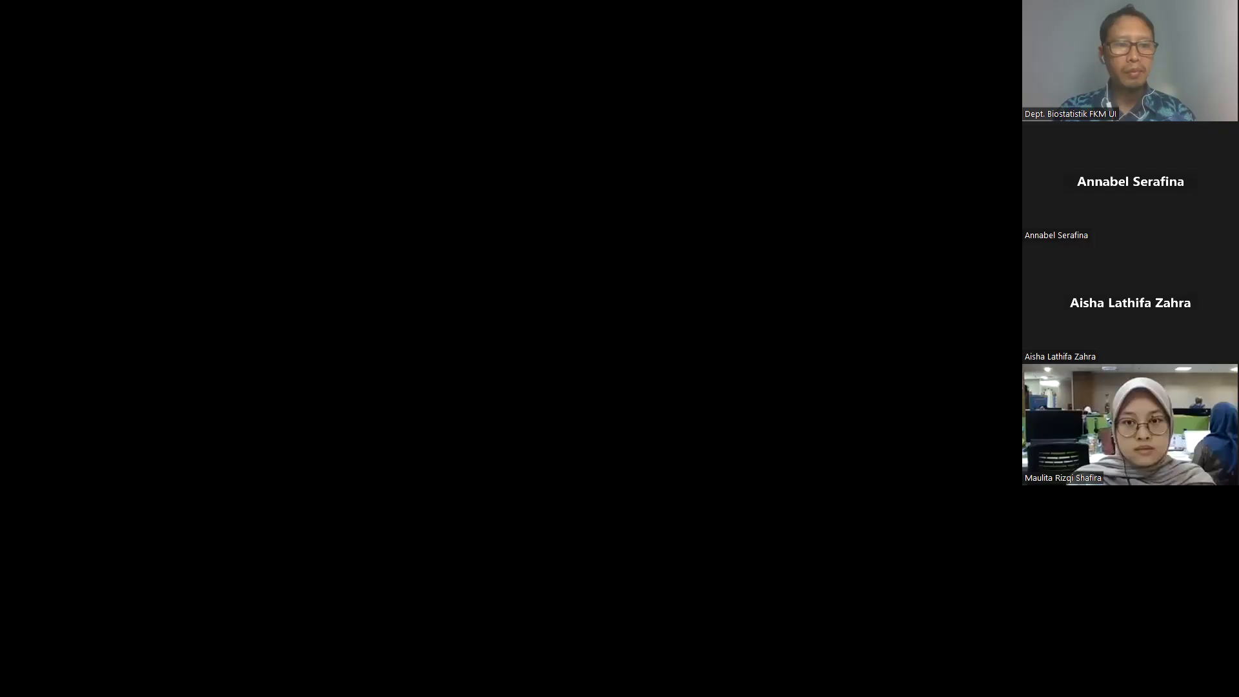
# - Launch QGIS Desktop 3.22.15 from the Start menu's pinned apps
pyautogui.press('super')
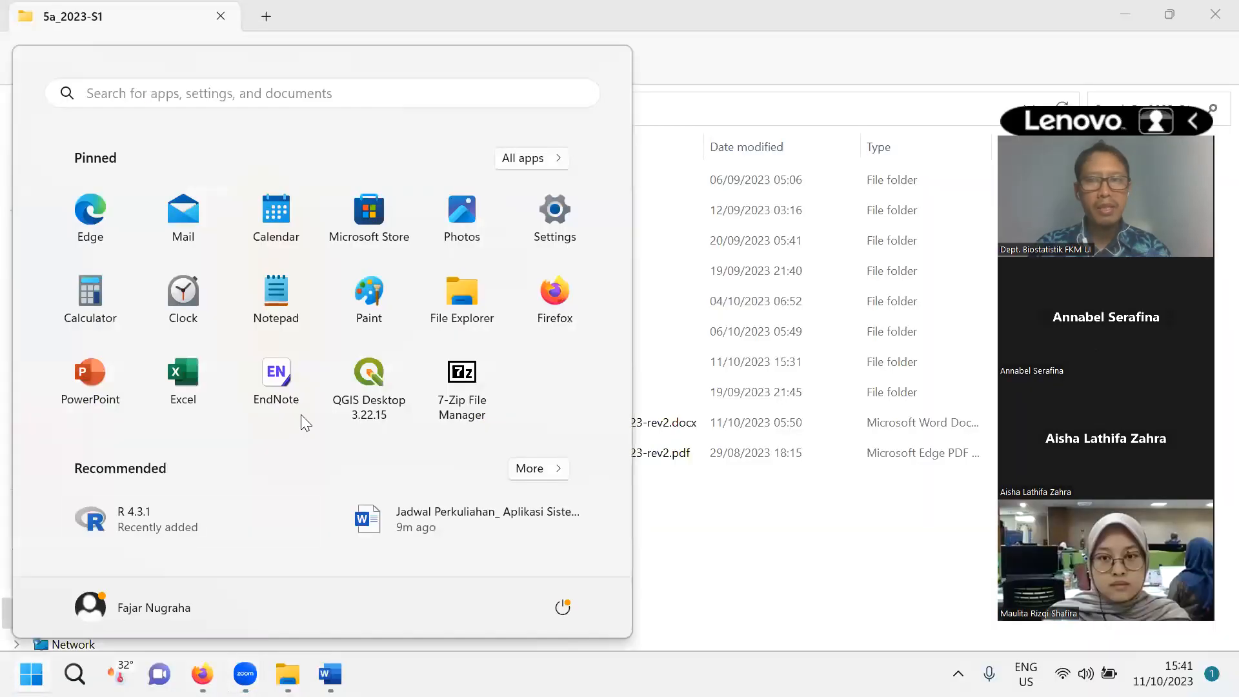
pyautogui.click(359, 381)
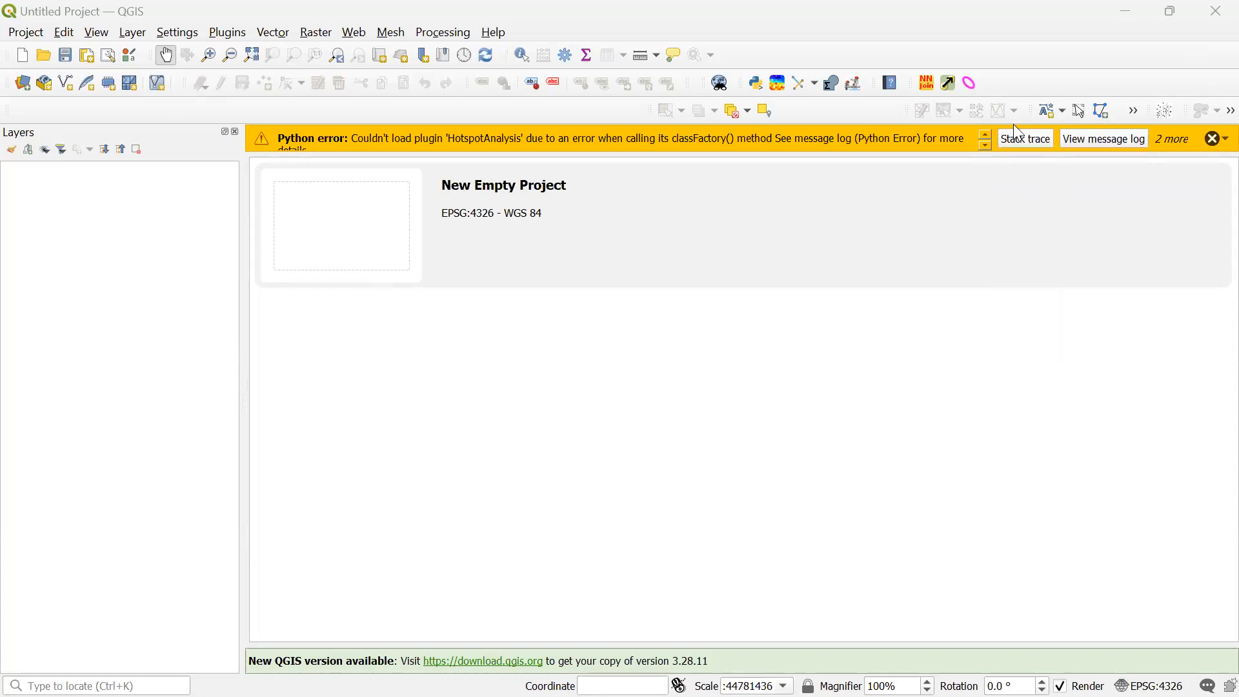
# - Dismiss the HotspotAnalysis plugin error and bring up the Open Project file browser
pyautogui.click(1213, 140)
pyautogui.click(17, 36)
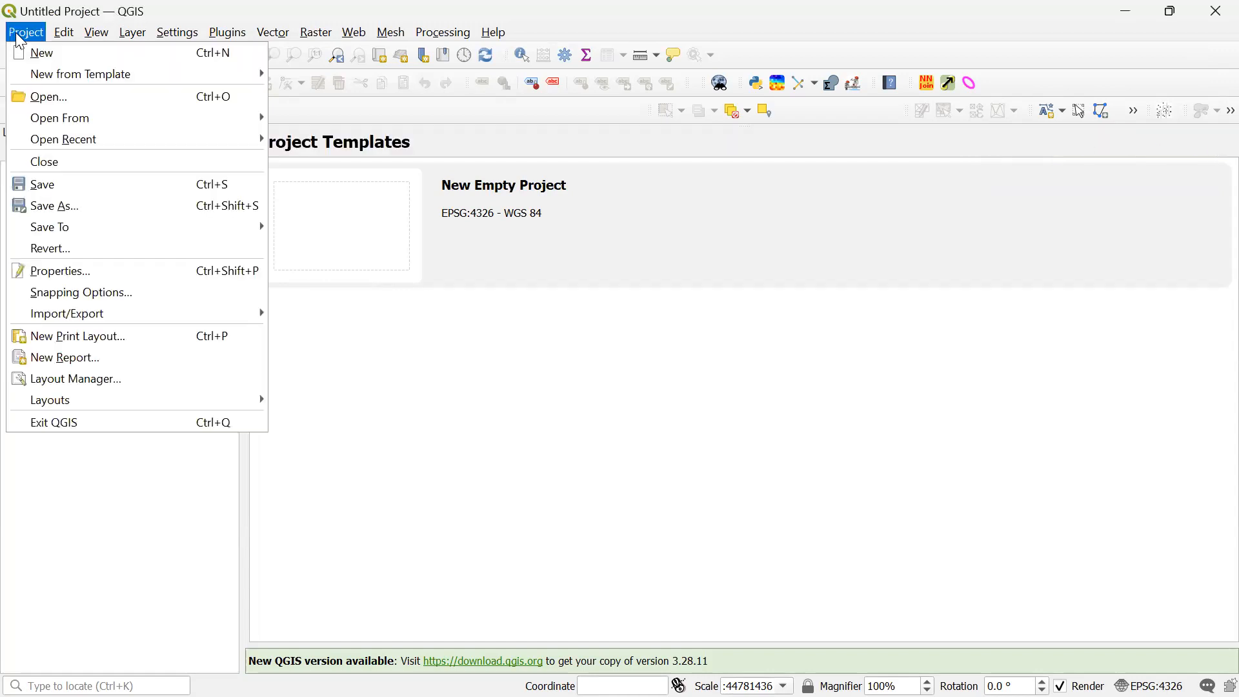
pyautogui.moveTo(74, 143)
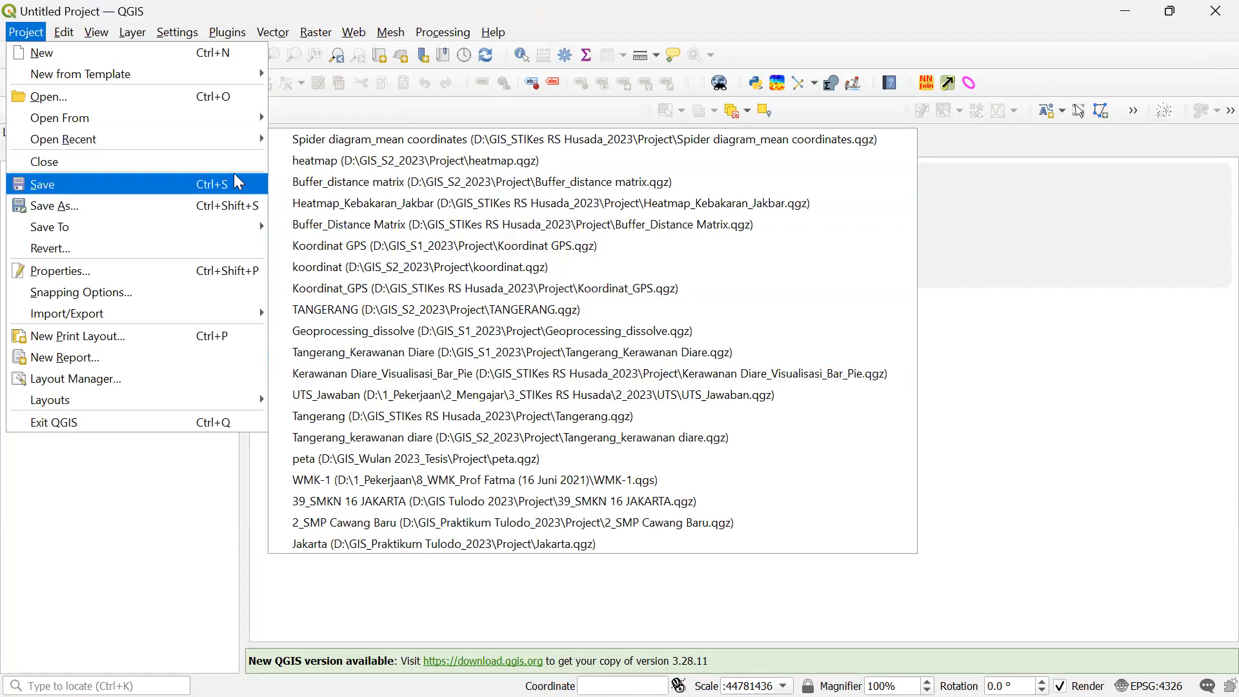
pyautogui.click(135, 99)
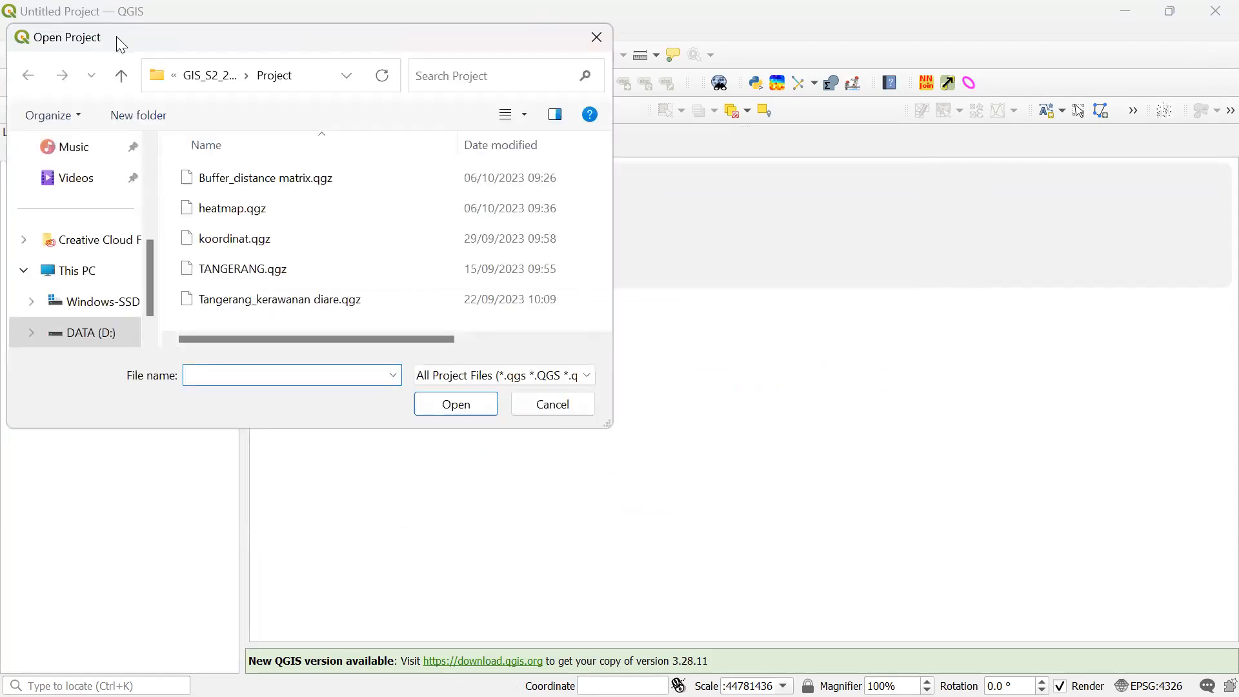
# - Browse to D:\GIS_S1_2023\Project and open Tangerang_Kerawanan Diare.qgz
pyautogui.moveTo(116, 36); pyautogui.dragTo(291, 151)
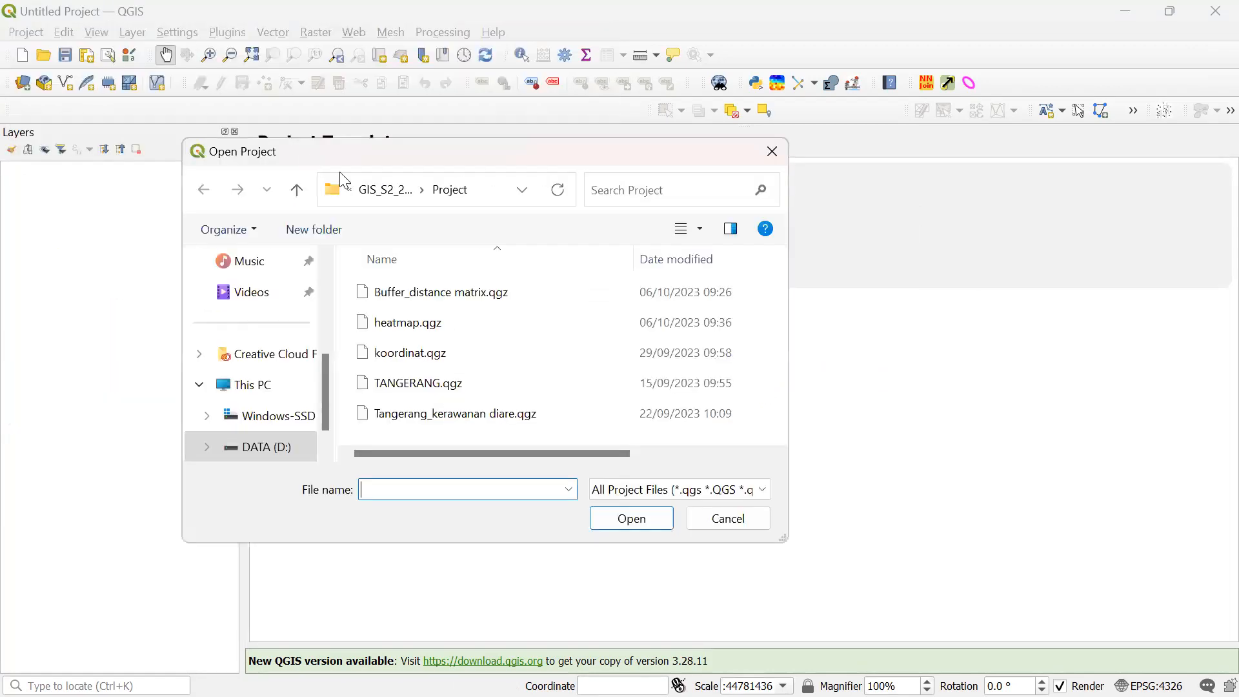
pyautogui.click(298, 191)
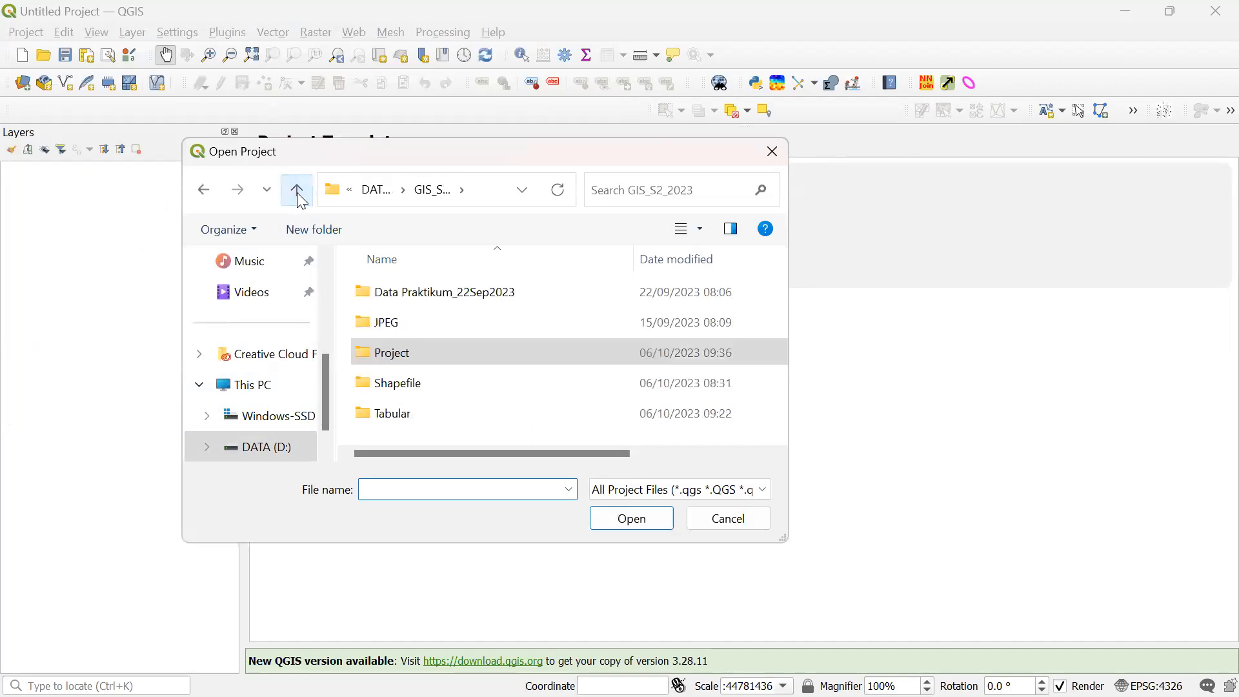
pyautogui.click(295, 191)
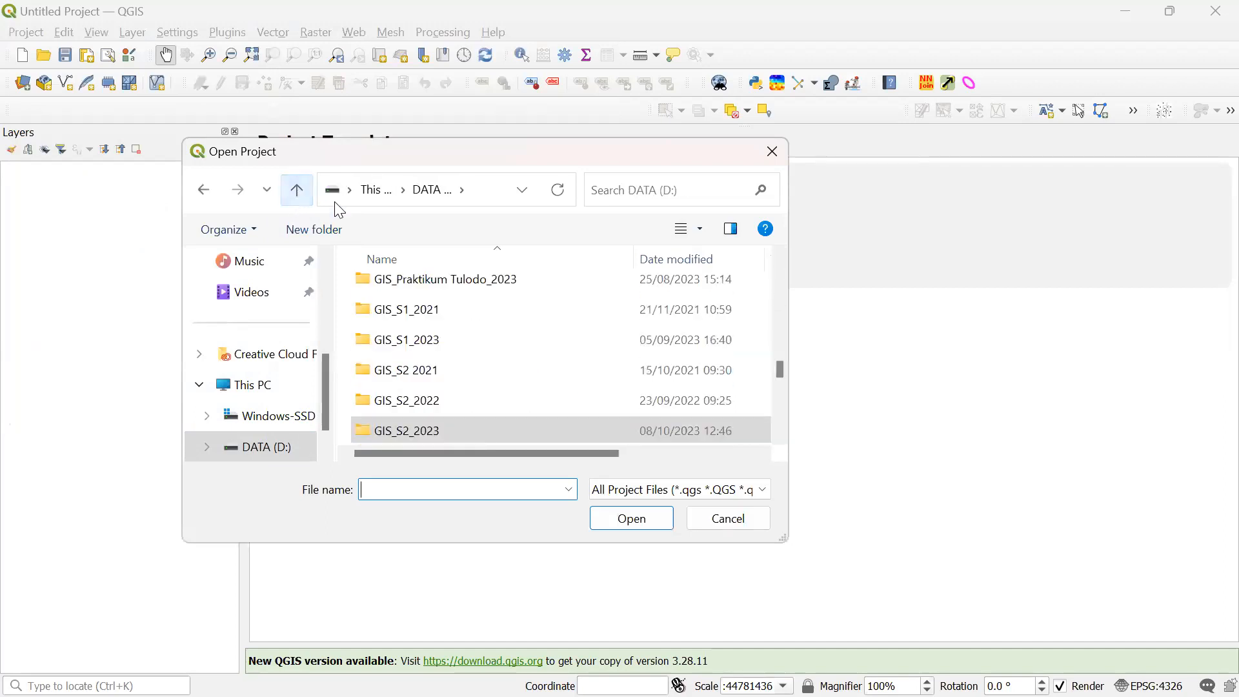
pyautogui.scroll(1, 510, 394)
pyautogui.click(428, 417)
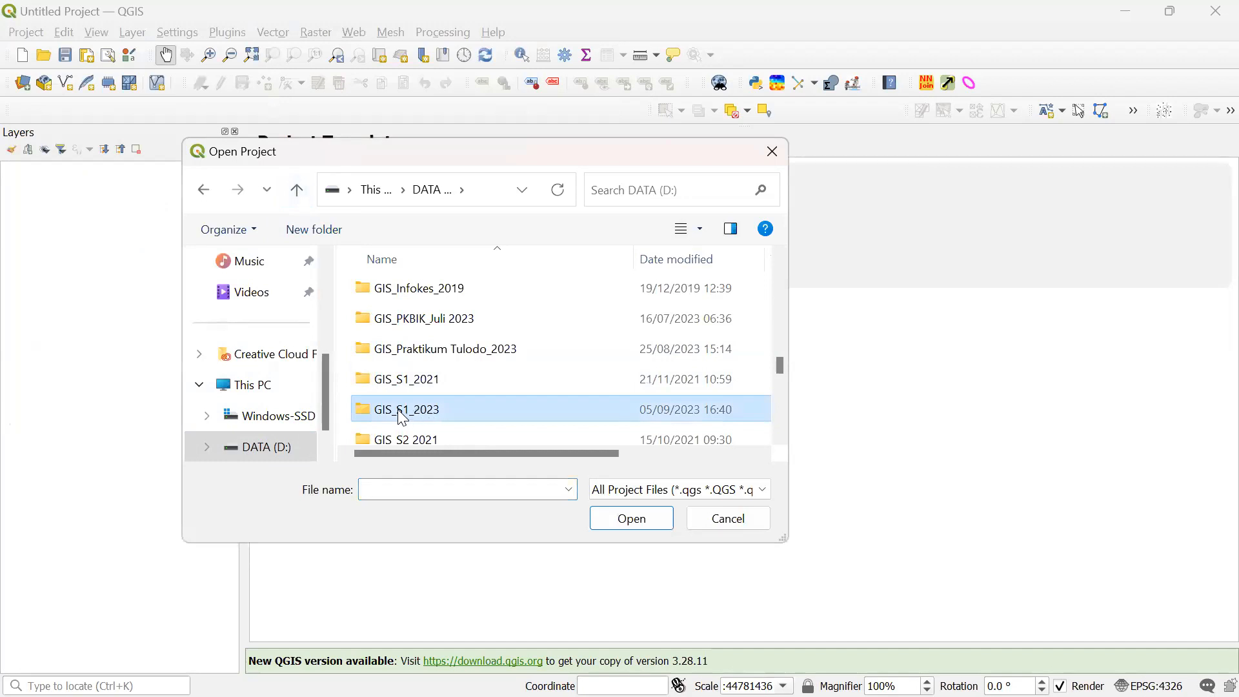
pyautogui.doubleClick(402, 418)
pyautogui.click(412, 329)
pyautogui.doubleClick(413, 331)
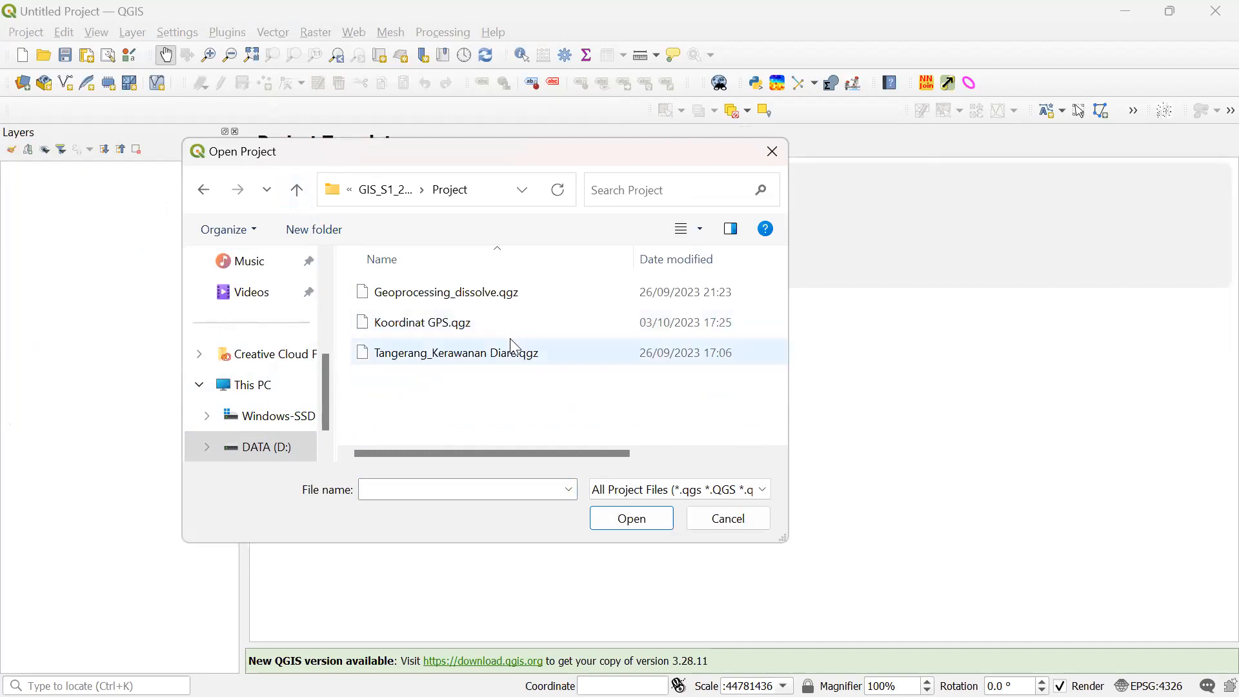
pyautogui.doubleClick(476, 355)
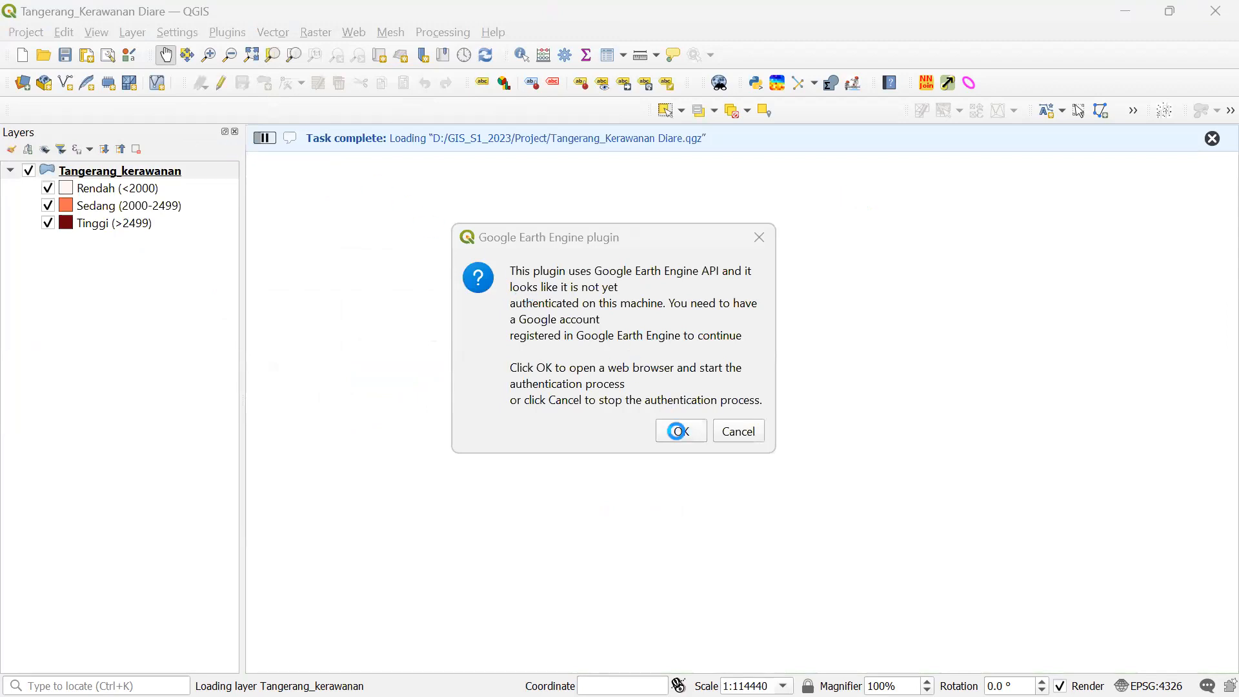
# - Cancel the Google Earth Engine sign-in and select the Tangerang_kerawanan layer
pyautogui.click(739, 431)
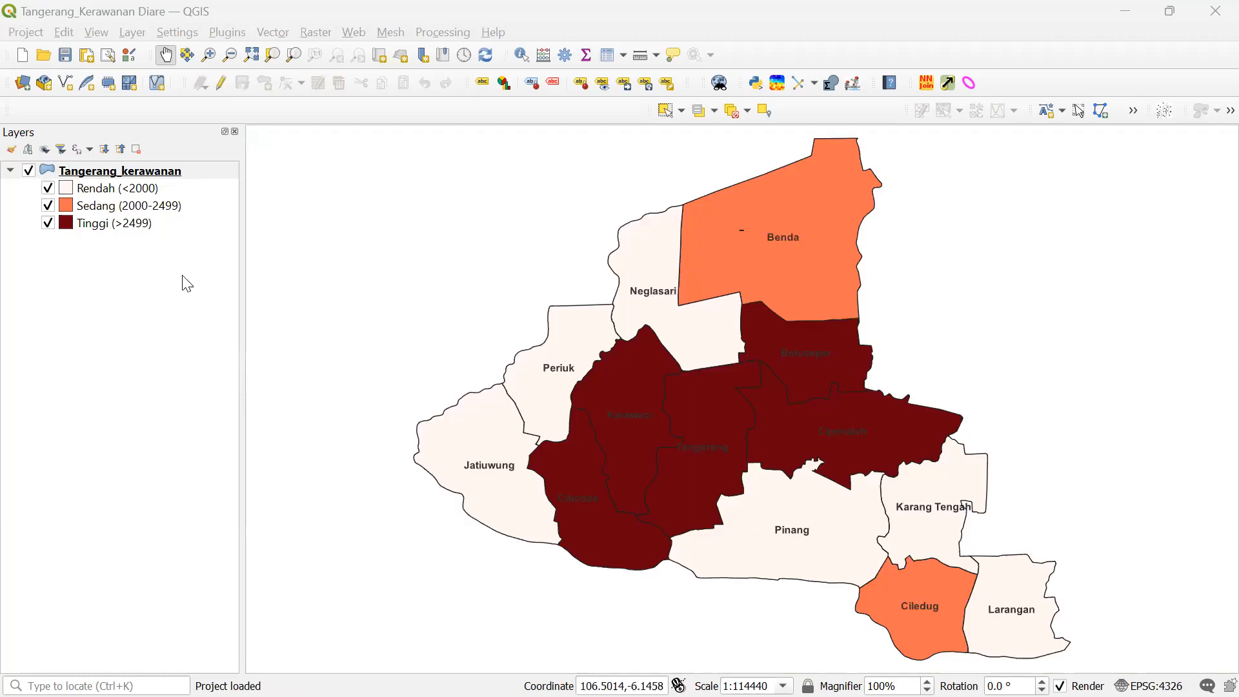
pyautogui.click(145, 175)
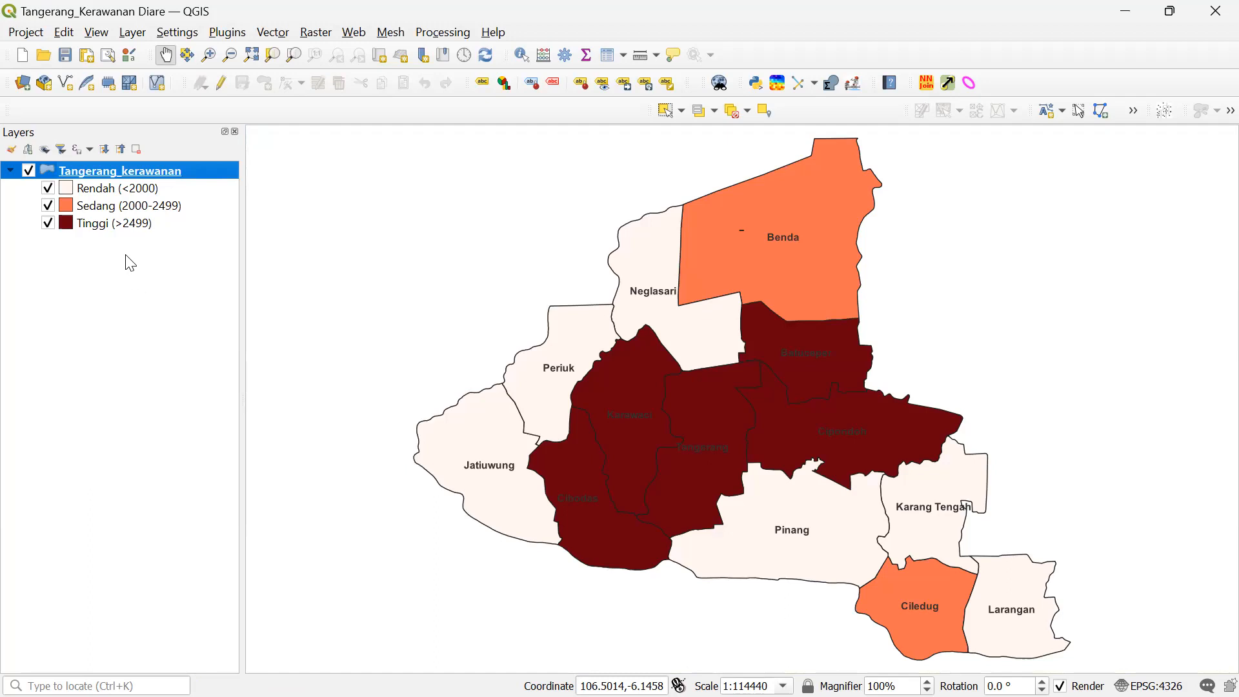
pyautogui.click(28, 32)
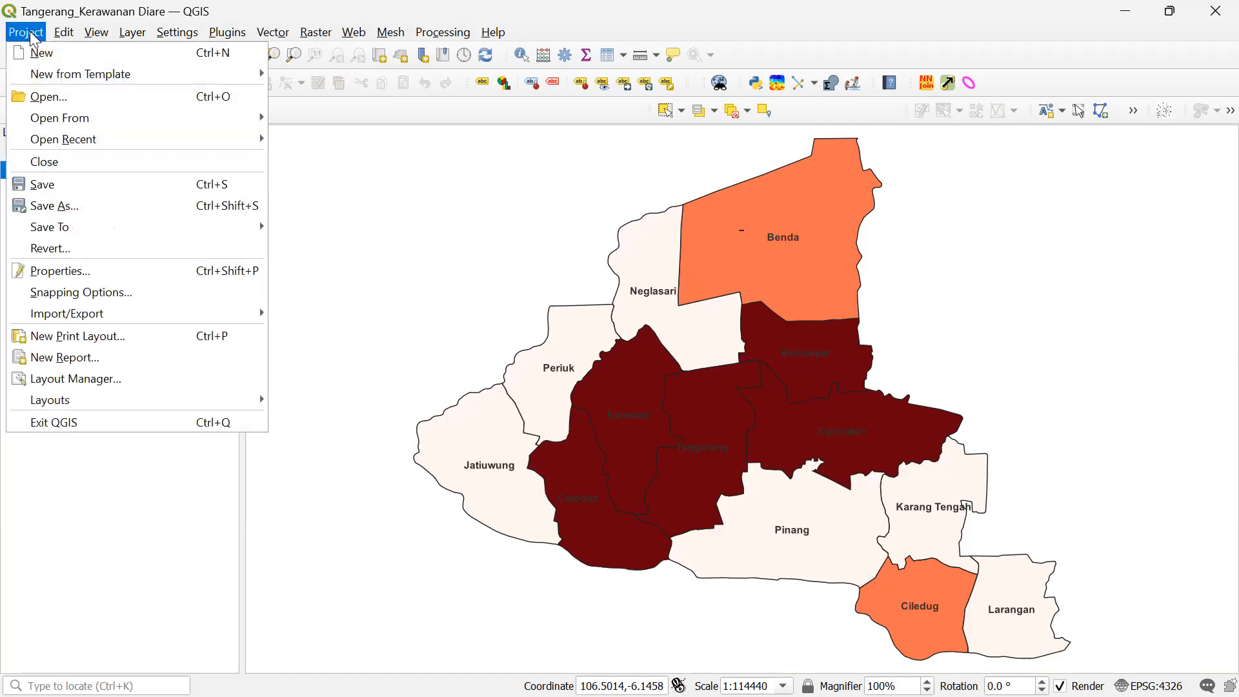
pyautogui.click(113, 535)
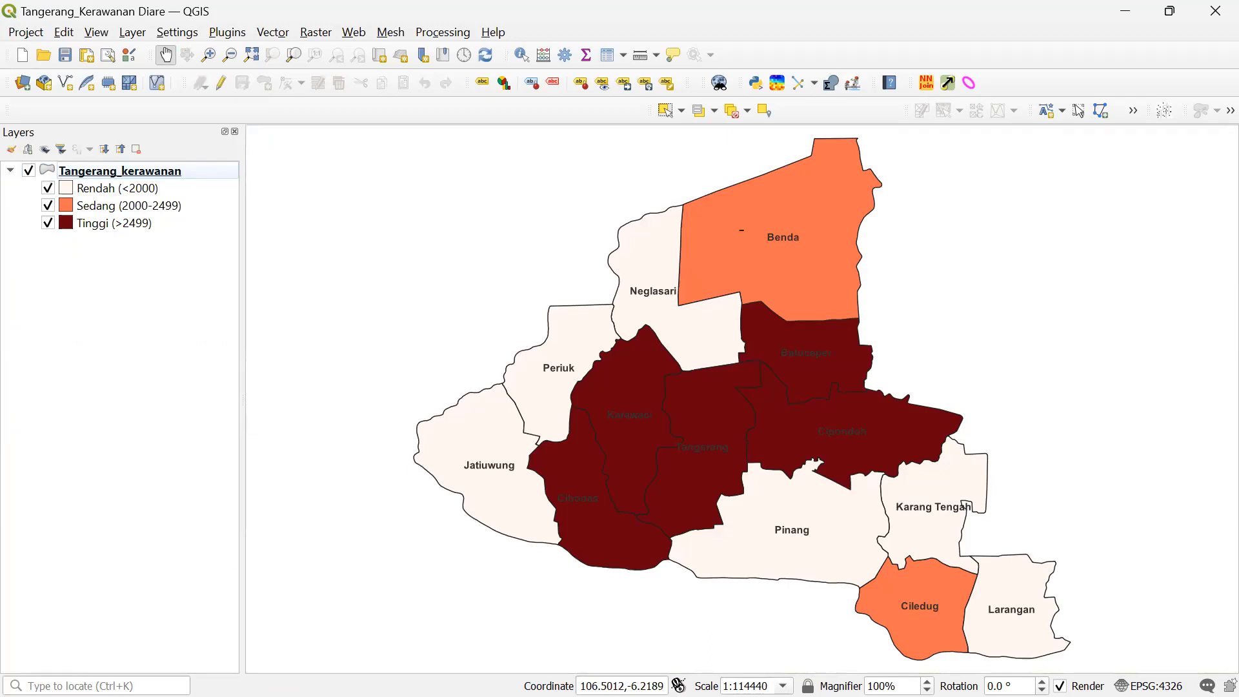
pyautogui.moveTo(161, 696)
pyautogui.moveTo(288, 675)
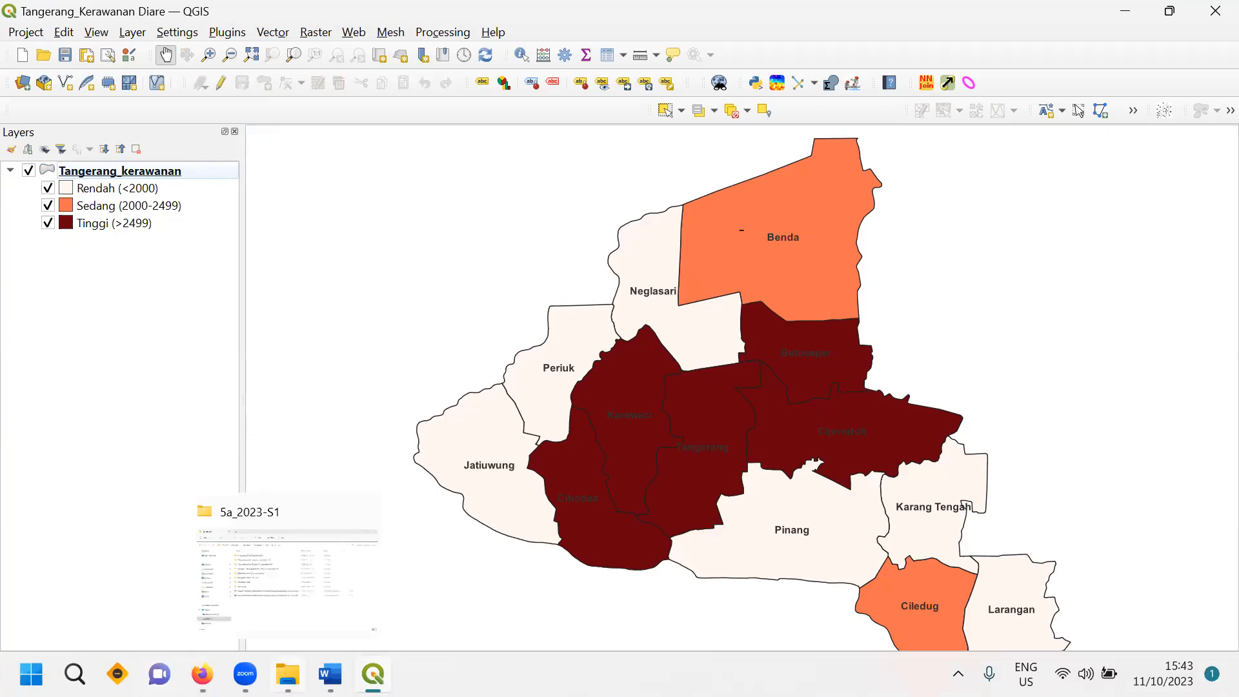
# - In File Explorer, go to DATA (D:) and open the GIS_STIKes RS Husada_2023 folder
pyautogui.click(311, 607)
pyautogui.click(100, 614)
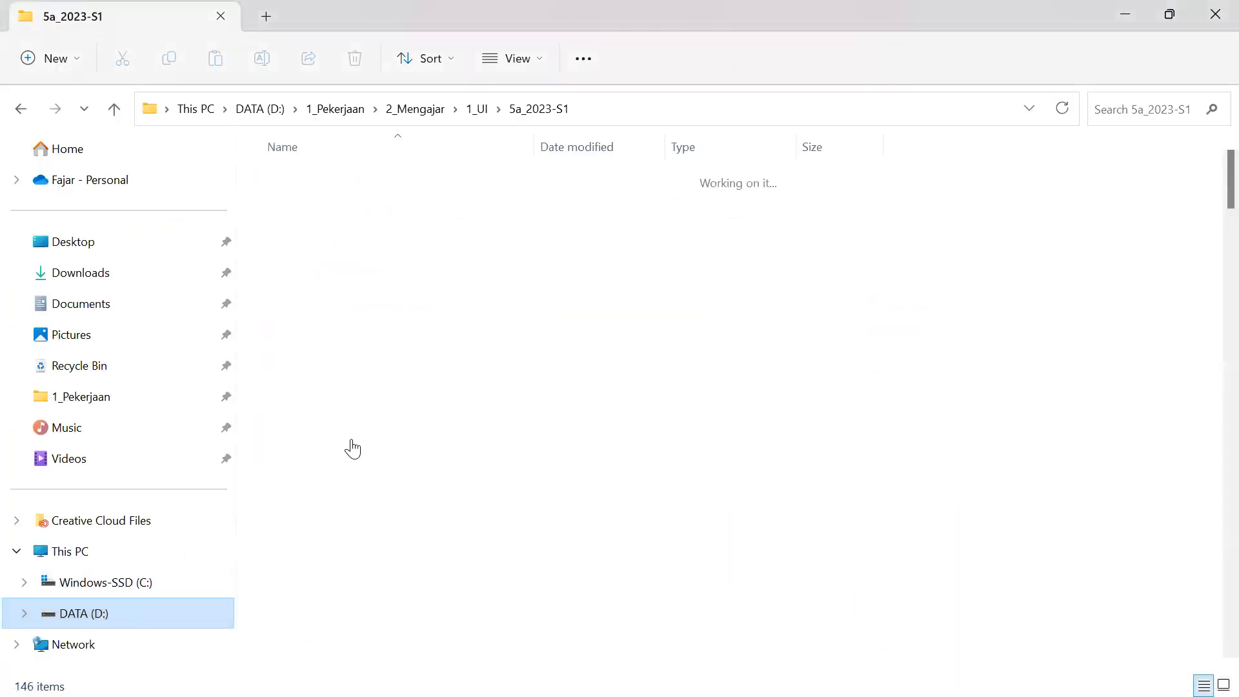
pyautogui.scroll(-8, 386, 495)
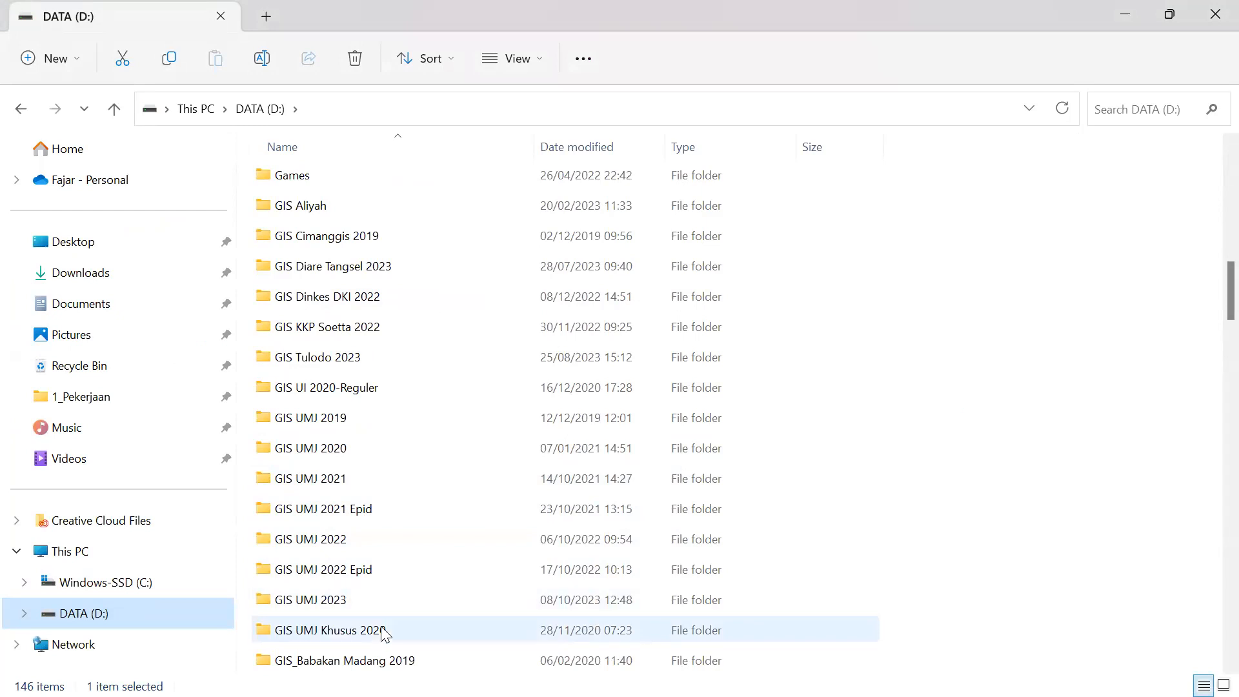
pyautogui.scroll(-6, 388, 626)
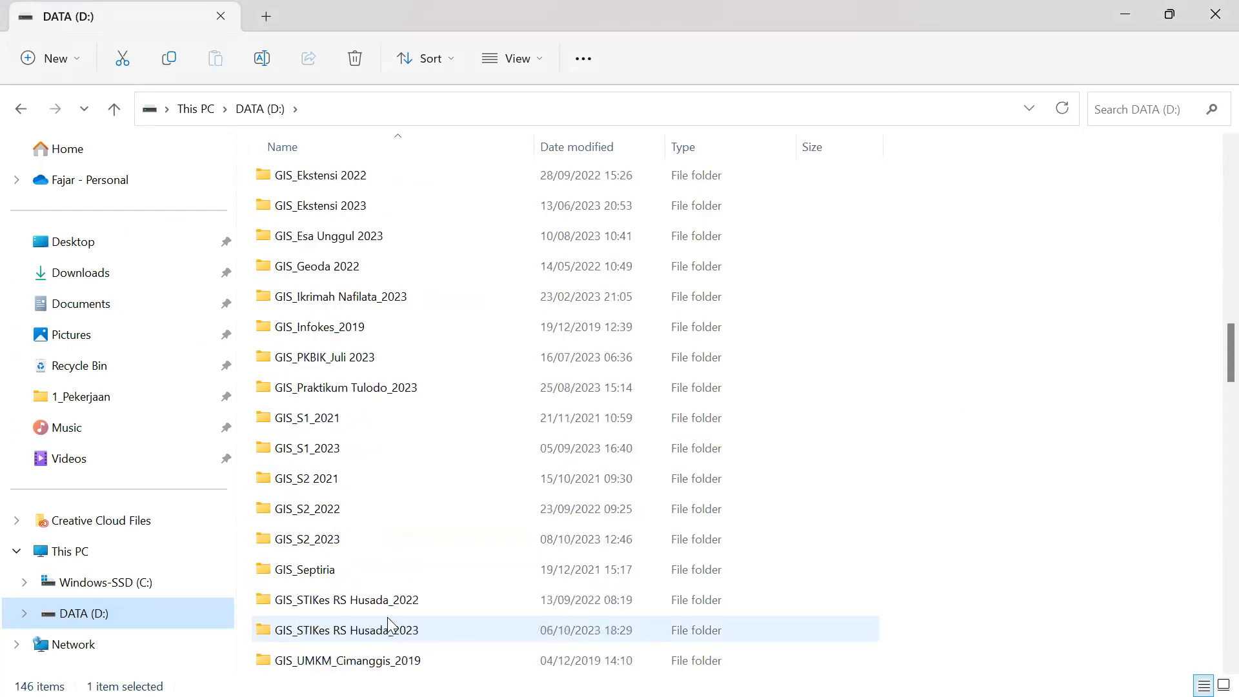
pyautogui.doubleClick(387, 623)
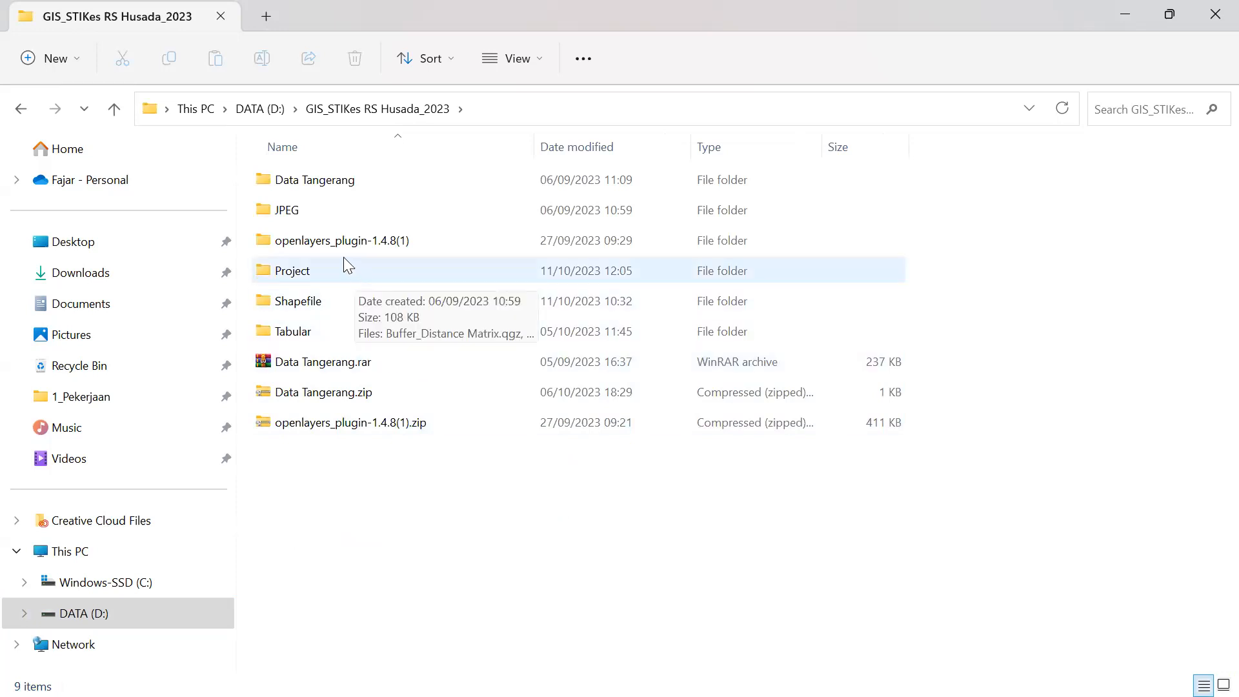
pyautogui.moveTo(373, 673)
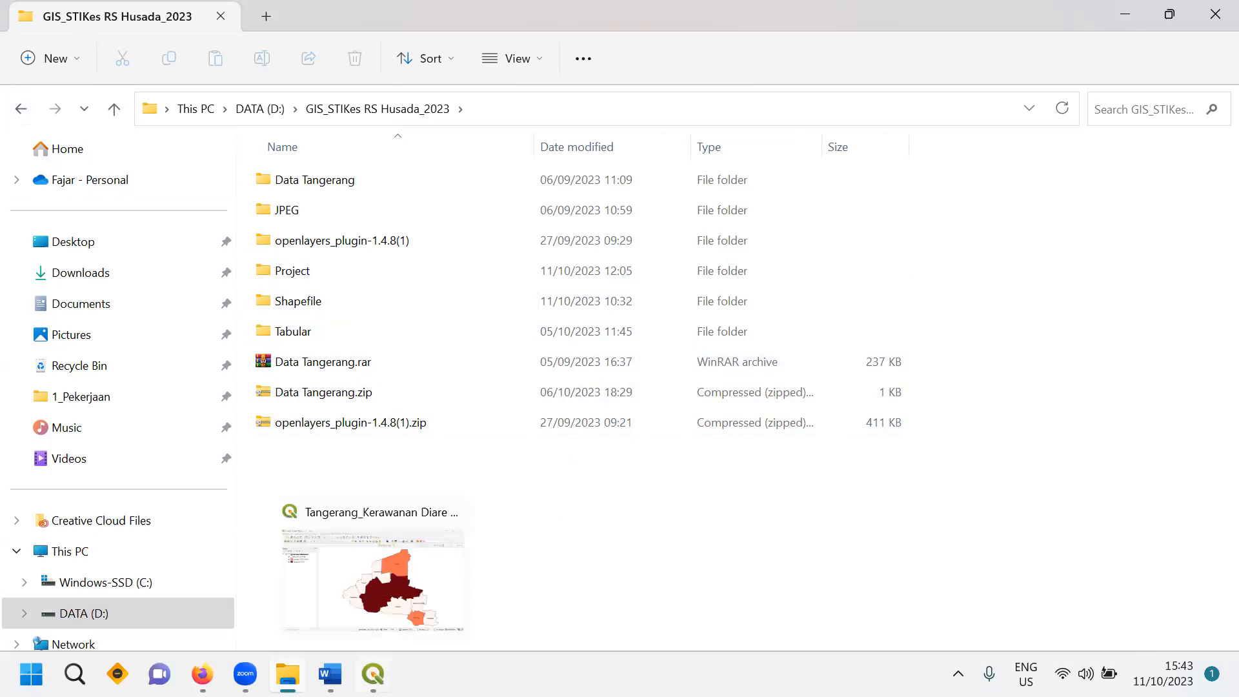
pyautogui.click(462, 547)
# - Open the Tangerang_kerawanan attribute table, scroll across to the K_KK_MIS column, then close it
pyautogui.rightClick(130, 168)
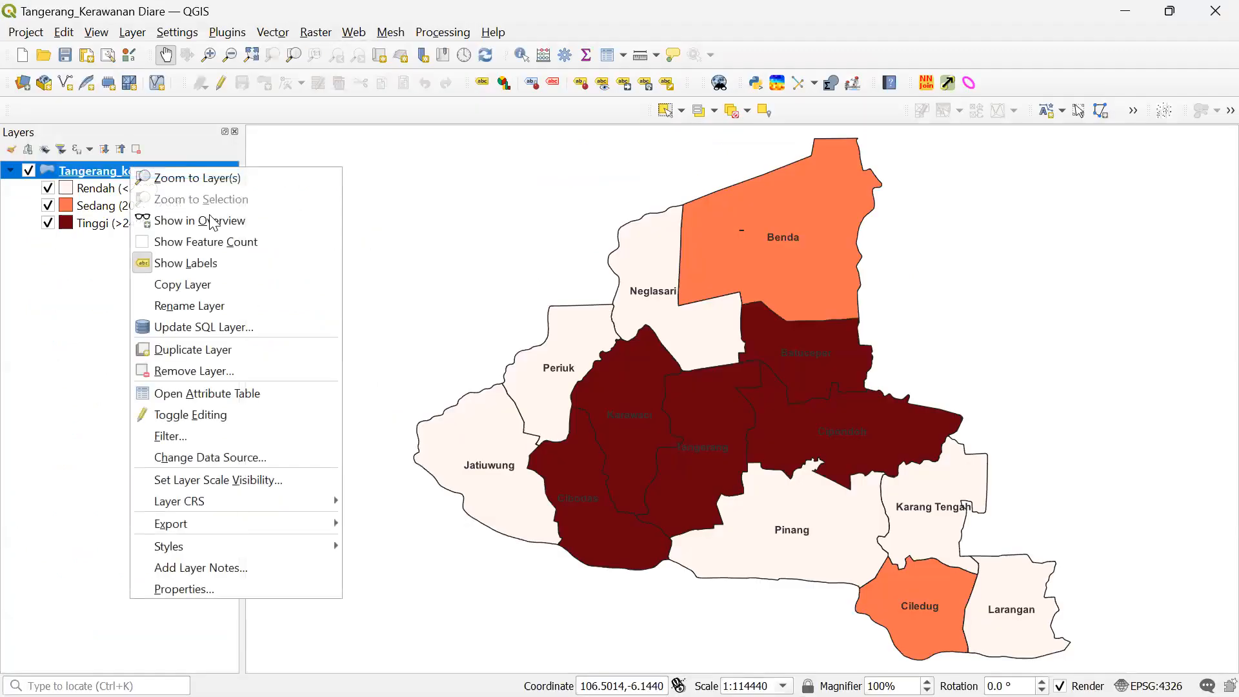
pyautogui.click(231, 391)
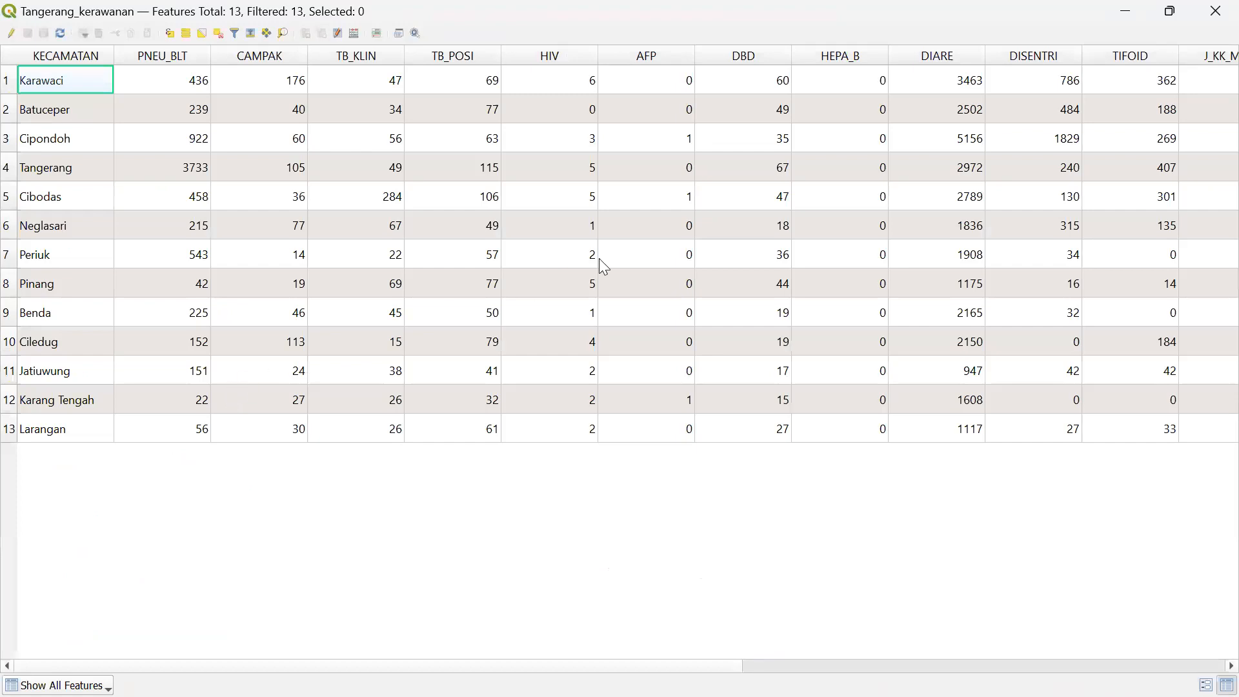
pyautogui.moveTo(607, 666); pyautogui.dragTo(1089, 665)
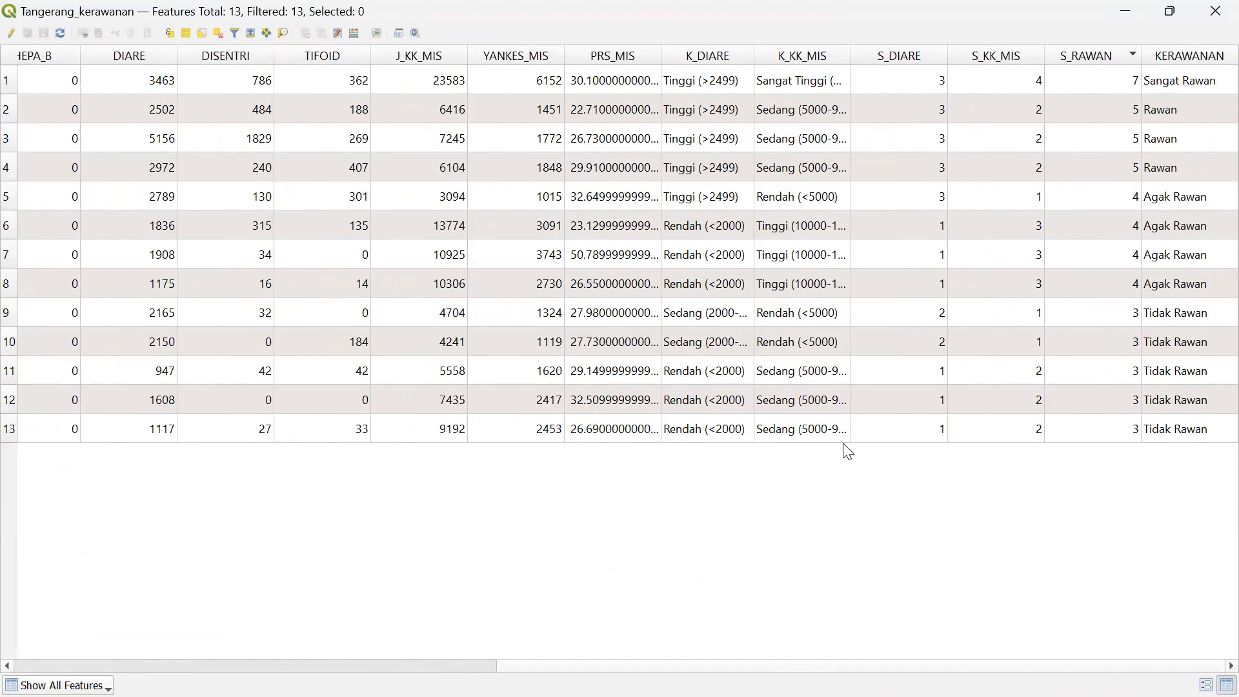
pyautogui.moveTo(824, 659); pyautogui.dragTo(409, 663)
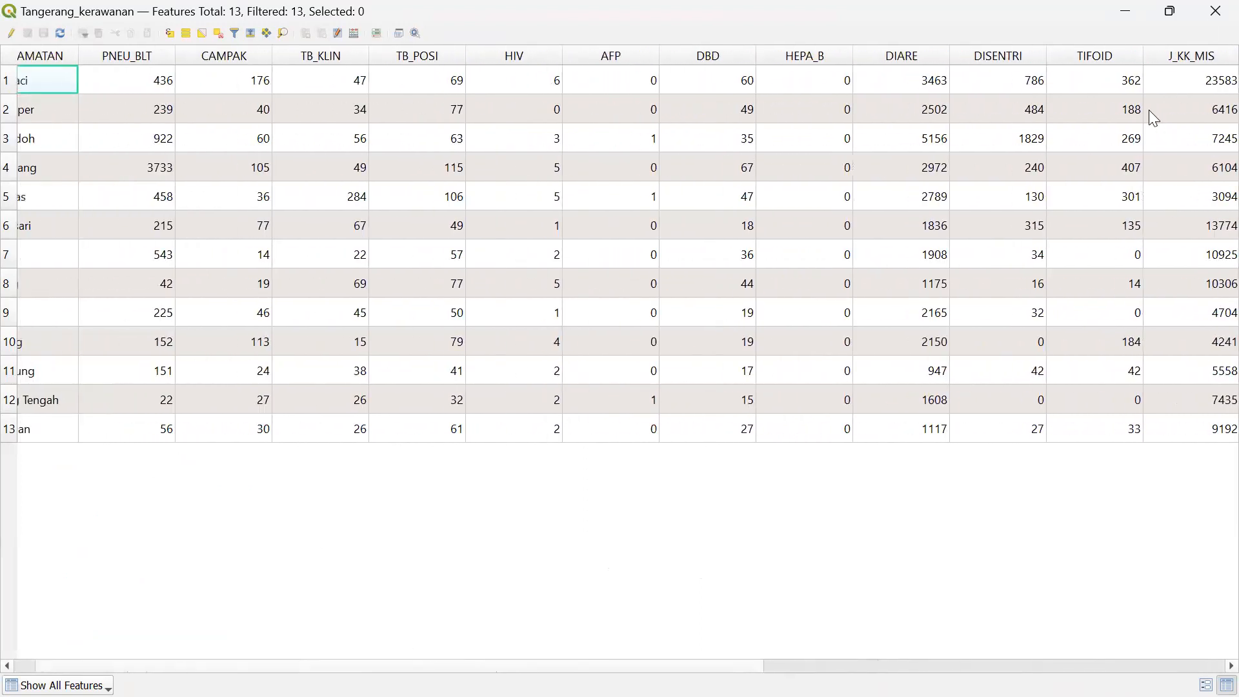
pyautogui.click(1215, 11)
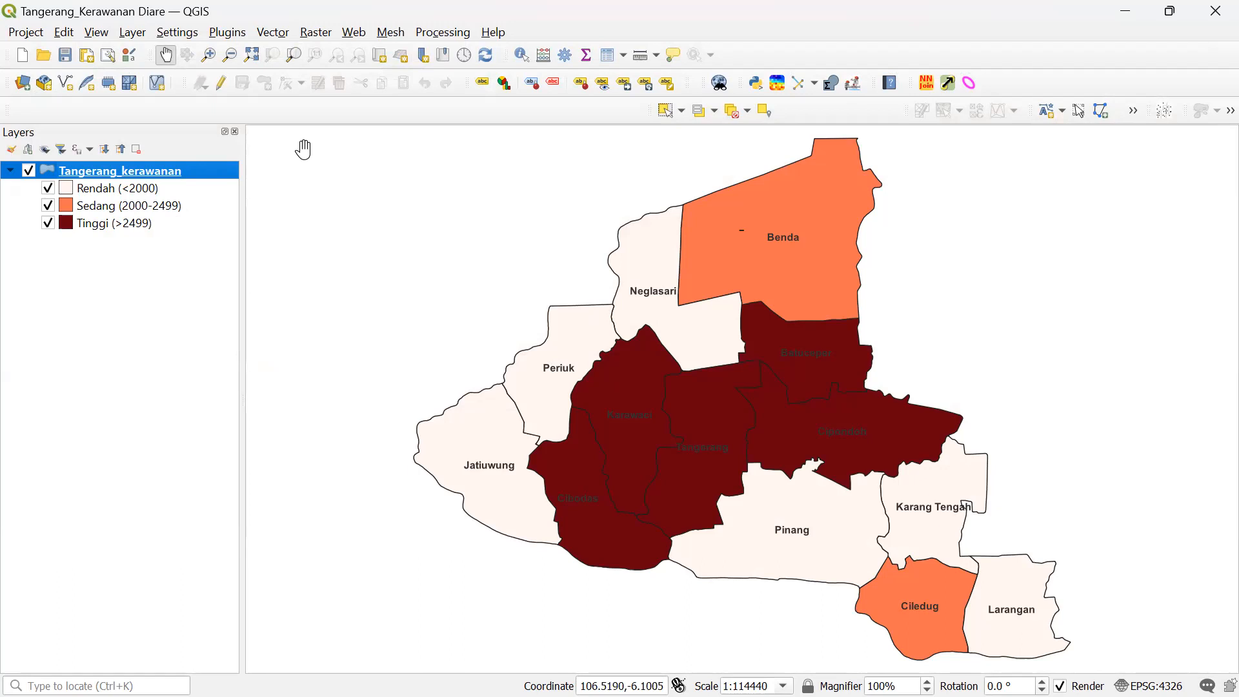
# - Duplicate Tangerang_kerawanan and open the copy layer's Properties
pyautogui.rightClick(204, 175)
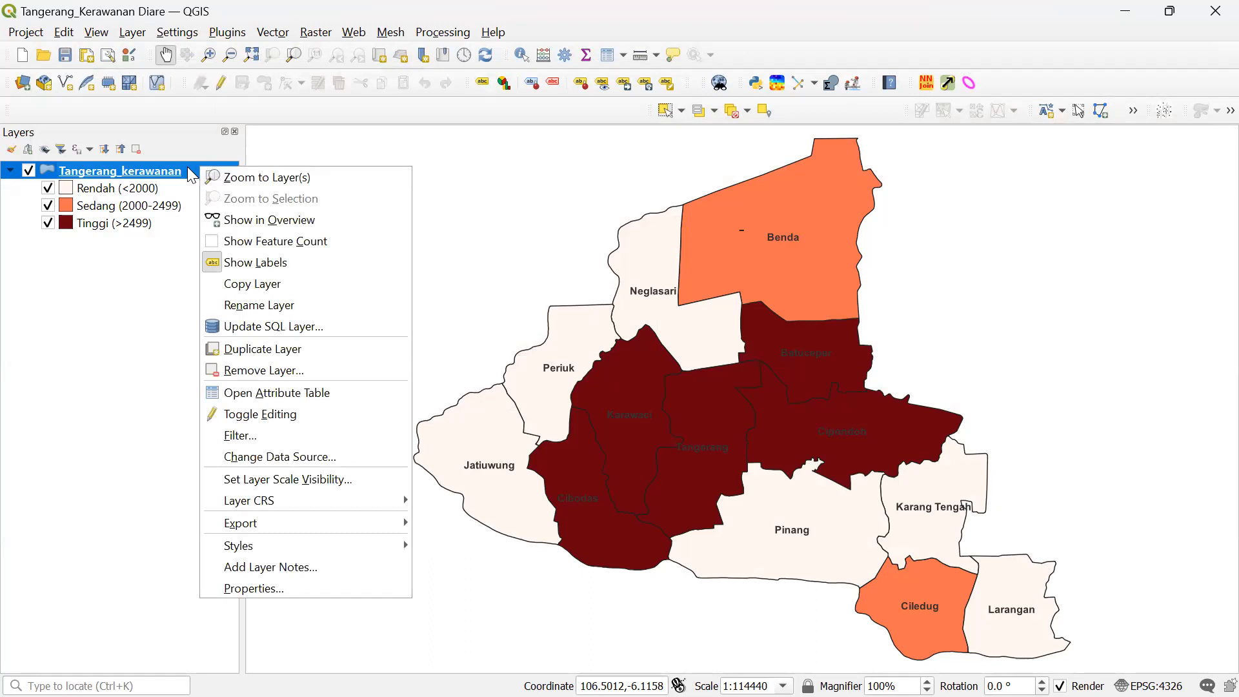
pyautogui.click(258, 347)
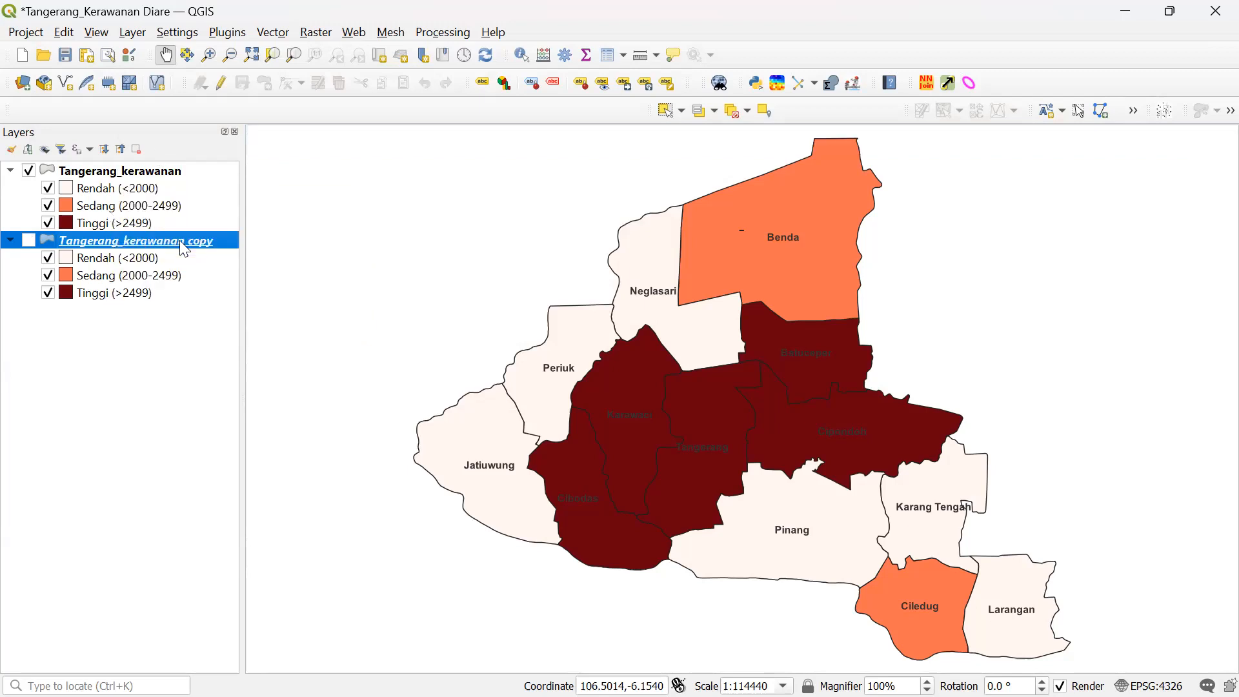
pyautogui.rightClick(180, 240)
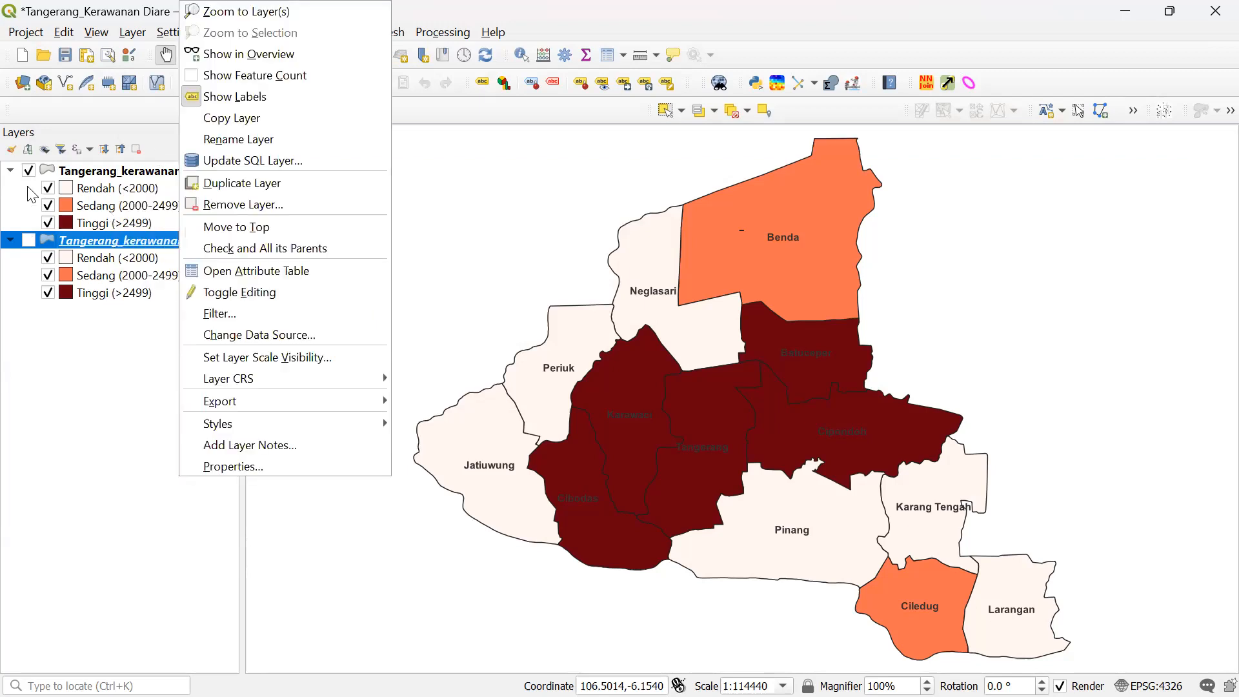
pyautogui.click(87, 244)
pyautogui.rightClick(203, 242)
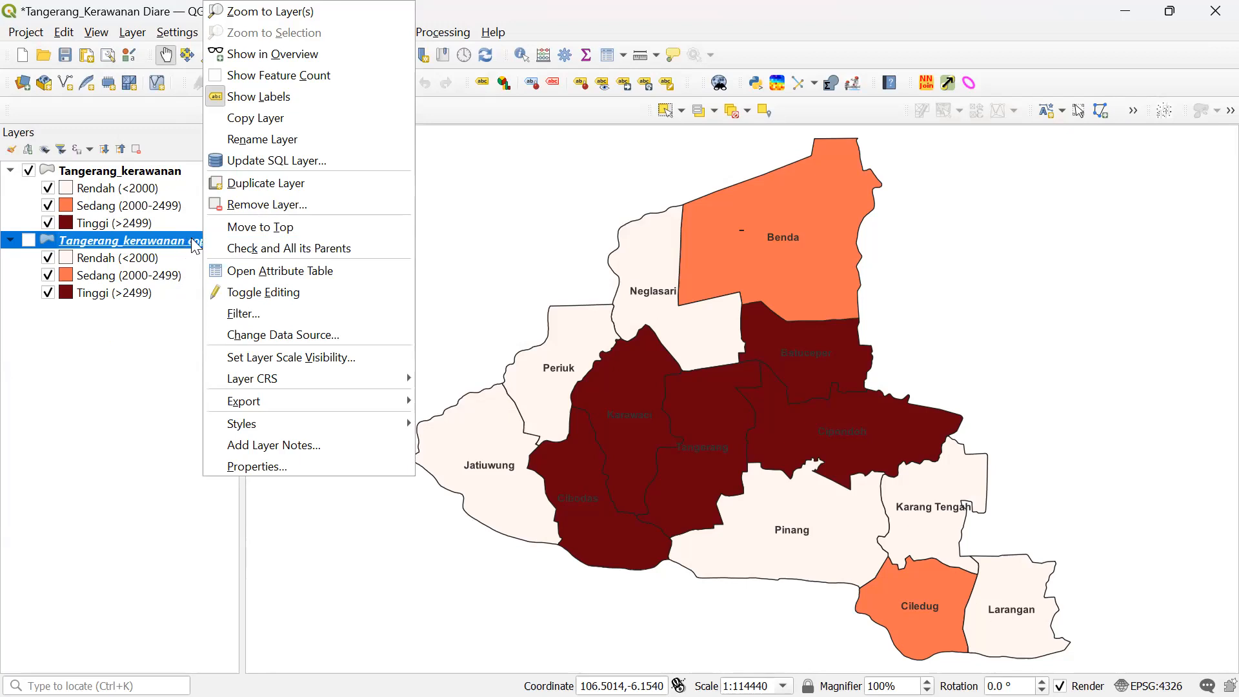
pyautogui.click(251, 465)
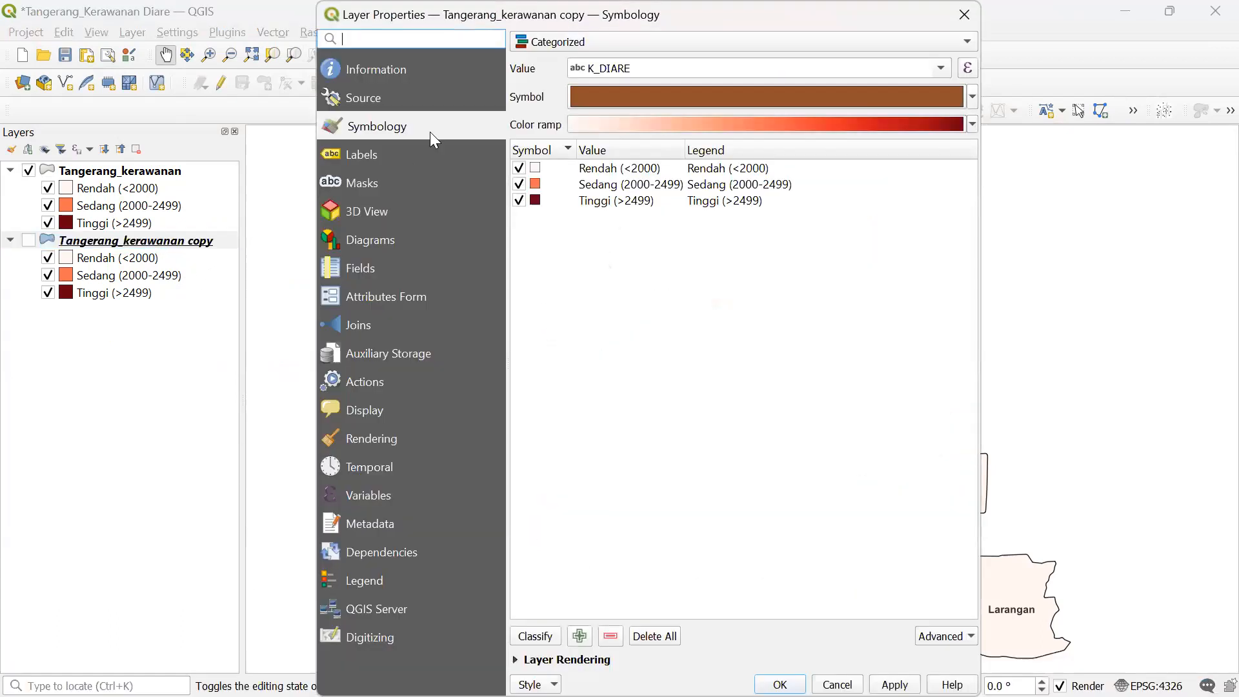
# - Switch the copy's renderer to Single Symbol and back to Categorized, with K_DIARE as Value
pyautogui.click(674, 39)
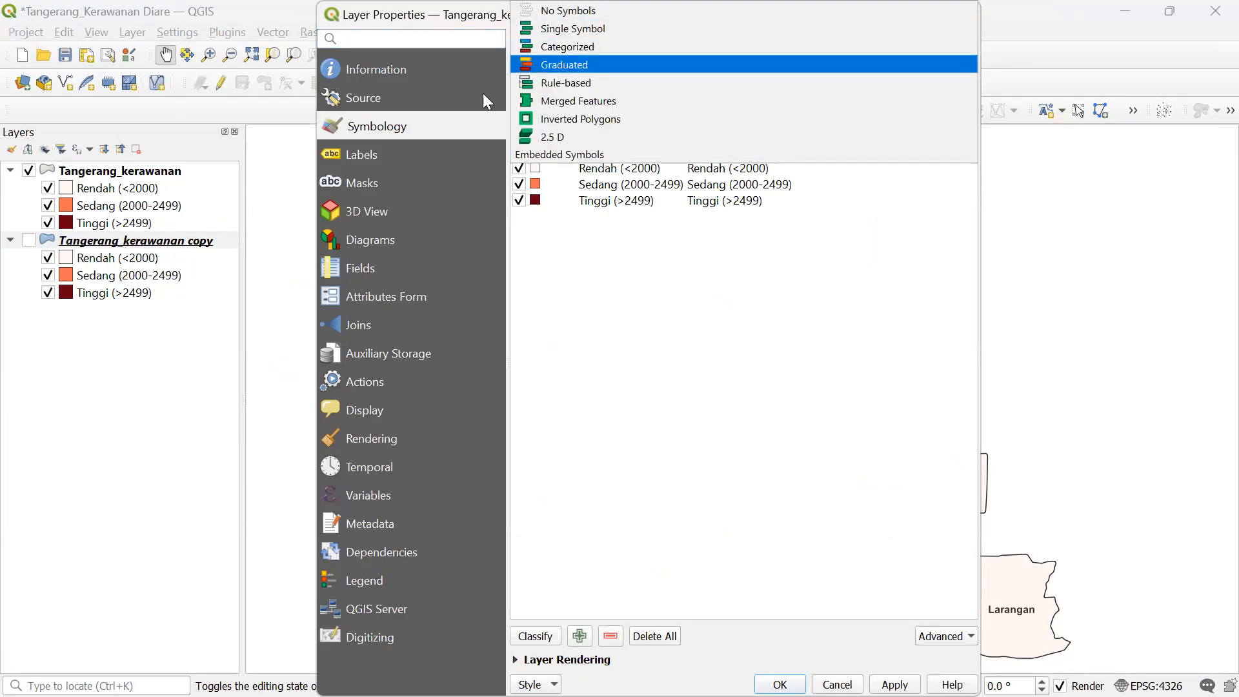
pyautogui.click(599, 31)
pyautogui.click(598, 40)
pyautogui.click(599, 62)
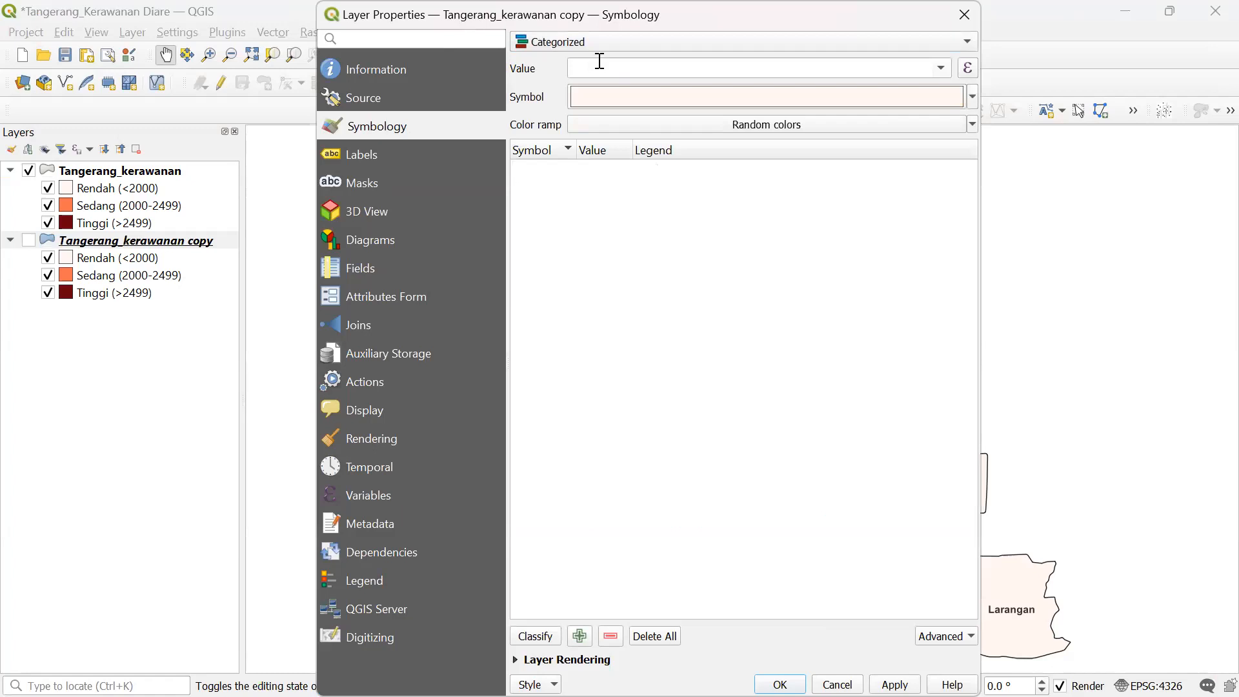
pyautogui.click(943, 68)
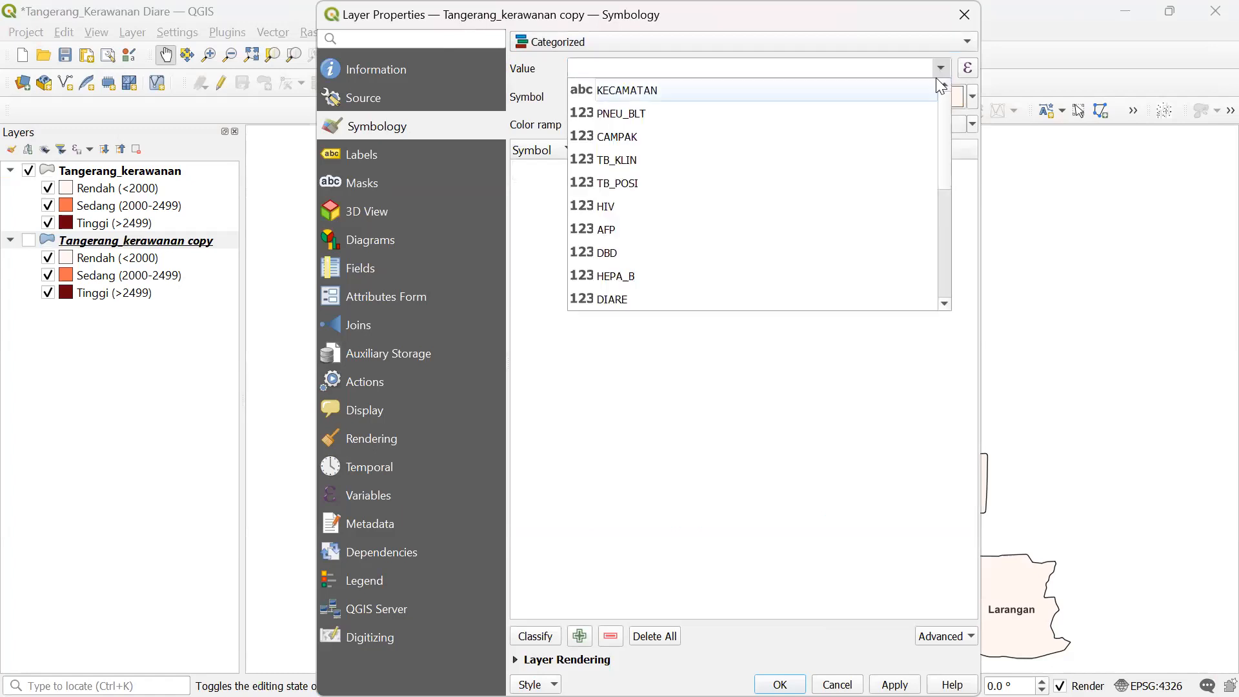
pyautogui.moveTo(942, 144); pyautogui.dragTo(934, 257)
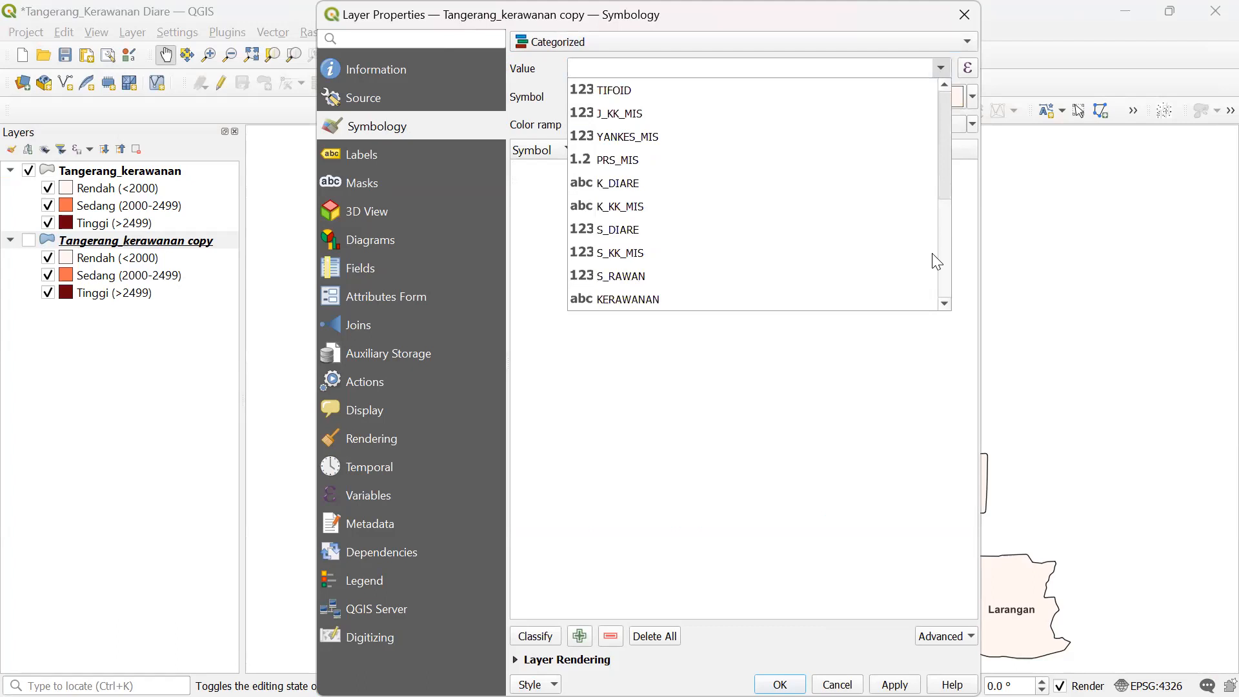
pyautogui.click(635, 185)
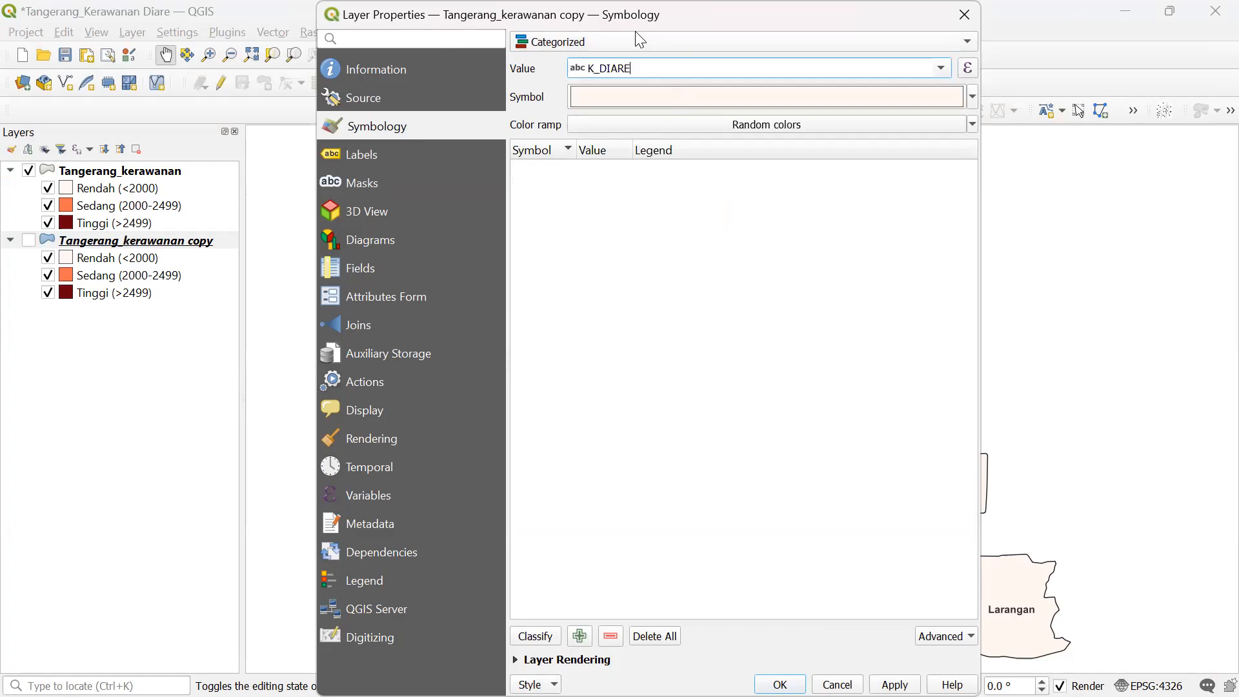
# - Close and reopen the copy layer's Properties
pyautogui.click(964, 14)
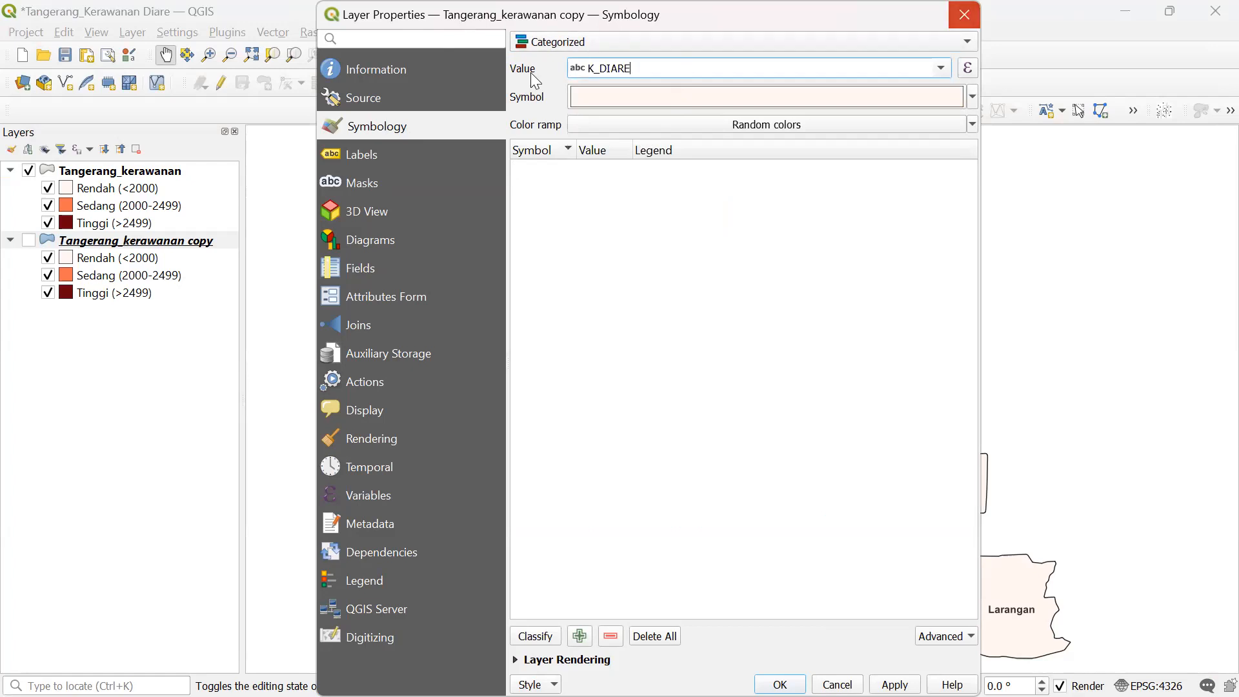
pyautogui.rightClick(183, 238)
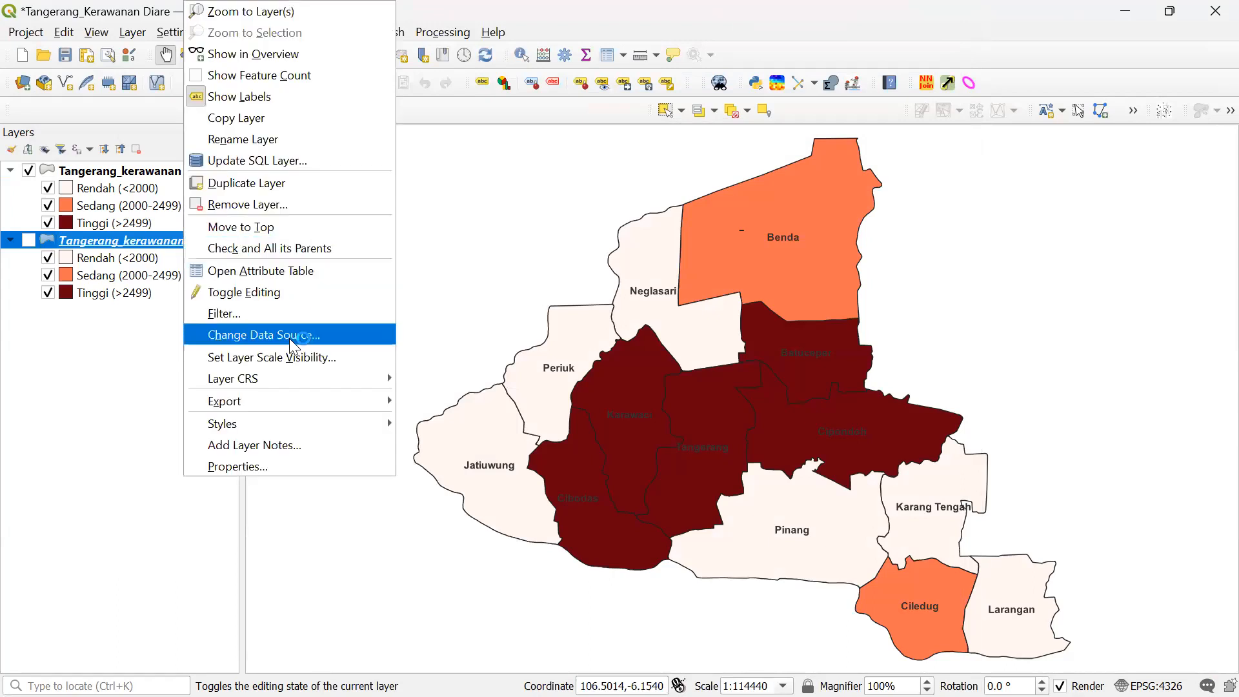
pyautogui.click(283, 460)
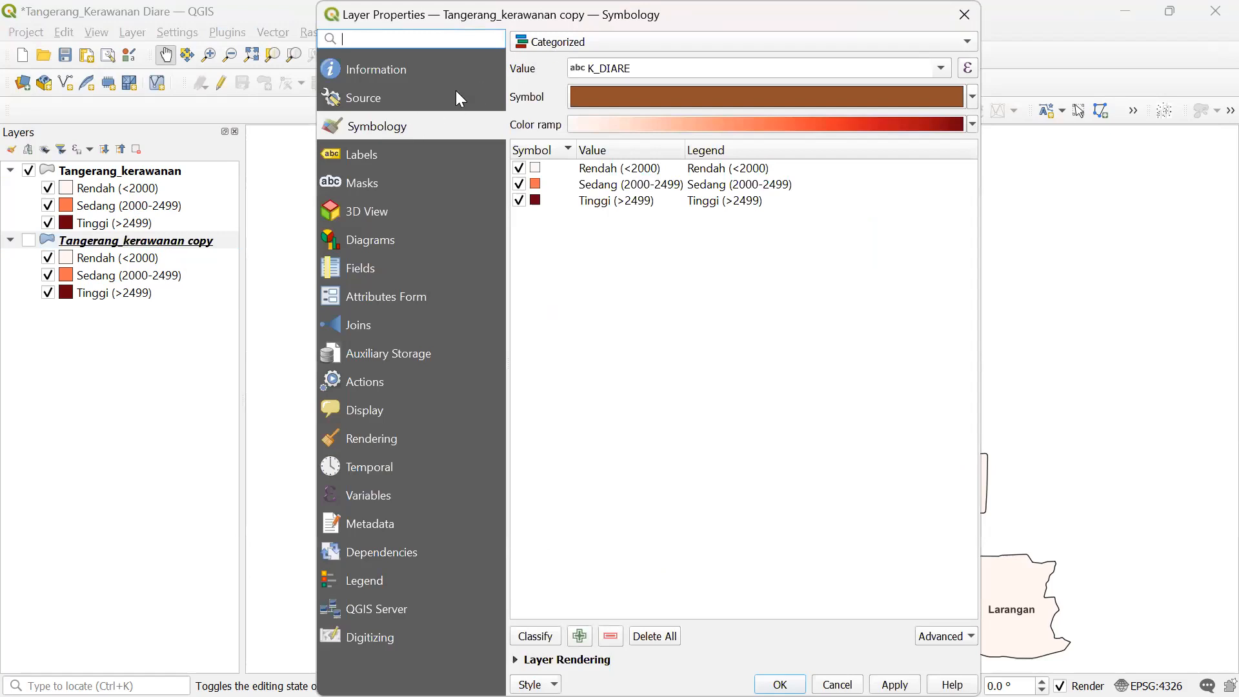
# - Classify by K_DIARE, remove the 'all other values' category, and close the dialog
pyautogui.click(939, 68)
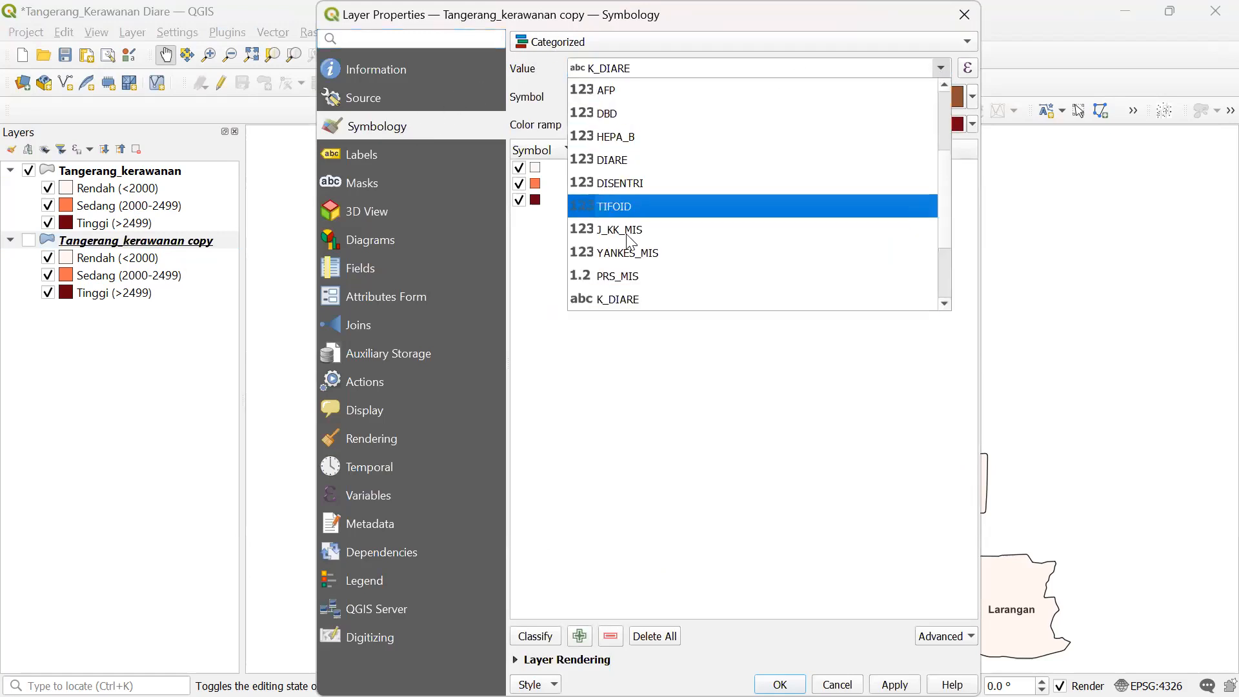
pyautogui.click(618, 299)
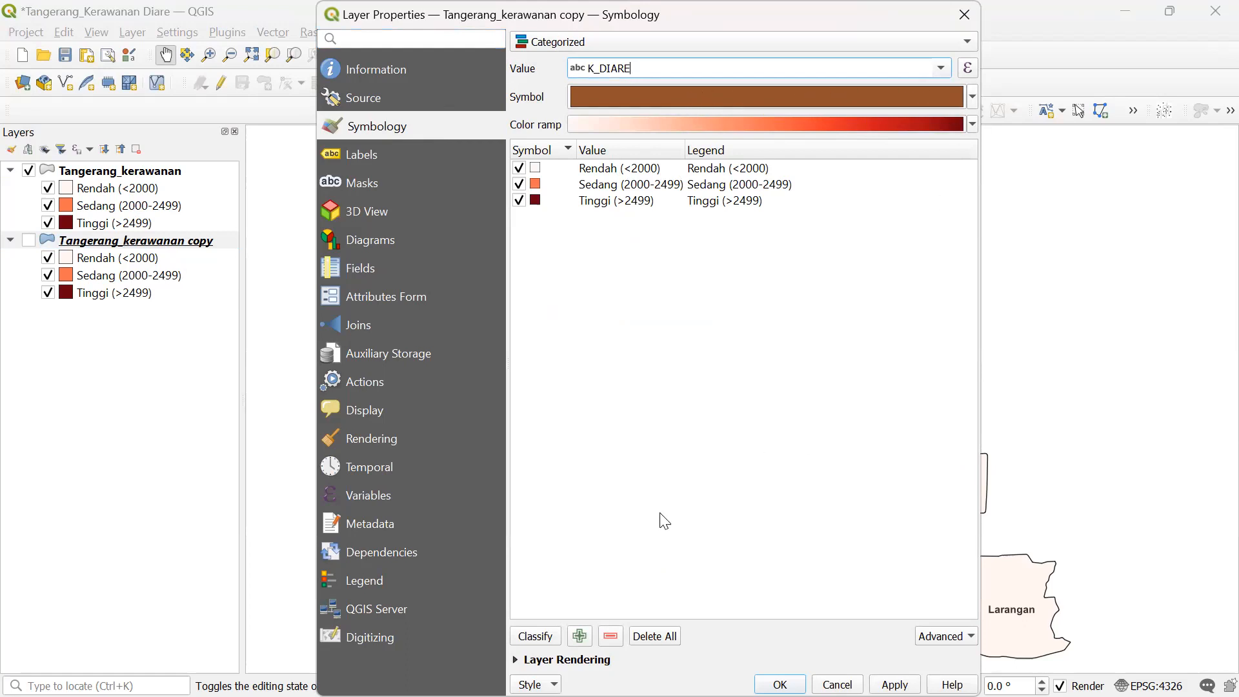
pyautogui.click(538, 637)
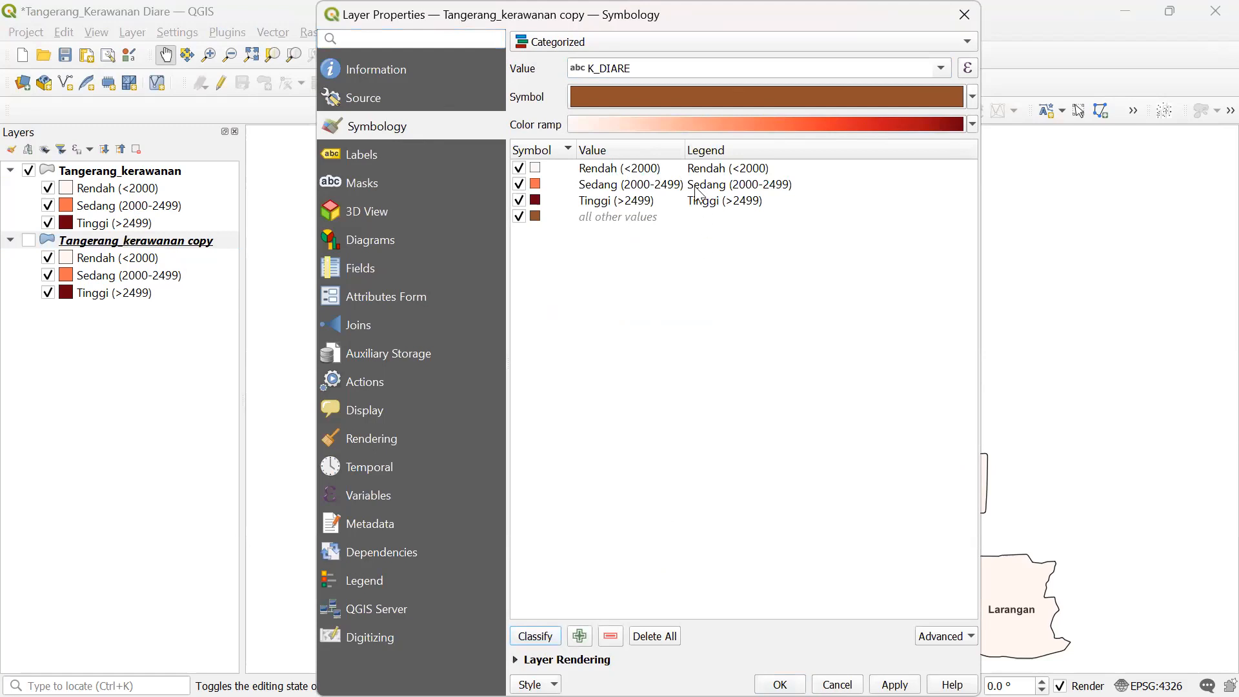
pyautogui.click(635, 205)
pyautogui.click(629, 216)
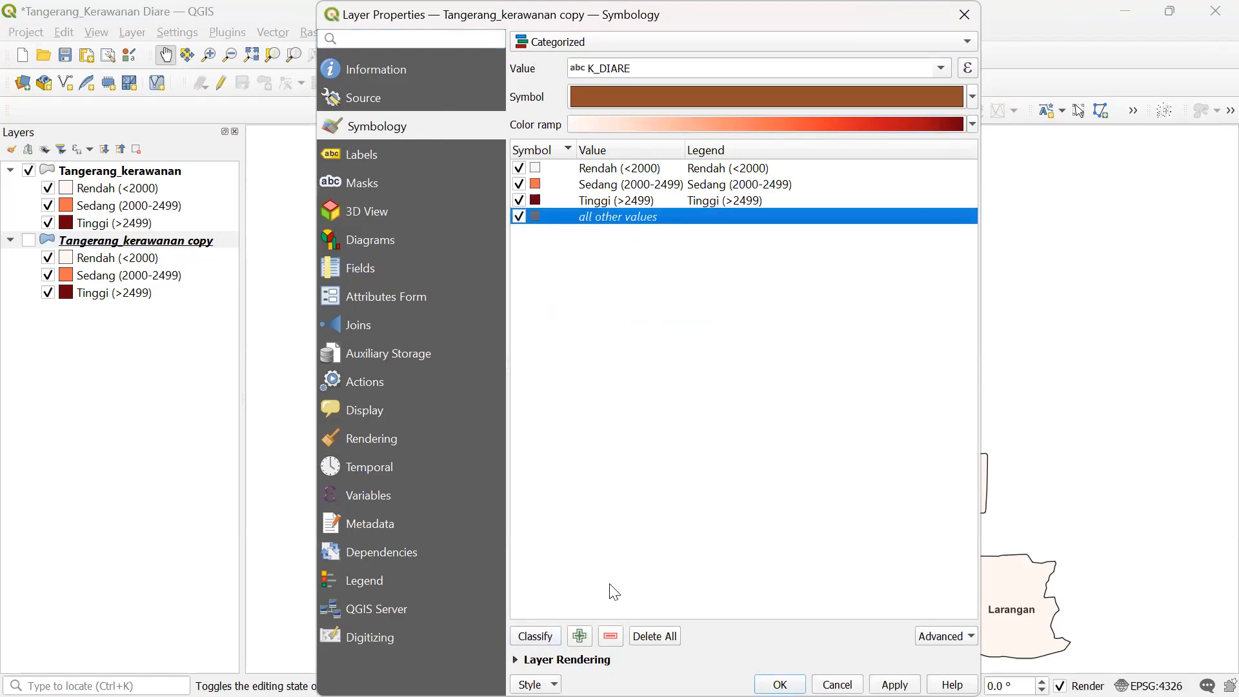
pyautogui.click(610, 637)
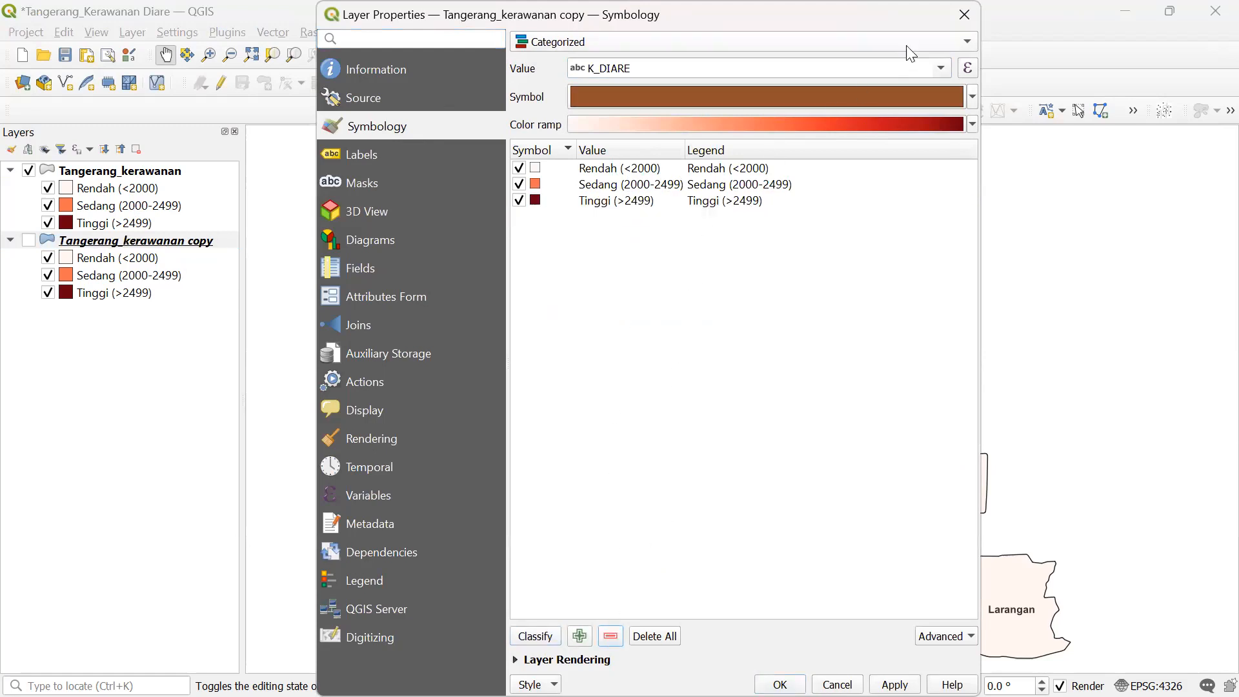
pyautogui.click(943, 26)
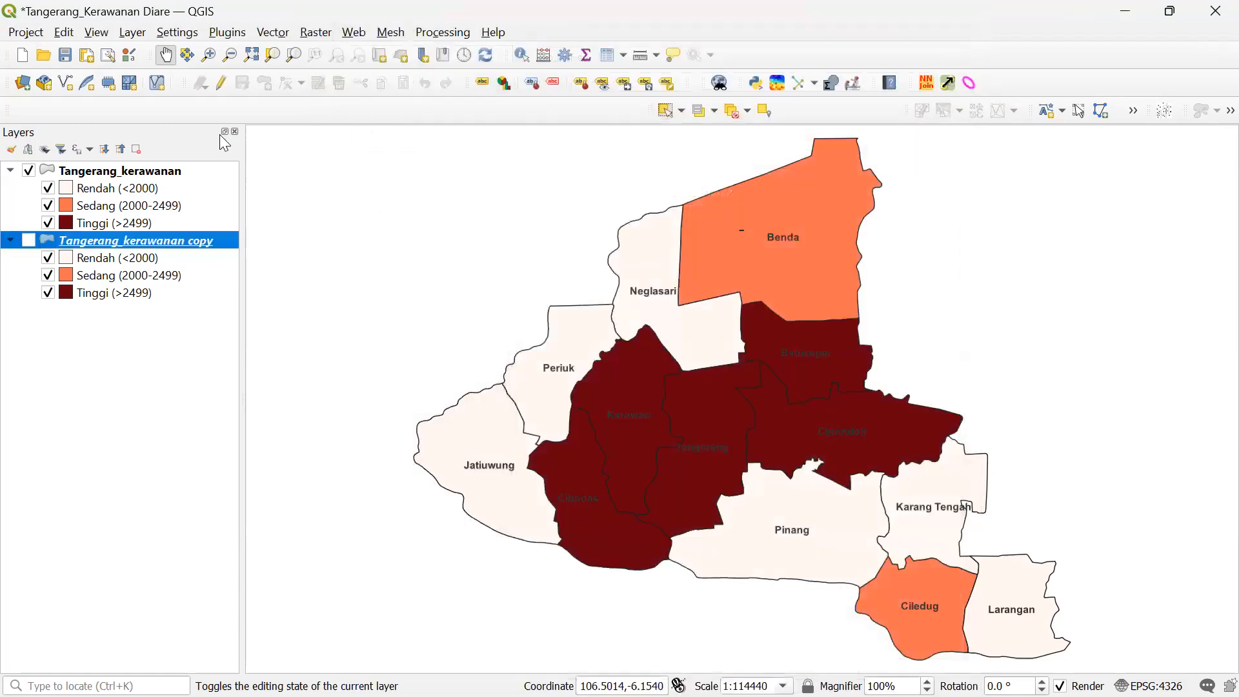
# - Rename the top Tangerang_kerawanan layer to 'Diare'
pyautogui.click(146, 172)
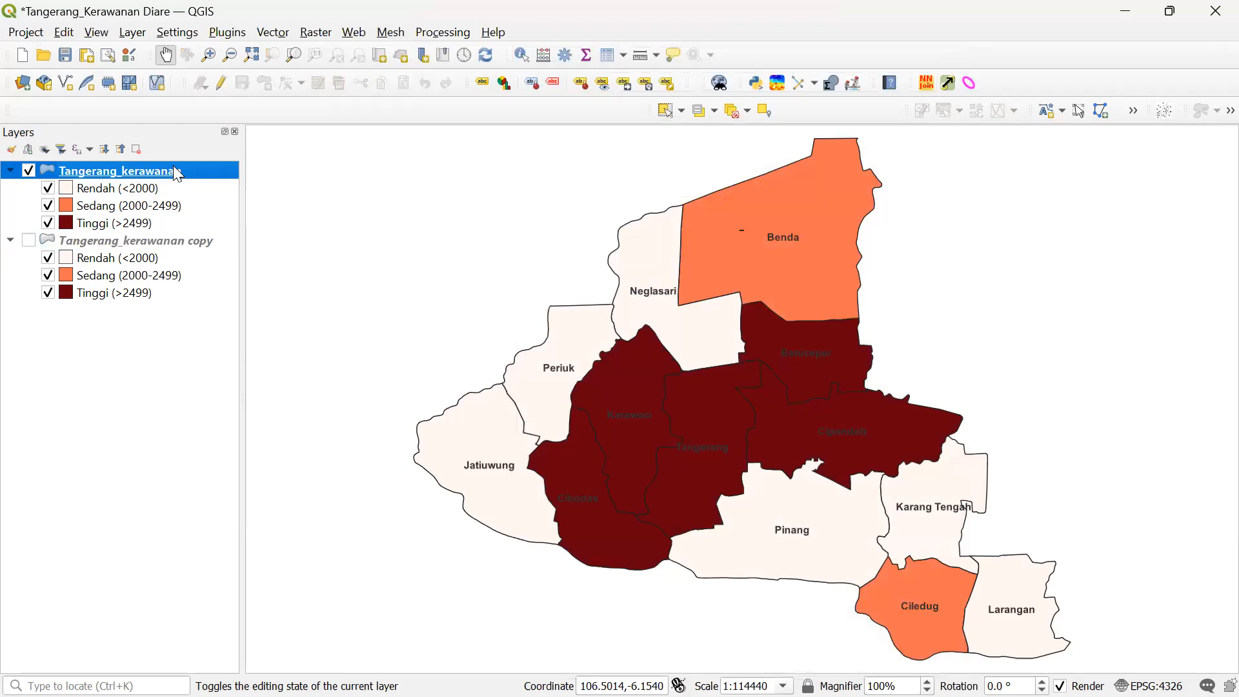
pyautogui.rightClick(168, 168)
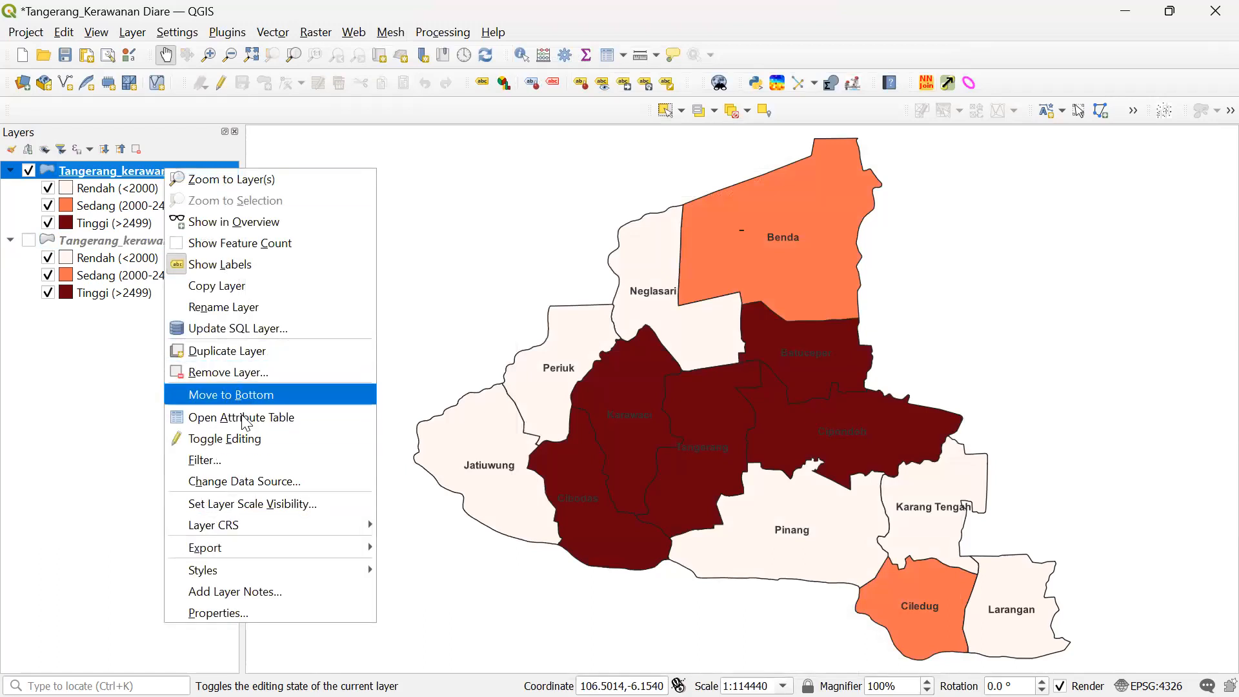
pyautogui.click(240, 312)
pyautogui.write('Diare')
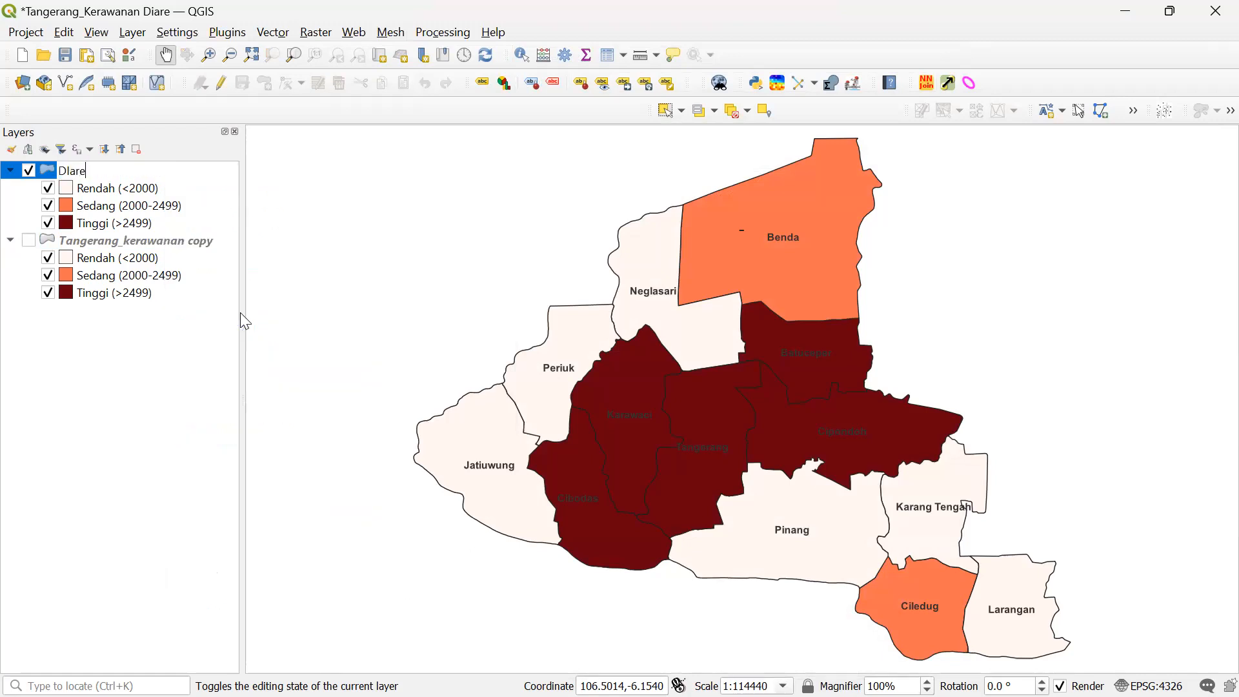
pyautogui.press('BackSpace')
pyautogui.press('BackSpace')
pyautogui.press('BackSpace')
pyautogui.press('BackSpace')
pyautogui.write('iare')
pyautogui.press('Return')
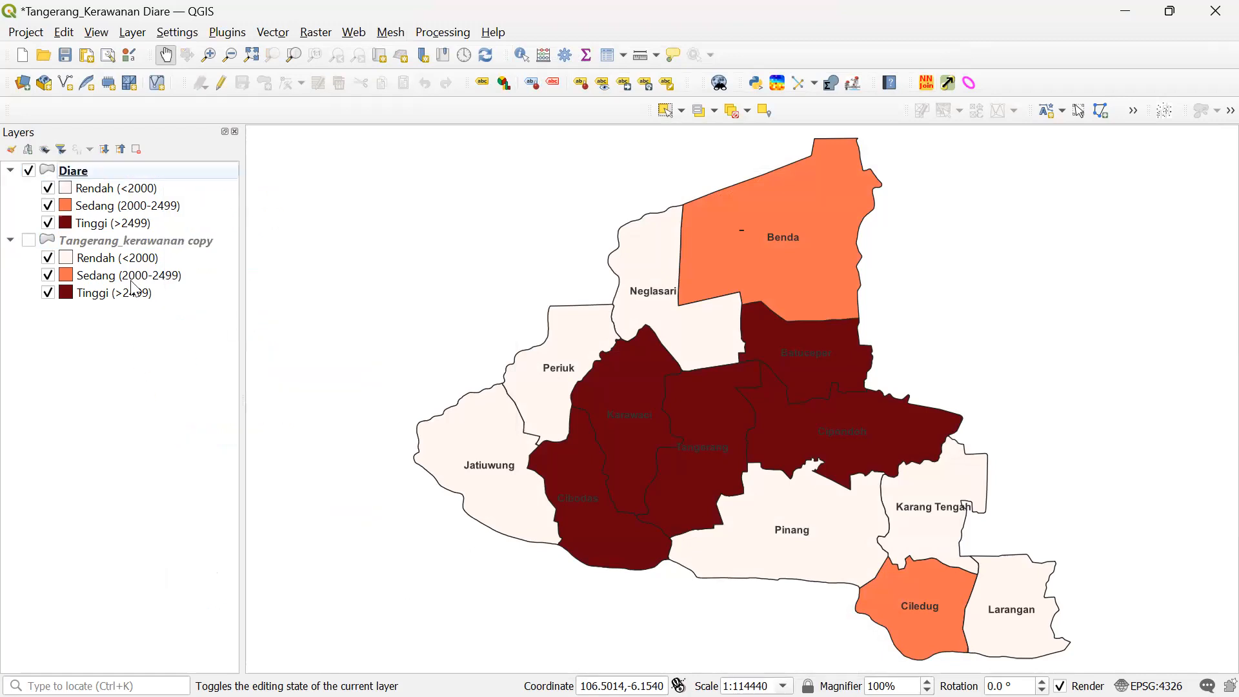
pyautogui.rightClick(126, 175)
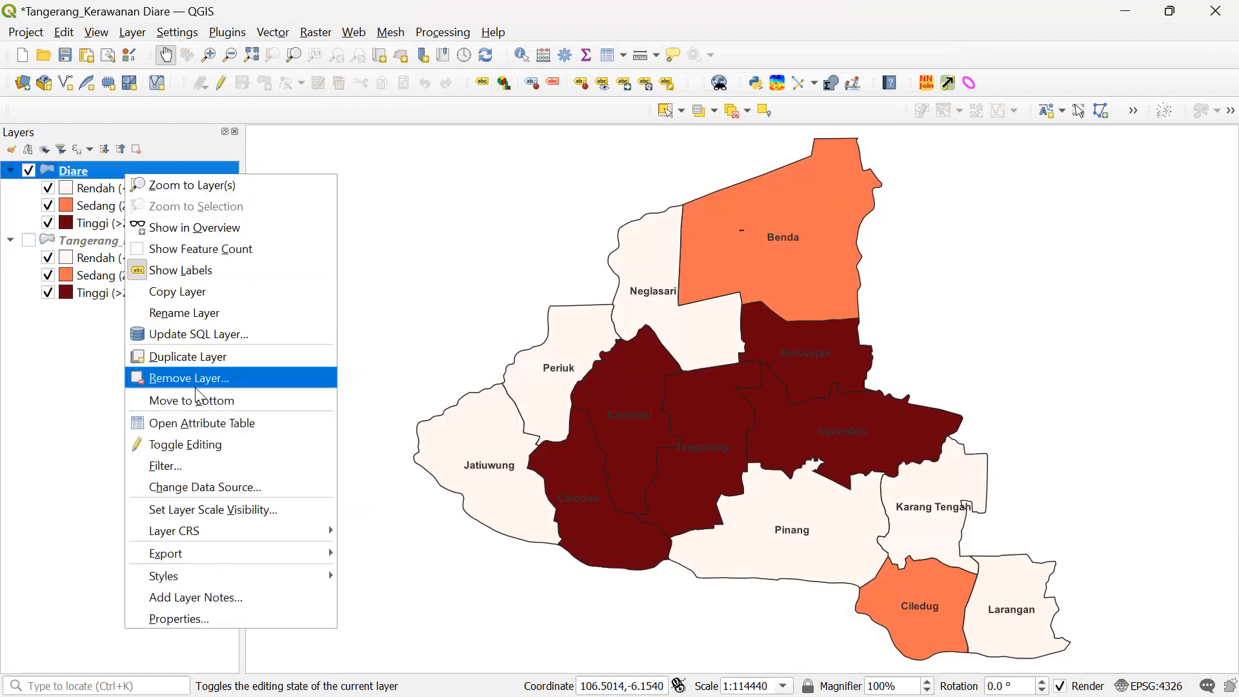
pyautogui.click(200, 311)
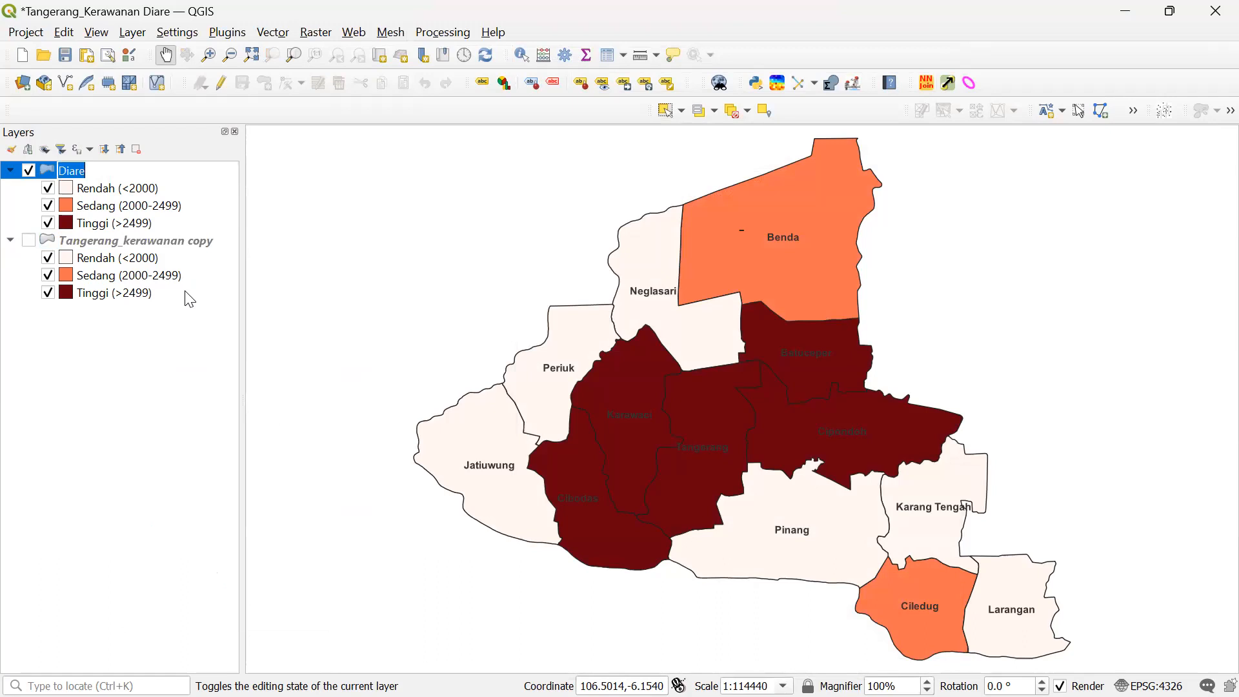
pyautogui.click(159, 405)
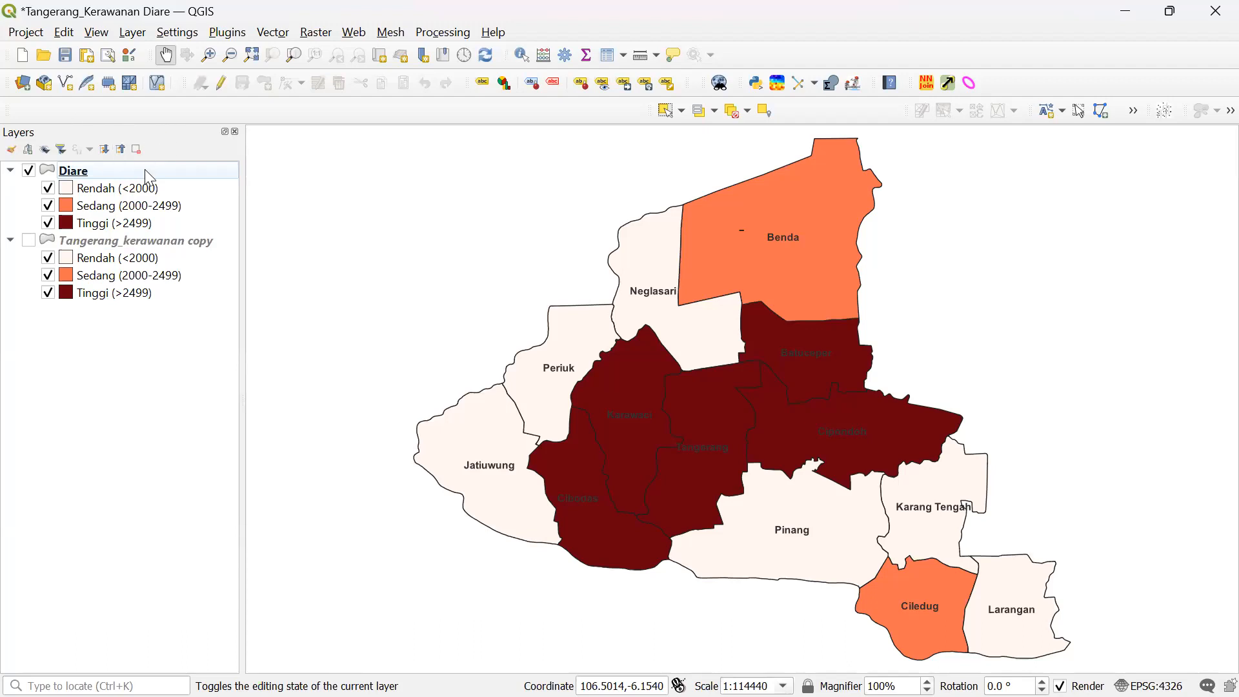
# - Open Properties for the Tangerang_kerawanan copy layer
pyautogui.click(125, 249)
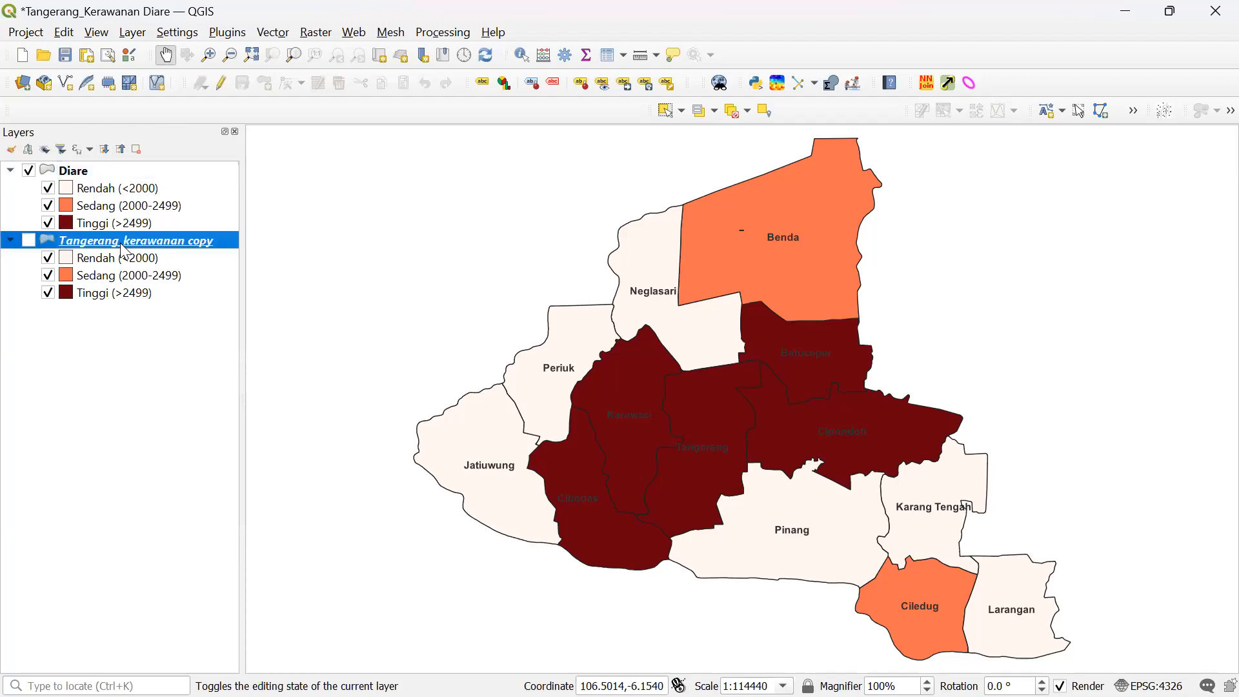
pyautogui.rightClick(182, 249)
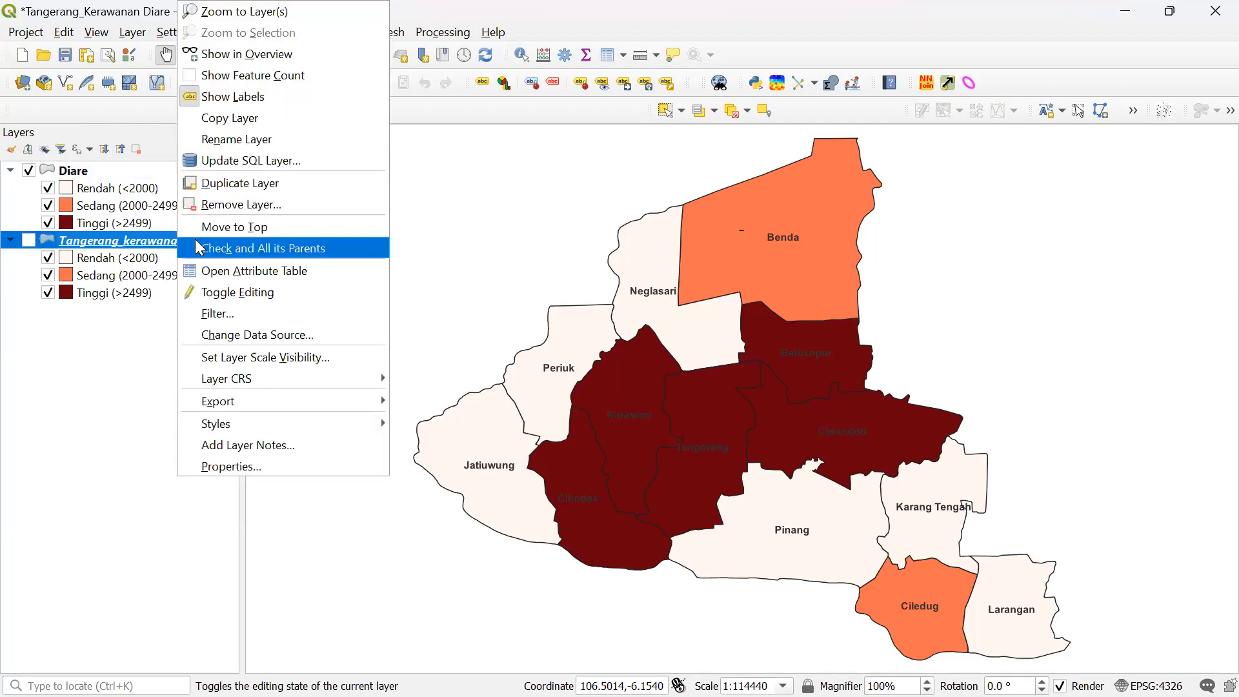
pyautogui.click(246, 466)
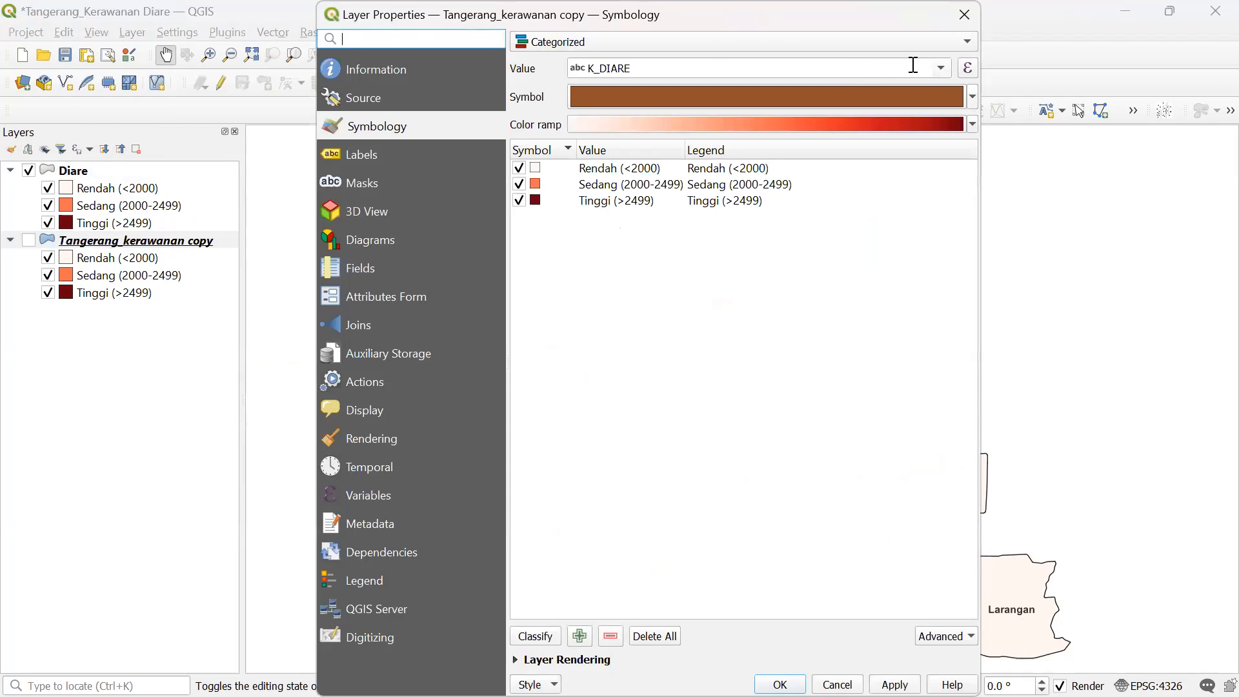
# - Classify the Symbology by K_KK_MIS, confirming deletion of the existing classes
pyautogui.click(942, 70)
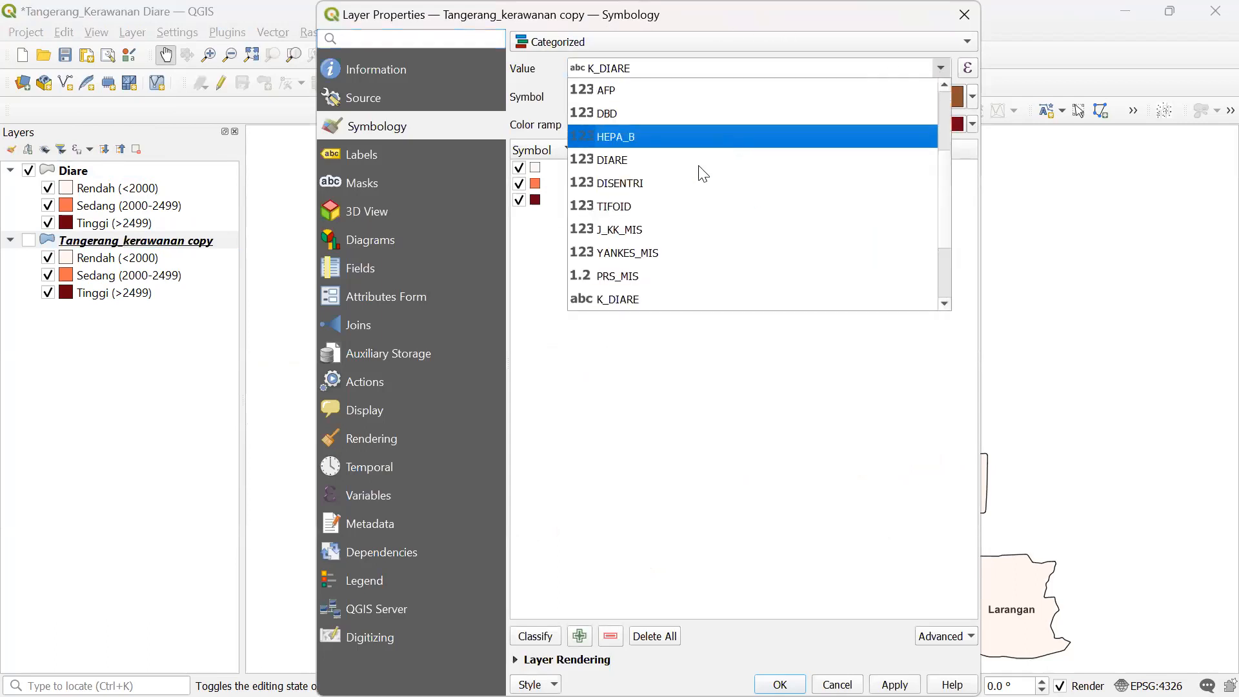
pyautogui.scroll(-1, 698, 187)
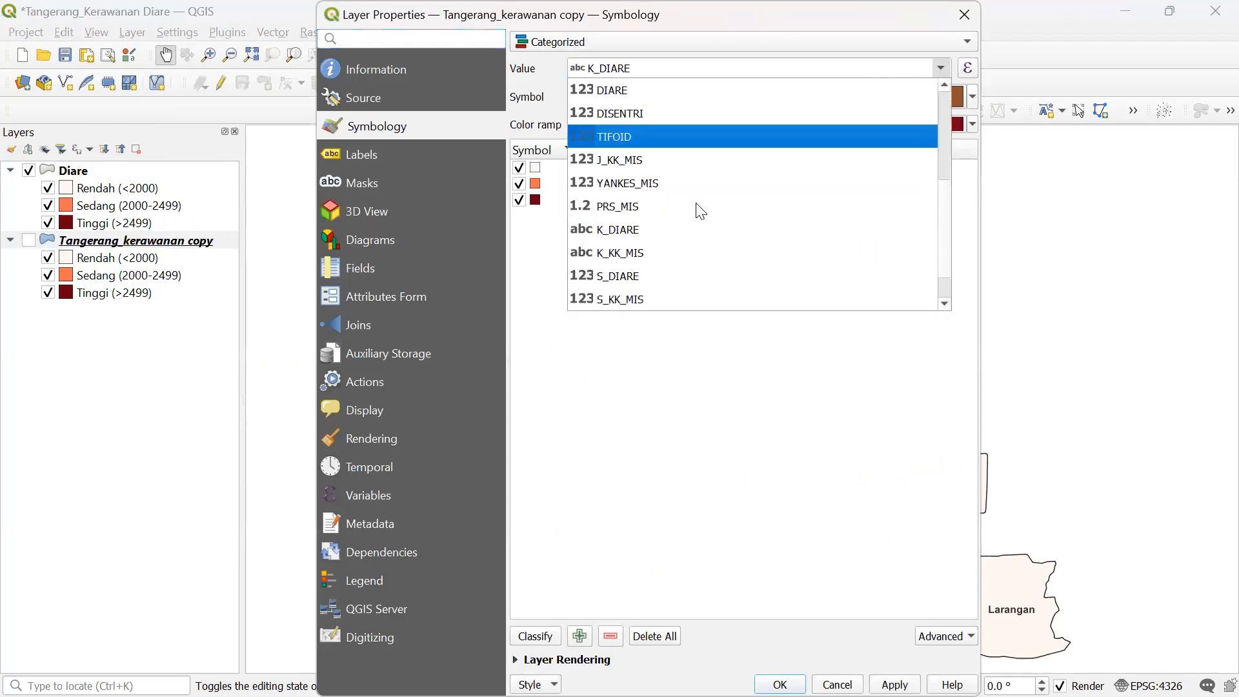
pyautogui.click(681, 254)
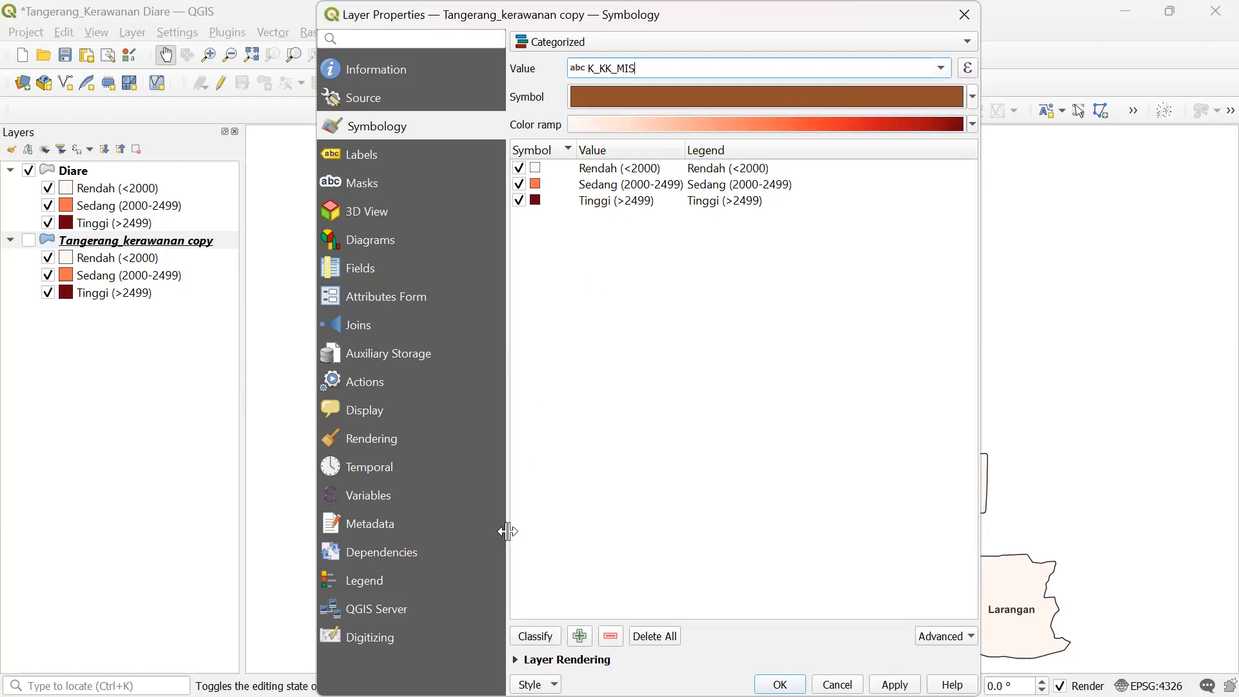
pyautogui.click(536, 639)
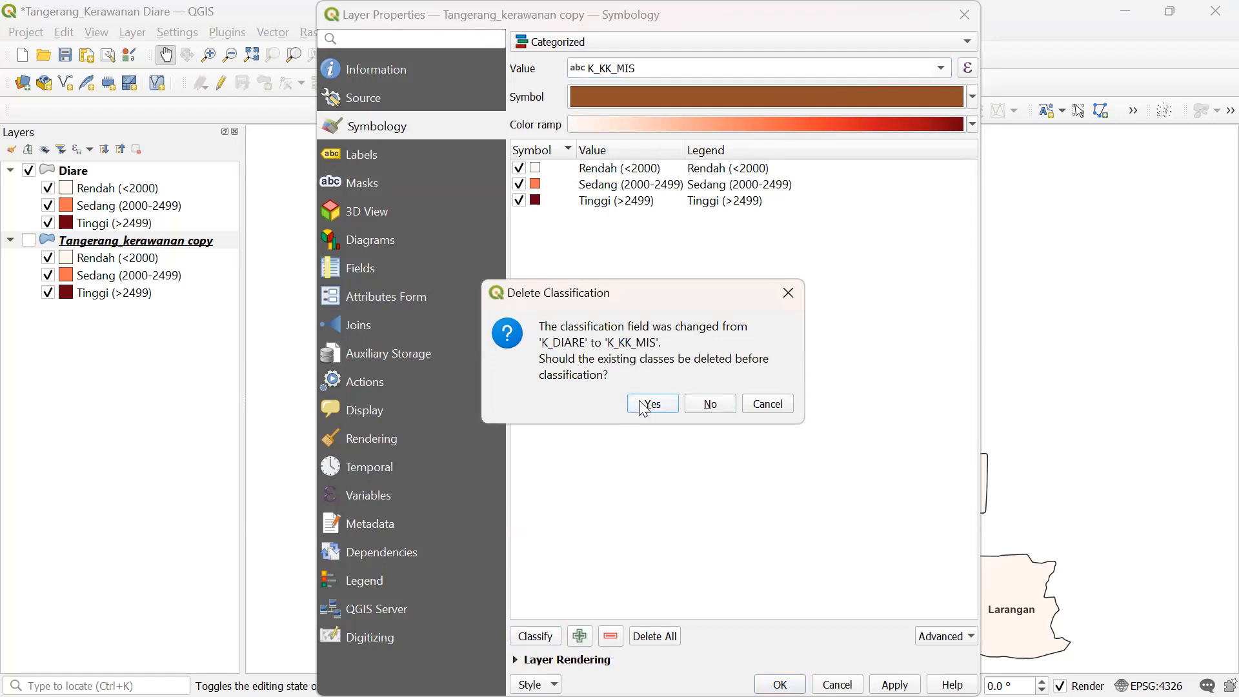
pyautogui.click(778, 300)
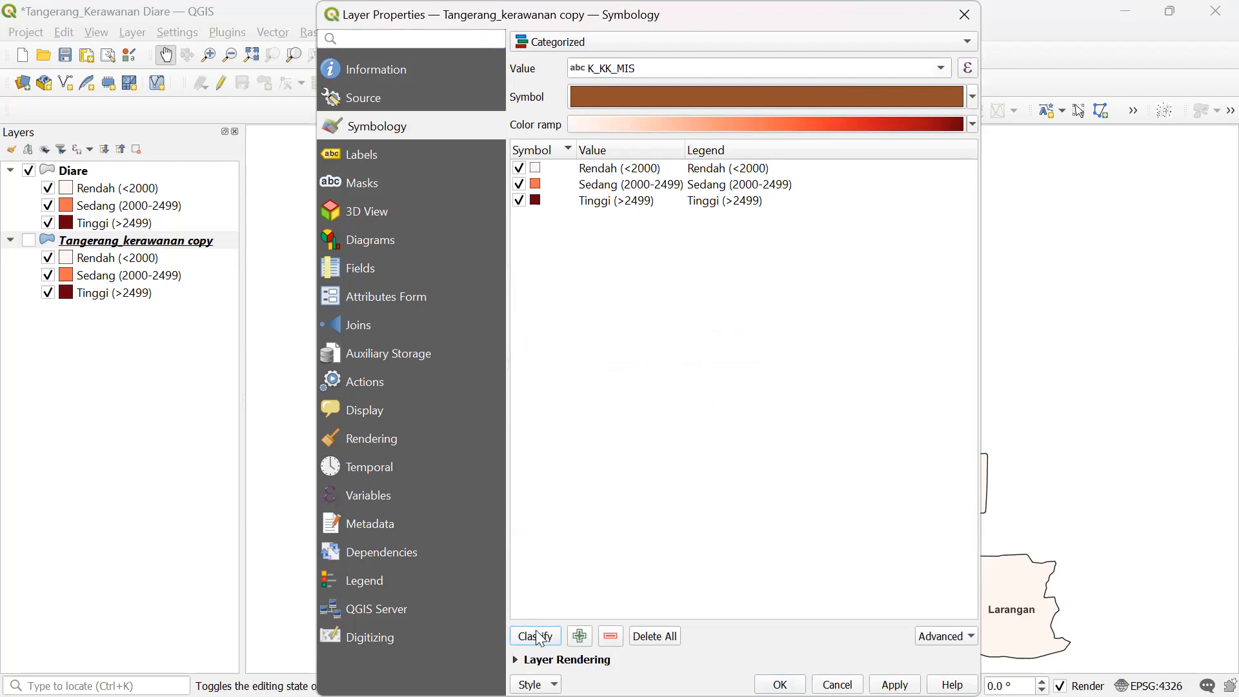
pyautogui.click(537, 637)
pyautogui.click(648, 404)
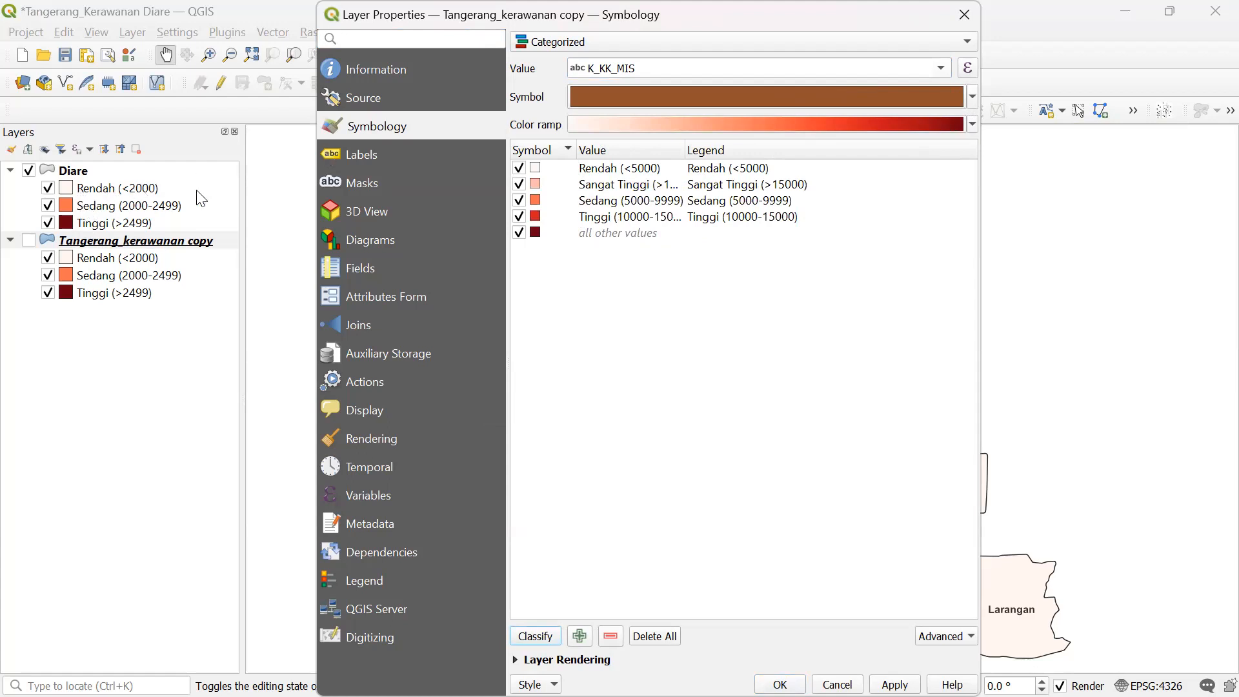
# - Colour the K_KK_MIS categories with the Greens ramp and select the all-other-values entry
pyautogui.click(973, 124)
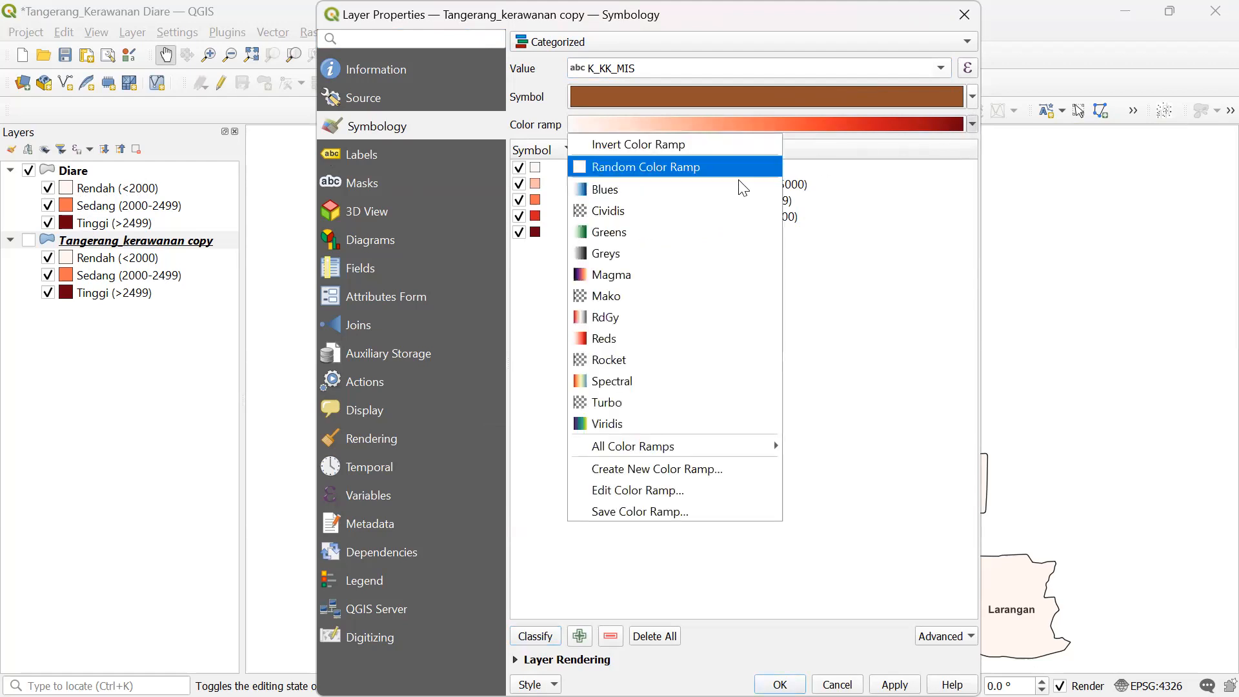
pyautogui.click(603, 232)
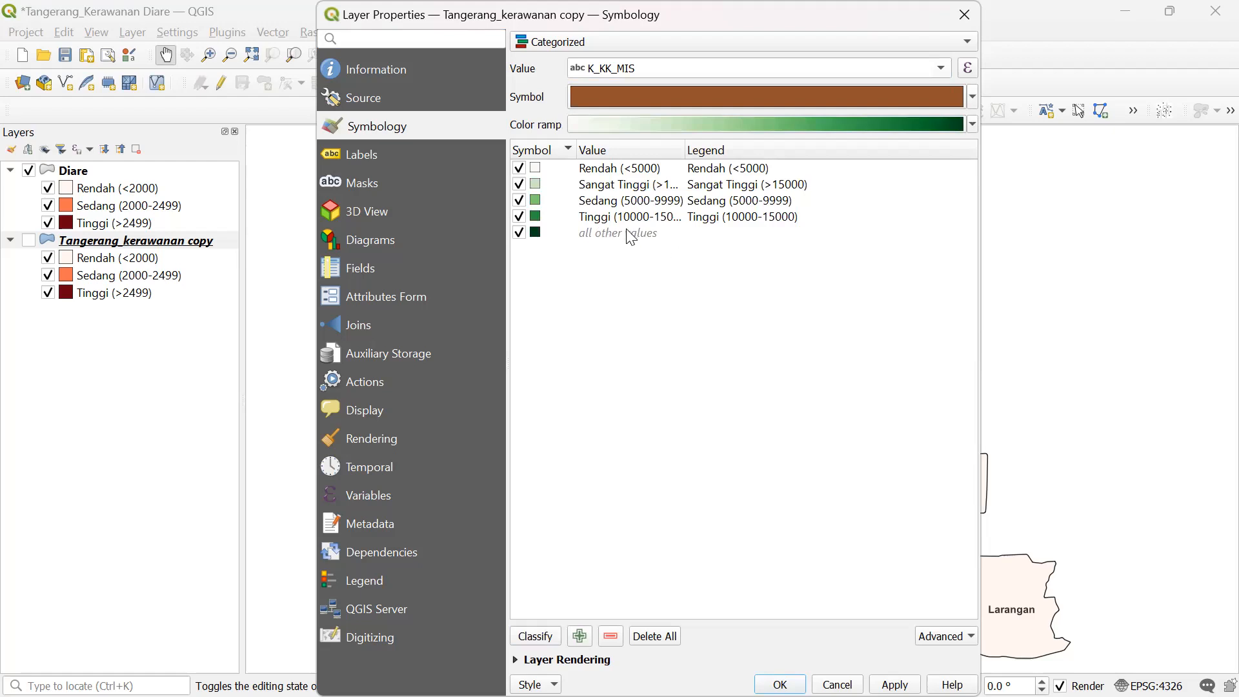
pyautogui.click(659, 233)
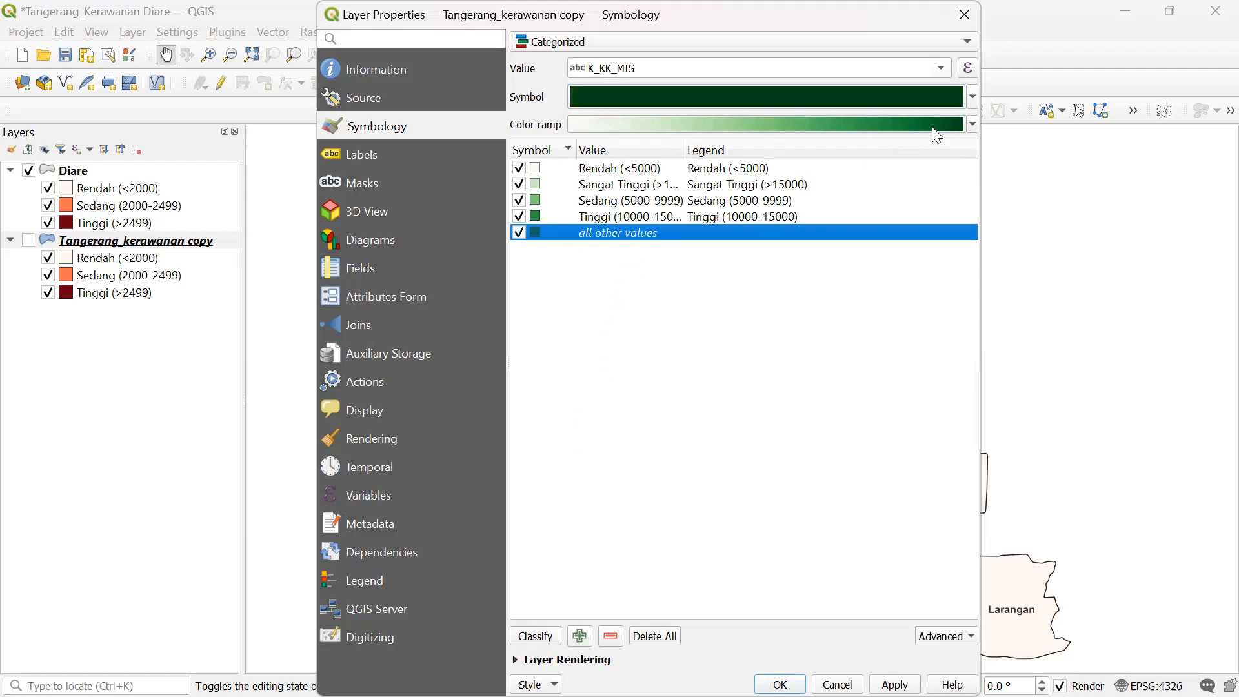
pyautogui.click(973, 123)
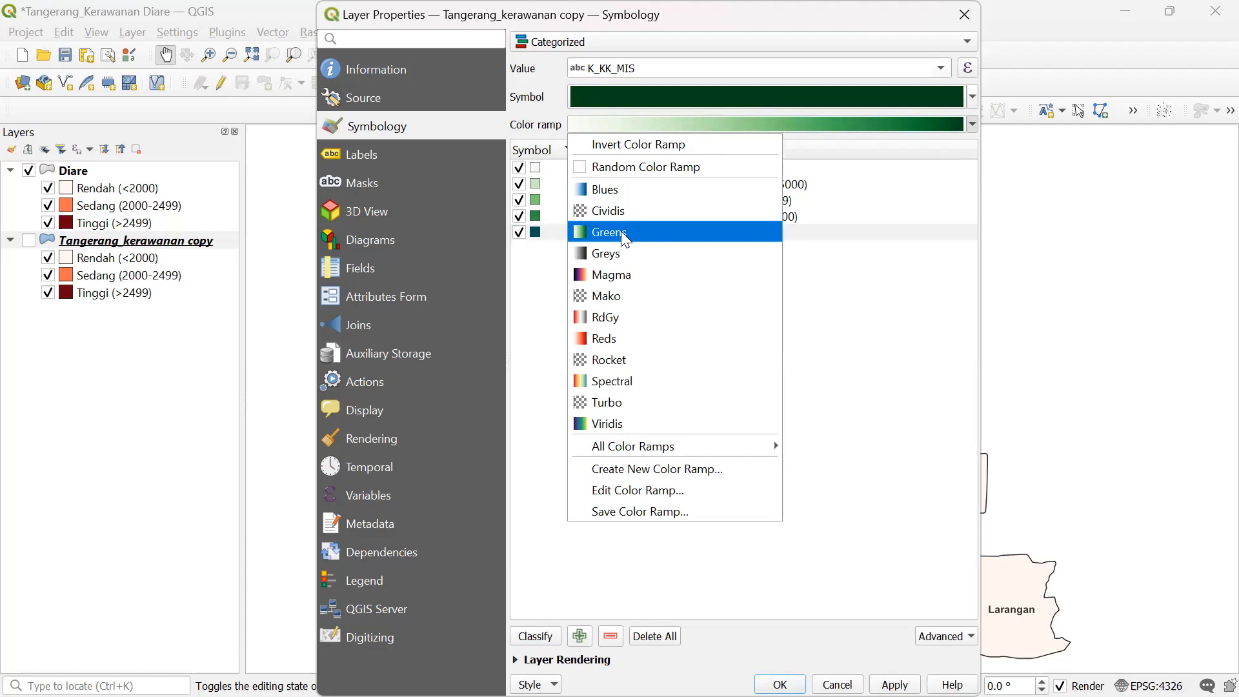
pyautogui.click(700, 247)
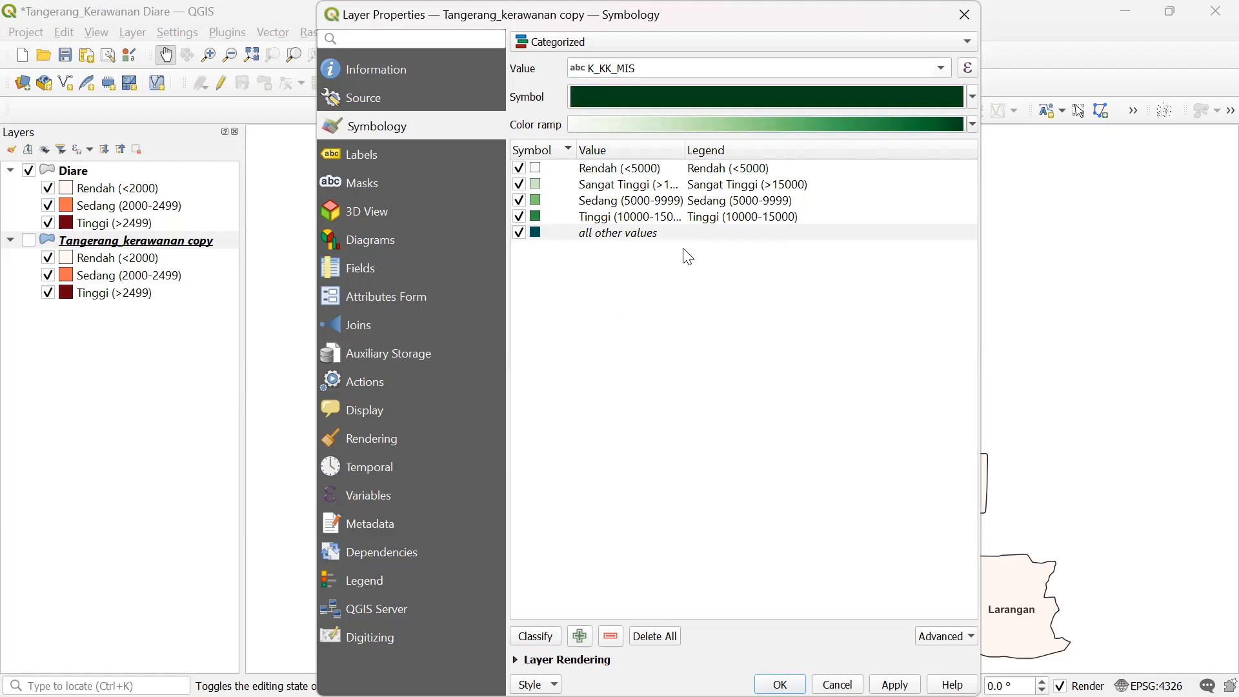
pyautogui.click(537, 636)
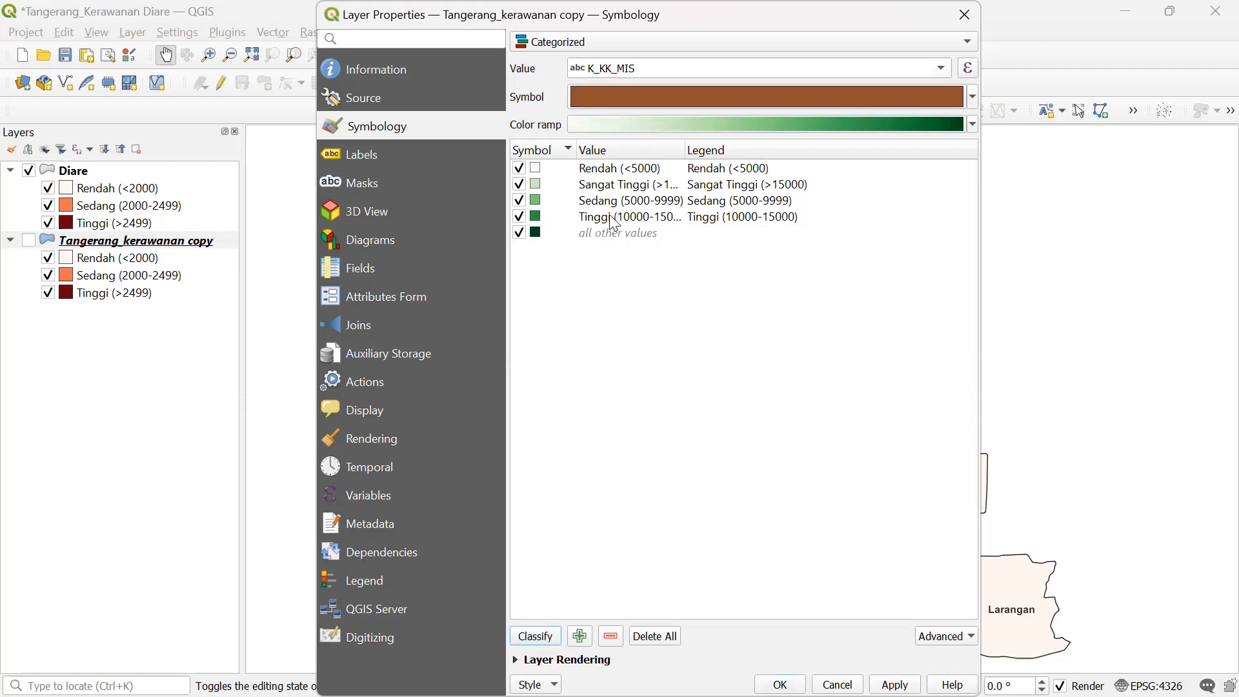
pyautogui.click(596, 237)
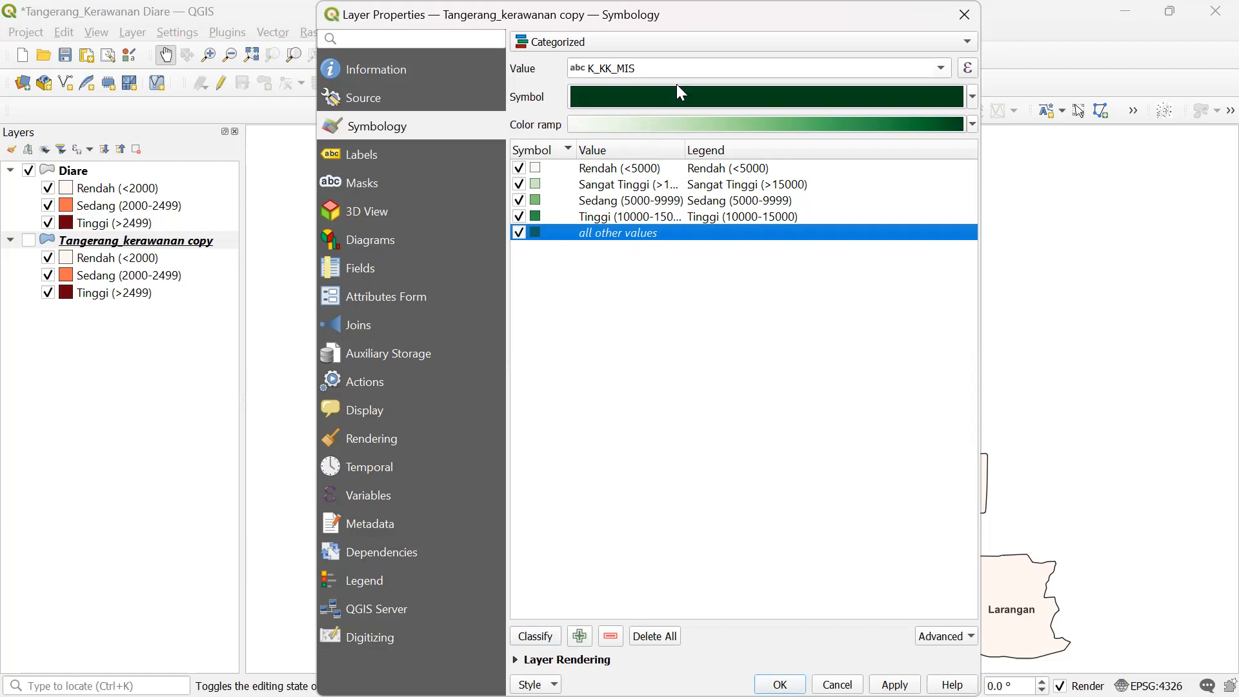
# - Reset the classification by switching the renderer to Single Symbol and back to Categorized
pyautogui.click(659, 40)
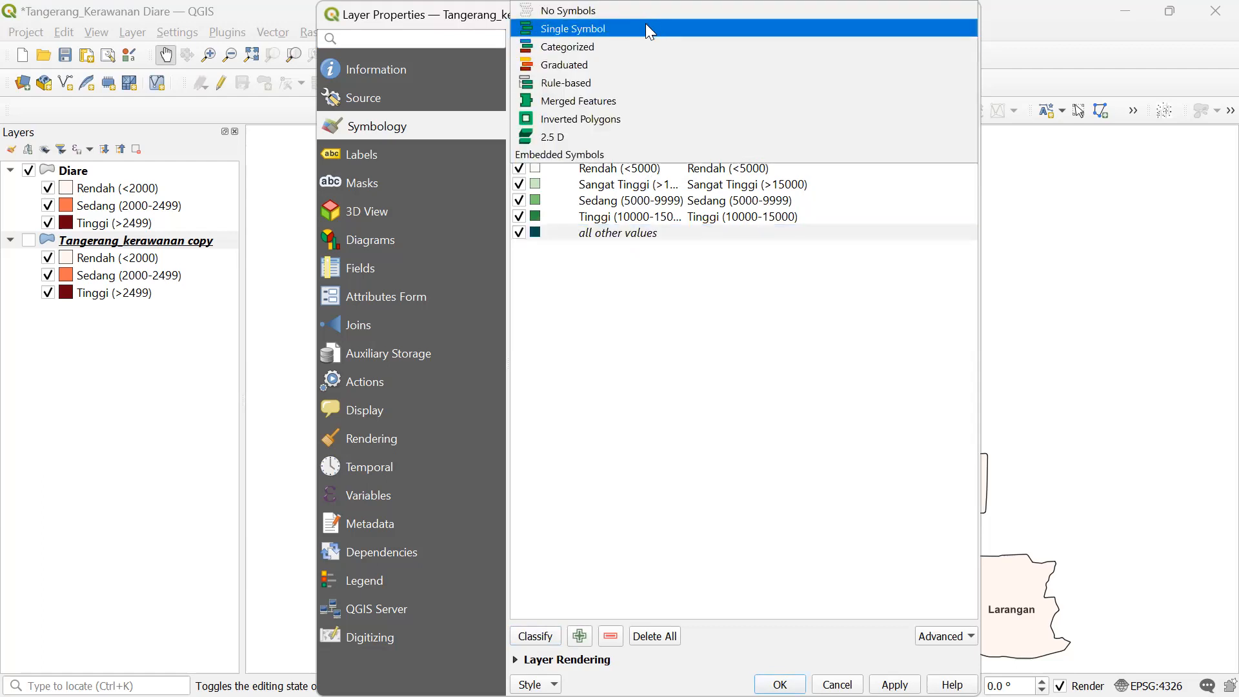
pyautogui.click(649, 29)
pyautogui.click(694, 44)
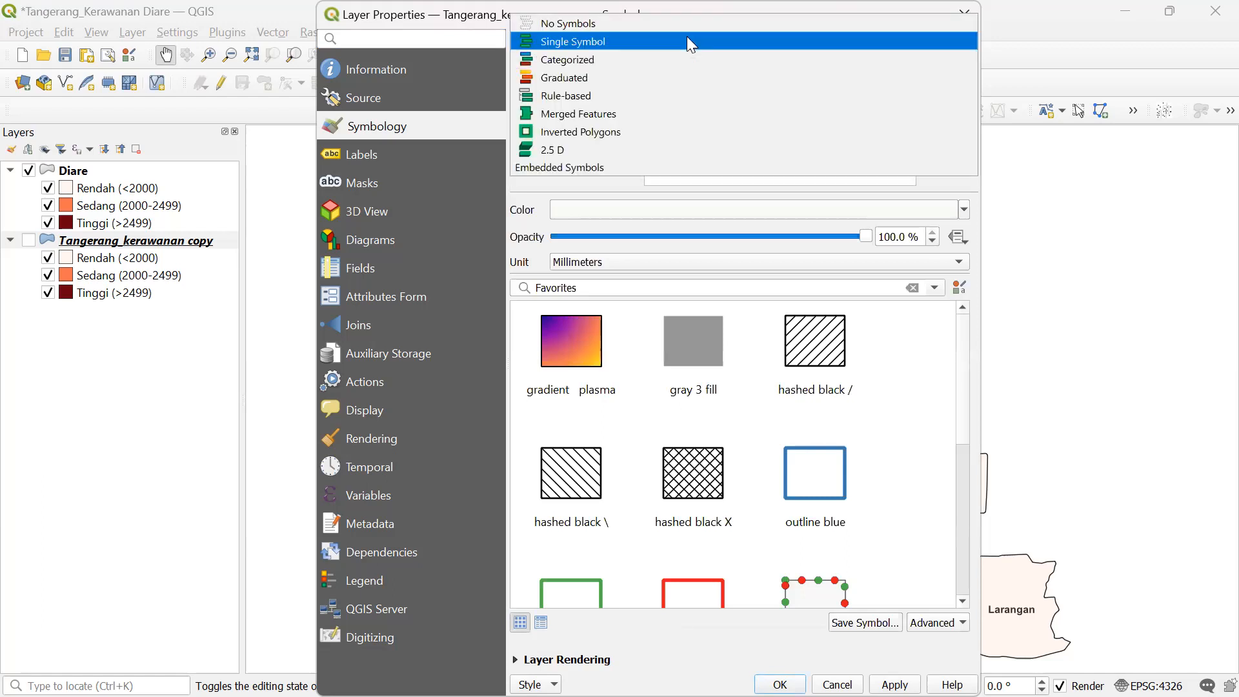
pyautogui.click(670, 59)
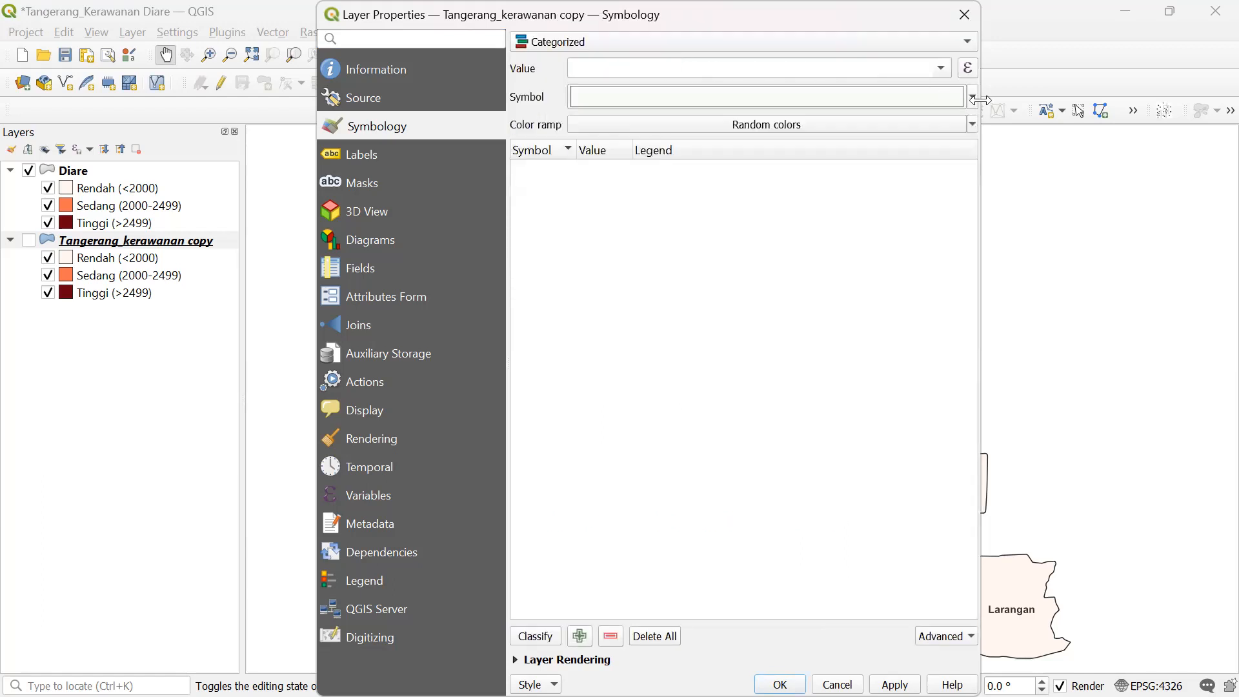
pyautogui.click(945, 69)
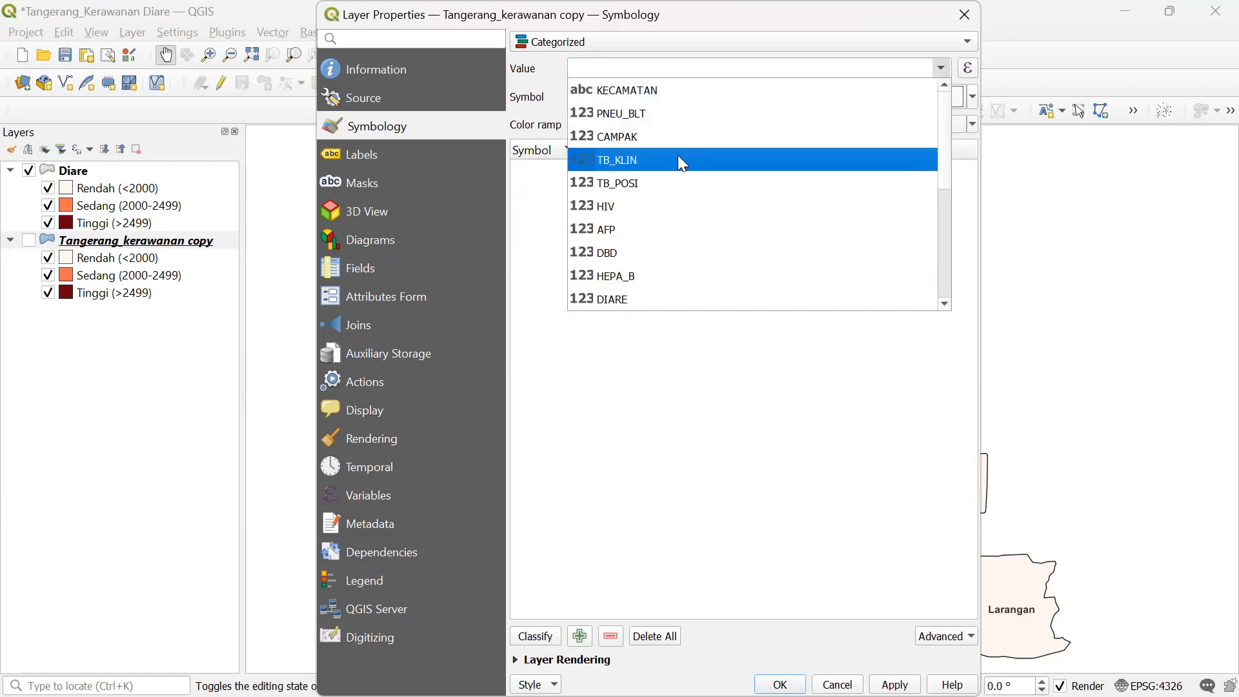
# - Classify by K_KK_MIS into Rendah, Sedang, Tinggi and Sangat Tinggi, then widen the Value column
pyautogui.scroll(-2, 658, 248)
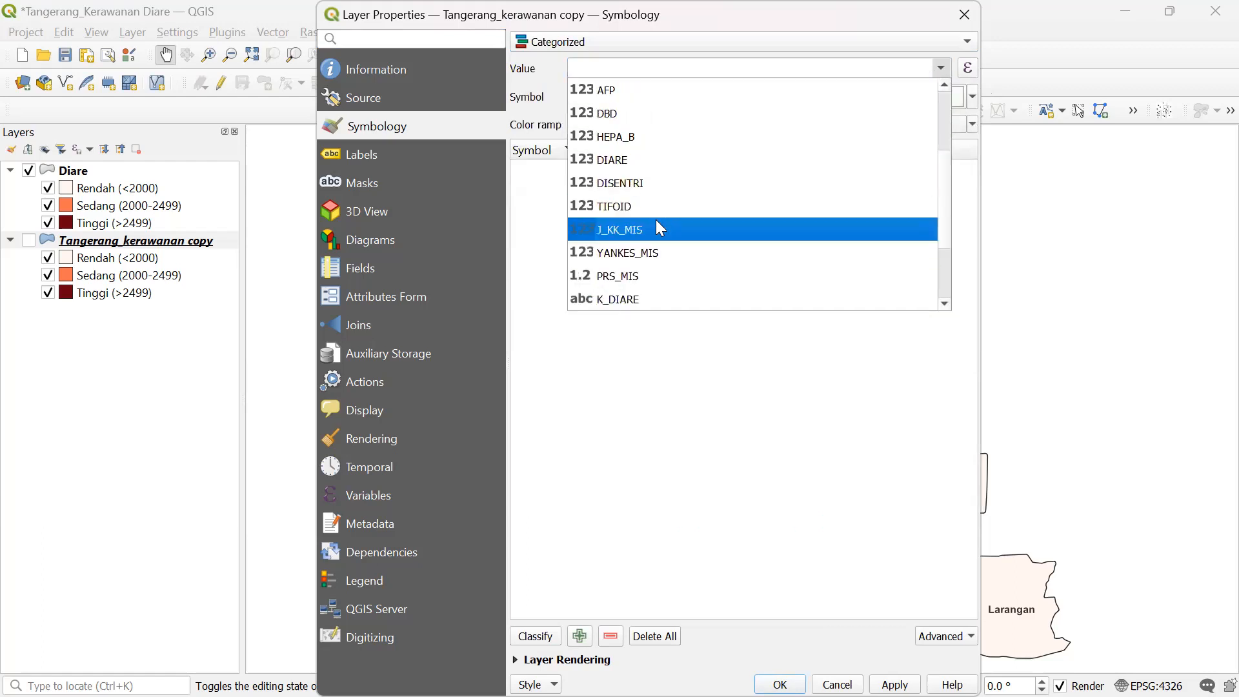
pyautogui.scroll(-1, 653, 283)
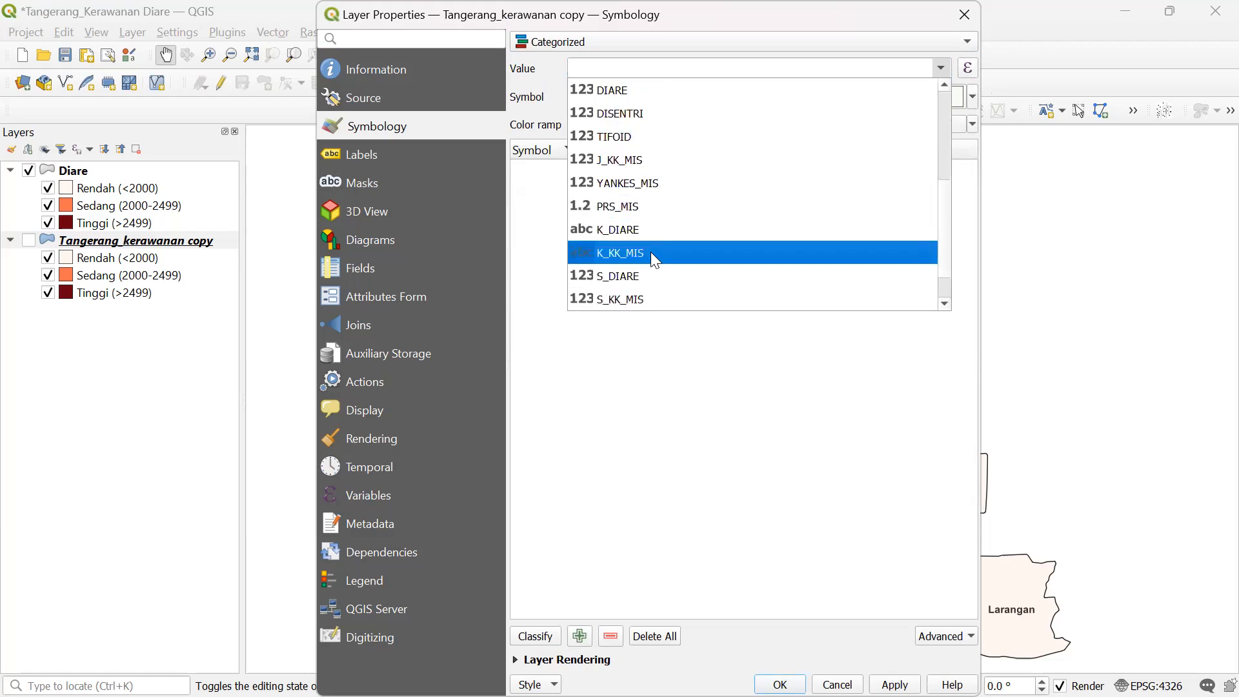
pyautogui.click(650, 251)
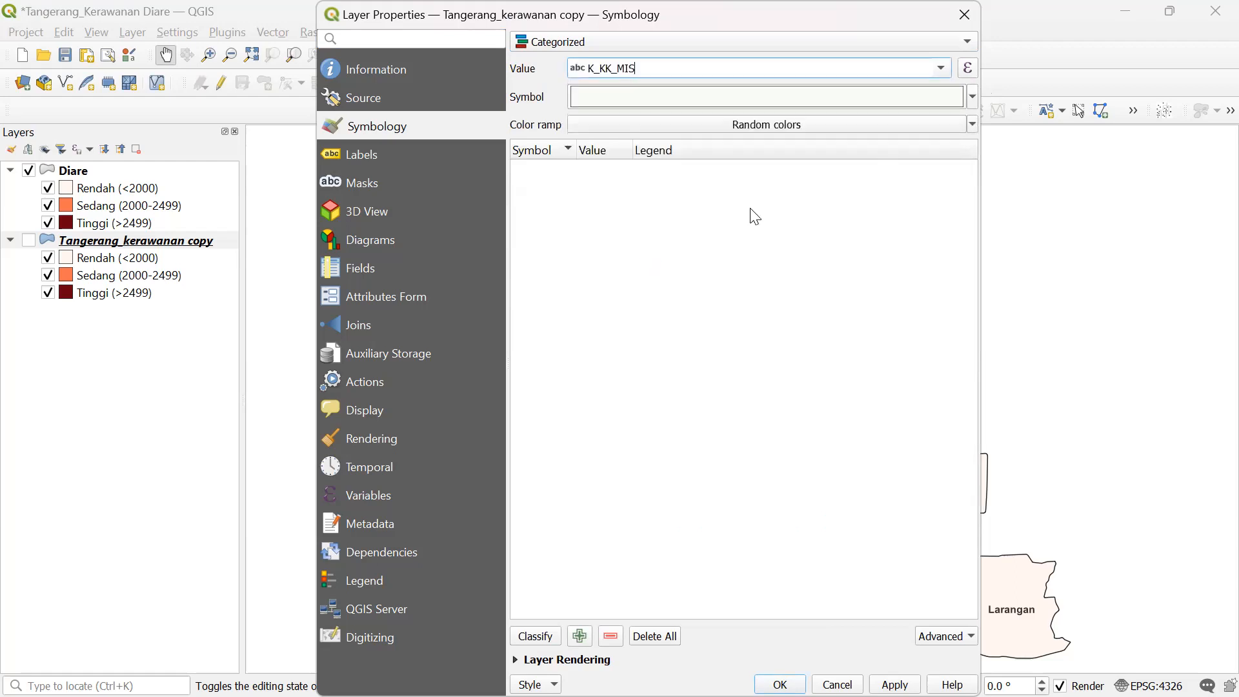
pyautogui.click(538, 639)
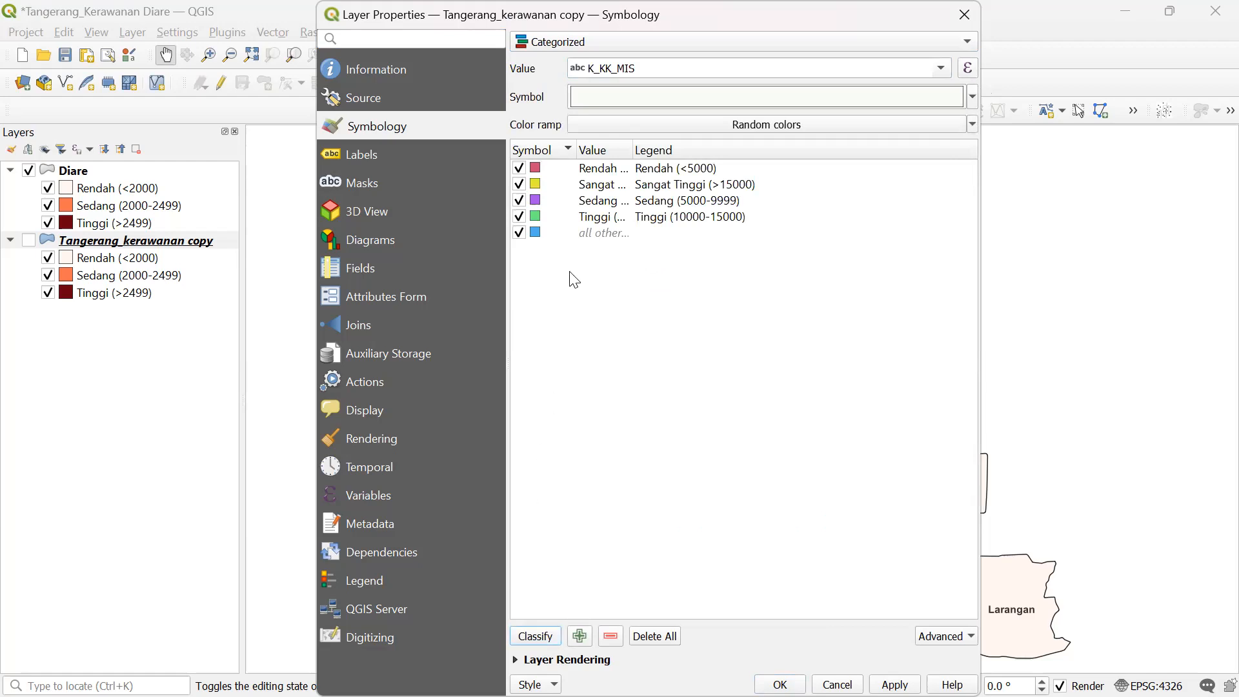
pyautogui.doubleClick(634, 147)
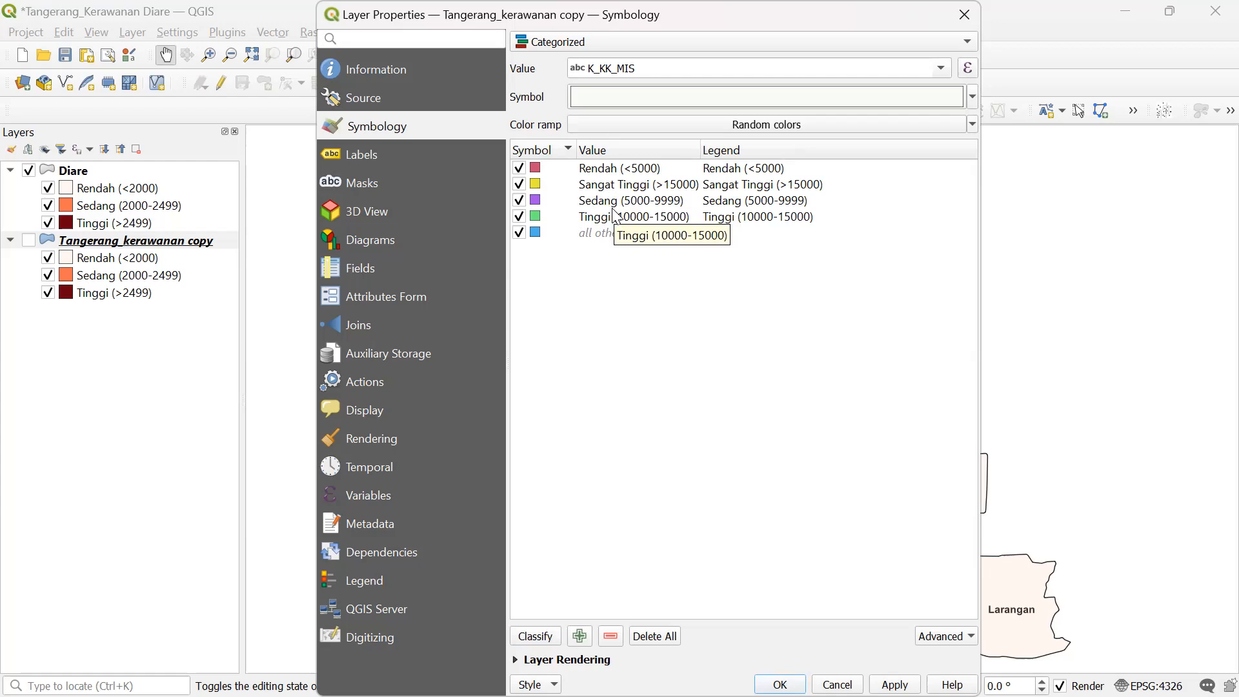
# - Move Sangat Tinggi (>15000) to the end of the list and delete the all-other-values category
pyautogui.click(565, 186)
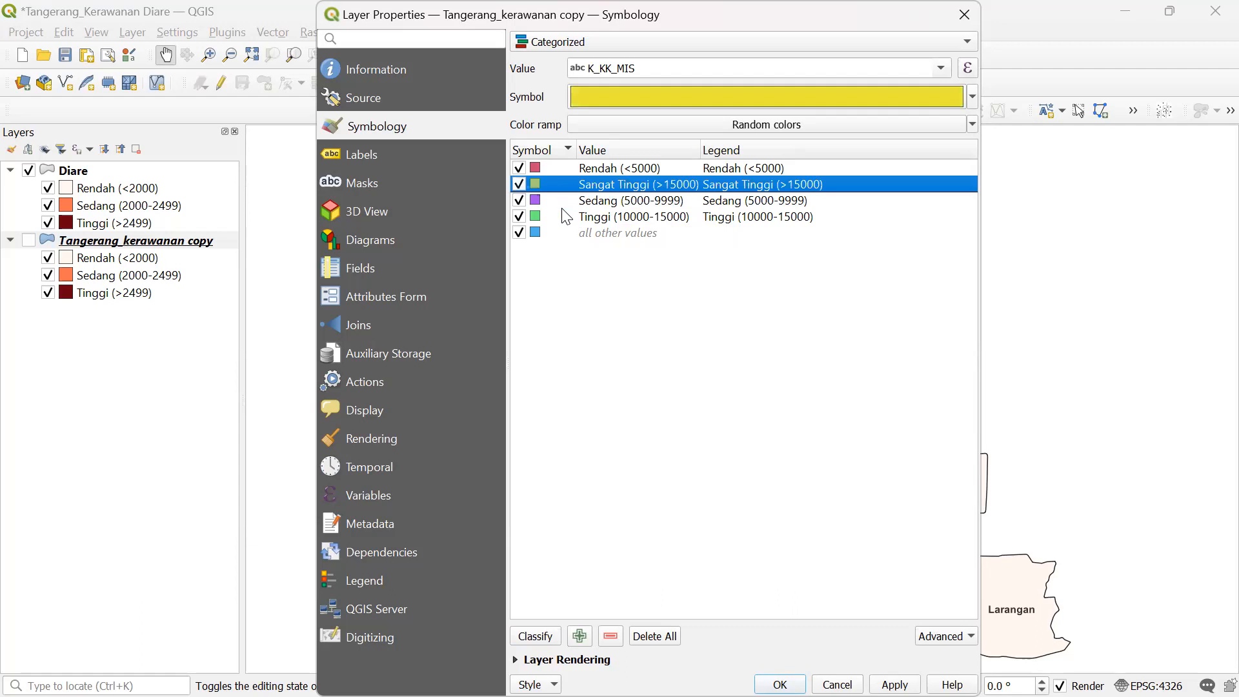
pyautogui.moveTo(565, 229); pyautogui.dragTo(565, 235)
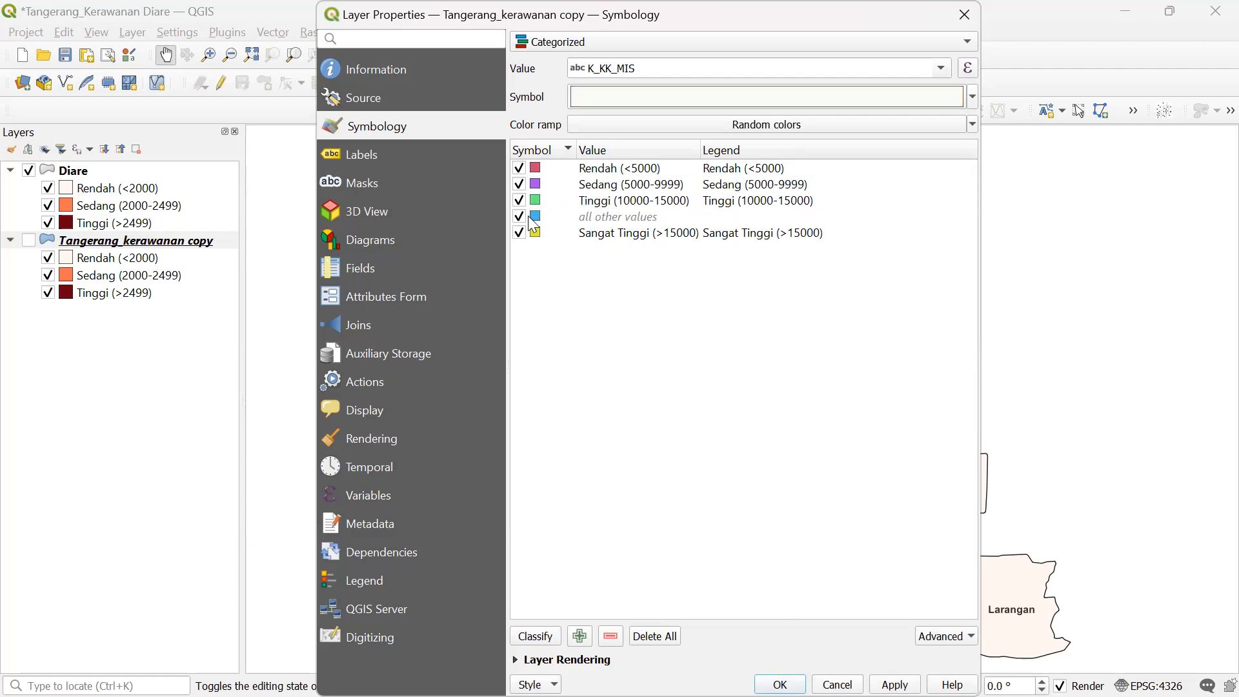
pyautogui.click(589, 218)
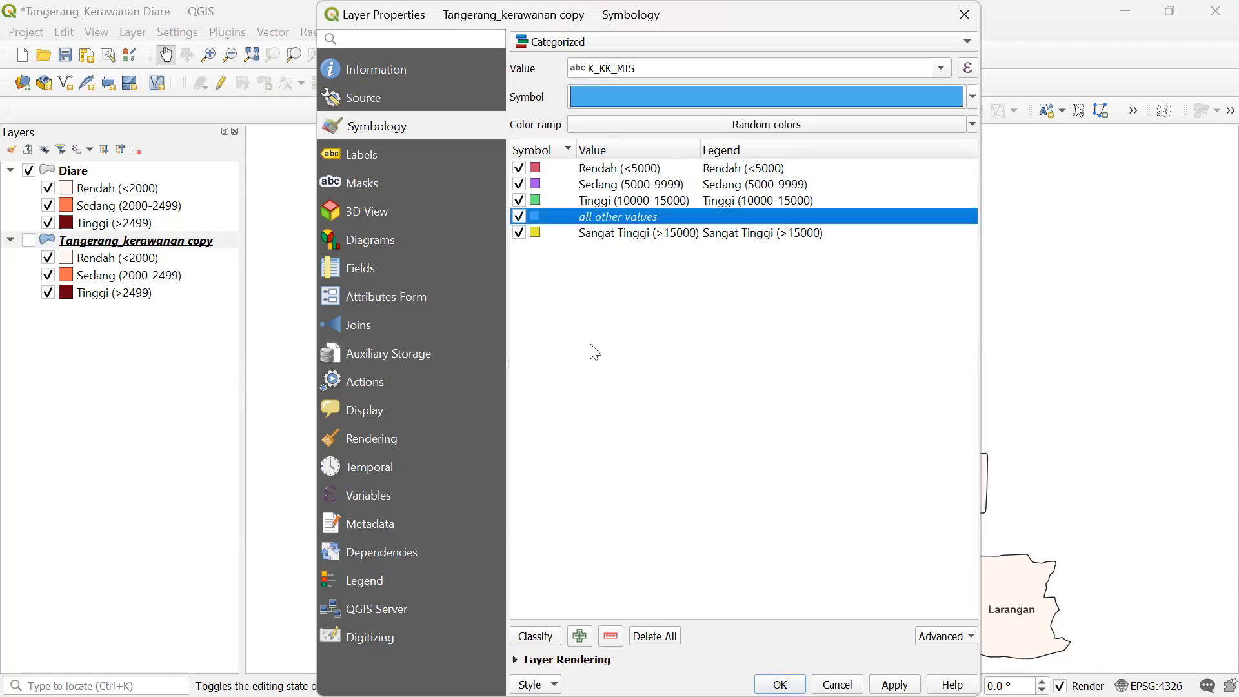
pyautogui.click(611, 638)
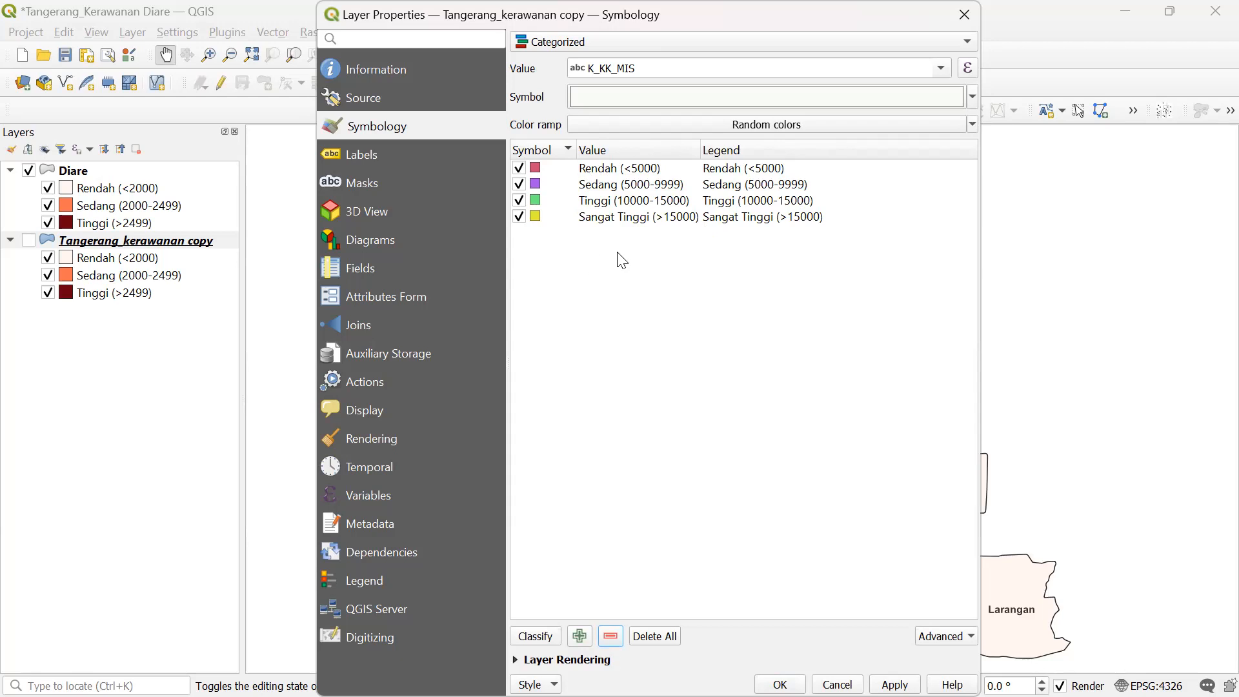
# - Try the Greys and GnBu ramps, then settle on Greens for the four classes and apply
pyautogui.click(971, 125)
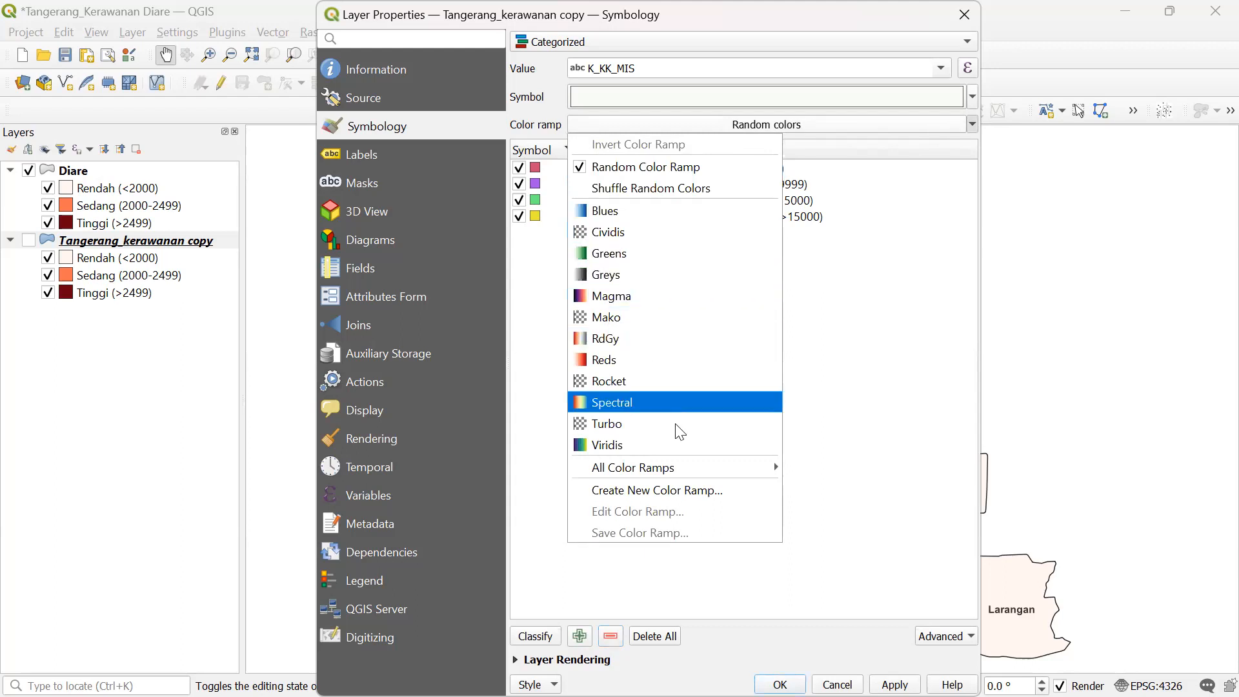
pyautogui.moveTo(684, 469)
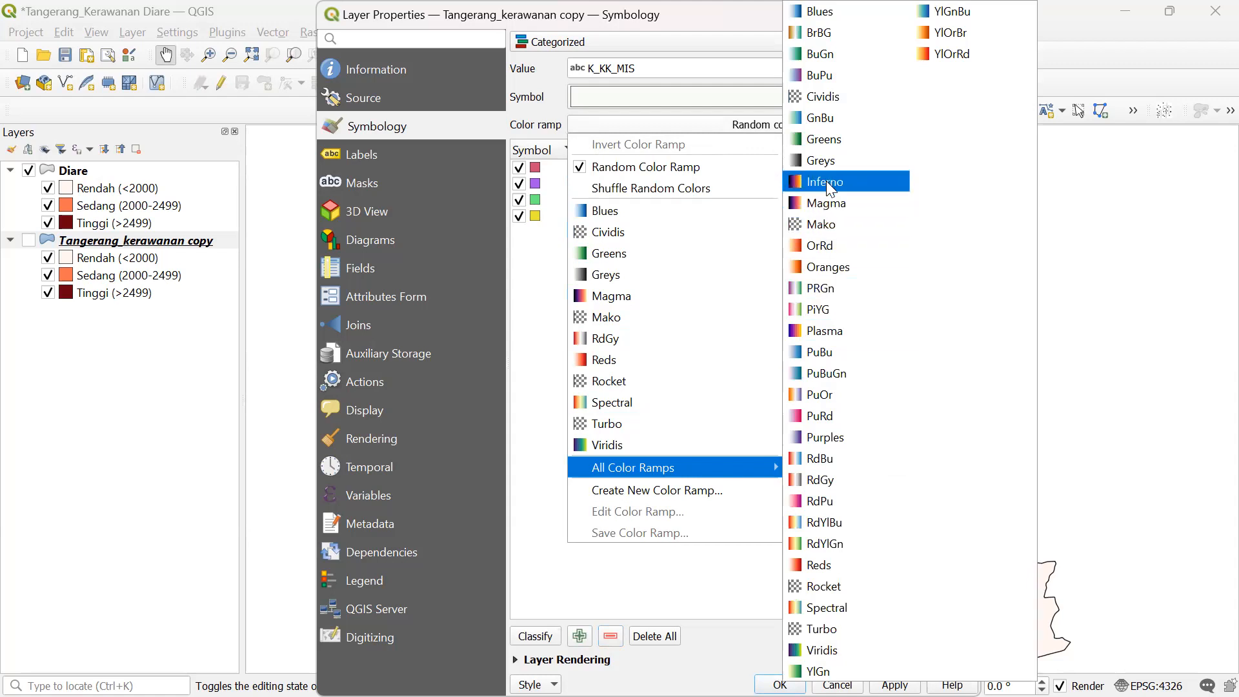
pyautogui.click(826, 162)
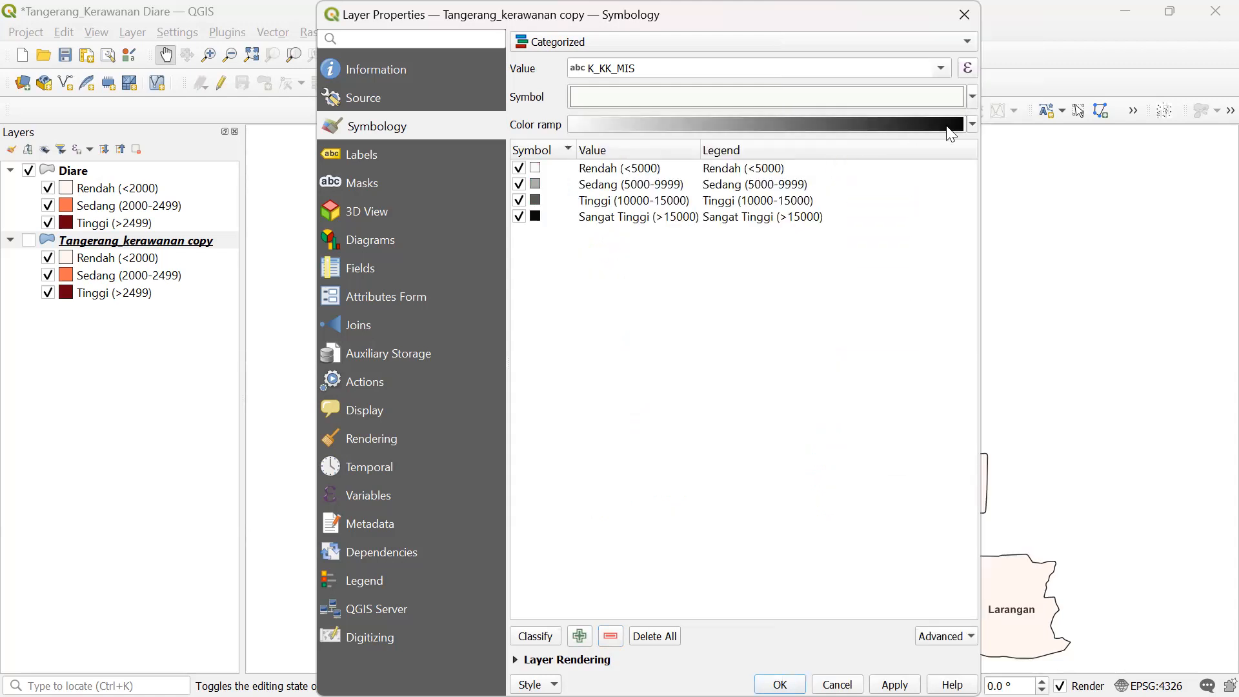
pyautogui.click(973, 124)
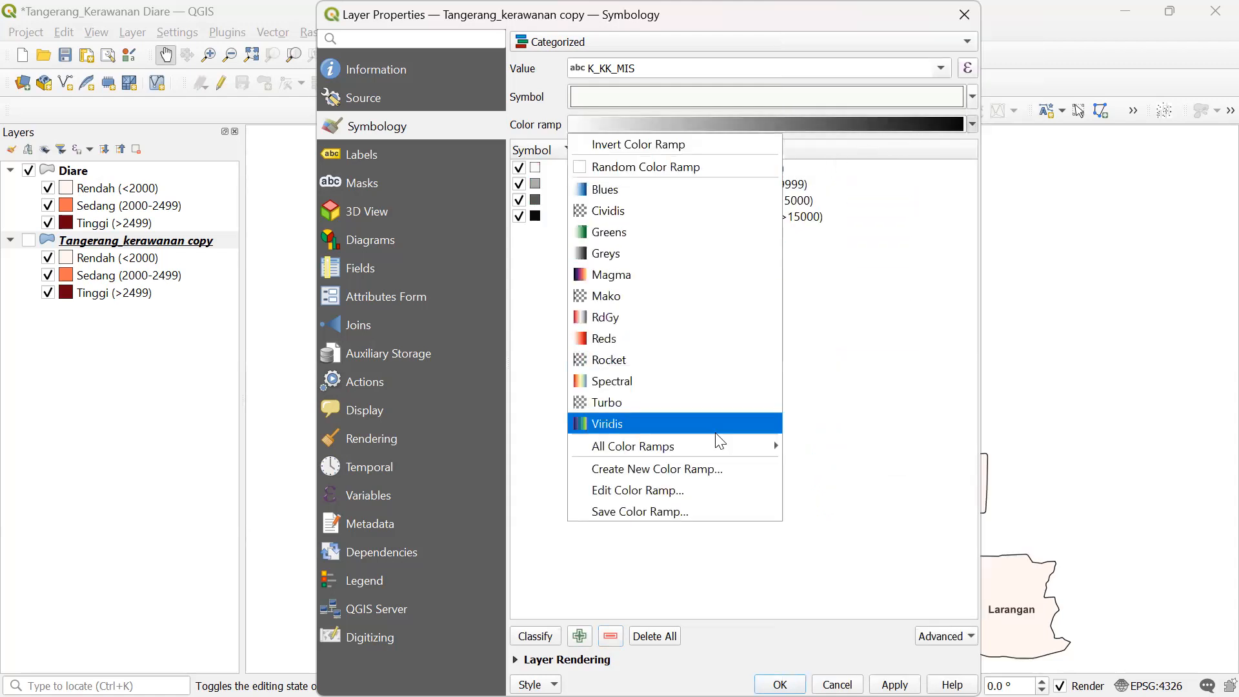
pyautogui.moveTo(715, 445)
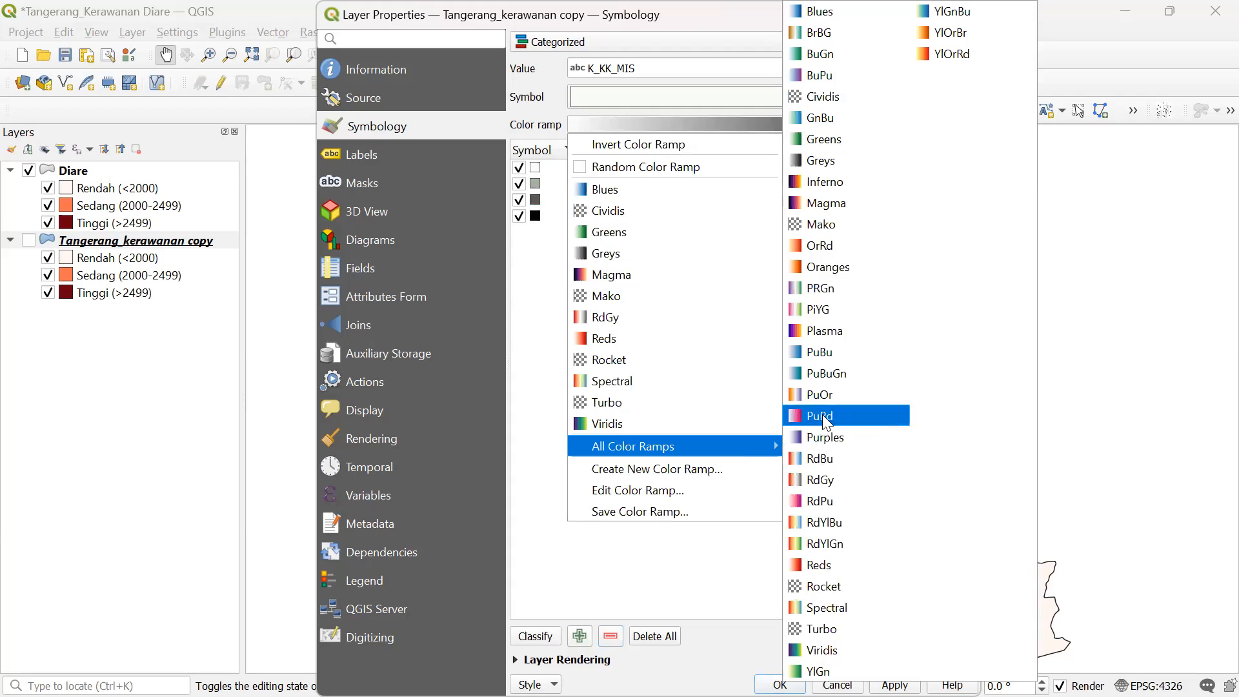
pyautogui.click(824, 120)
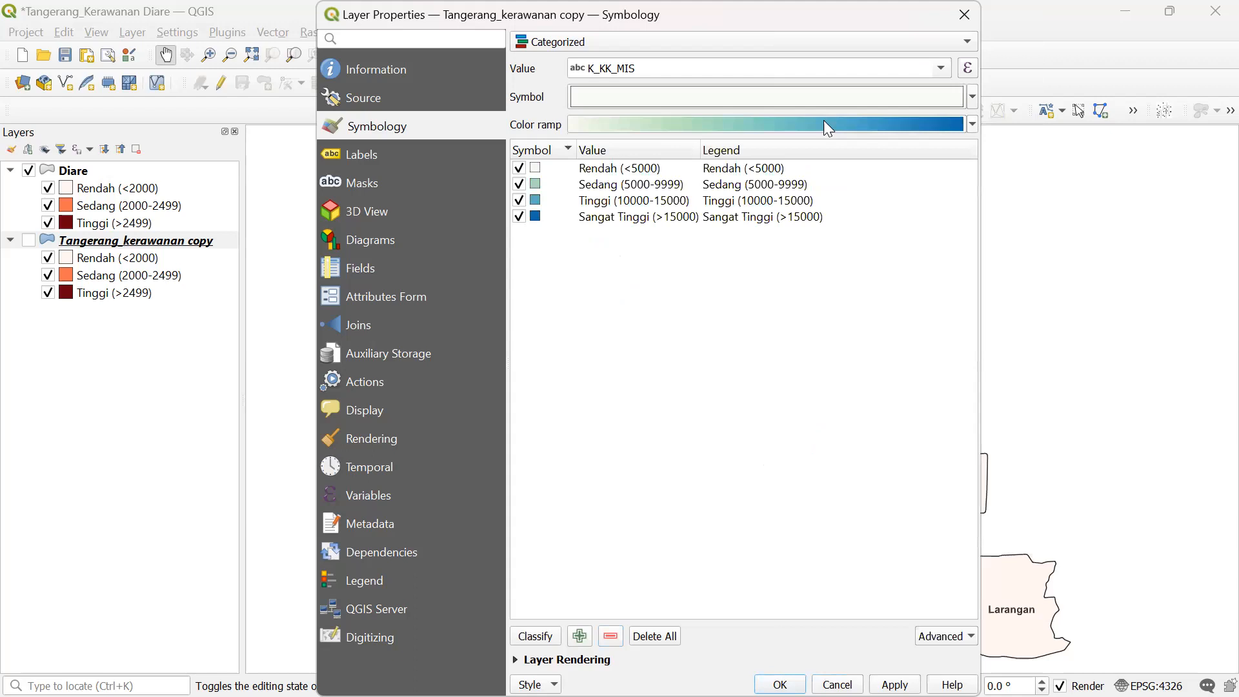
pyautogui.click(972, 124)
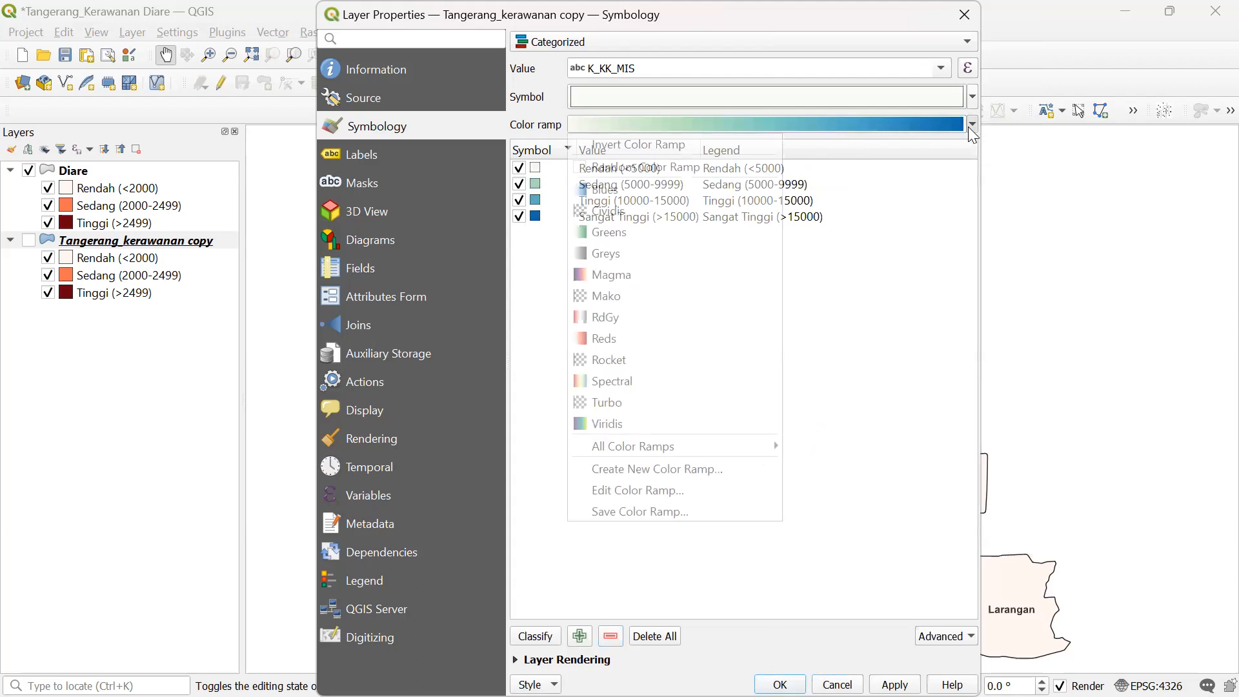
pyautogui.click(671, 232)
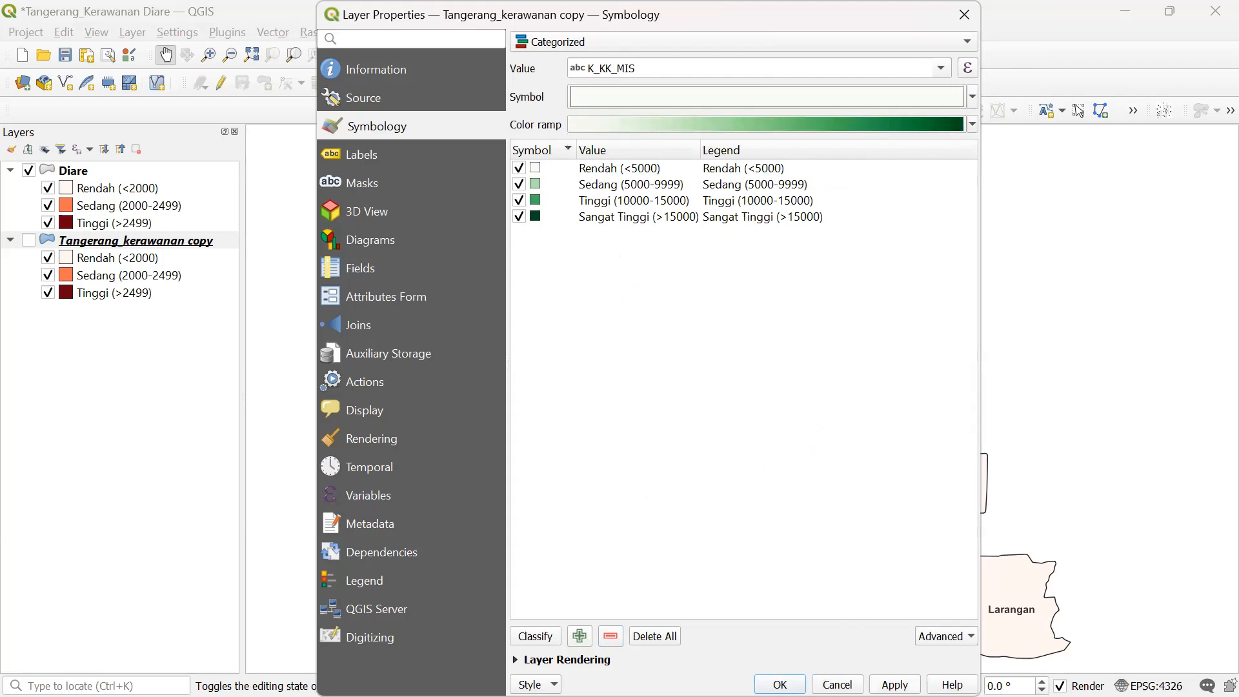
pyautogui.click(894, 684)
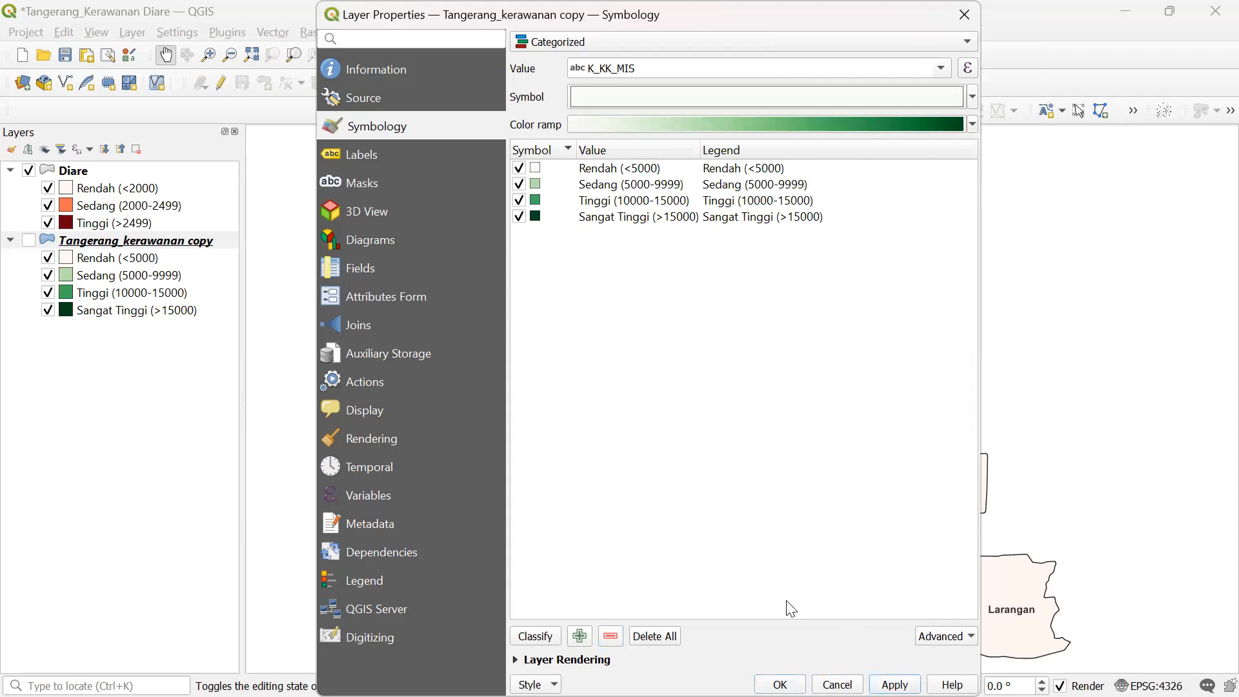
# - Close Layer Properties, hide the Diare layer and show the Tangerang_kerawanan copy layer
pyautogui.click(779, 684)
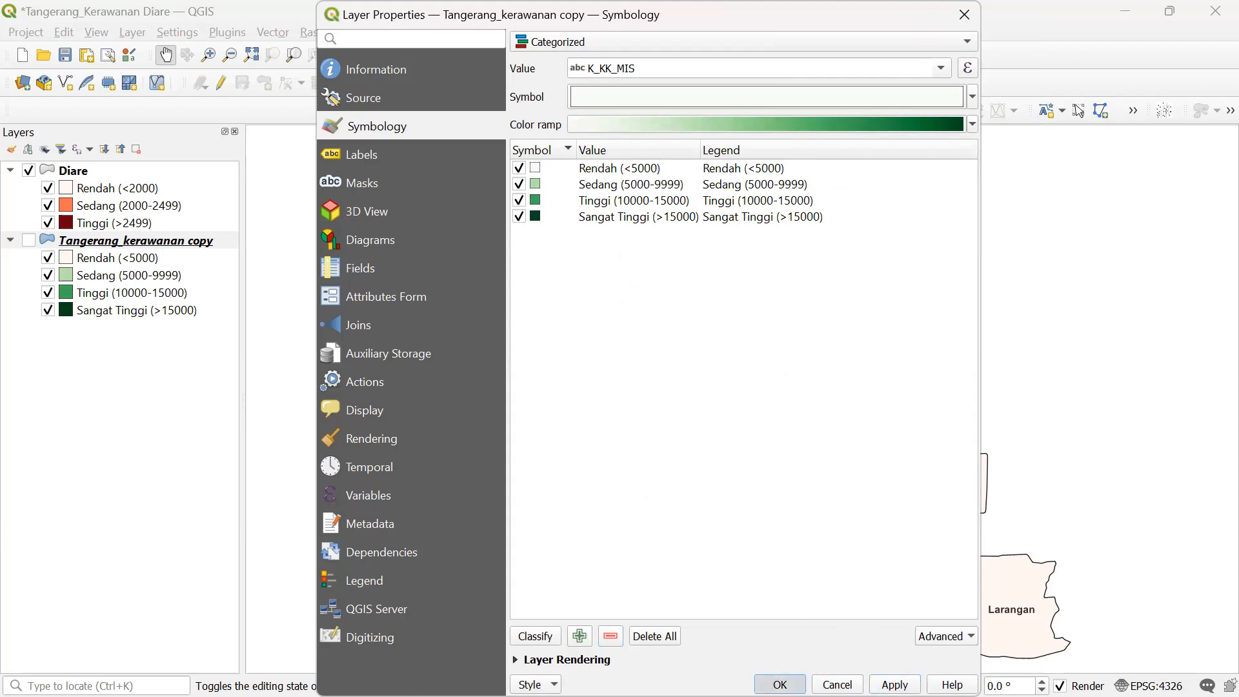
pyautogui.click(30, 171)
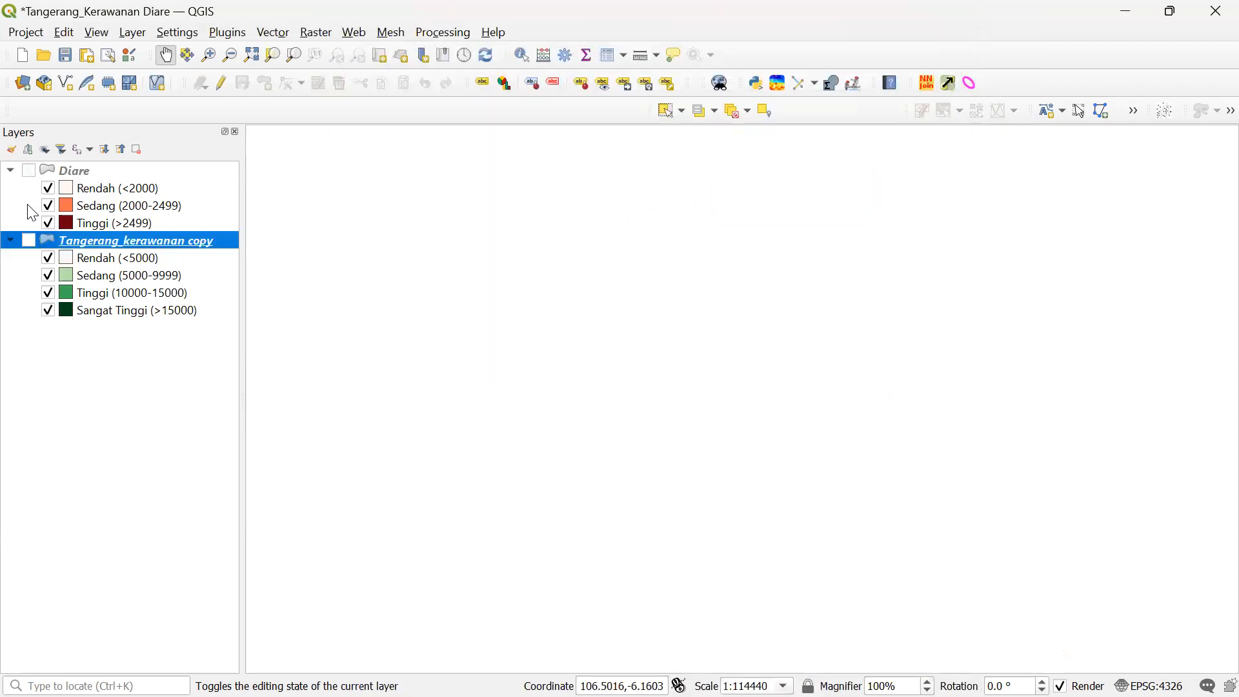
pyautogui.click(29, 241)
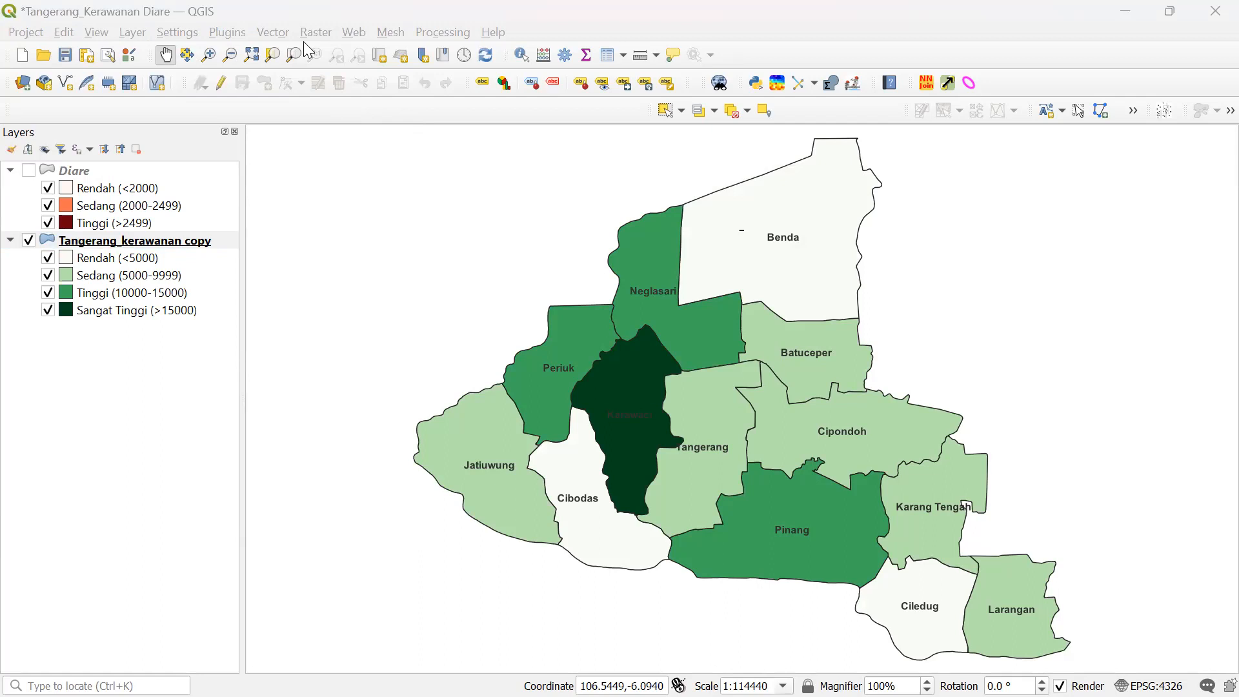
# - Browse File Explorer to DATA (D:) > 1_Pekerjaan > 2_Mengajar > 1_UI > 5a_2023-S1 > lecture folder and open its pptx
pyautogui.moveTo(160, 696)
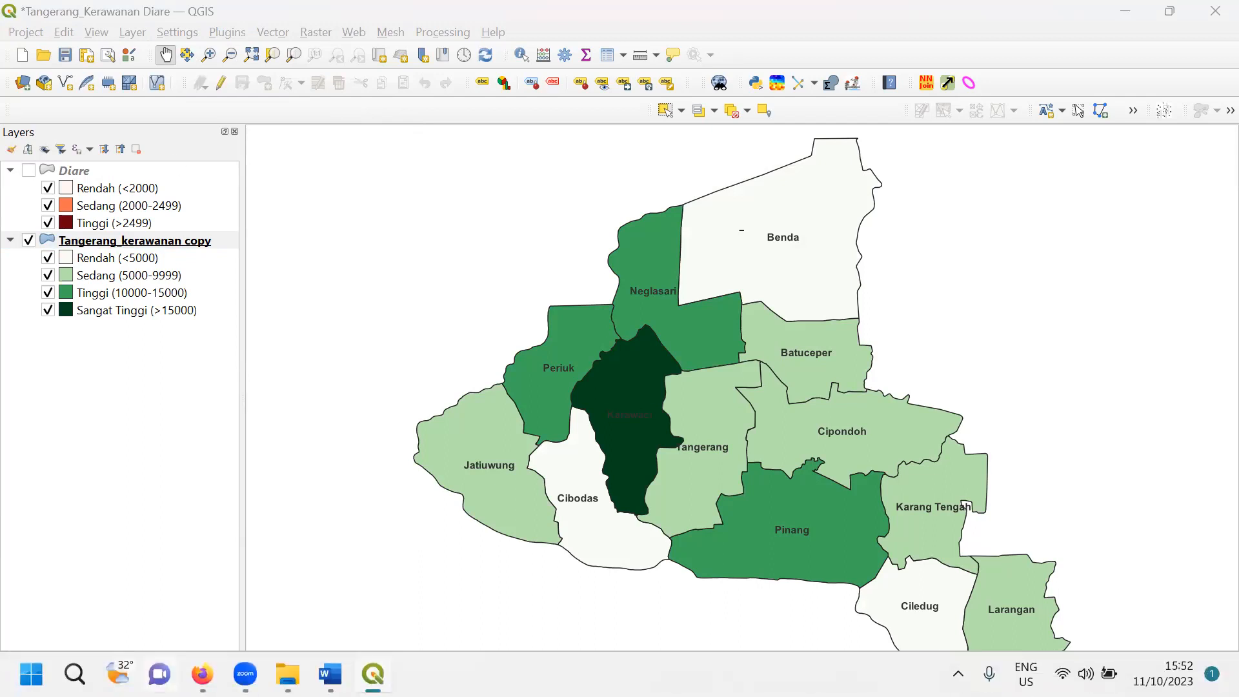
pyautogui.click(288, 673)
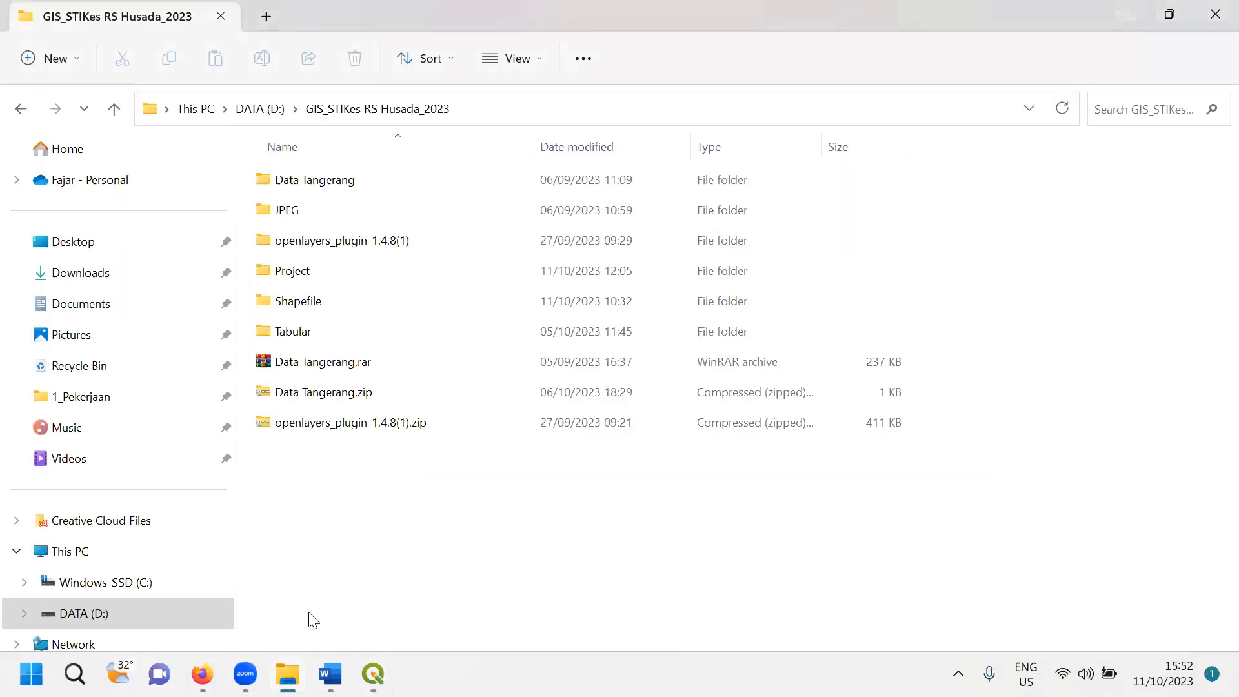
pyautogui.click(145, 613)
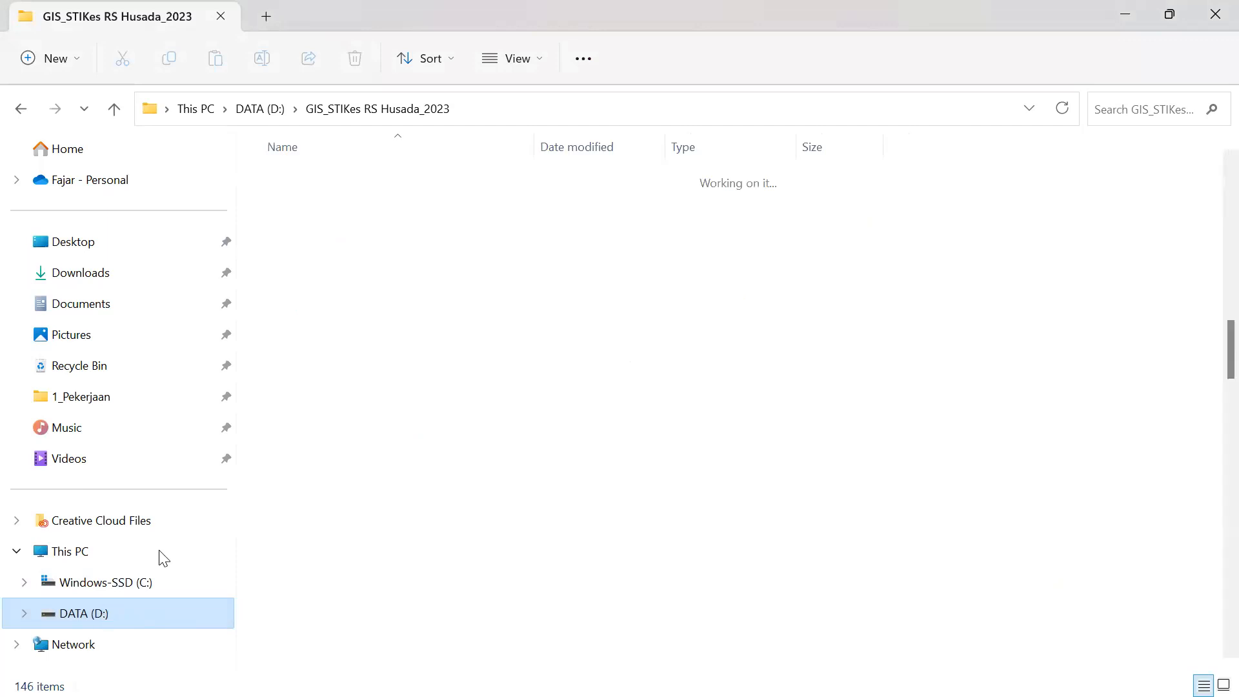
pyautogui.scroll(10, 327, 336)
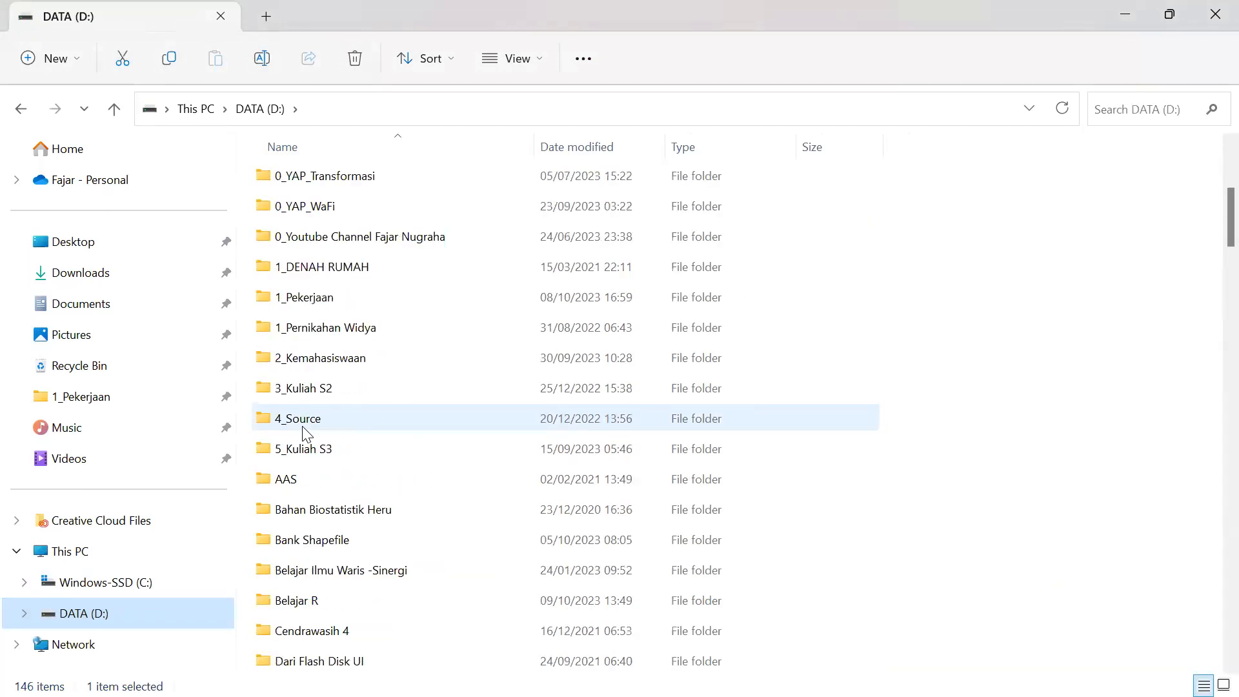
pyautogui.doubleClick(300, 394)
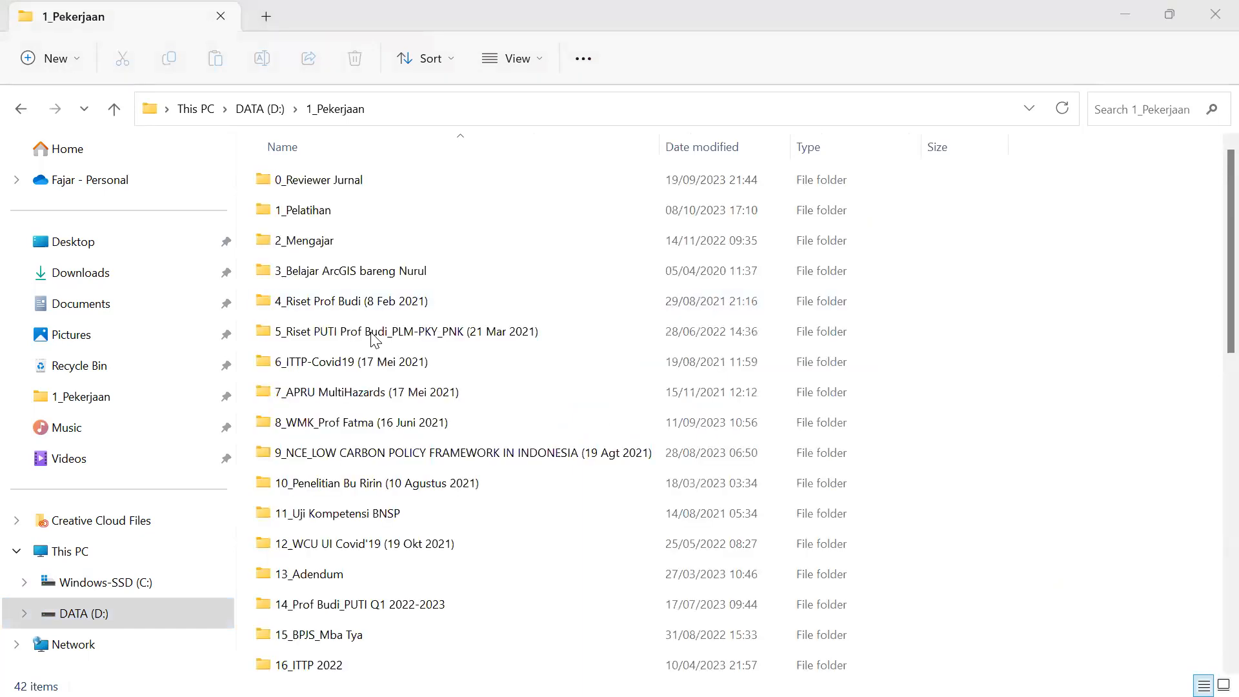
pyautogui.doubleClick(327, 243)
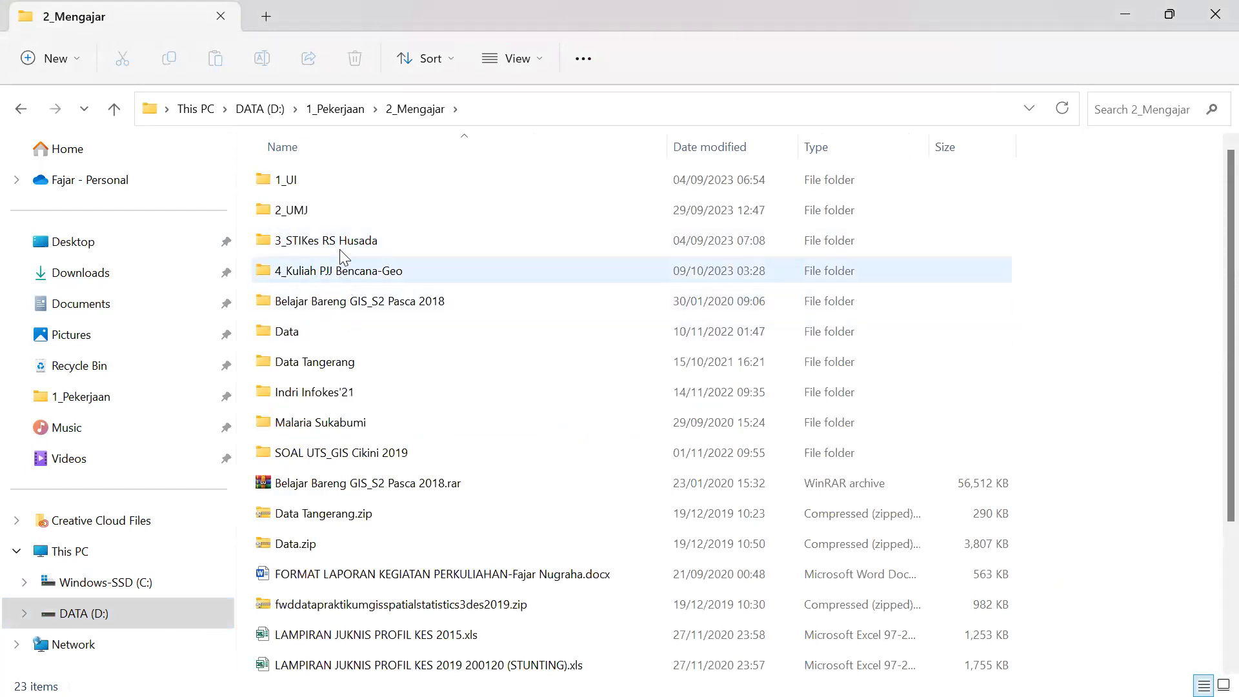
pyautogui.doubleClick(334, 181)
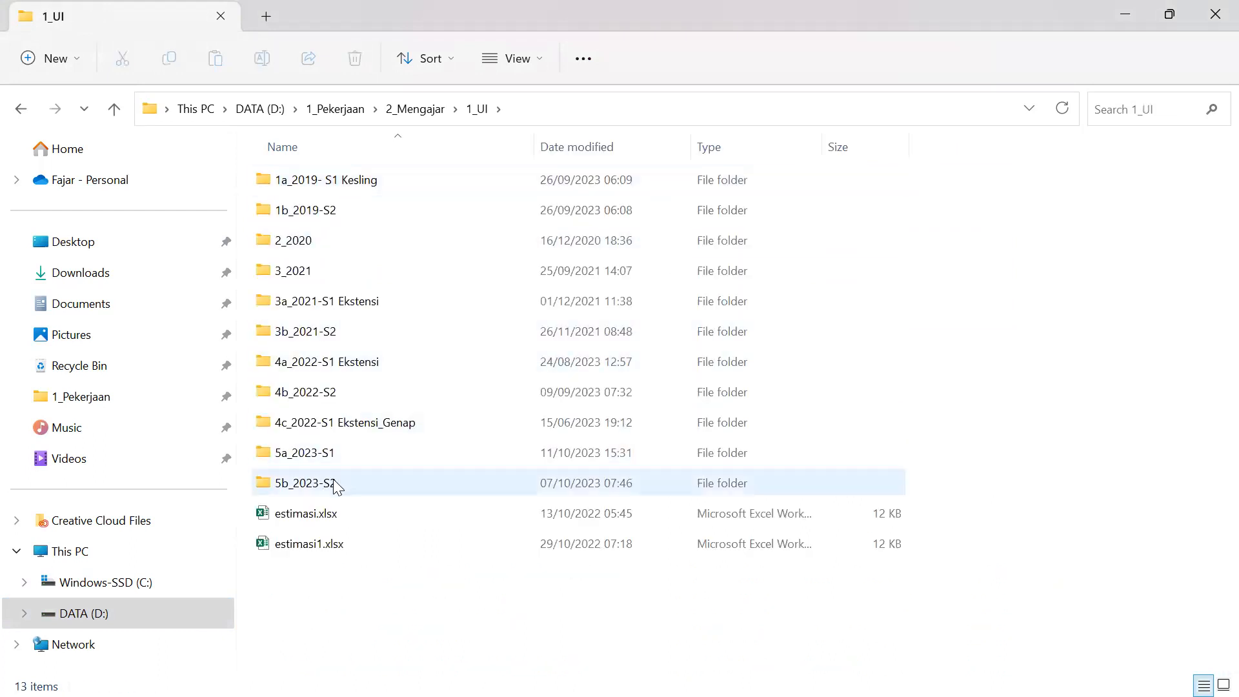
pyautogui.click(329, 453)
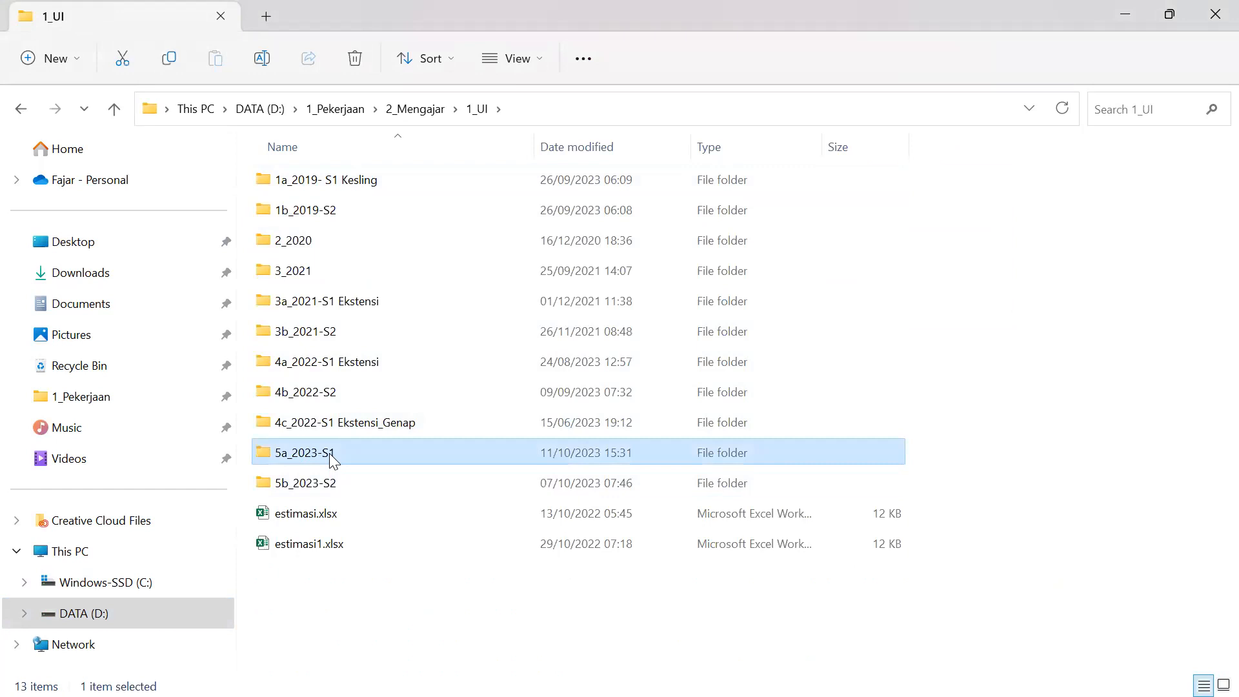
pyautogui.doubleClick(329, 453)
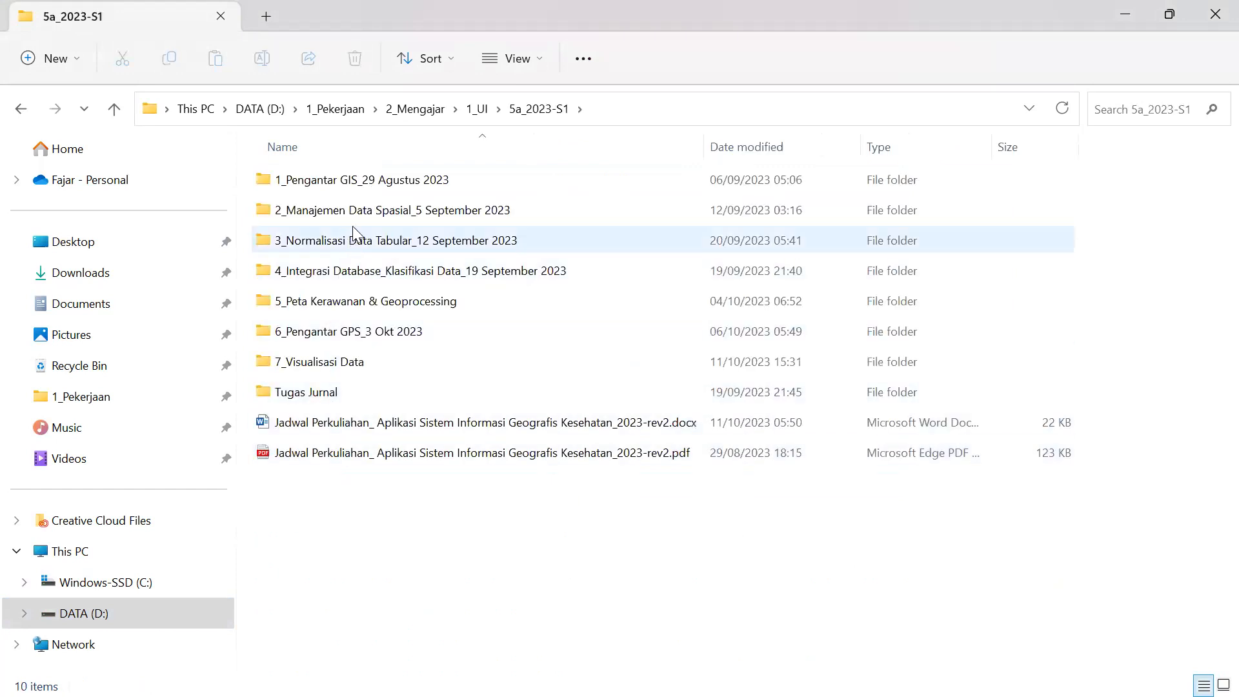
pyautogui.doubleClick(355, 218)
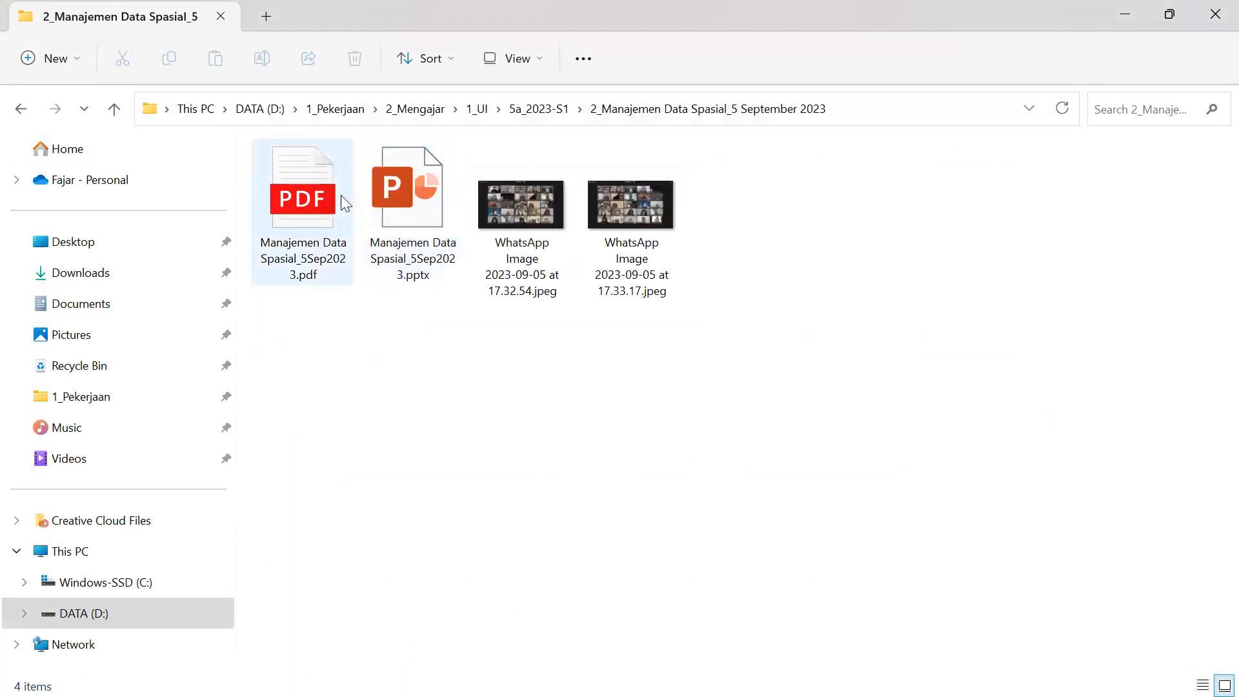
pyautogui.doubleClick(426, 204)
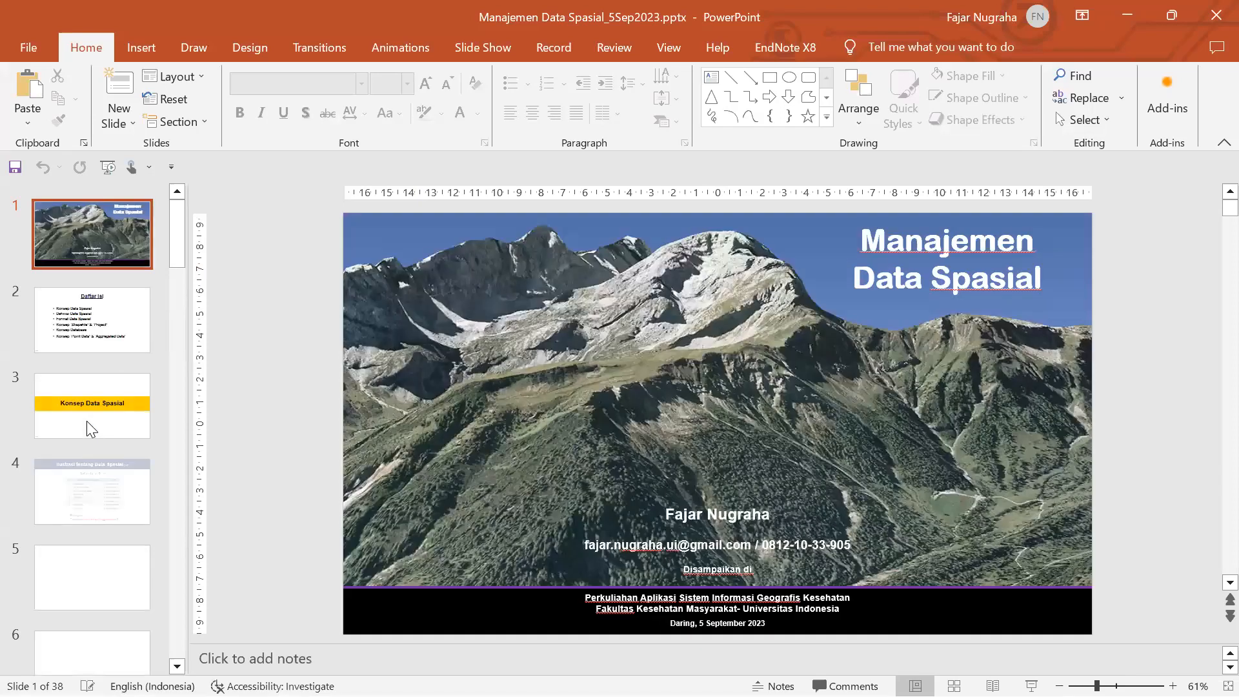
# - Go to slide 3, Konsep Data Spasial, in Manajemen Data Spasial_5Sep2023.pptx
pyautogui.click(89, 426)
pyautogui.scroll(-6, 97, 452)
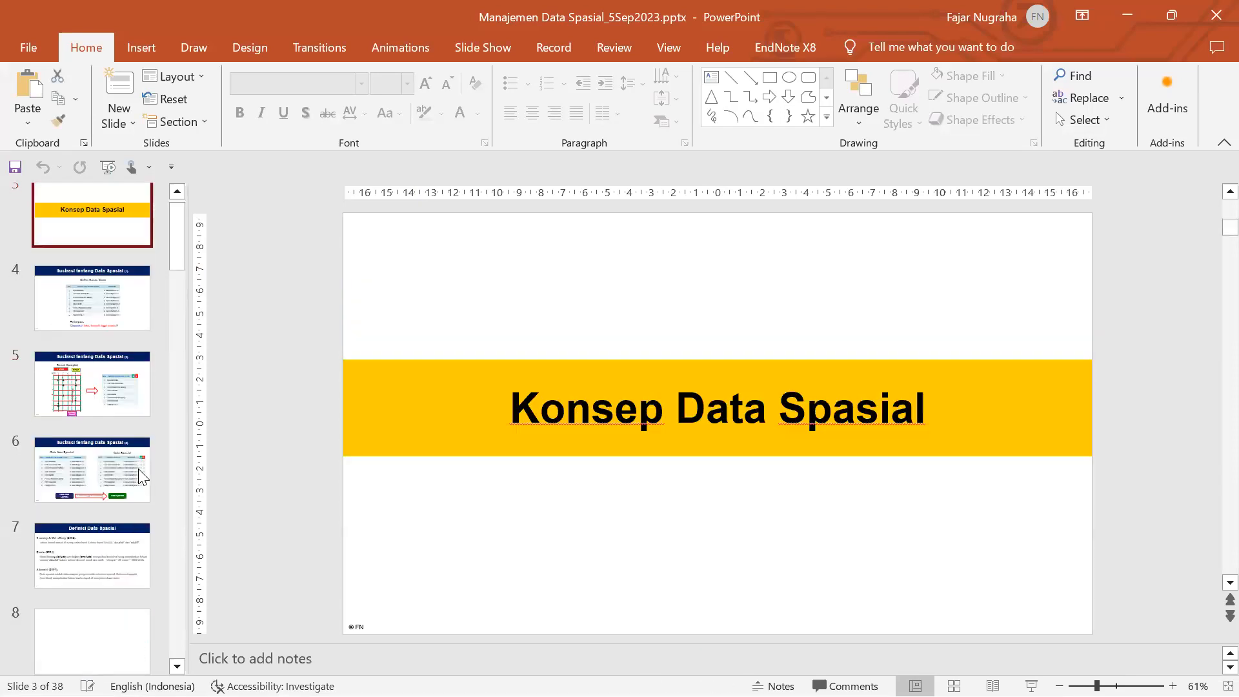
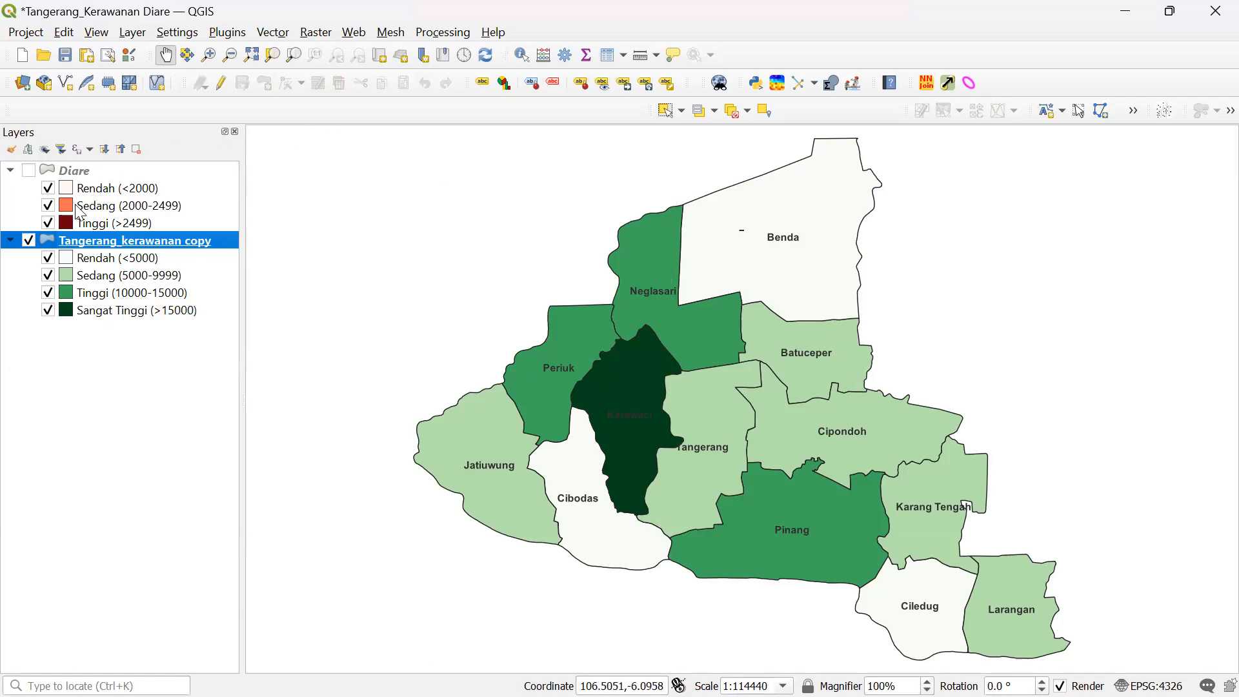
# - Check the Tangerang_kerawanan copy attribute table, then duplicate the layer
pyautogui.rightClick(95, 239)
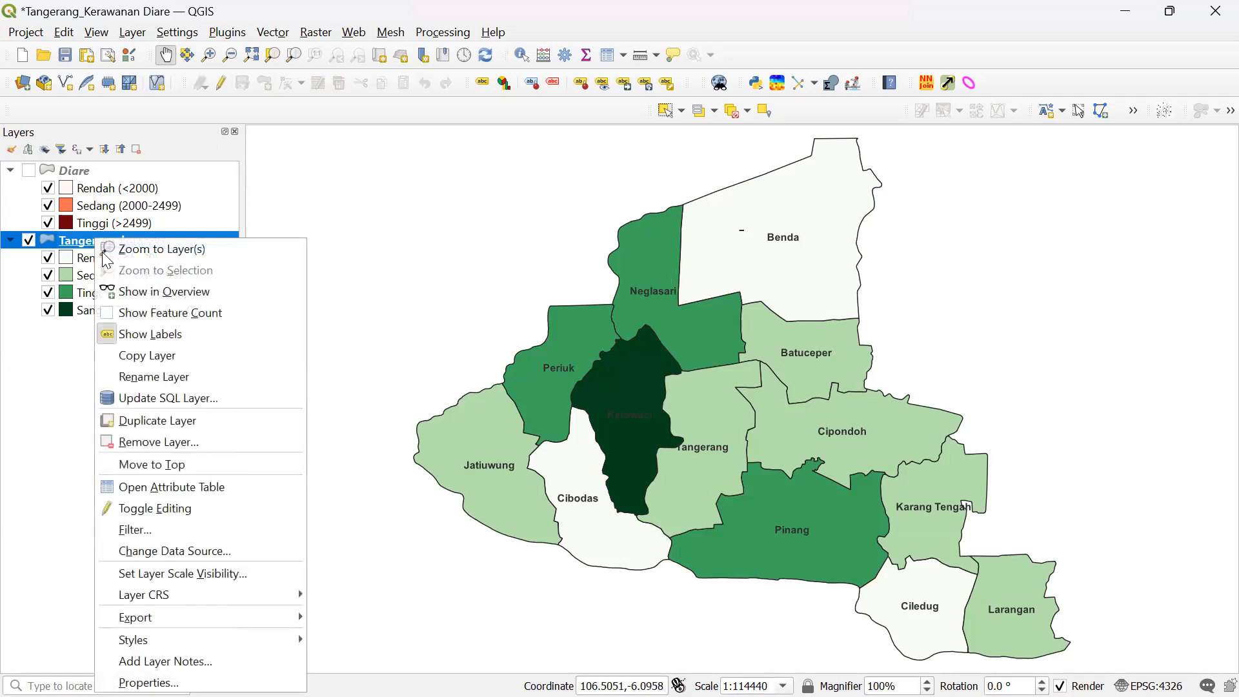
pyautogui.click(138, 487)
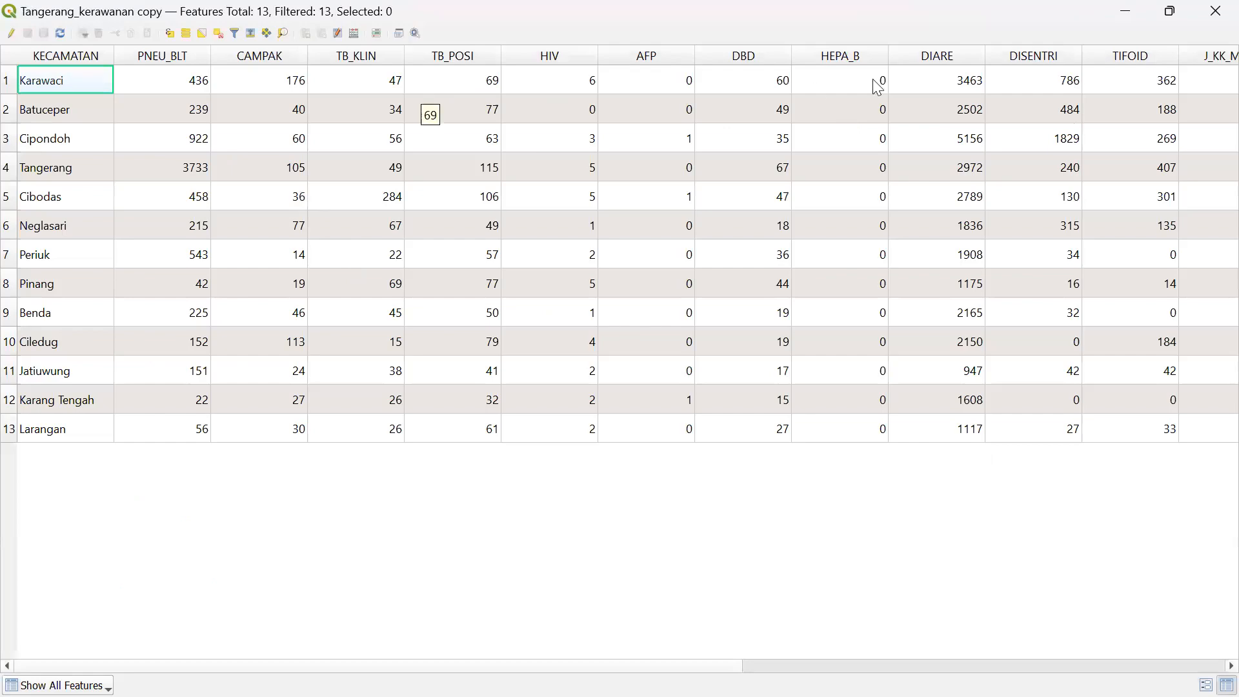
pyautogui.click(1213, 14)
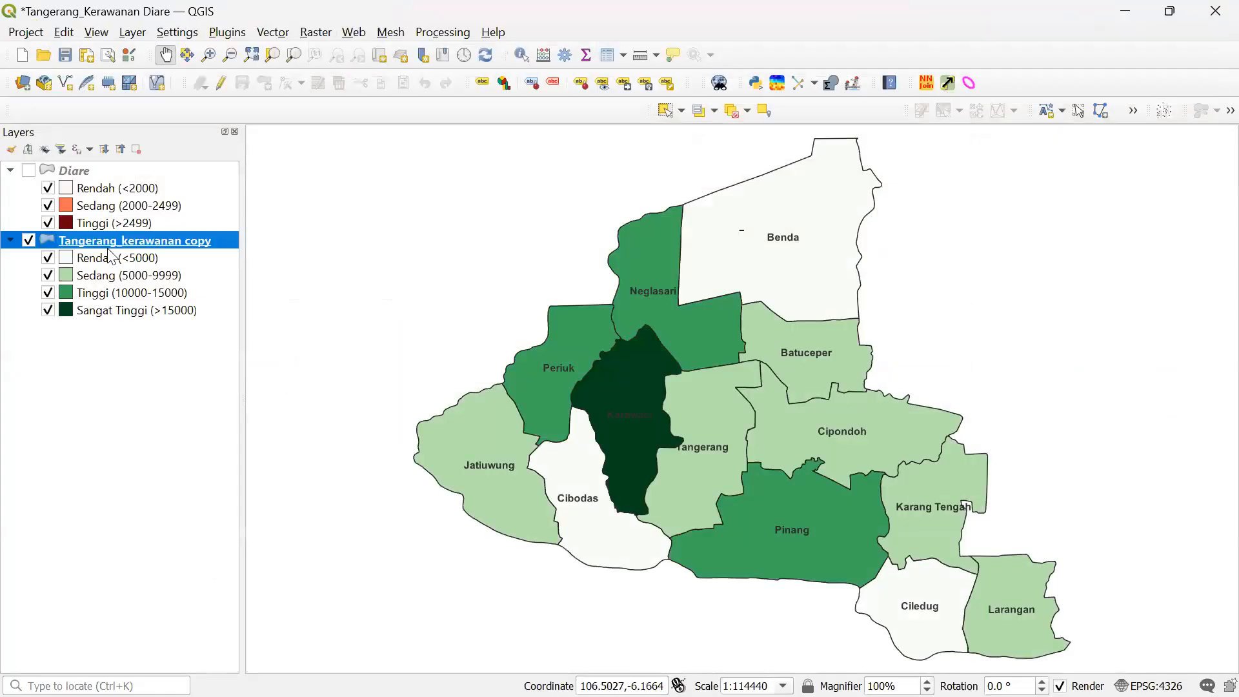
pyautogui.rightClick(116, 251)
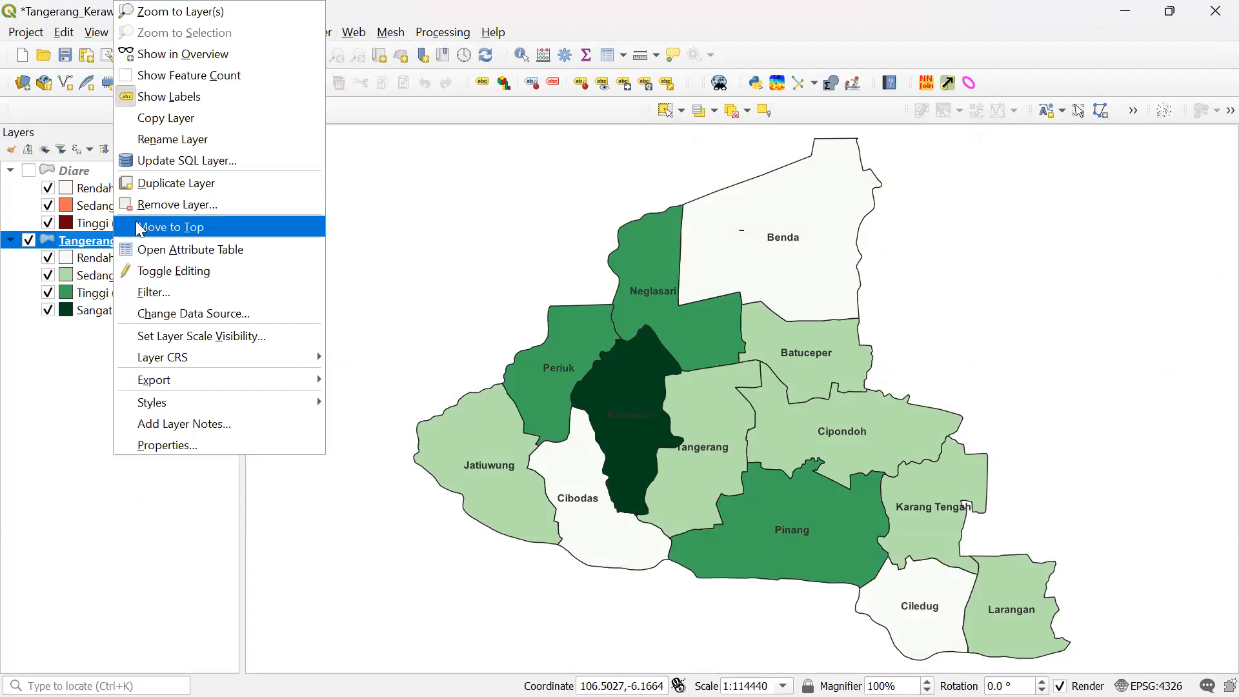
pyautogui.click(169, 185)
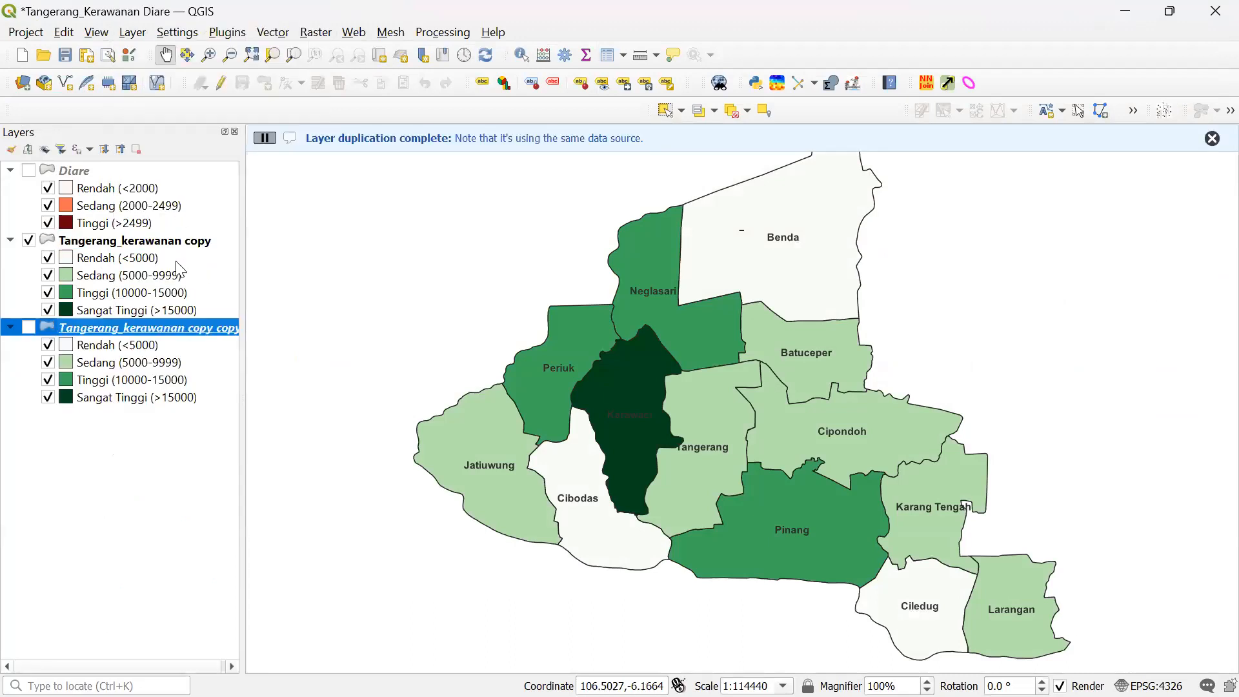
# - Rename the original Tangerang_kerawanan copy layer to 'Keluarga Miskin'
pyautogui.rightClick(178, 328)
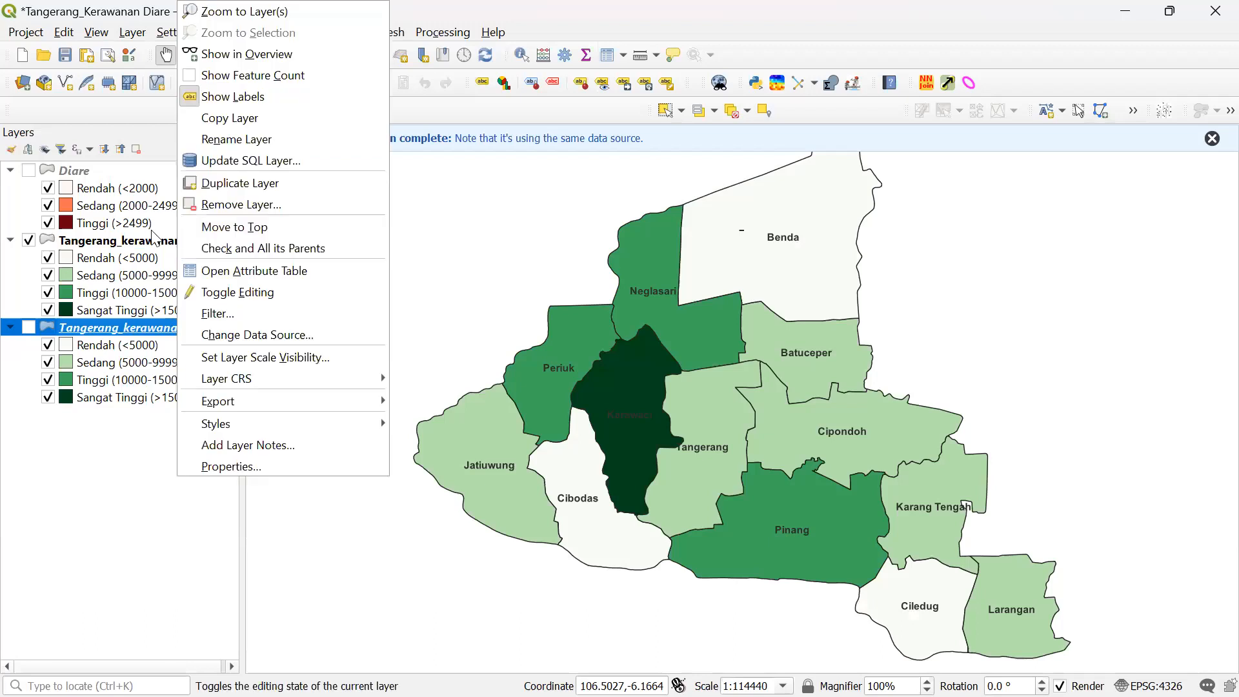
pyautogui.click(132, 239)
pyautogui.rightClick(133, 238)
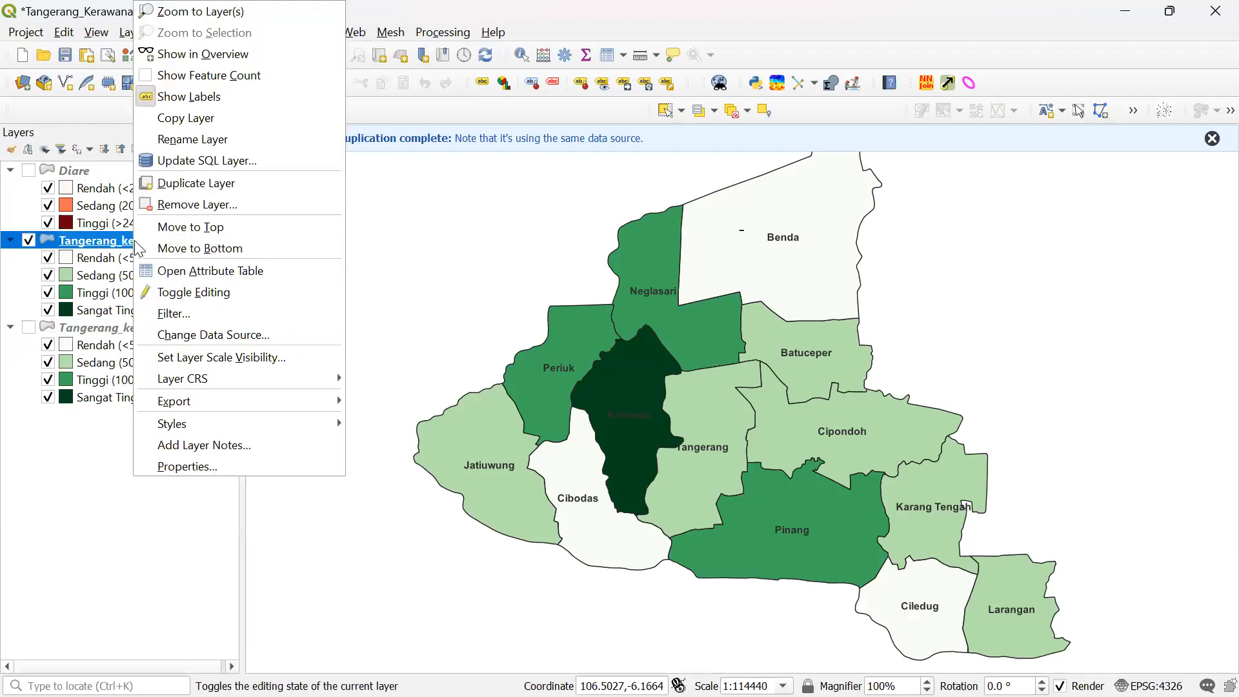
pyautogui.click(197, 140)
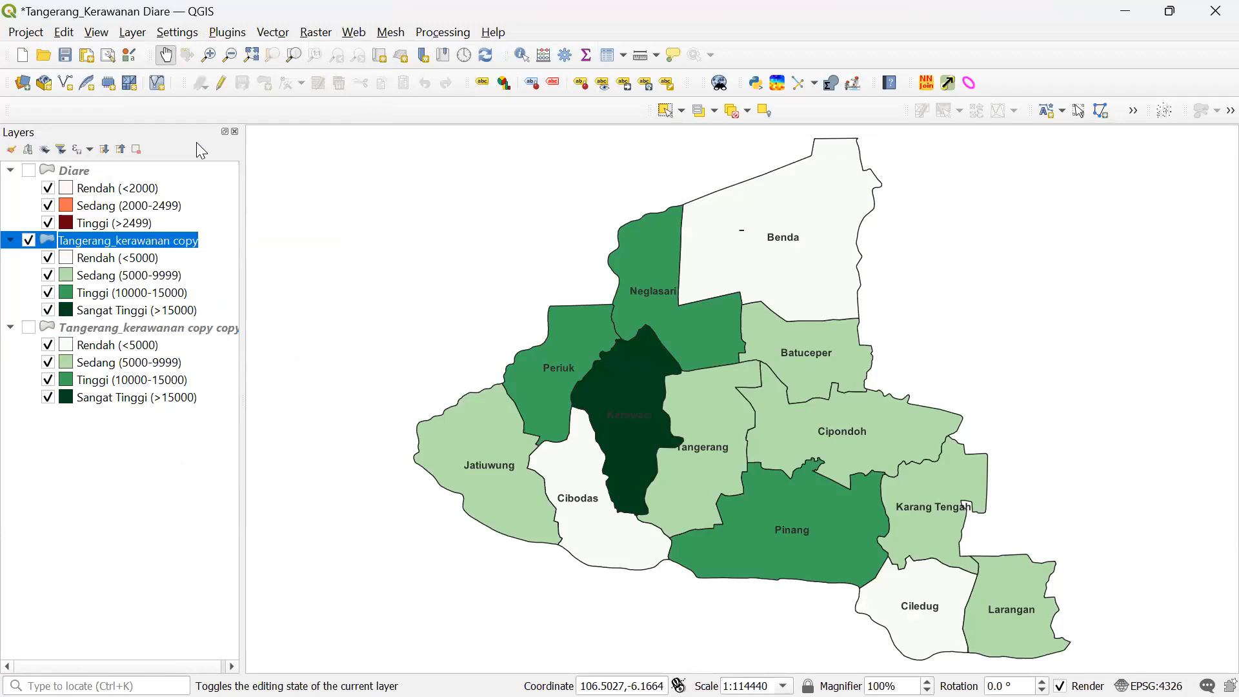
pyautogui.write('Keluag')
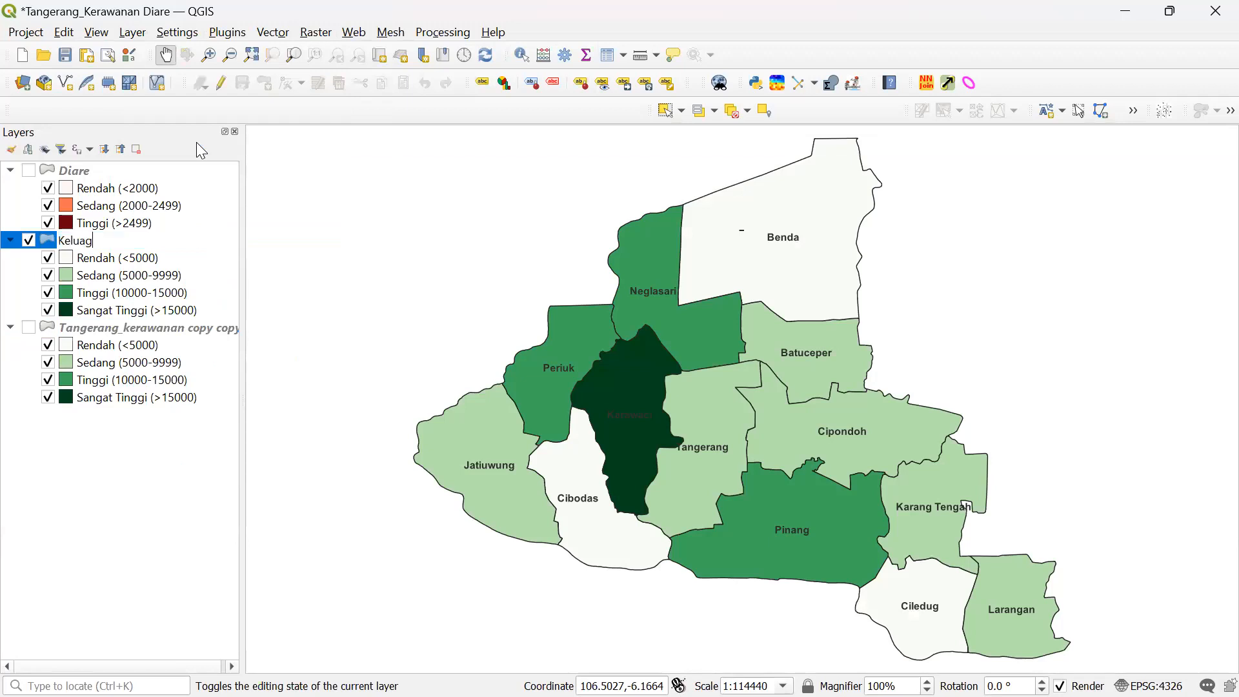
pyautogui.press('BackSpace')
pyautogui.write('rga Miskin')
pyautogui.press('Return')
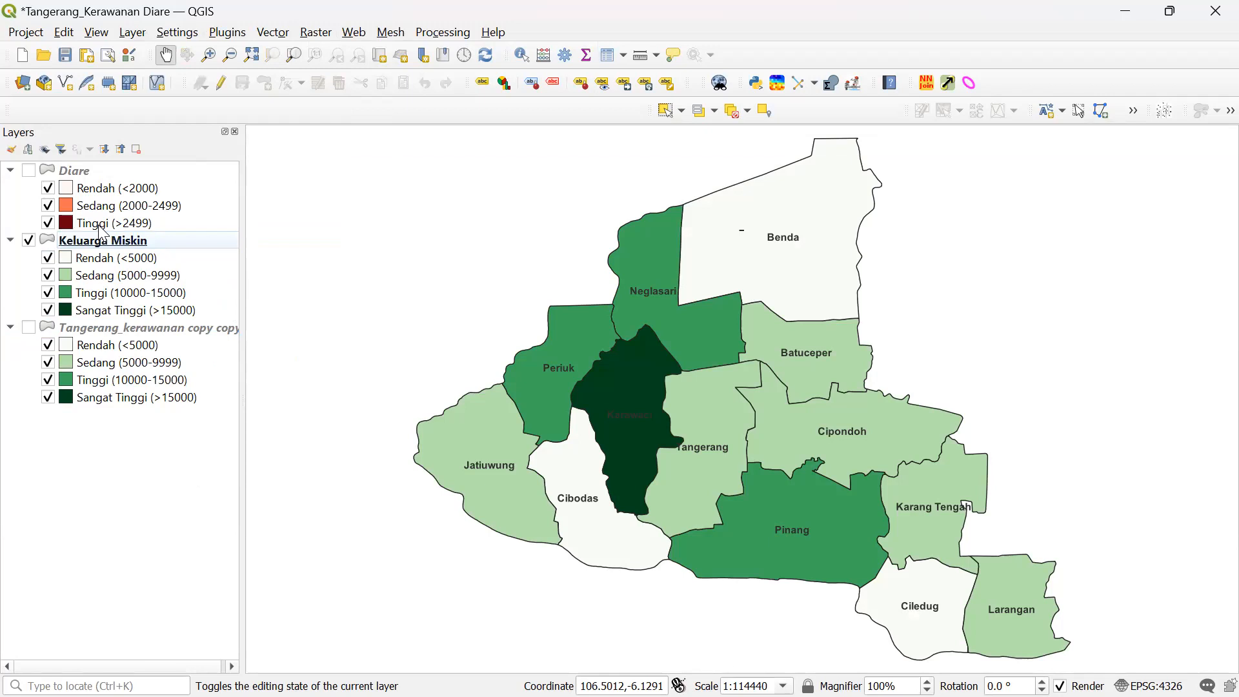
pyautogui.click(102, 237)
pyautogui.rightClick(105, 240)
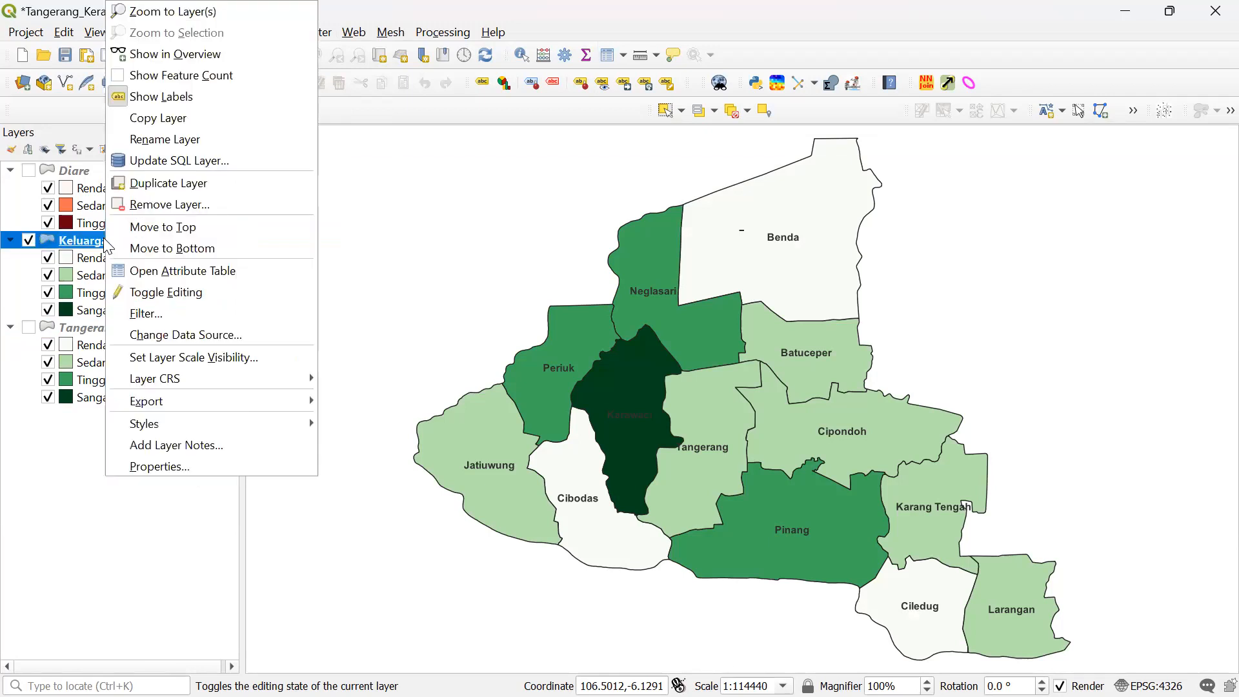
pyautogui.click(193, 464)
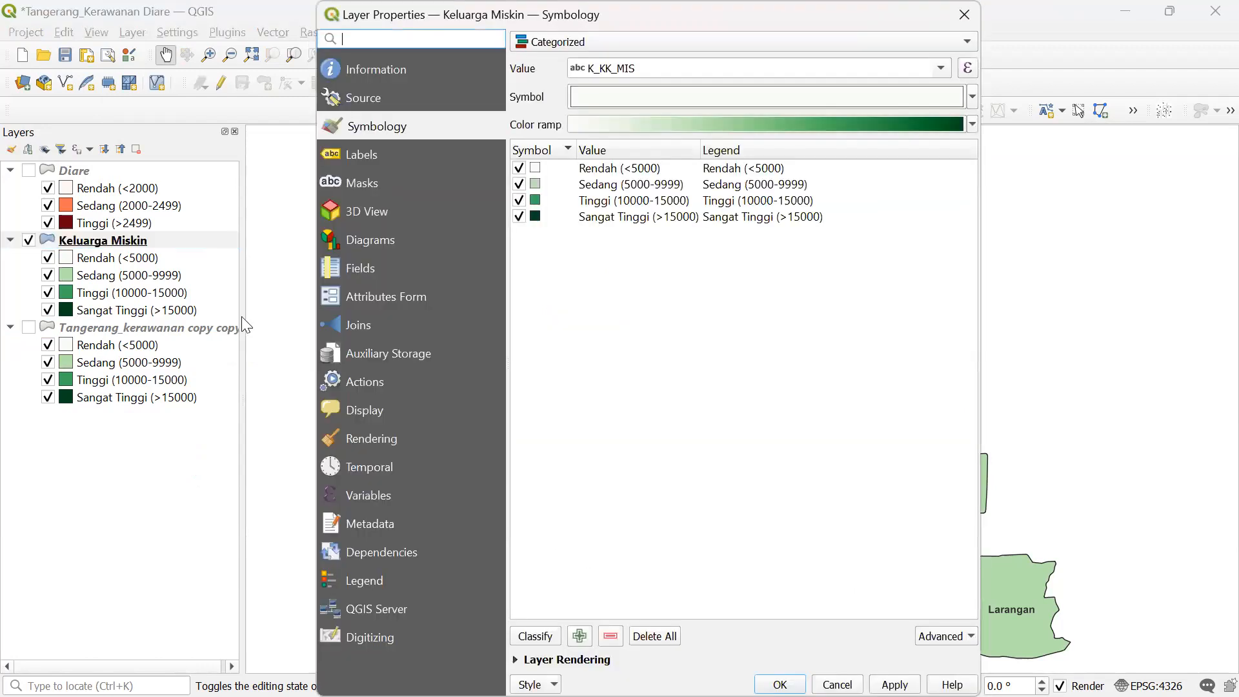
pyautogui.click(364, 101)
pyautogui.click(377, 79)
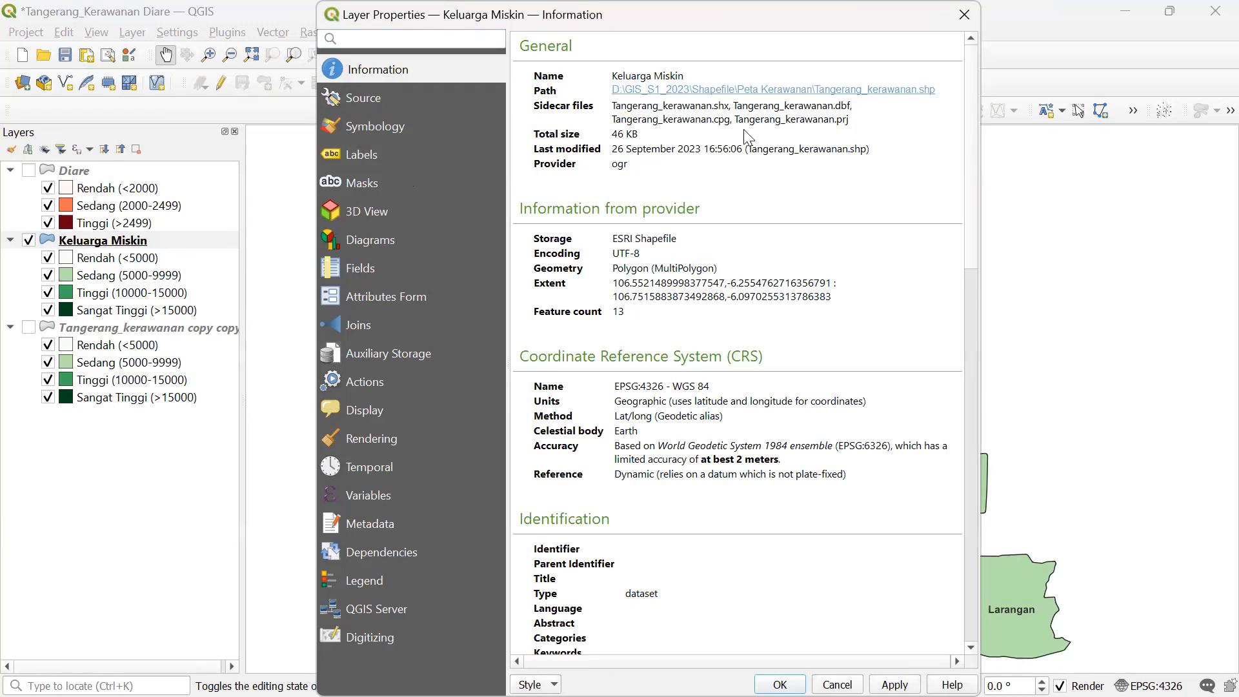
pyautogui.scroll(-3, 973, 126)
pyautogui.scroll(3, 976, 91)
pyautogui.click(19, 113)
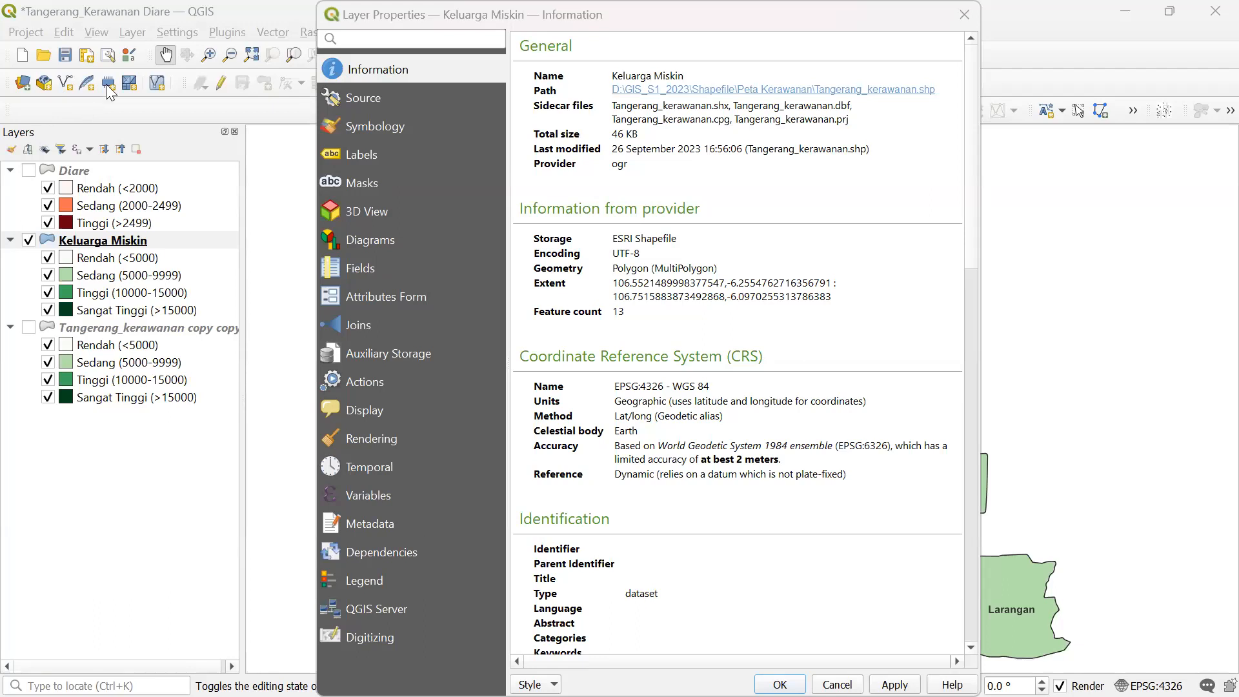
pyautogui.click(837, 684)
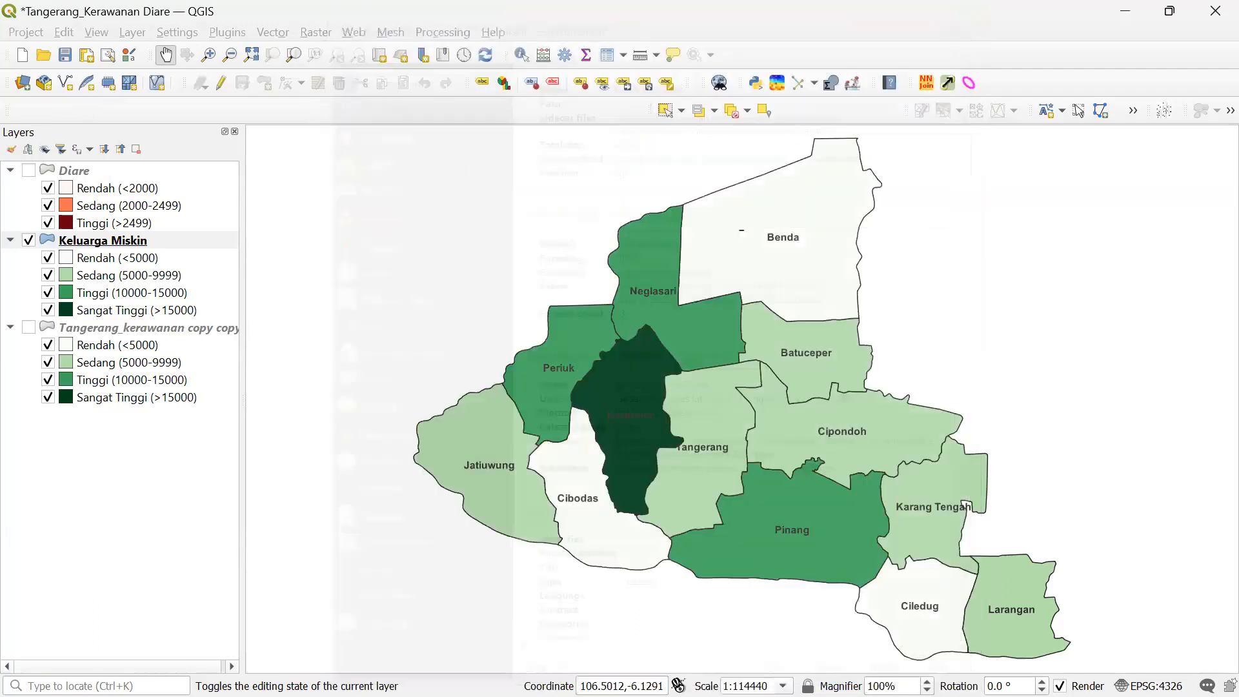
pyautogui.click(121, 6)
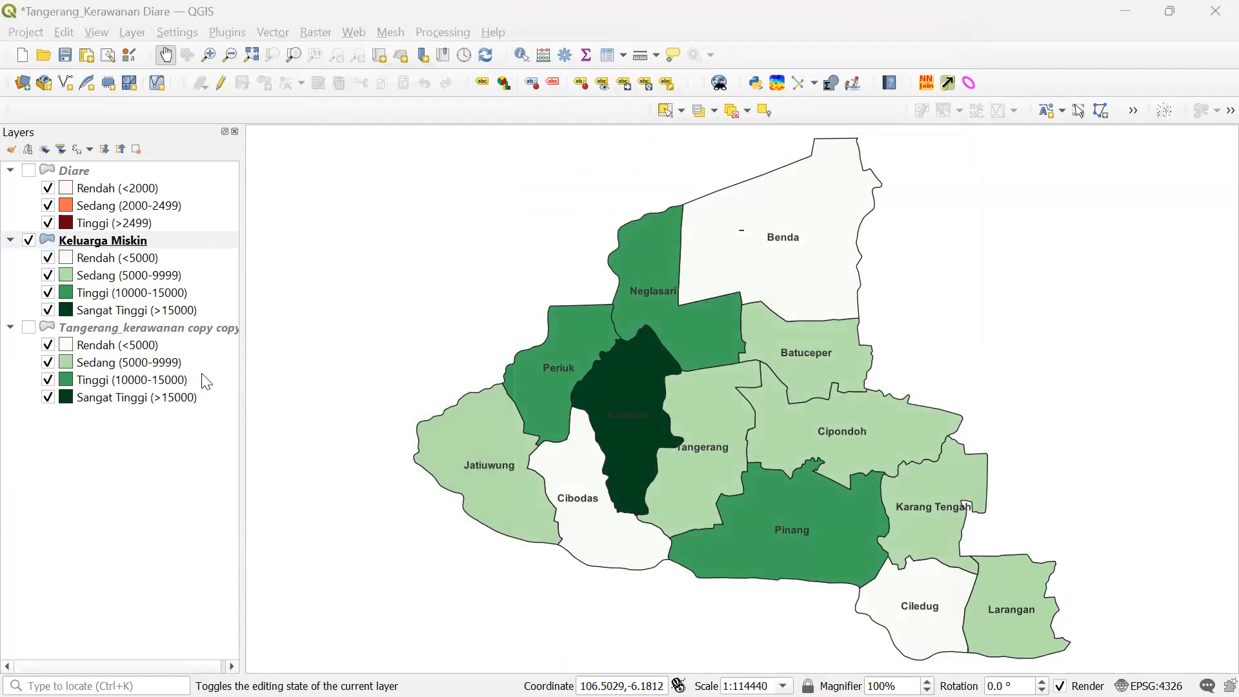
pyautogui.click(142, 330)
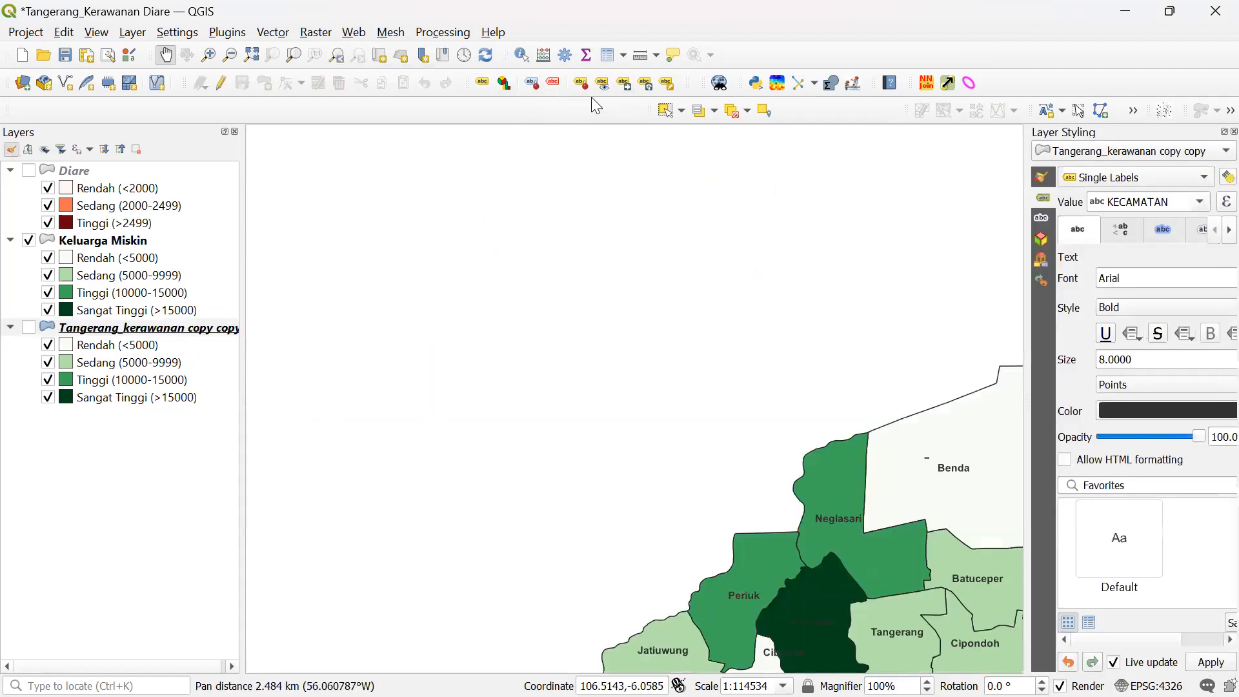
pyautogui.click(1233, 132)
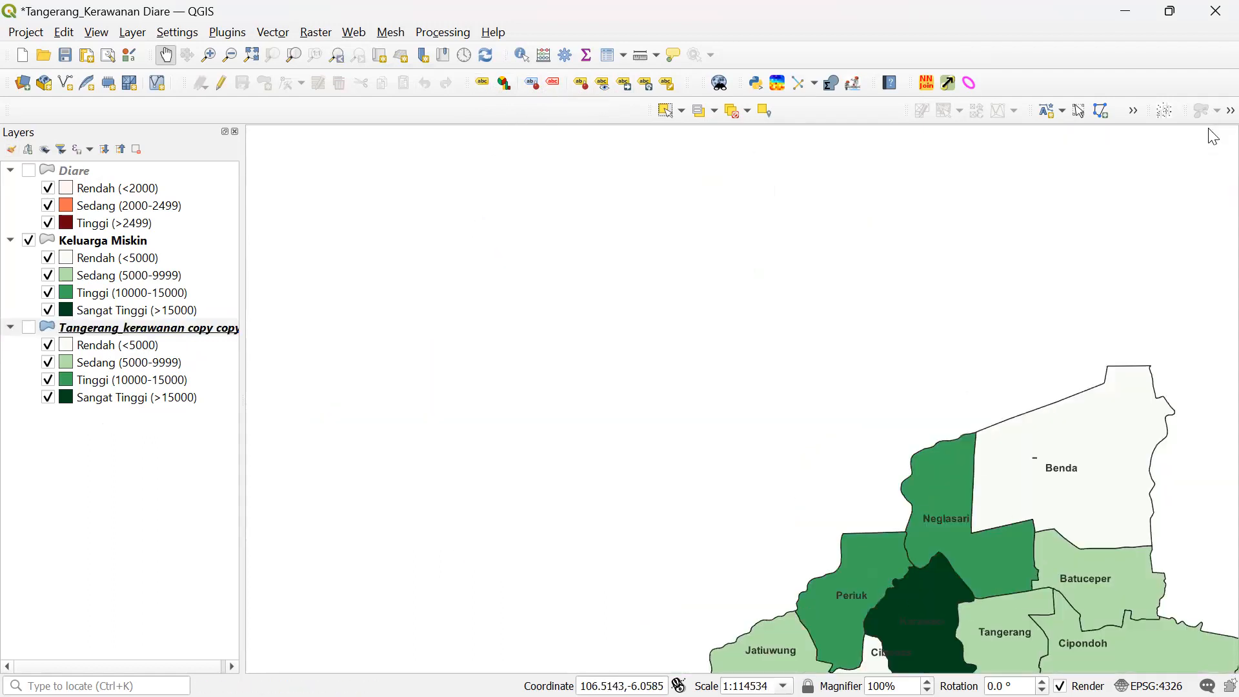
pyautogui.click(195, 323)
pyautogui.rightClick(195, 322)
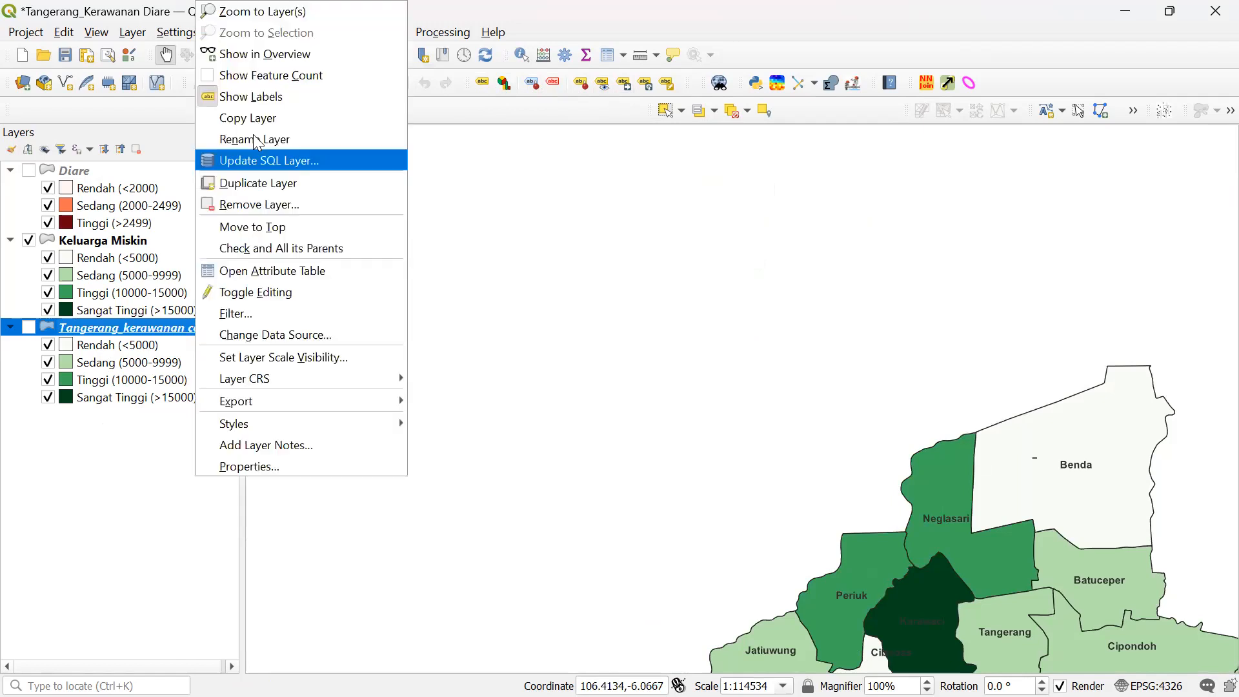
pyautogui.click(255, 18)
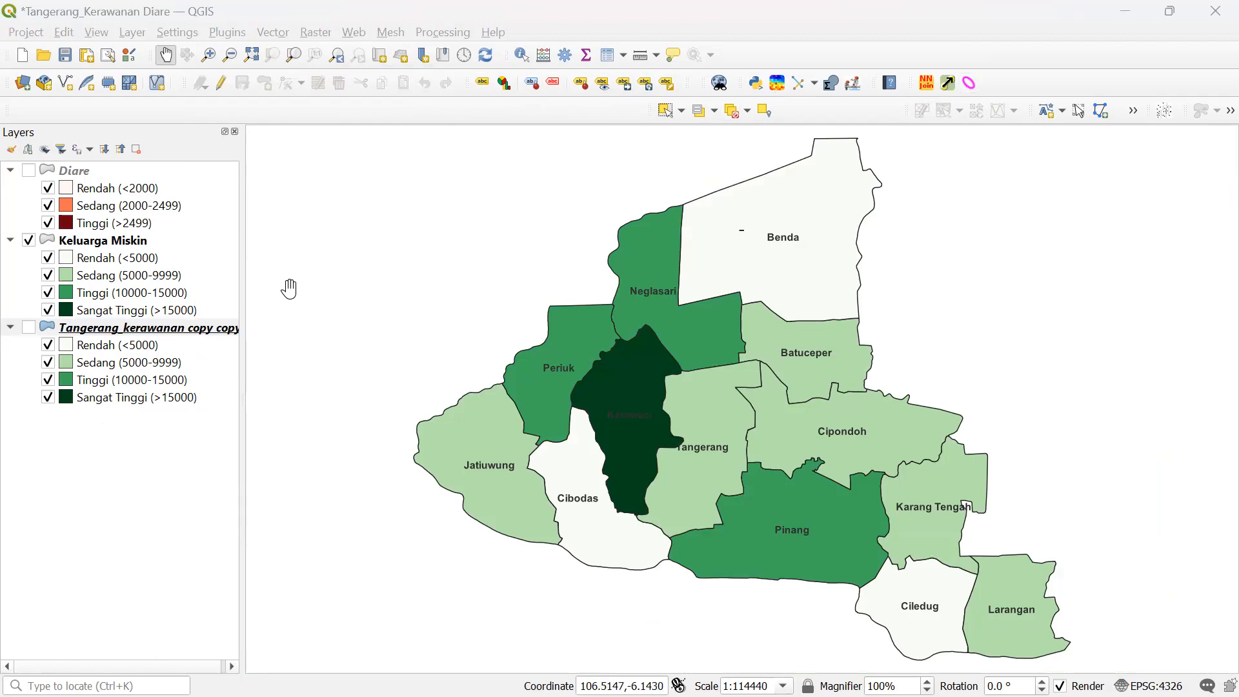
pyautogui.click(163, 338)
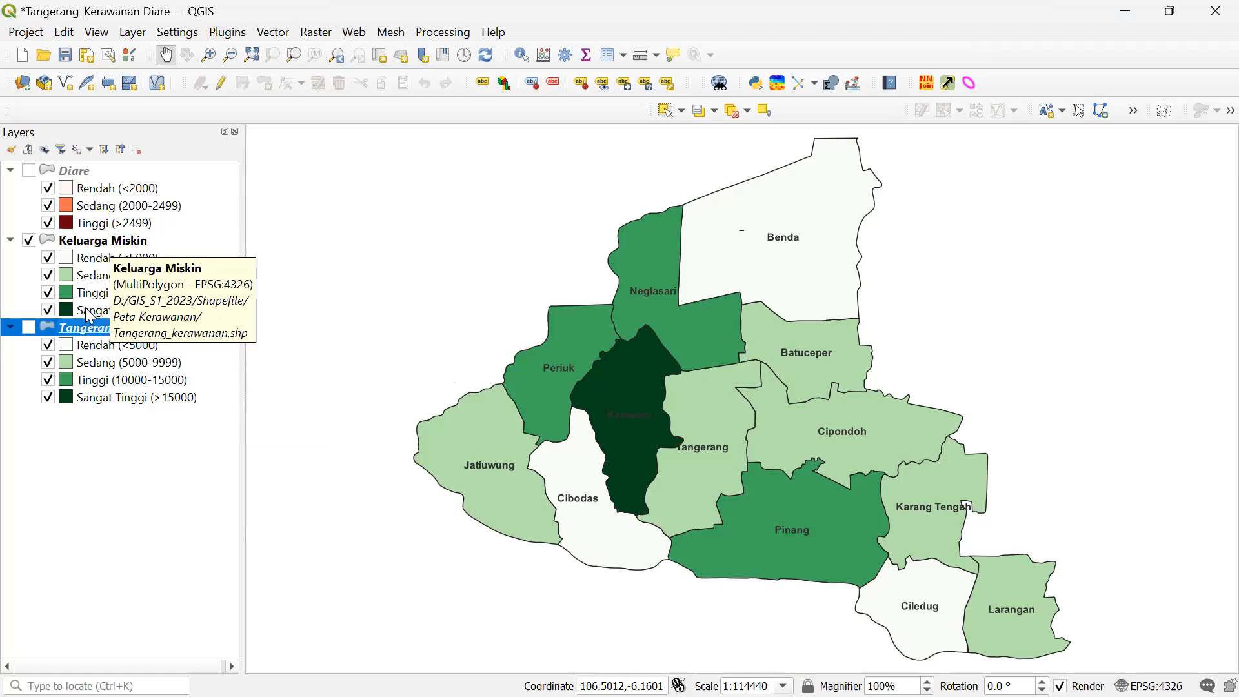
pyautogui.click(84, 238)
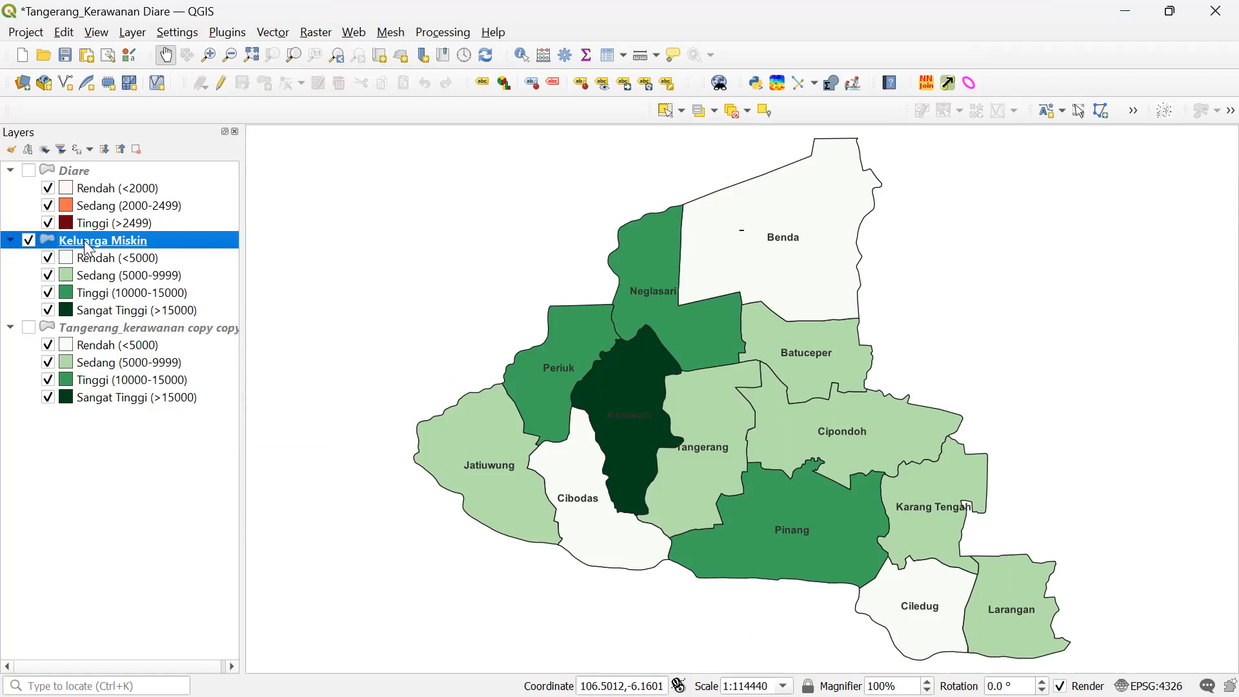
pyautogui.click(91, 326)
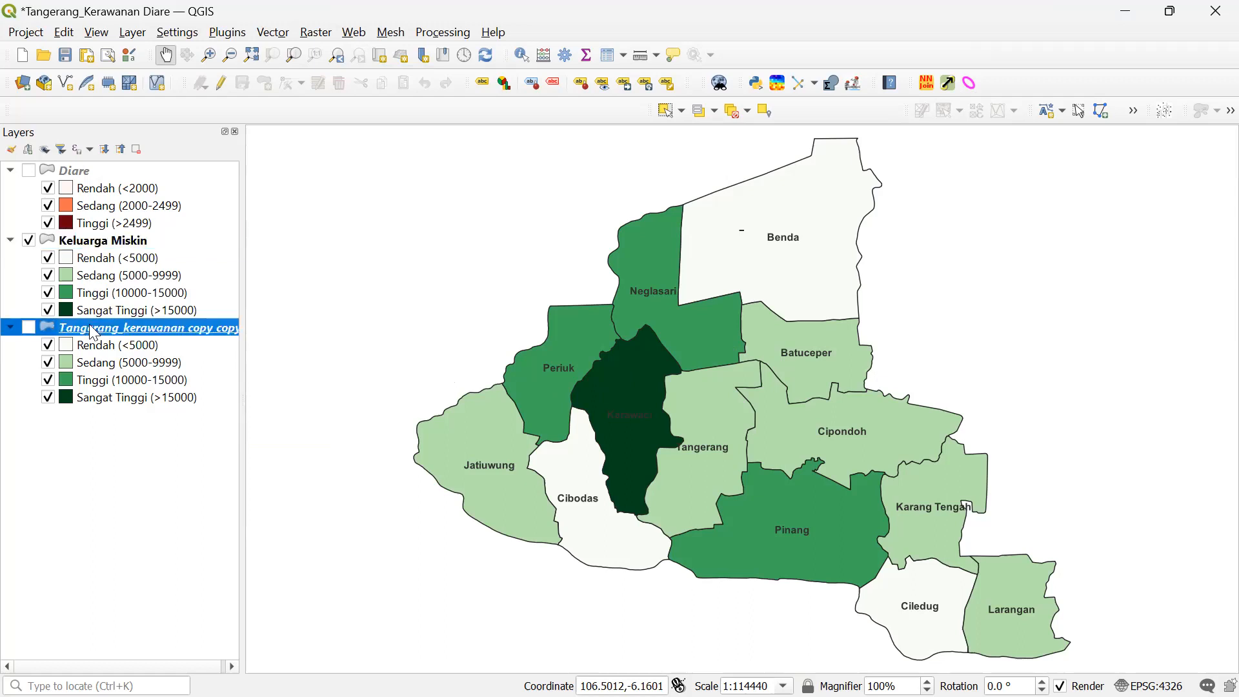
pyautogui.rightClick(127, 332)
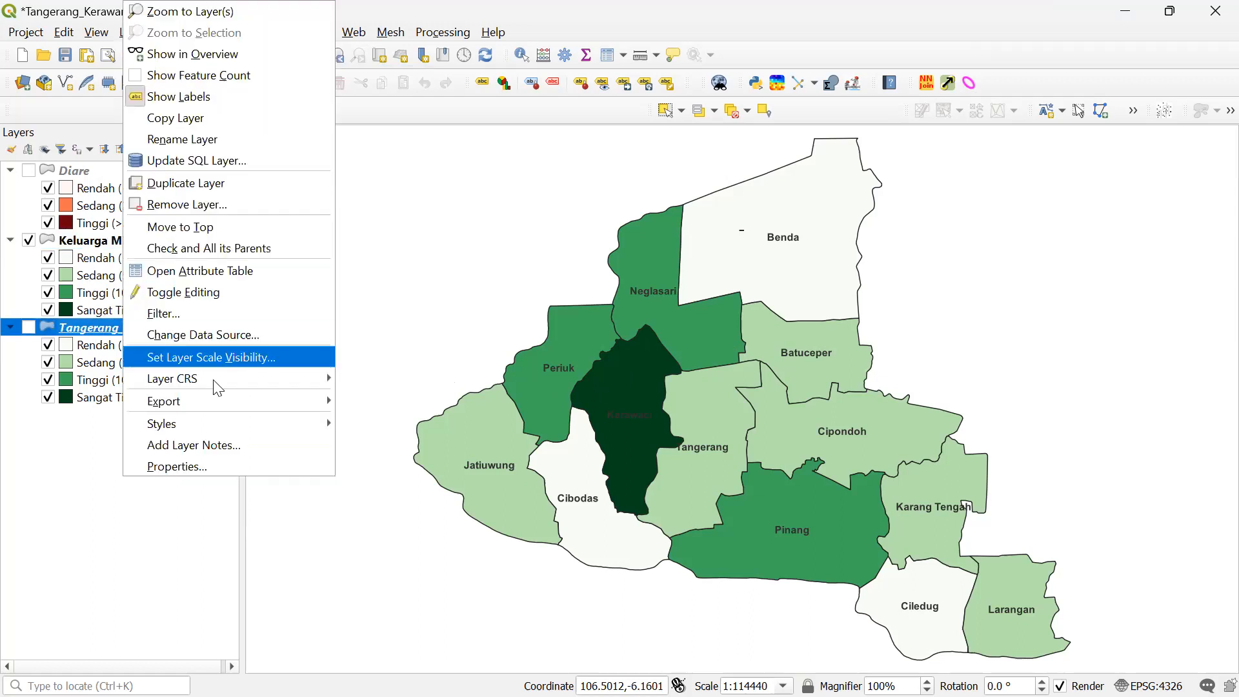
pyautogui.click(233, 466)
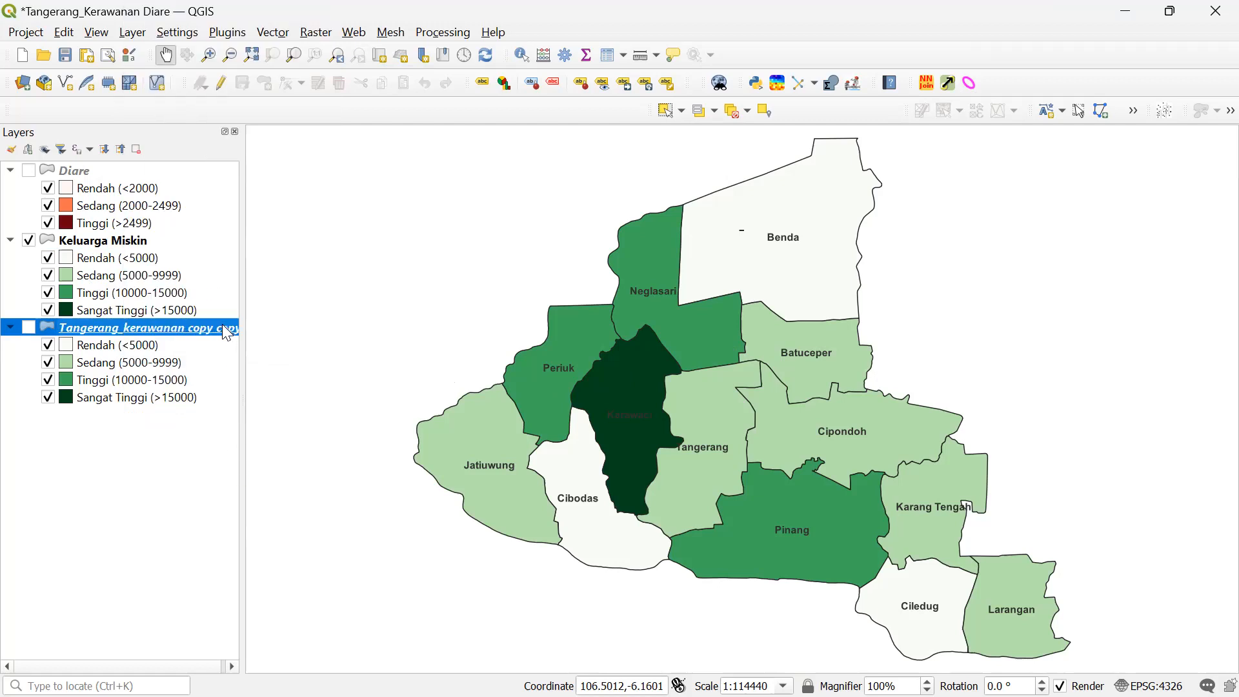
# - In Tangerang_kerawanan copy copy's Diagrams settings, choose the Histogram diagram type
pyautogui.doubleClick(170, 329)
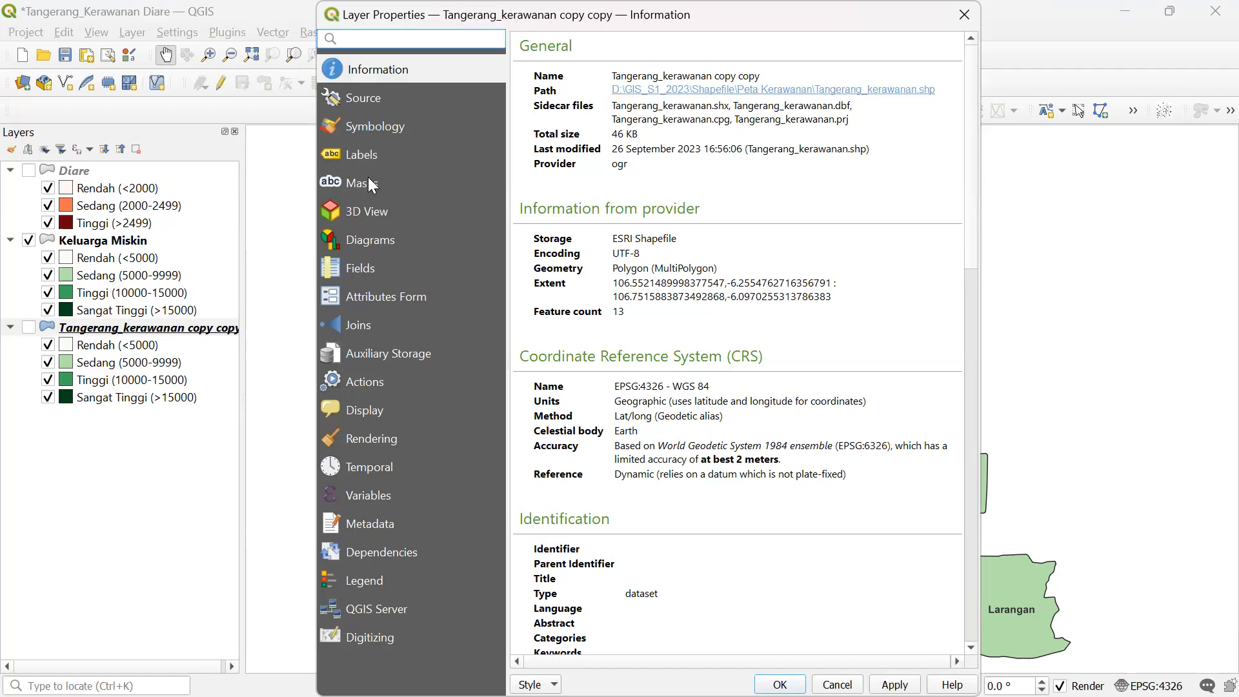
pyautogui.click(372, 243)
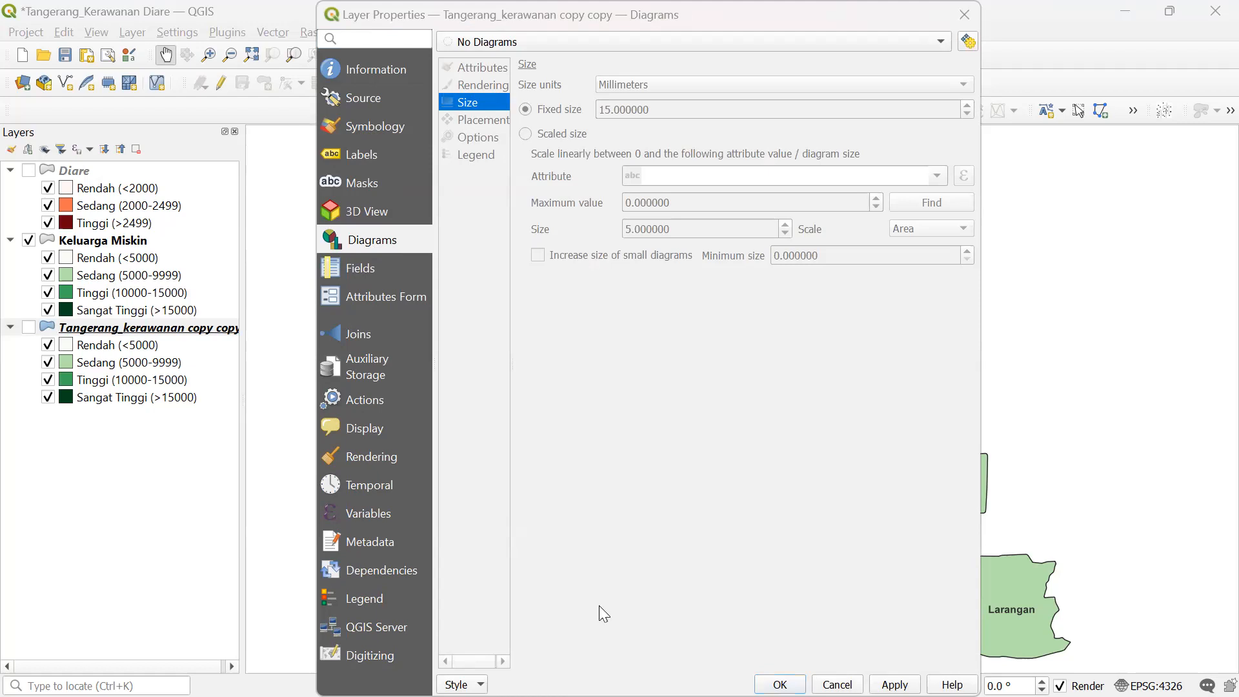
pyautogui.click(613, 44)
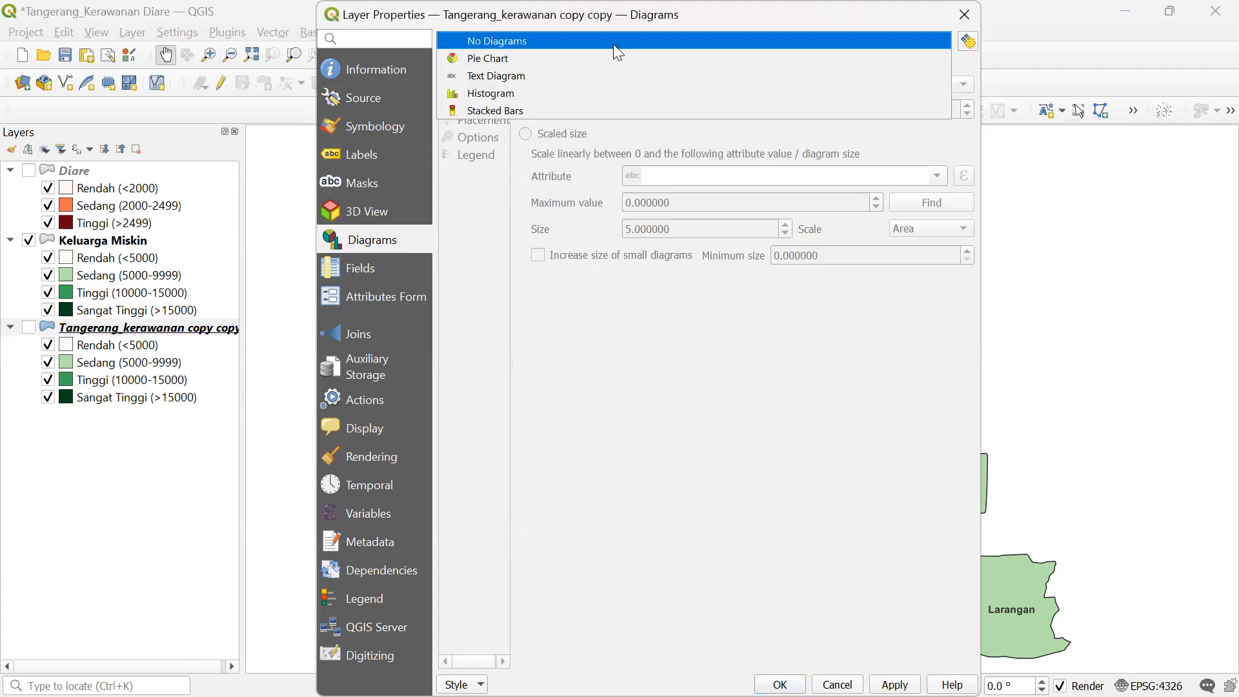
pyautogui.click(566, 97)
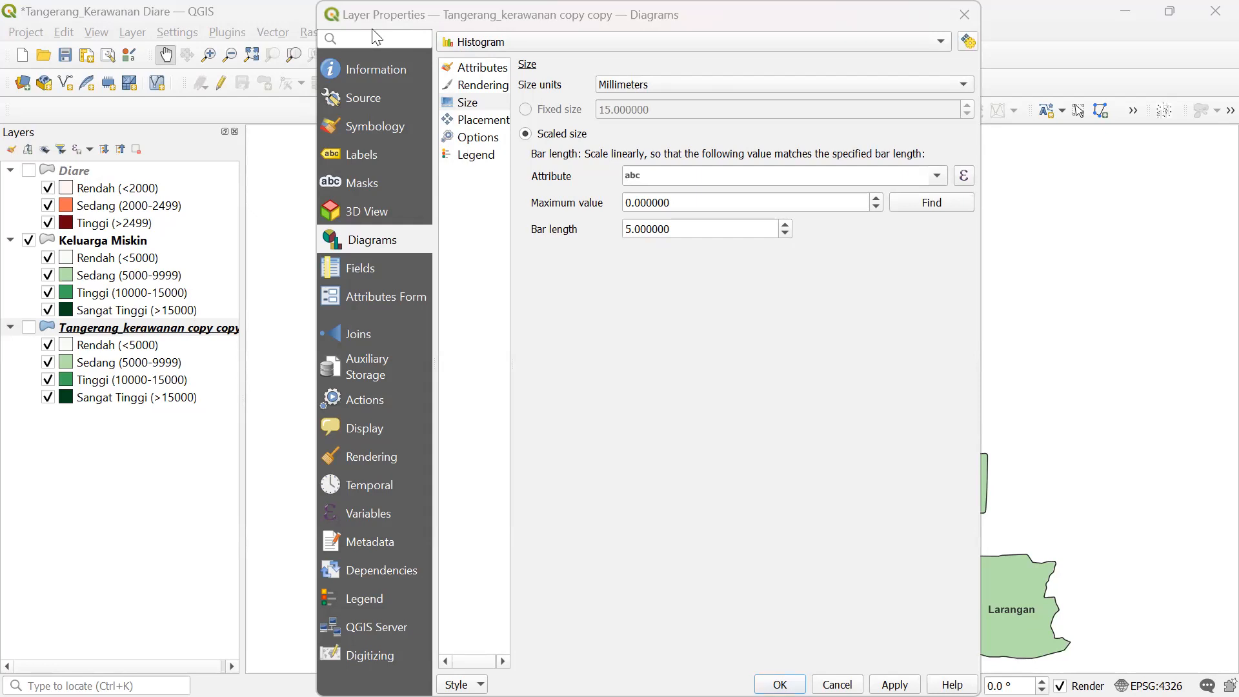
# - Scale diagram size by attribute, pick PNEU_BLT, then close Layer Properties
pyautogui.moveTo(373, 36); pyautogui.dragTo(374, 86)
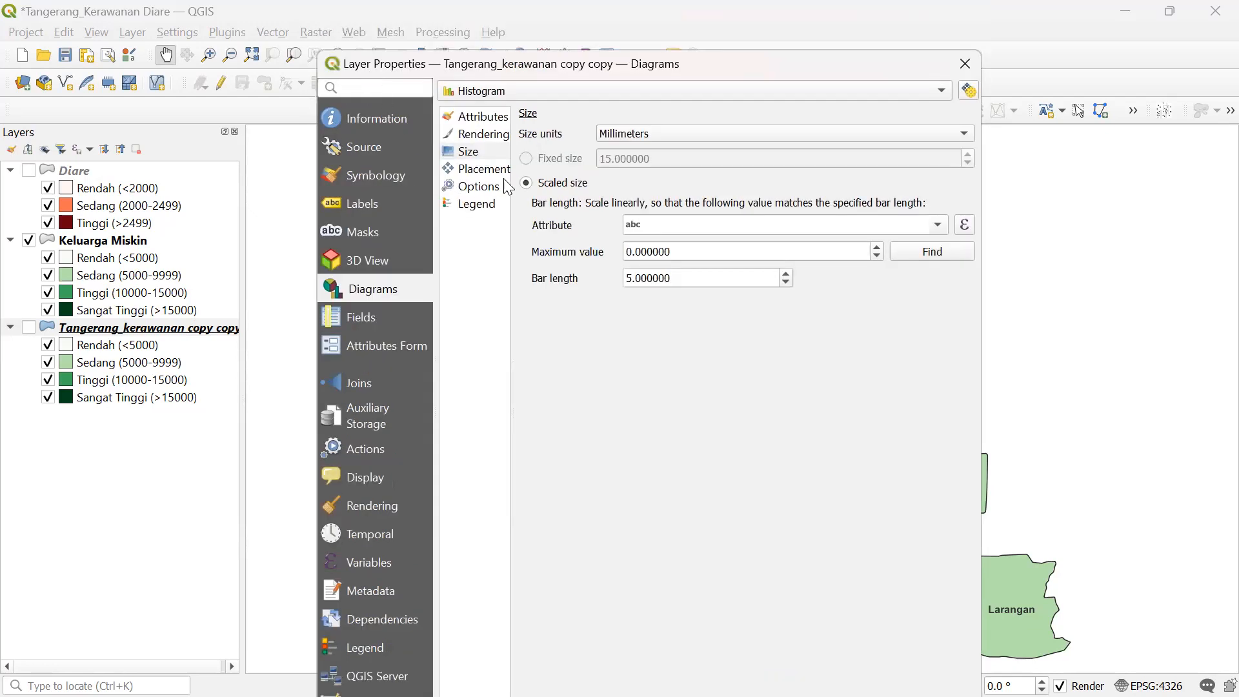
pyautogui.click(527, 183)
pyautogui.click(486, 117)
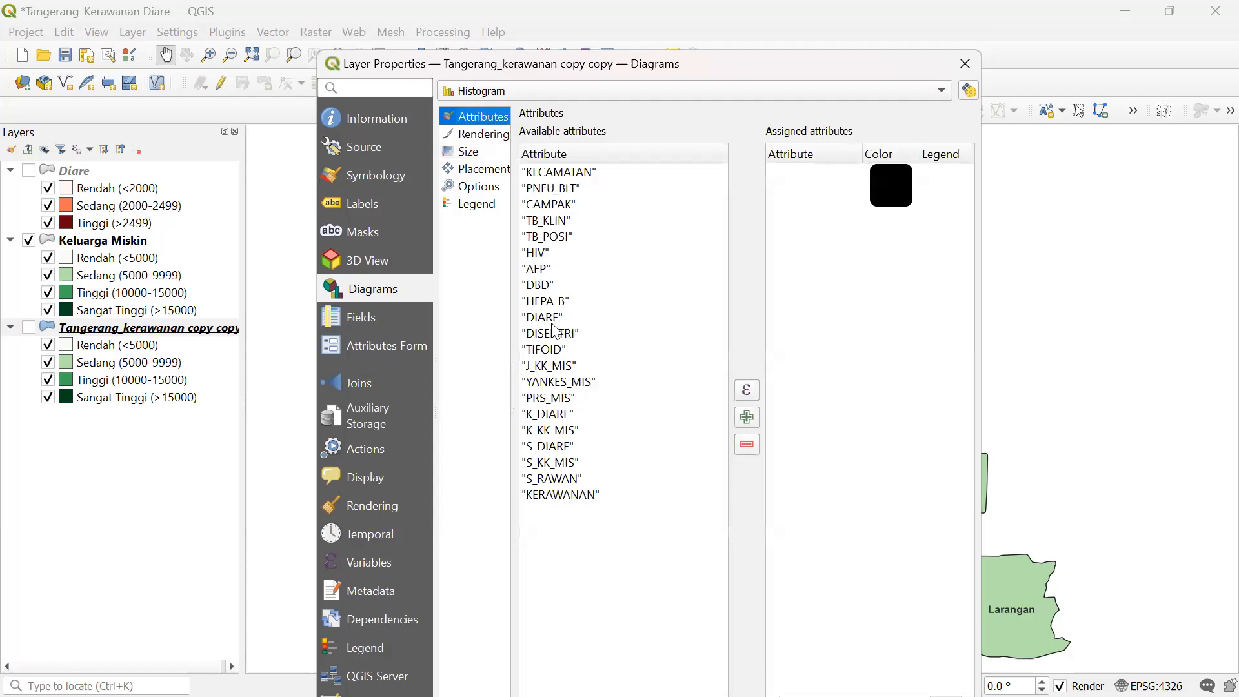
pyautogui.click(563, 191)
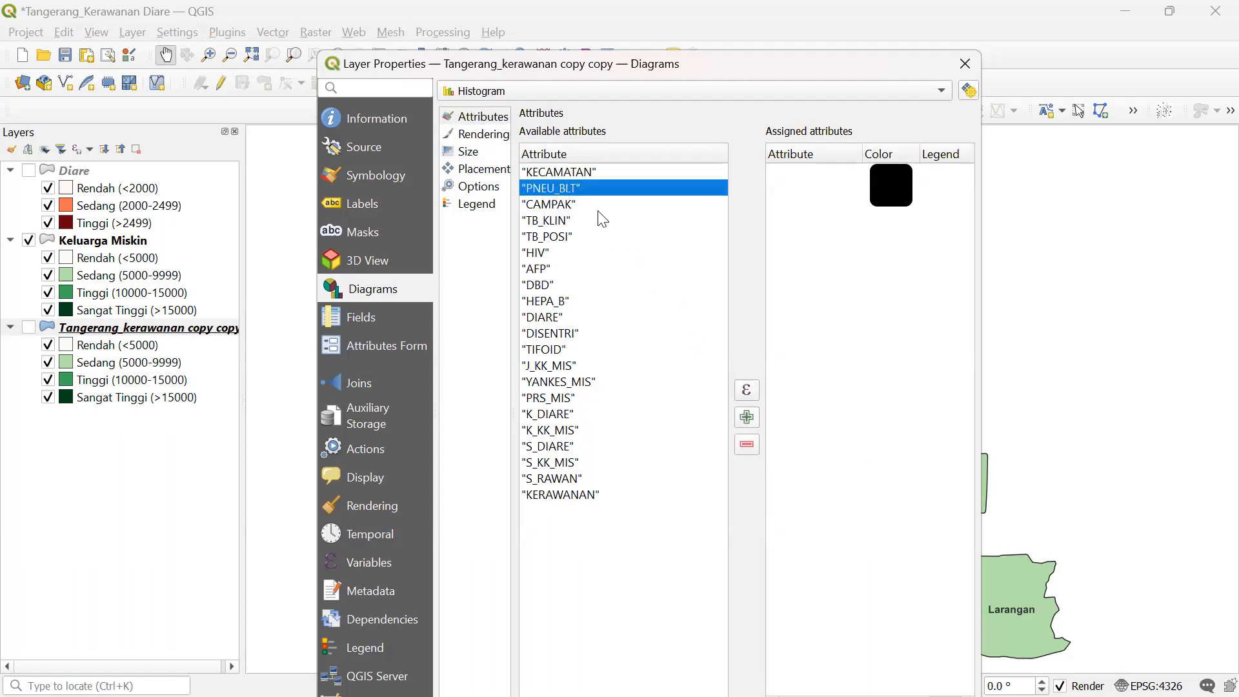
pyautogui.click(966, 63)
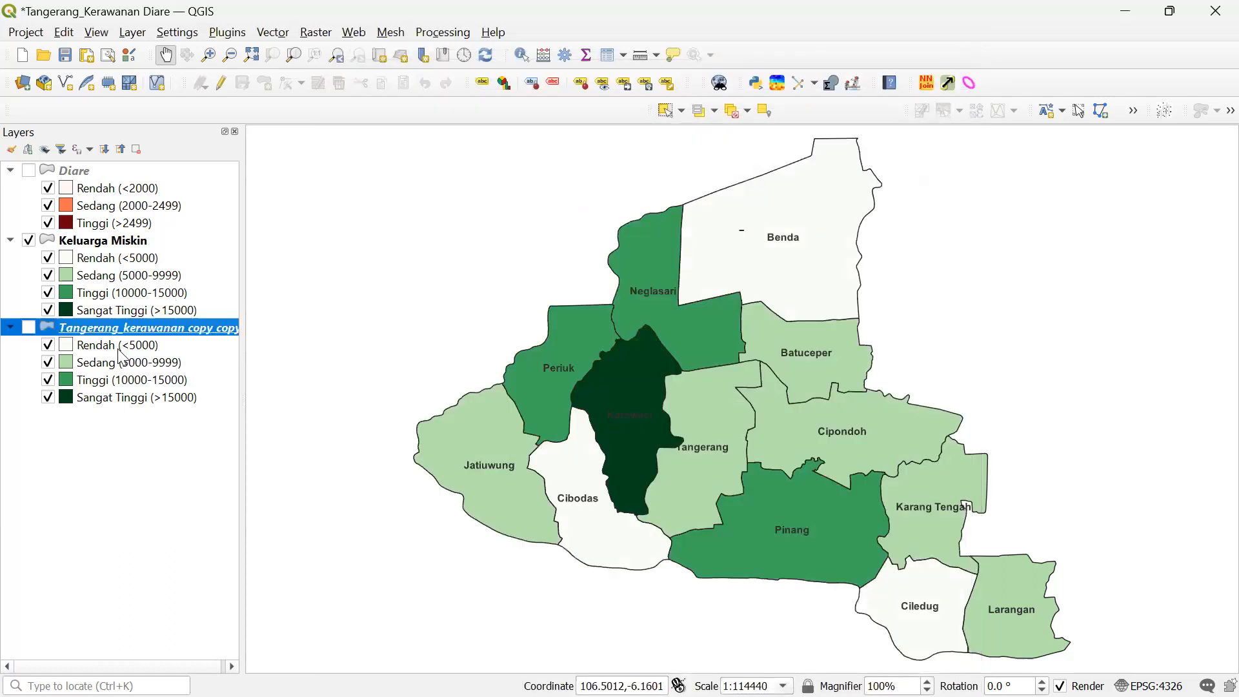
pyautogui.rightClick(159, 331)
pyautogui.click(222, 270)
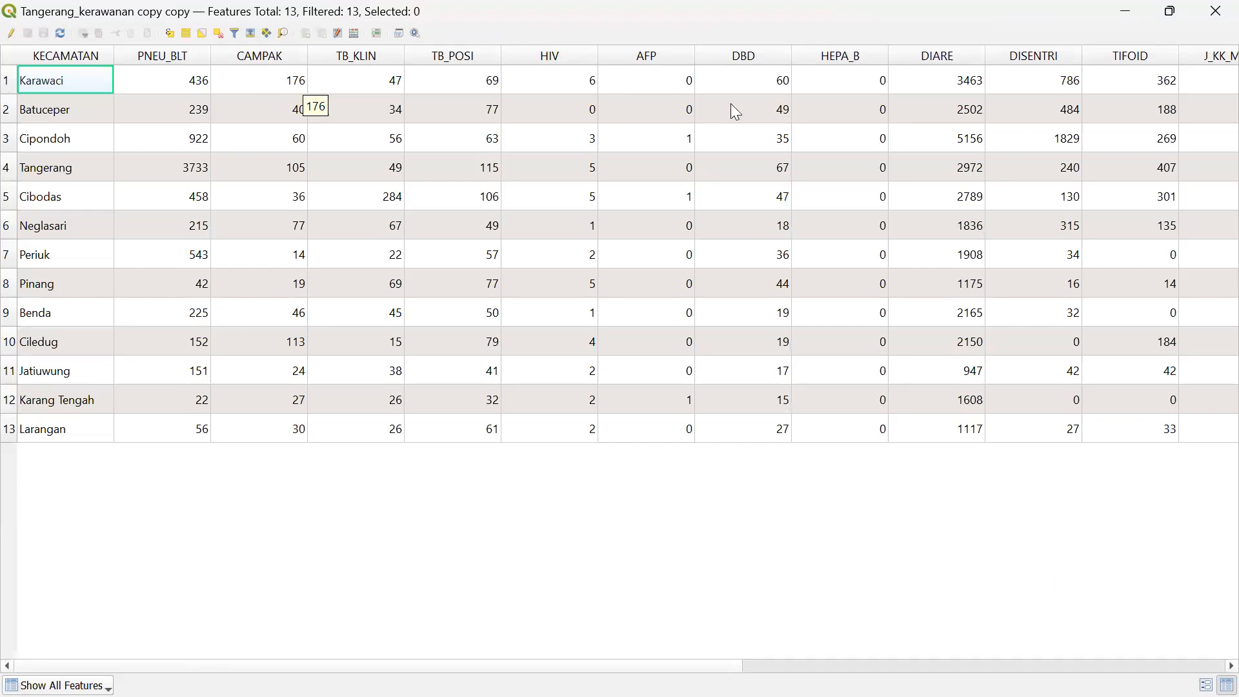
pyautogui.click(1216, 11)
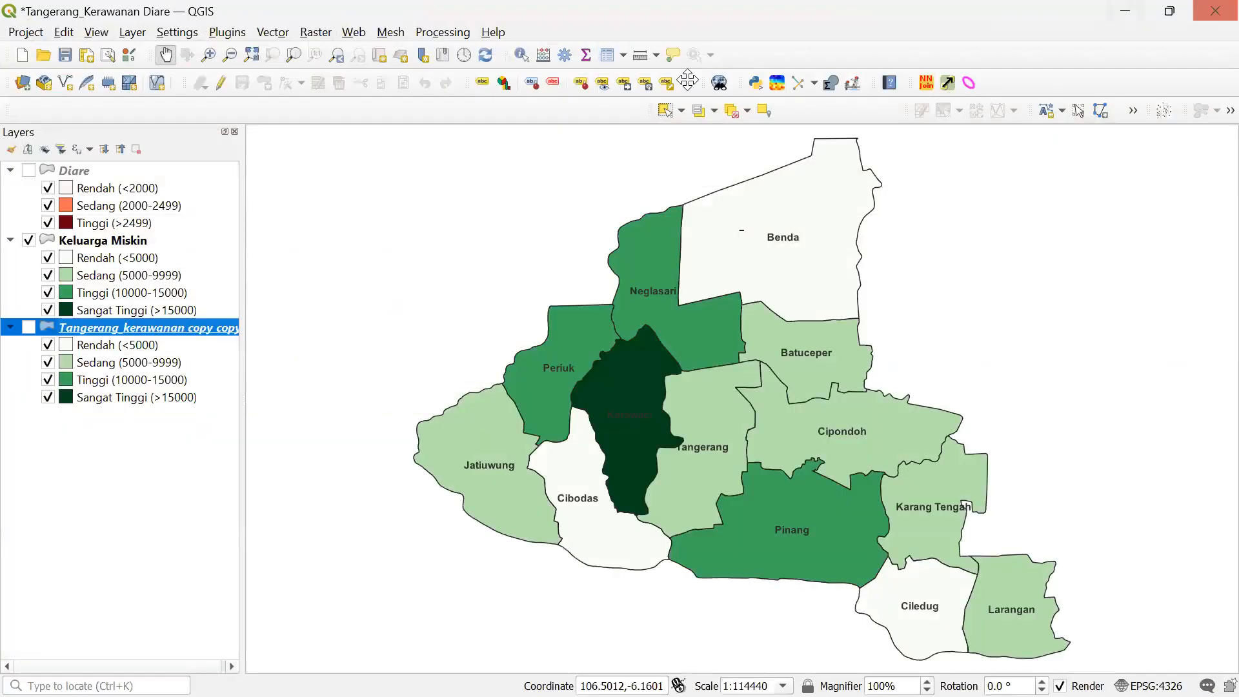
# - Open Tangerang_kerawanan copy copy's Properties and the diagram type list
pyautogui.rightClick(217, 334)
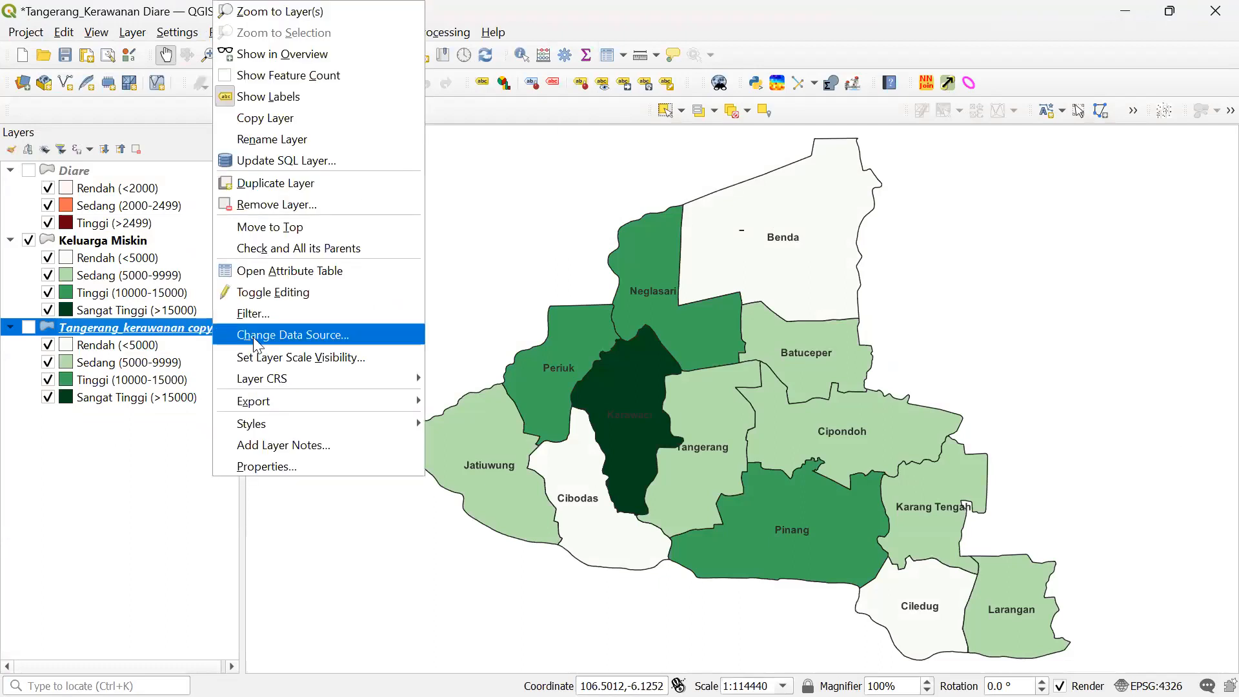
pyautogui.click(290, 466)
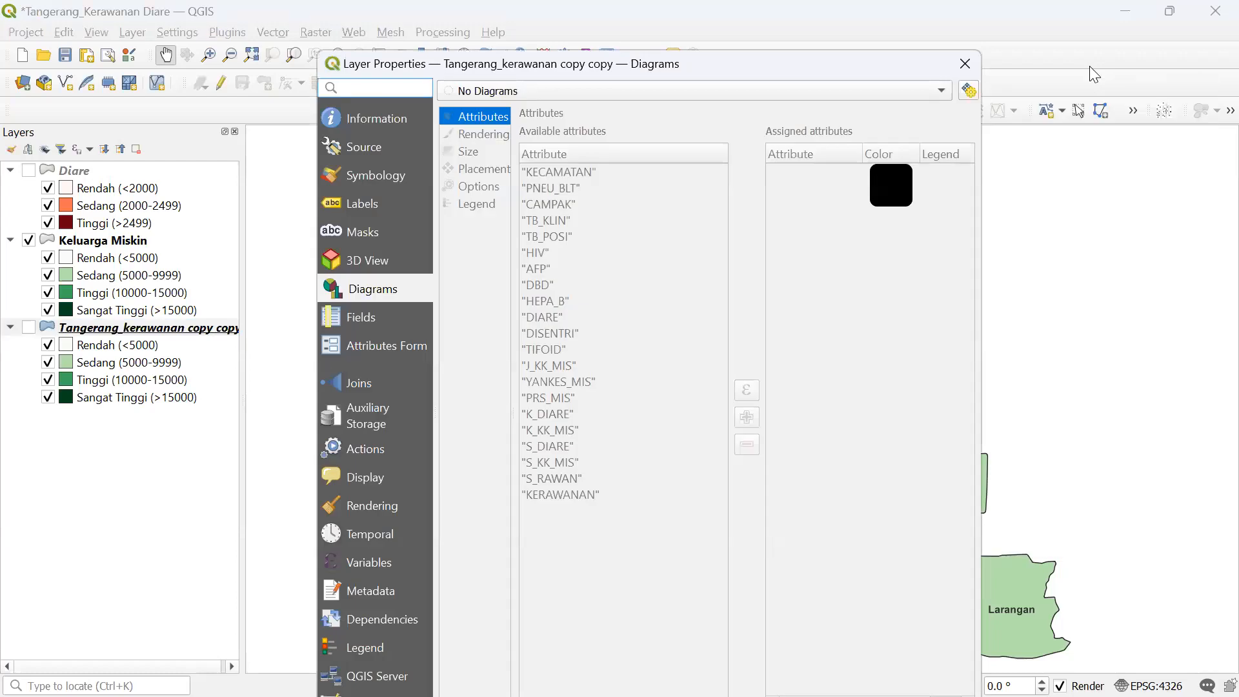
pyautogui.click(644, 91)
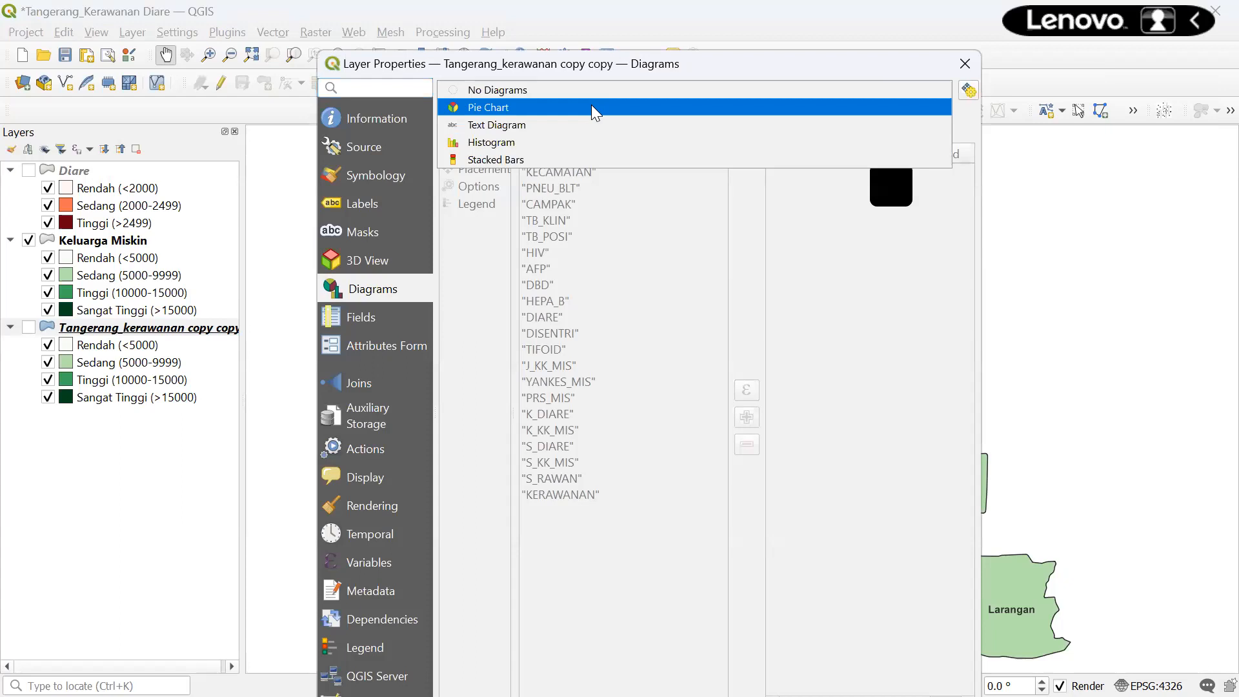
# - Choose Histogram, add CAMPAK and DIARE as attributes, and delete the blank default row
pyautogui.click(567, 140)
pyautogui.click(570, 206)
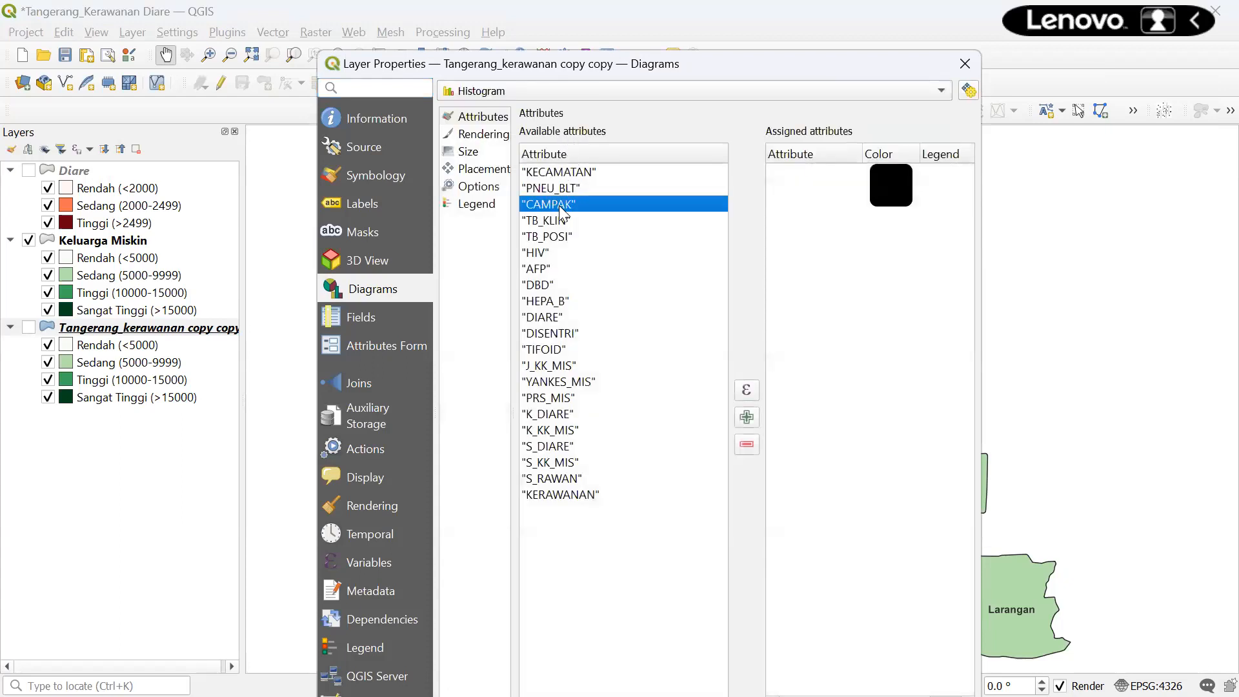
pyautogui.keyDown('ctrl'); pyautogui.click(559, 317); pyautogui.keyUp('ctrl')
pyautogui.click(746, 421)
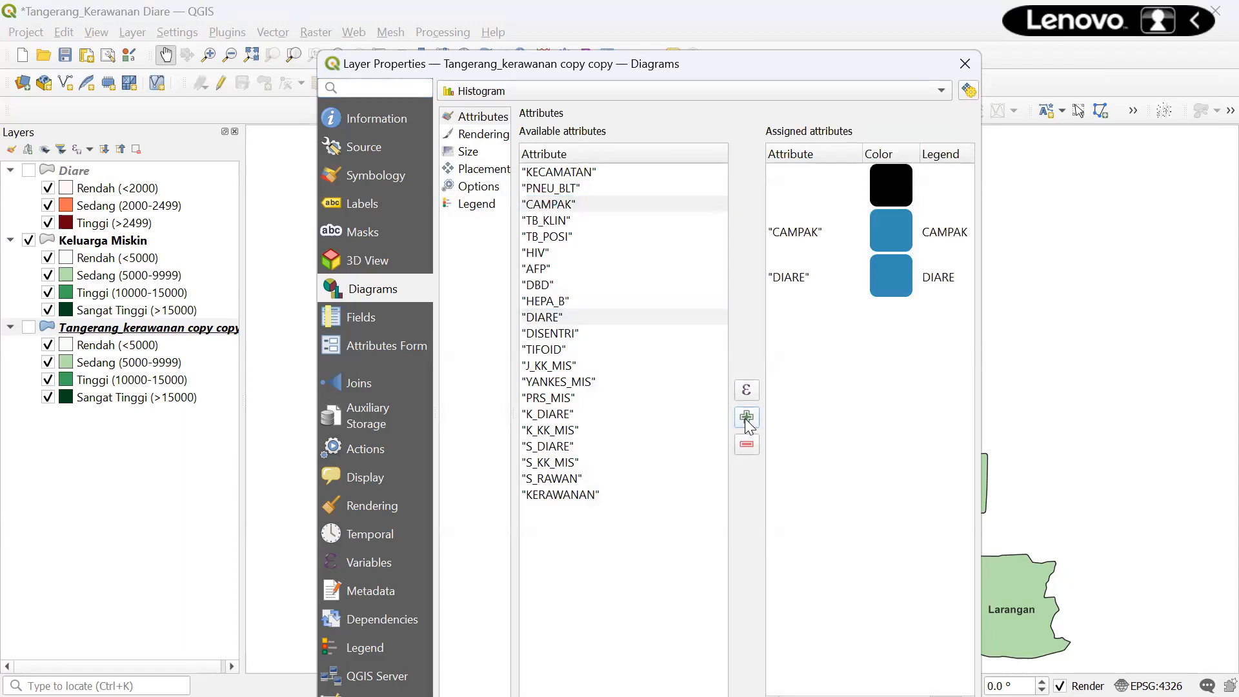
pyautogui.click(948, 181)
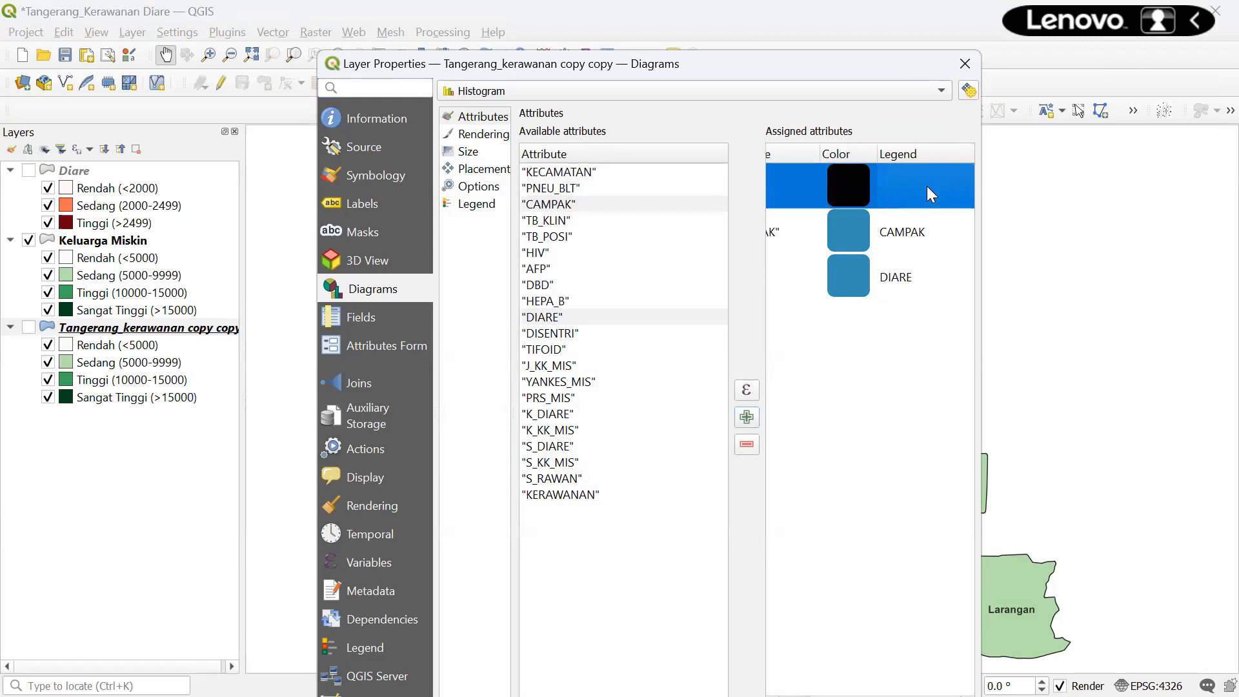
pyautogui.click(746, 445)
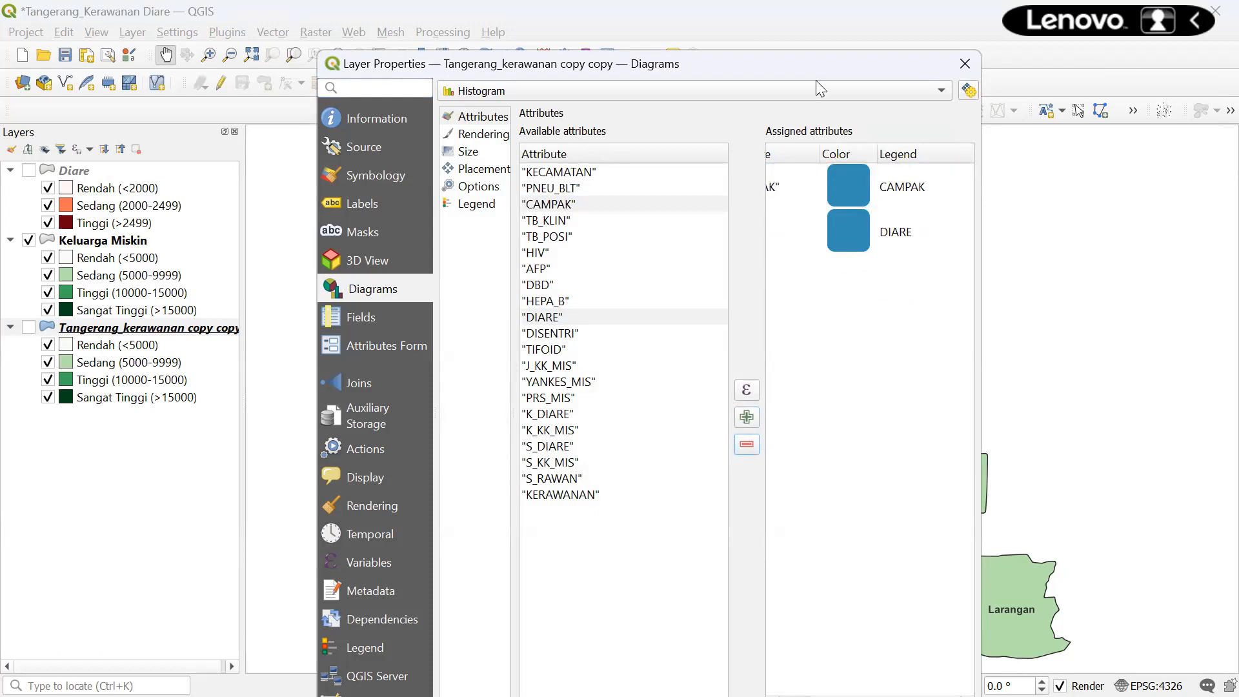
pyautogui.moveTo(714, 70); pyautogui.dragTo(683, 41)
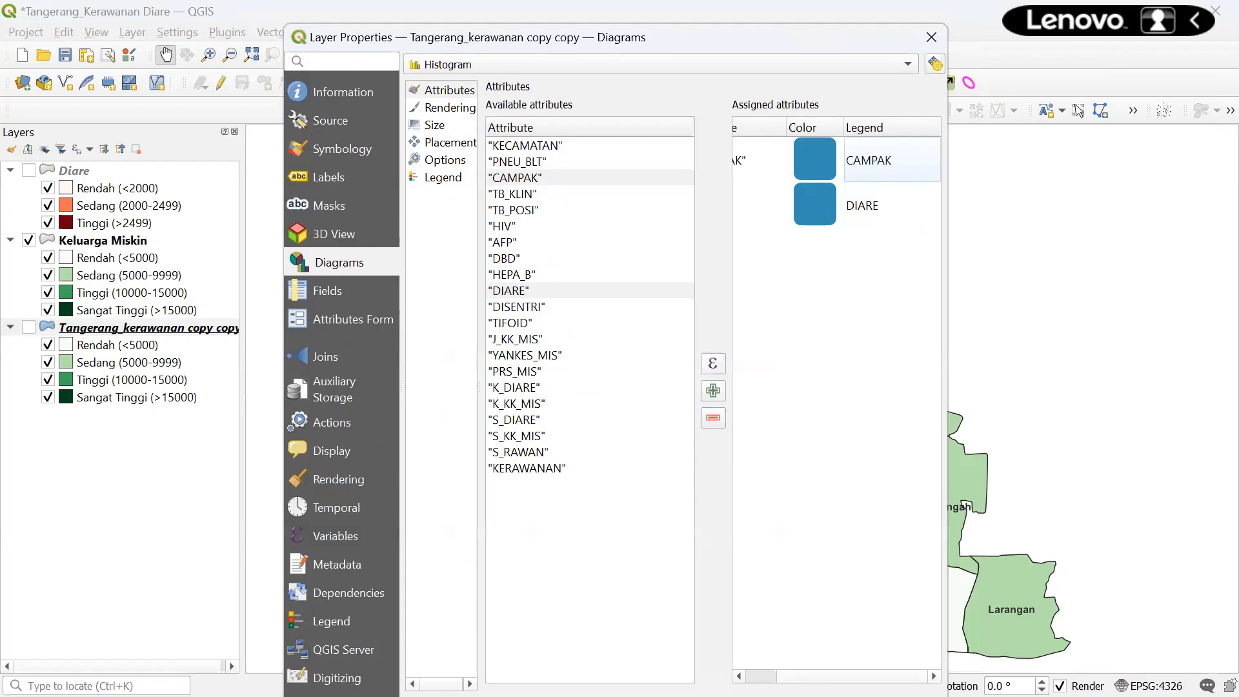
pyautogui.moveTo(809, 677); pyautogui.dragTo(777, 676)
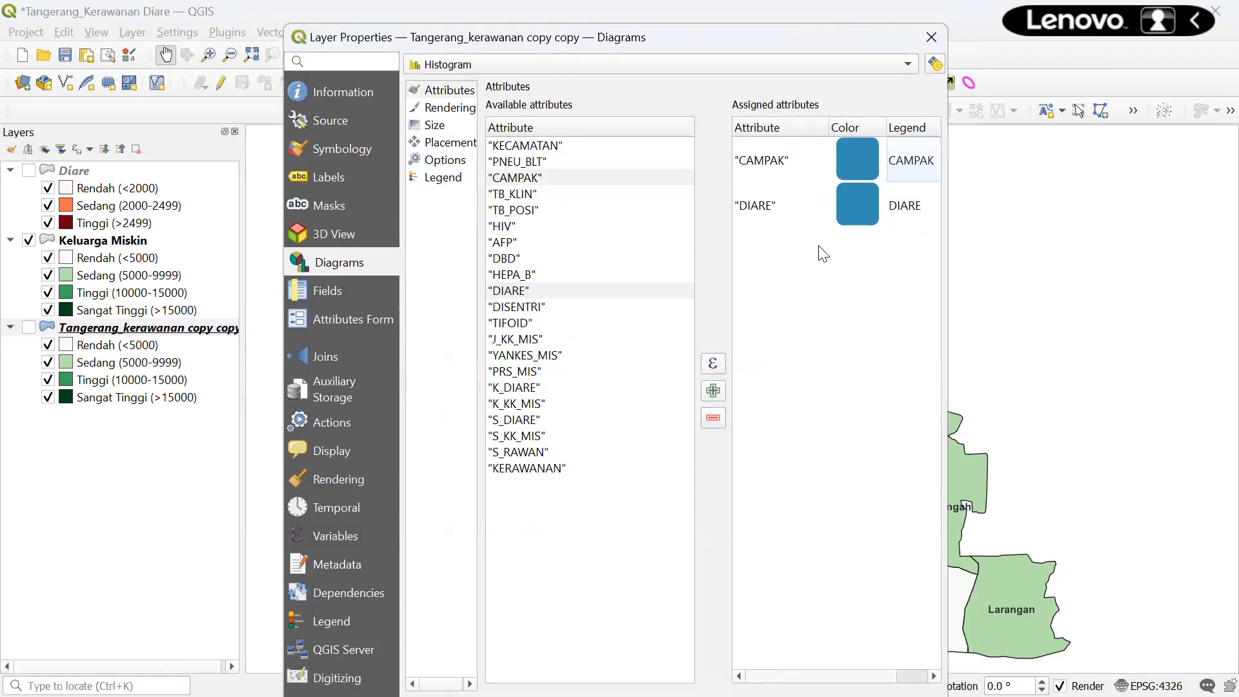
pyautogui.click(859, 159)
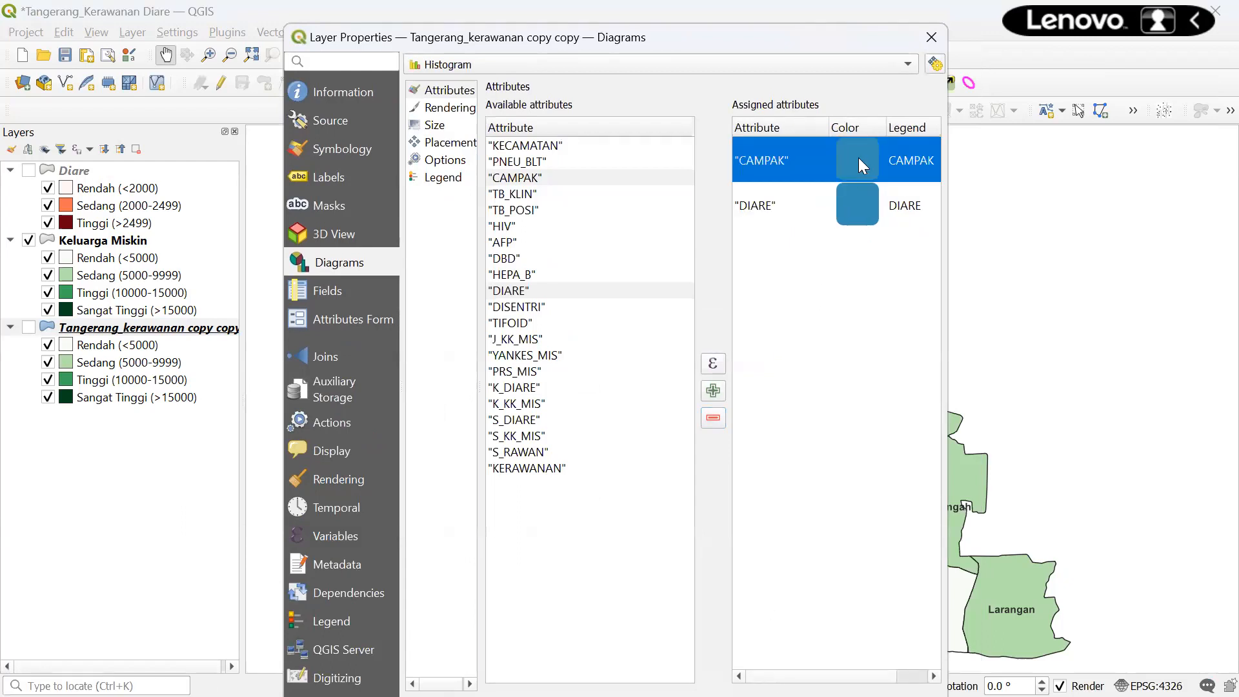
# - Set the CAMPAK histogram bars to pure red
pyautogui.doubleClick(858, 156)
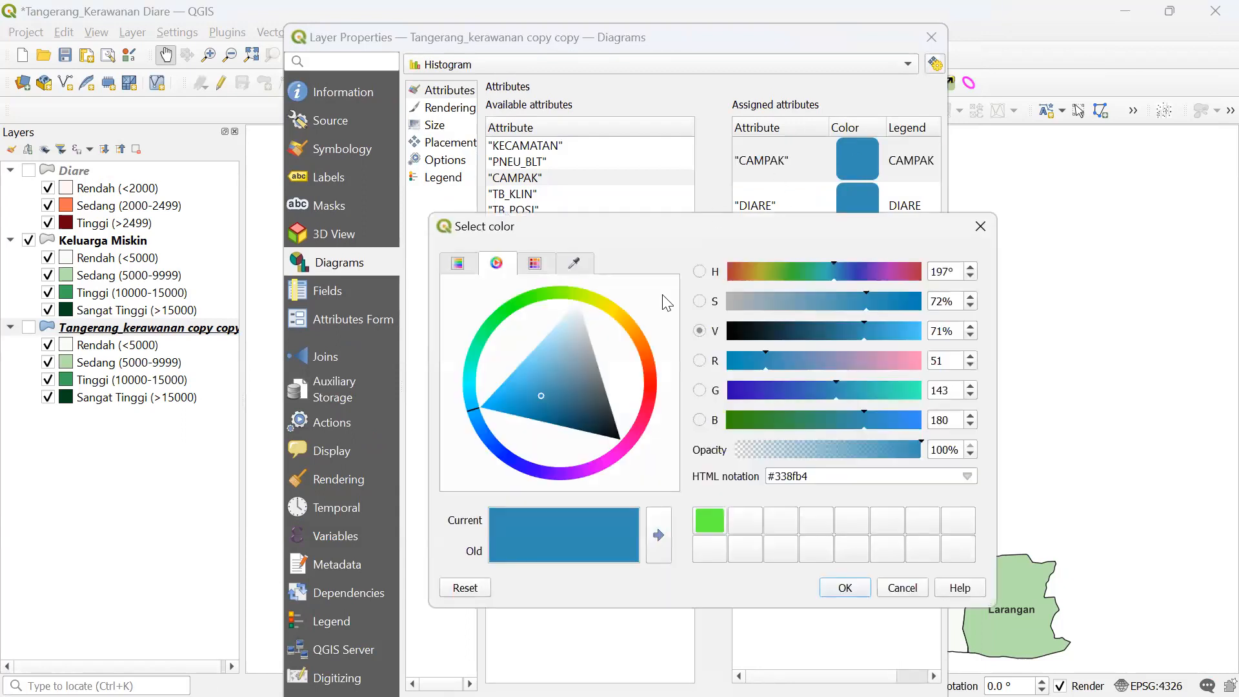
pyautogui.click(644, 384)
pyautogui.click(651, 383)
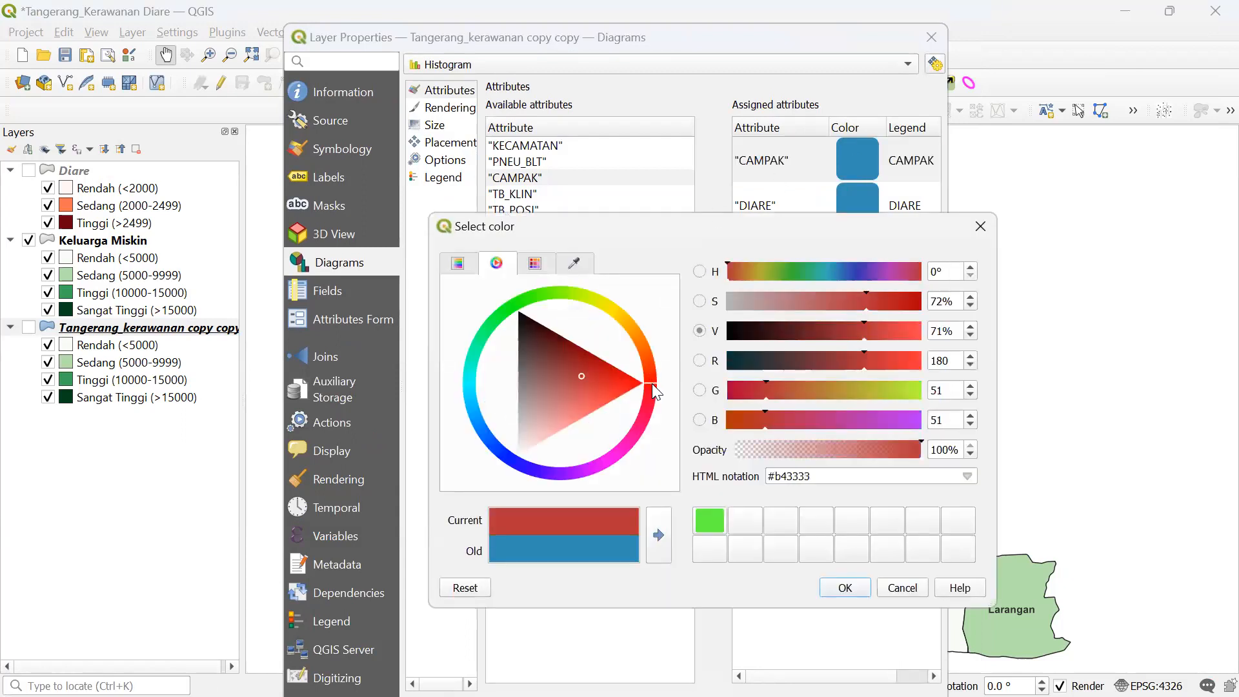
pyautogui.click(633, 378)
pyautogui.click(843, 588)
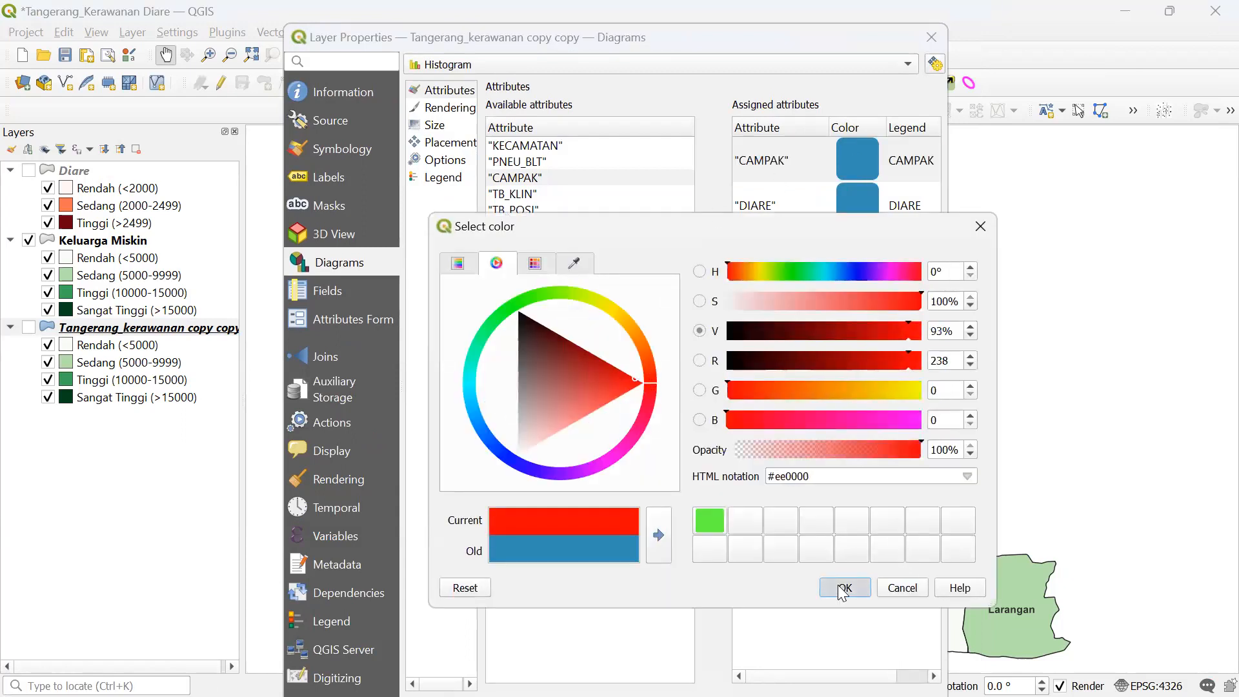
# - Set the DIARE histogram bars to bright blue (#0011fc)
pyautogui.click(856, 199)
pyautogui.doubleClick(855, 196)
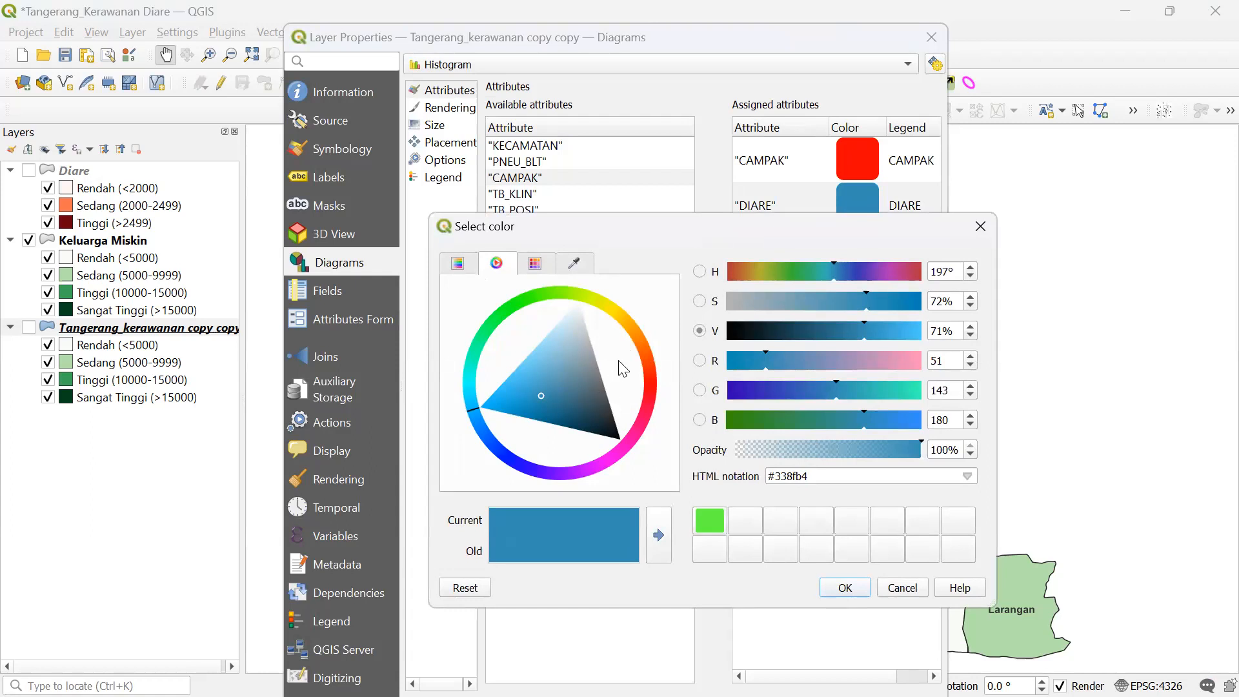
pyautogui.click(502, 452)
pyautogui.moveTo(507, 461); pyautogui.dragTo(509, 460)
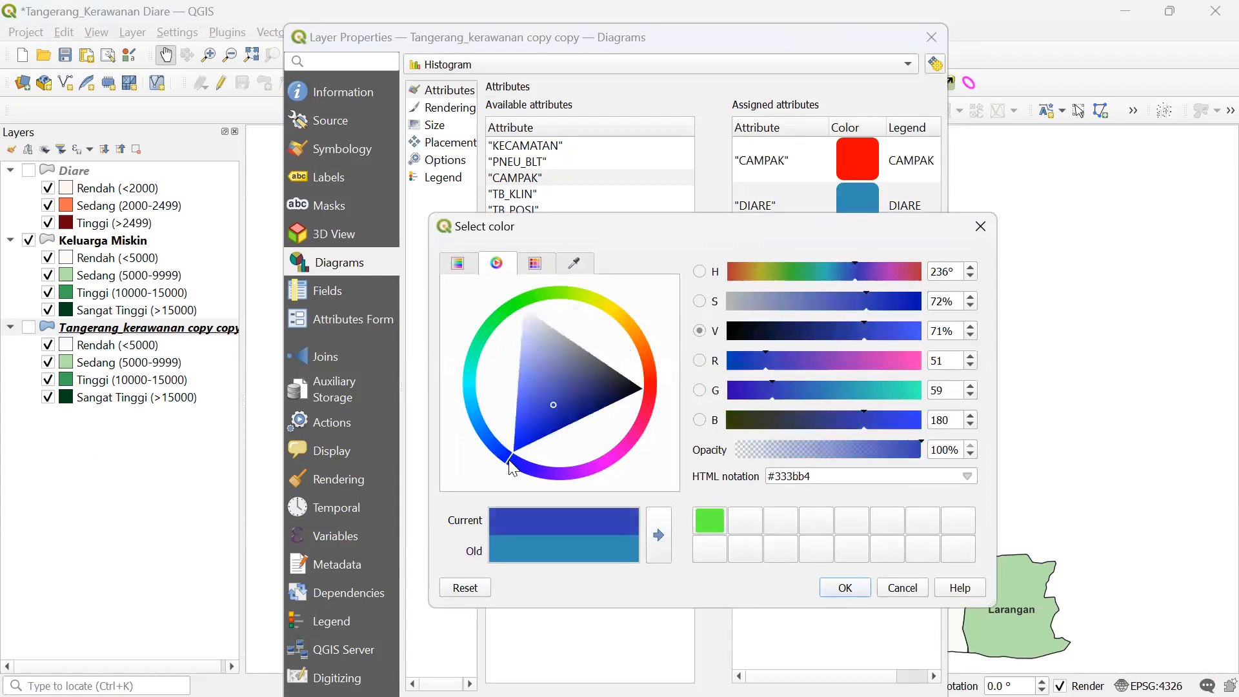
pyautogui.moveTo(548, 406); pyautogui.dragTo(516, 451)
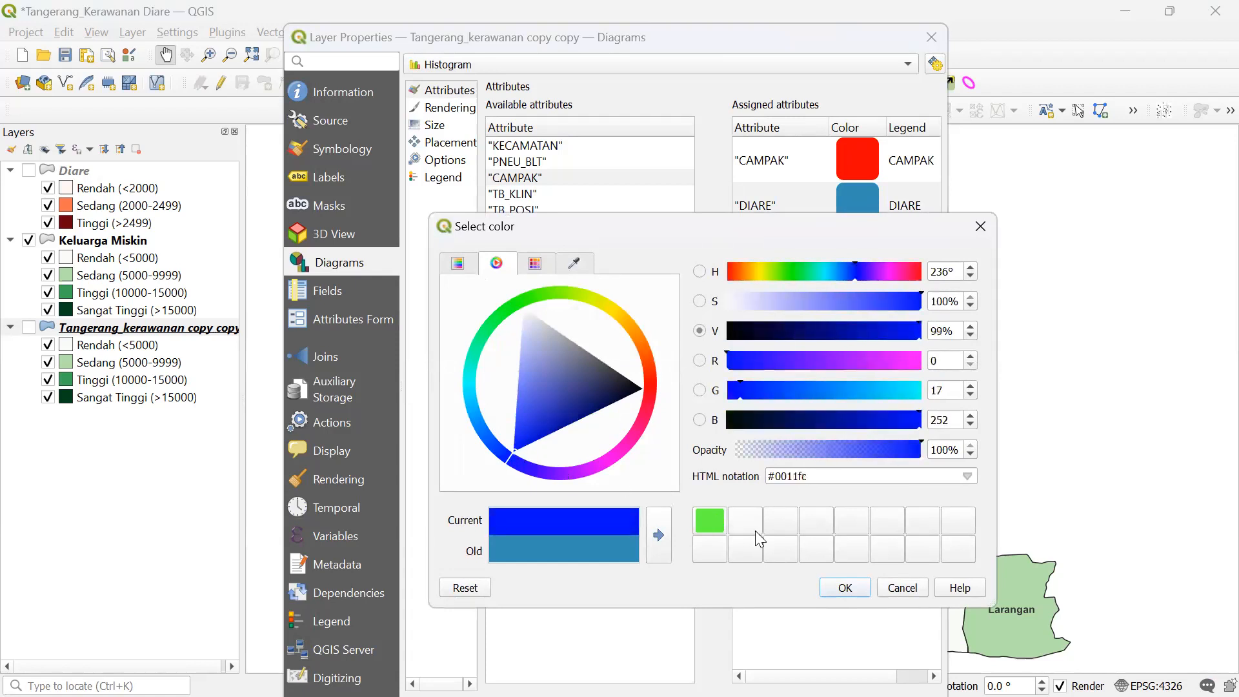
pyautogui.click(844, 588)
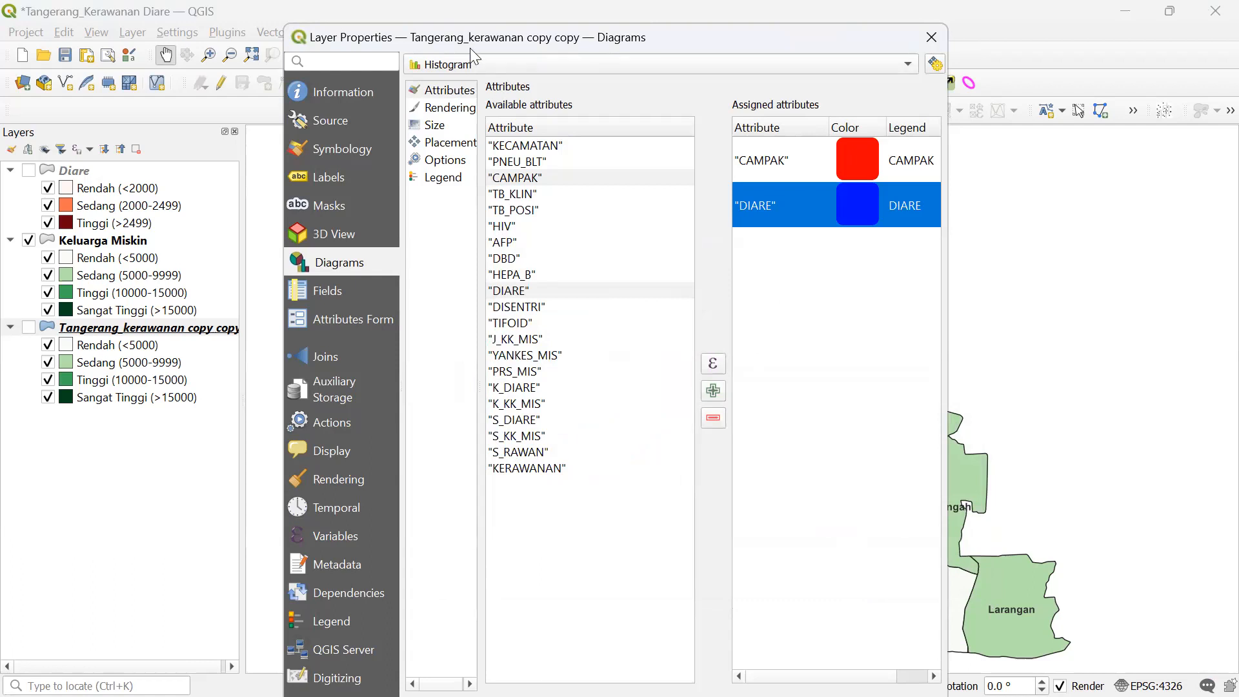
pyautogui.moveTo(432, 43); pyautogui.dragTo(432, 38)
# - In Rendering, set histogram bar width to 3 and bar spacing to 0
pyautogui.click(450, 105)
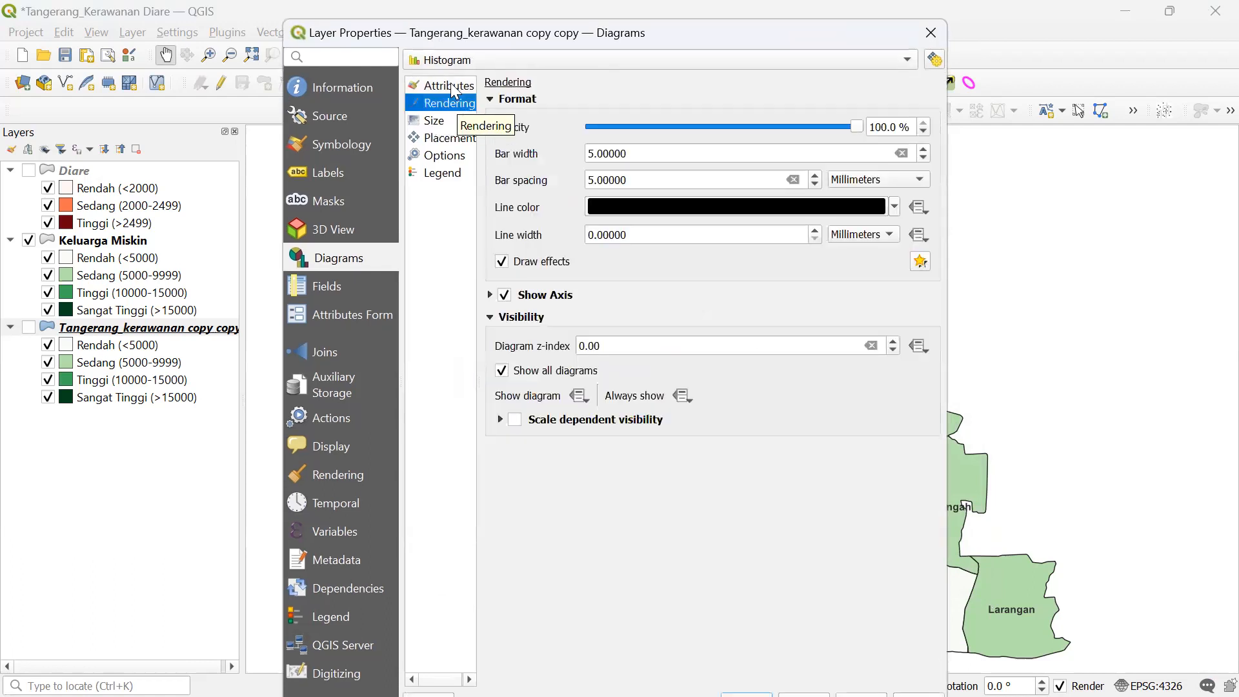
pyautogui.click(441, 86)
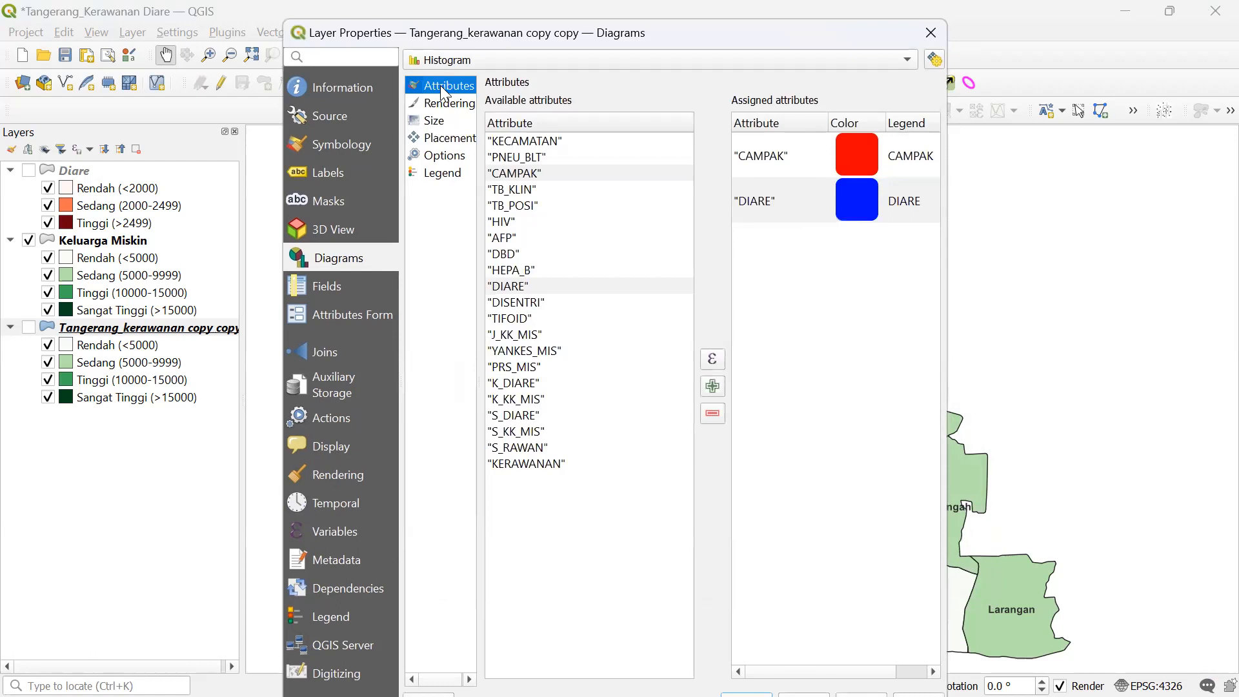
pyautogui.click(445, 103)
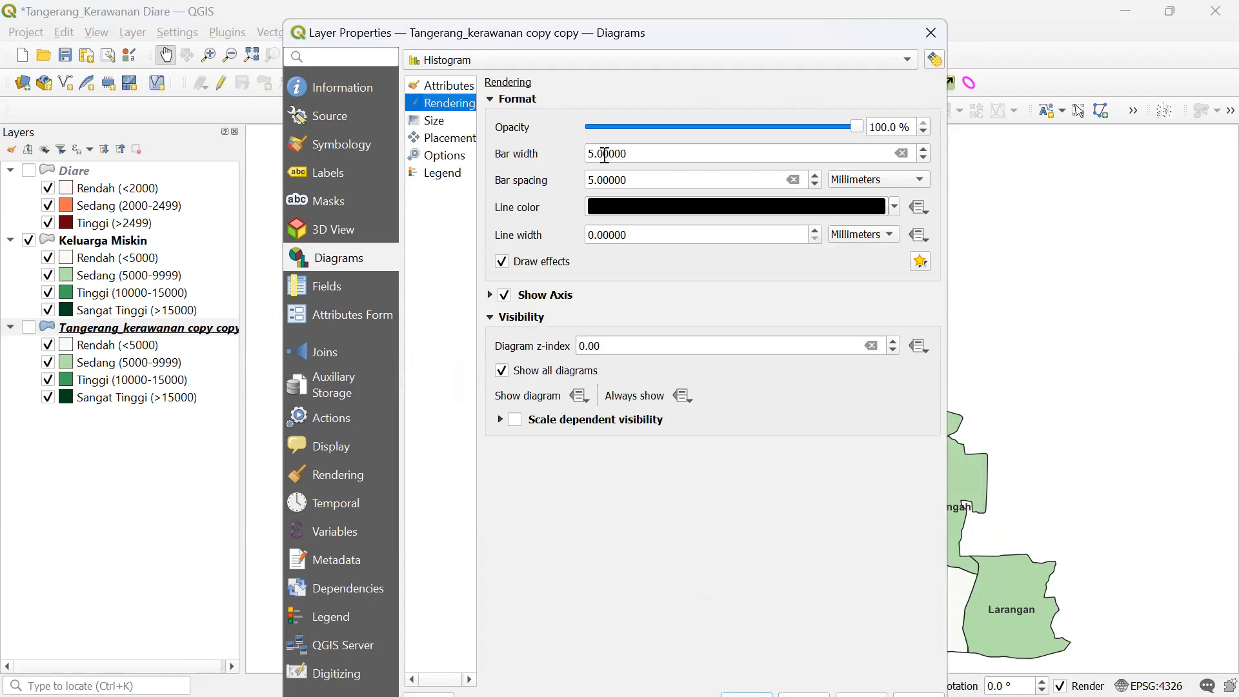
pyautogui.click(924, 159)
pyautogui.click(924, 158)
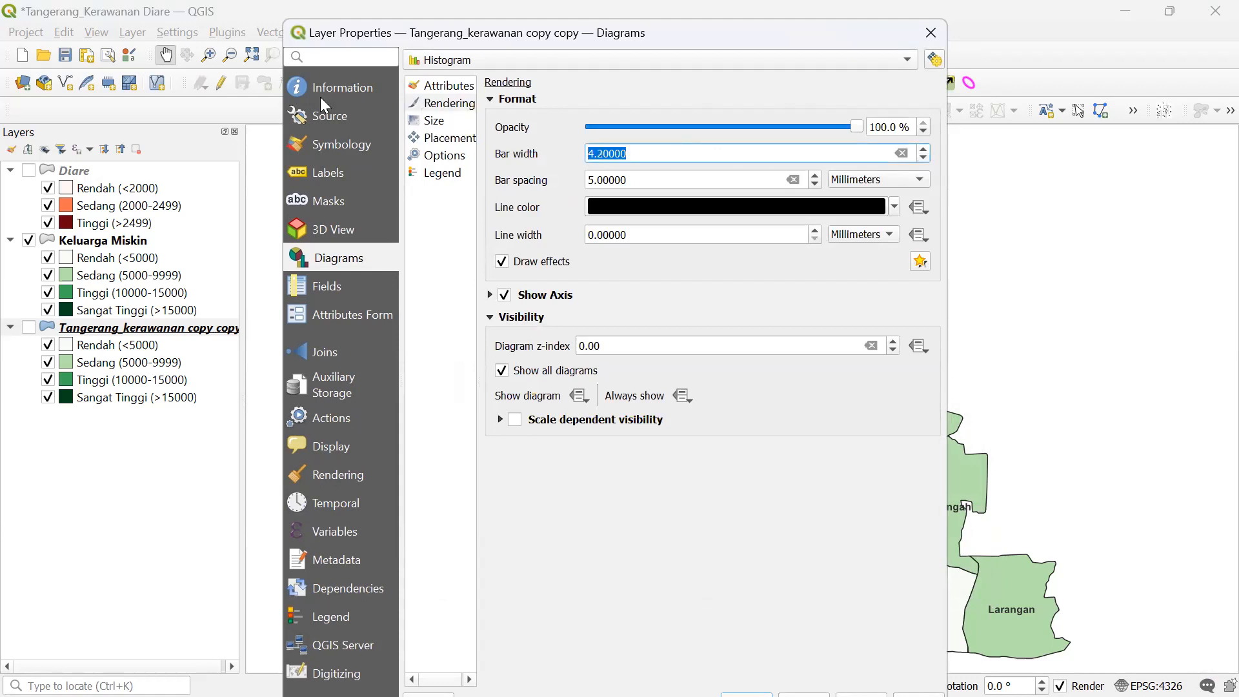
pyautogui.write('3')
pyautogui.moveTo(710, 186); pyautogui.dragTo(409, 130)
pyautogui.write('0')
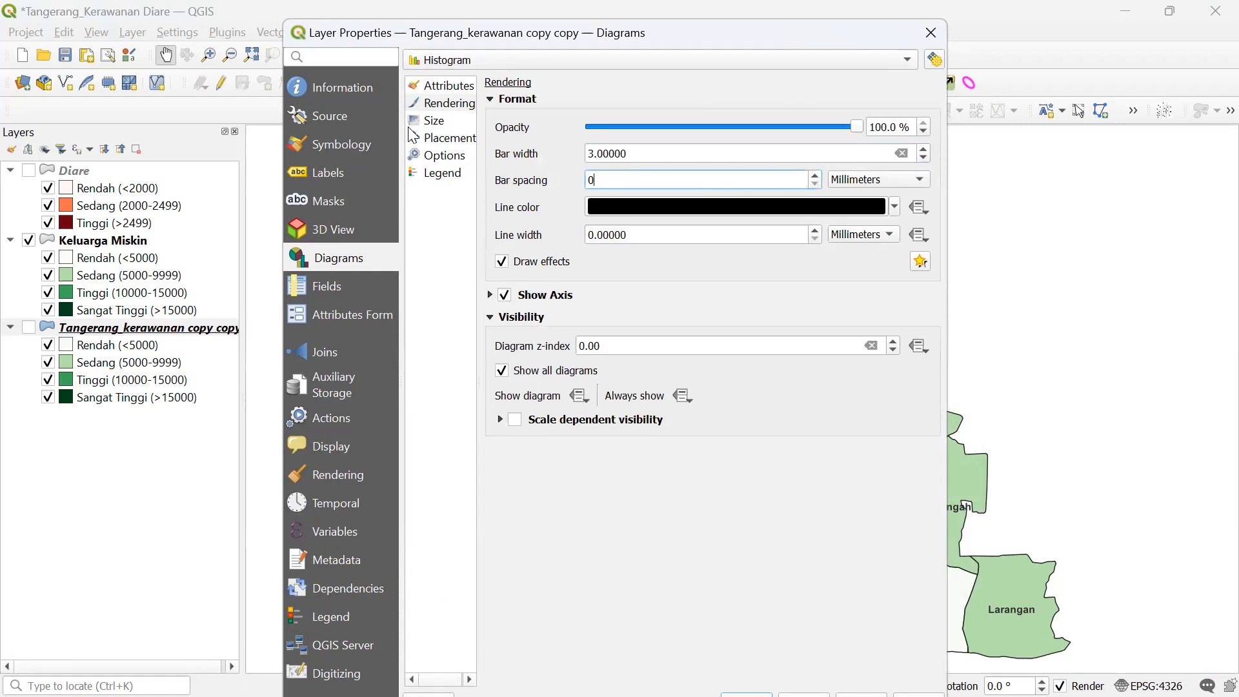
pyautogui.click(687, 306)
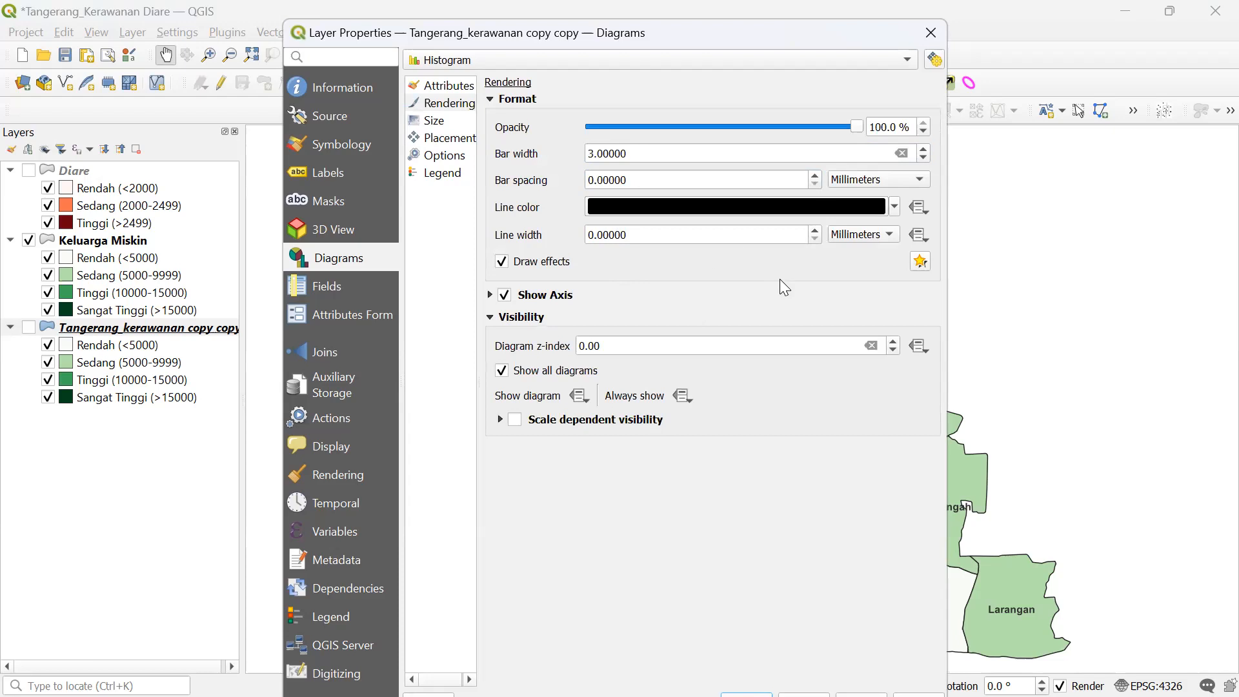
pyautogui.click(436, 124)
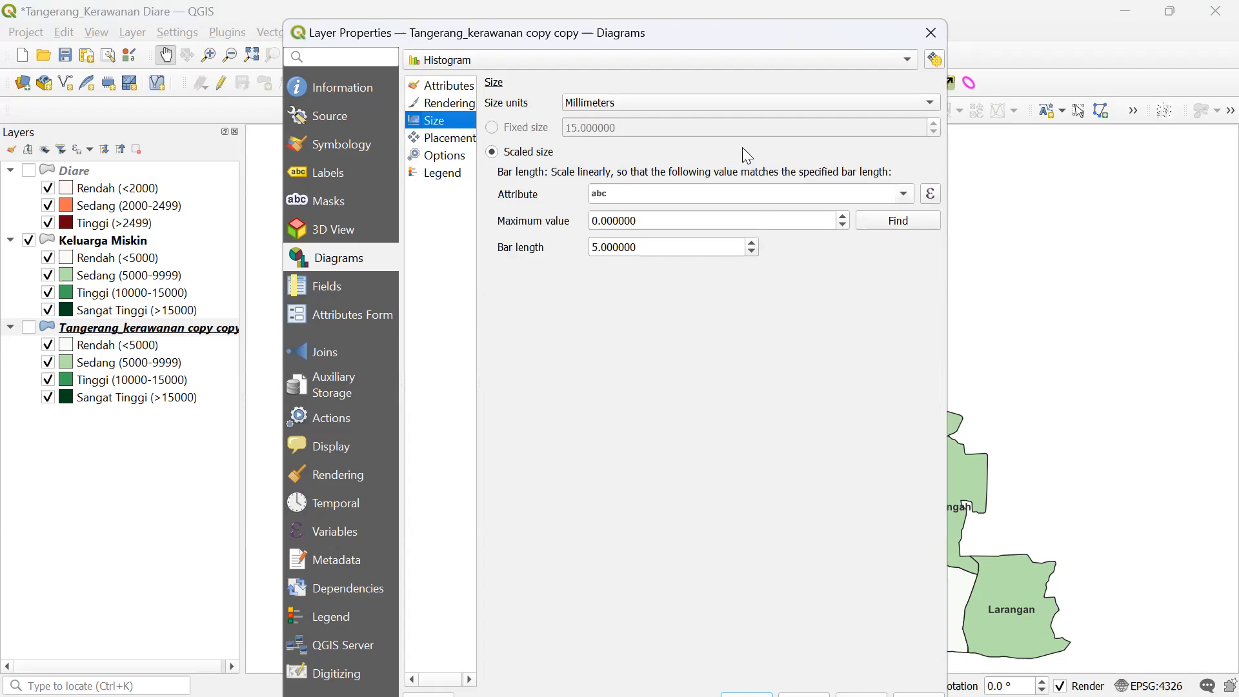
# - Scale bar length by the DIARE field with Find giving maximum value 5156
pyautogui.click(904, 195)
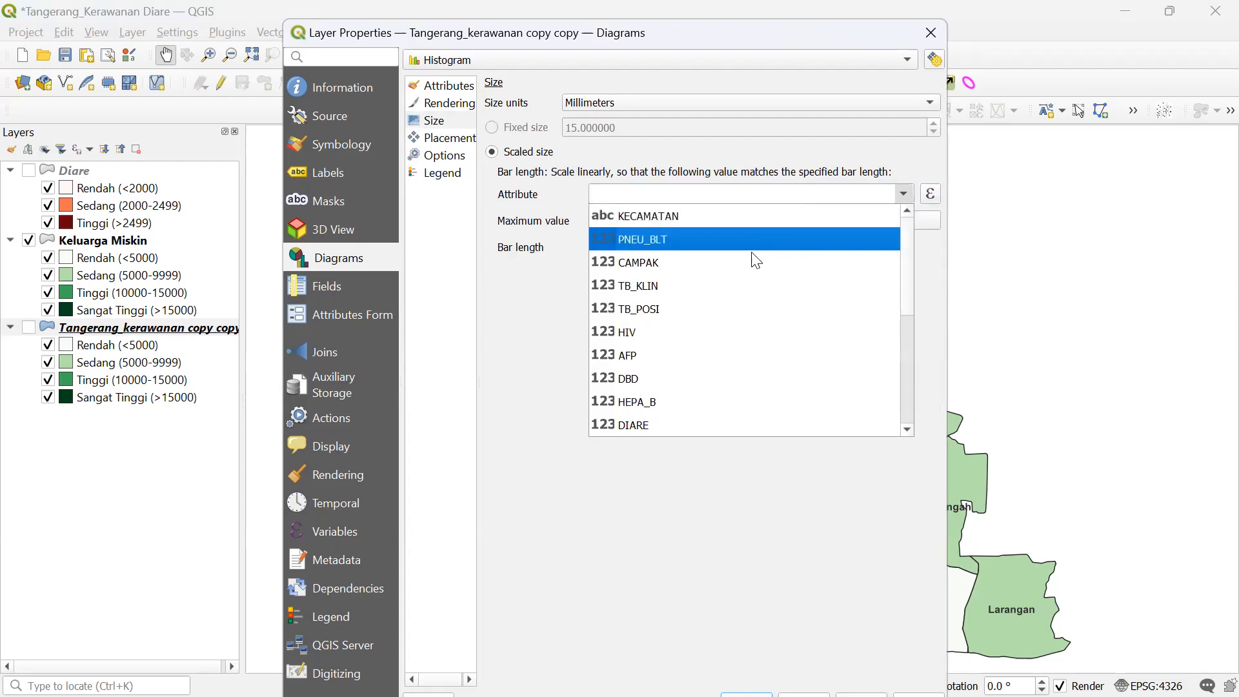
pyautogui.scroll(-1, 894, 309)
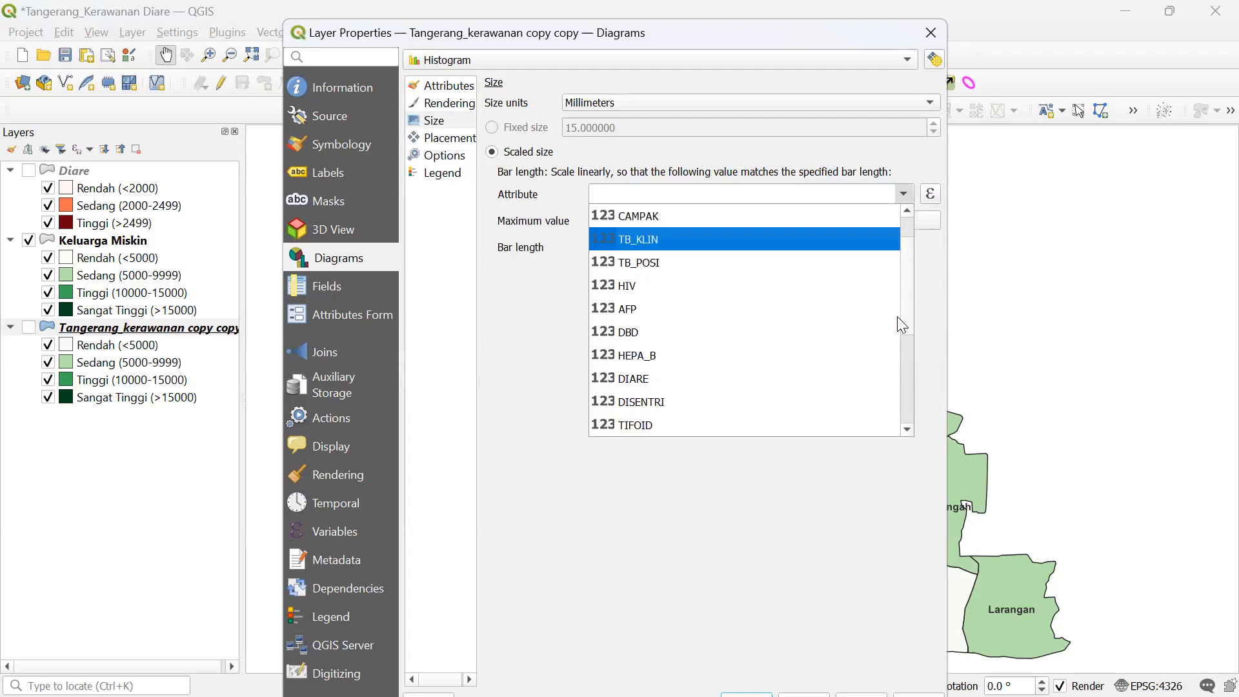
pyautogui.click(724, 356)
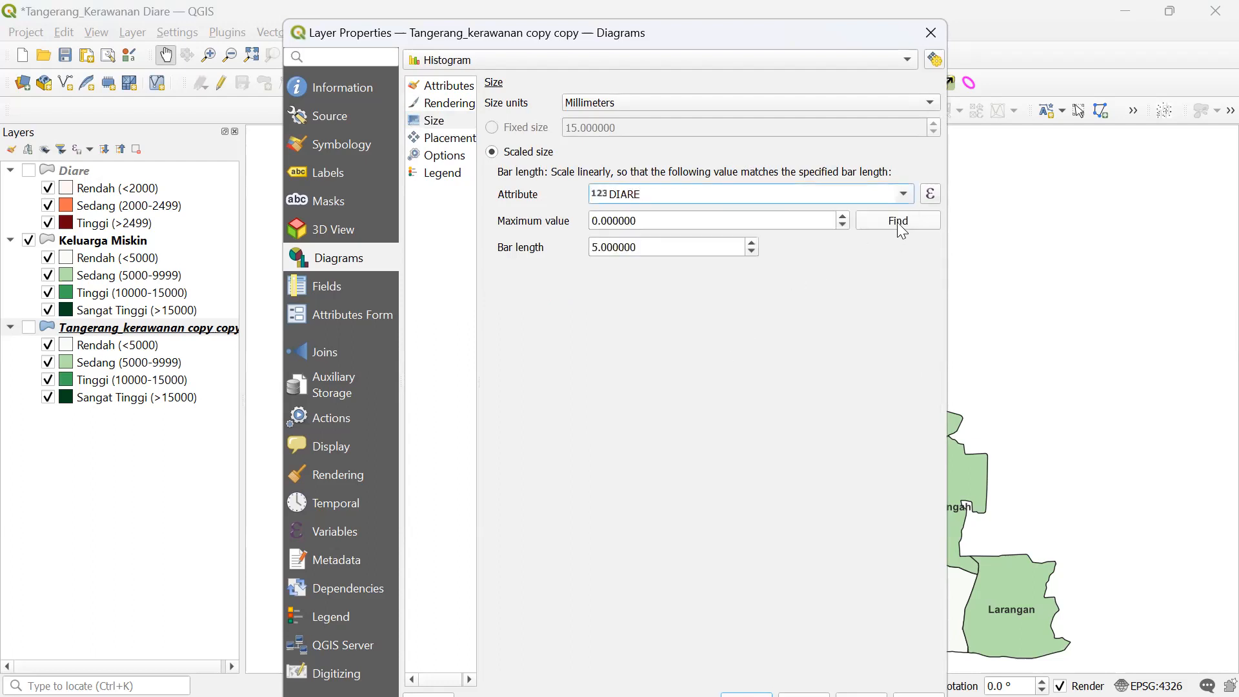
pyautogui.click(878, 224)
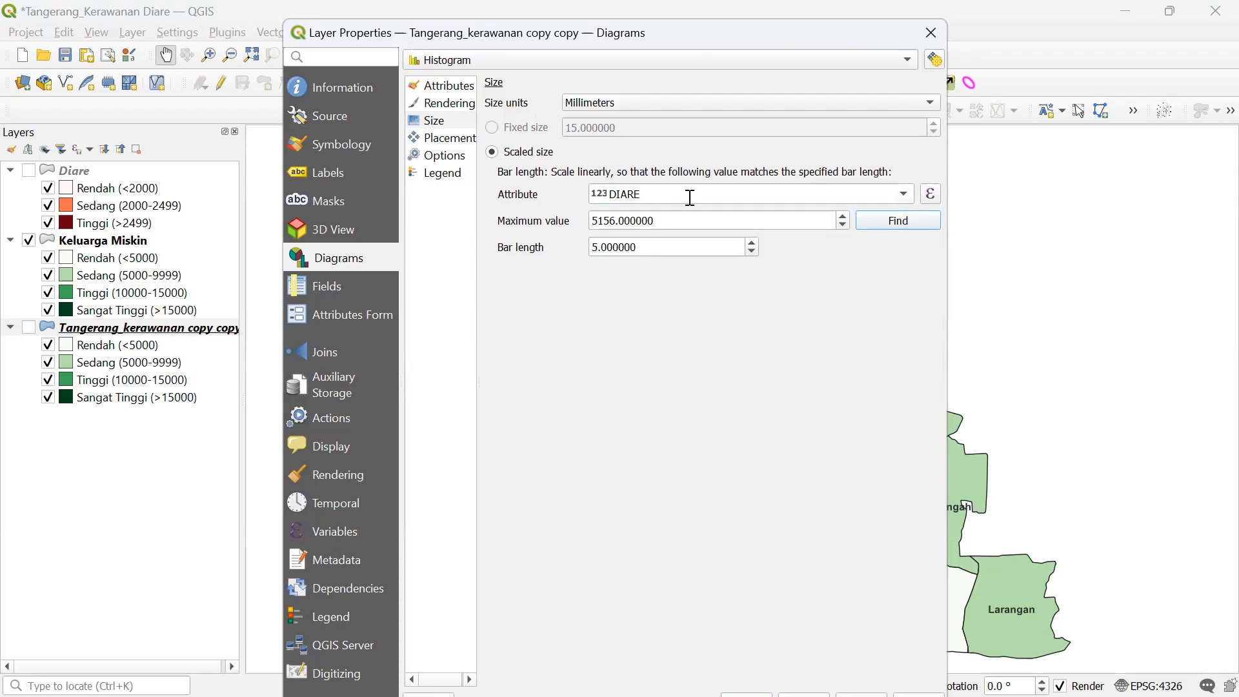
pyautogui.click(463, 140)
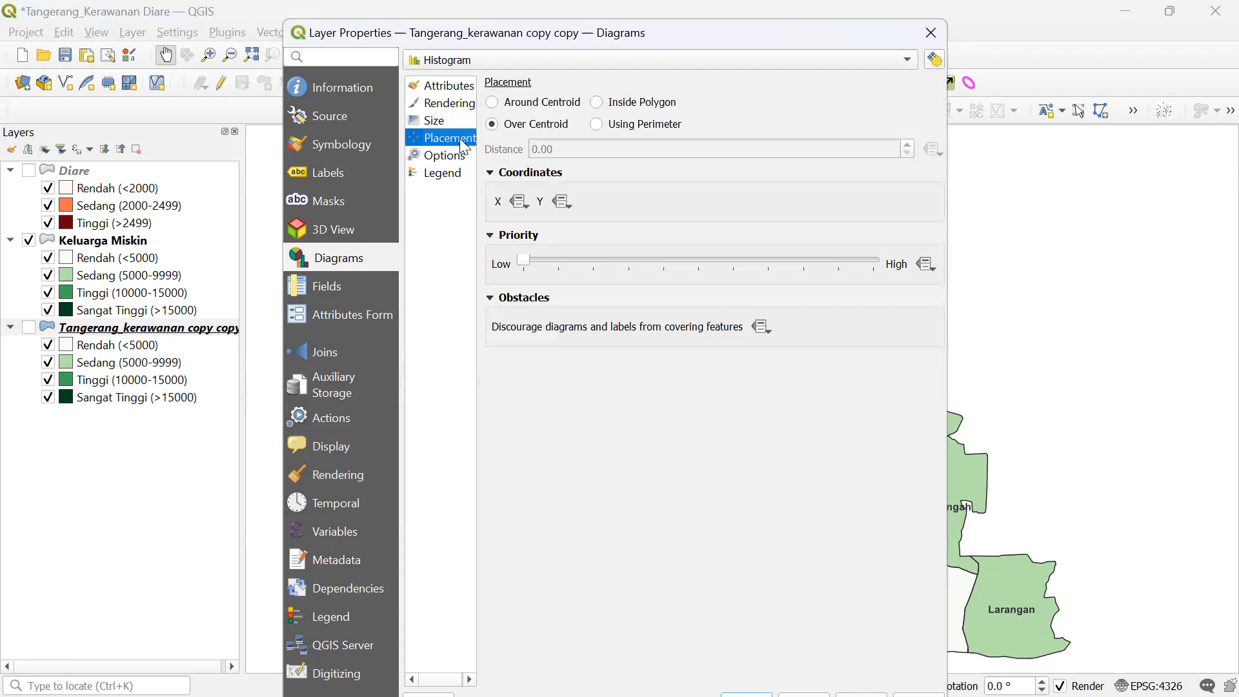
# - Try Around Centroid, Inside Polygon and Perimeter placements, then settle on Over Centroid
pyautogui.click(494, 103)
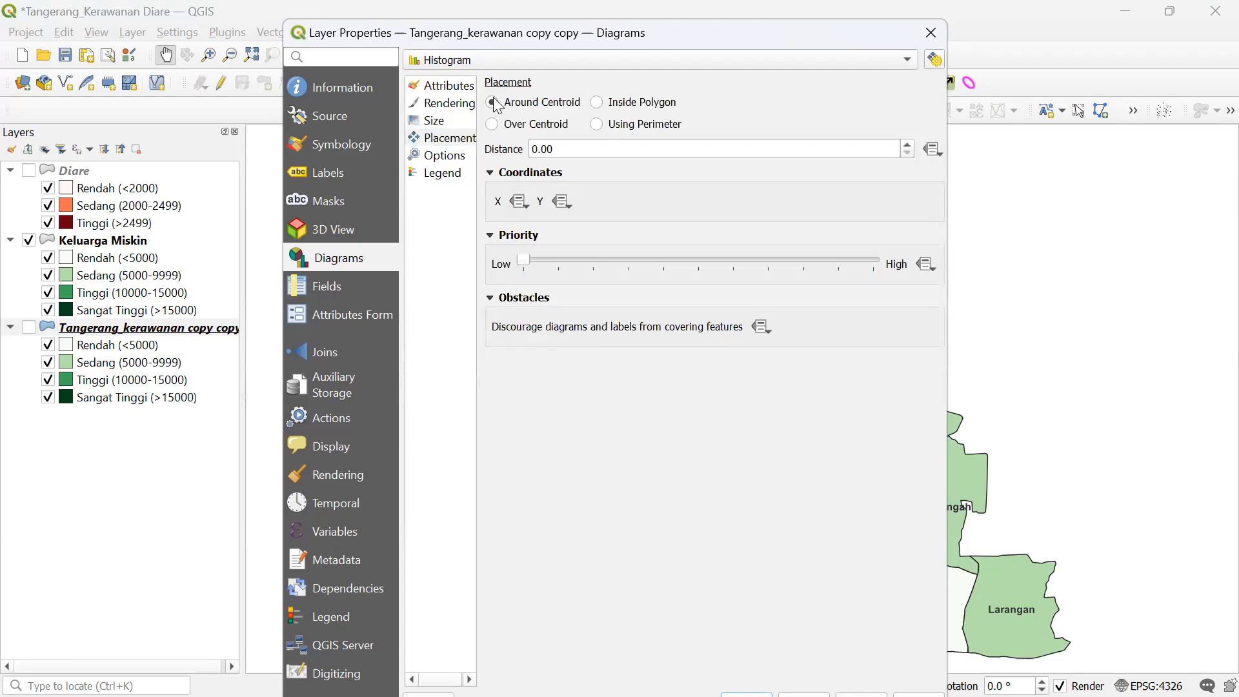
pyautogui.click(494, 124)
pyautogui.click(492, 175)
pyautogui.click(492, 175)
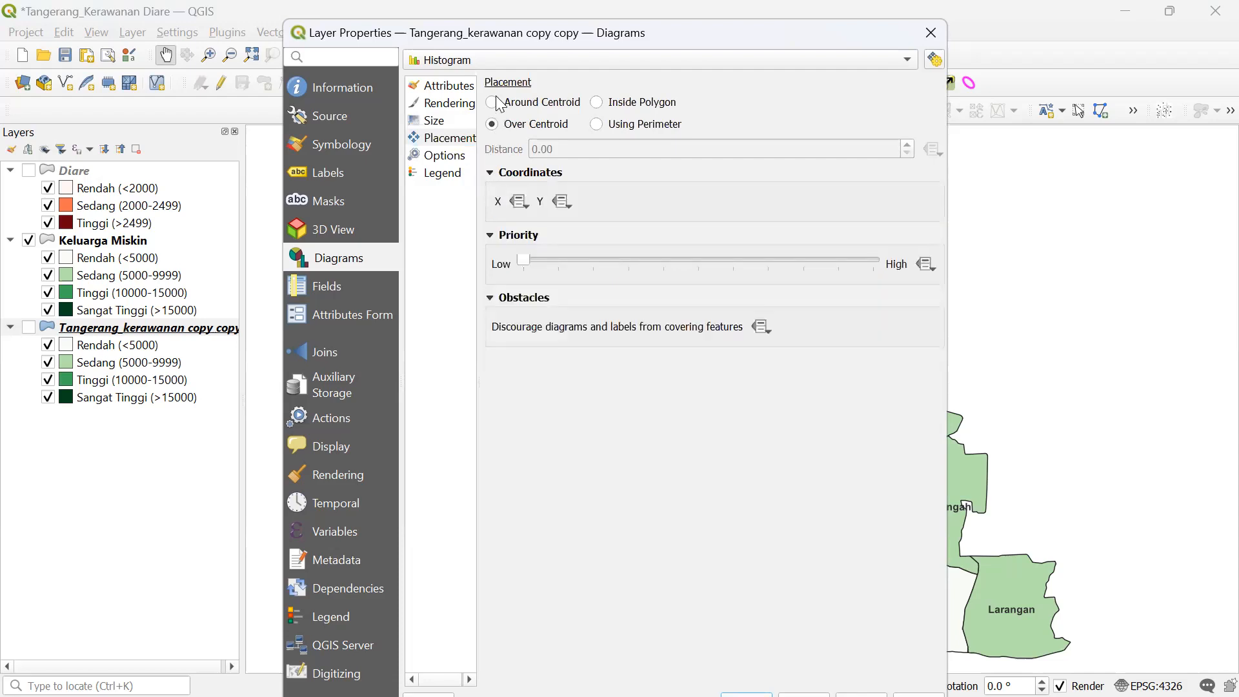
pyautogui.click(499, 100)
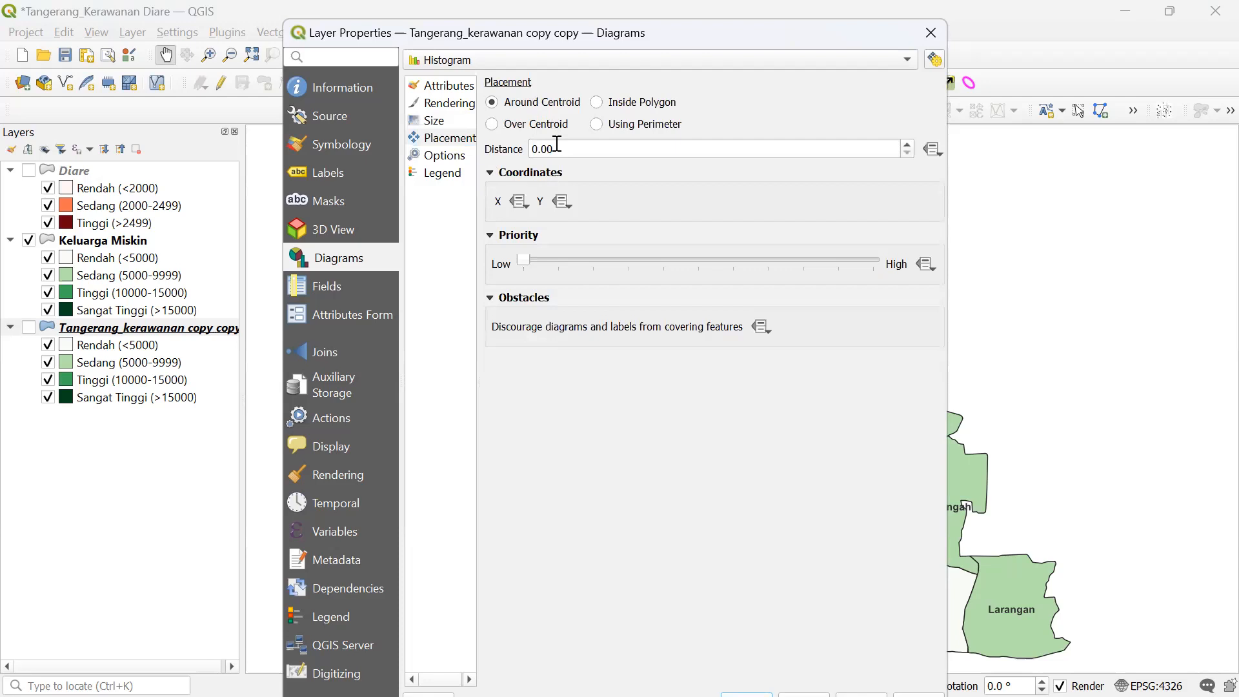
pyautogui.click(492, 127)
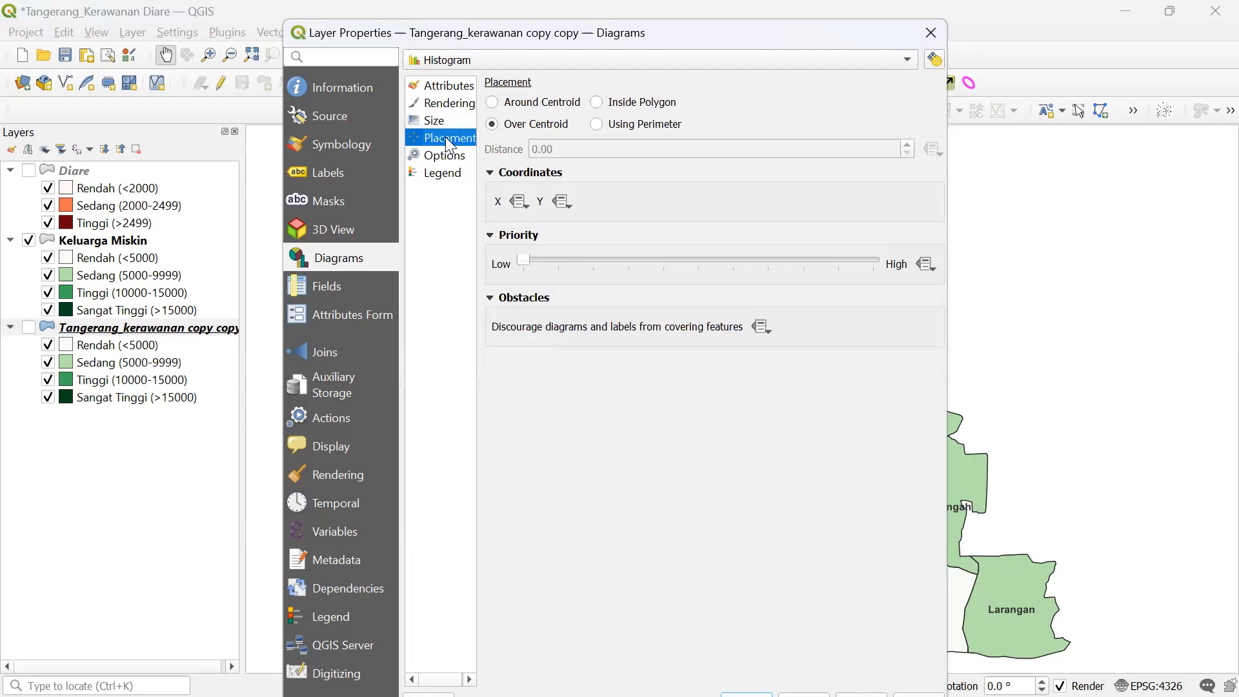
pyautogui.click(617, 127)
pyautogui.click(620, 105)
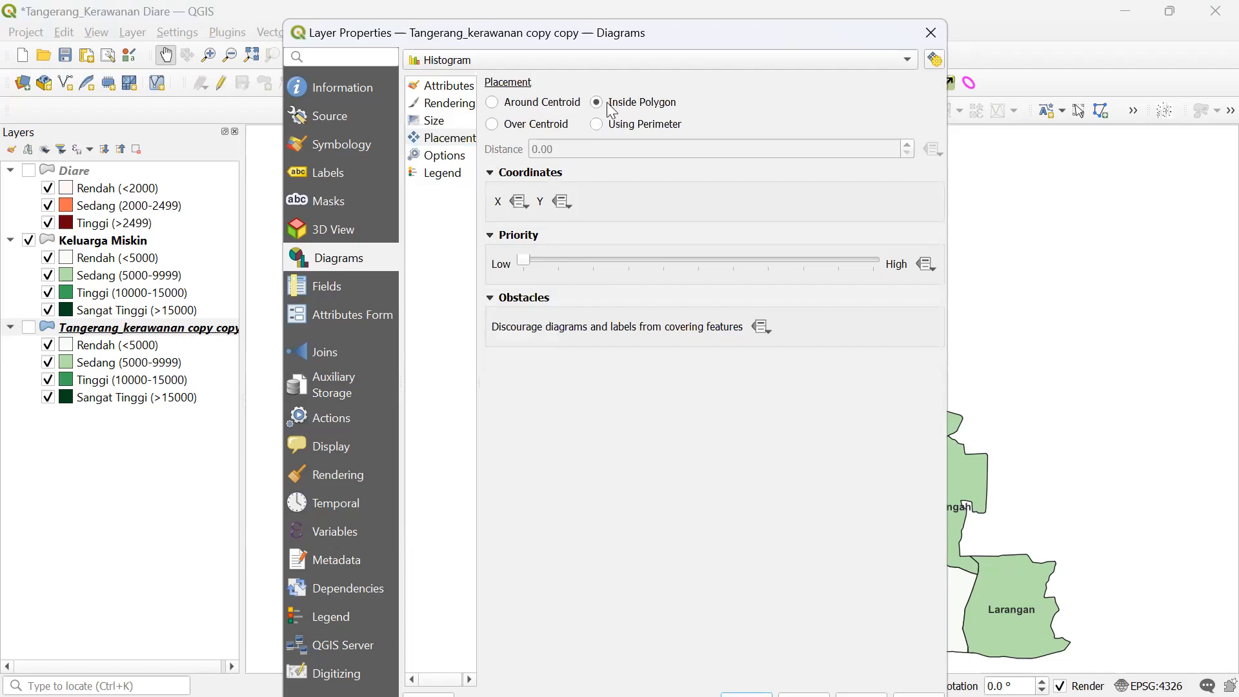
pyautogui.click(559, 108)
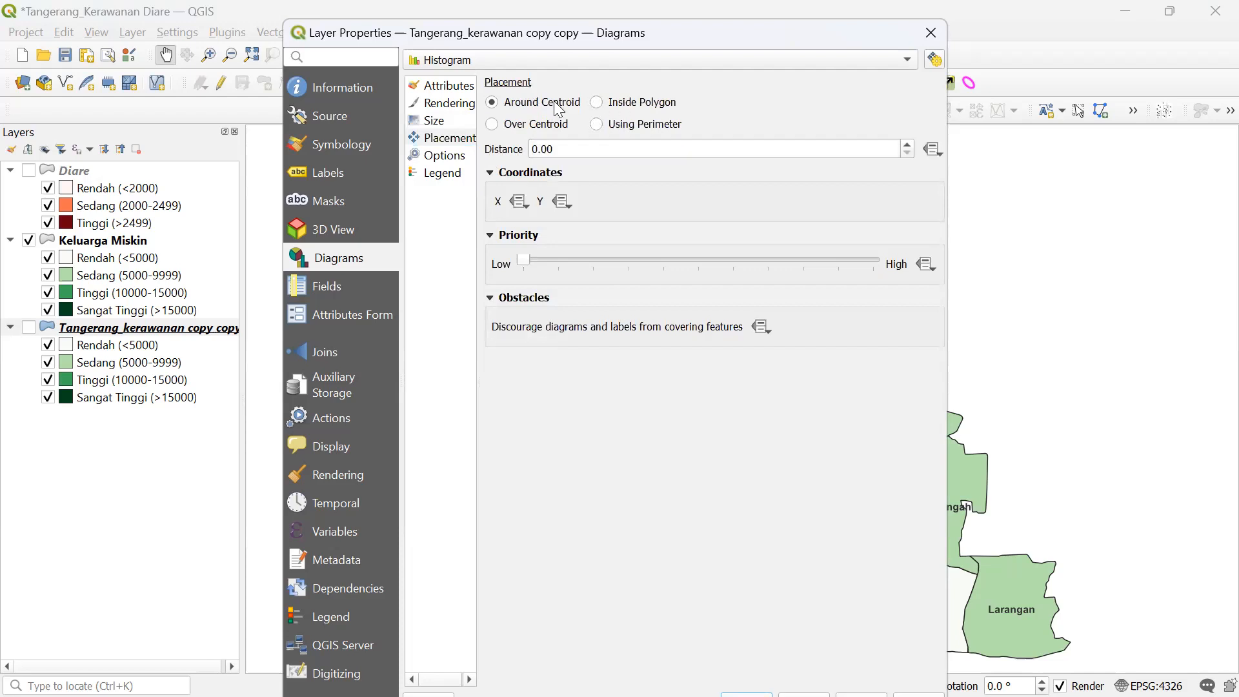
pyautogui.click(544, 127)
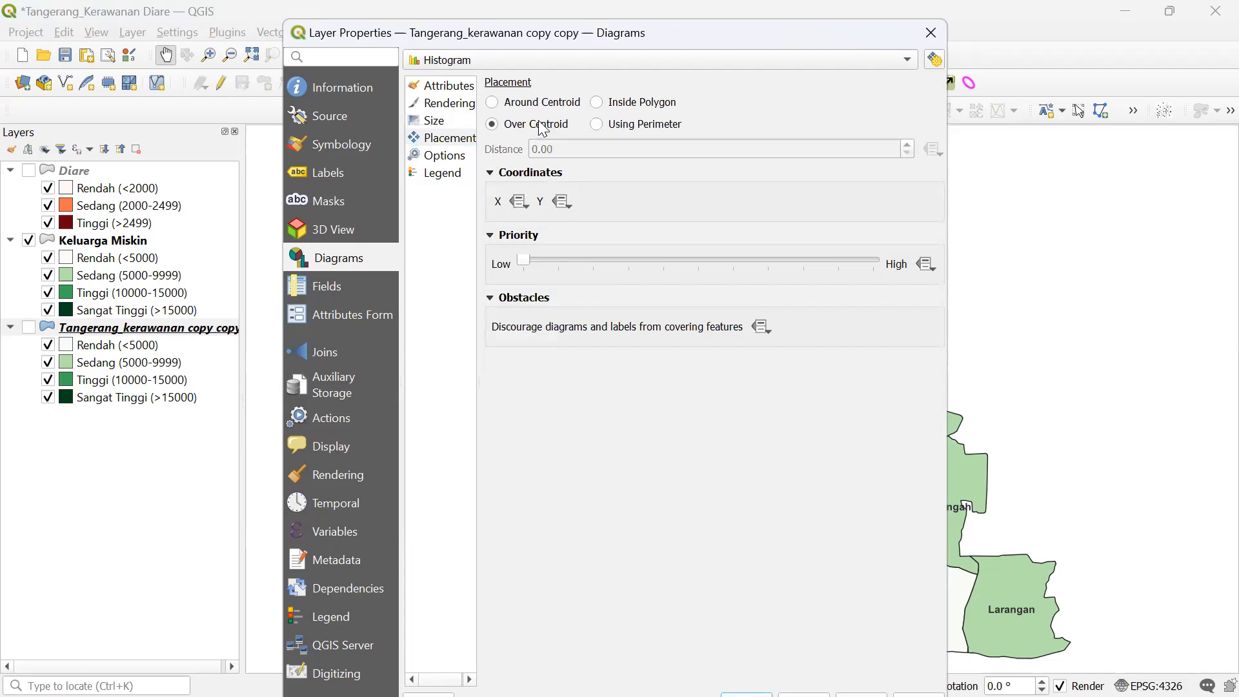
# - Review the diagram's Options and Legend pages, then go back to Attributes
pyautogui.click(436, 160)
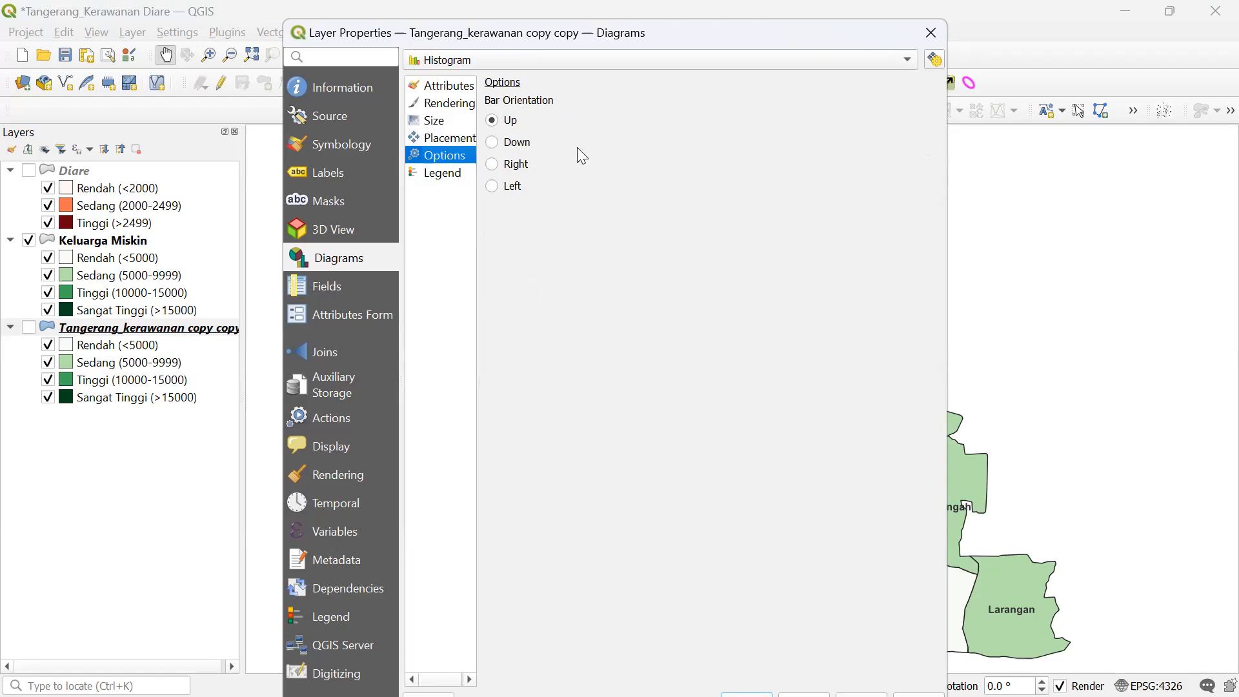
pyautogui.click(444, 173)
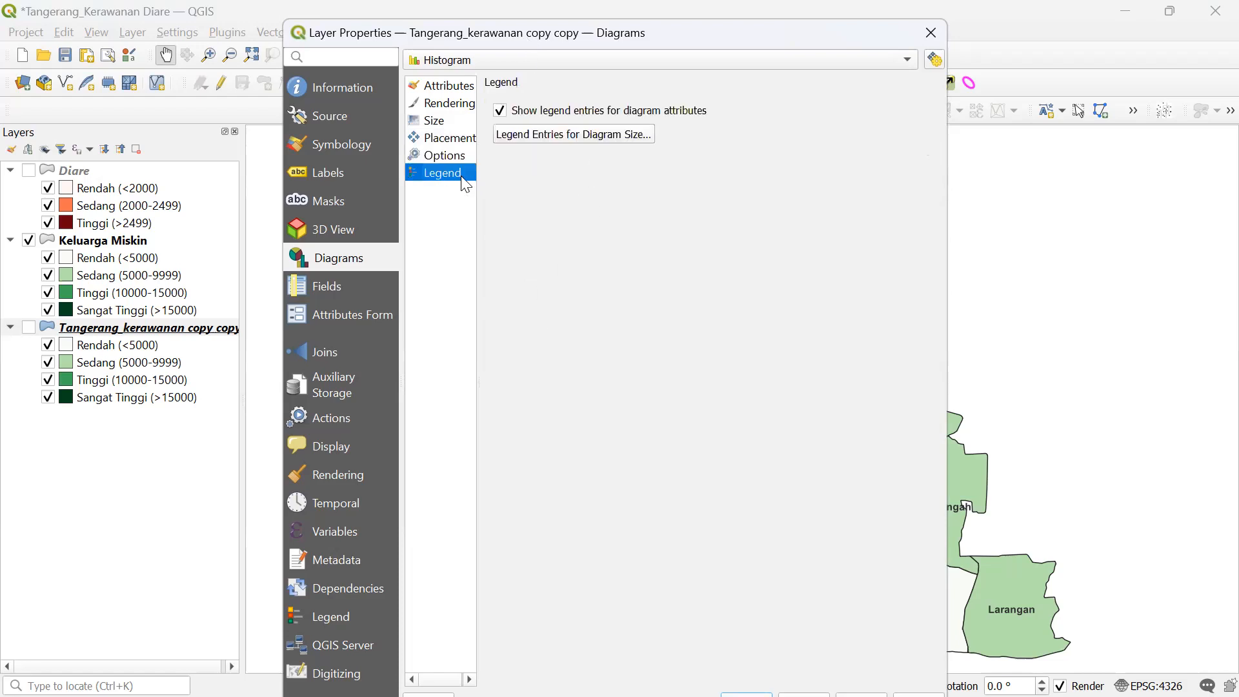
pyautogui.click(448, 152)
pyautogui.click(448, 86)
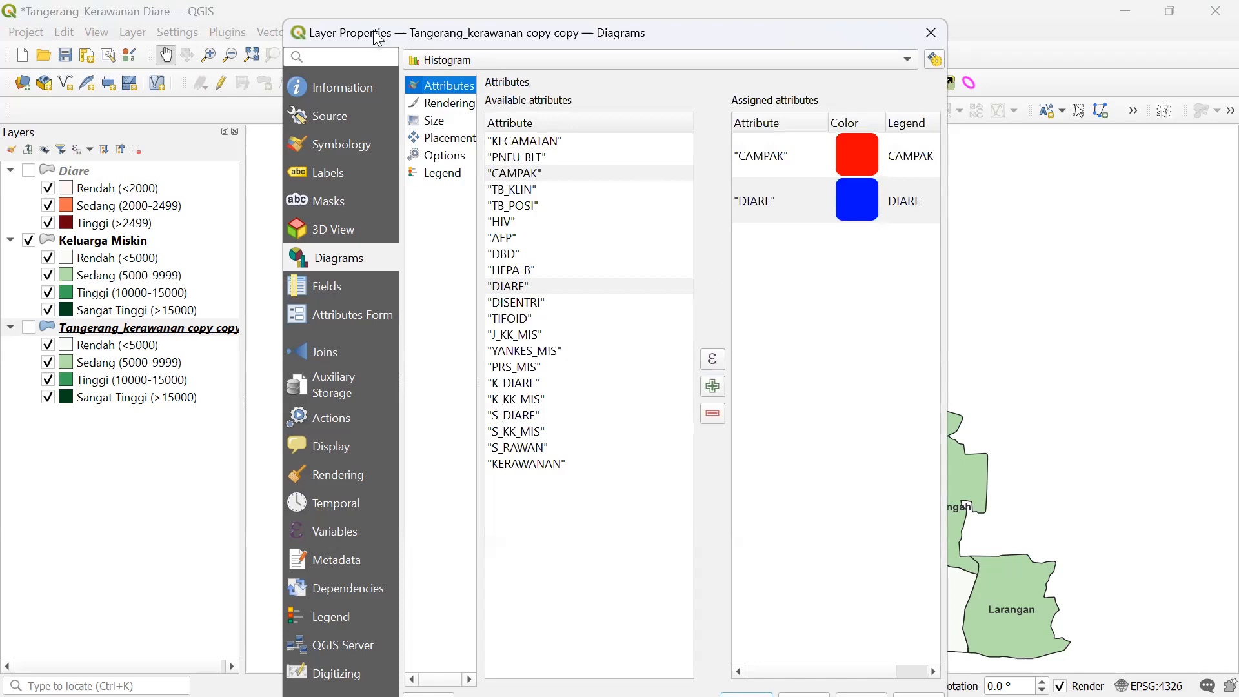
# - Apply the CAMPAK and DIARE histogram to the layer, then go to Symbology
pyautogui.moveTo(386, 31); pyautogui.dragTo(334, 13)
pyautogui.click(810, 684)
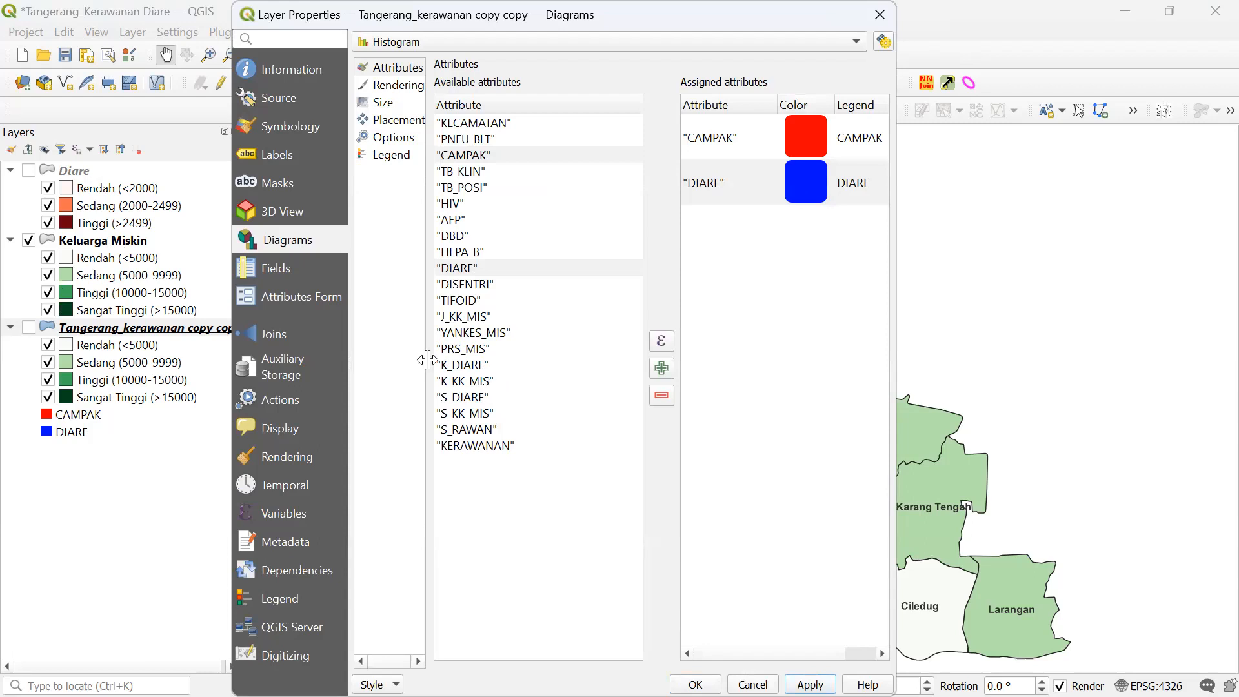
pyautogui.click(286, 129)
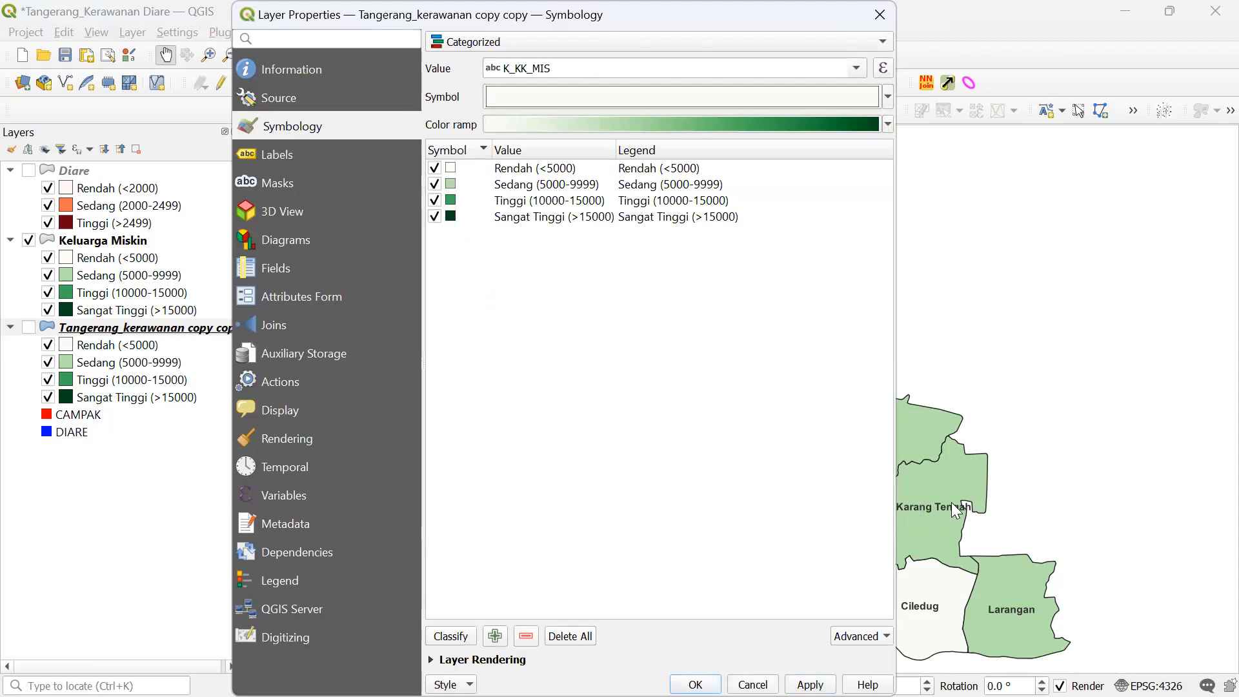
# - Switch the layer's renderer from categorized K_KK_MIS to Single Symbol
pyautogui.click(490, 42)
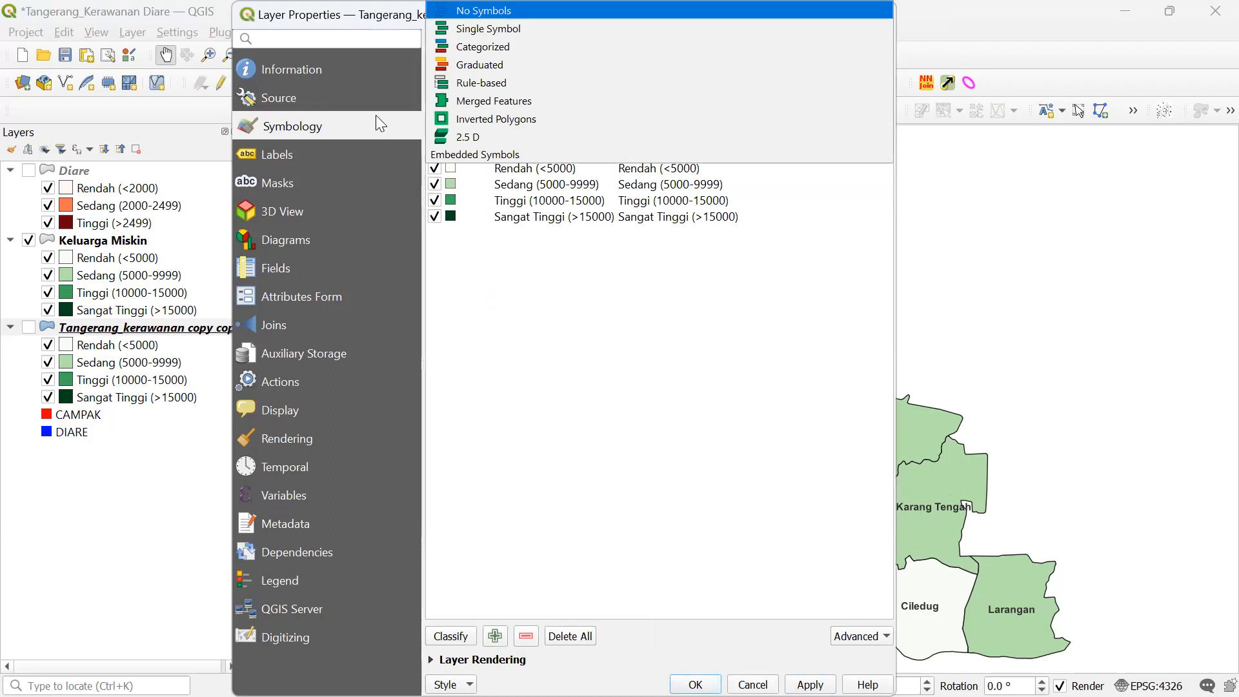
pyautogui.click(316, 153)
pyautogui.click(338, 129)
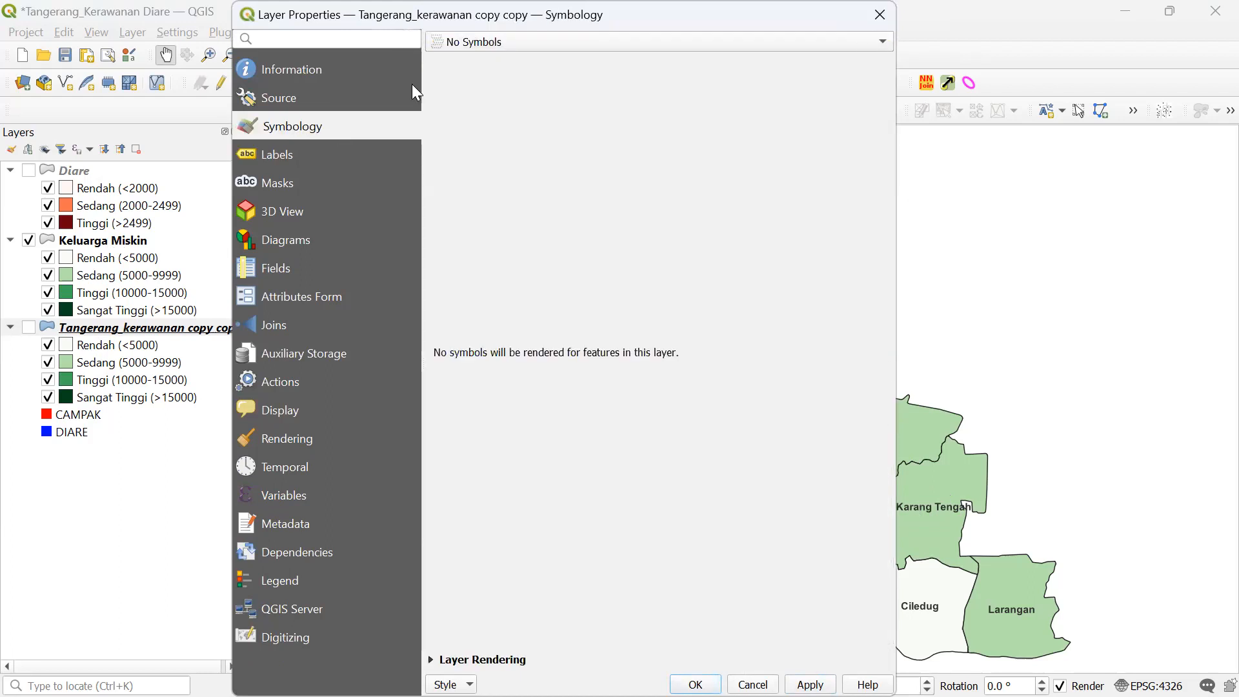
pyautogui.click(518, 44)
pyautogui.click(523, 67)
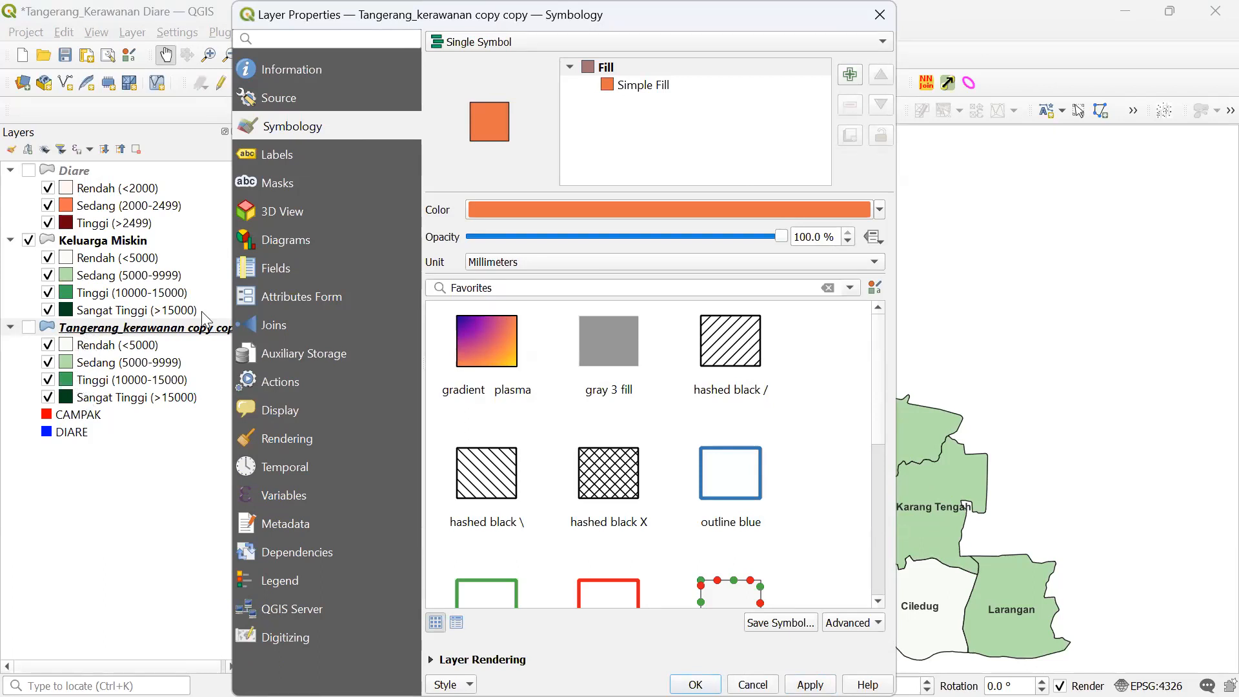
# - Give the single symbol a white fill from Recent colors, apply, and click OK
pyautogui.click(882, 210)
pyautogui.click(881, 210)
pyautogui.click(700, 217)
pyautogui.click(981, 226)
pyautogui.click(881, 210)
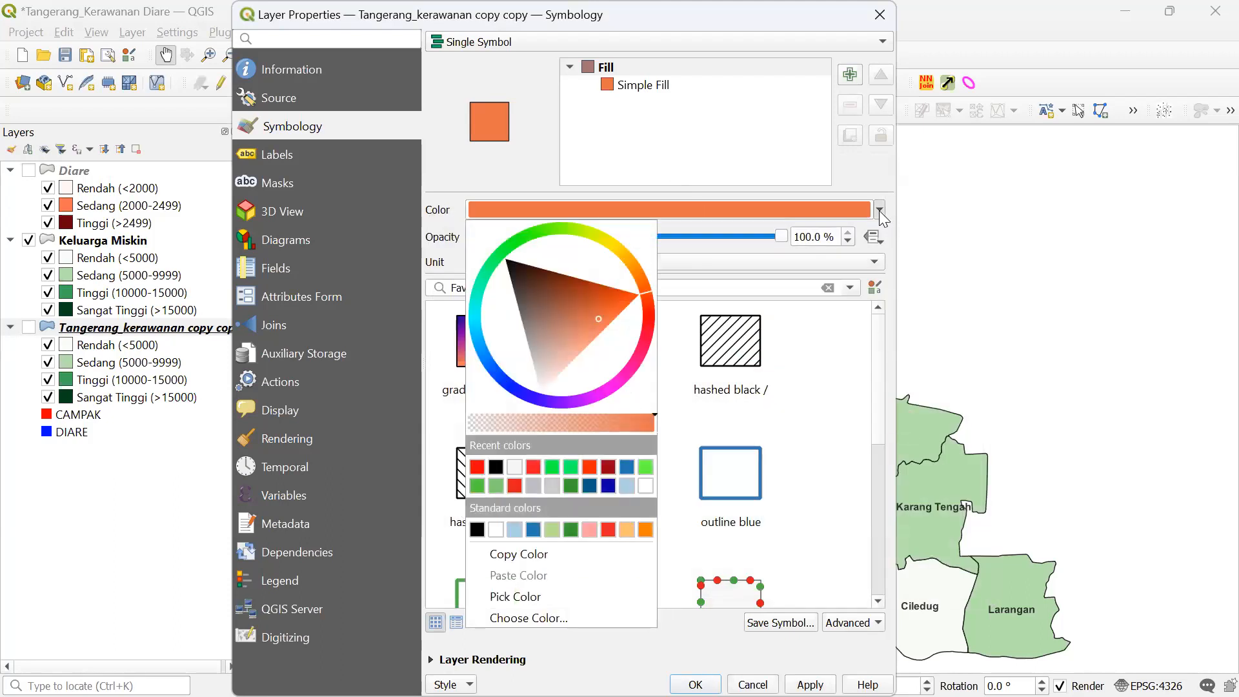
pyautogui.click(516, 466)
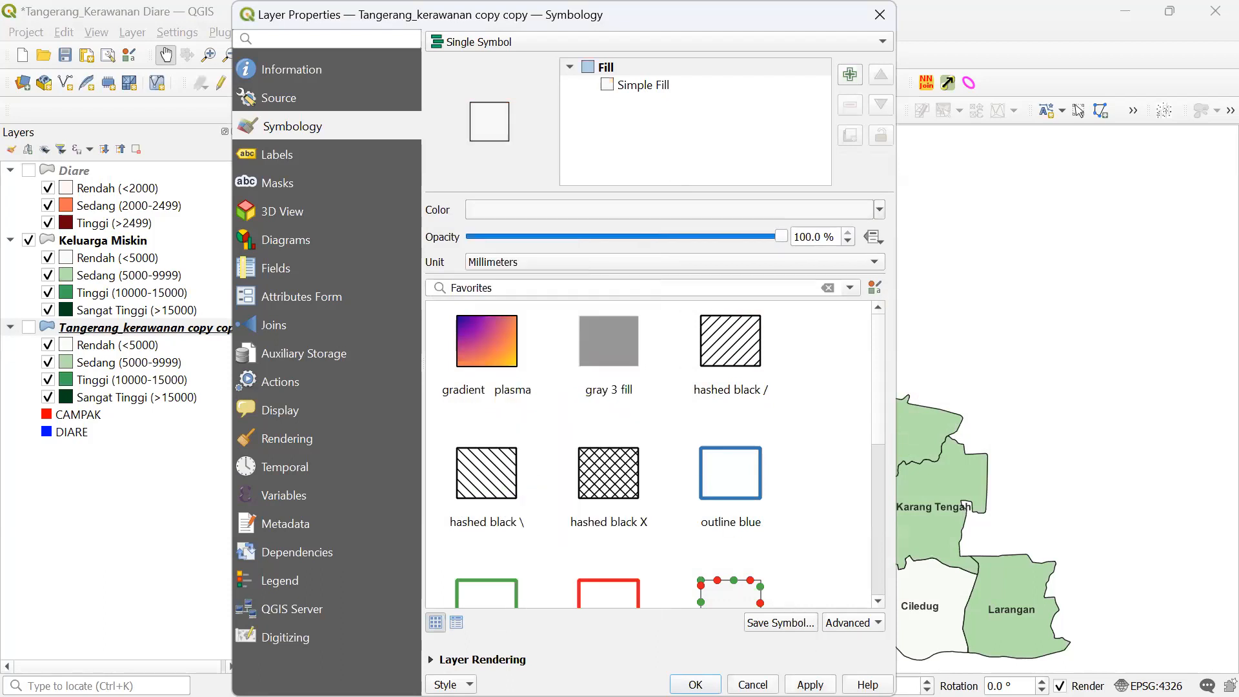
pyautogui.click(810, 685)
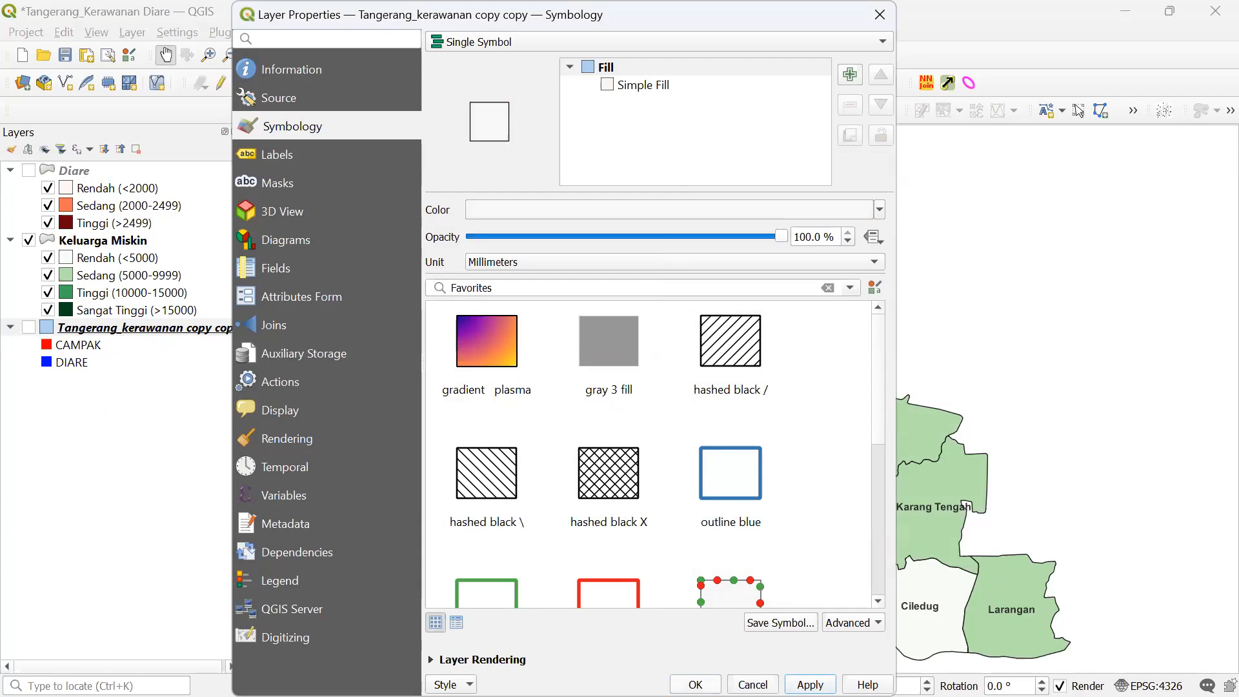
pyautogui.click(695, 684)
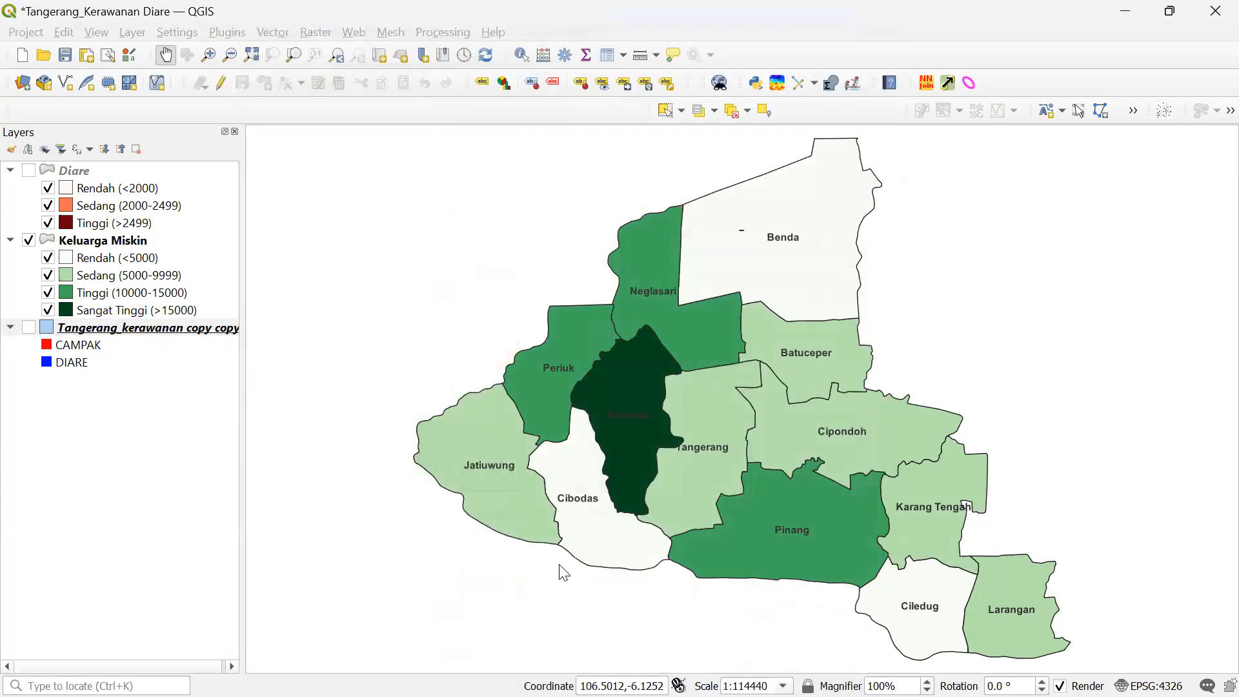
# - Hide Keluarga Miskin, show the copied layer's bar charts, and open that layer's properties
pyautogui.click(28, 240)
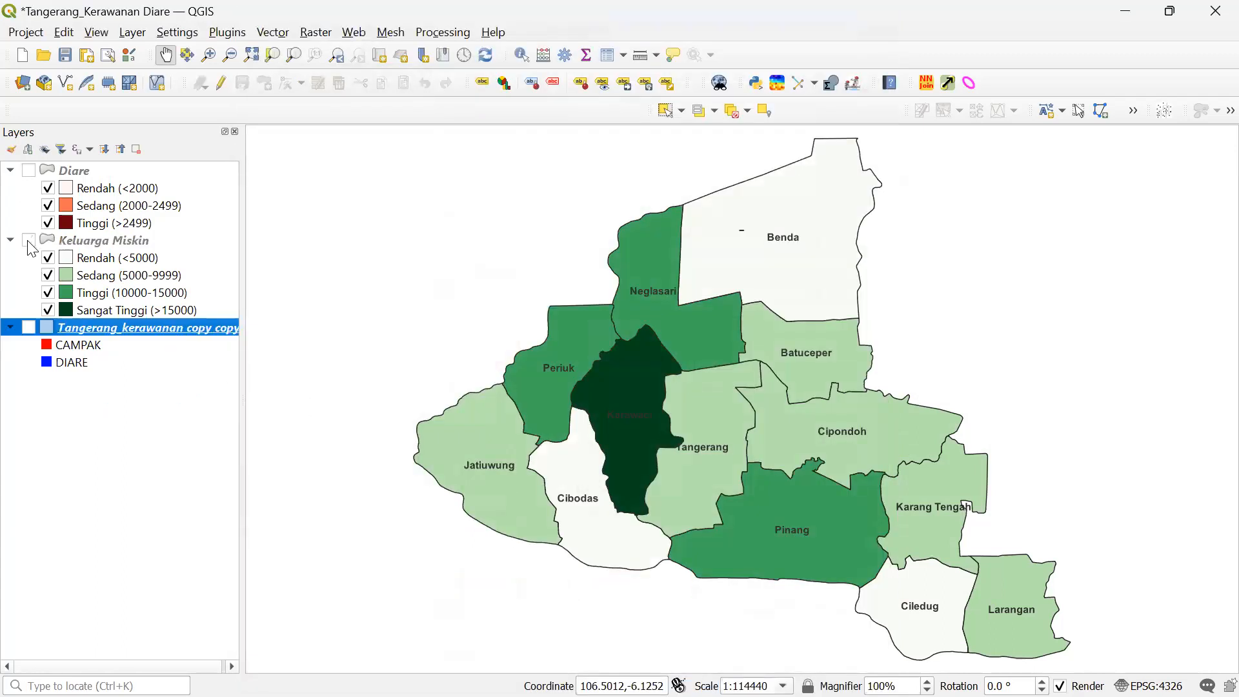
pyautogui.click(28, 327)
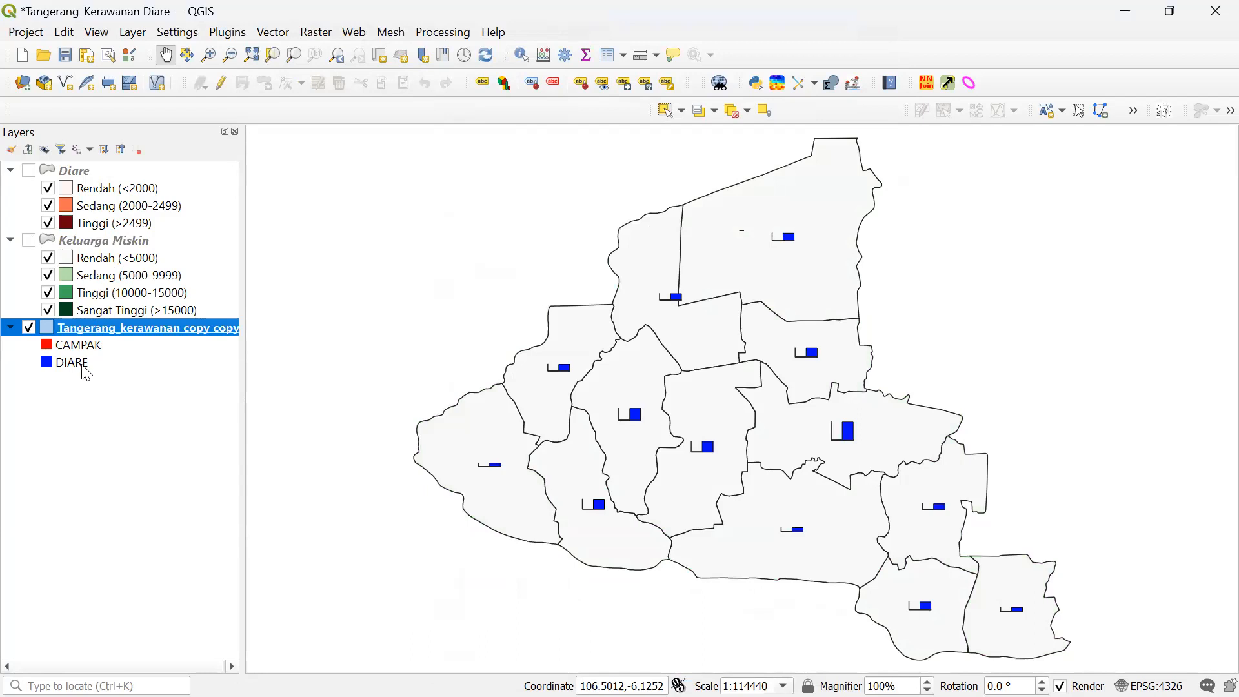
pyautogui.rightClick(147, 330)
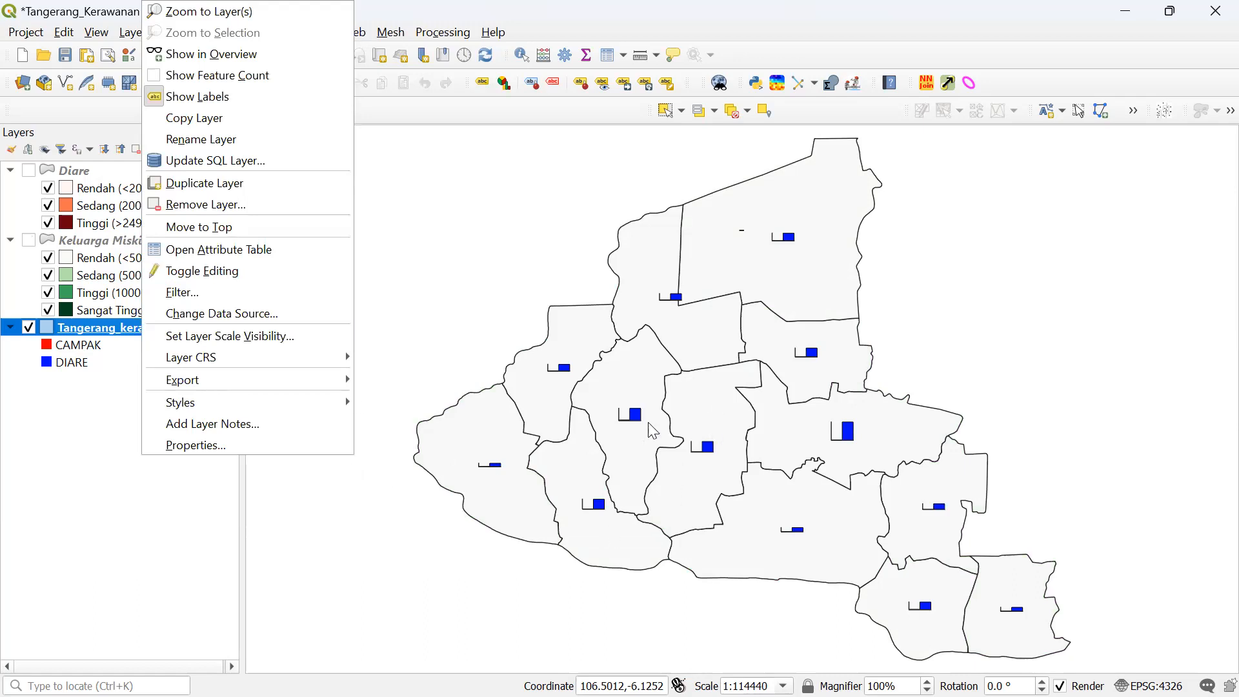
pyautogui.click(264, 444)
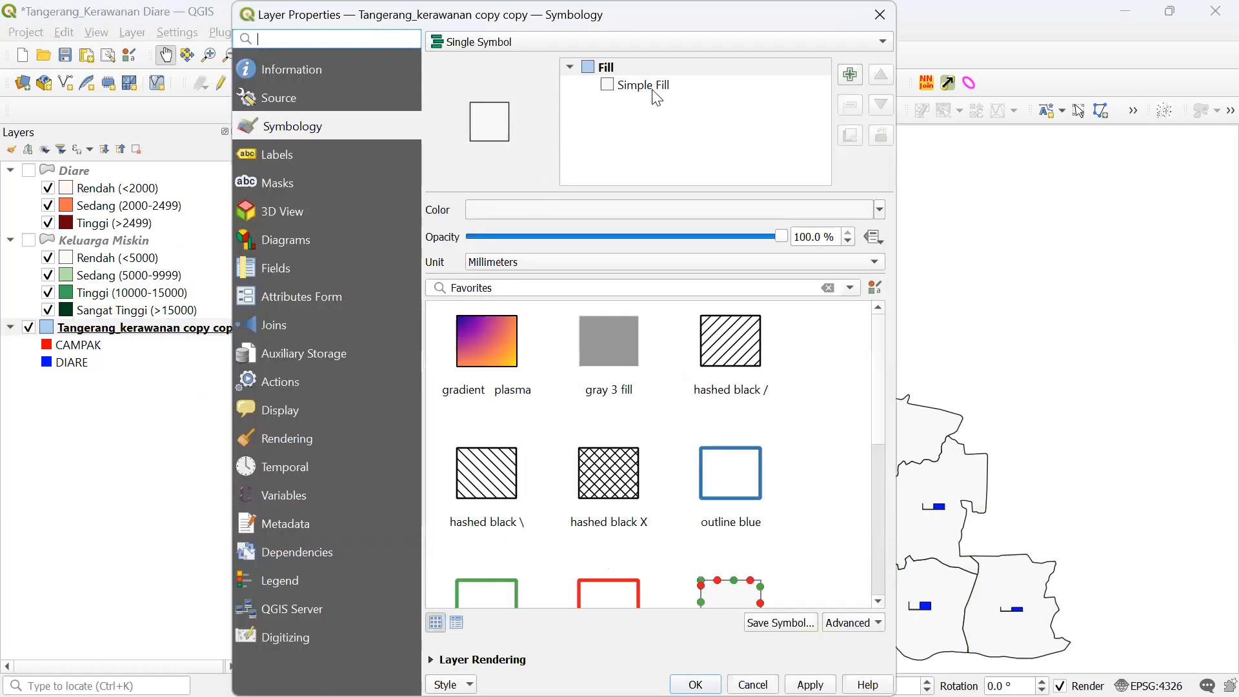
# - In Diagrams > Size, apply a bar length of 10 and then 20
pyautogui.click(348, 239)
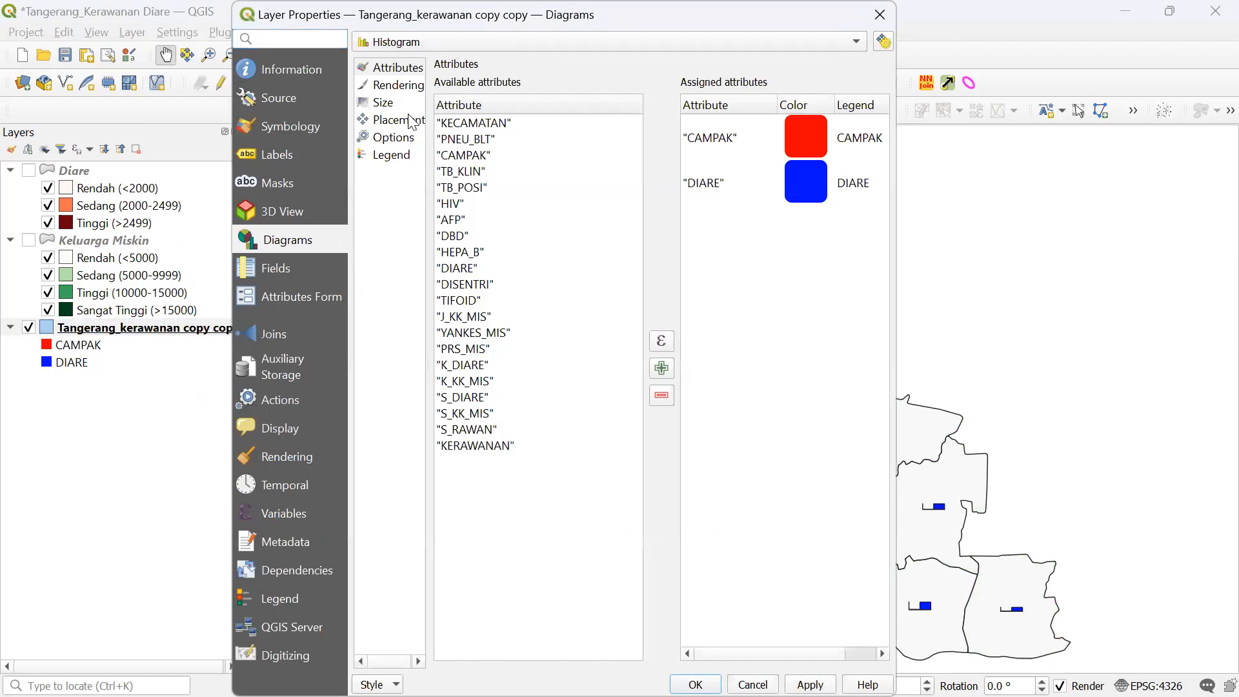
pyautogui.click(383, 103)
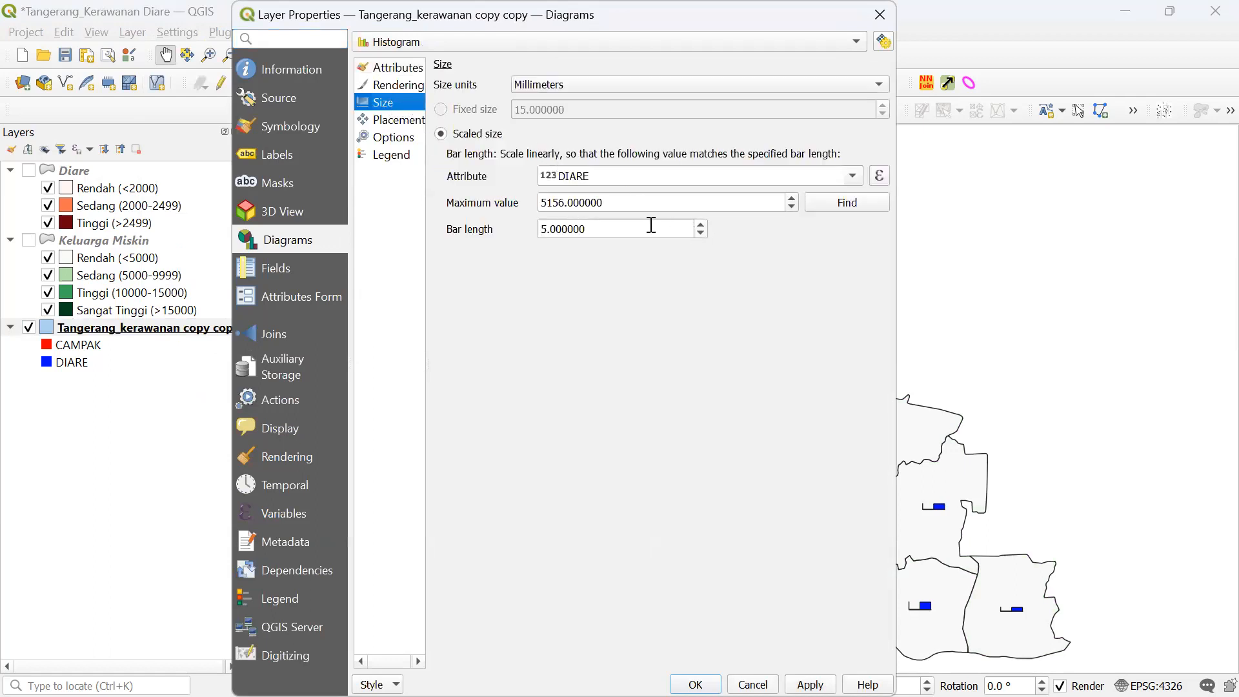
pyautogui.moveTo(651, 225); pyautogui.dragTo(511, 223)
pyautogui.write('10')
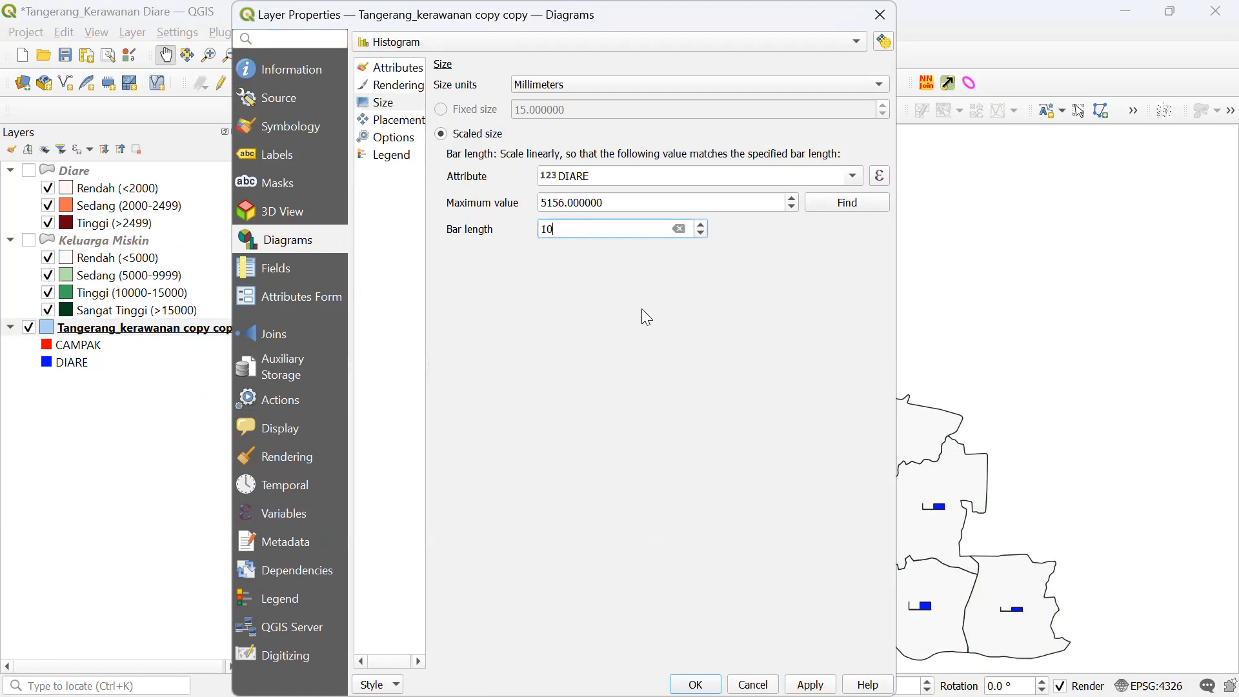
pyautogui.click(810, 684)
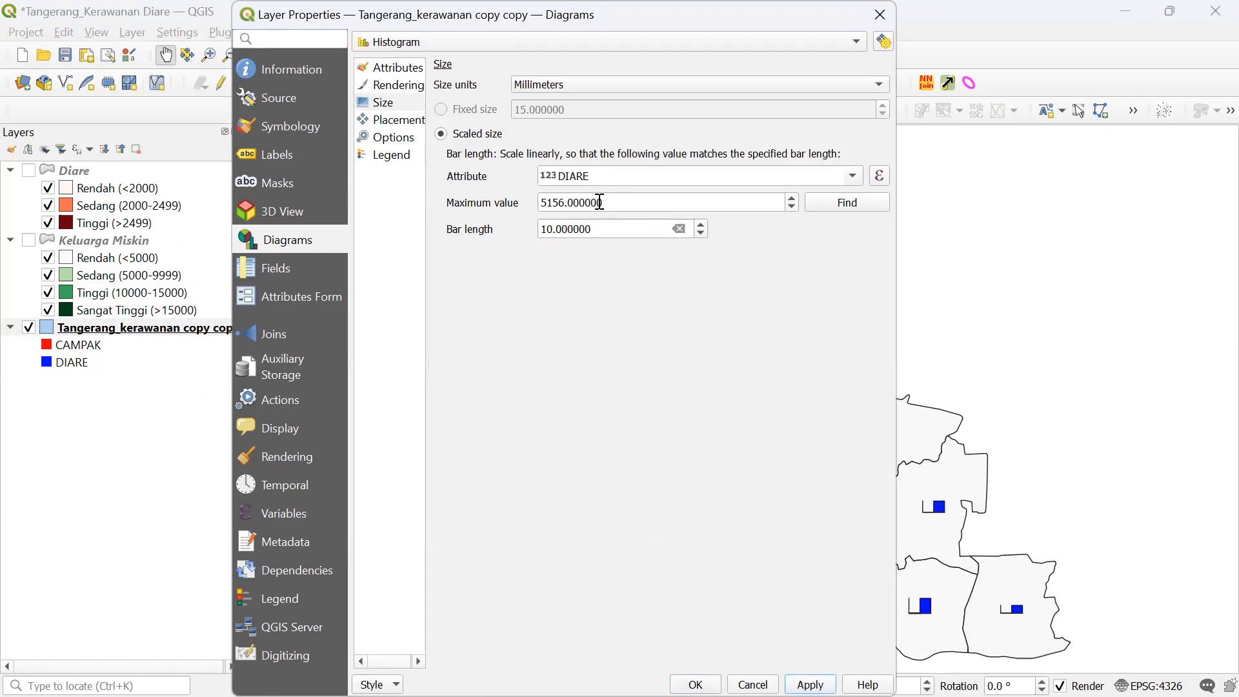
pyautogui.moveTo(602, 229); pyautogui.dragTo(429, 217)
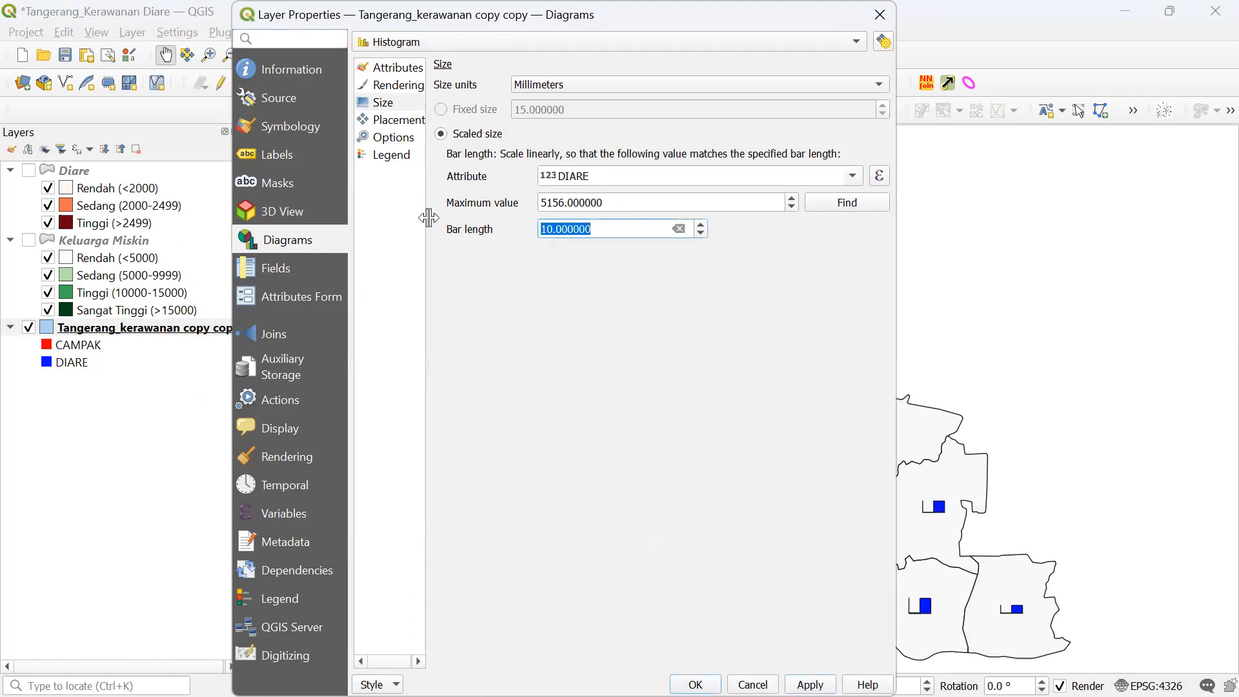
pyautogui.write('20')
pyautogui.click(810, 684)
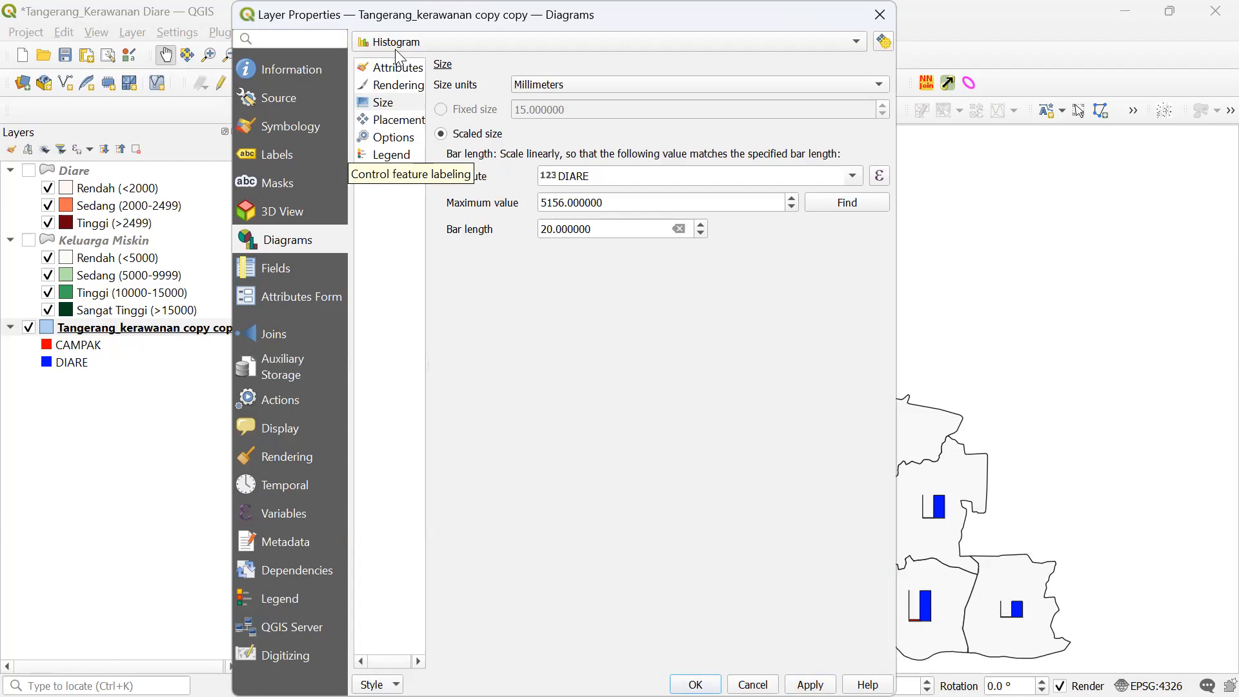
# - Compare a 30 mm bar length on the map, then settle back on 20 mm
pyautogui.moveTo(394, 16); pyautogui.dragTo(210, 84)
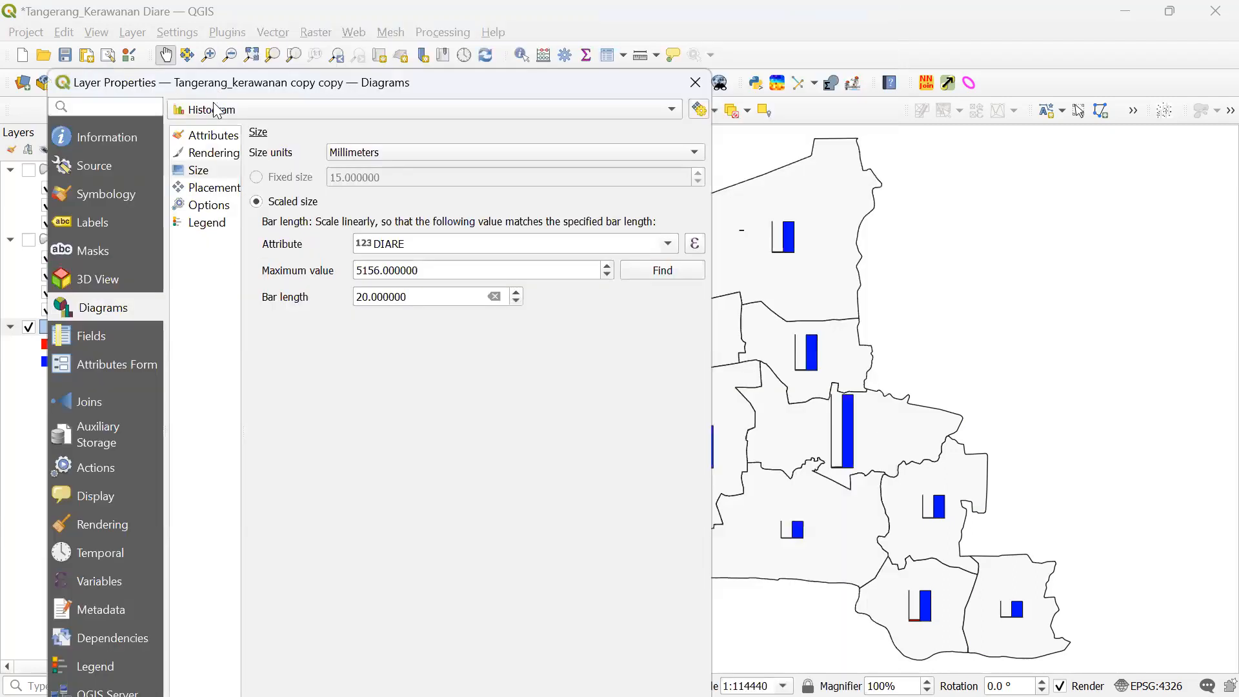
pyautogui.doubleClick(429, 298)
pyautogui.write('30')
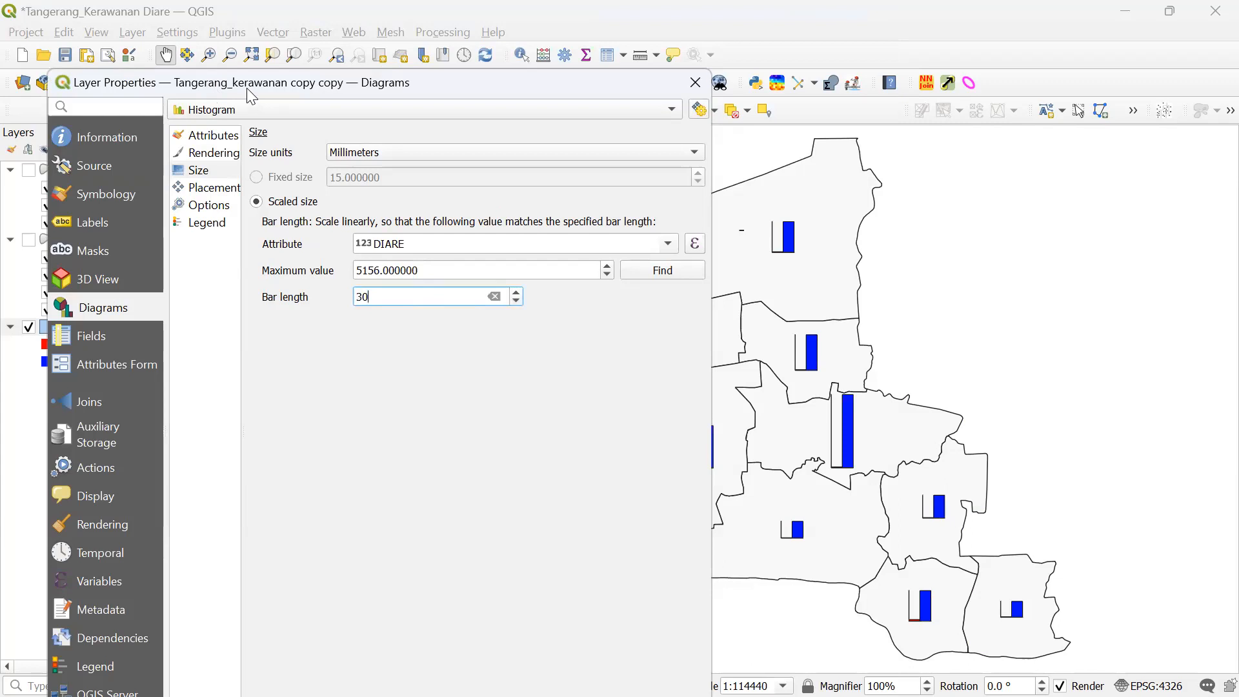
pyautogui.moveTo(251, 97); pyautogui.dragTo(208, 29)
pyautogui.click(582, 684)
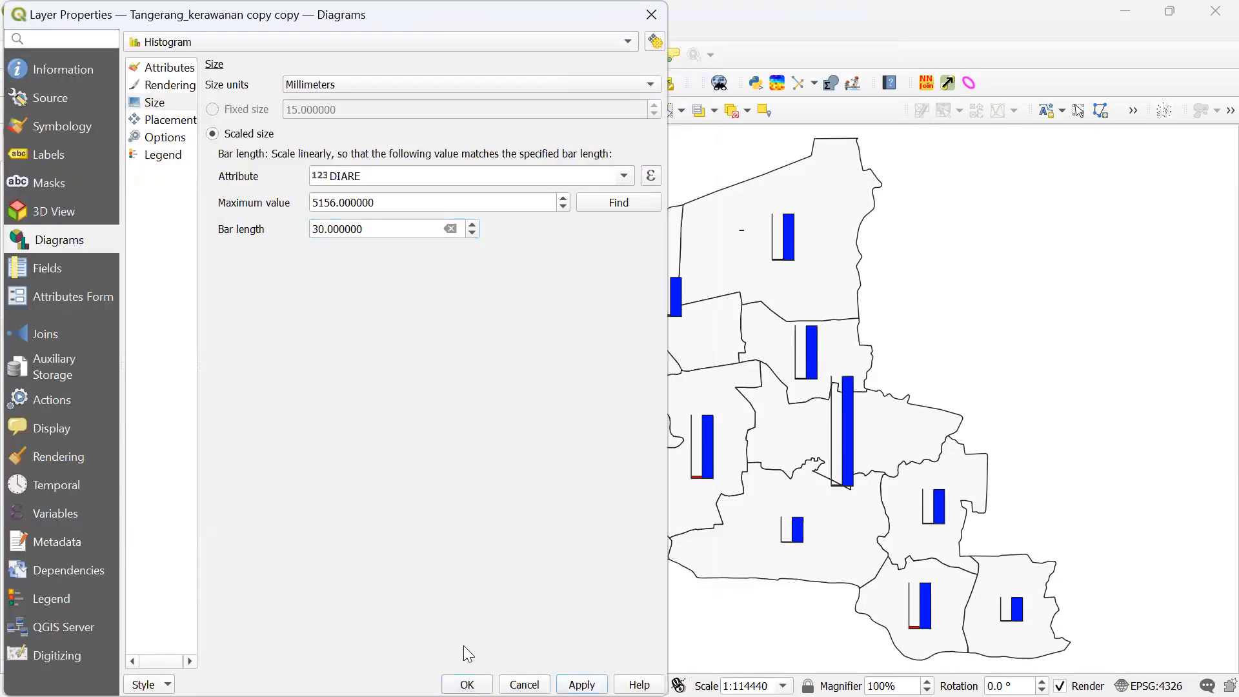
pyautogui.doubleClick(384, 227)
pyautogui.write('20')
pyautogui.click(576, 682)
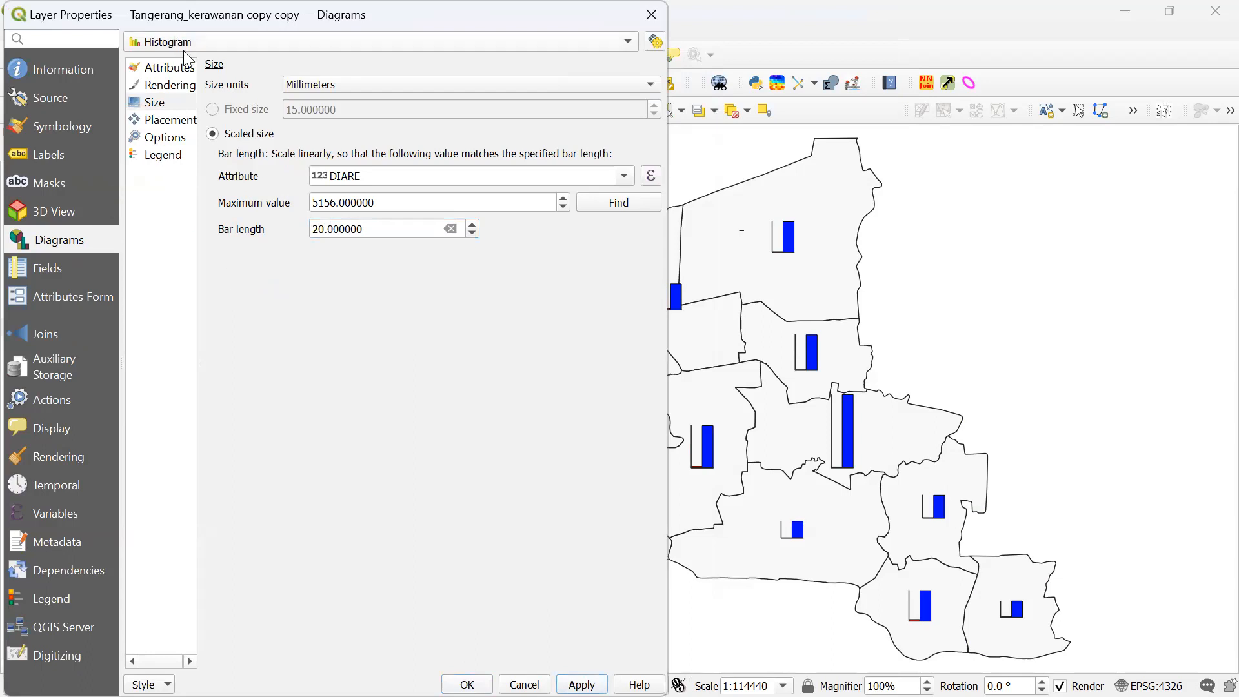
# - In Diagrams > Attributes, remove the CAMPAK series and add PNEU_BLT
pyautogui.click(171, 69)
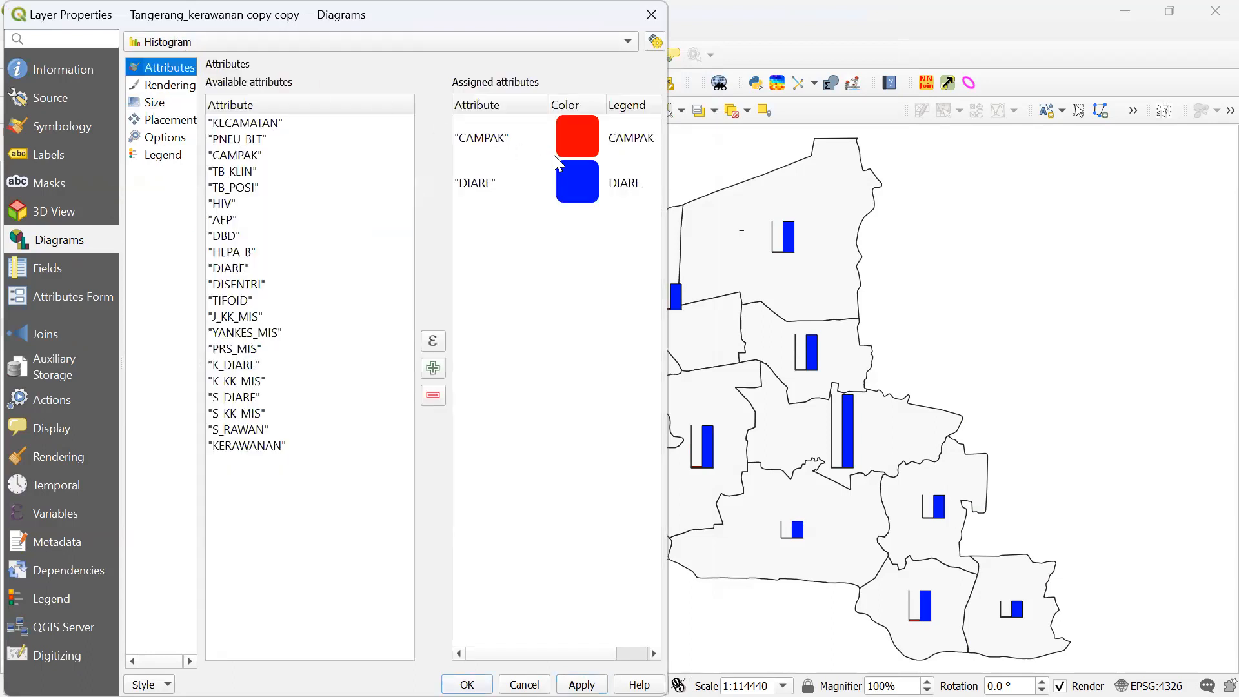
pyautogui.click(580, 136)
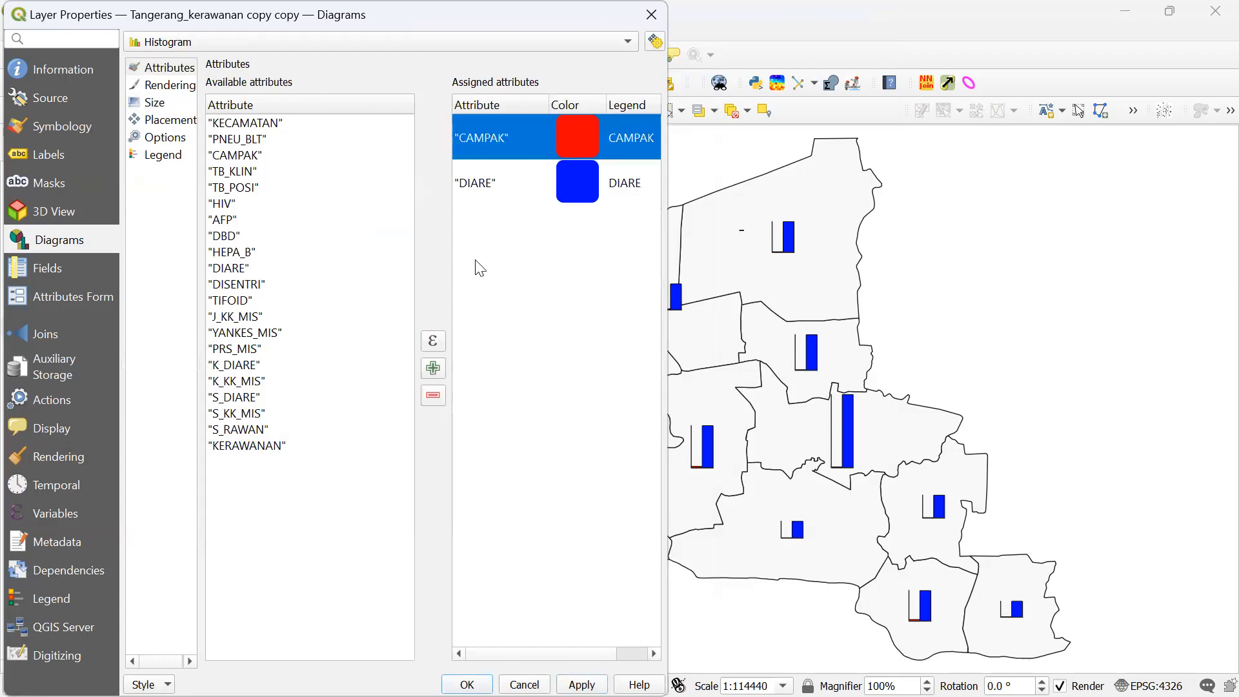
pyautogui.click(433, 396)
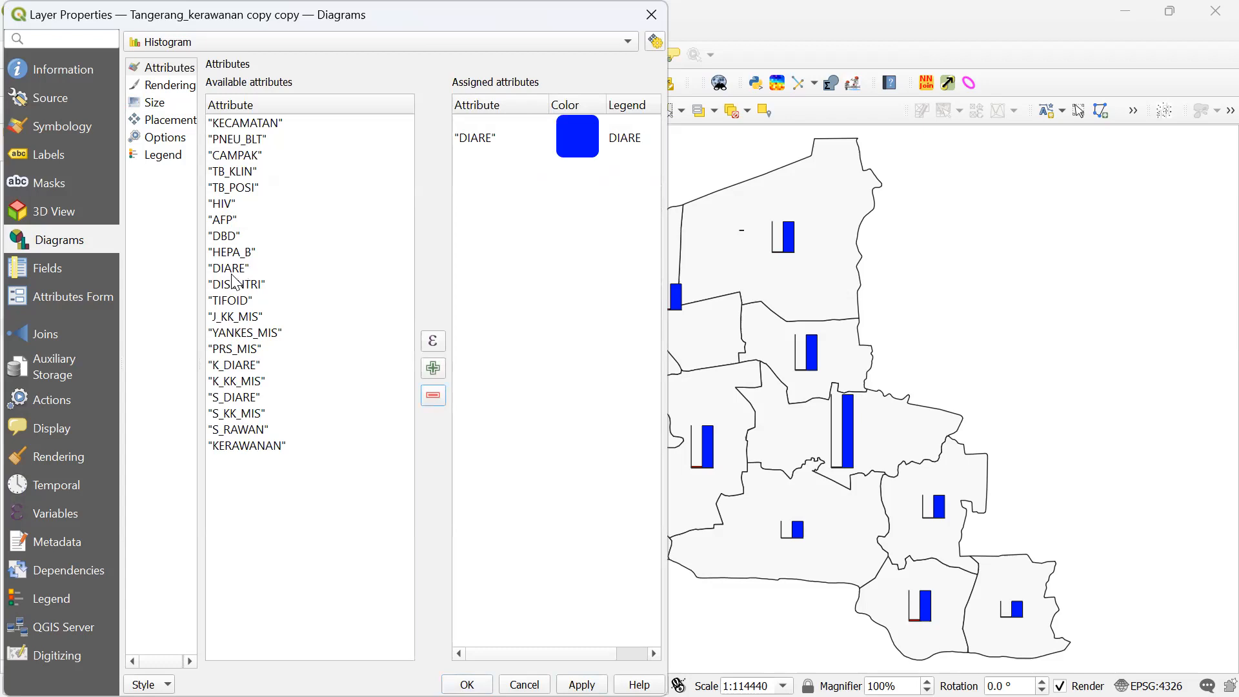
pyautogui.click(222, 138)
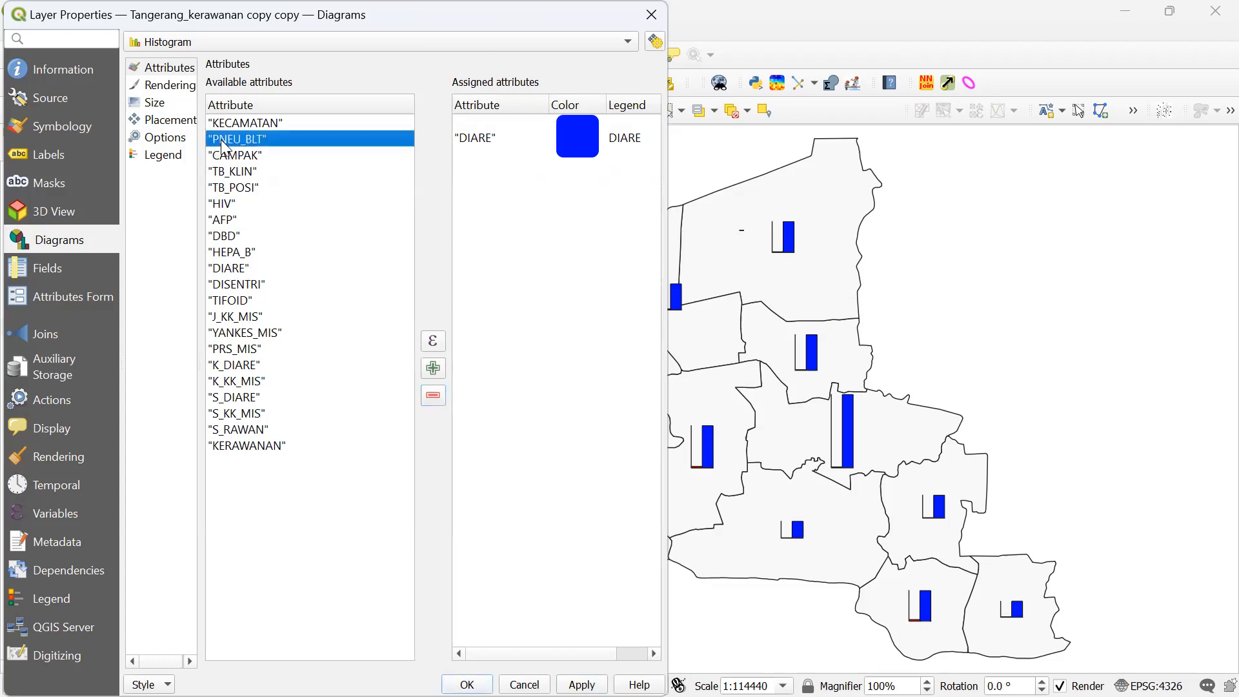
pyautogui.click(433, 367)
# - Colour the PNEU_BLT series red, apply it, and close the layer properties with OK
pyautogui.doubleClick(579, 186)
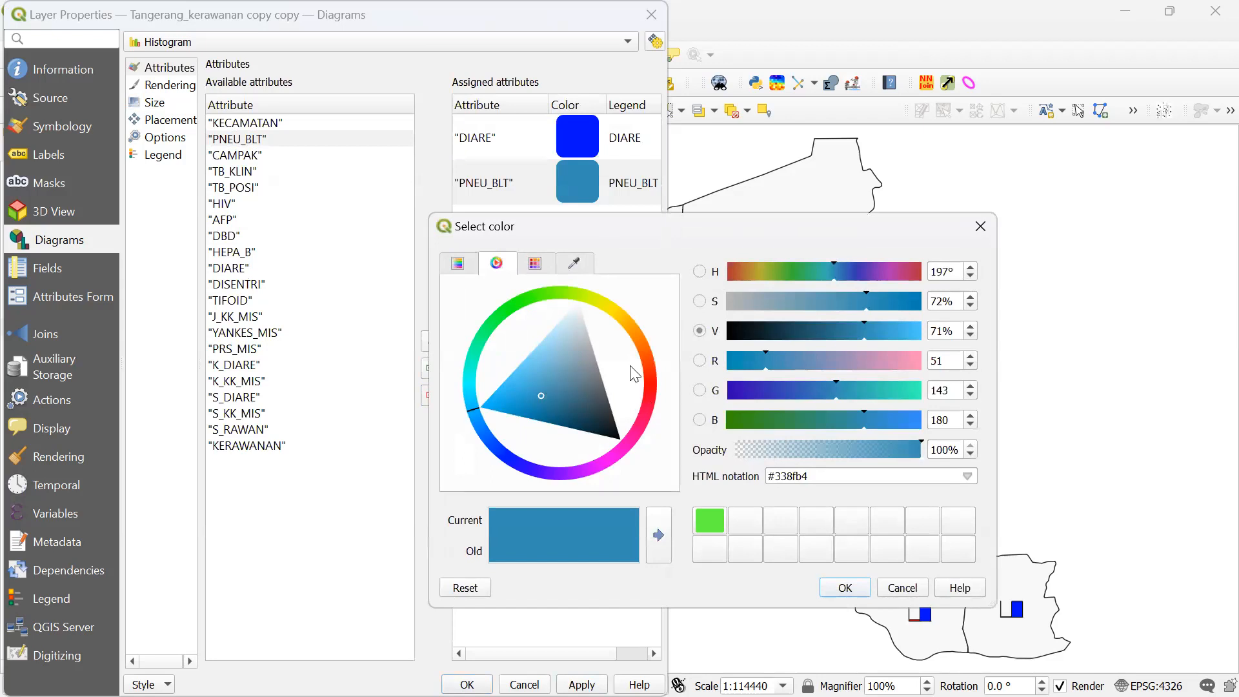
pyautogui.click(650, 373)
pyautogui.moveTo(582, 373); pyautogui.dragTo(675, 373)
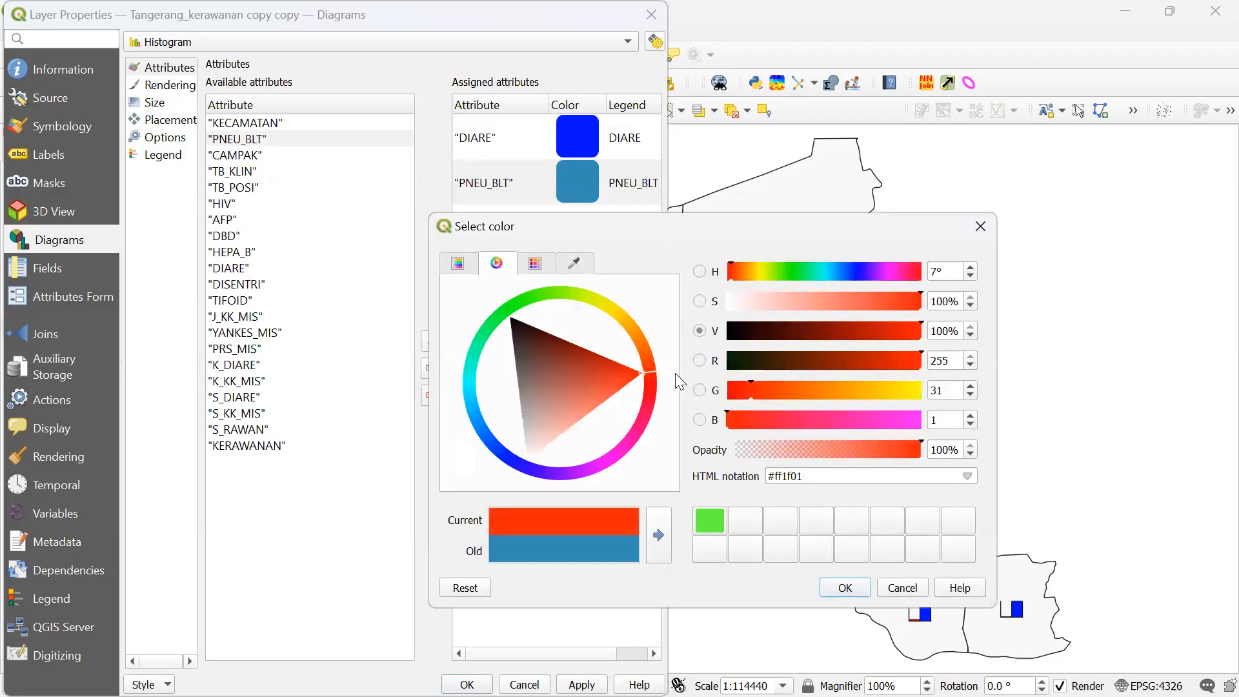
pyautogui.click(844, 588)
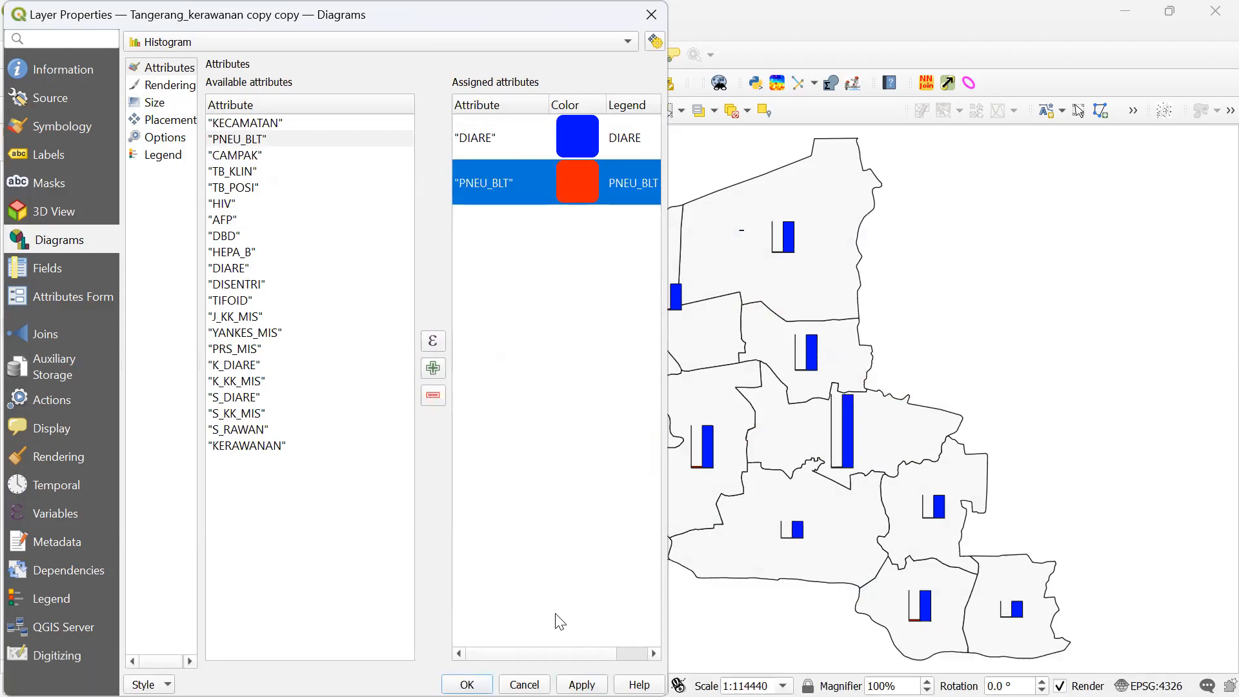
pyautogui.click(581, 684)
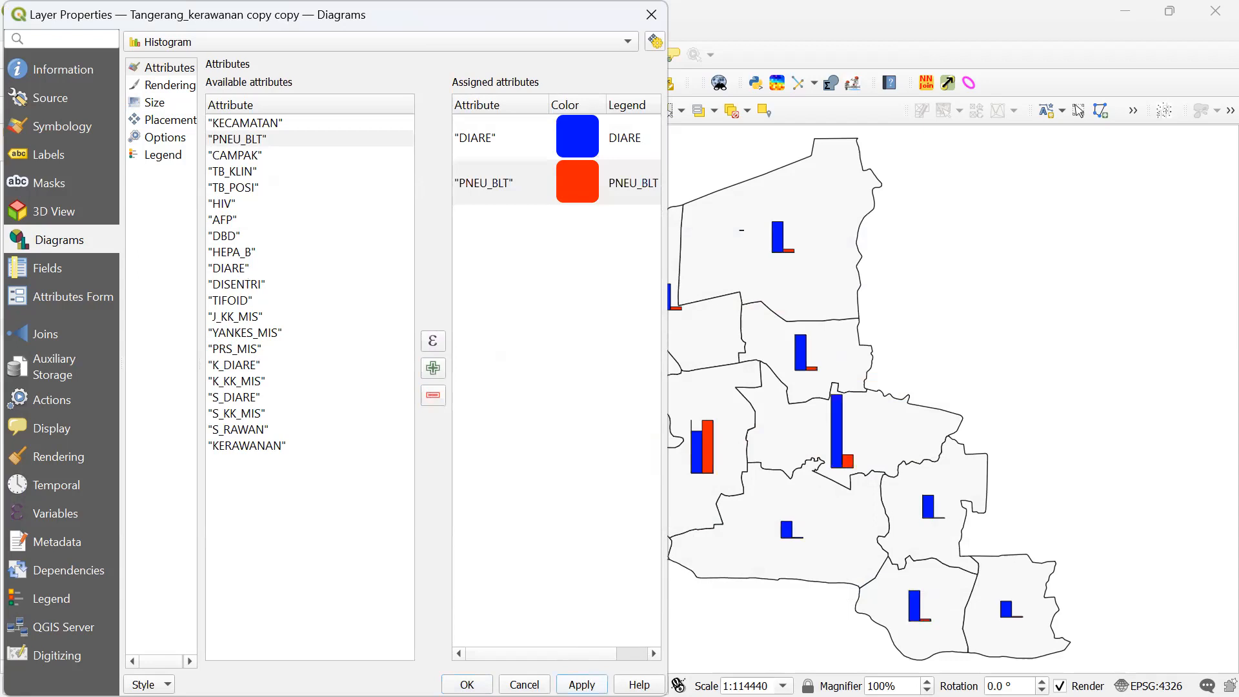
pyautogui.click(469, 683)
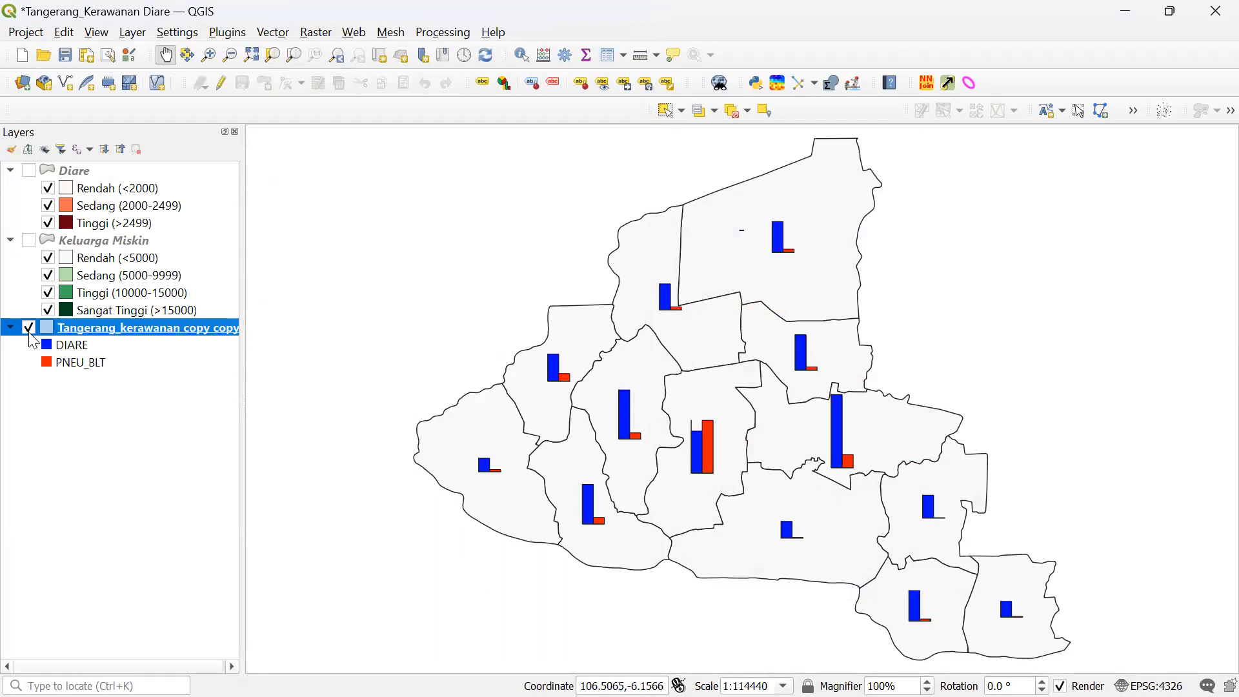
pyautogui.click(85, 362)
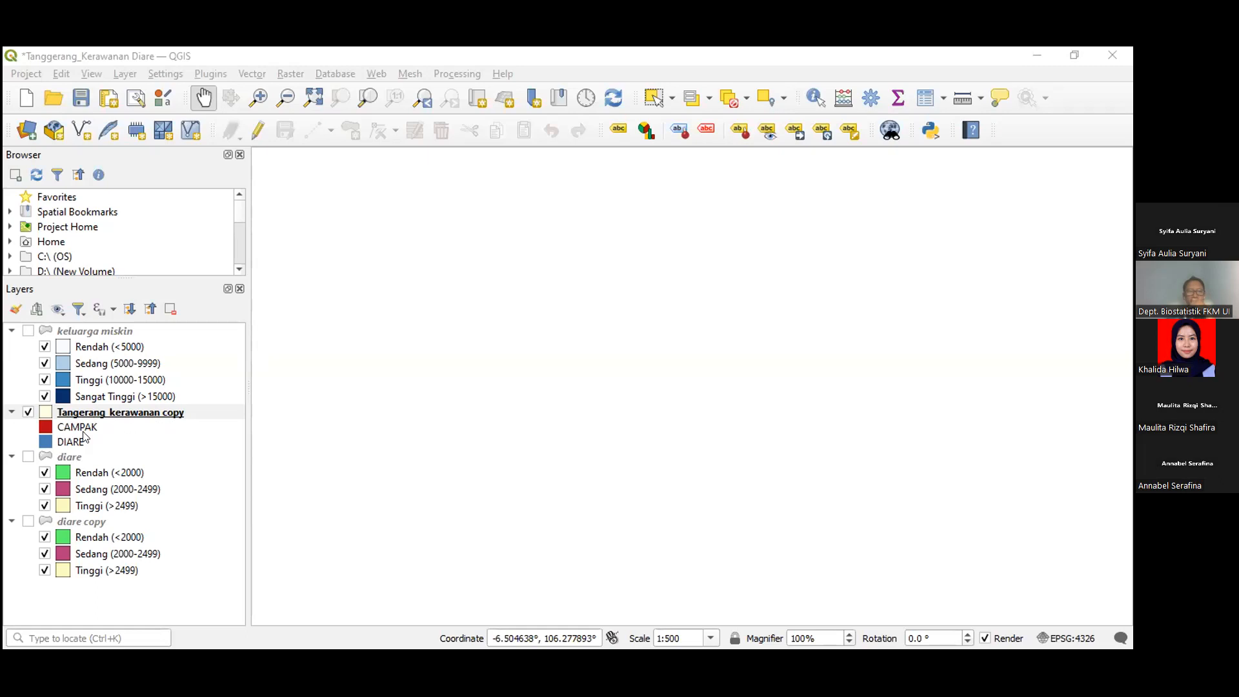
# - Redraw the Tangerang_kerawanan copy layer, zoom to its full extent, and pan the districts into view
pyautogui.click(27, 412)
pyautogui.click(27, 412)
pyautogui.moveTo(584, 288); pyautogui.dragTo(735, 484)
pyautogui.moveTo(649, 466); pyautogui.dragTo(644, 463)
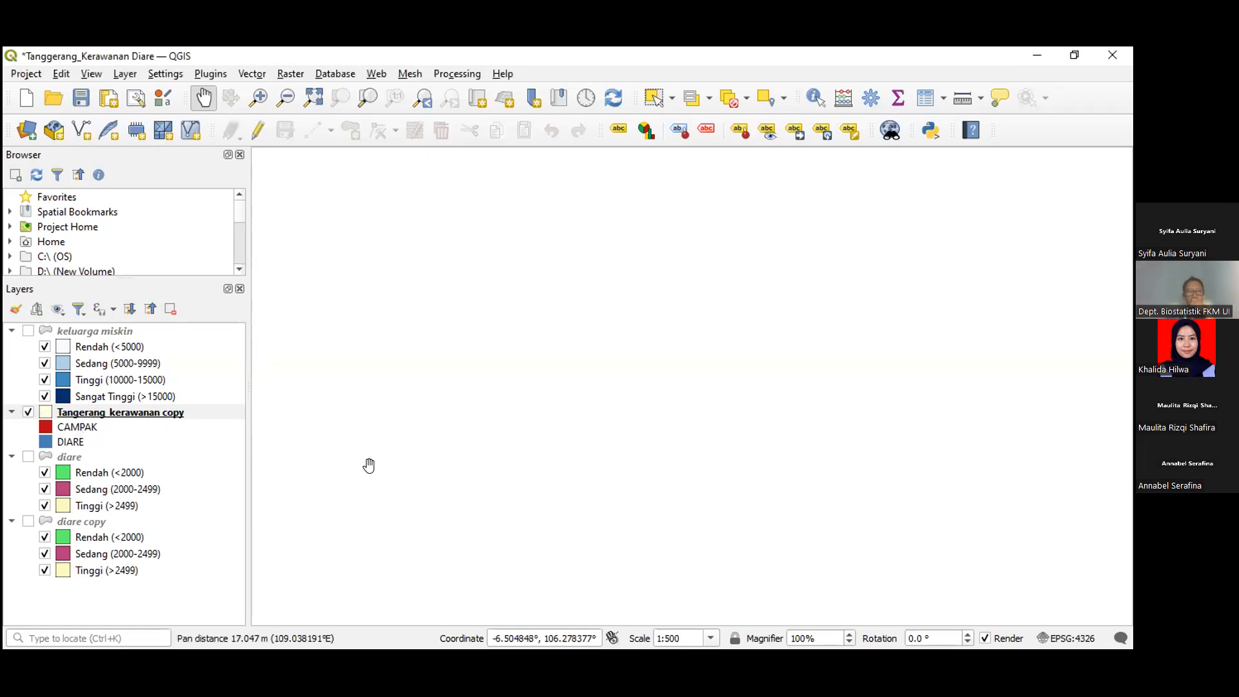
pyautogui.rightClick(73, 415)
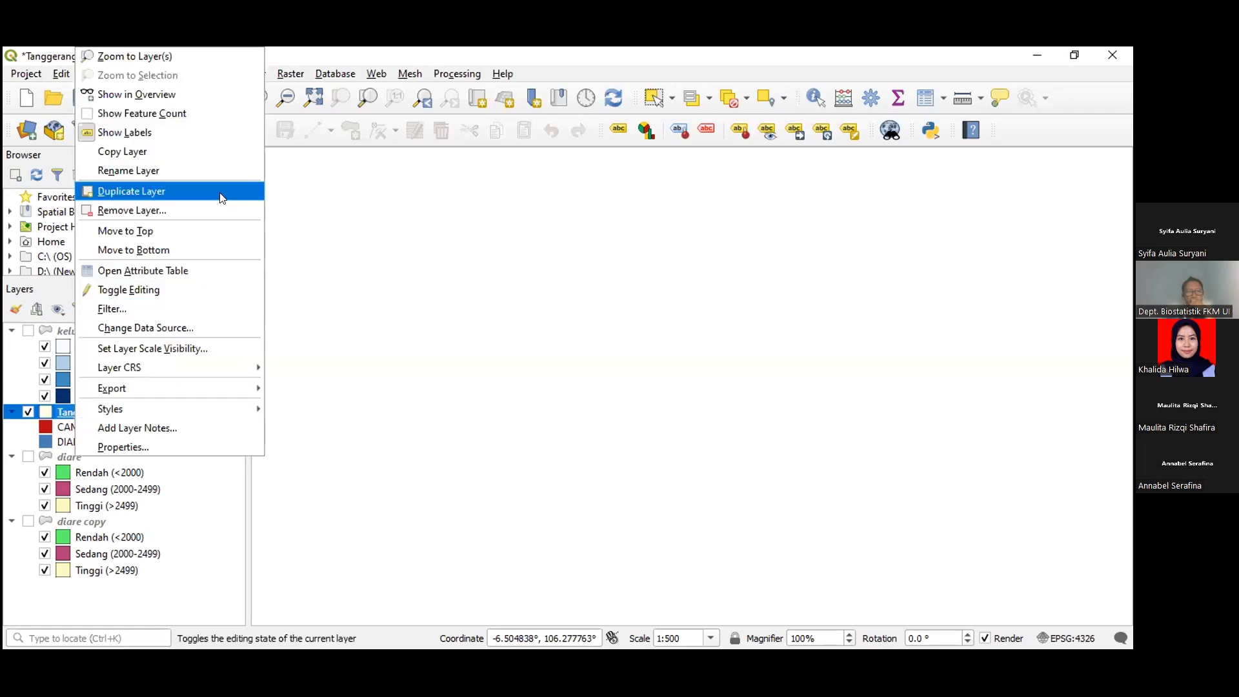
pyautogui.click(165, 55)
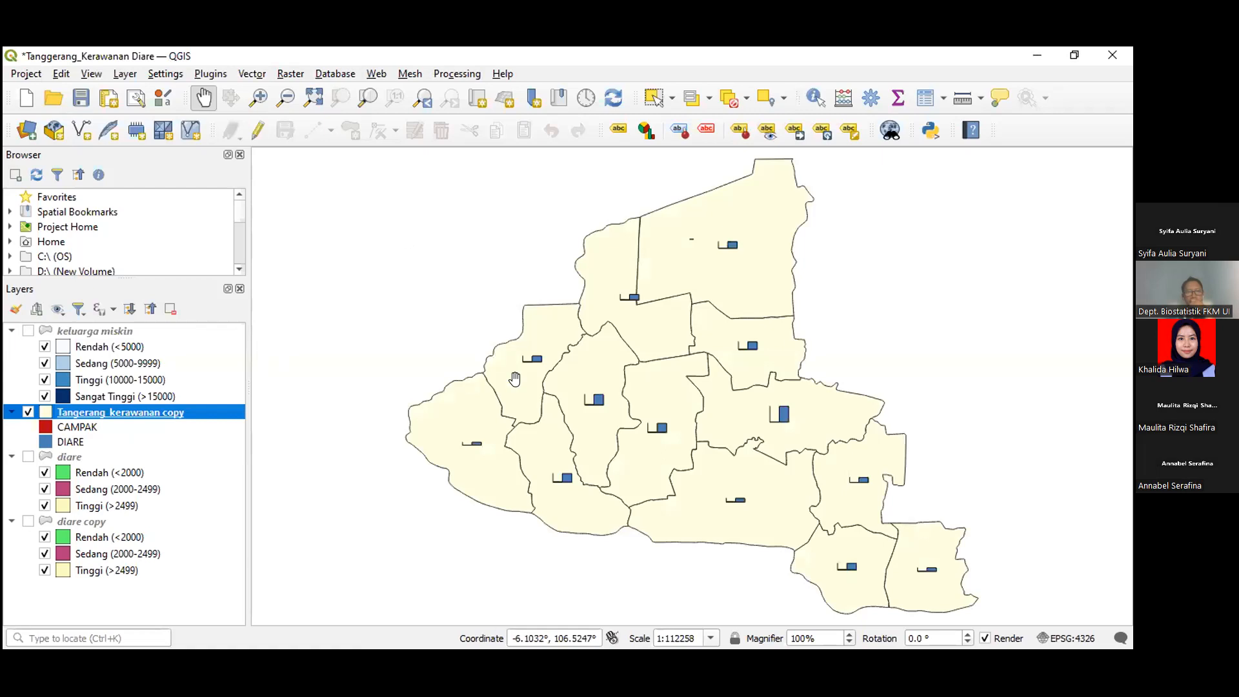
pyautogui.moveTo(501, 362); pyautogui.dragTo(467, 341)
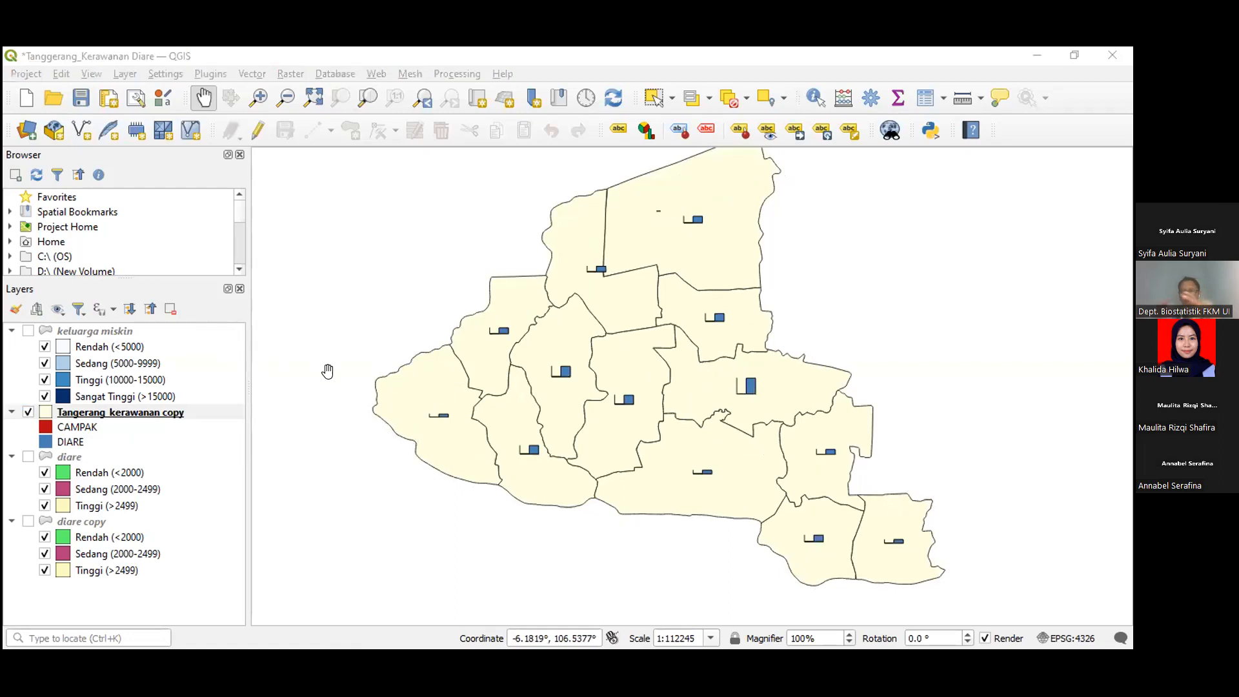
pyautogui.moveTo(384, 388); pyautogui.dragTo(345, 398)
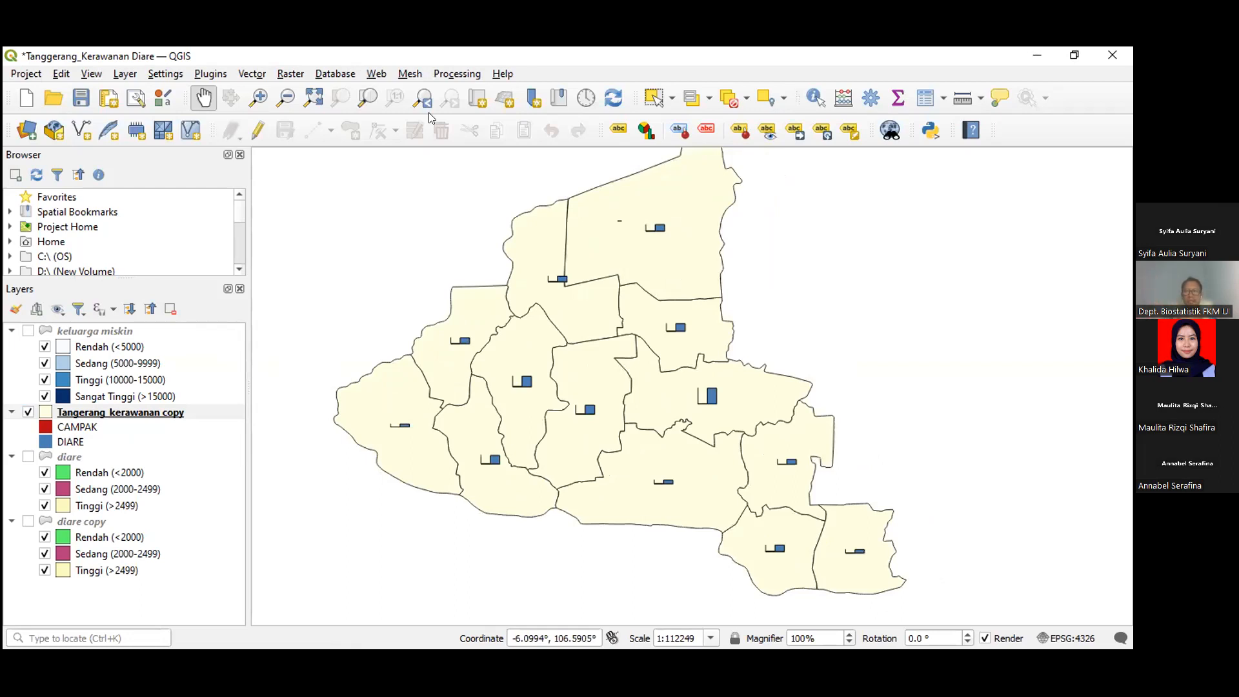
pyautogui.scroll(1, 557, 310)
pyautogui.scroll(4, 558, 309)
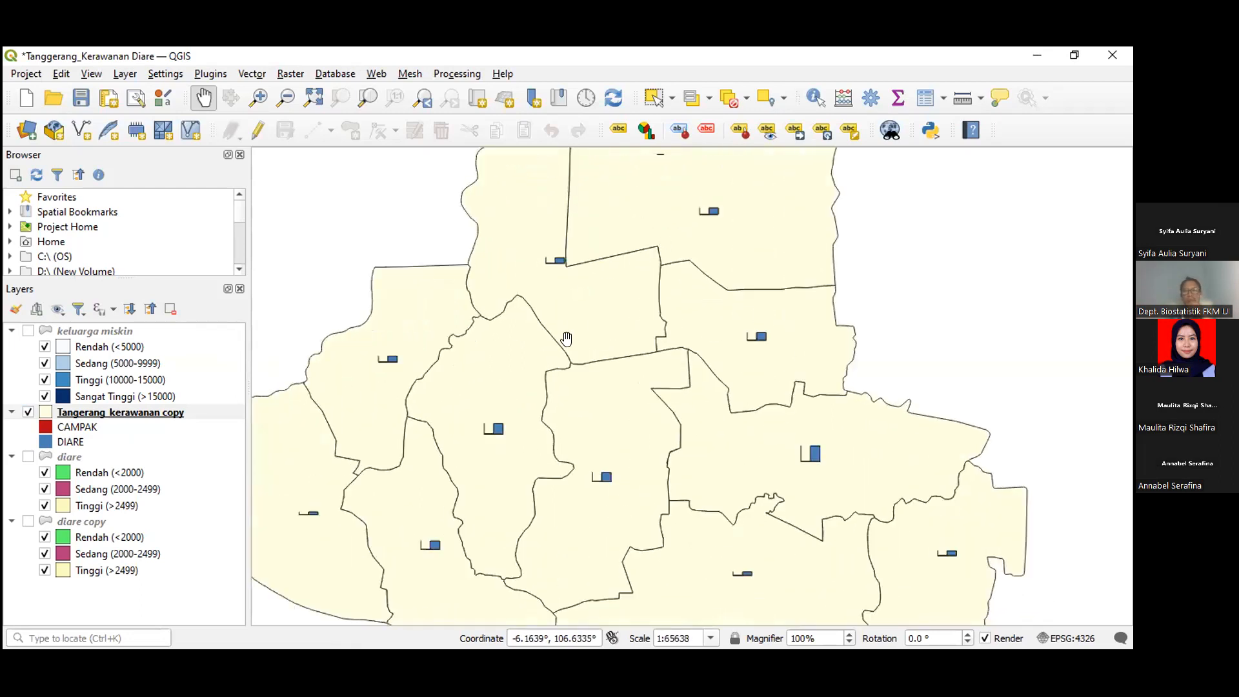
pyautogui.scroll(2, 566, 339)
pyautogui.moveTo(371, 337); pyautogui.dragTo(554, 252)
pyautogui.moveTo(413, 387)
pyautogui.mouseDown()
pyautogui.moveTo(439, 375)
pyautogui.moveTo(400, 377)
pyautogui.mouseUp()
pyautogui.scroll(-1, 400, 377)
pyautogui.scroll(-1, 401, 376)
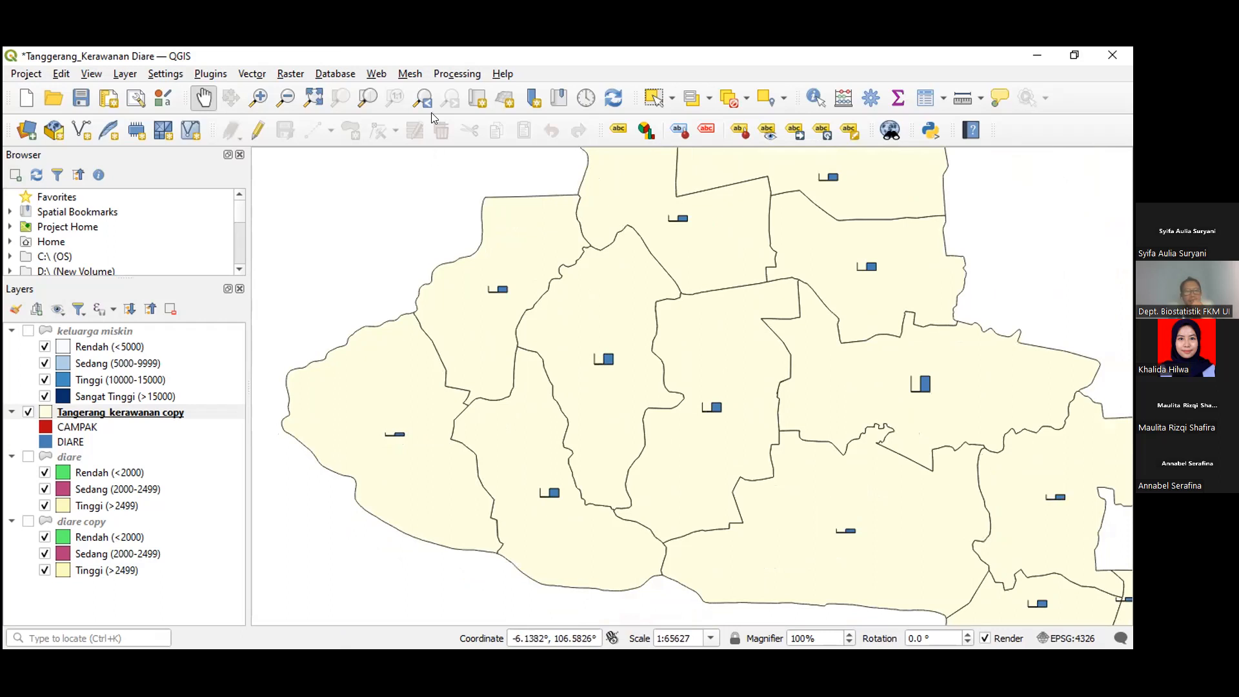
pyautogui.scroll(5, 500, 269)
pyautogui.scroll(1, 500, 269)
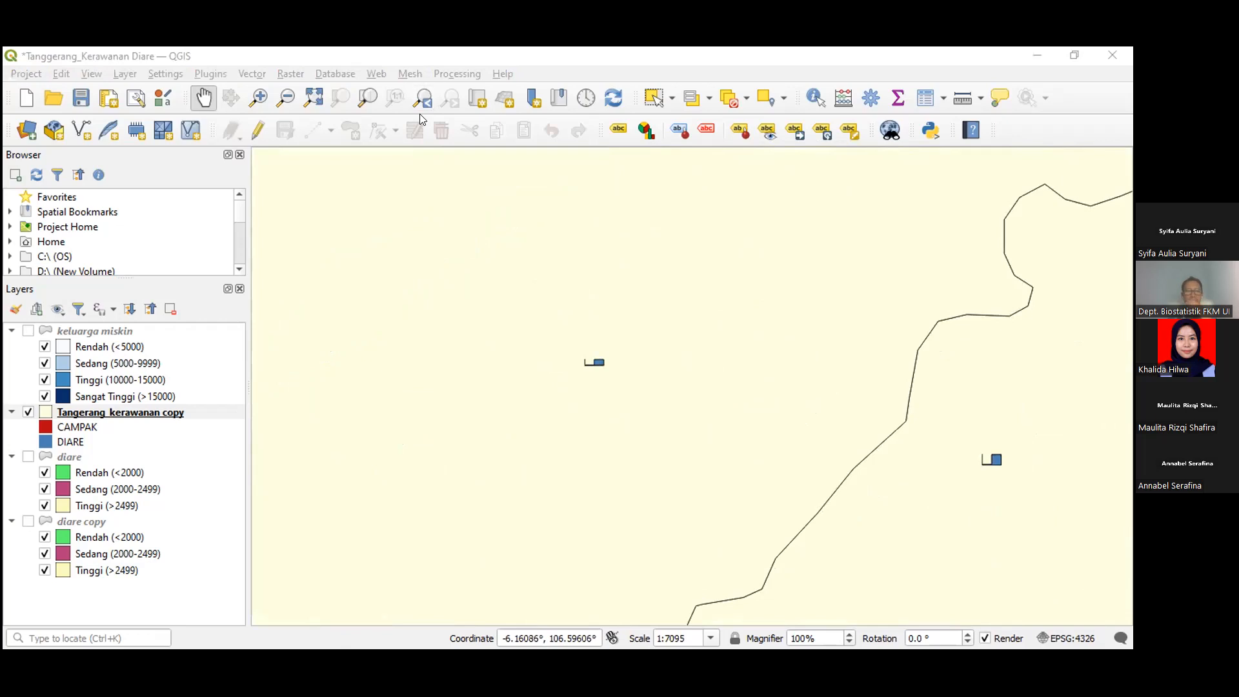
pyautogui.scroll(-2, 545, 361)
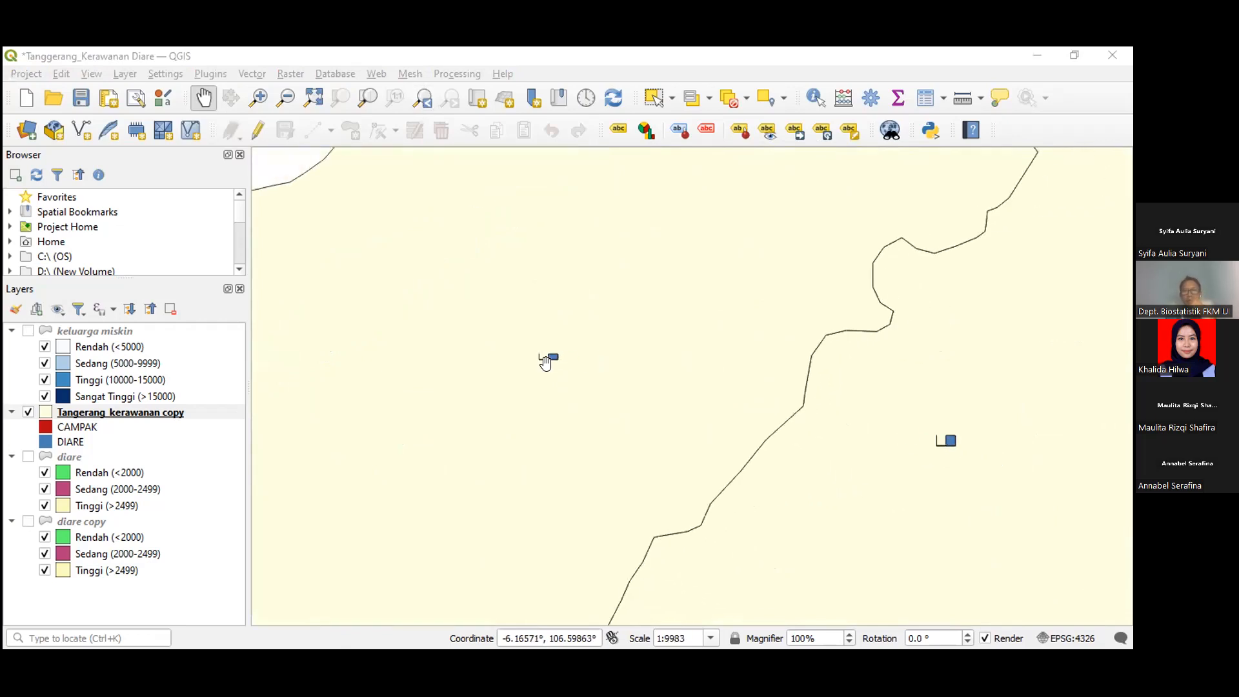
pyautogui.scroll(1, 564, 387)
pyautogui.scroll(1, 563, 388)
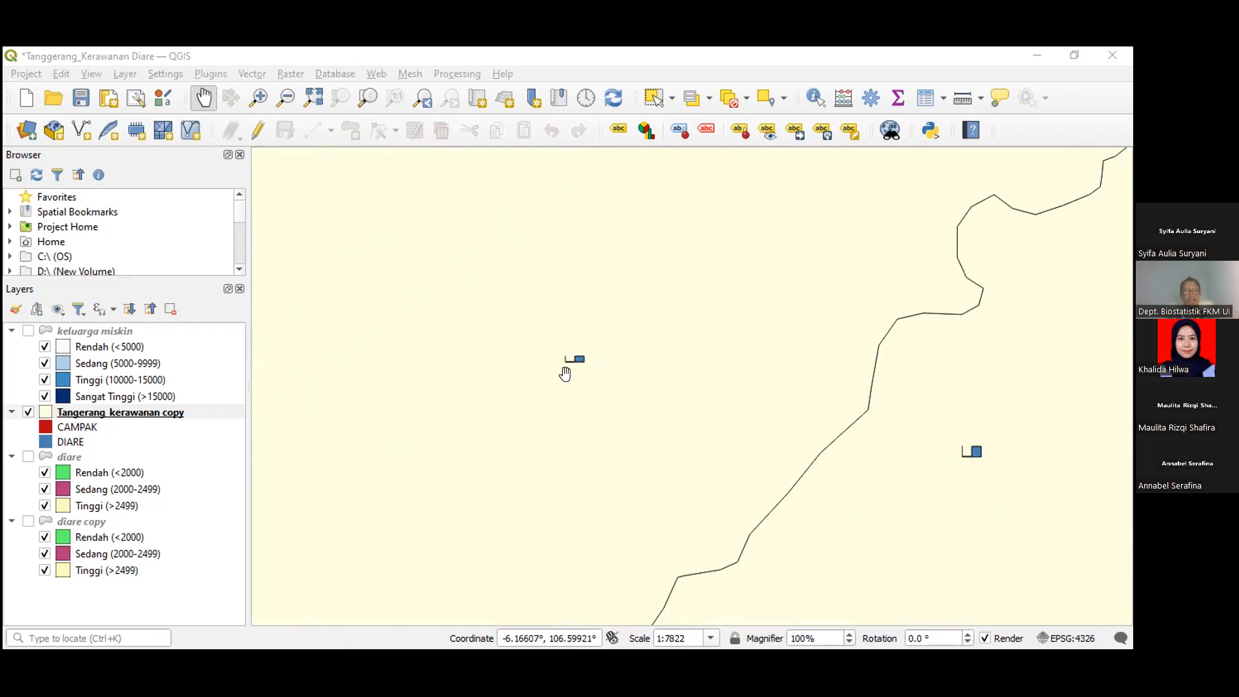
pyautogui.scroll(-1, 564, 368)
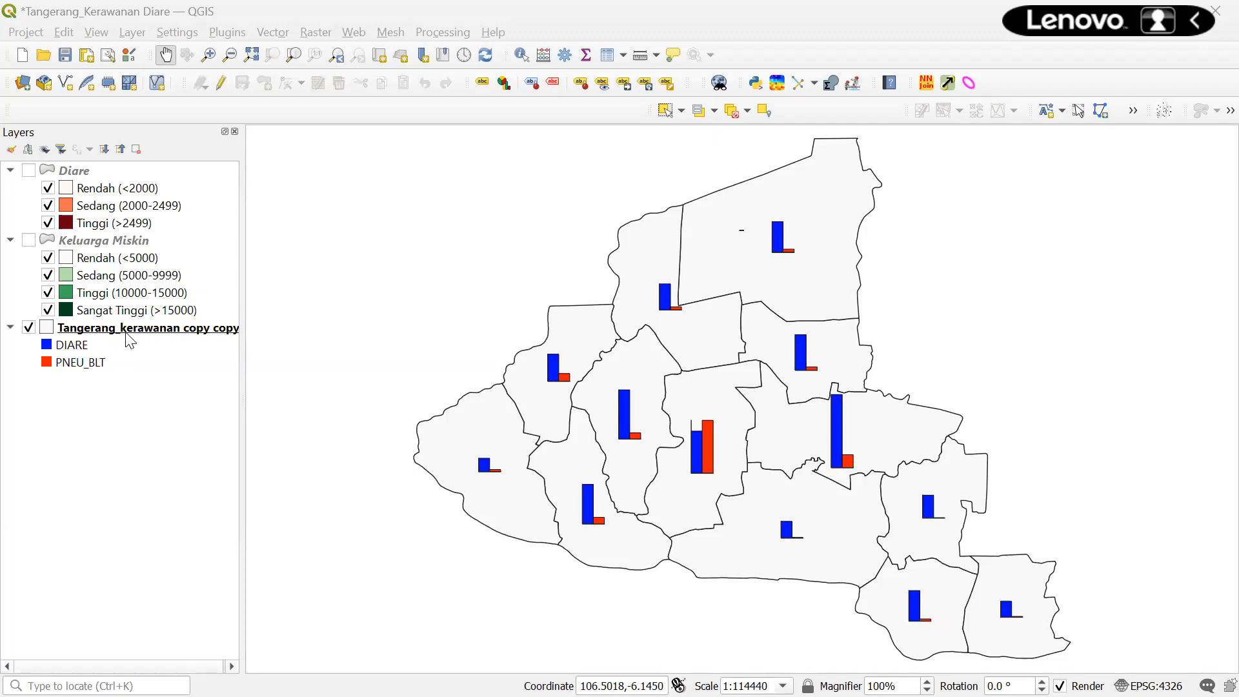
# - Open the Keluarga Miskin attribute table, sort it by PNEU_BLT, and return to the map window
pyautogui.click(119, 245)
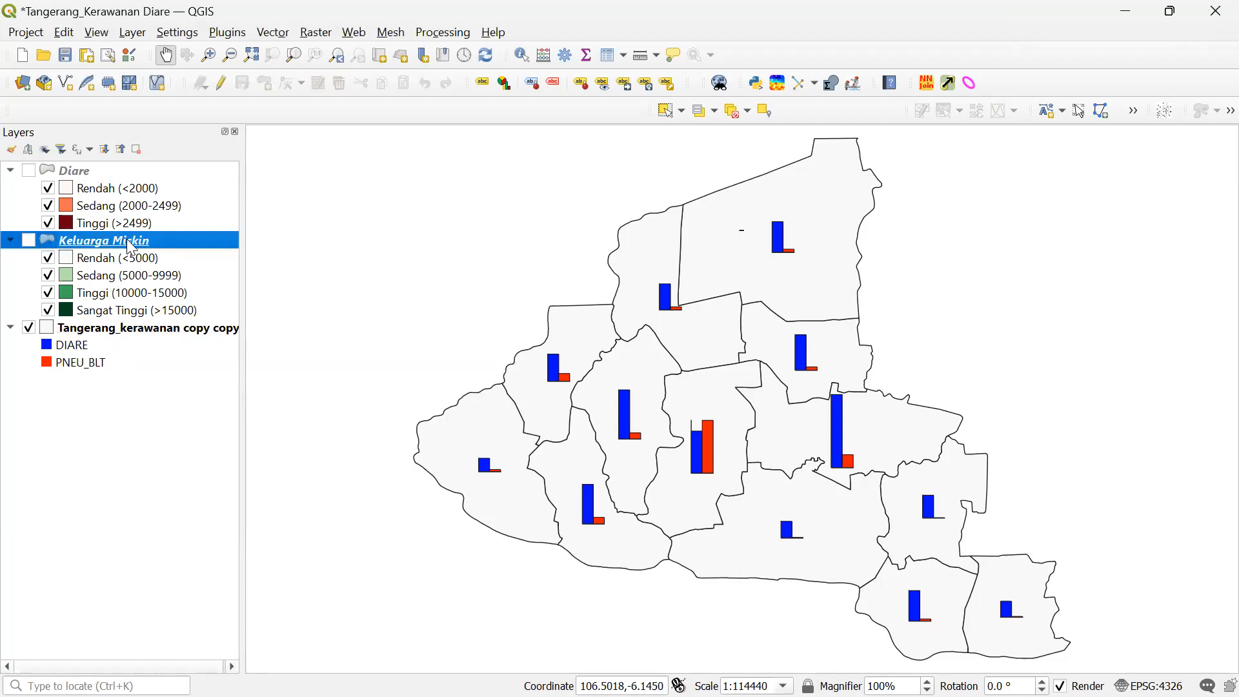
pyautogui.rightClick(115, 240)
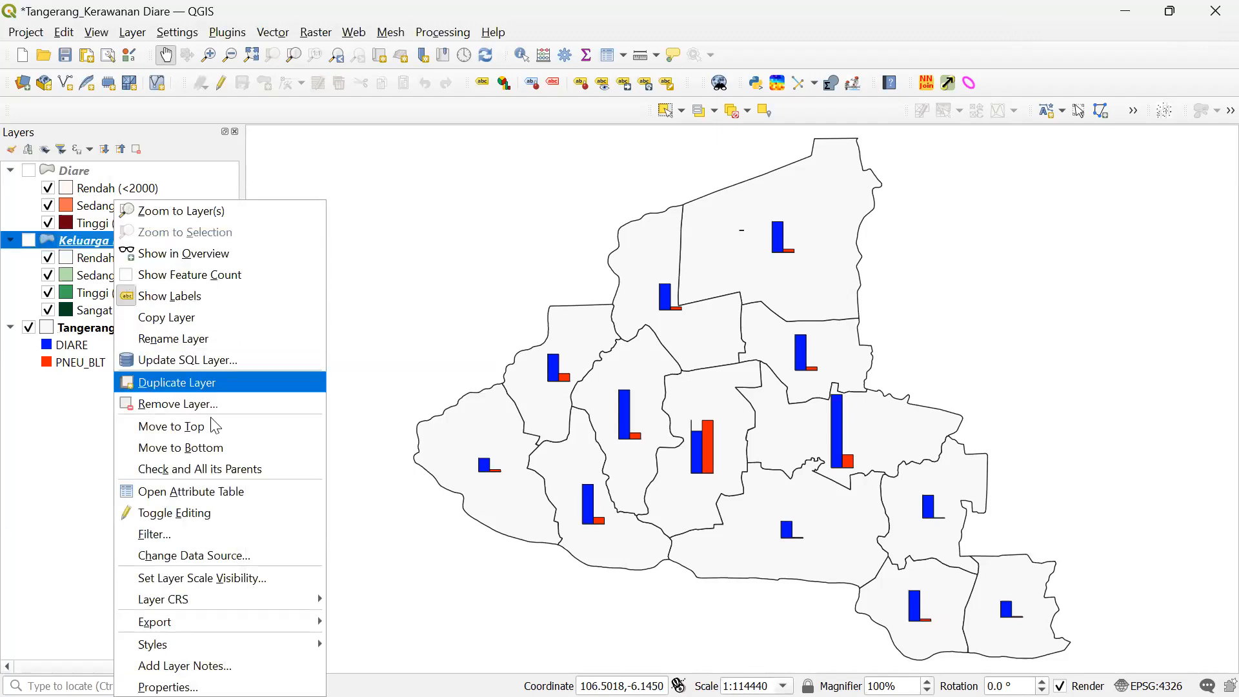
pyautogui.click(216, 488)
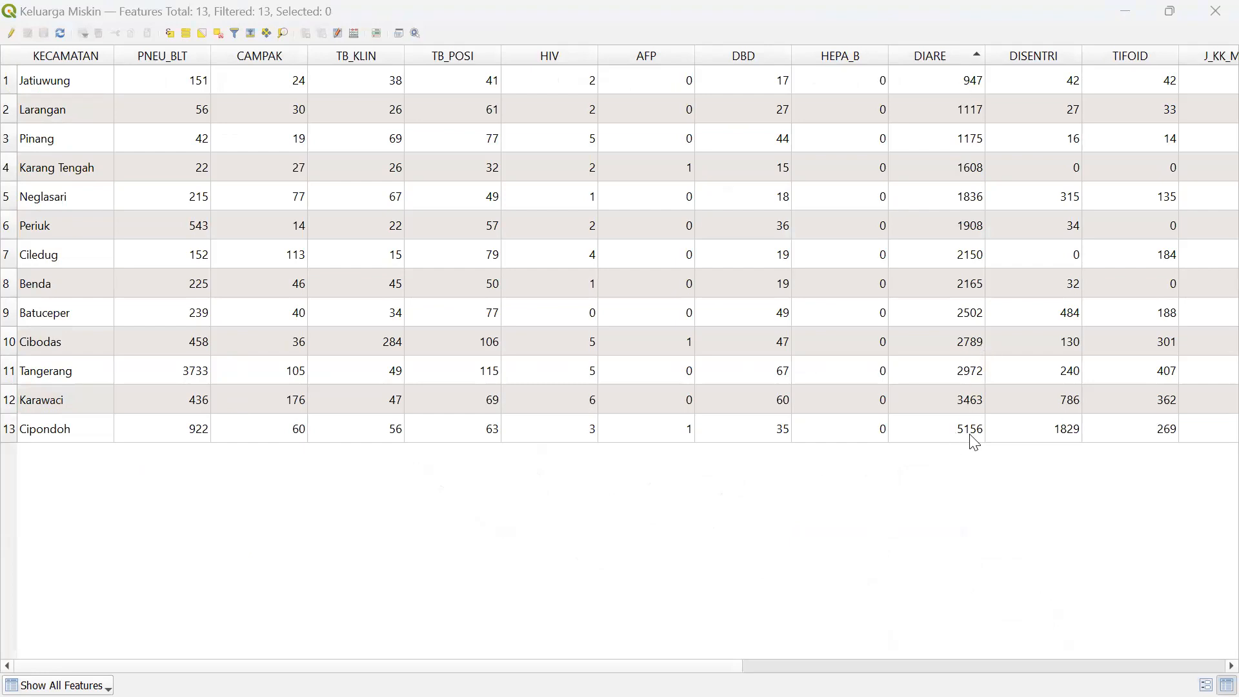
pyautogui.click(180, 58)
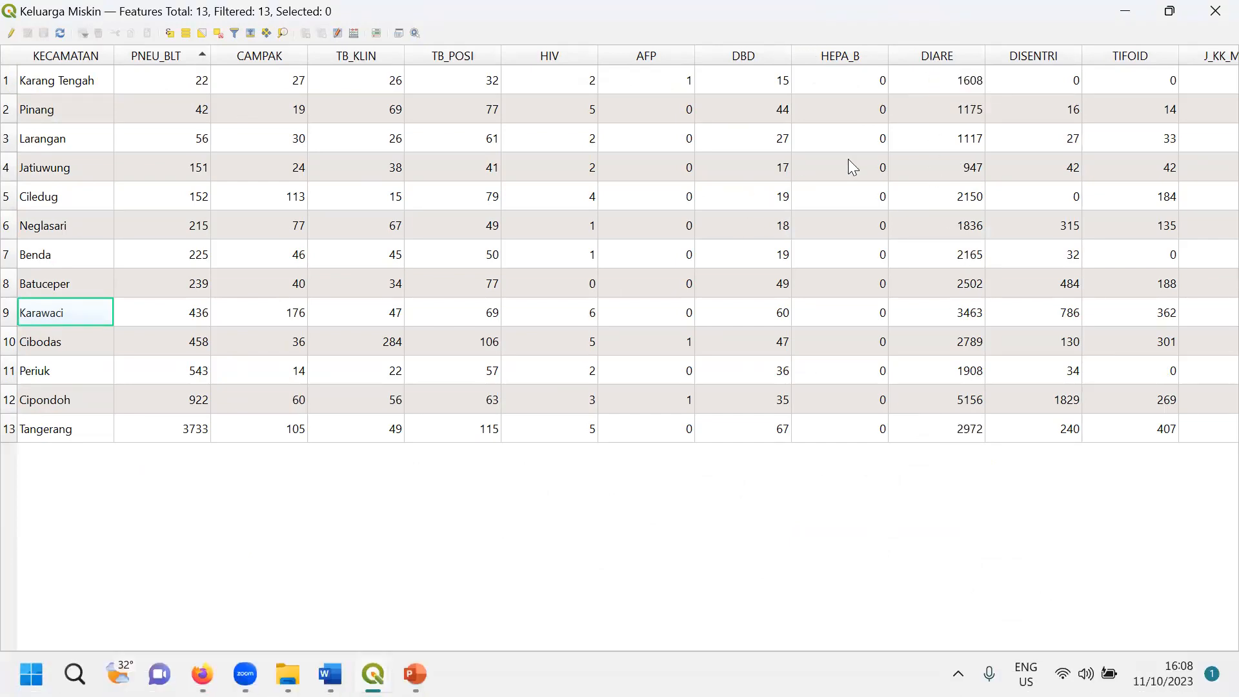
pyautogui.moveTo(373, 673)
pyautogui.click(303, 576)
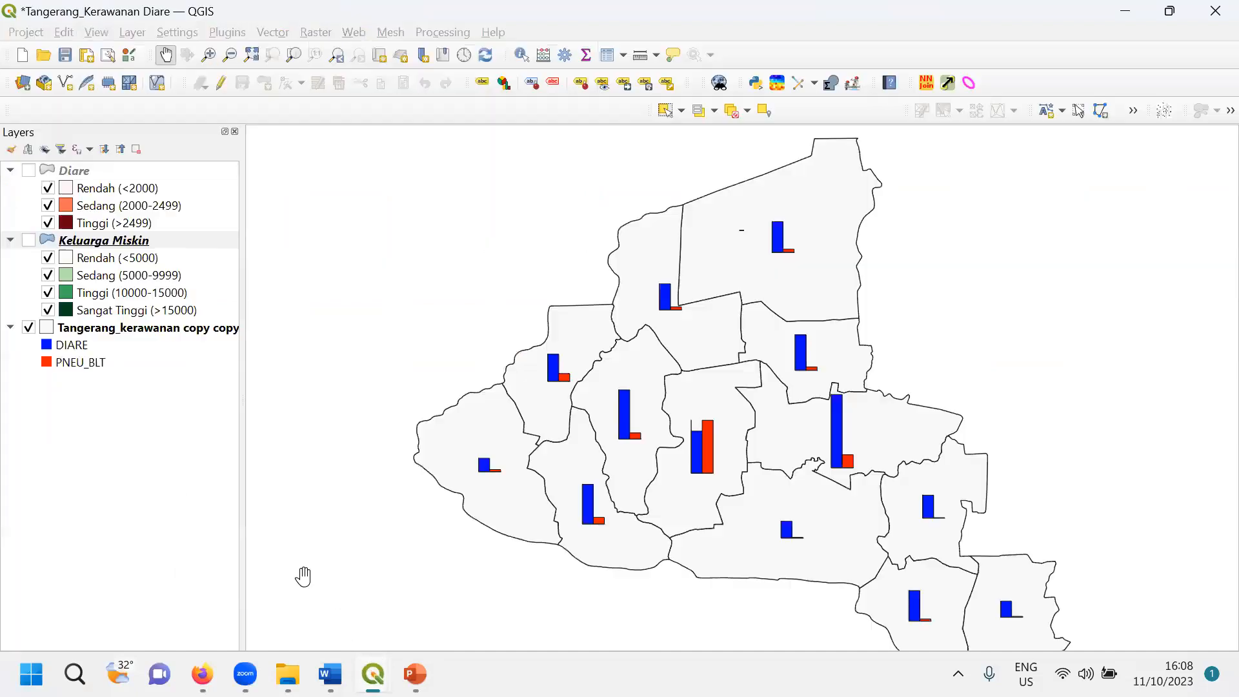
# - Open the Layer Properties of the Tangerang_kerawanan copy copy layer
pyautogui.click(152, 327)
pyautogui.rightClick(149, 323)
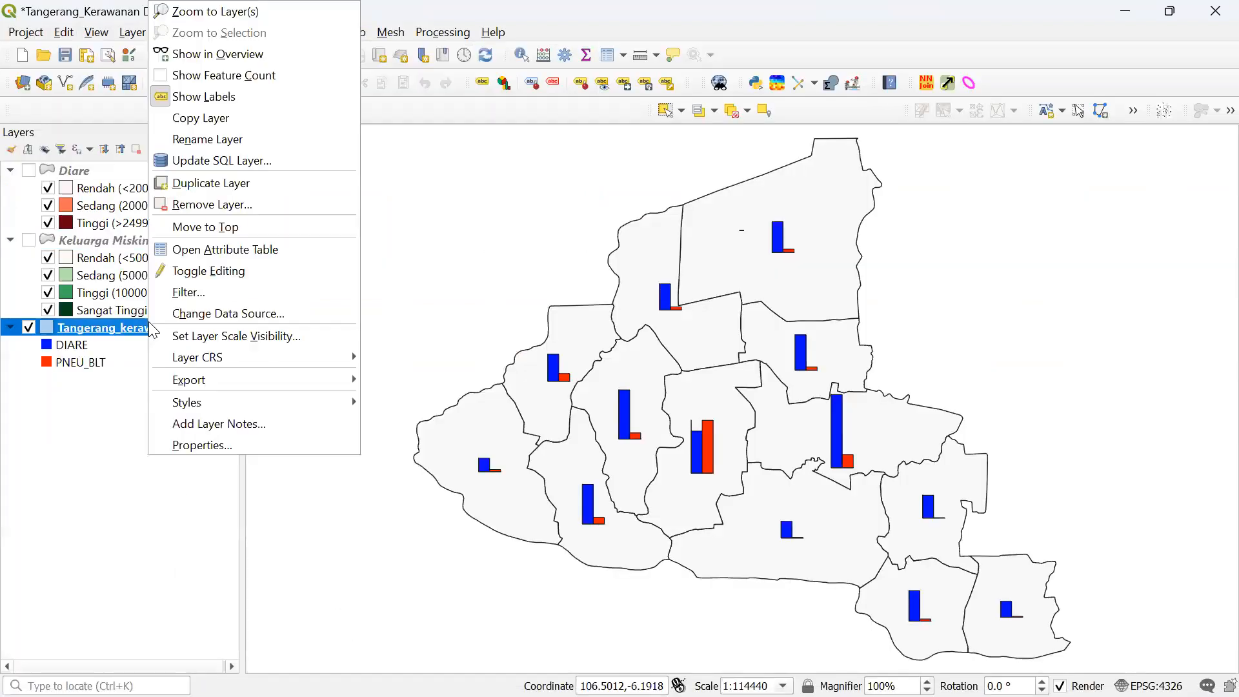
pyautogui.click(213, 441)
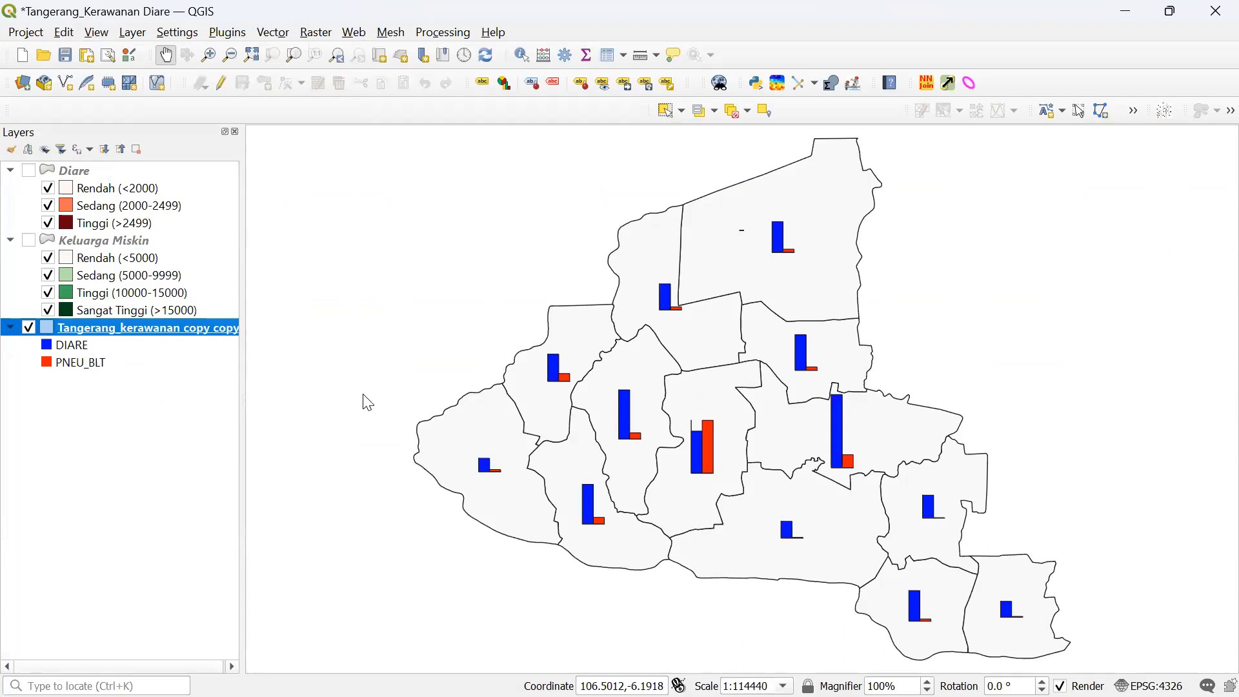
# - Review Diagrams > Size: DIARE scaling, maximum value 5156, 20 mm bar length
pyautogui.doubleClick(175, 329)
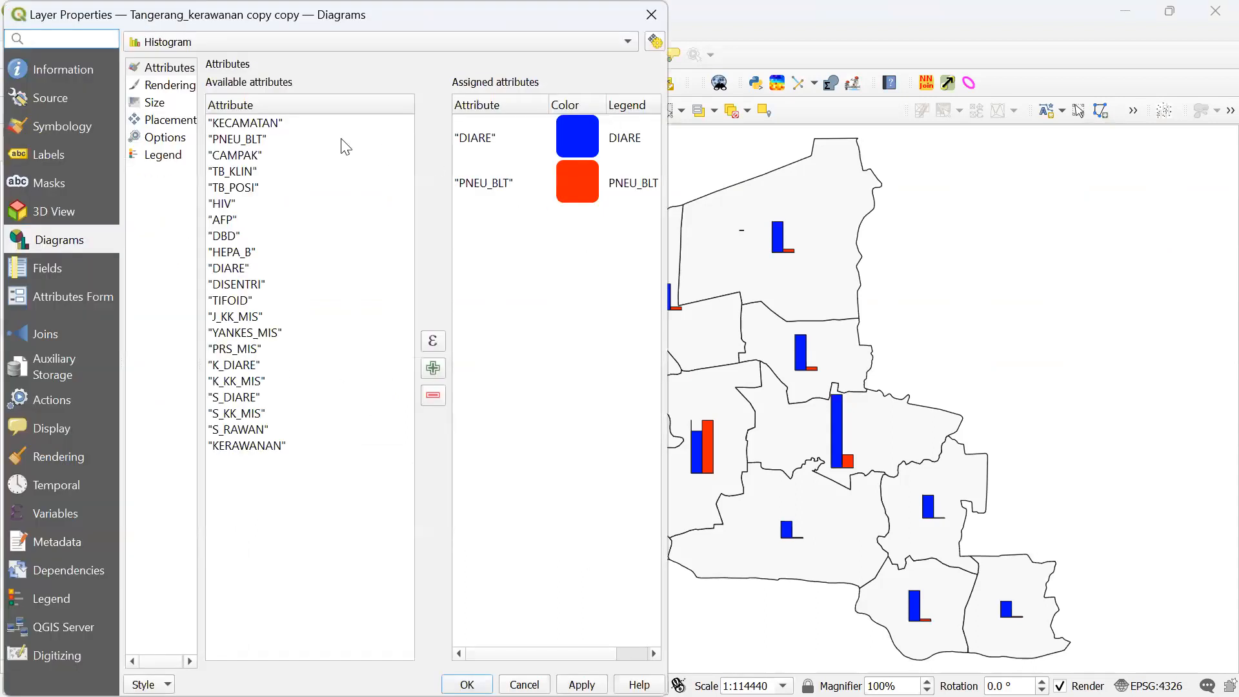
pyautogui.click(154, 104)
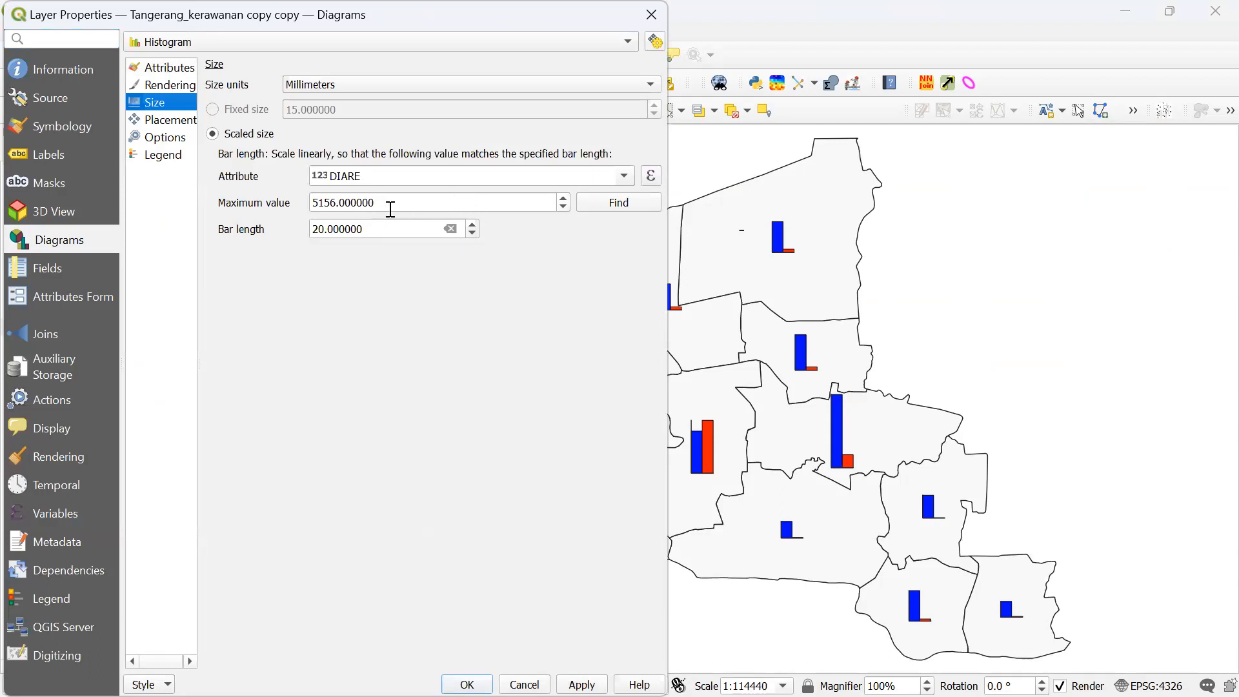
pyautogui.moveTo(406, 200); pyautogui.dragTo(317, 195)
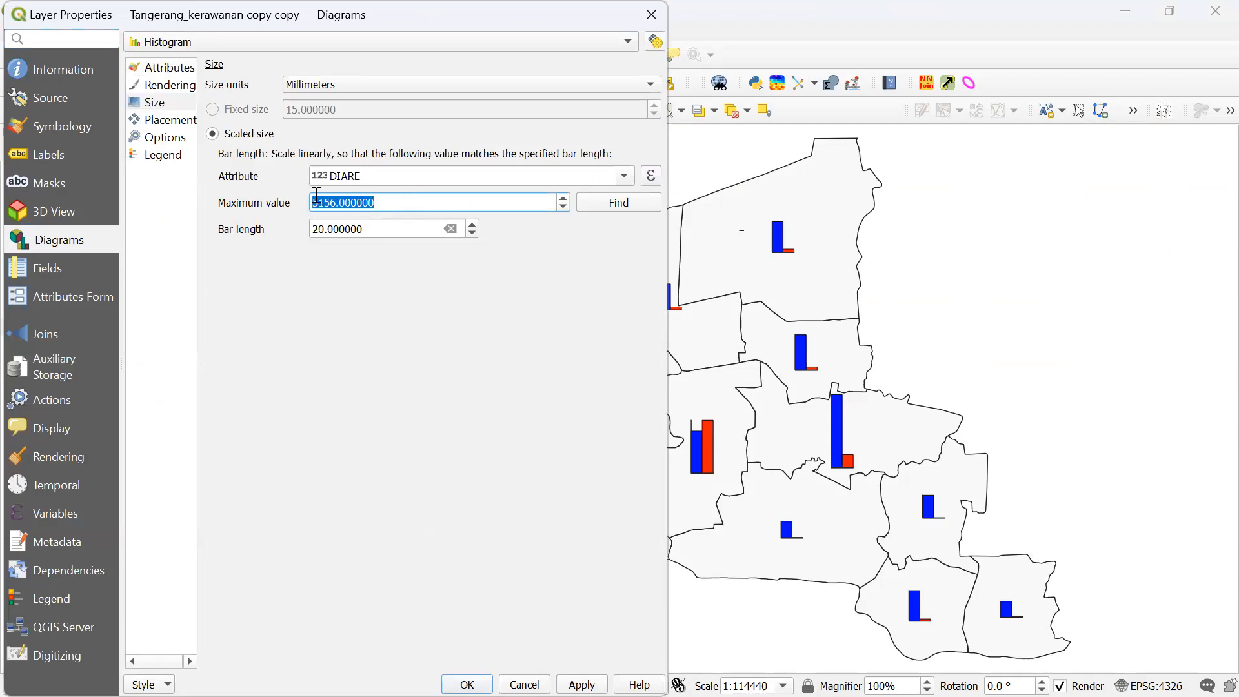
pyautogui.moveTo(393, 201); pyautogui.dragTo(280, 198)
pyautogui.moveTo(224, 31); pyautogui.dragTo(260, 83)
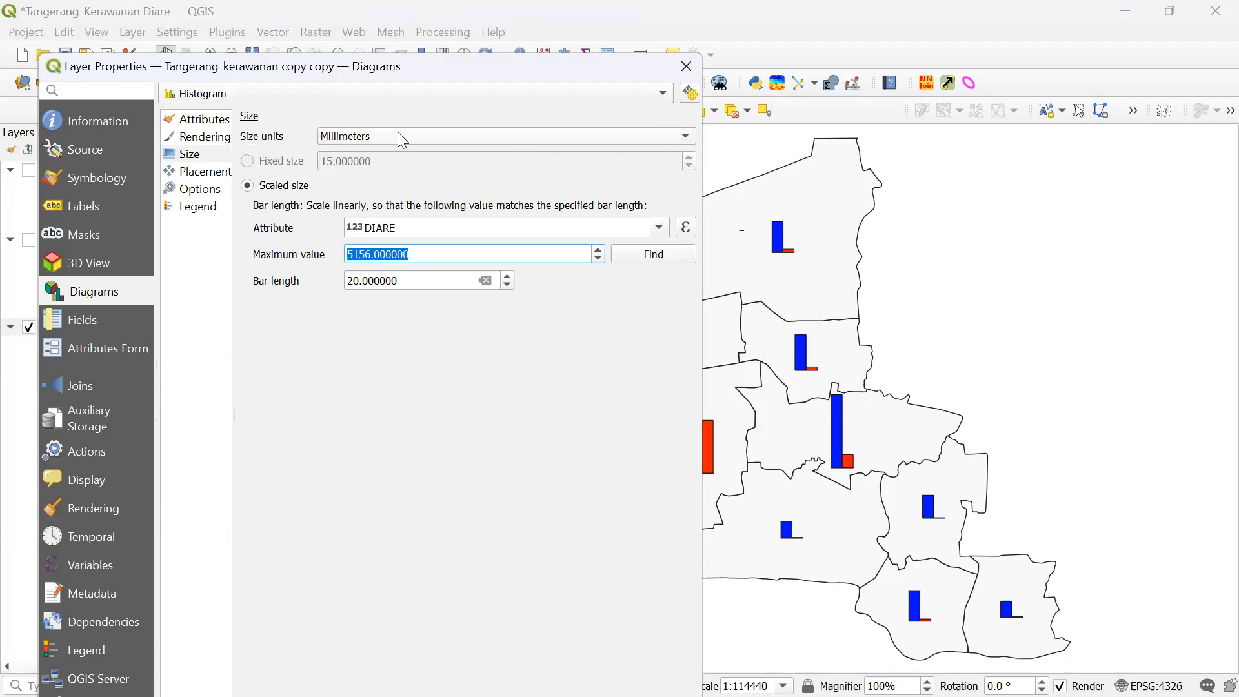
pyautogui.click(208, 138)
pyautogui.click(201, 156)
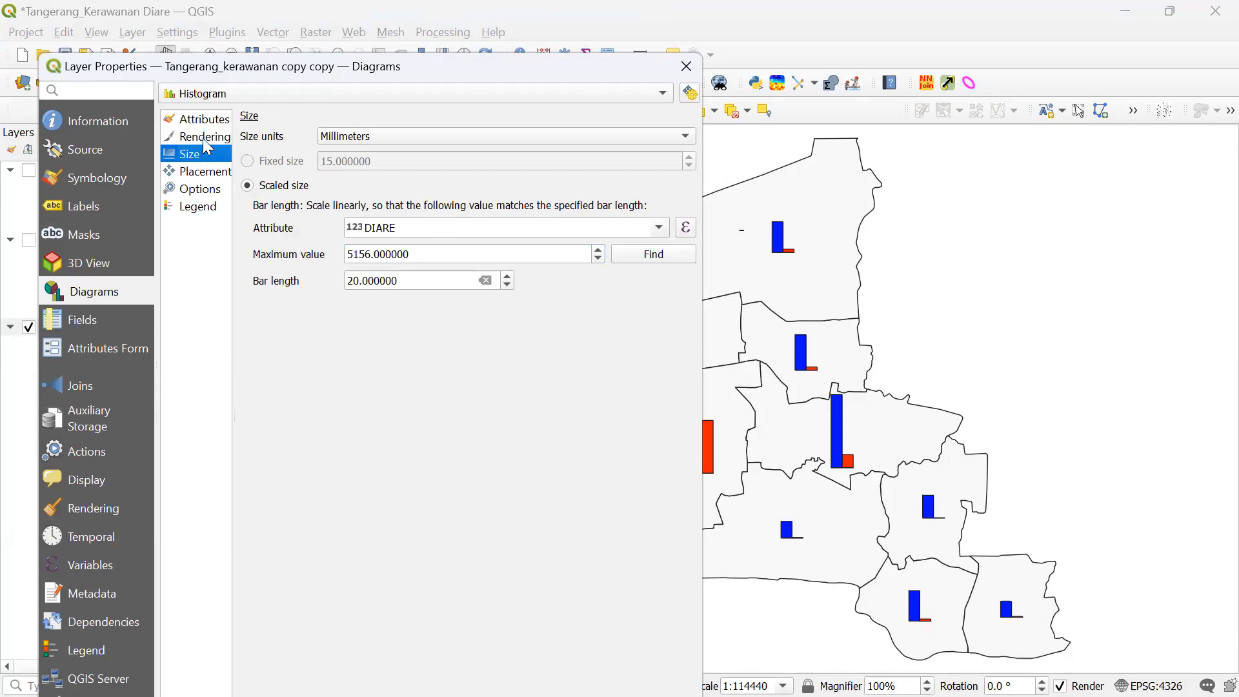
# - Lower the diagram Bar width from 3 to 2 under Rendering and apply it
pyautogui.click(203, 138)
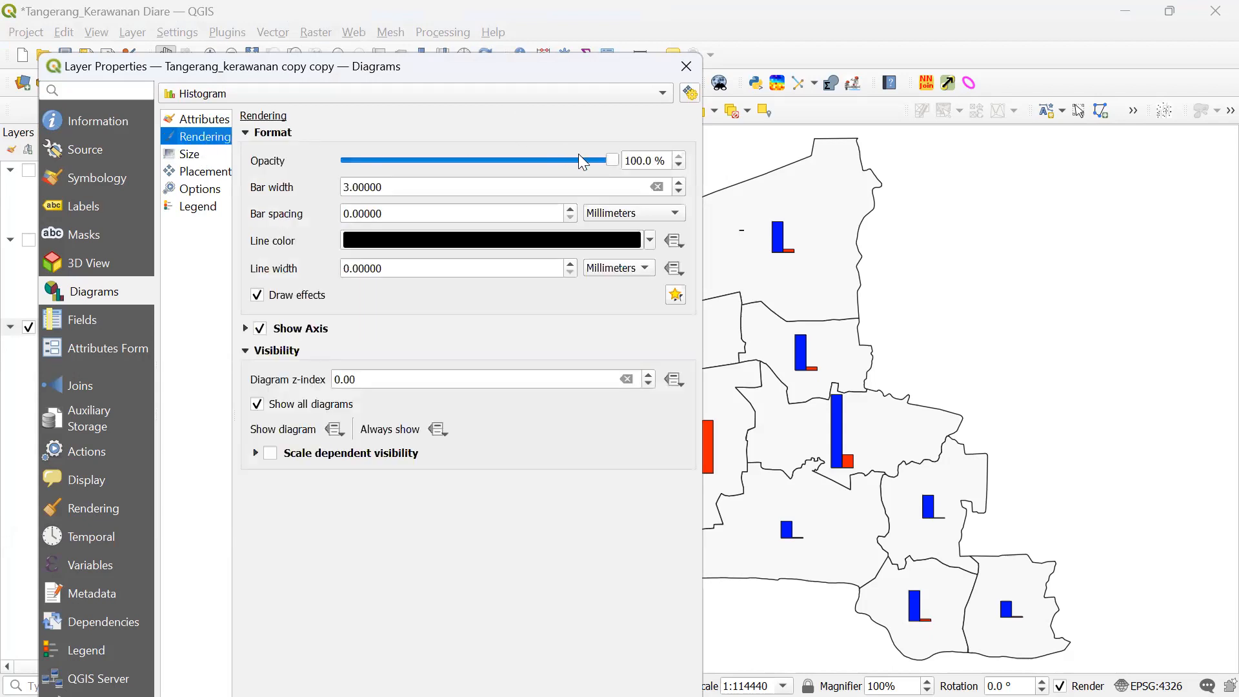
pyautogui.click(681, 195)
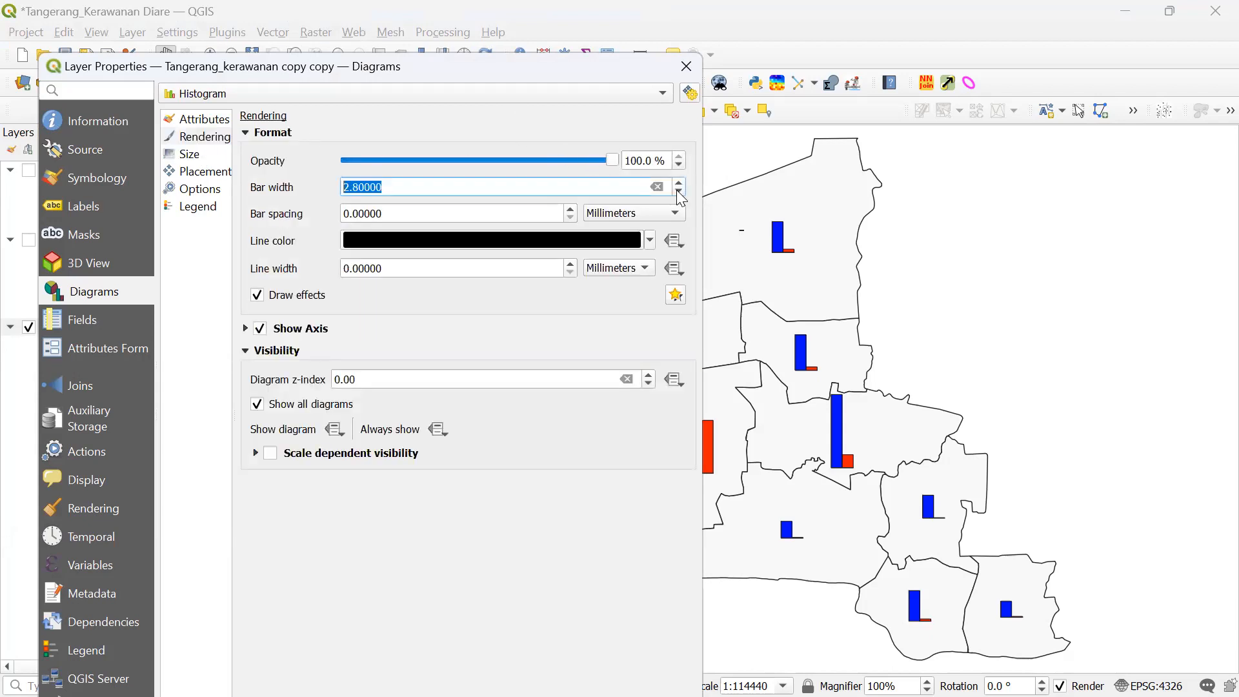
pyautogui.click(682, 197)
pyautogui.moveTo(426, 69); pyautogui.dragTo(400, 17)
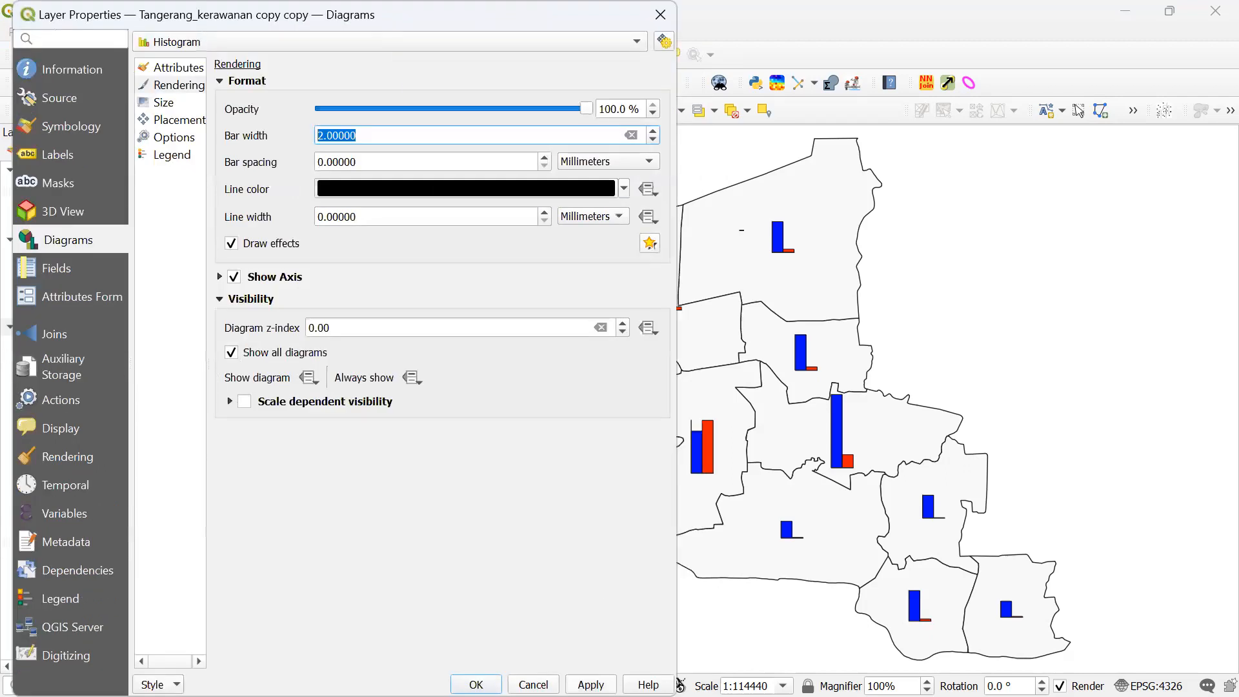
pyautogui.click(591, 684)
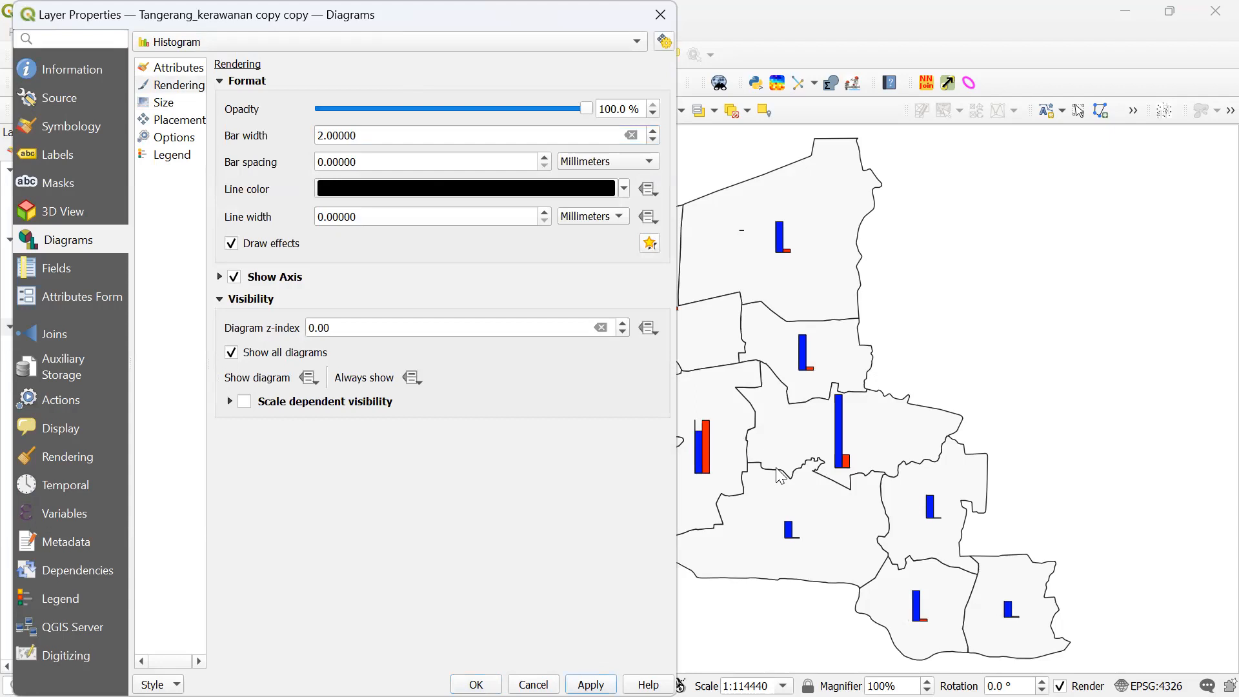
pyautogui.doubleClick(379, 134)
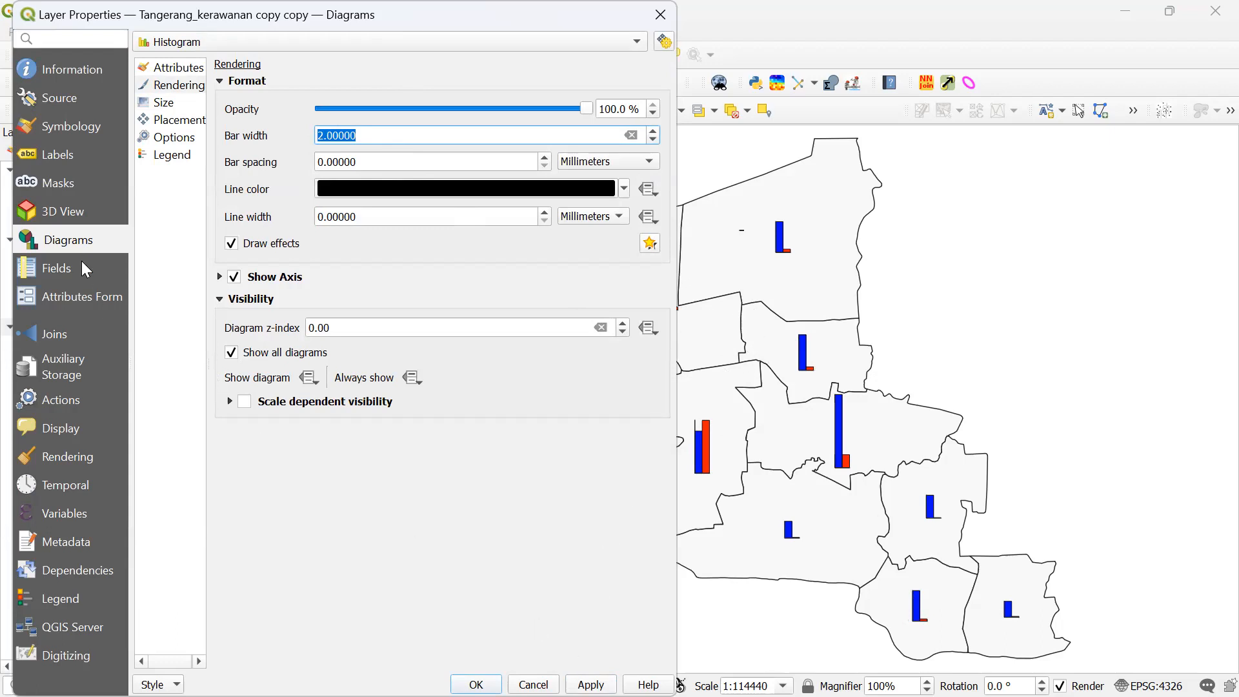
# - Change the label Placement mode from Around Centroid to Offset from Centroid
pyautogui.click(55, 148)
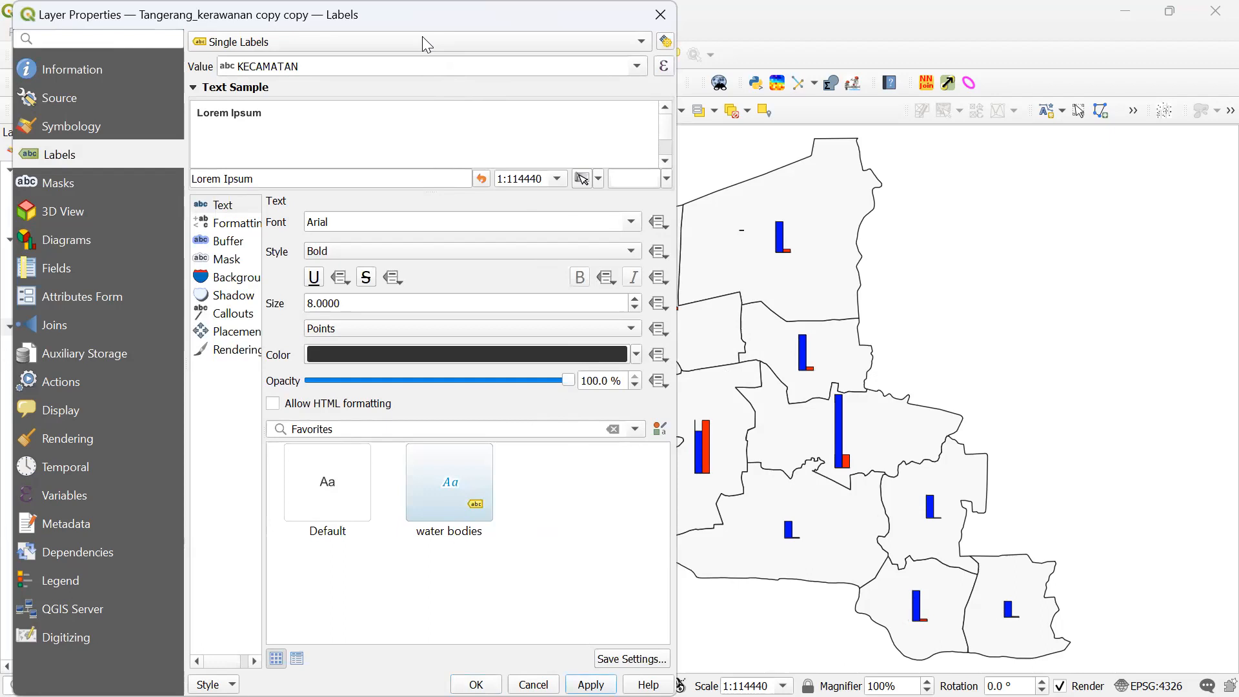
pyautogui.moveTo(423, 36); pyautogui.dragTo(427, 36)
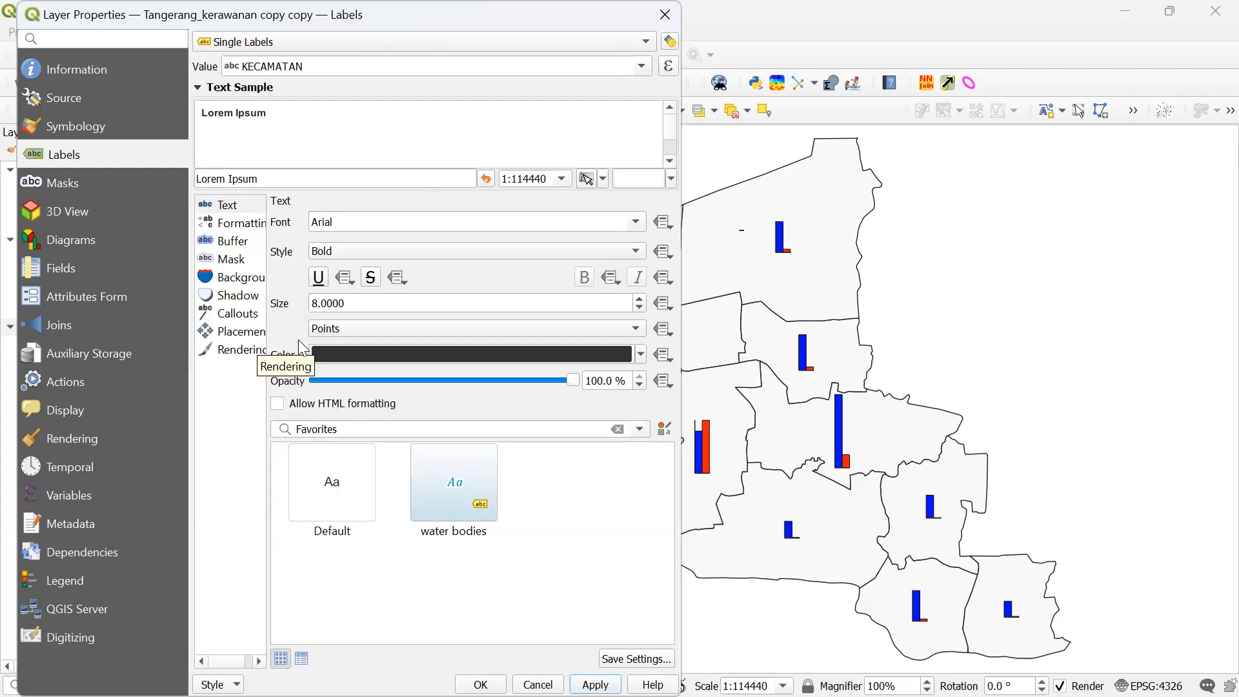
pyautogui.click(240, 349)
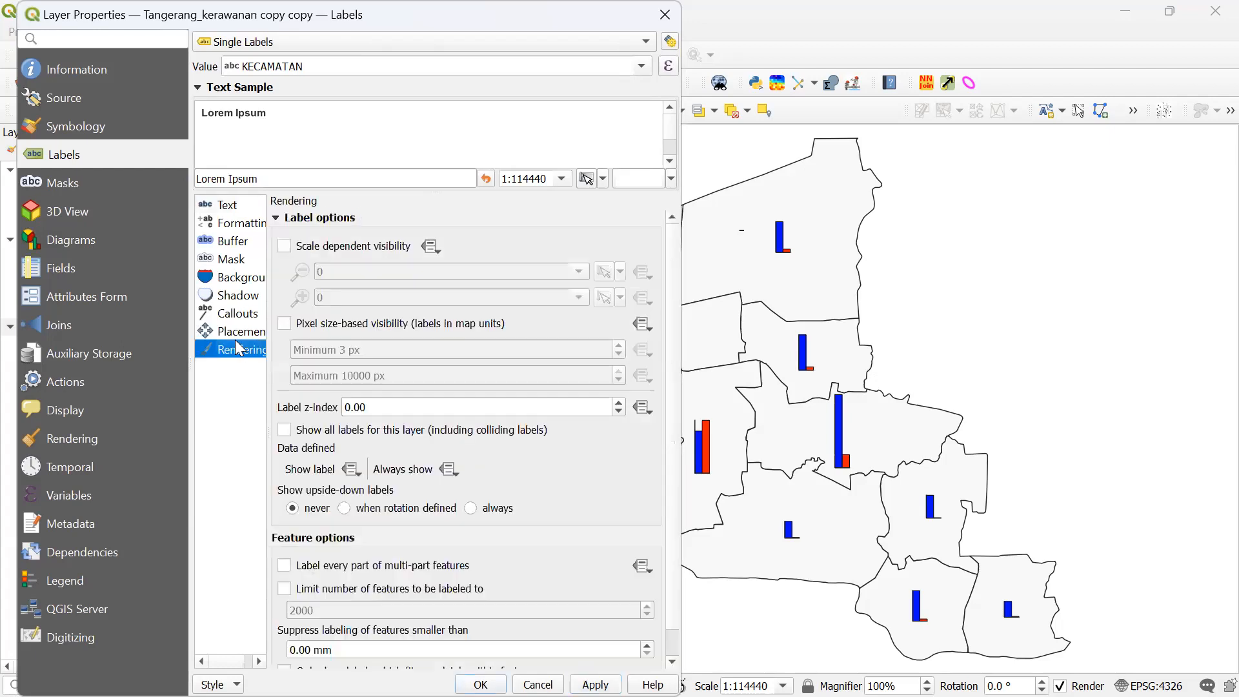
pyautogui.click(240, 331)
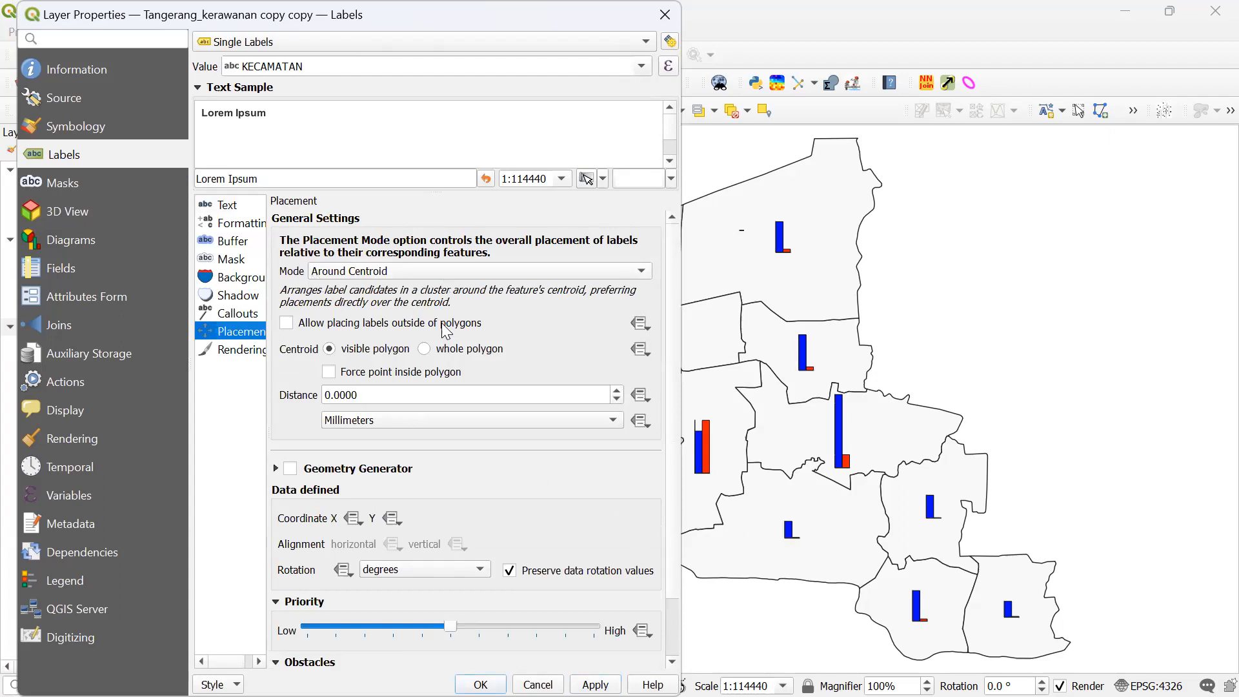
pyautogui.click(451, 272)
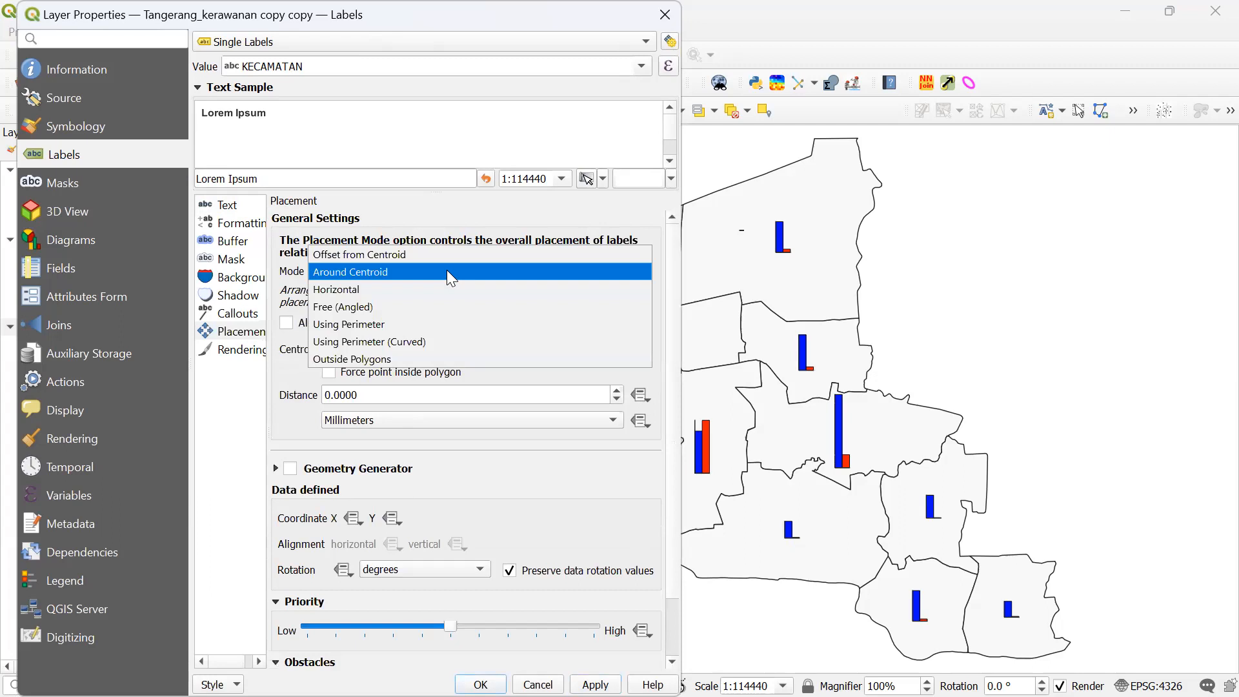
pyautogui.click(451, 271)
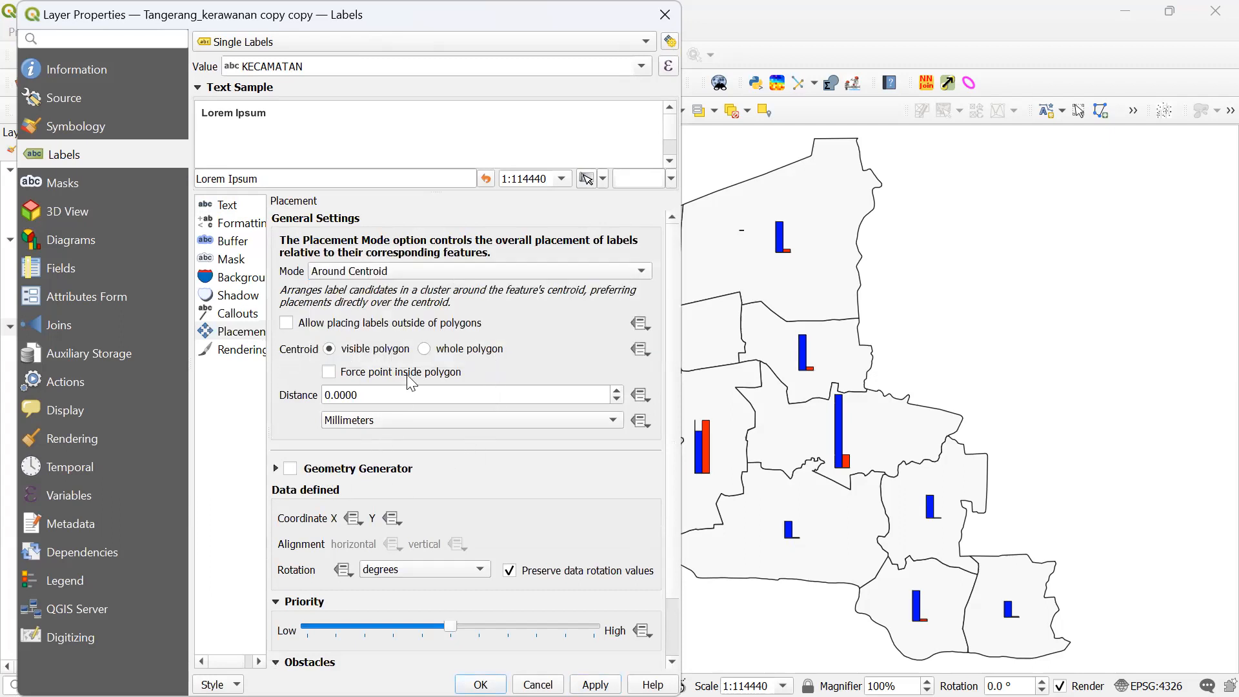
pyautogui.click(236, 330)
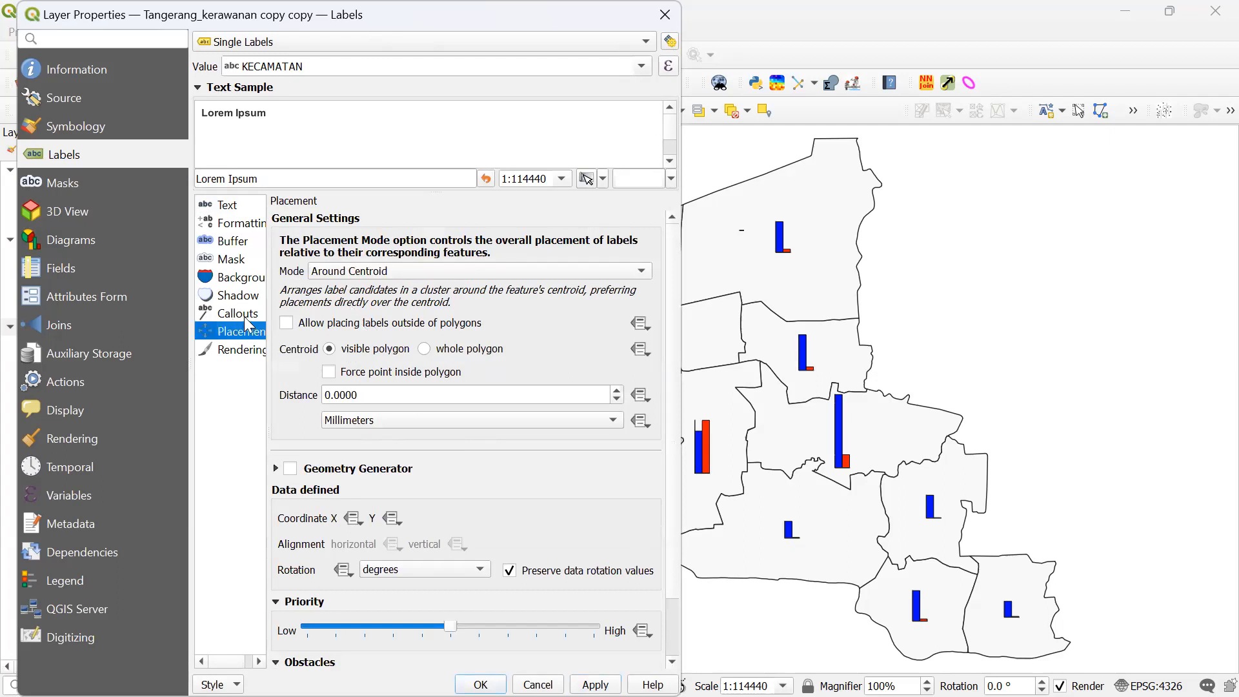
pyautogui.click(363, 266)
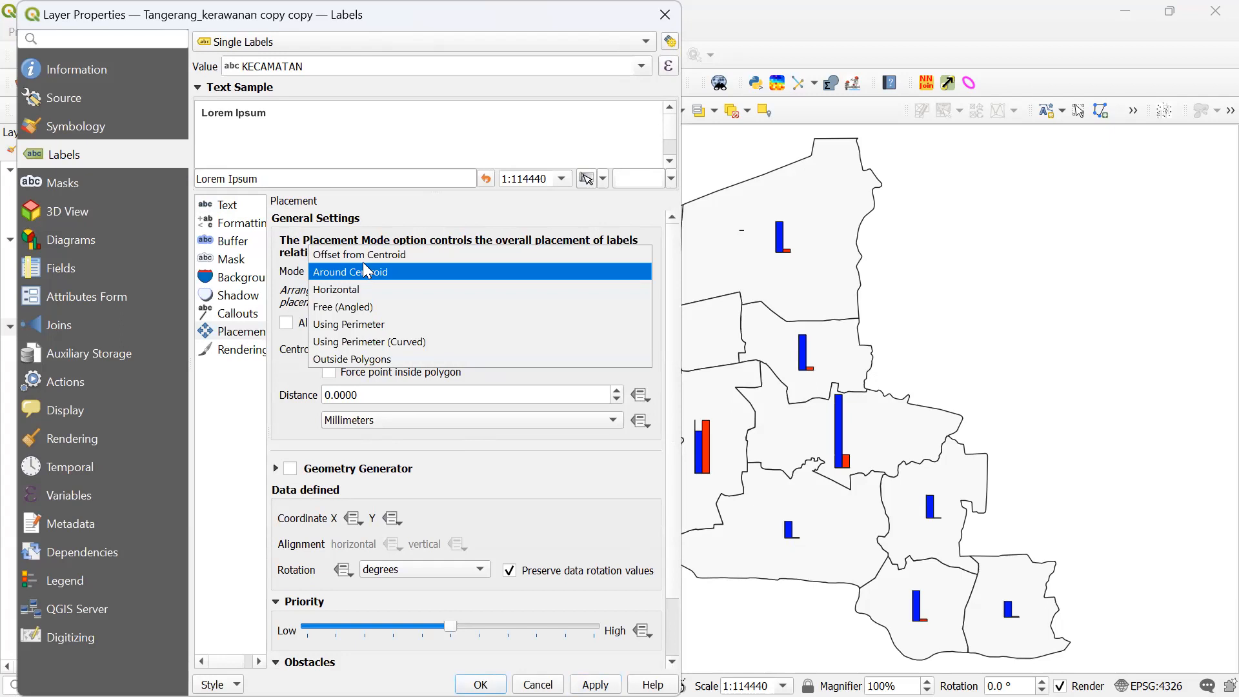
pyautogui.click(377, 256)
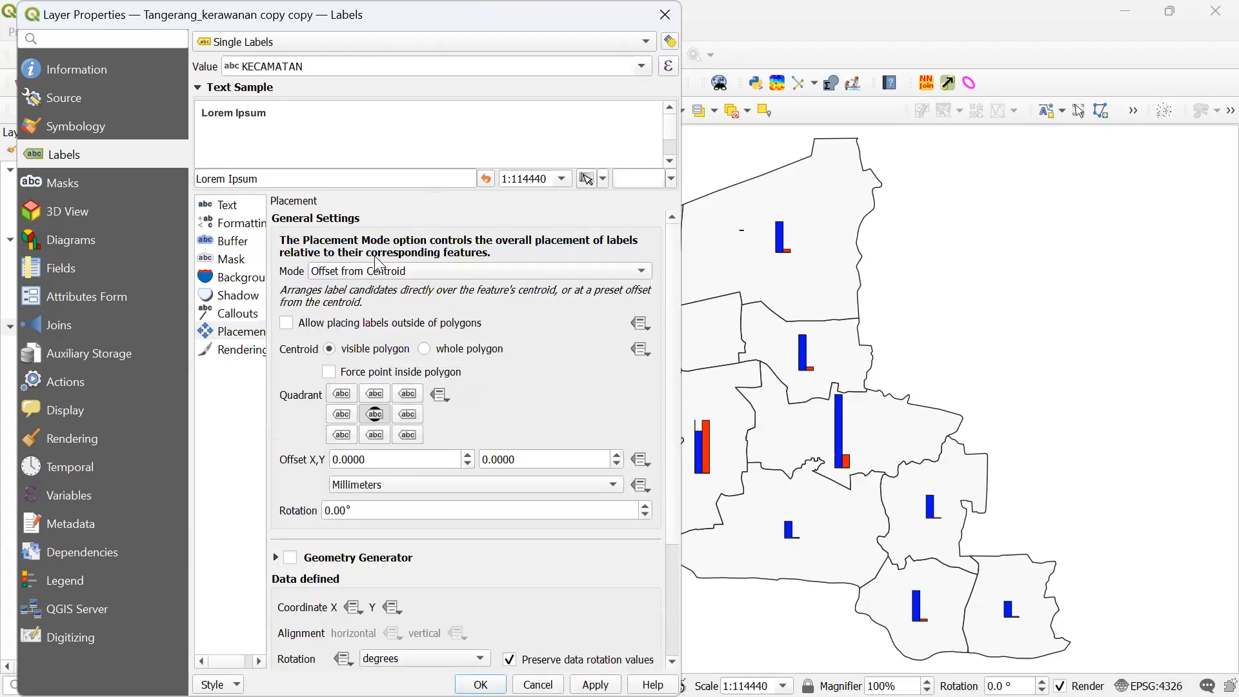
# - Put labels in the bottom-middle quadrant and set Offset Y to 4 mm, after trying 1 mm
pyautogui.click(375, 435)
pyautogui.click(595, 684)
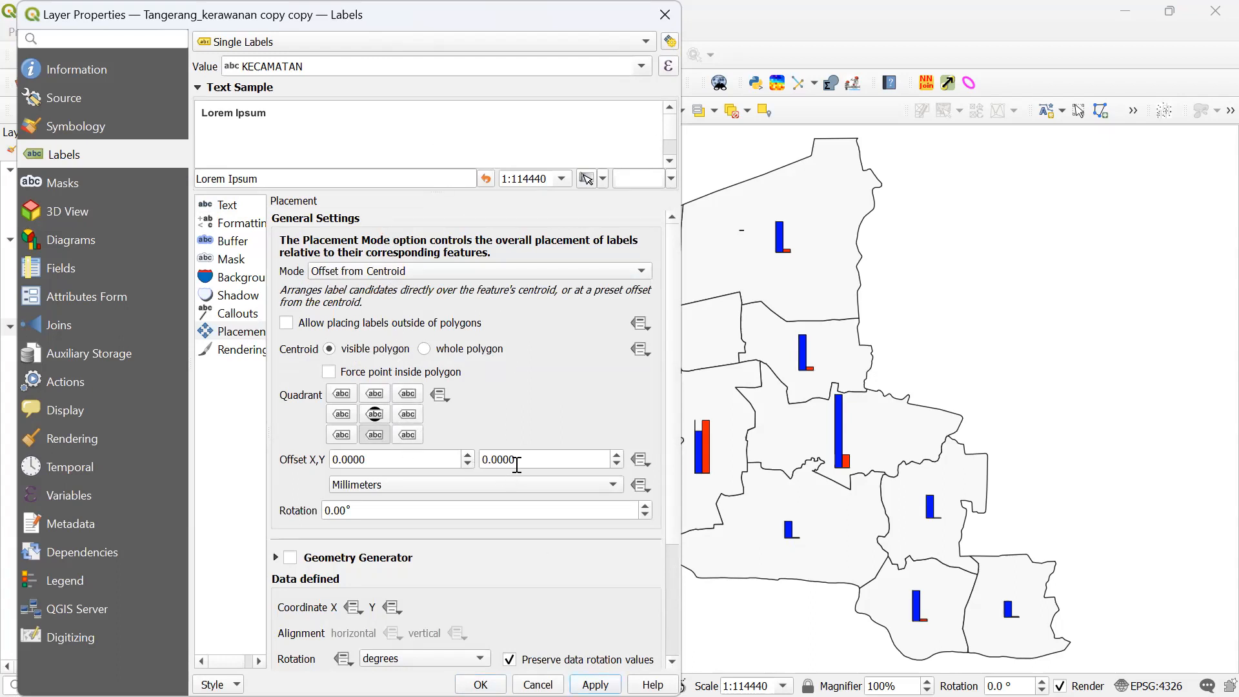
pyautogui.moveTo(539, 457); pyautogui.dragTo(450, 449)
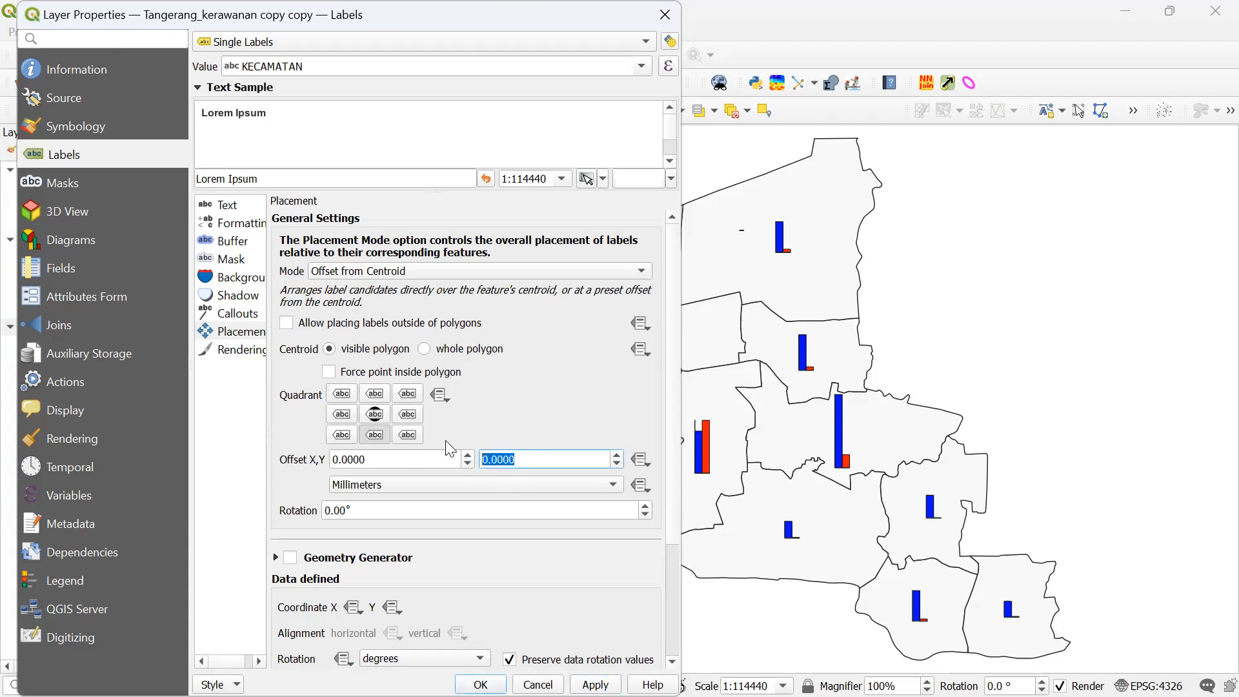
pyautogui.write('1')
pyautogui.click(595, 685)
pyautogui.moveTo(519, 457); pyautogui.dragTo(436, 448)
pyautogui.write('4')
pyautogui.click(595, 684)
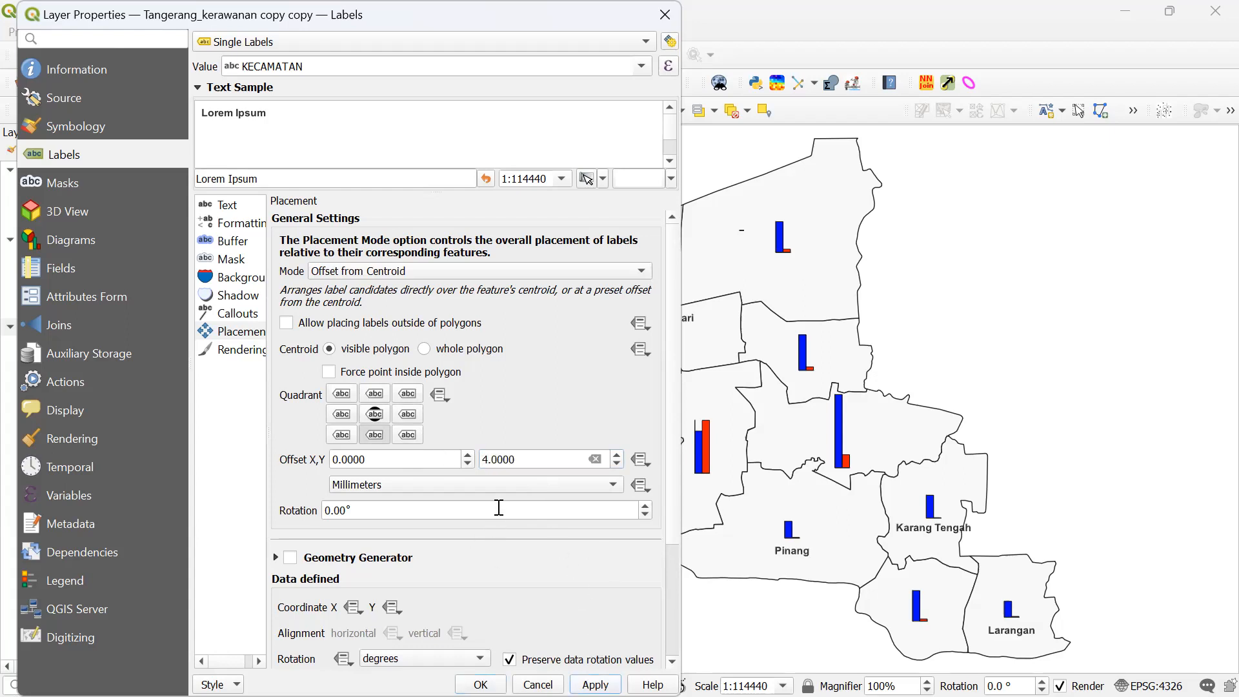
pyautogui.moveTo(220, 27); pyautogui.dragTo(0, 69)
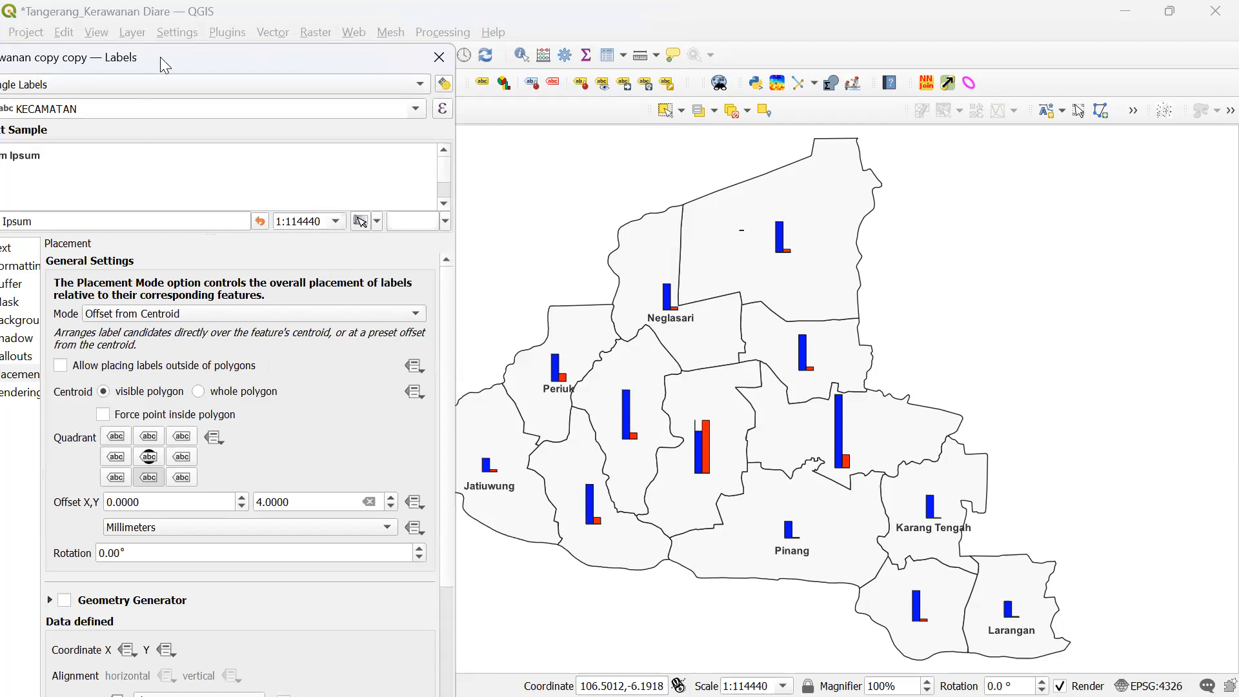
# - Keep Offset from Centroid placement and apply a 5 mm Y offset
pyautogui.moveTo(160, 57); pyautogui.dragTo(205, 53)
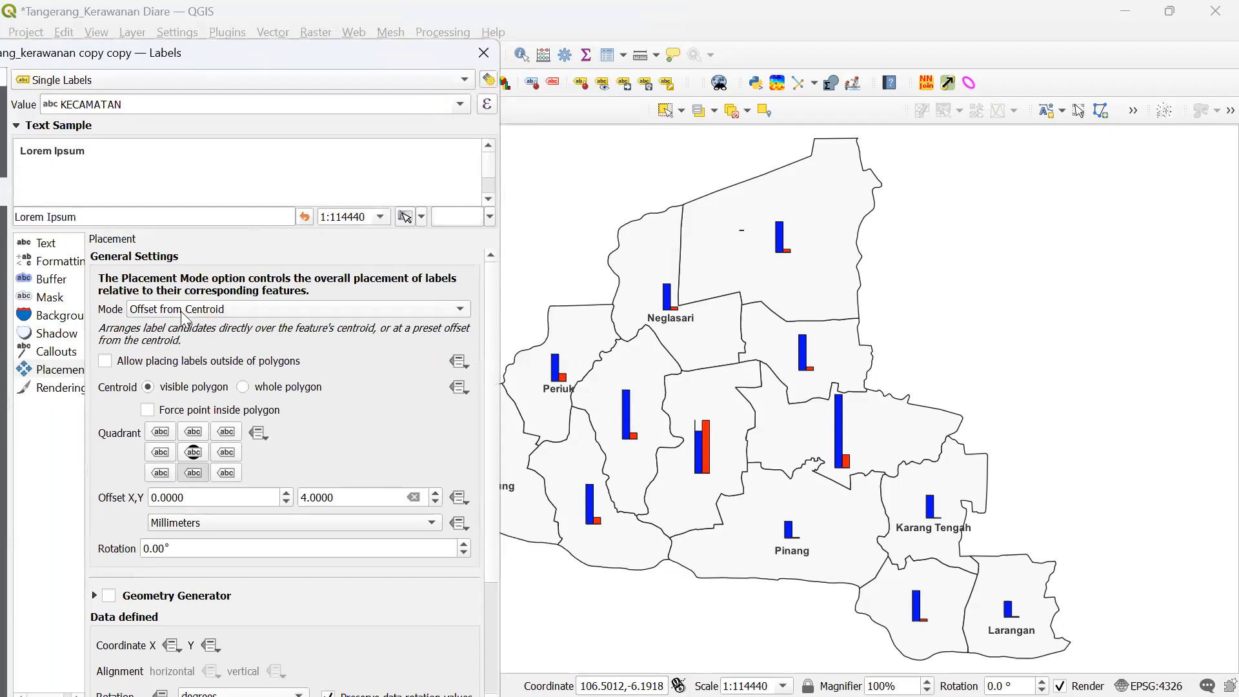
pyautogui.click(61, 372)
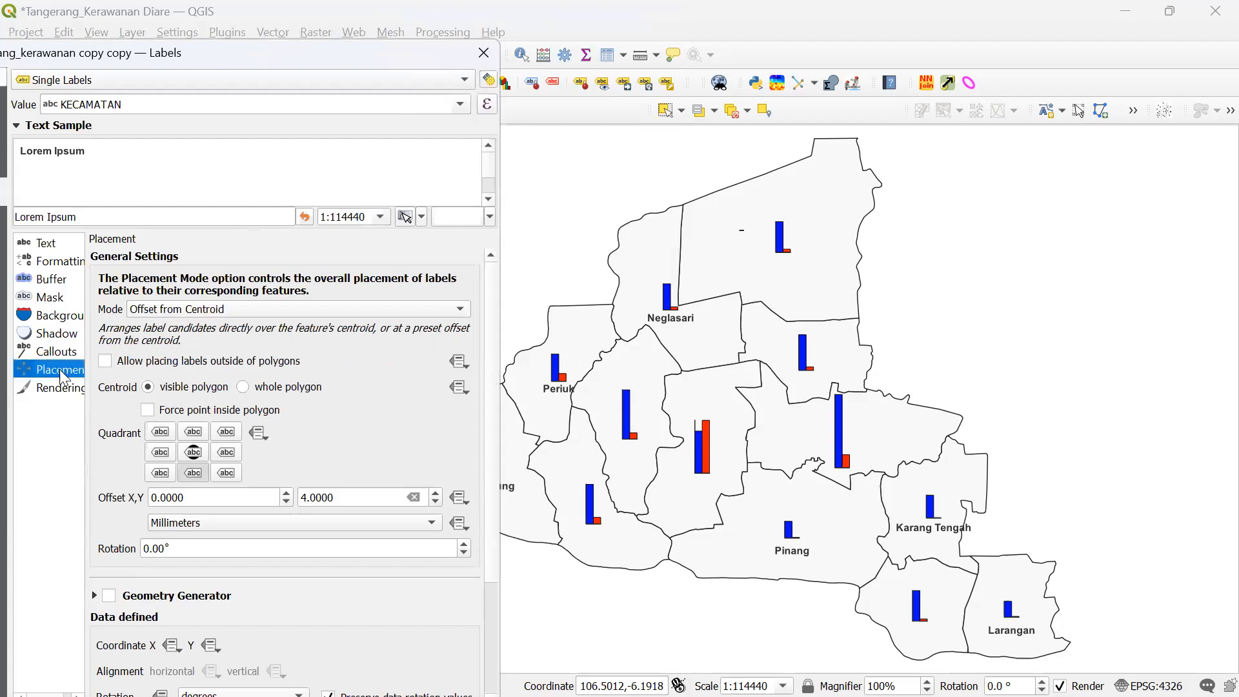
pyautogui.click(214, 309)
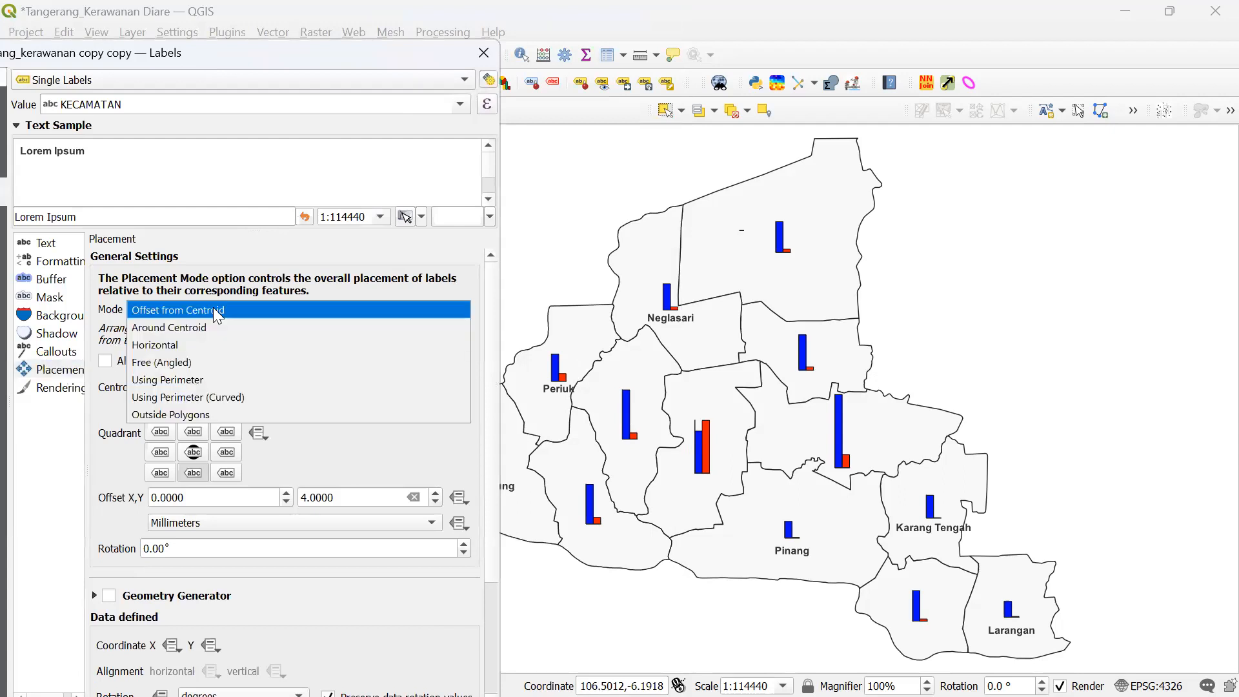
pyautogui.click(213, 309)
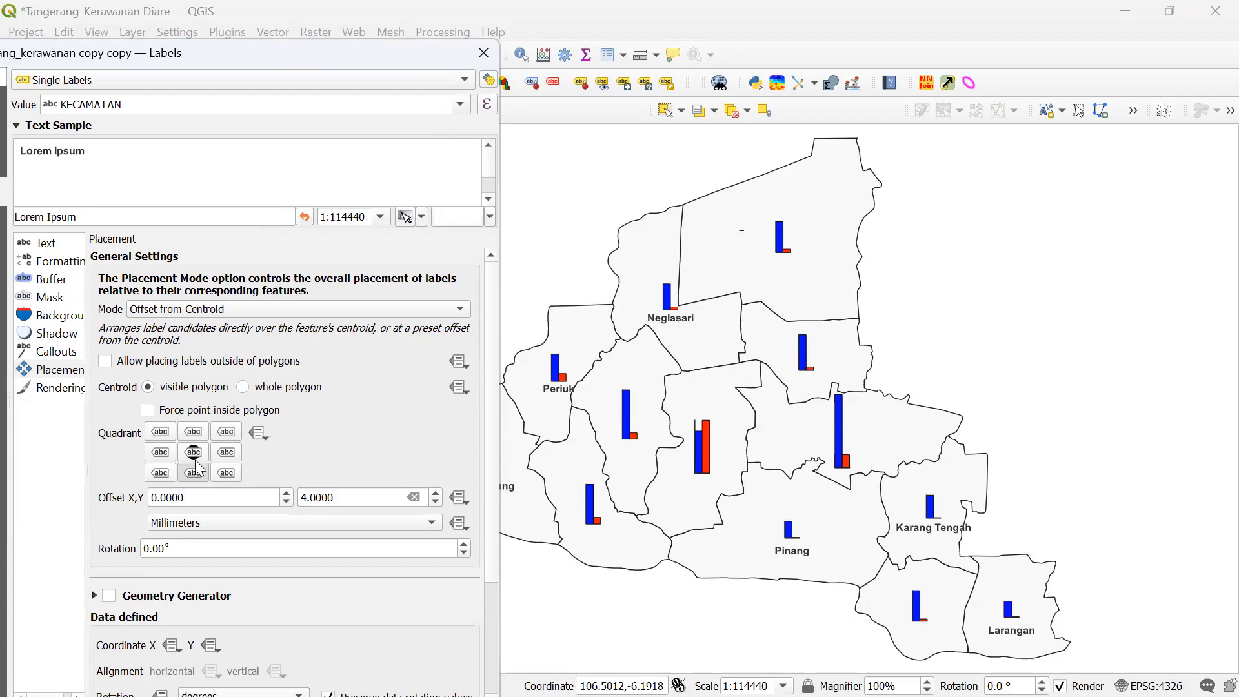
pyautogui.doubleClick(354, 495)
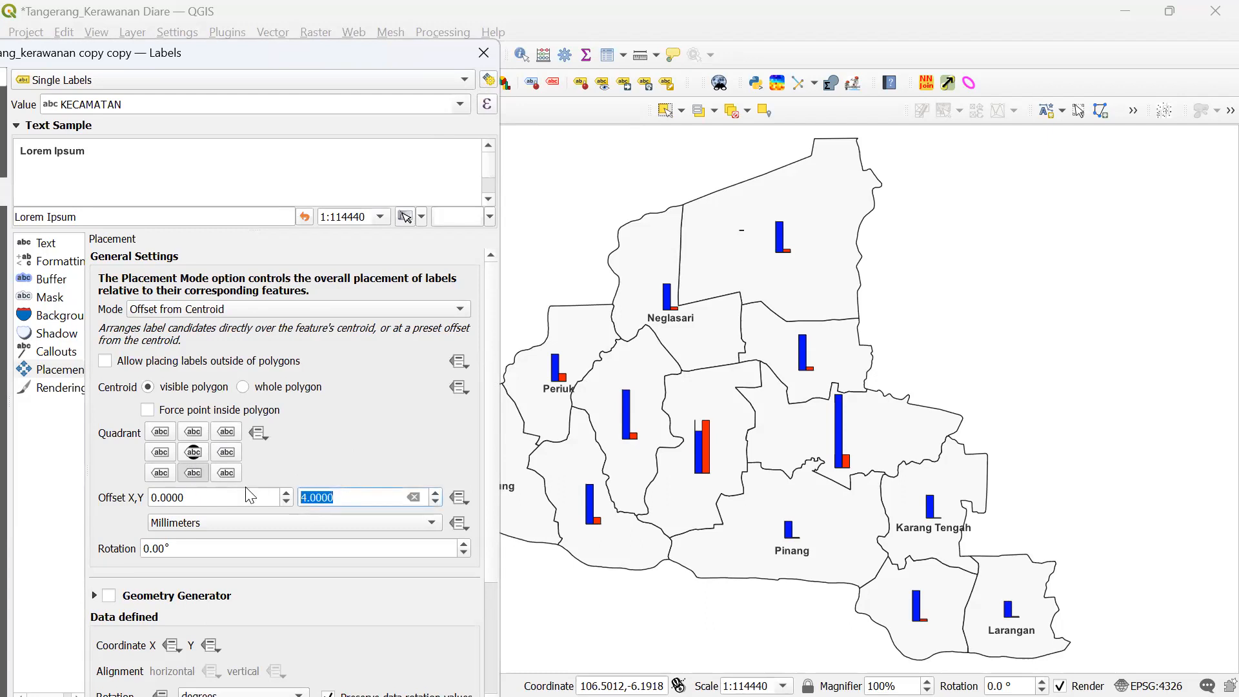
pyautogui.write('5')
pyautogui.moveTo(249, 44); pyautogui.dragTo(246, 6)
pyautogui.click(410, 685)
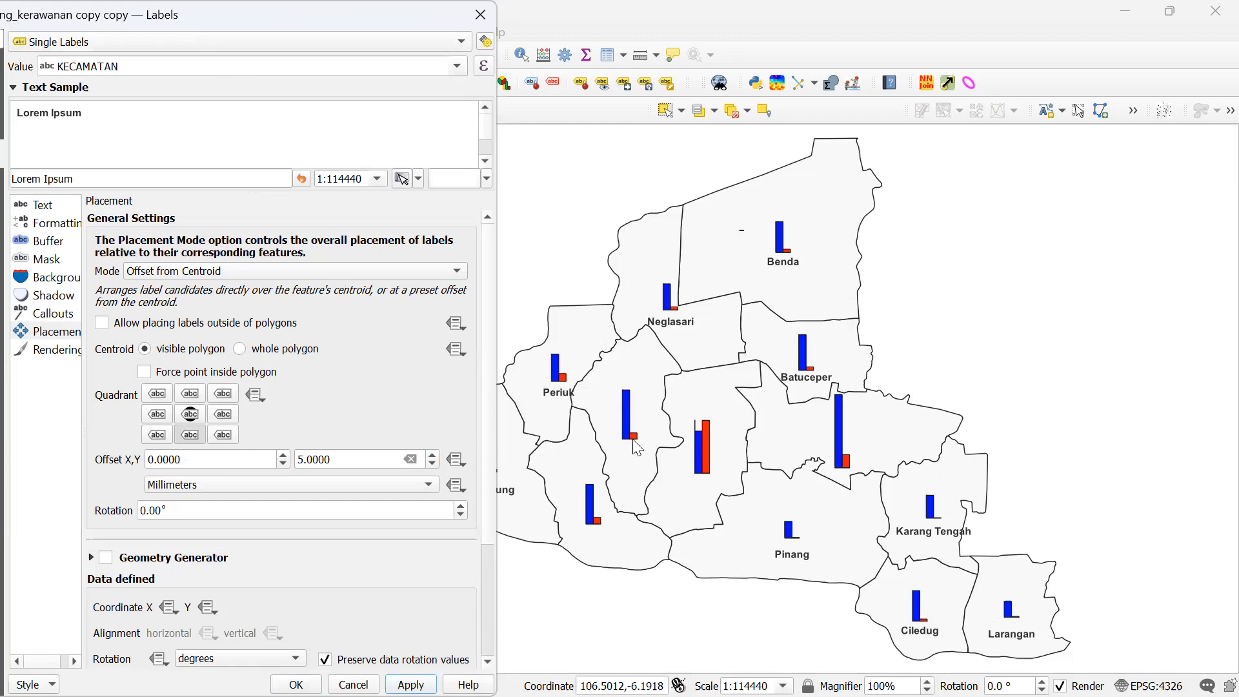
# - Raise the Y offset through 6 and 7 mm to a final 8 mm, checking the map
pyautogui.doubleClick(352, 461)
pyautogui.write('5')
pyautogui.press('BackSpace')
pyautogui.write('6')
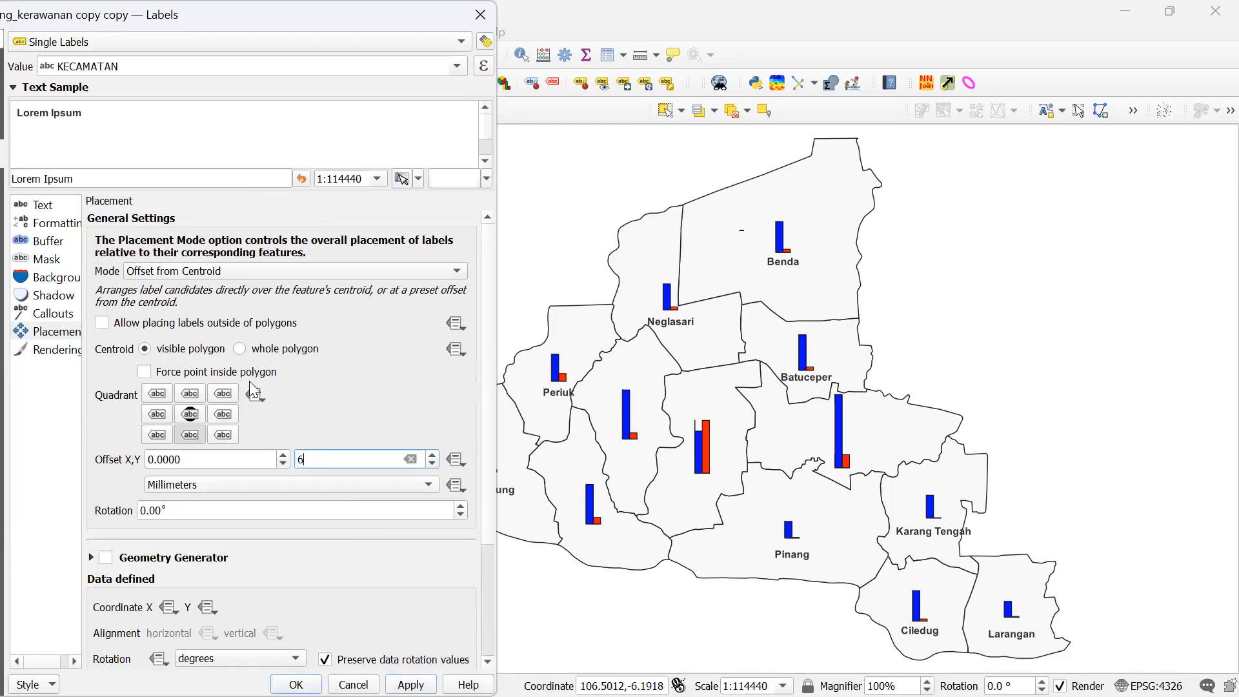
pyautogui.press('Tab')
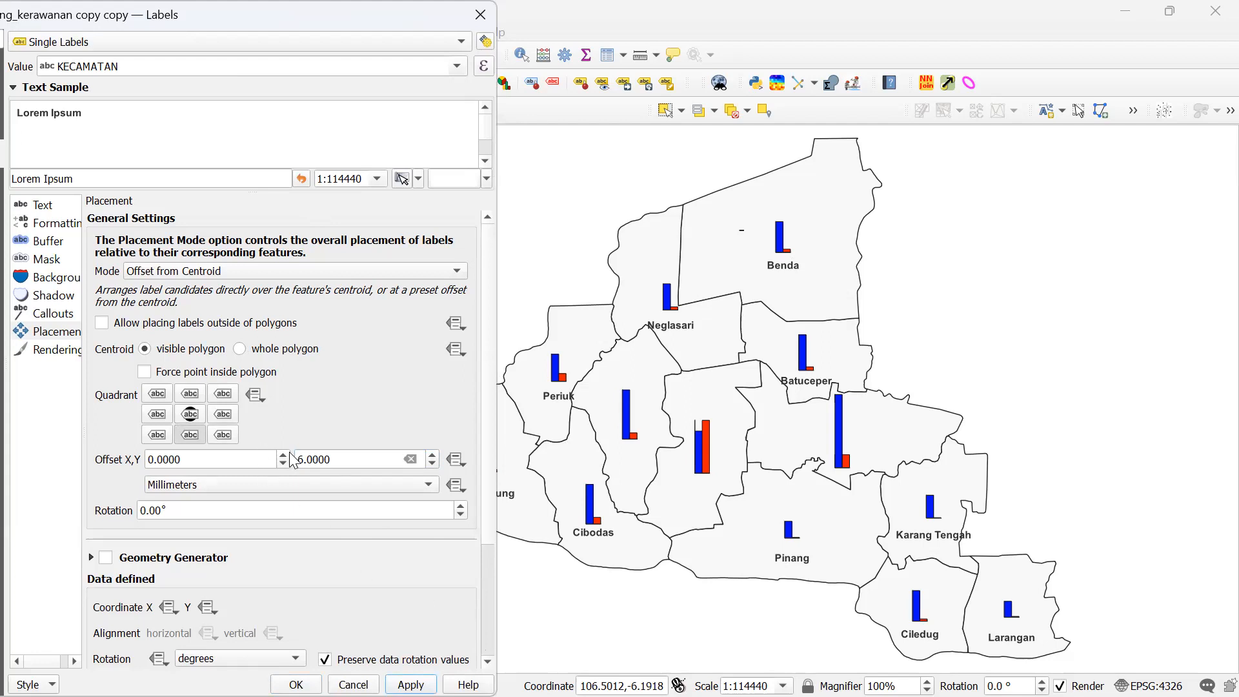
pyautogui.click(356, 455)
pyautogui.write('7')
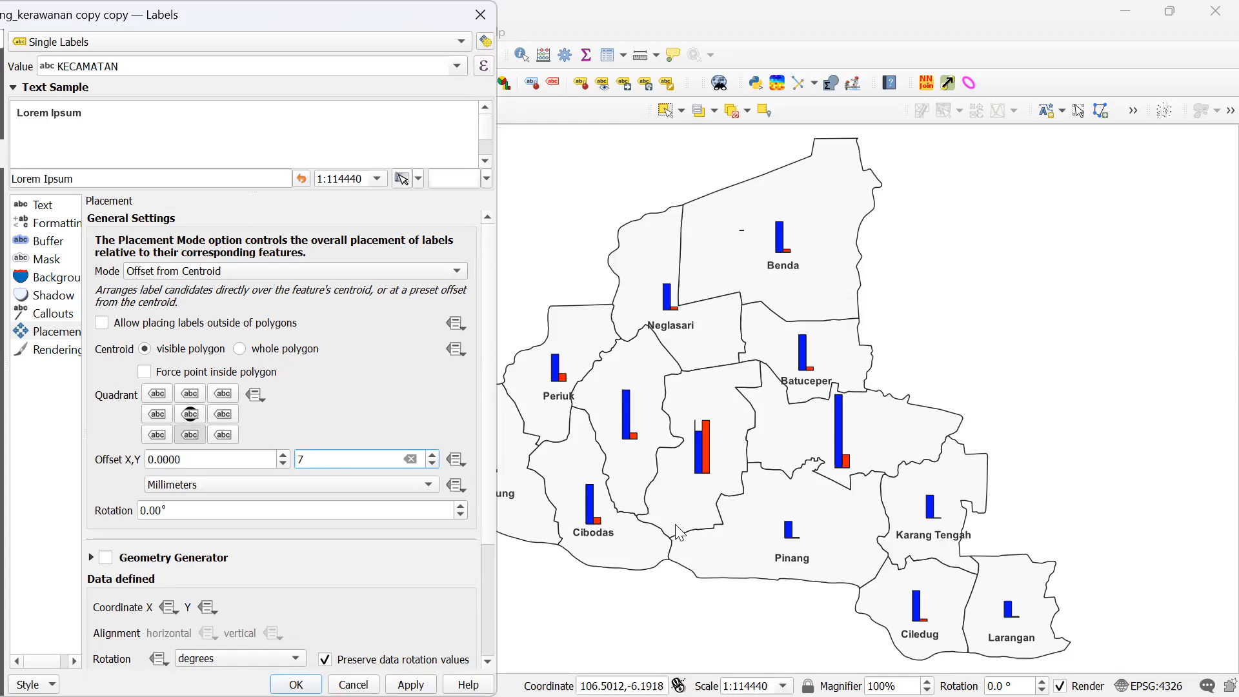
pyautogui.press('Return')
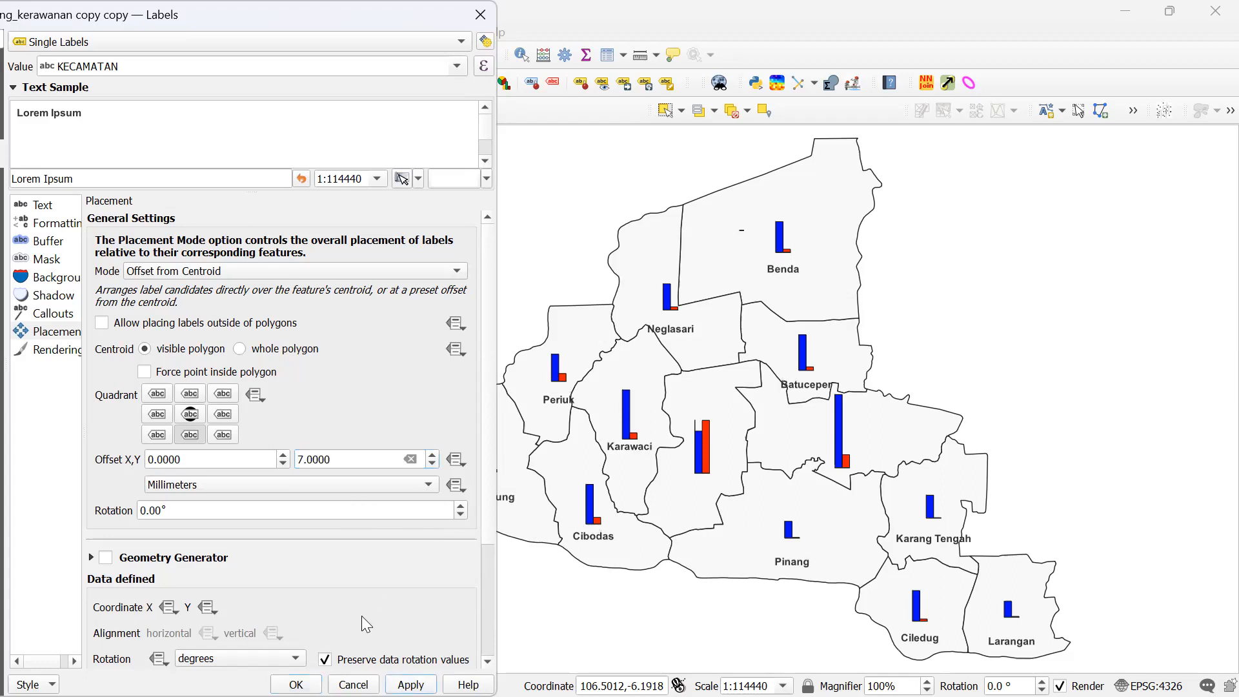
pyautogui.moveTo(359, 460); pyautogui.dragTo(213, 457)
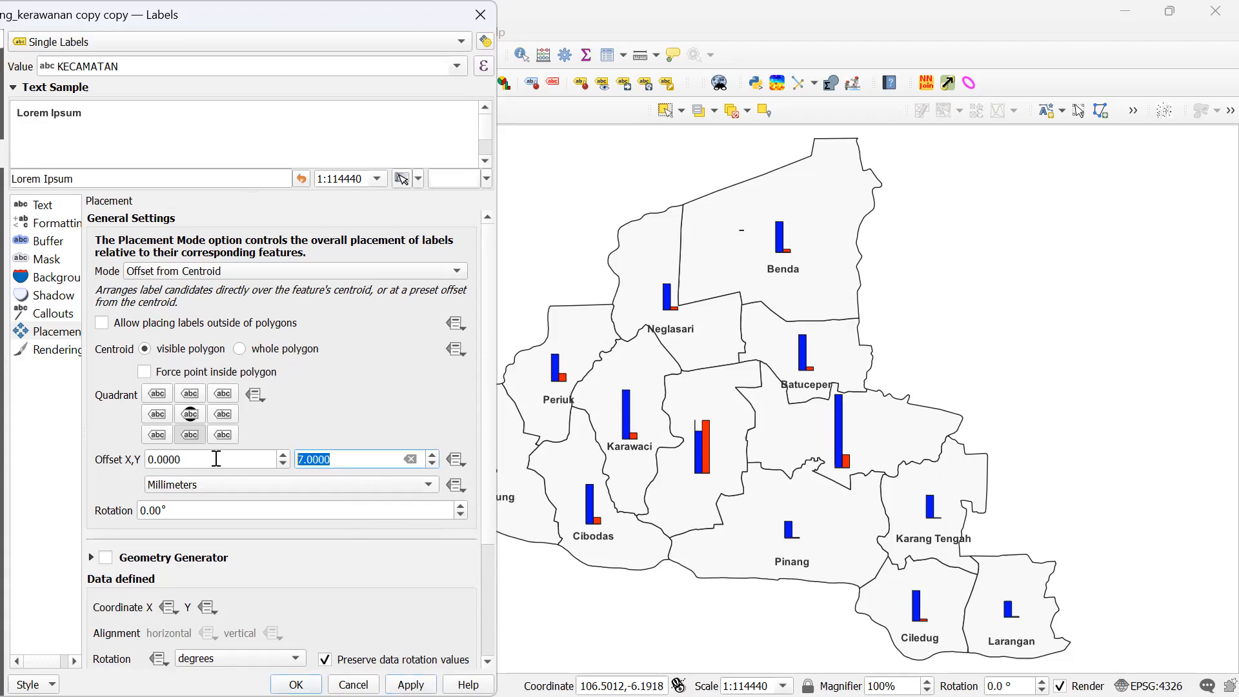
pyautogui.write('8')
pyautogui.press('Return')
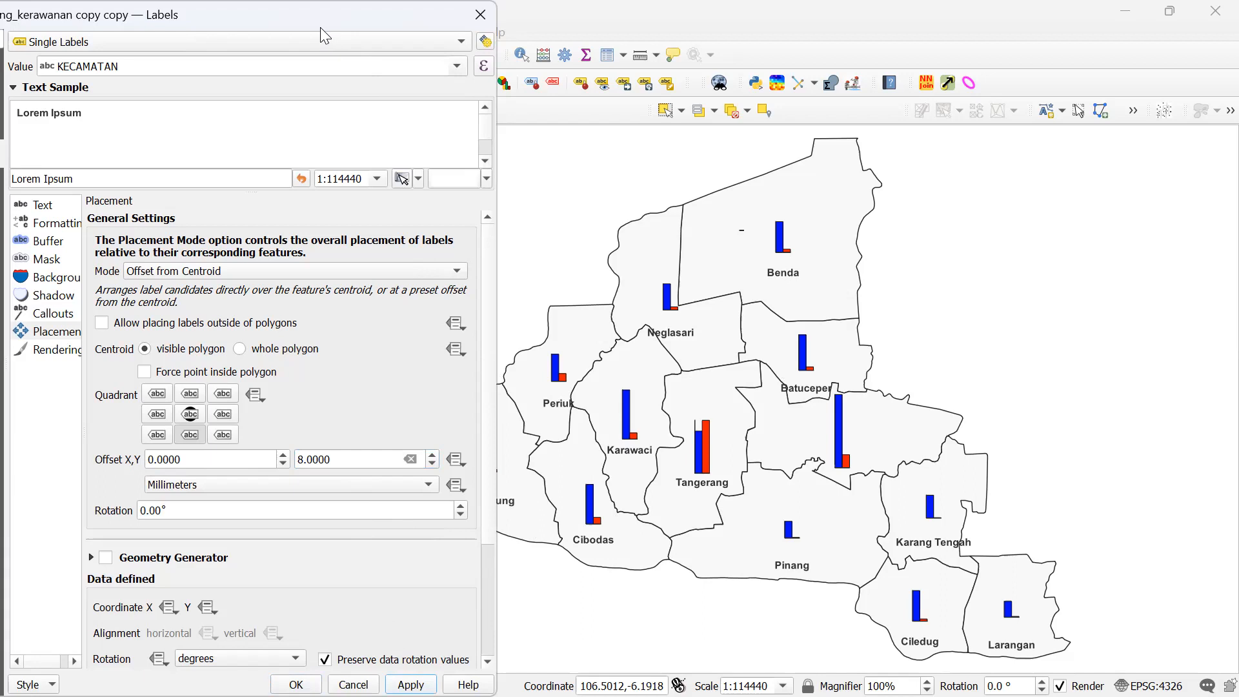
pyautogui.moveTo(296, 30); pyautogui.dragTo(244, 50)
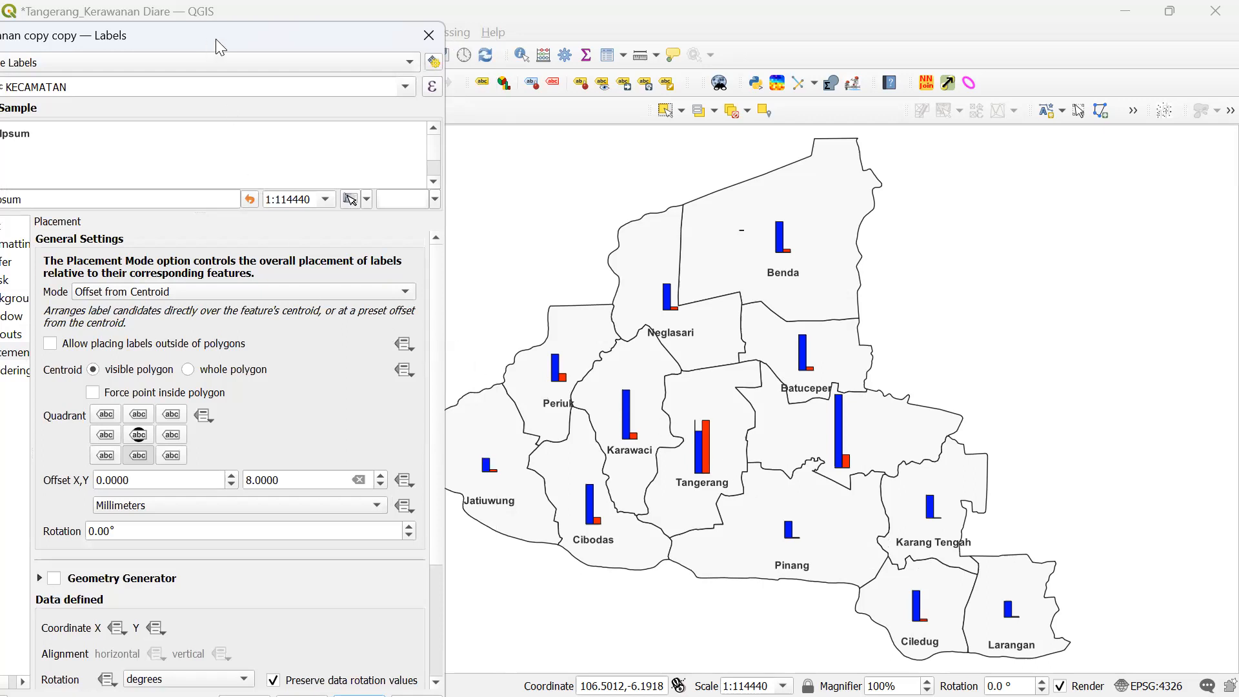
pyautogui.moveTo(215, 39); pyautogui.dragTo(305, 18)
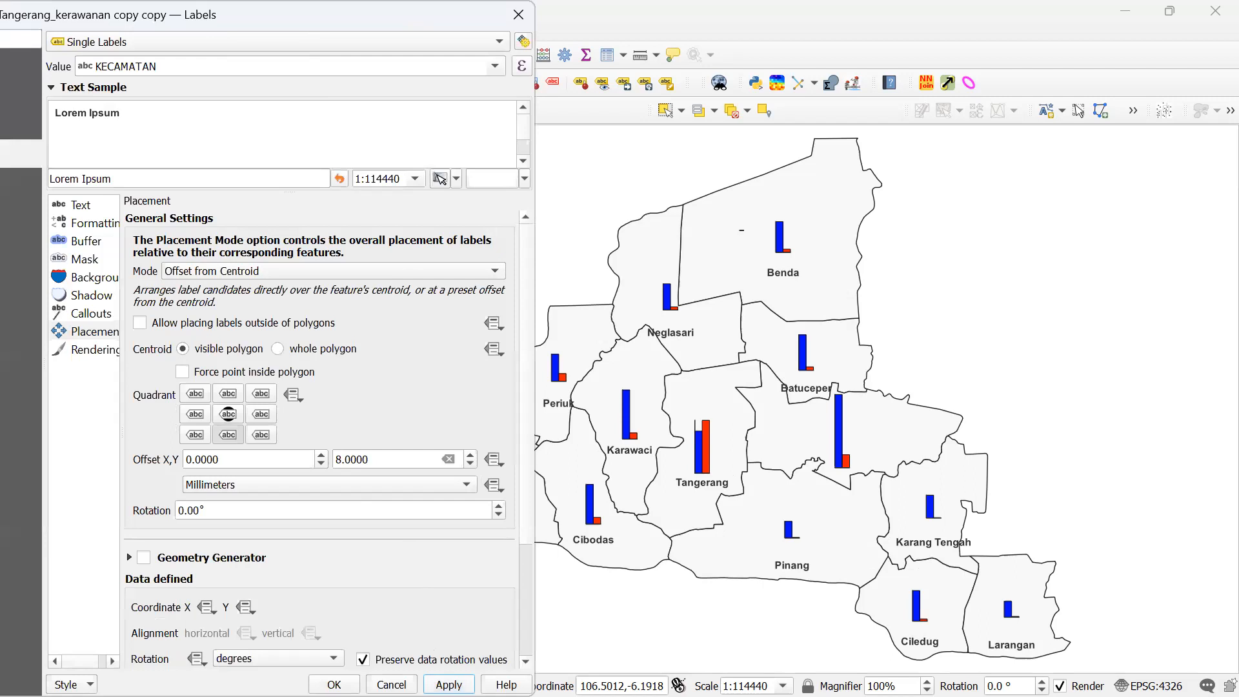
# - Close the label settings and rename 'Tangerang_kerawanan copy copy' to 'Bar Diagram'
pyautogui.click(334, 685)
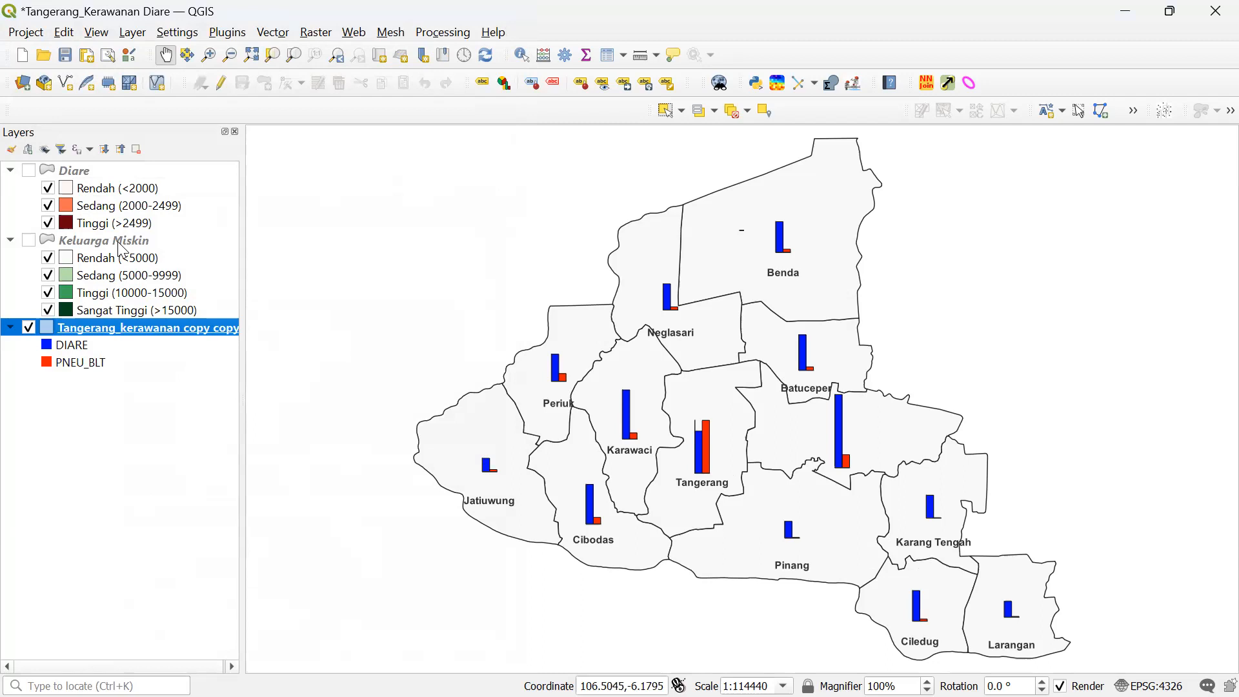
pyautogui.rightClick(118, 325)
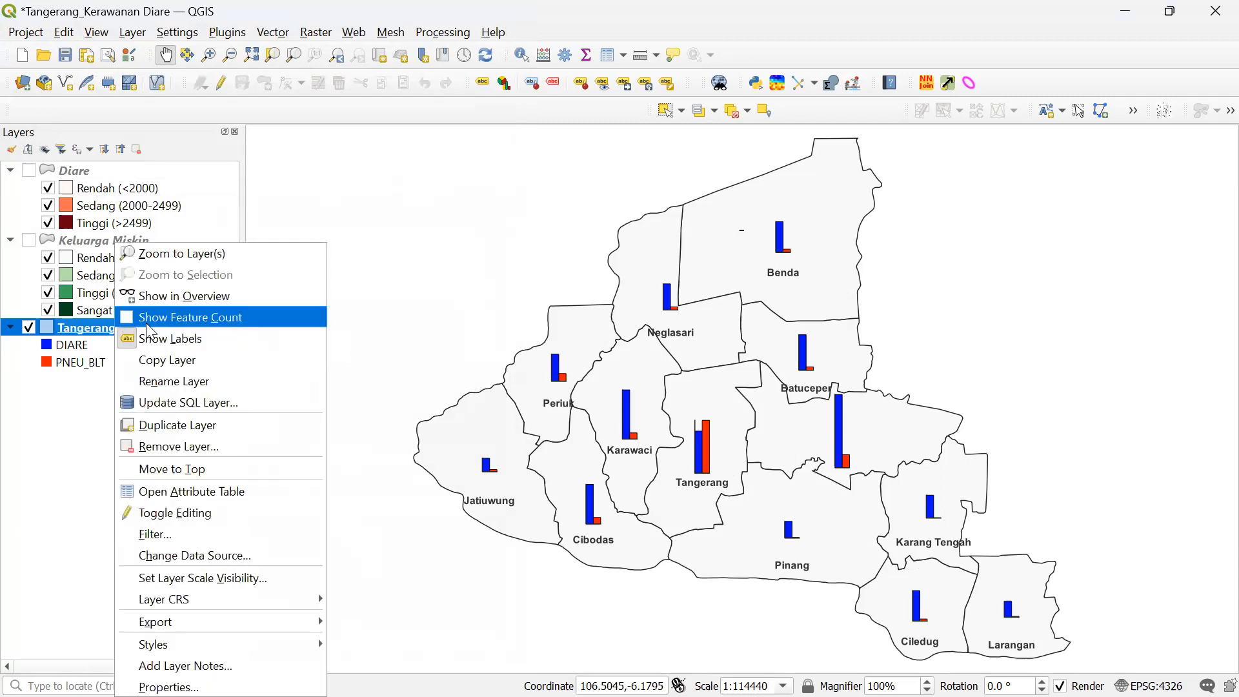
pyautogui.click(197, 380)
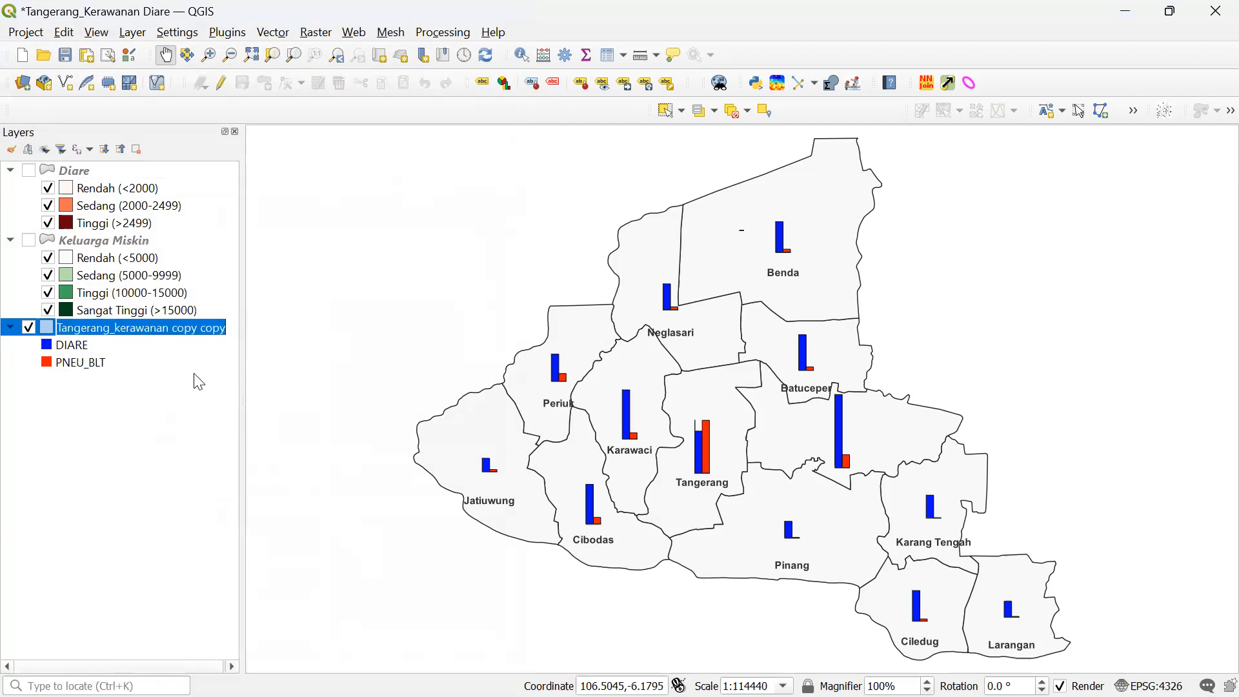
pyautogui.write('Bar')
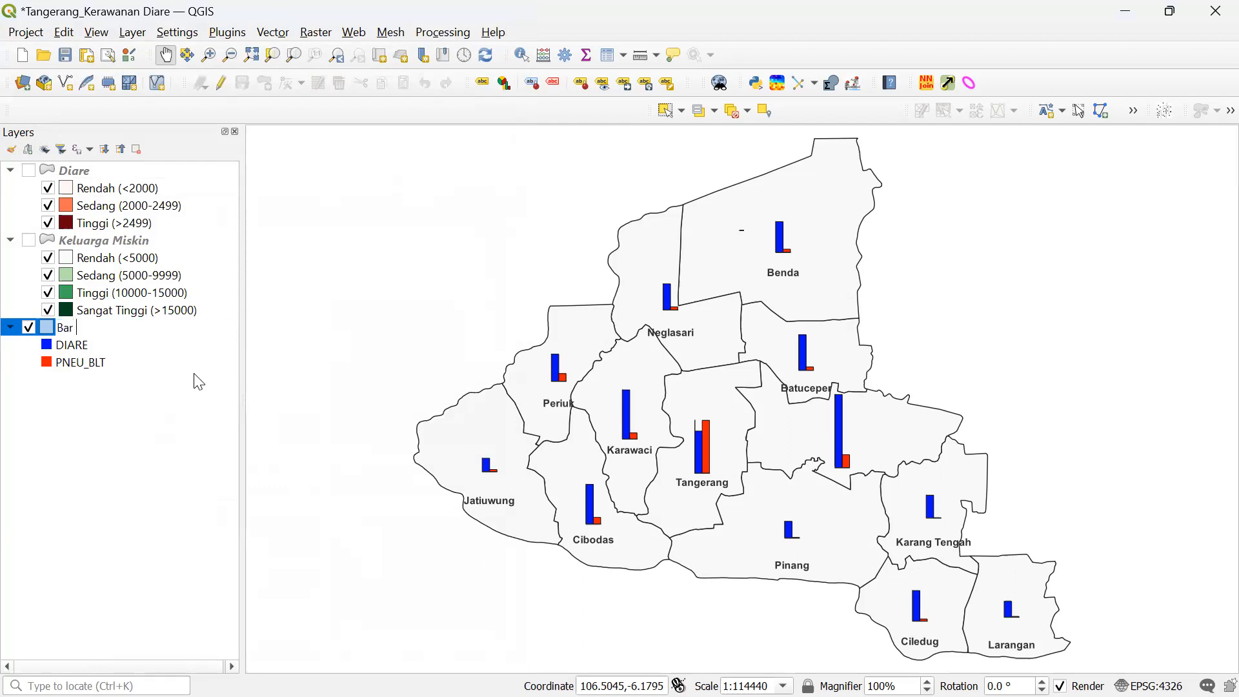
pyautogui.write(' Diagram')
pyautogui.press('Return')
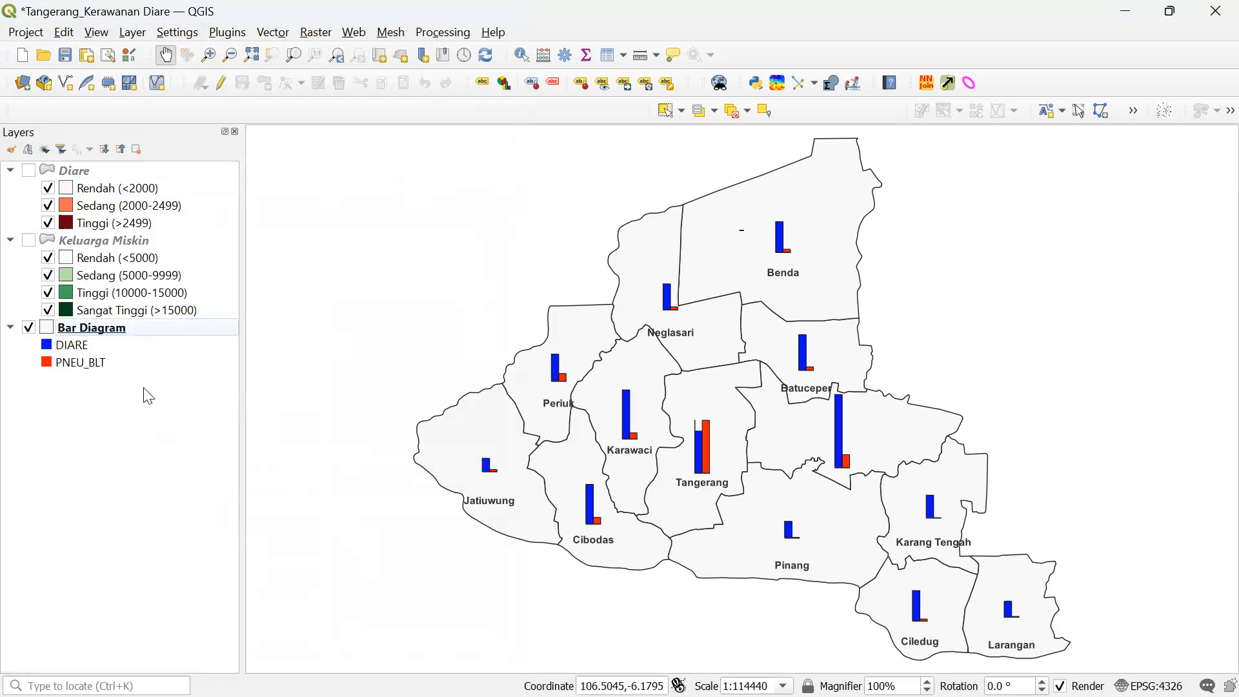
pyautogui.click(151, 340)
# - Duplicate the Bar Diagram layer, producing a 'Bar Diagram copy' layer
pyautogui.rightClick(150, 340)
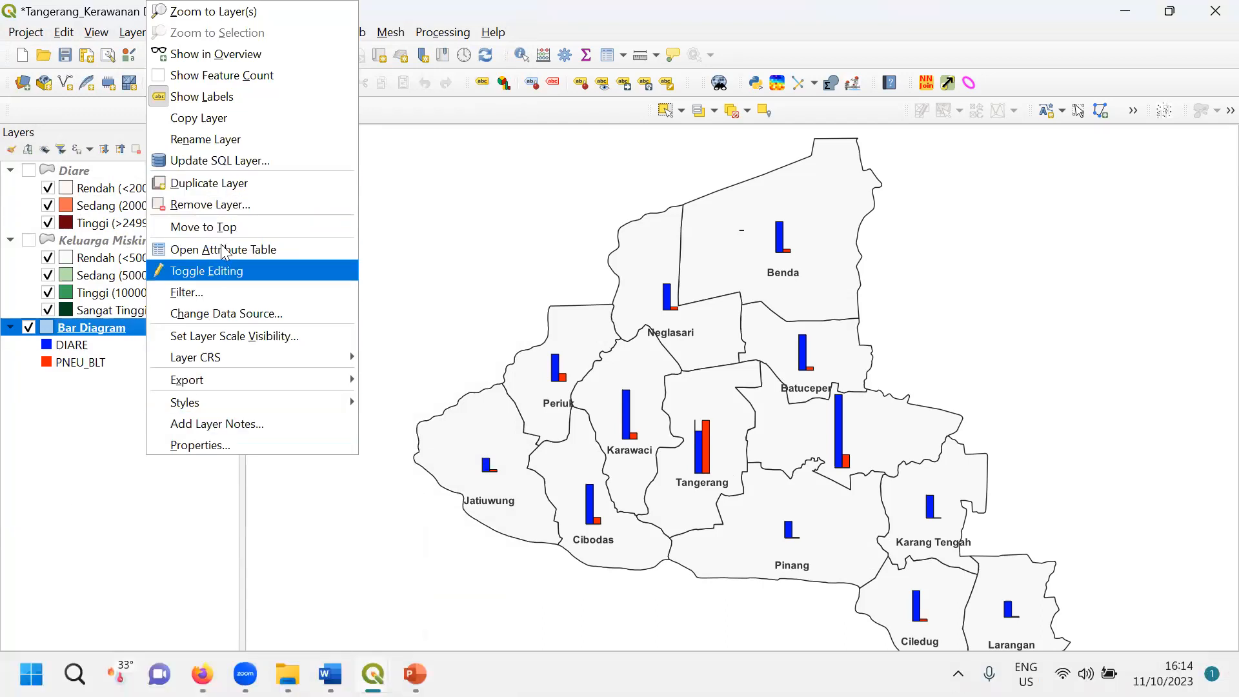
pyautogui.click(234, 192)
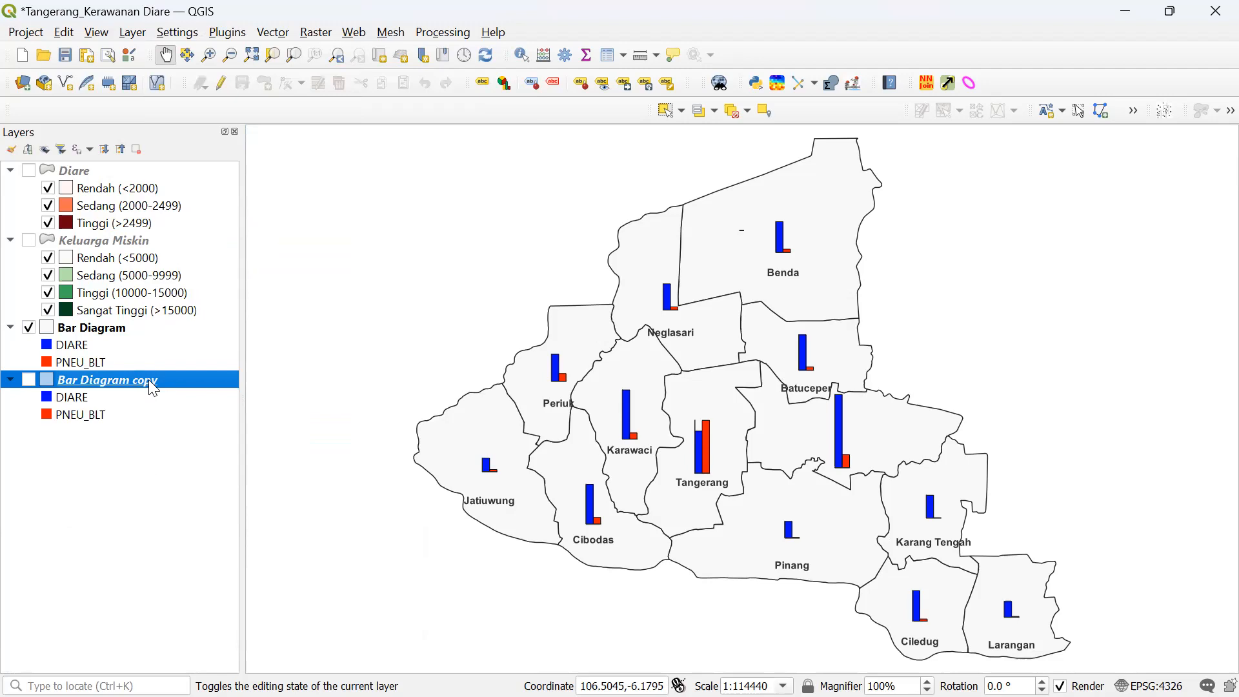
pyautogui.click(105, 329)
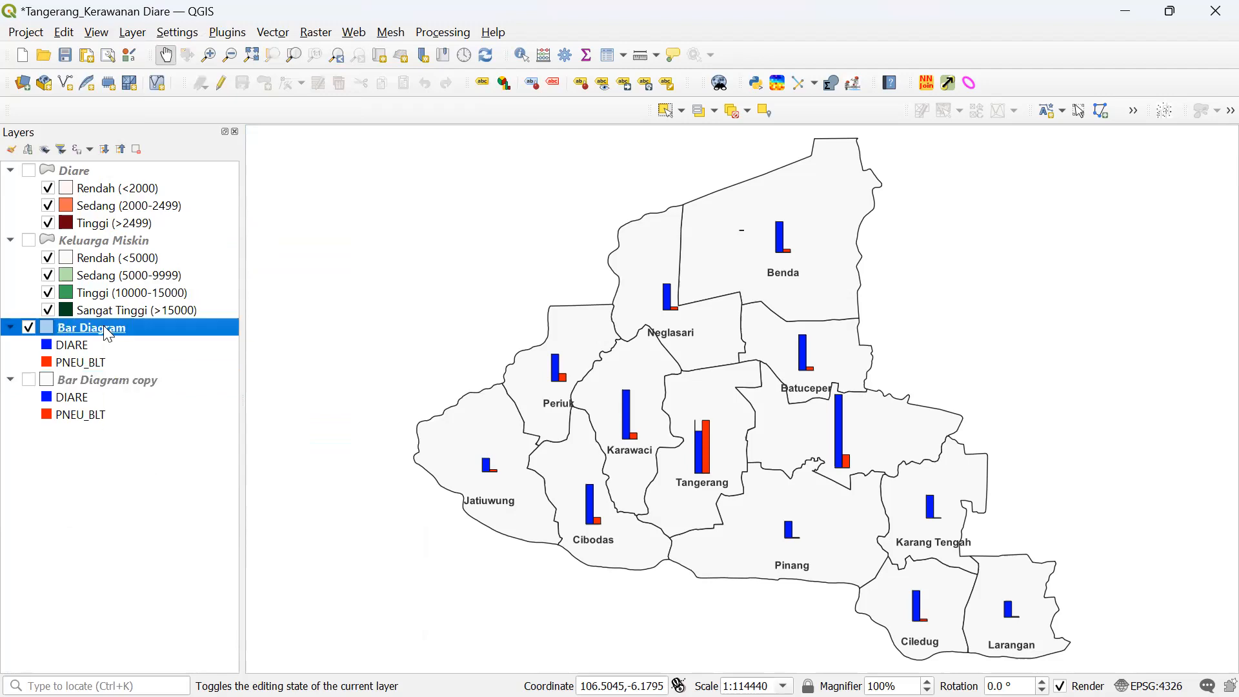
pyautogui.rightClick(119, 378)
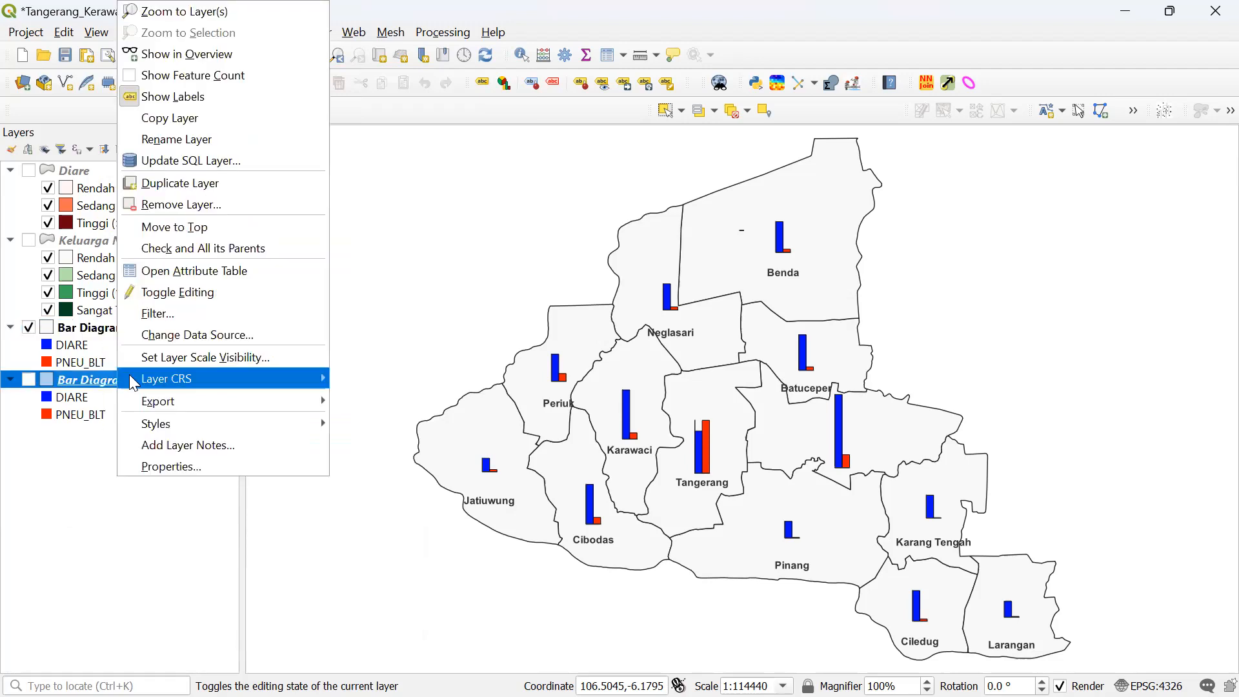
# - Change Bar Diagram copy's diagram type from Histogram to Pie Chart and apply it
pyautogui.click(167, 466)
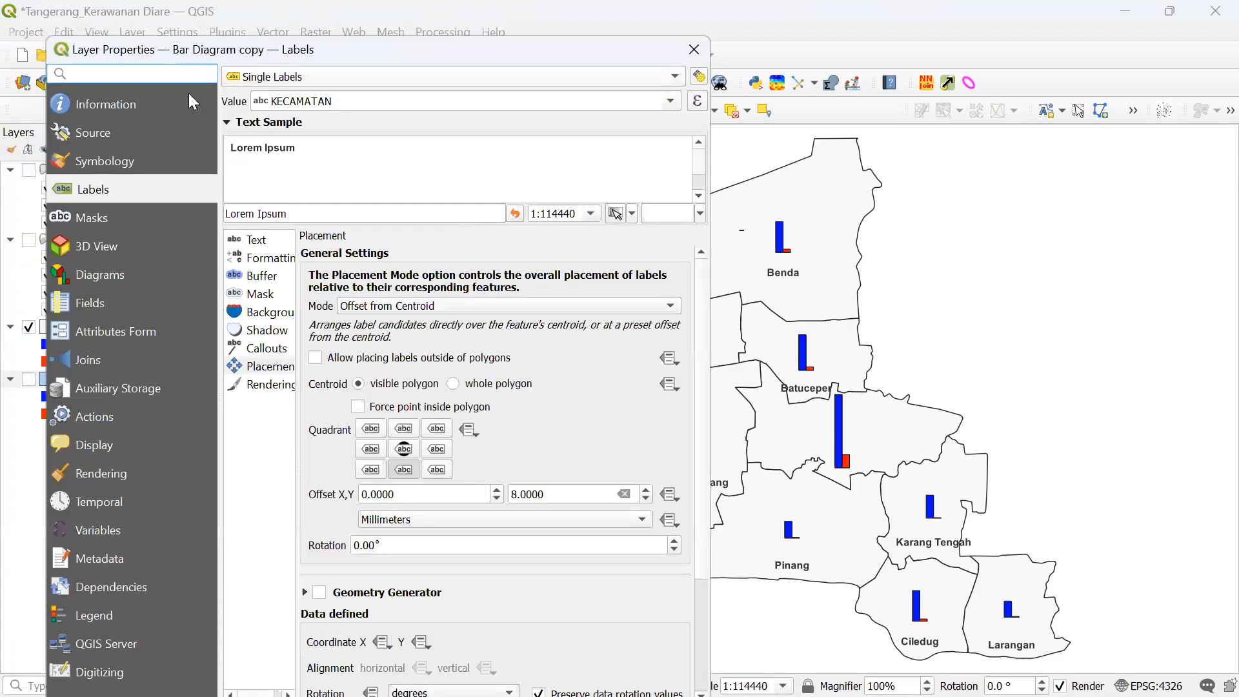
pyautogui.click(96, 273)
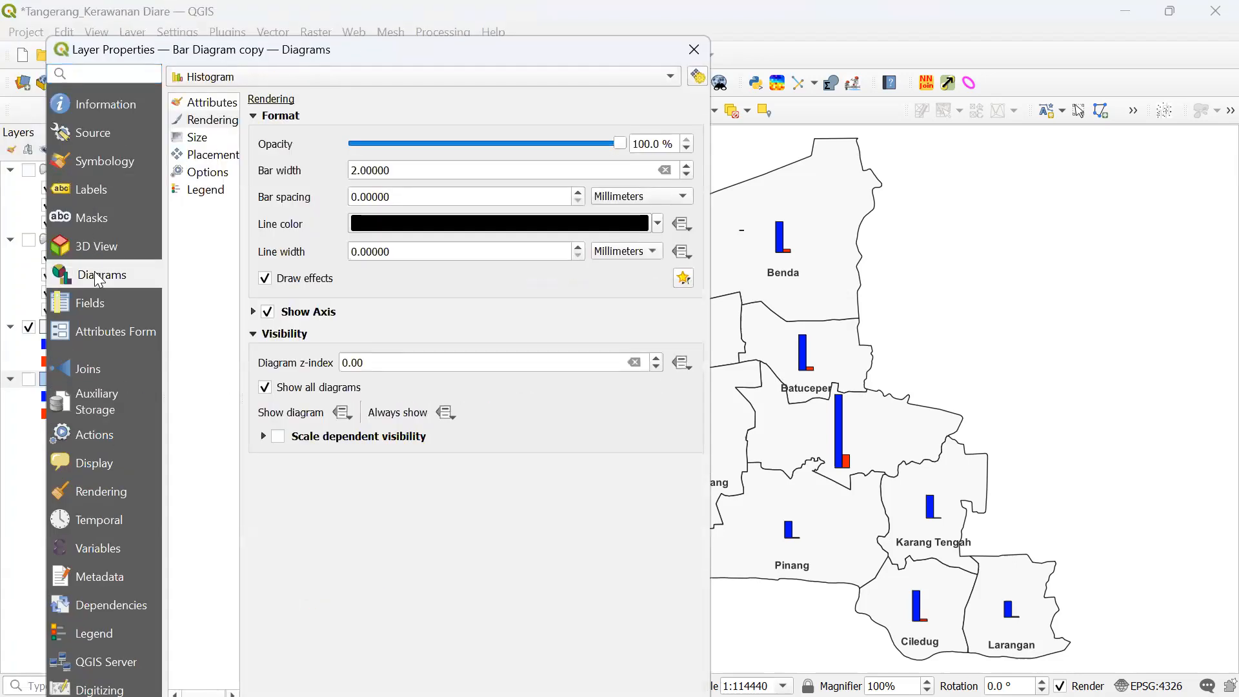
pyautogui.click(208, 84)
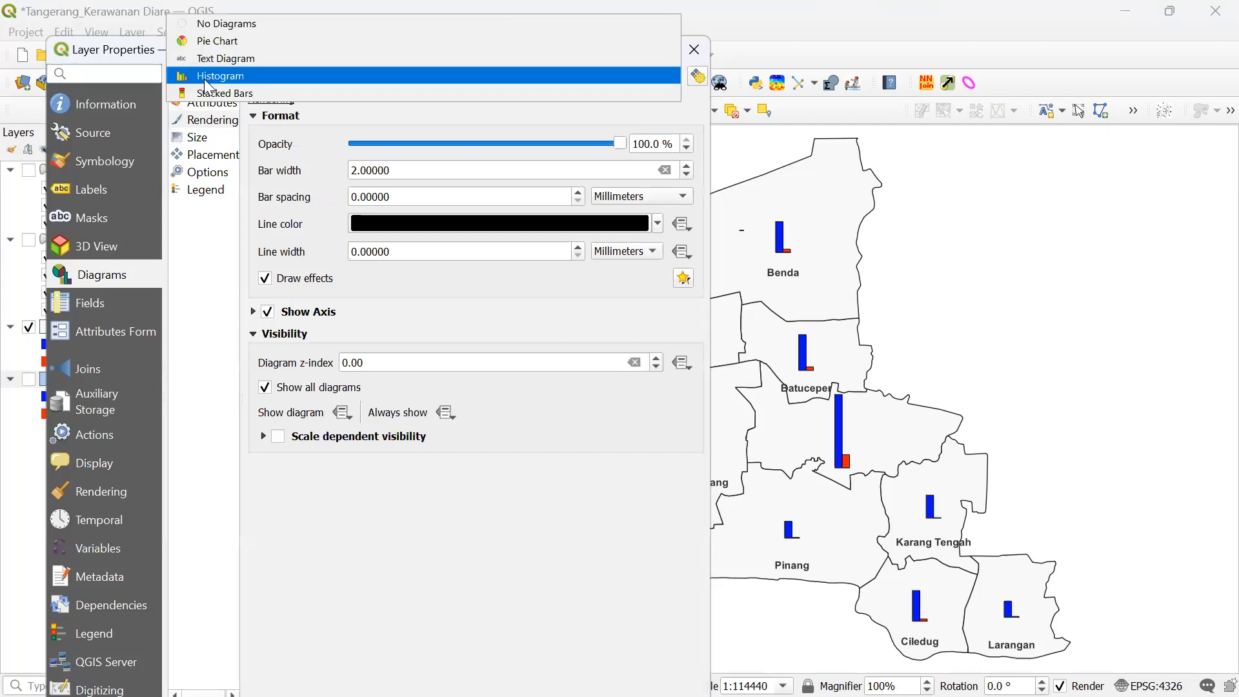
pyautogui.click(230, 46)
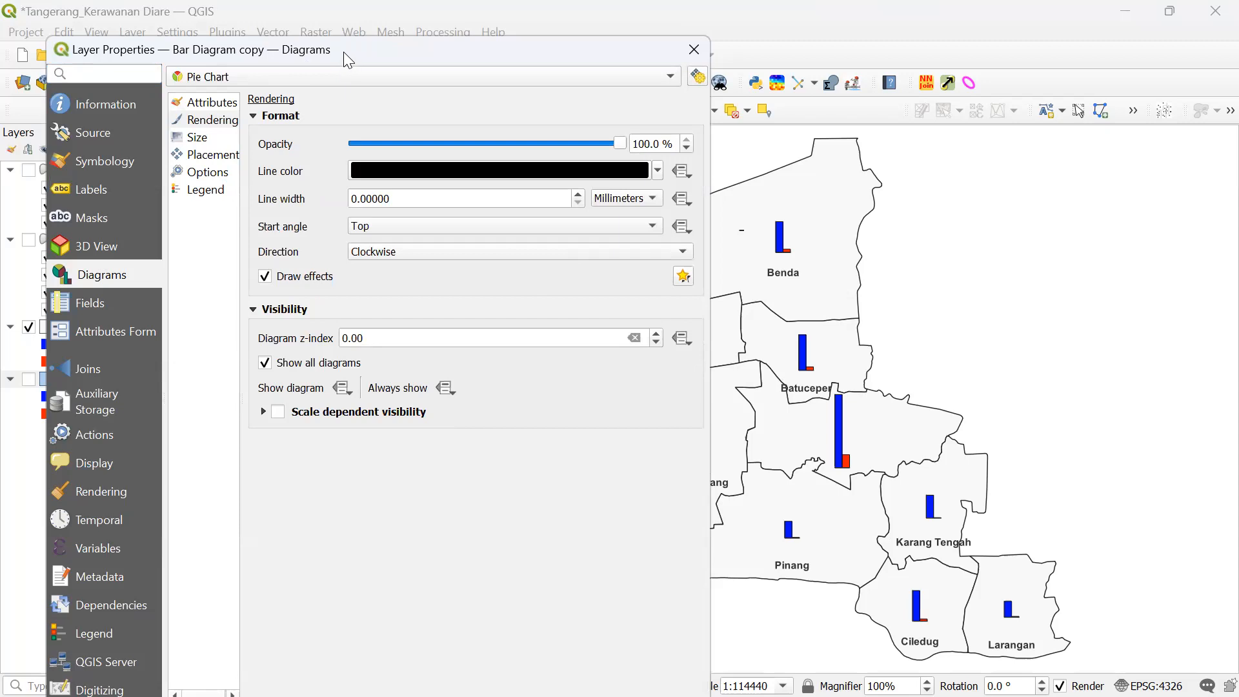
pyautogui.moveTo(344, 53); pyautogui.dragTo(213, 17)
pyautogui.click(493, 684)
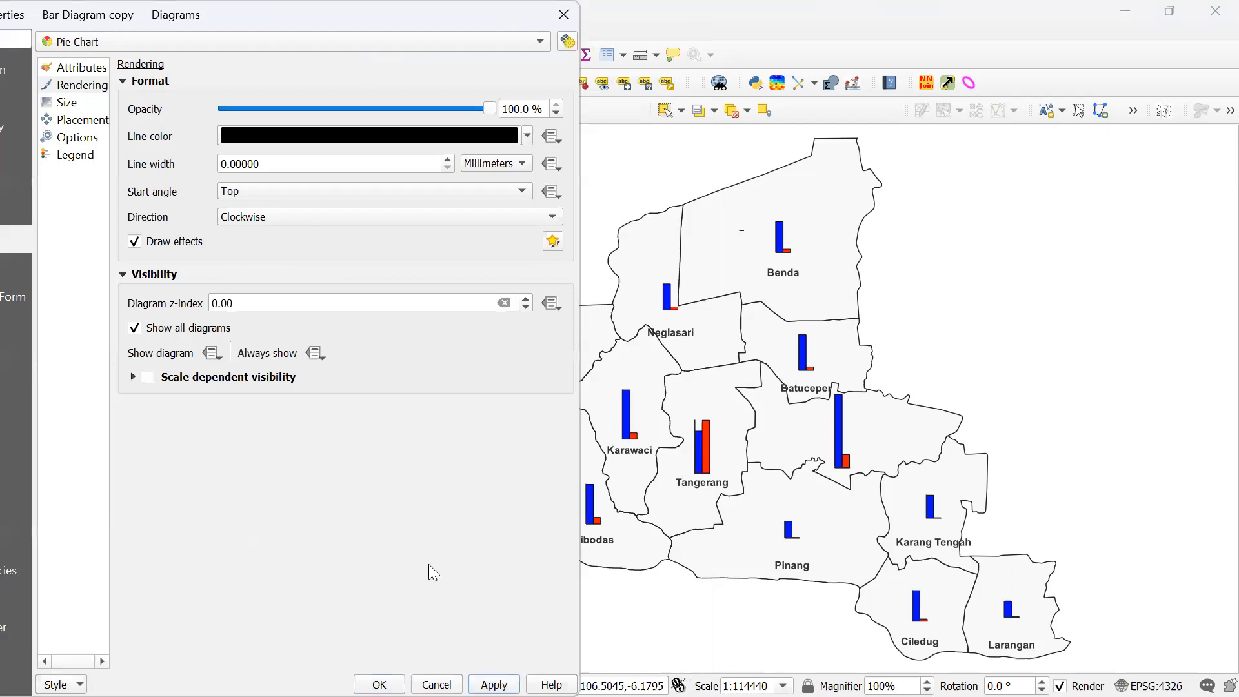
# - Close the properties, hide the original Bar Diagram layer and show Bar Diagram copy
pyautogui.click(245, 43)
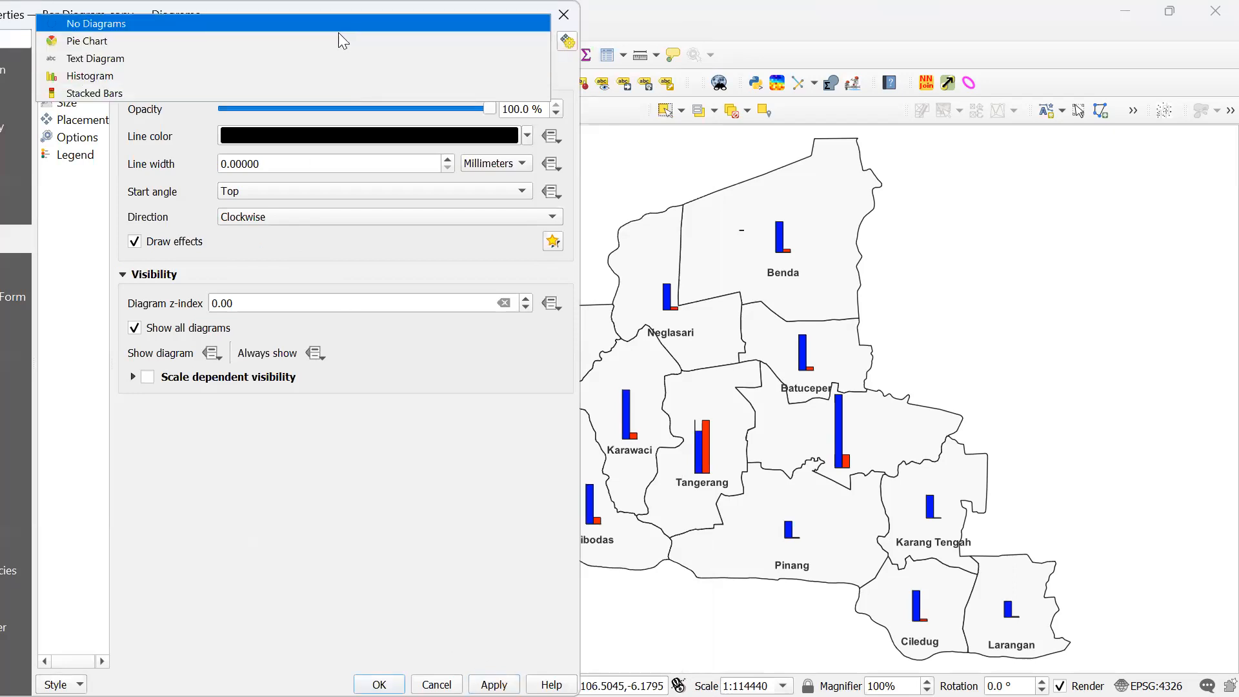
pyautogui.click(334, 40)
pyautogui.moveTo(491, 14); pyautogui.dragTo(597, 125)
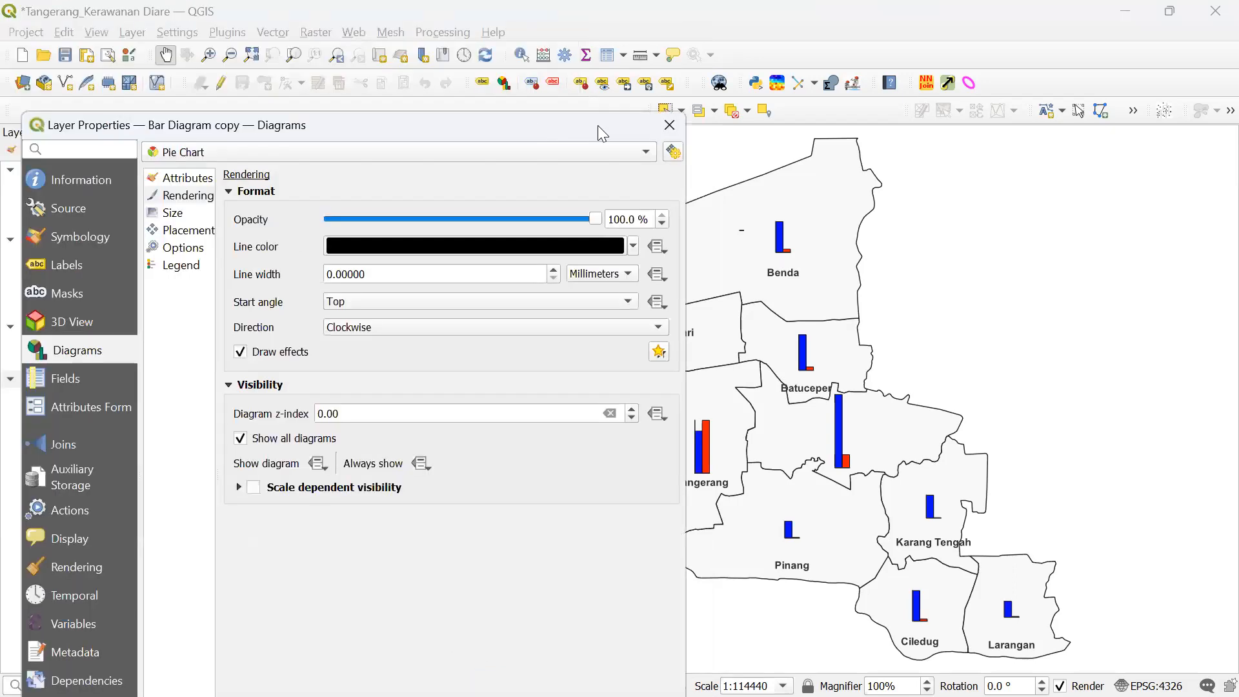
pyautogui.click(669, 125)
pyautogui.click(33, 328)
pyautogui.click(28, 381)
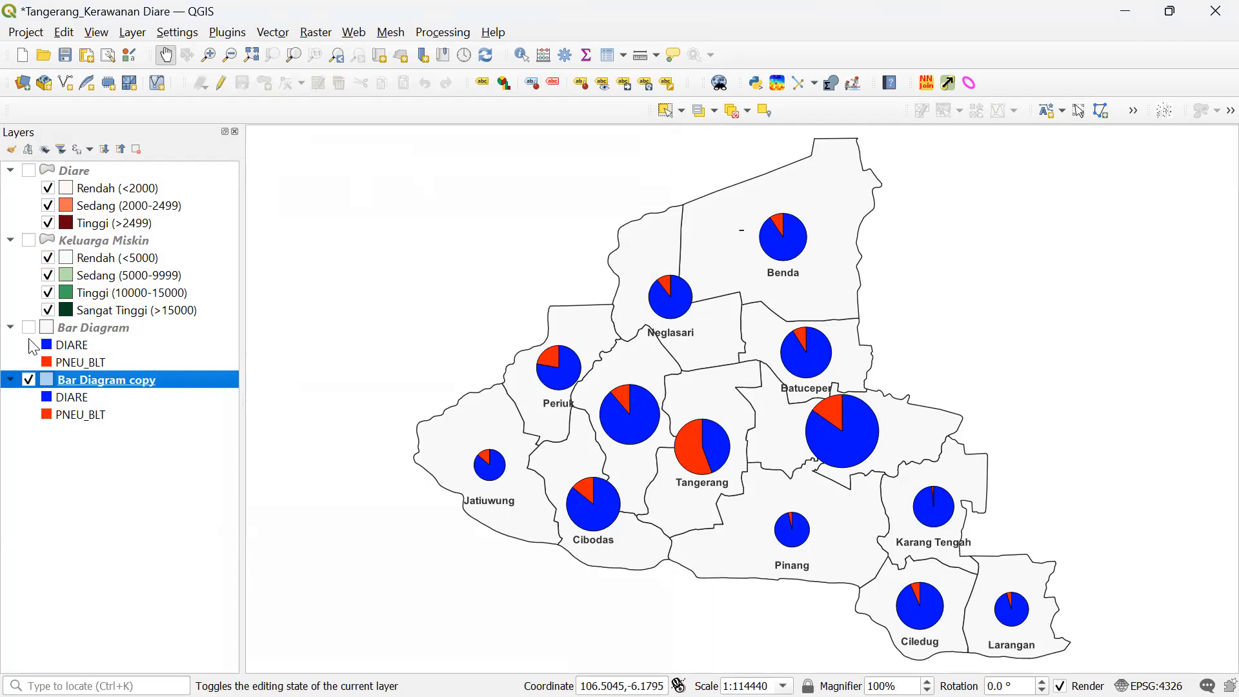
# - Reopen Bar Diagram copy's Diagrams settings, keep Pie Chart as the type and apply
pyautogui.click(29, 379)
pyautogui.rightClick(186, 373)
pyautogui.click(216, 443)
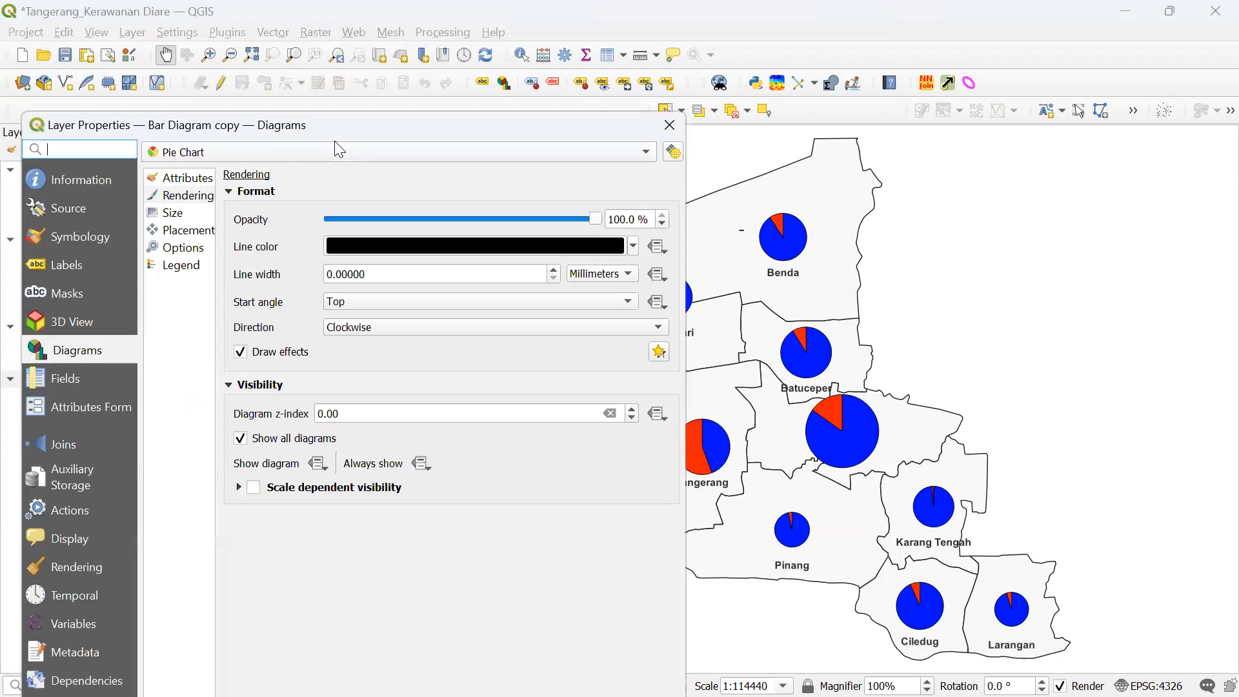
pyautogui.moveTo(289, 137); pyautogui.dragTo(369, 106)
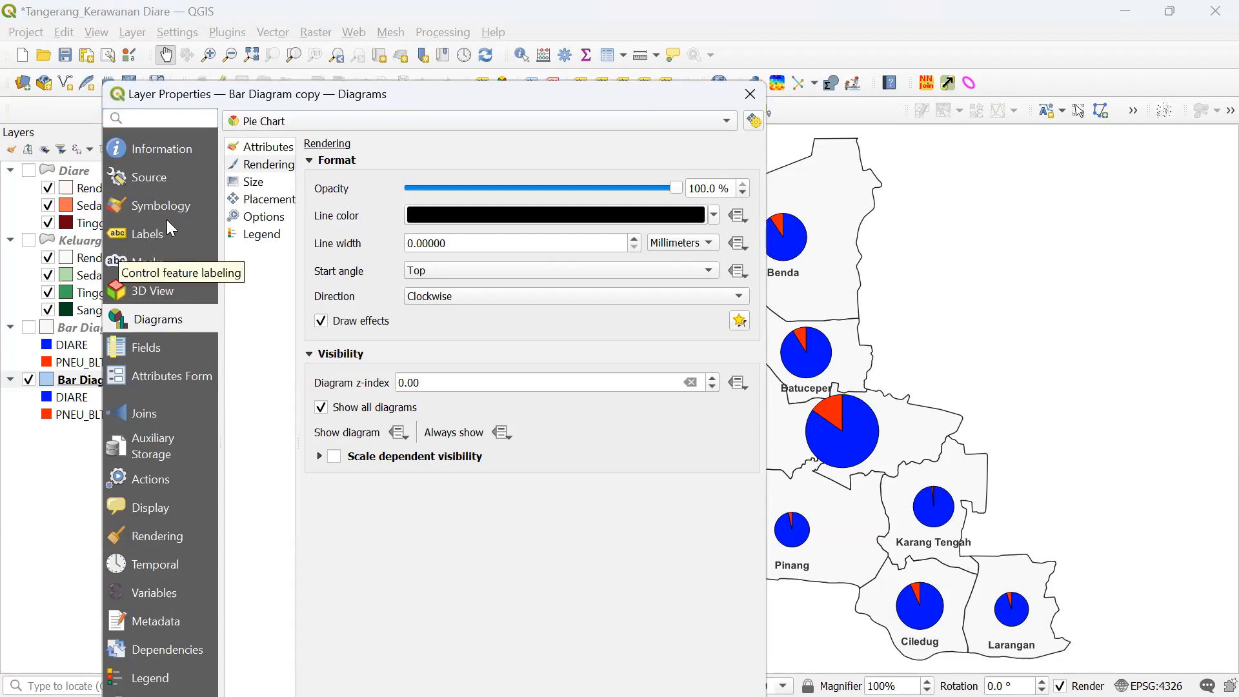
pyautogui.click(268, 120)
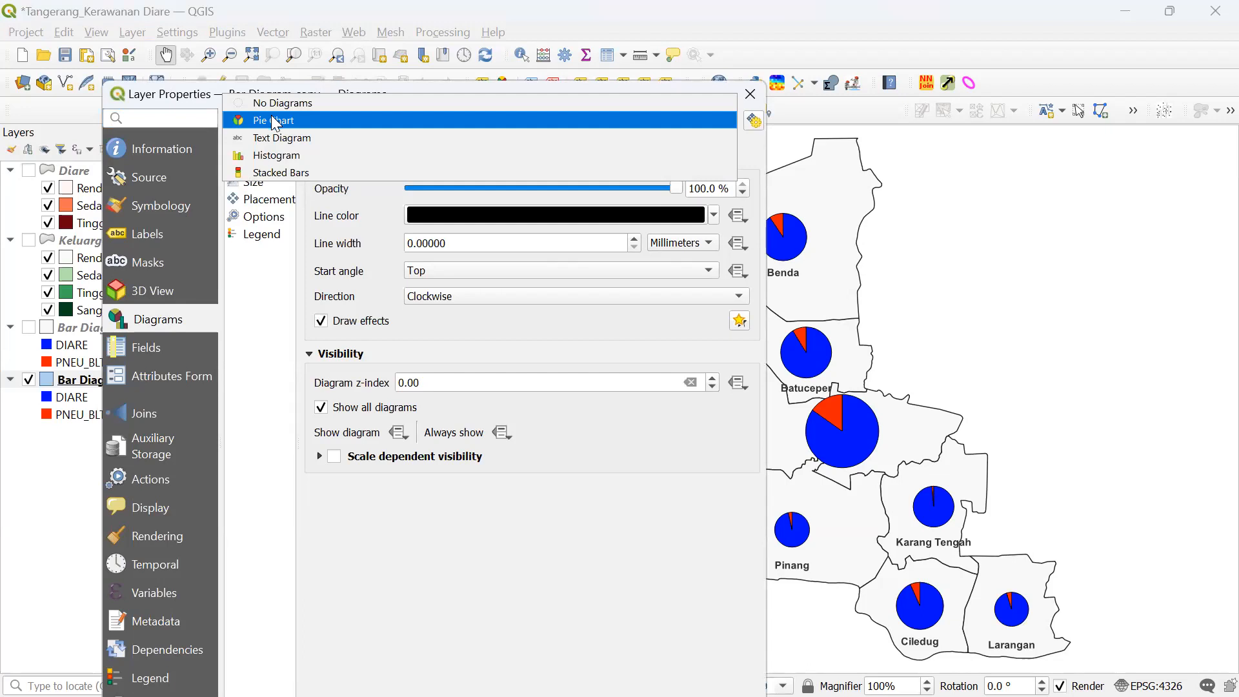
pyautogui.click(274, 120)
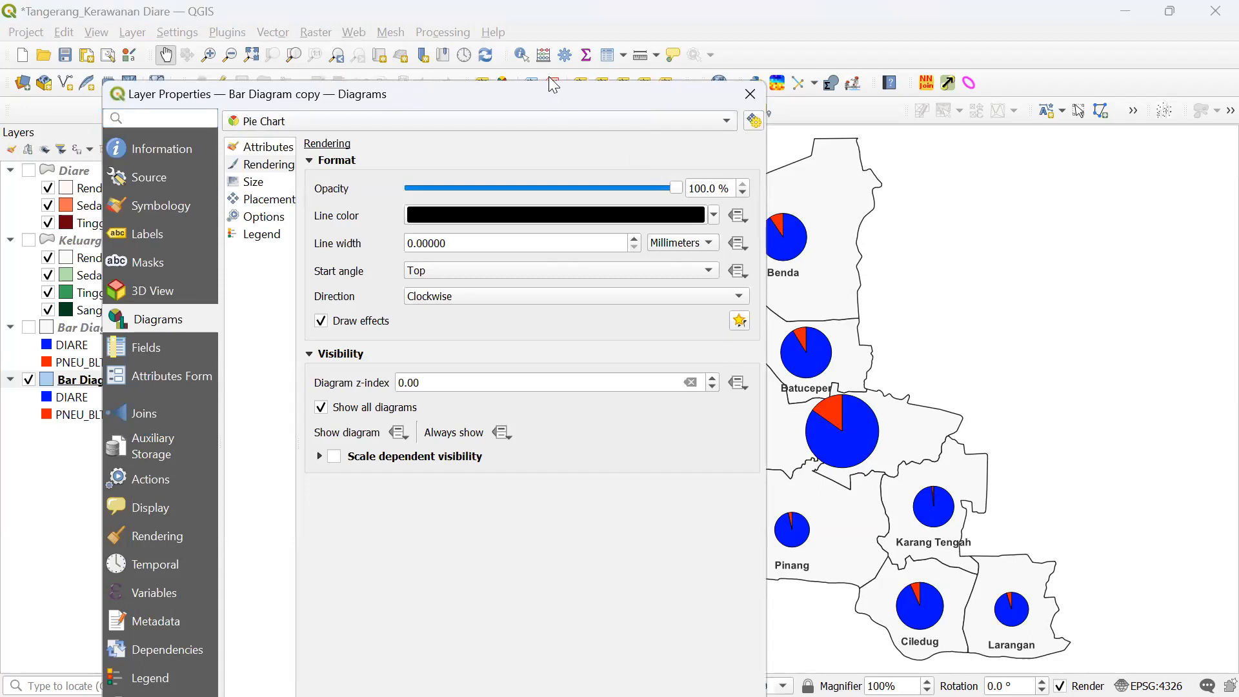
pyautogui.moveTo(549, 78); pyautogui.dragTo(545, 32)
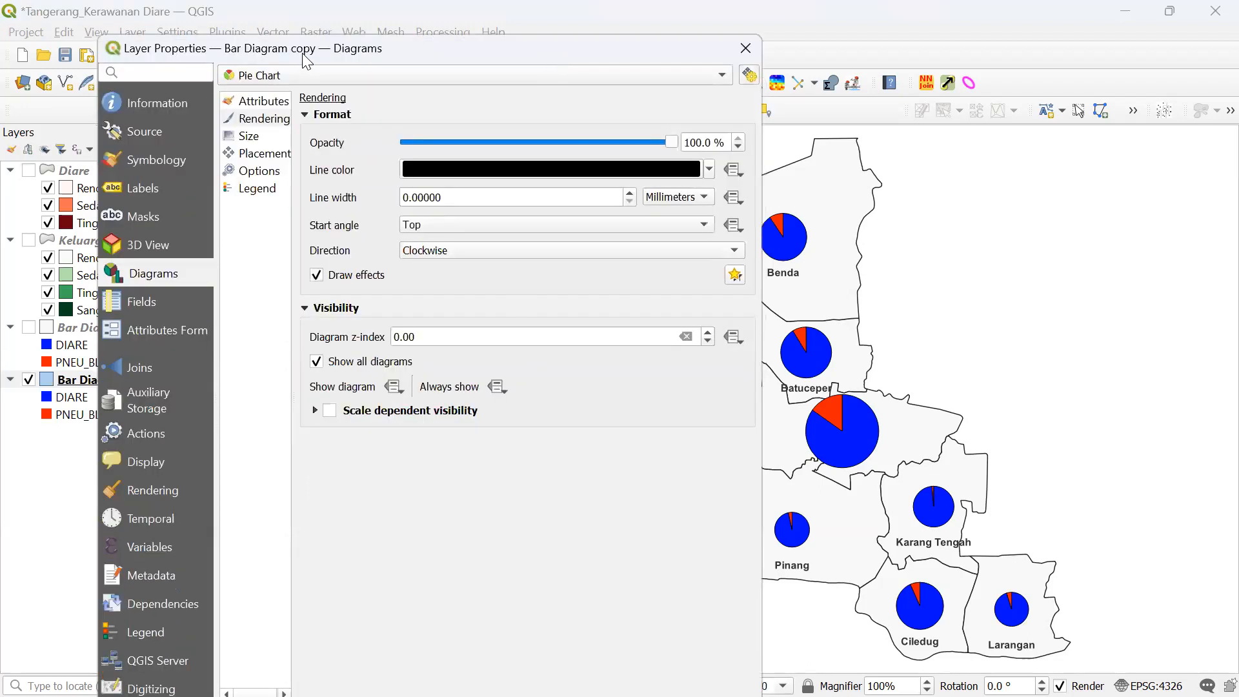
pyautogui.moveTo(303, 55); pyautogui.dragTo(288, 29)
pyautogui.click(632, 684)
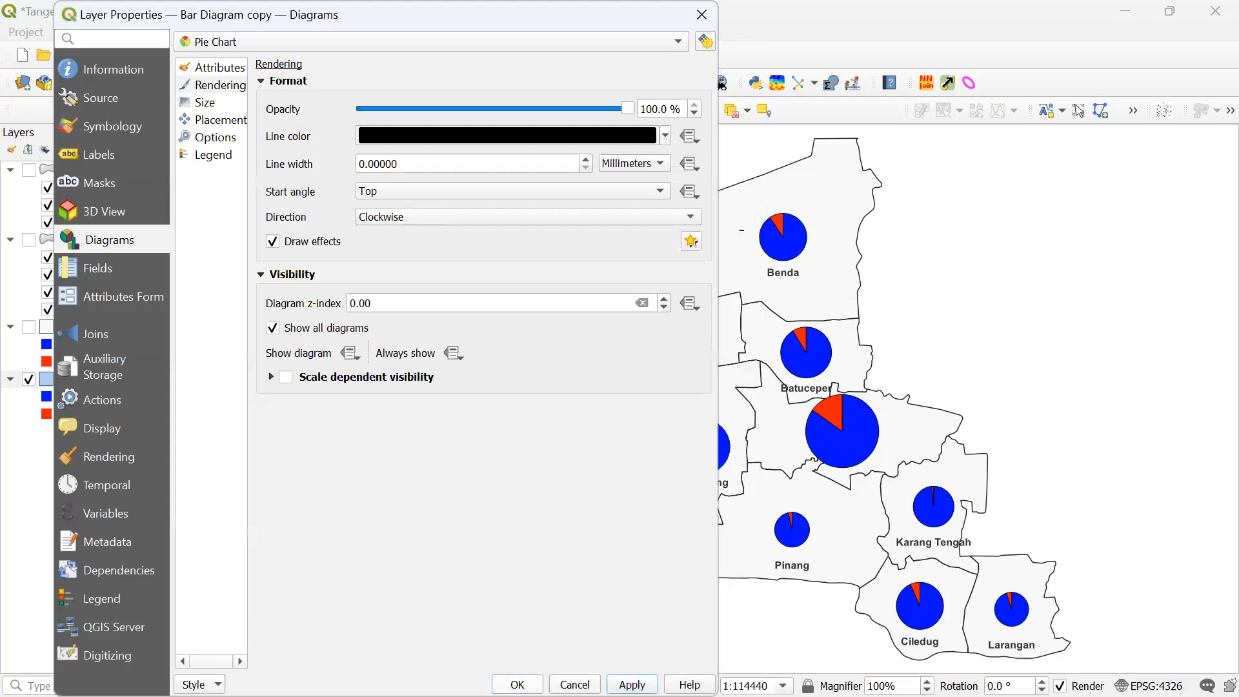
# - Confirm with OK so every district shows a DIARE/PNEU_BLT pie chart
pyautogui.click(516, 684)
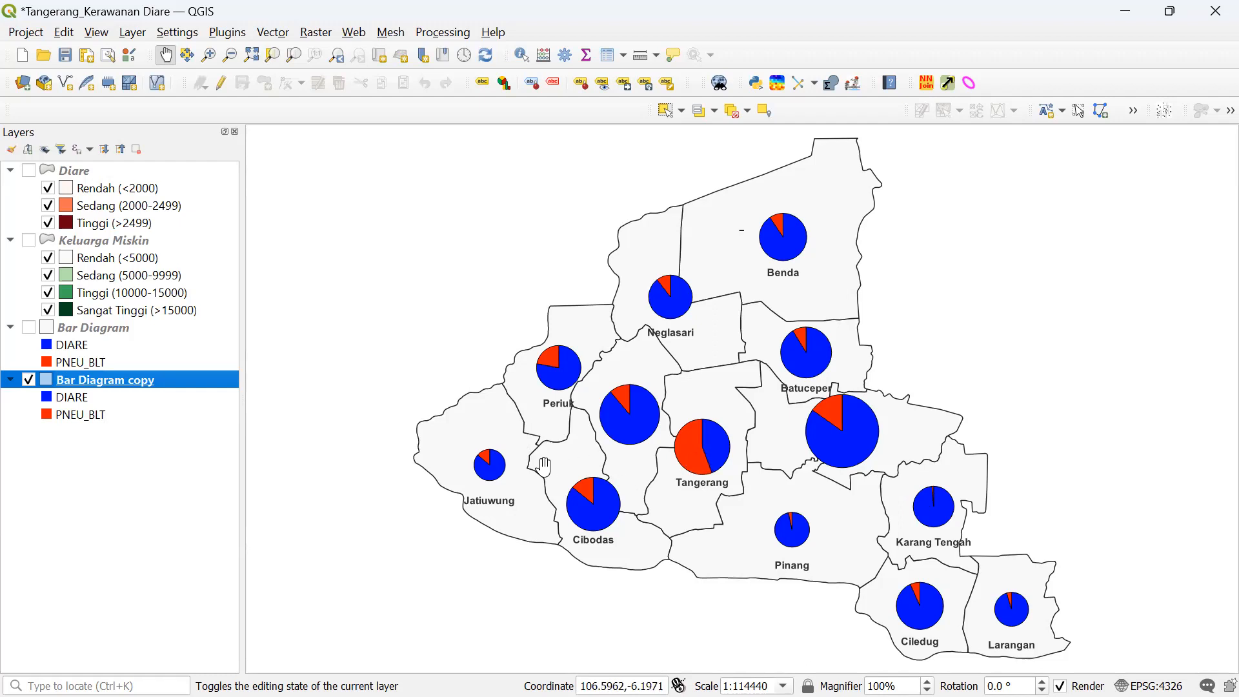
pyautogui.rightClick(169, 381)
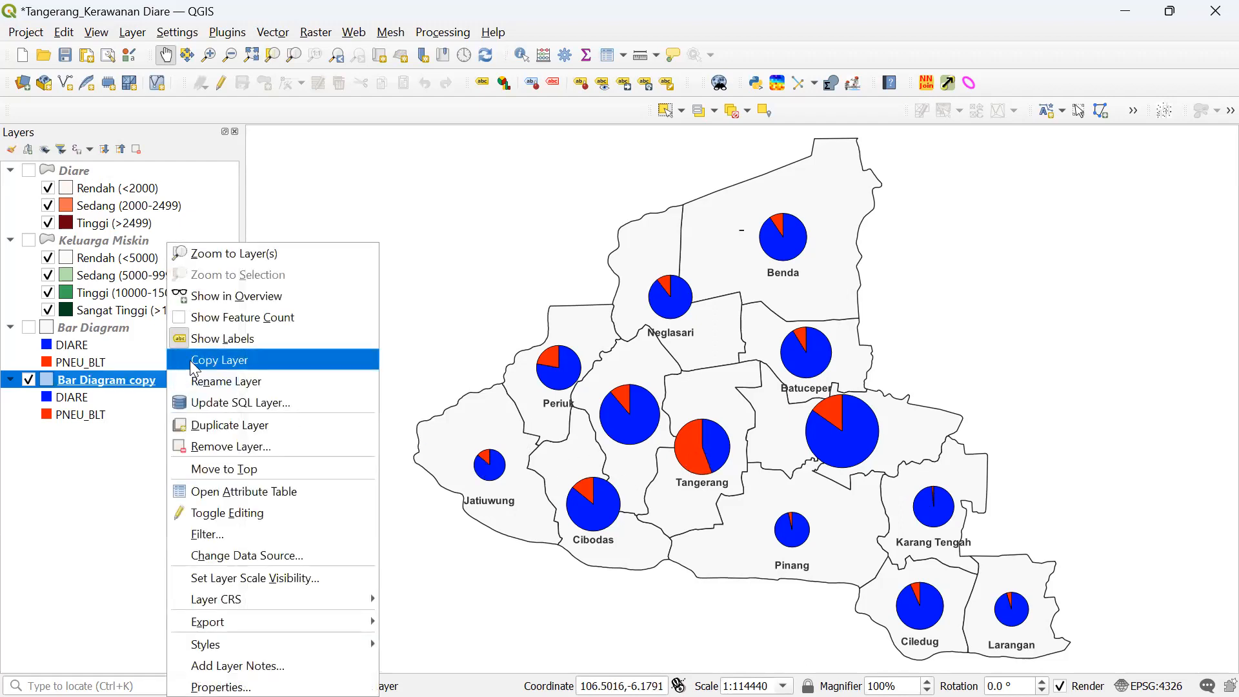
# - Open Bar Diagram copy's attribute table and move the Tangerang and Jatiuwung rows to the top
pyautogui.click(220, 489)
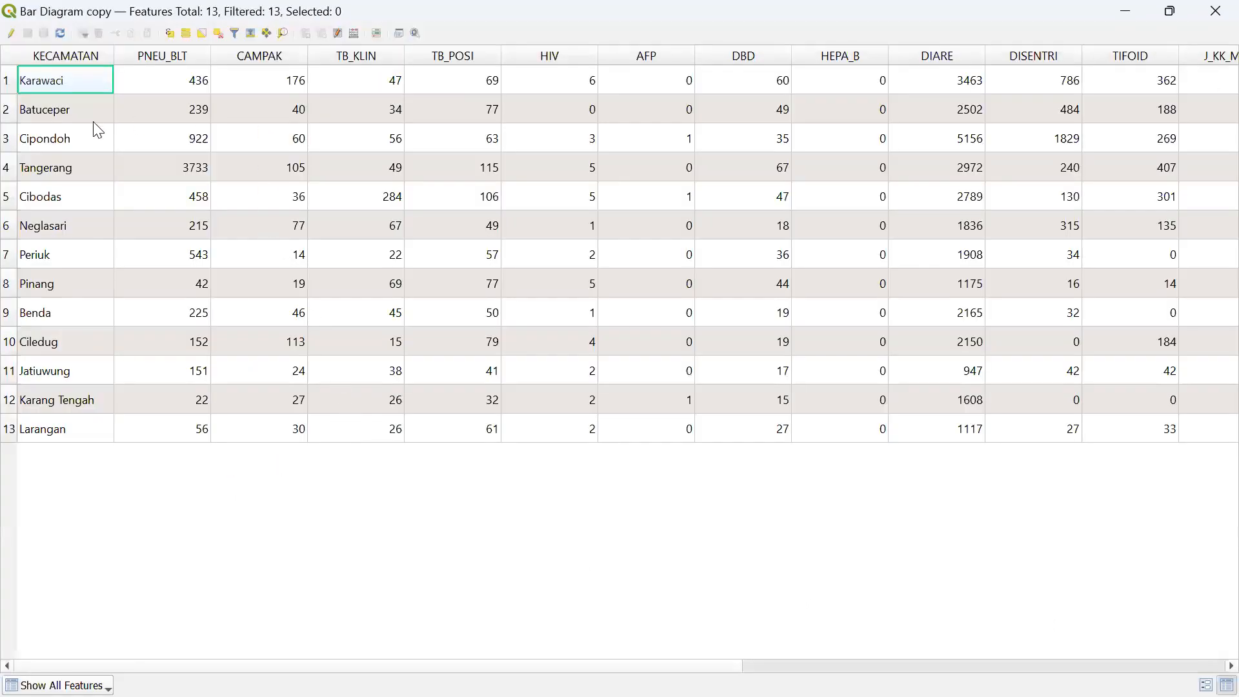
pyautogui.click(7, 168)
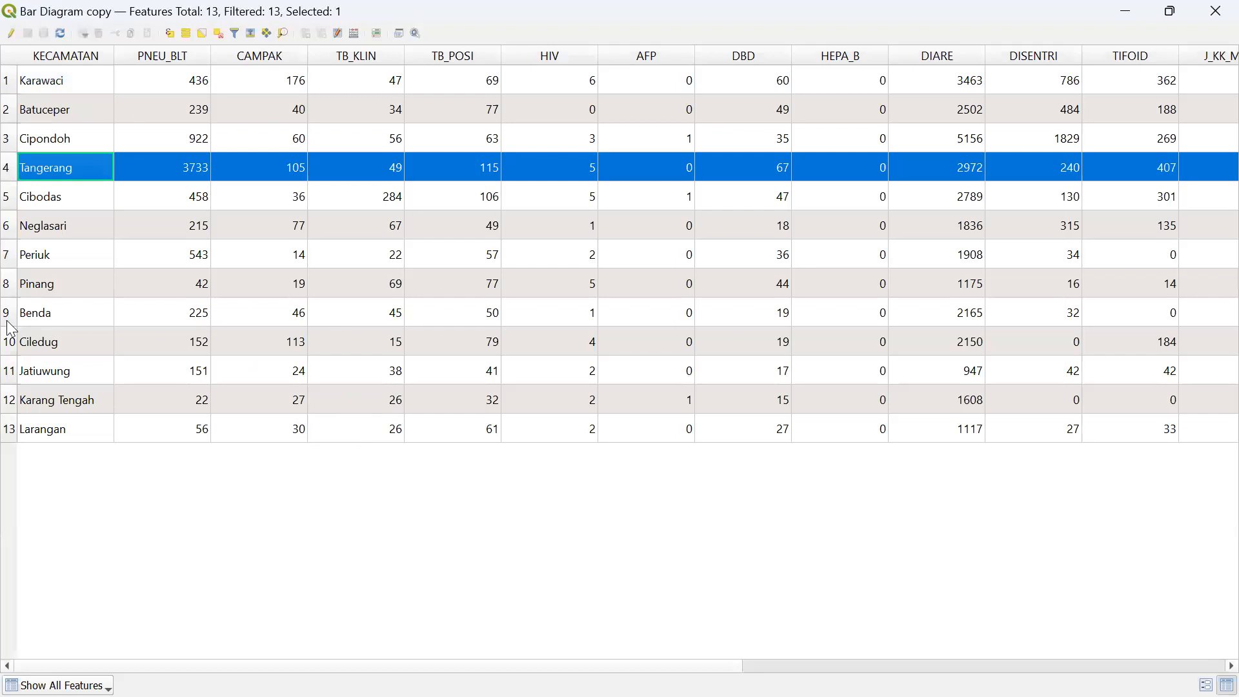
pyautogui.keyDown('ctrl'); pyautogui.click(8, 371); pyautogui.keyUp('ctrl')
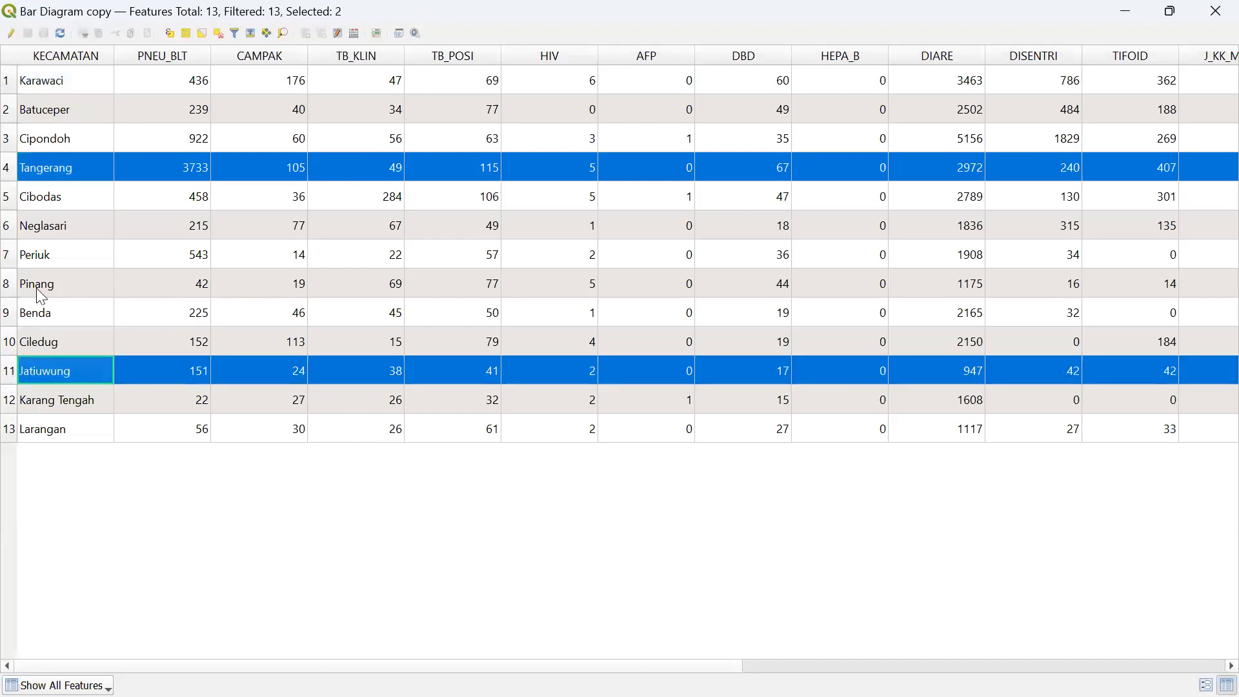
pyautogui.click(250, 36)
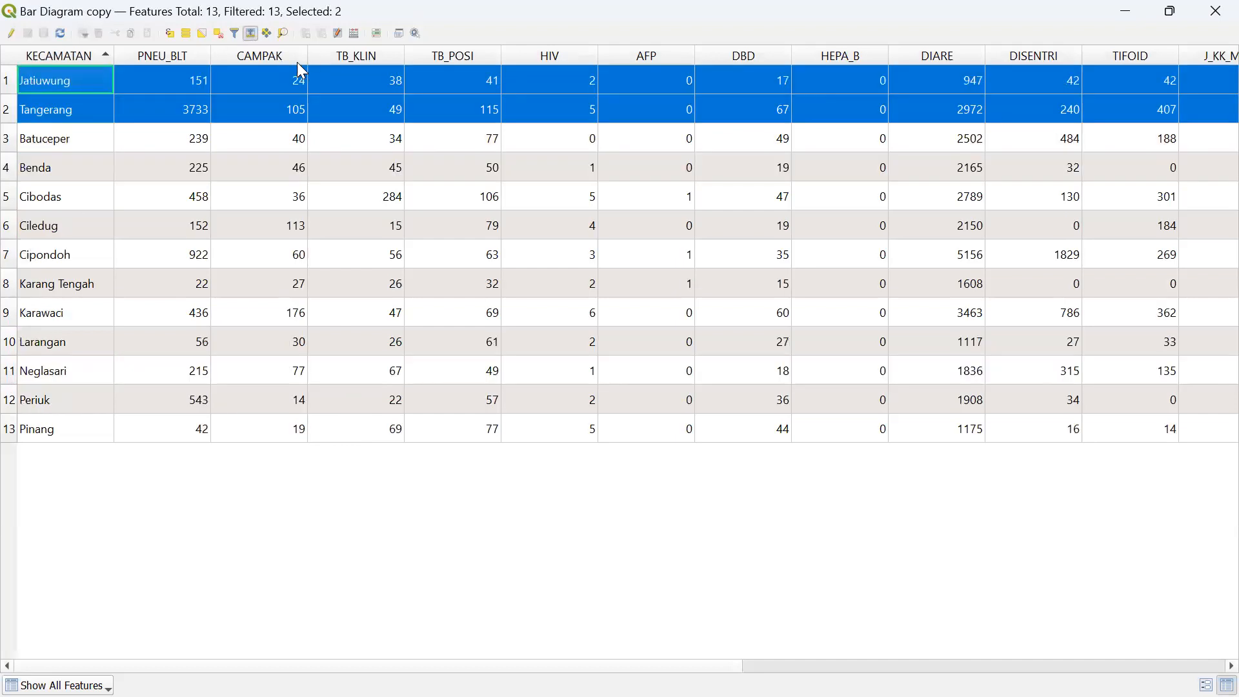
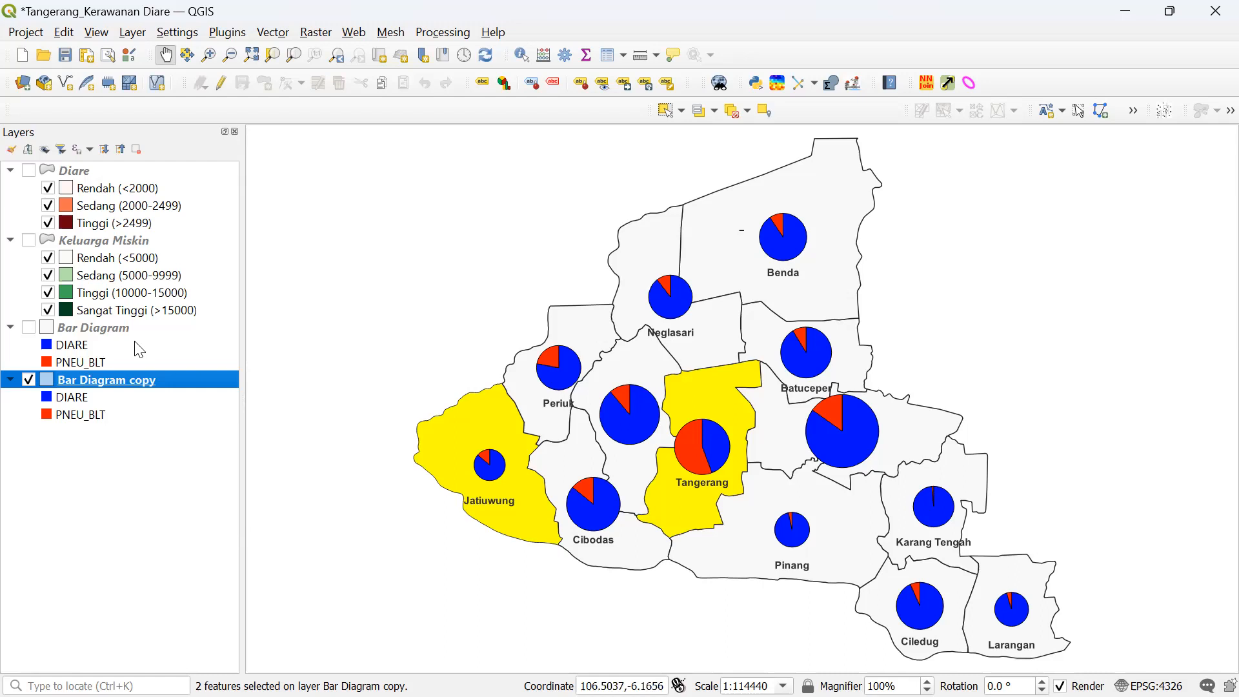
# - Compare the bar and pie chart layers, then rename Bar Diagram copy to Pie Chart
pyautogui.click(29, 379)
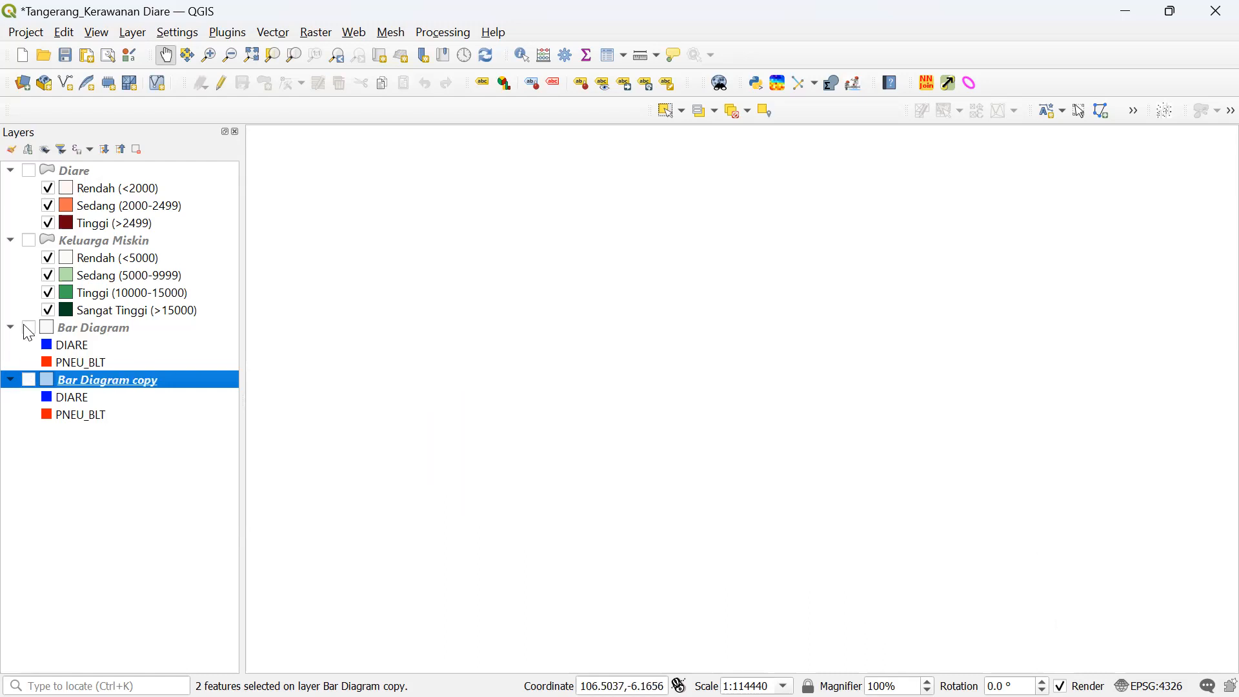
pyautogui.click(29, 329)
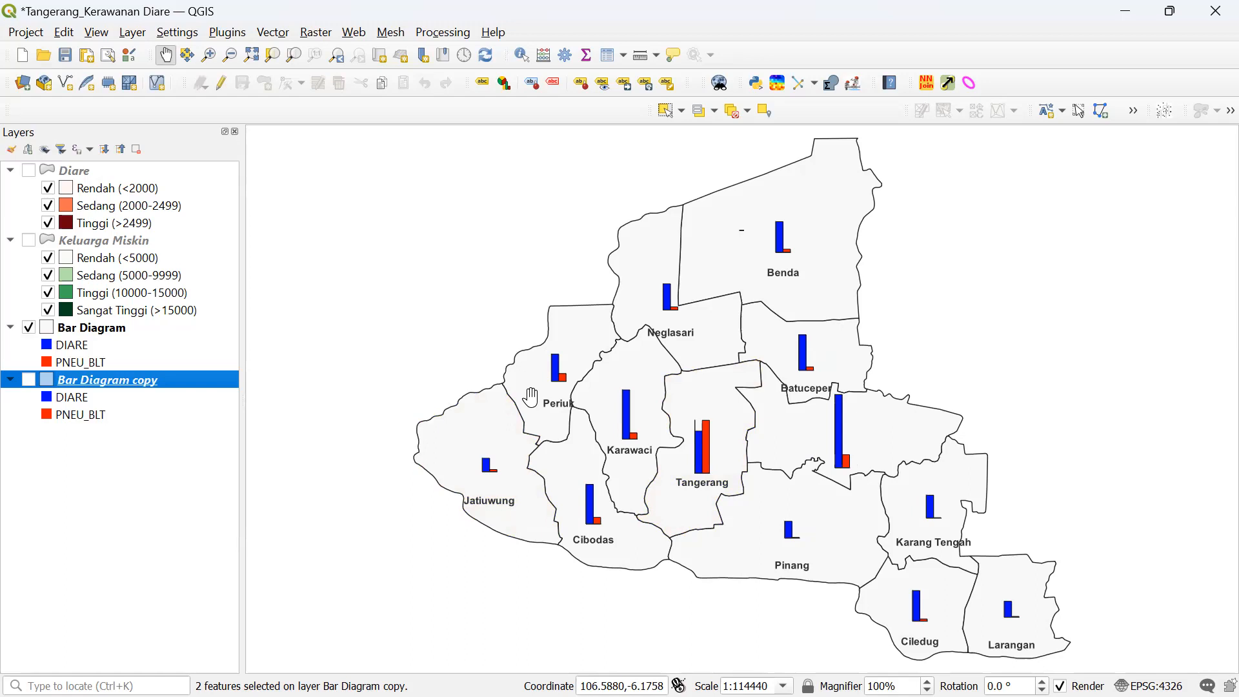
pyautogui.click(28, 327)
pyautogui.click(29, 380)
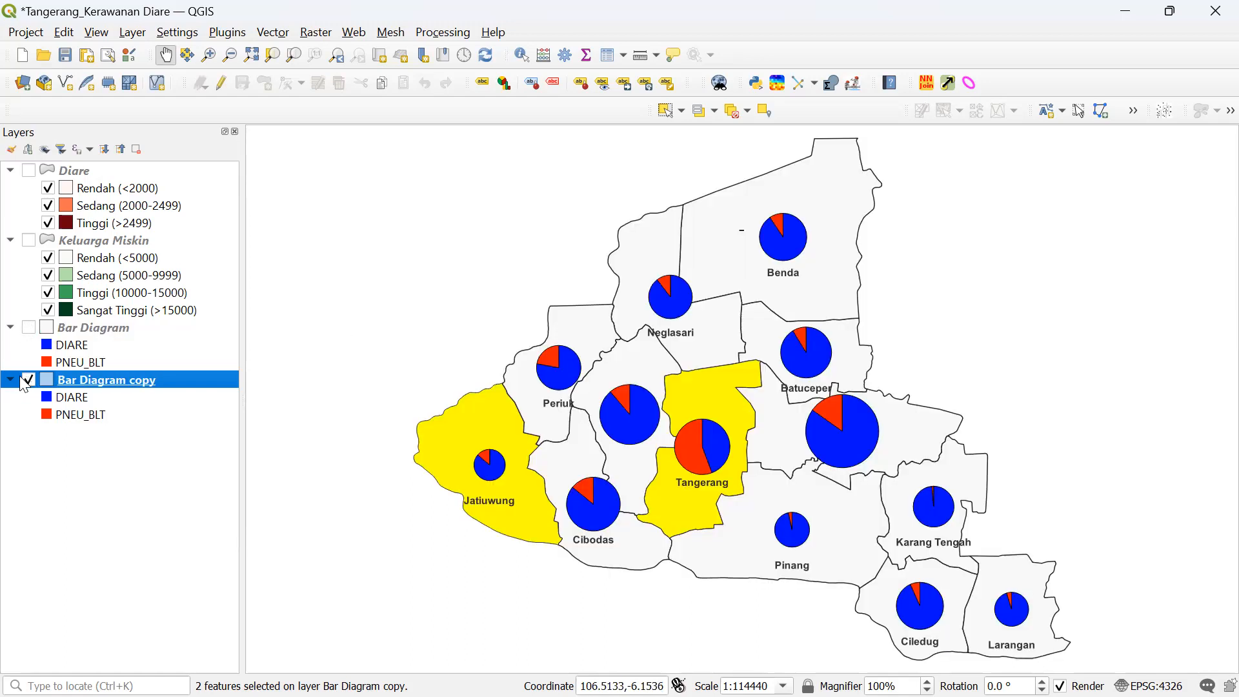
pyautogui.rightClick(157, 379)
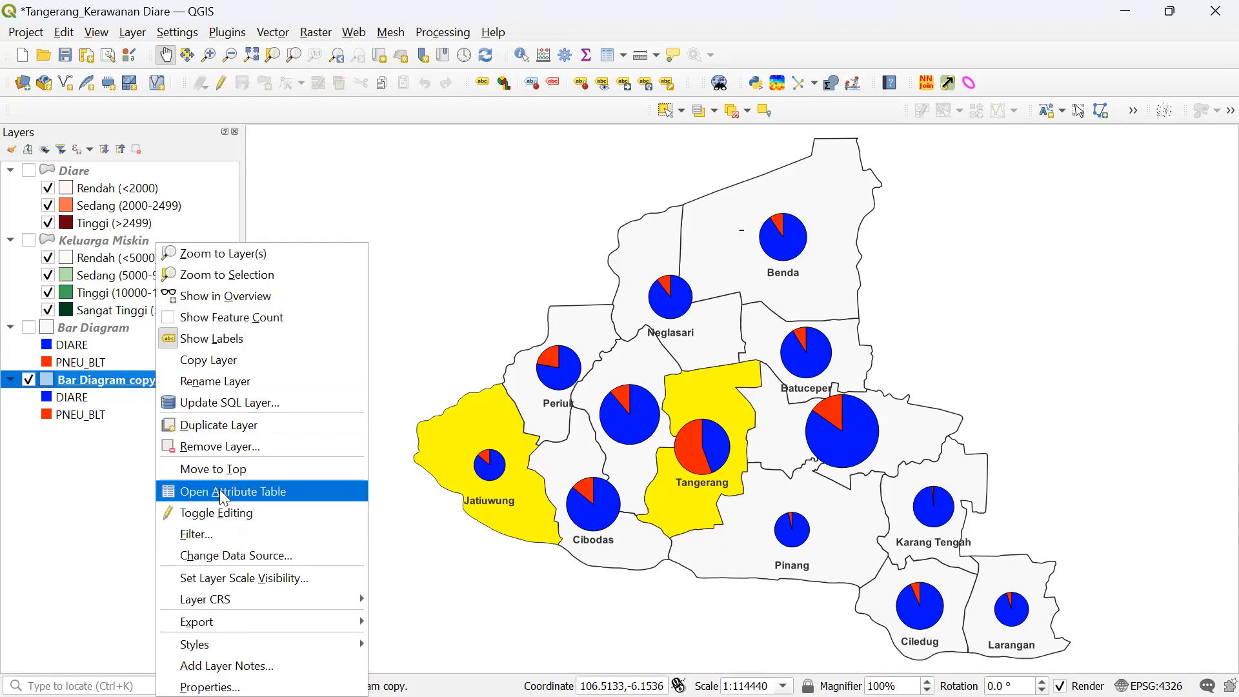
pyautogui.click(231, 381)
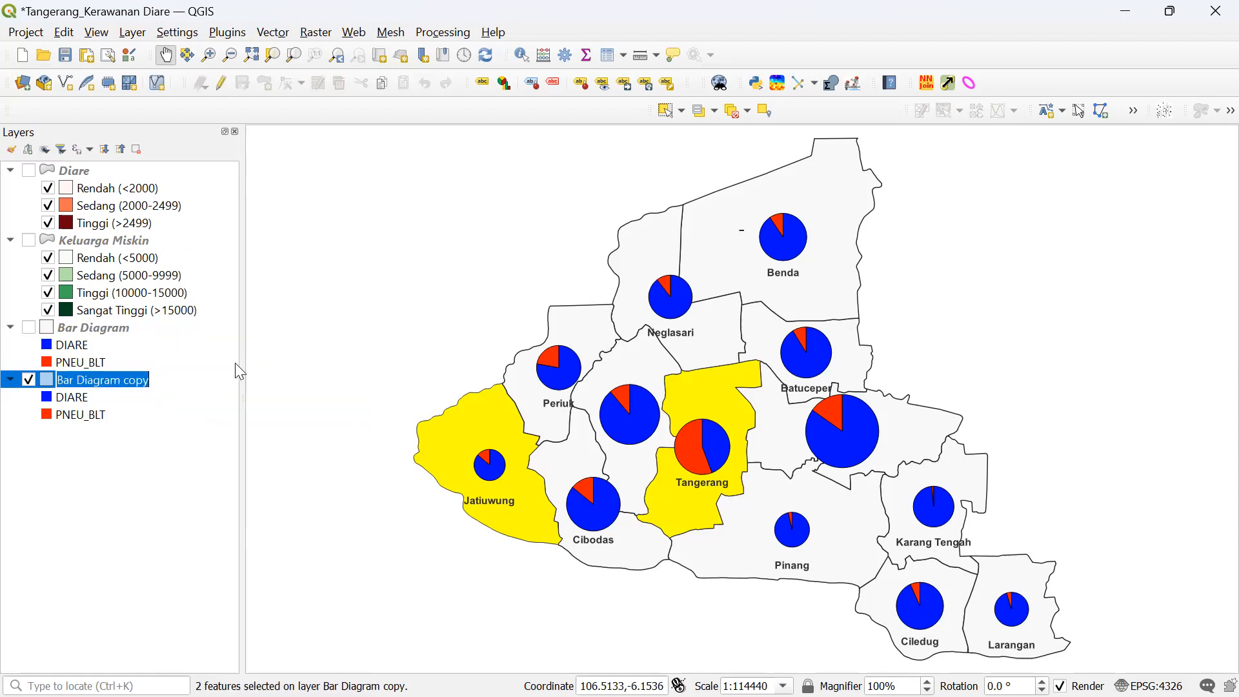
pyautogui.write('Pie Chart')
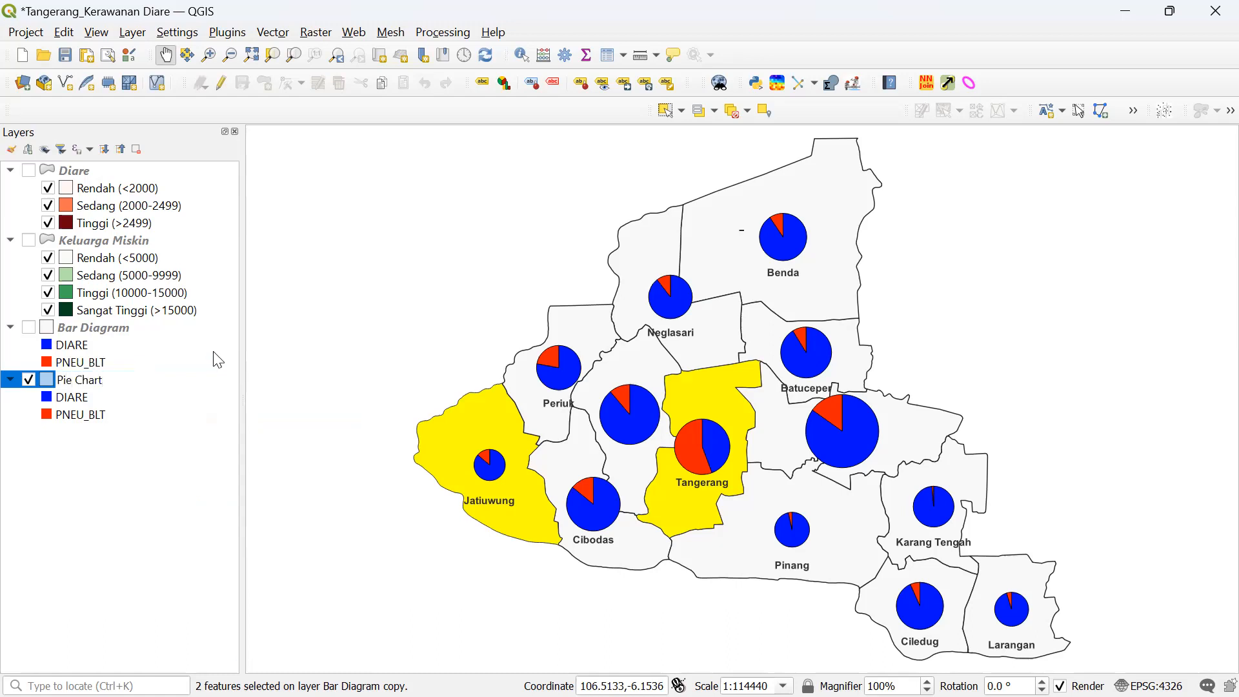
pyautogui.click(125, 326)
# - Rename the Bar Diagram layer to Histogram
pyautogui.rightClick(128, 329)
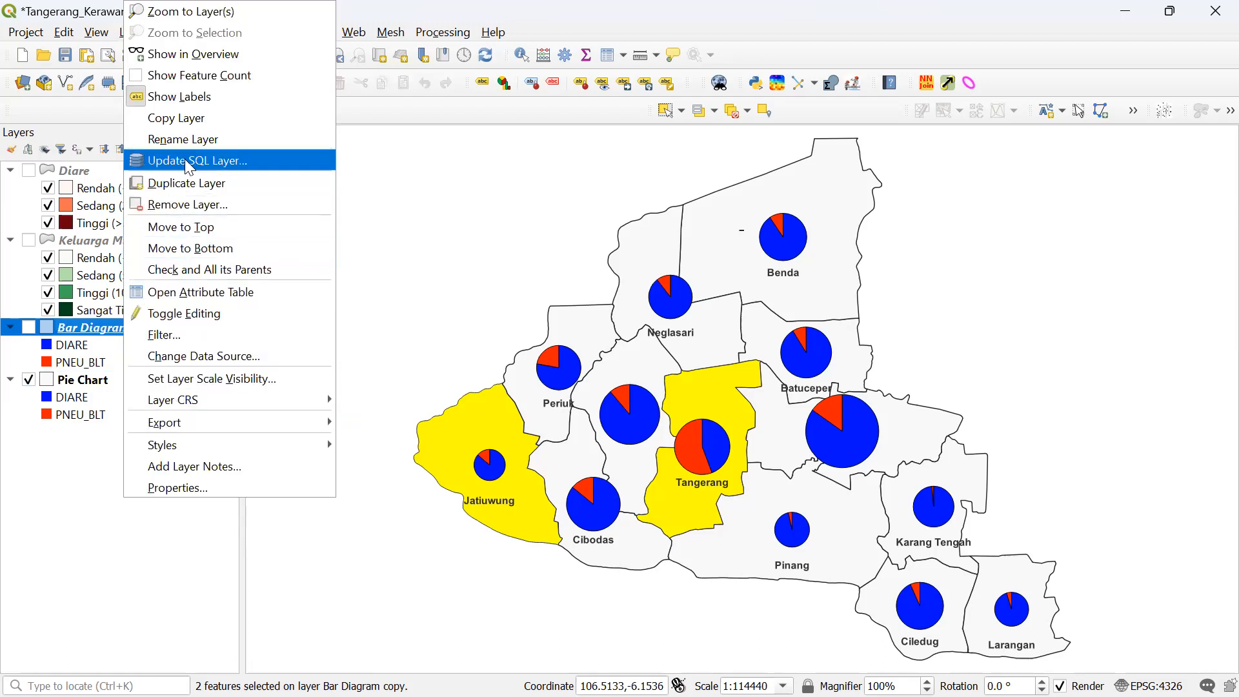
pyautogui.click(183, 140)
pyautogui.write('Histogram')
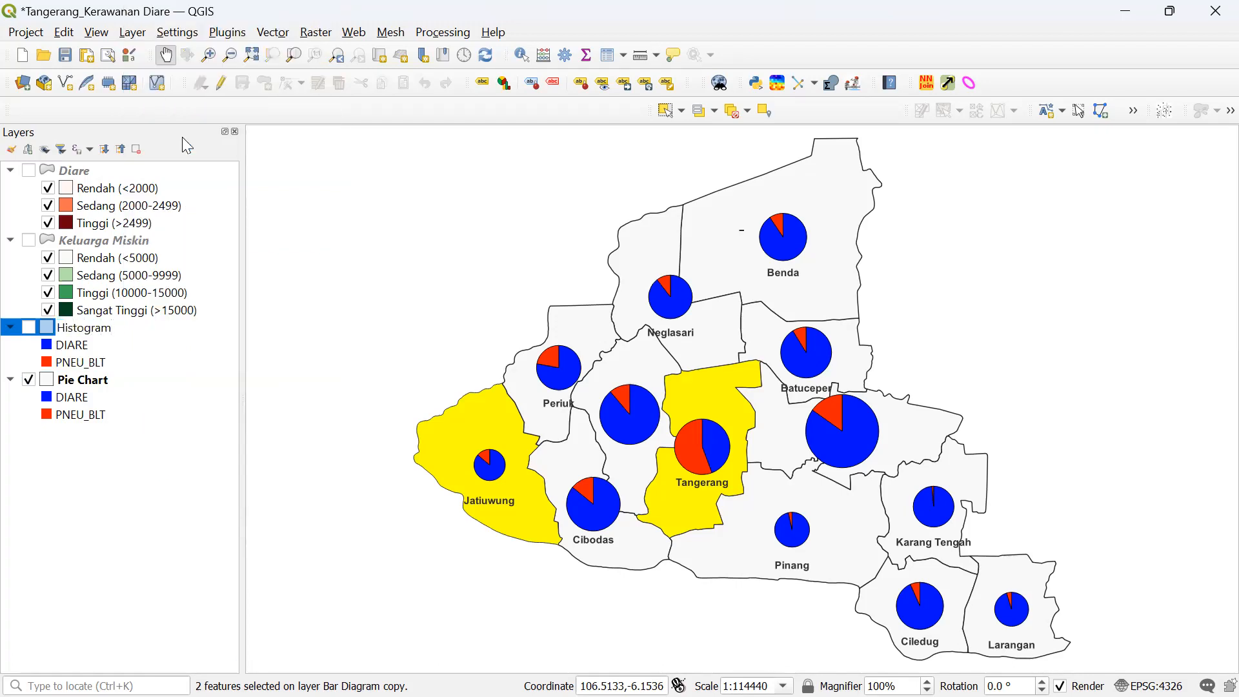
pyautogui.click(122, 492)
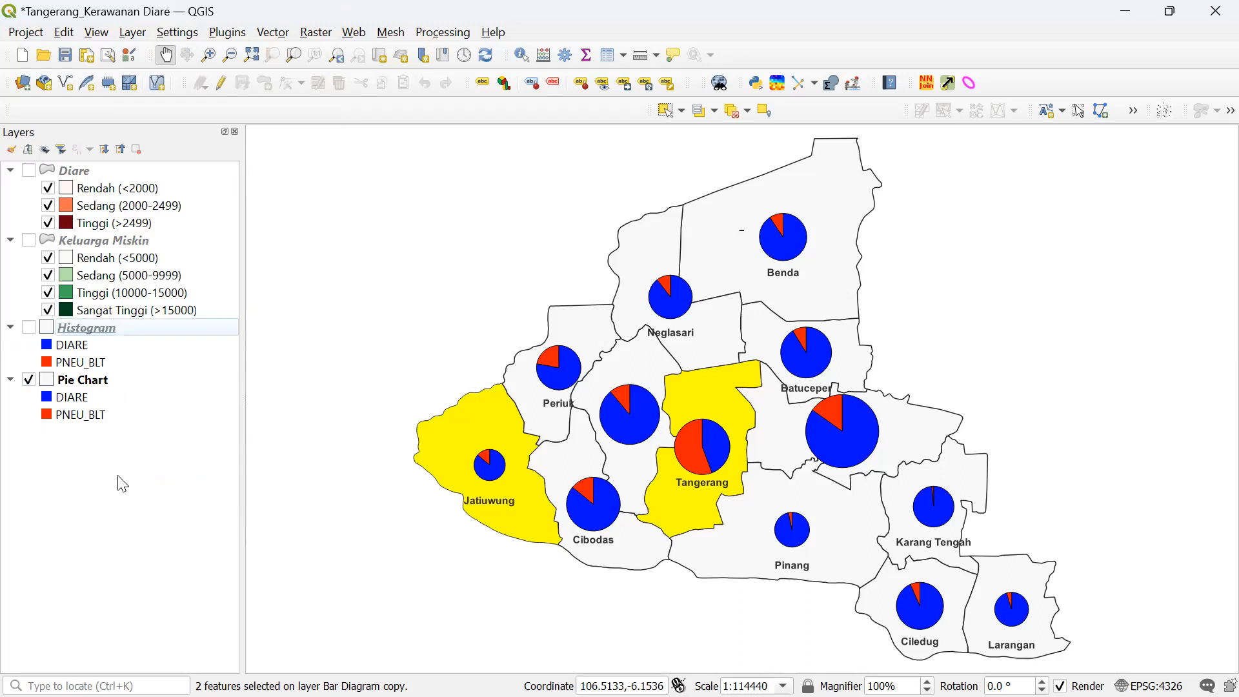
# - Duplicate the Pie Chart layer to create Pie Chart copy
pyautogui.click(30, 380)
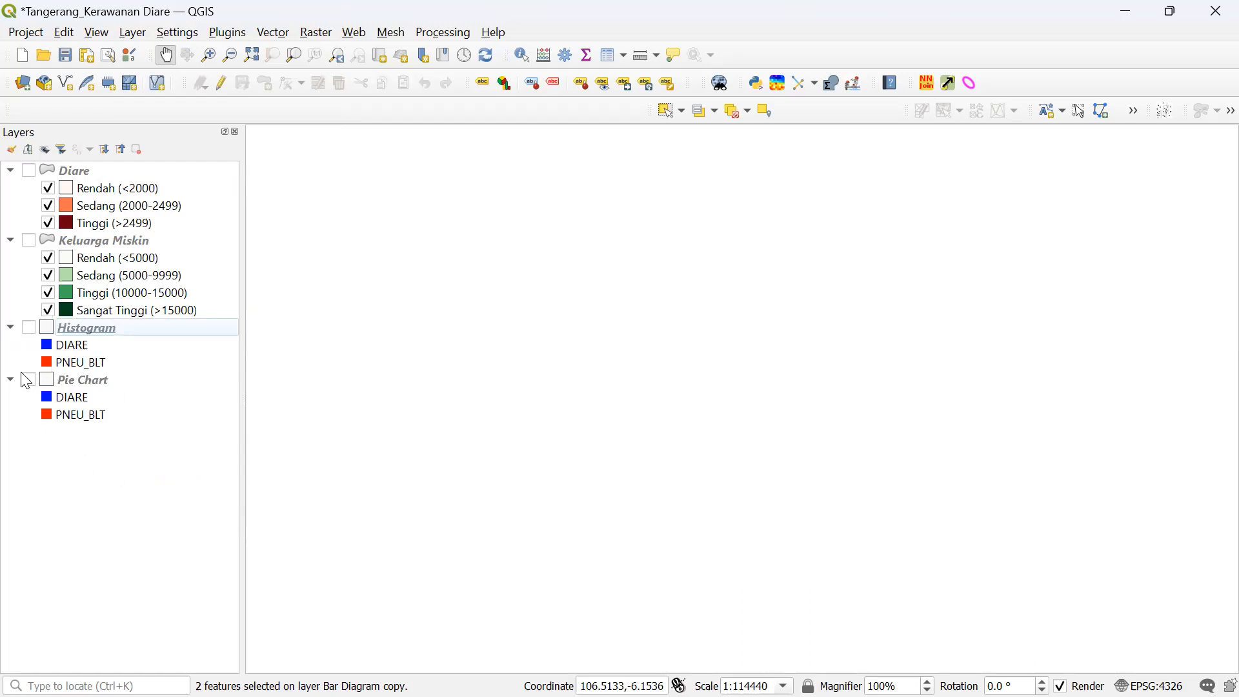
pyautogui.click(28, 380)
pyautogui.click(136, 382)
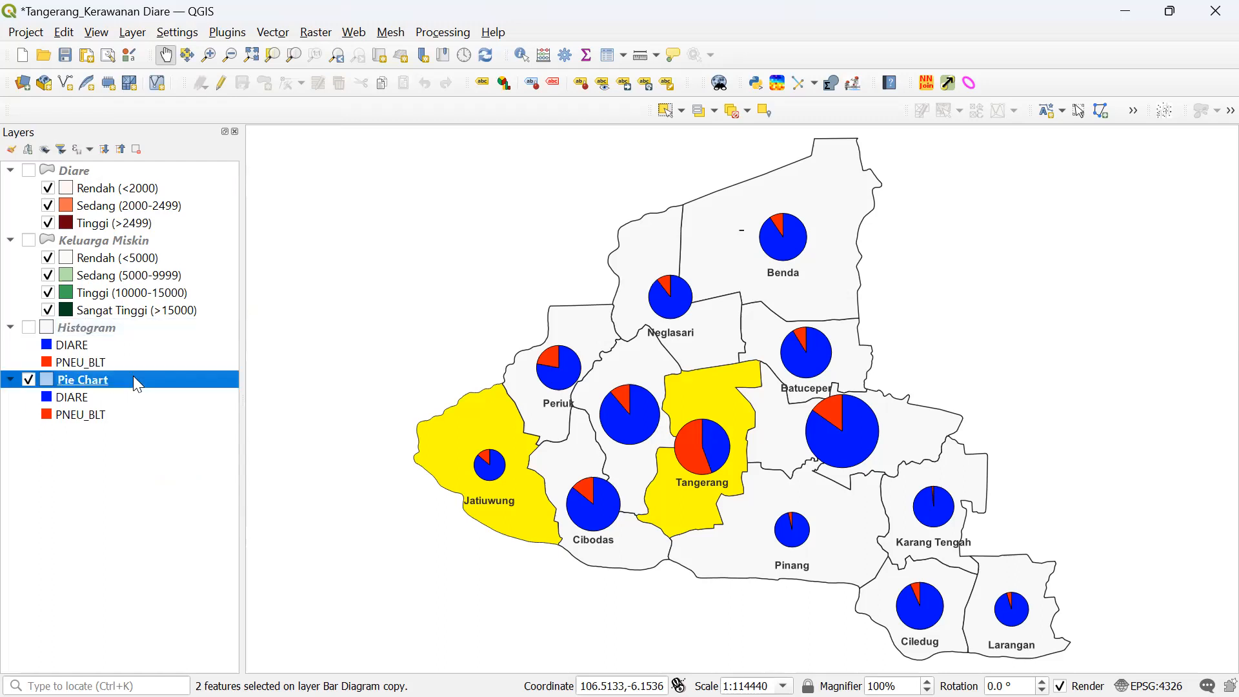
pyautogui.rightClick(137, 383)
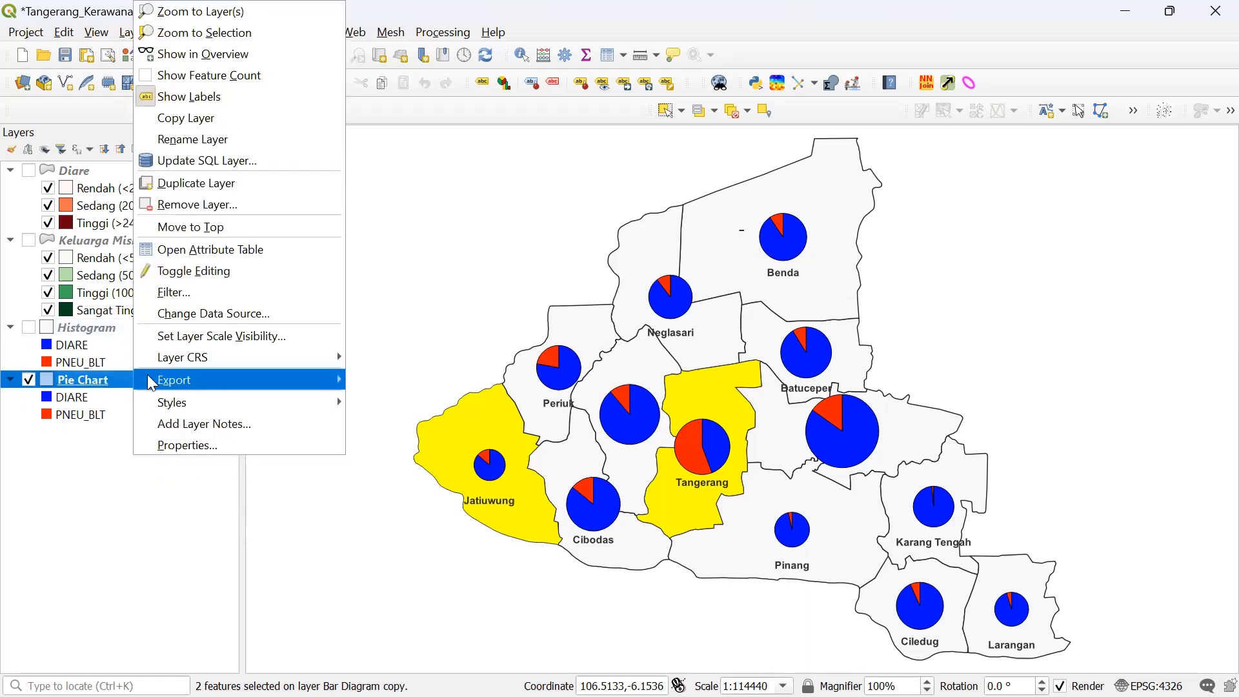
pyautogui.click(229, 179)
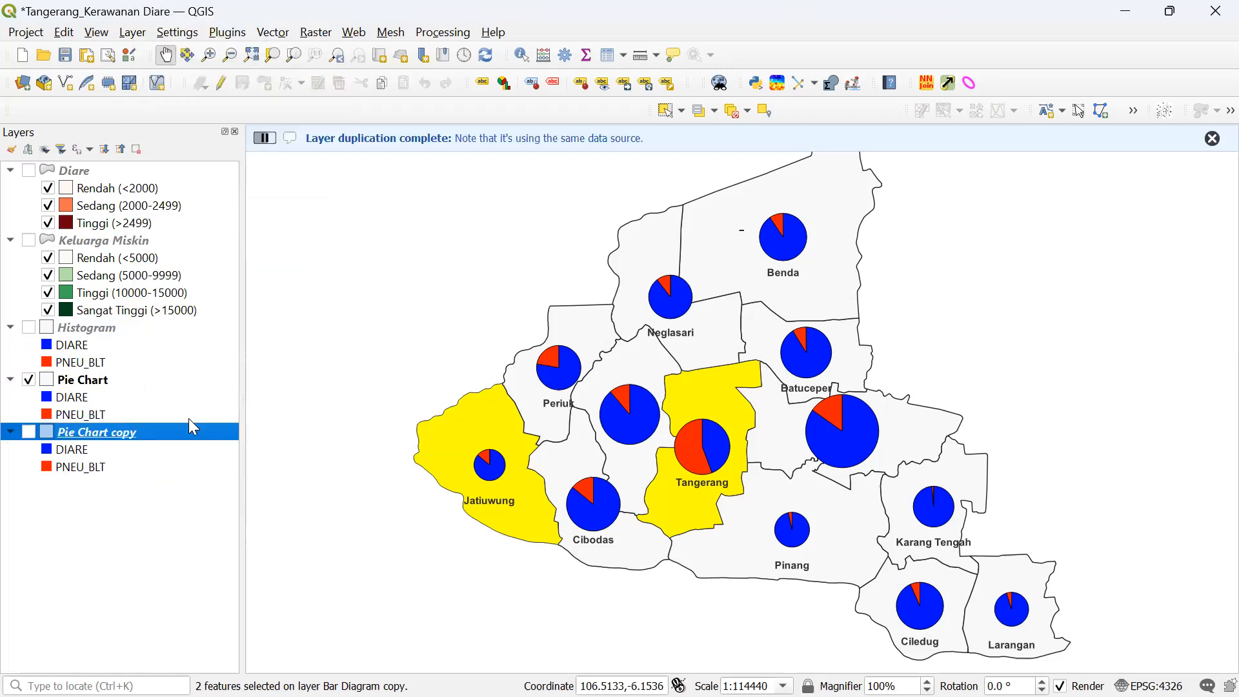
# - Open the Layer Properties of Pie Chart copy
pyautogui.rightClick(197, 435)
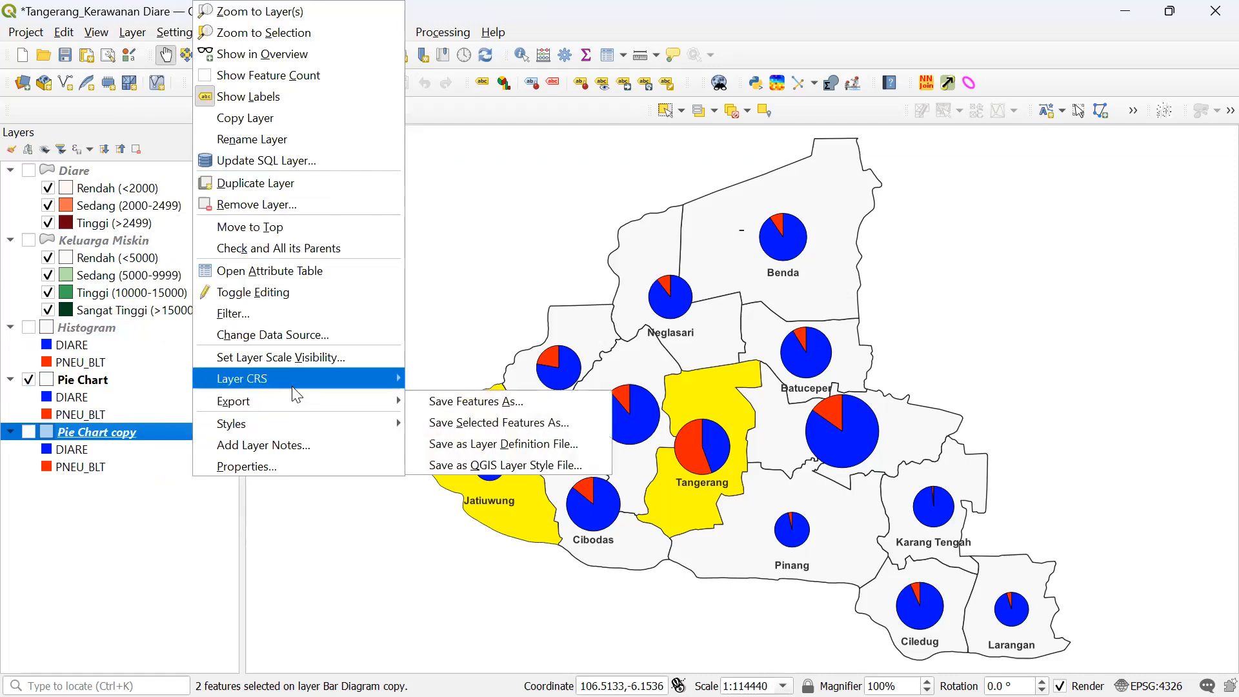
pyautogui.moveTo(299, 382)
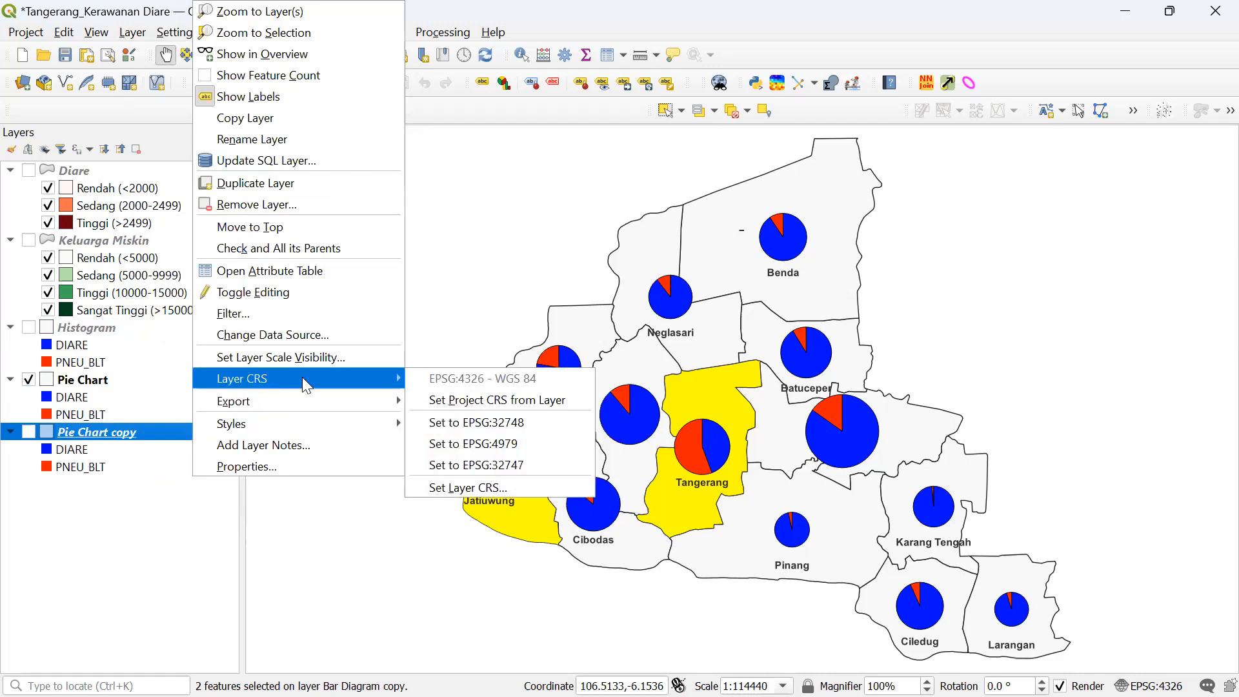
pyautogui.click(275, 464)
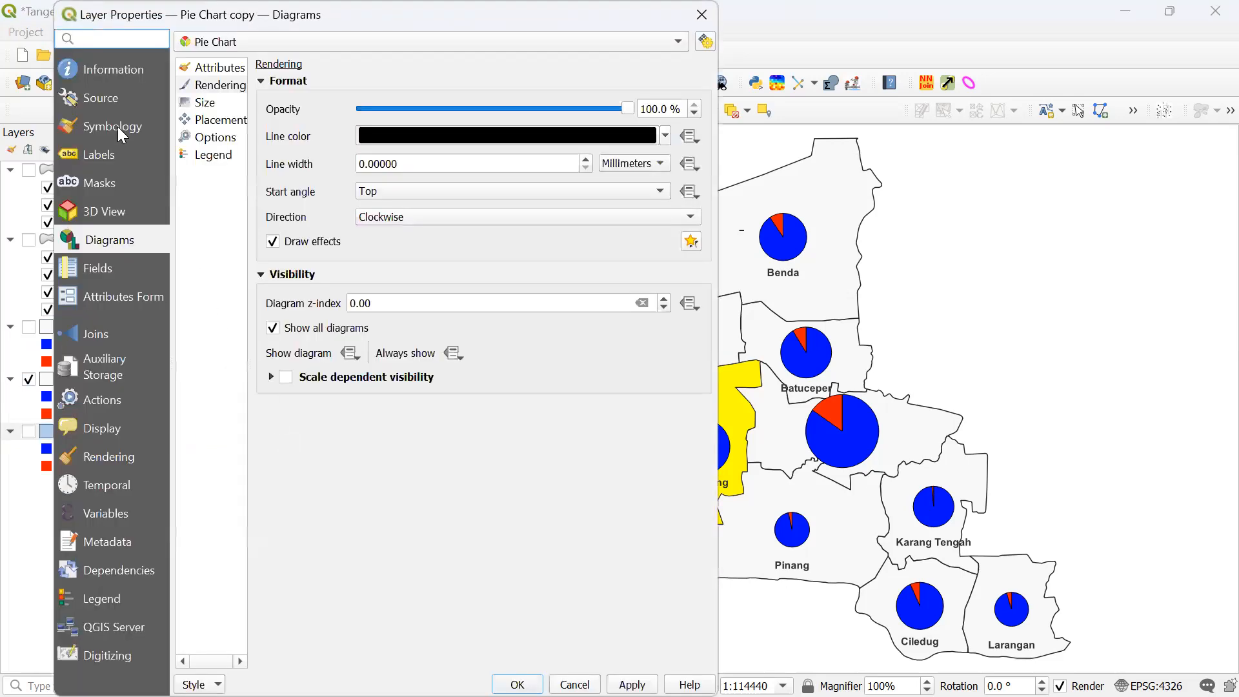
# - Set Pie Chart copy's diagram type to Stacked Bars, apply, and hide the Pie Chart layer
pyautogui.click(210, 42)
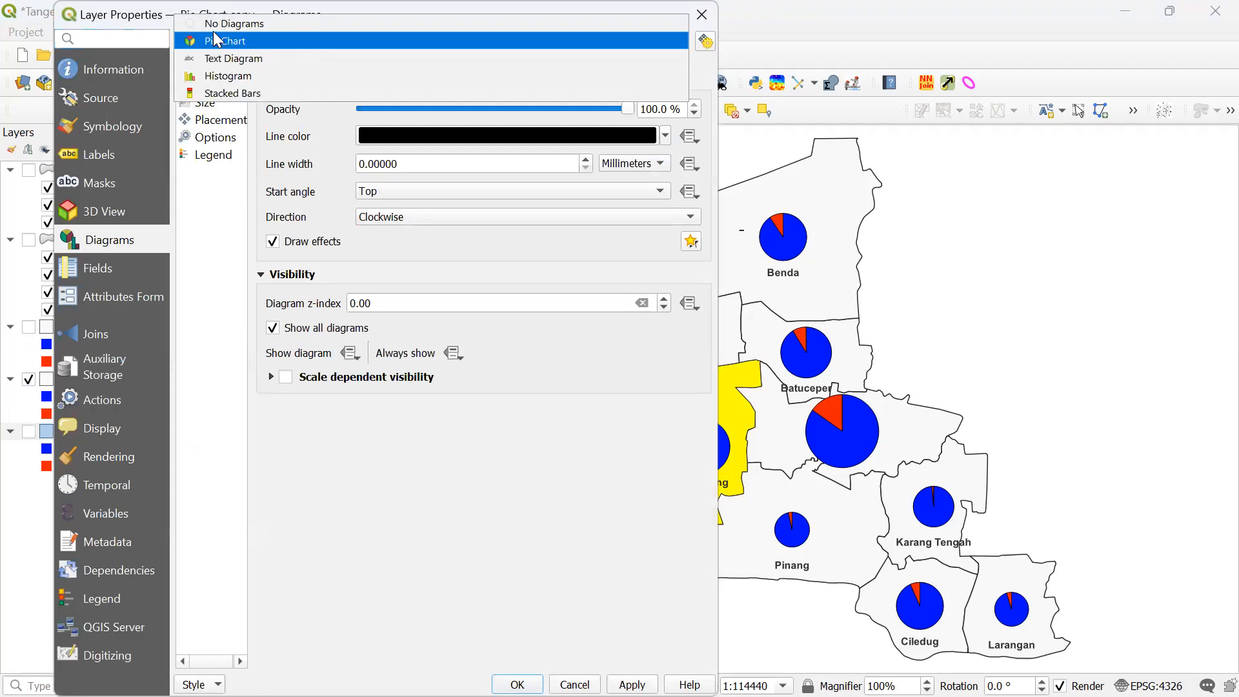
pyautogui.click(220, 96)
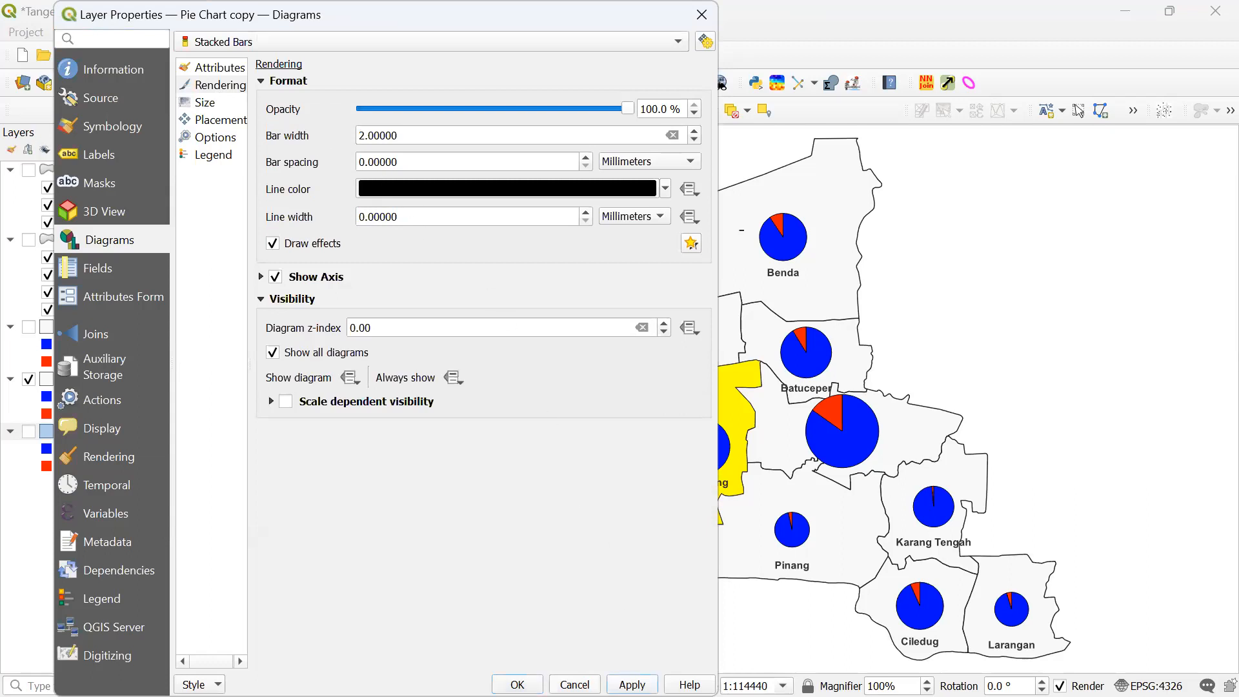
pyautogui.click(517, 684)
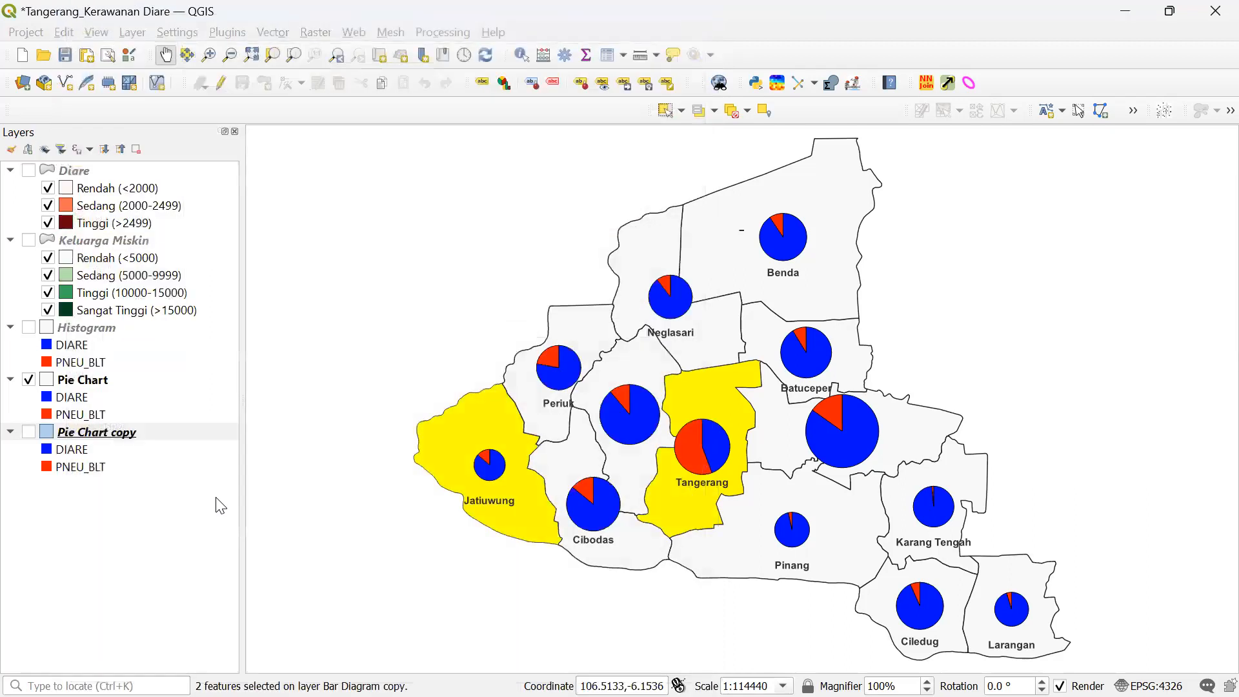
pyautogui.click(28, 380)
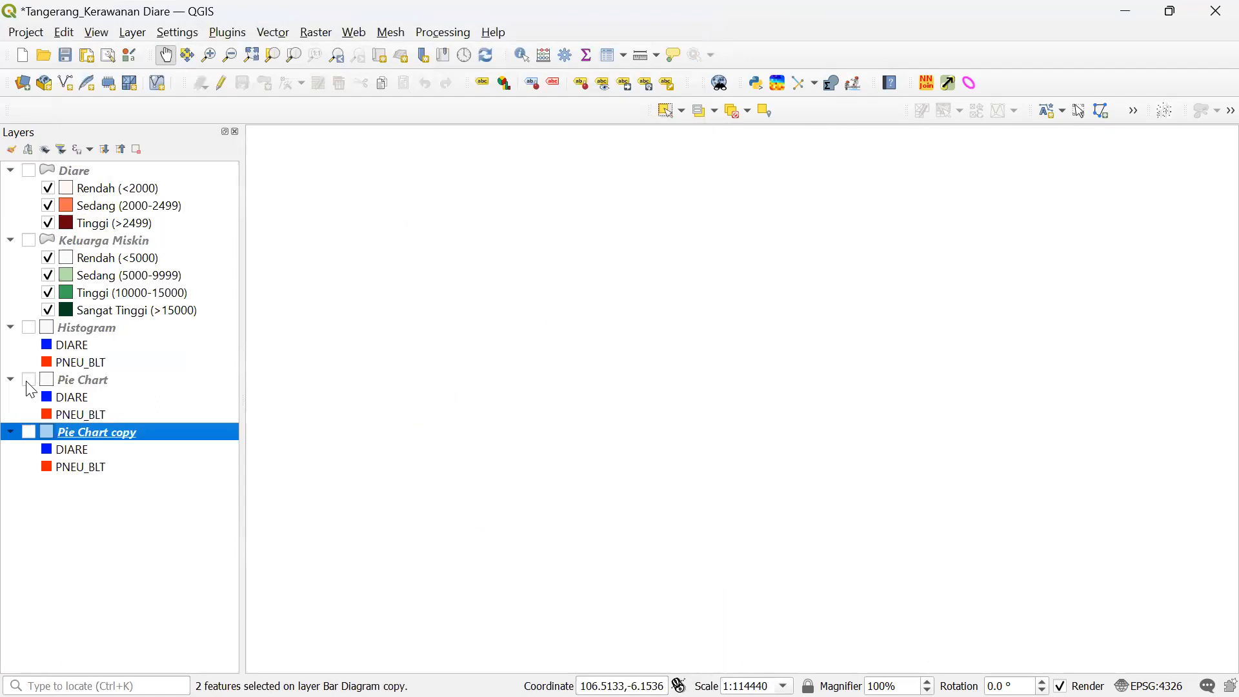
# - Switch on the Pie Chart copy layer to display its stacked bar diagrams
pyautogui.click(29, 431)
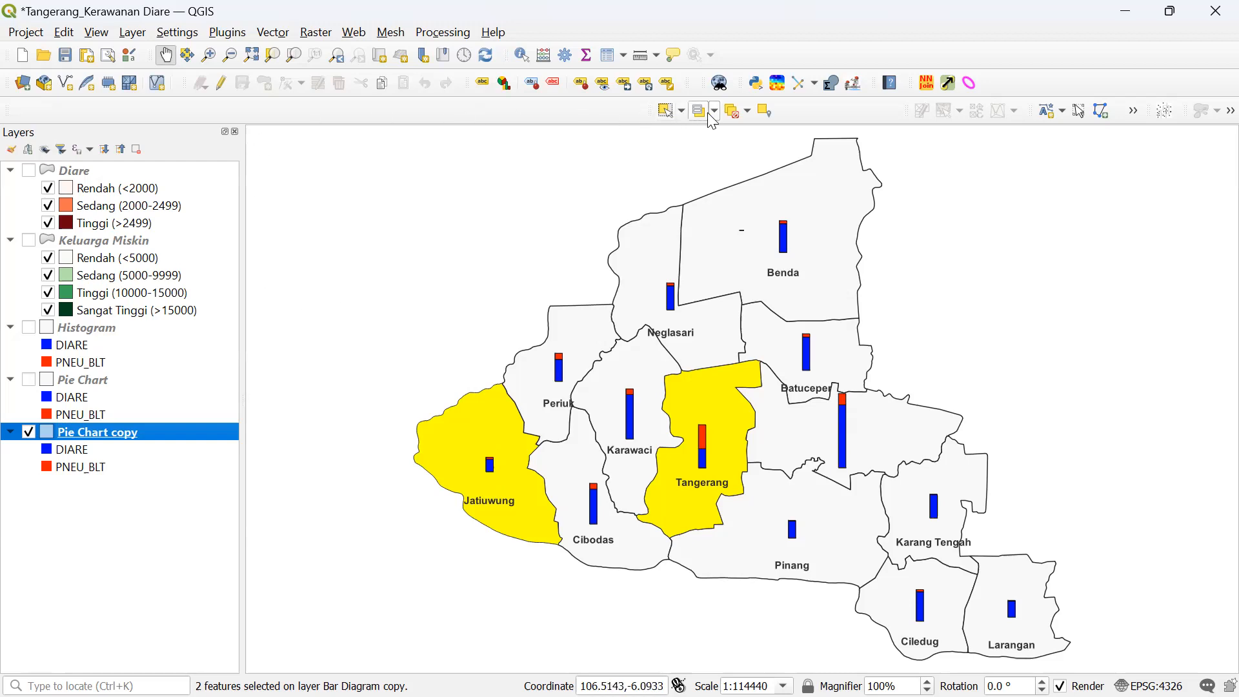
# - Deselect the districts, rename Pie Chart copy to Stacked Bars, and hide that layer
pyautogui.click(733, 111)
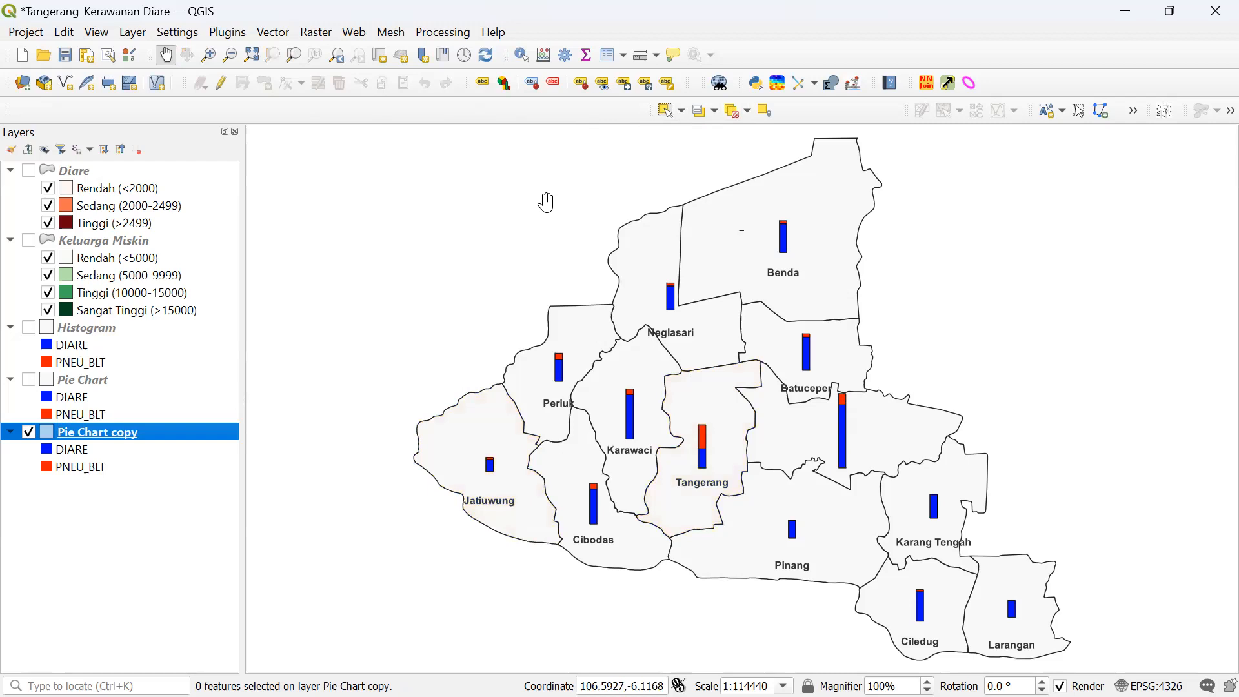
pyautogui.rightClick(189, 435)
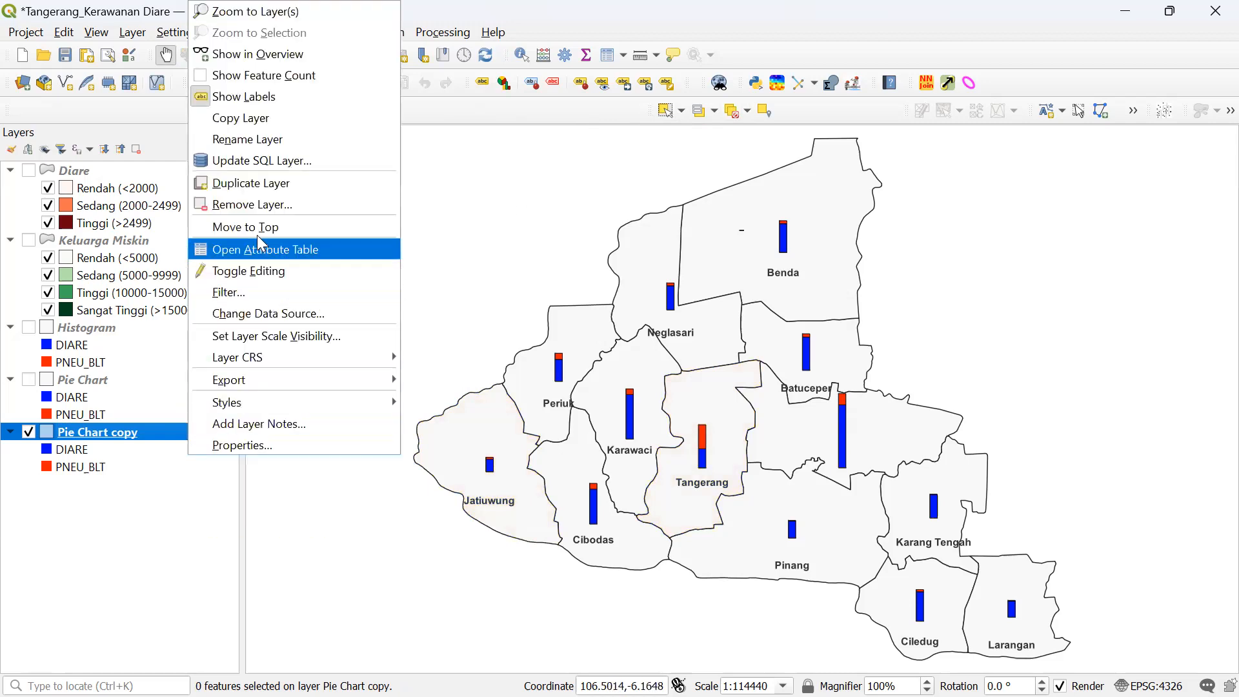
pyautogui.click(255, 139)
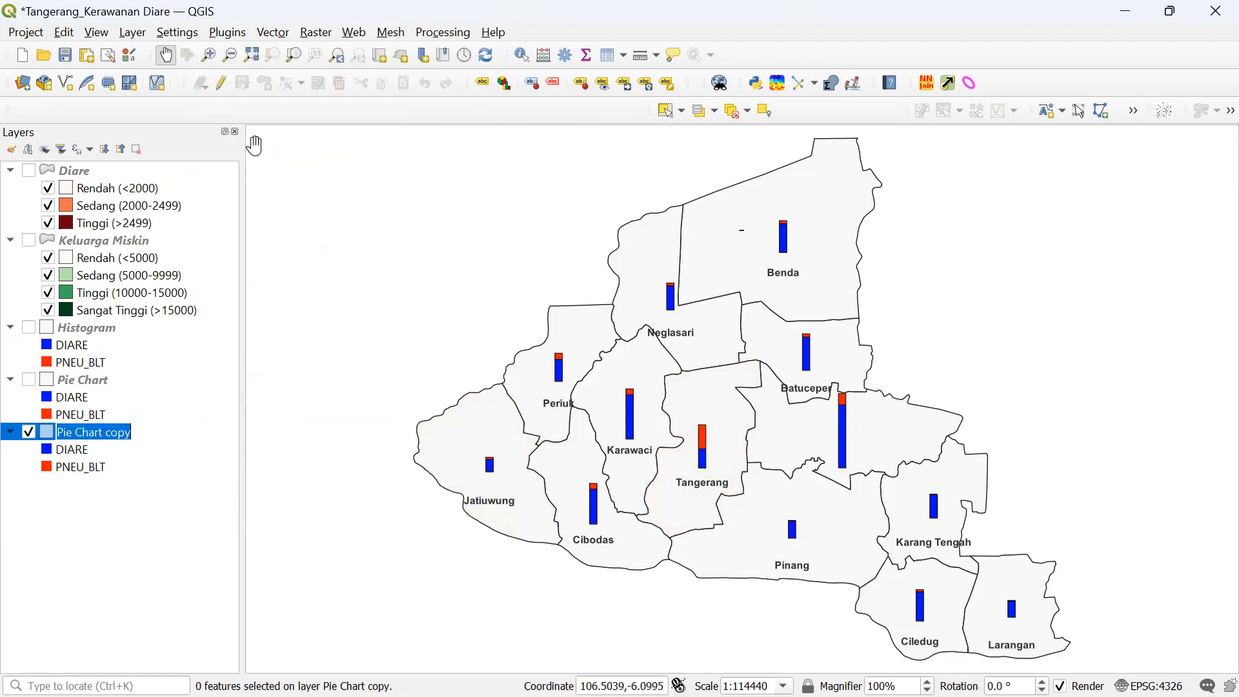
pyautogui.write('Stacke')
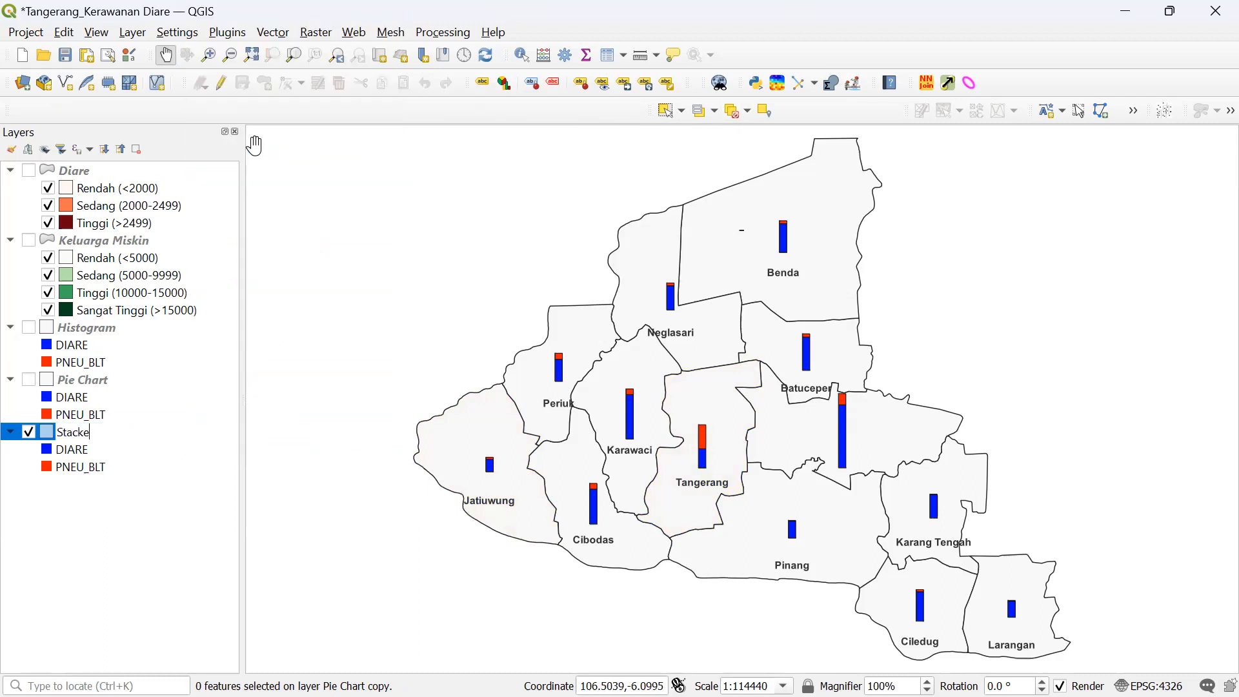
pyautogui.press('BackSpace')
pyautogui.press('BackSpace')
pyautogui.press('BackSpace')
pyautogui.write('Bars')
pyautogui.click(188, 558)
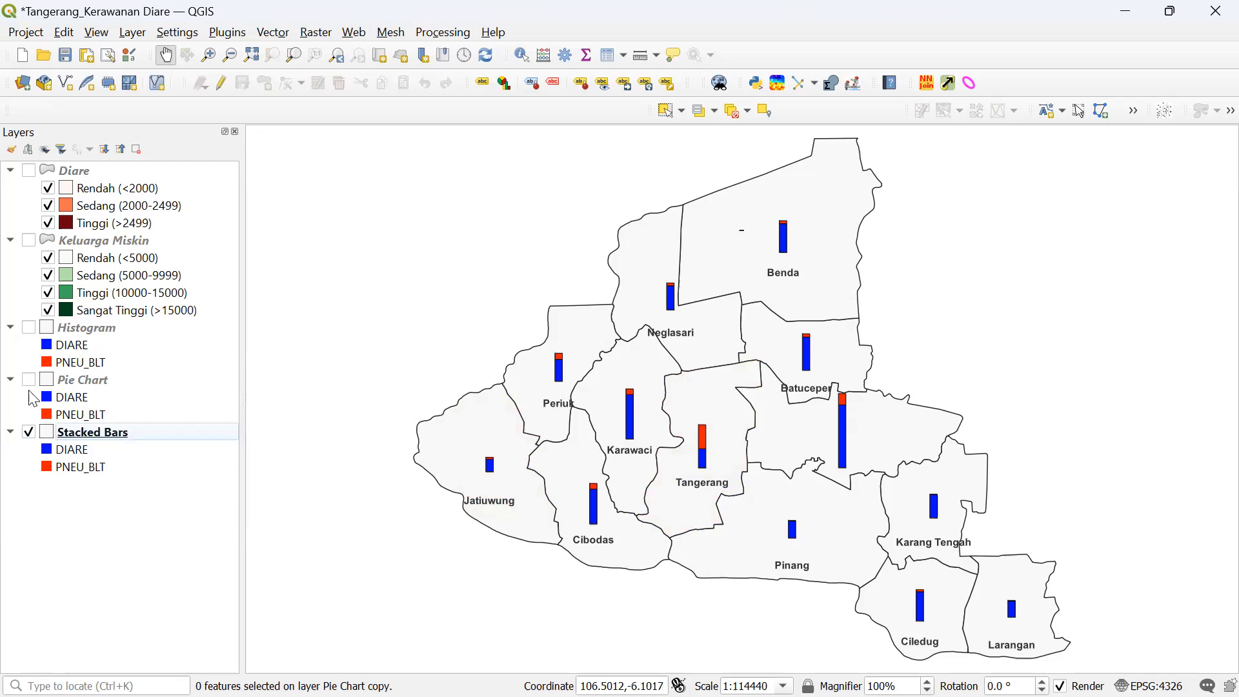
pyautogui.click(27, 432)
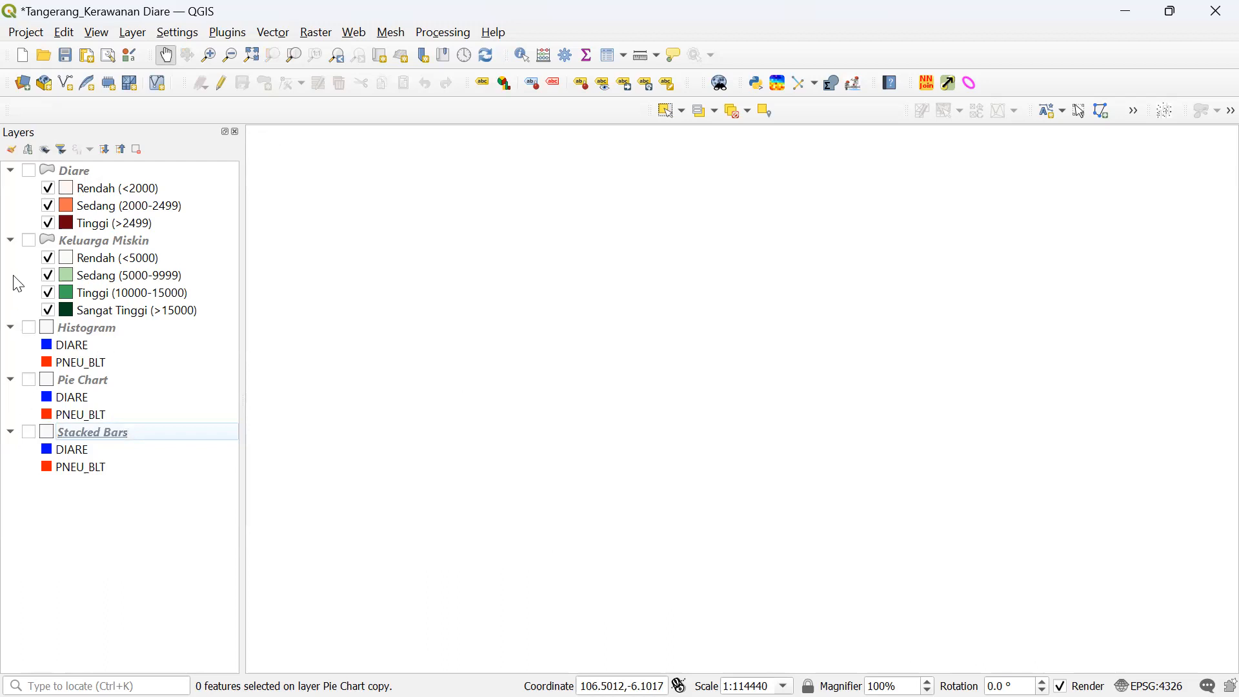
# - Switch on the Keluarga Miskin layer to show the green poverty classes across Tangerang
pyautogui.click(28, 240)
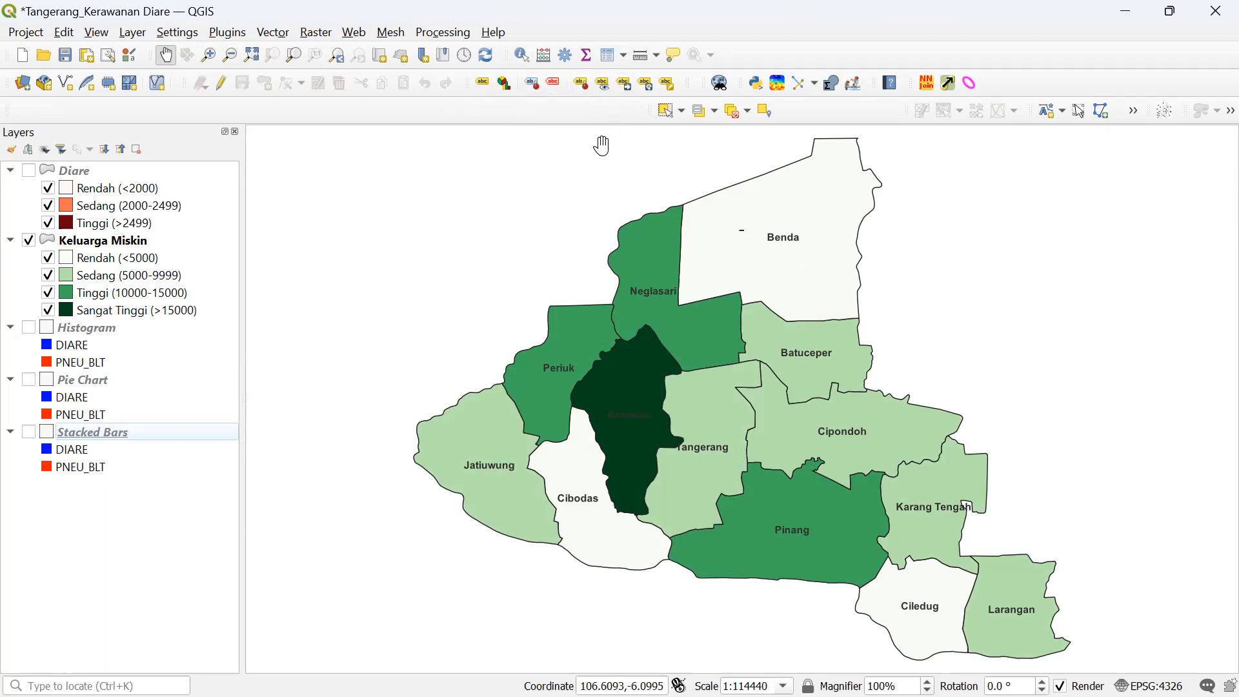
# - Open the layer's label settings, close the styling panel, and select Keluarga Miskin
pyautogui.click(481, 87)
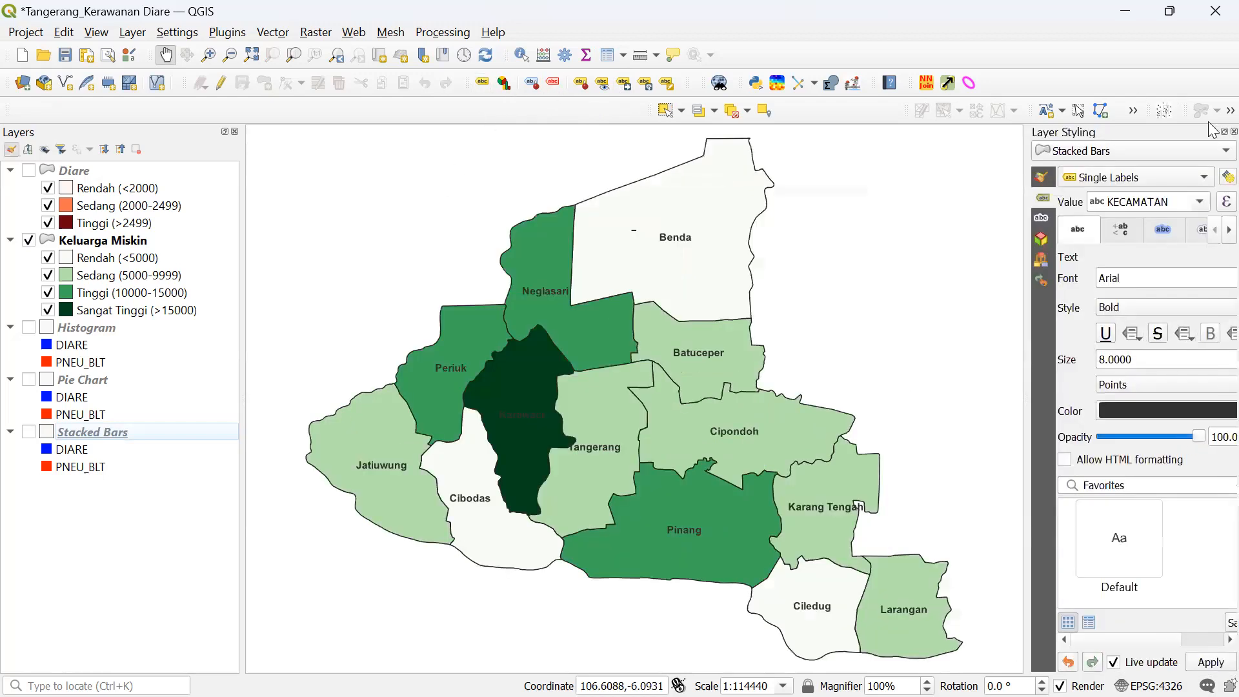
pyautogui.click(1233, 132)
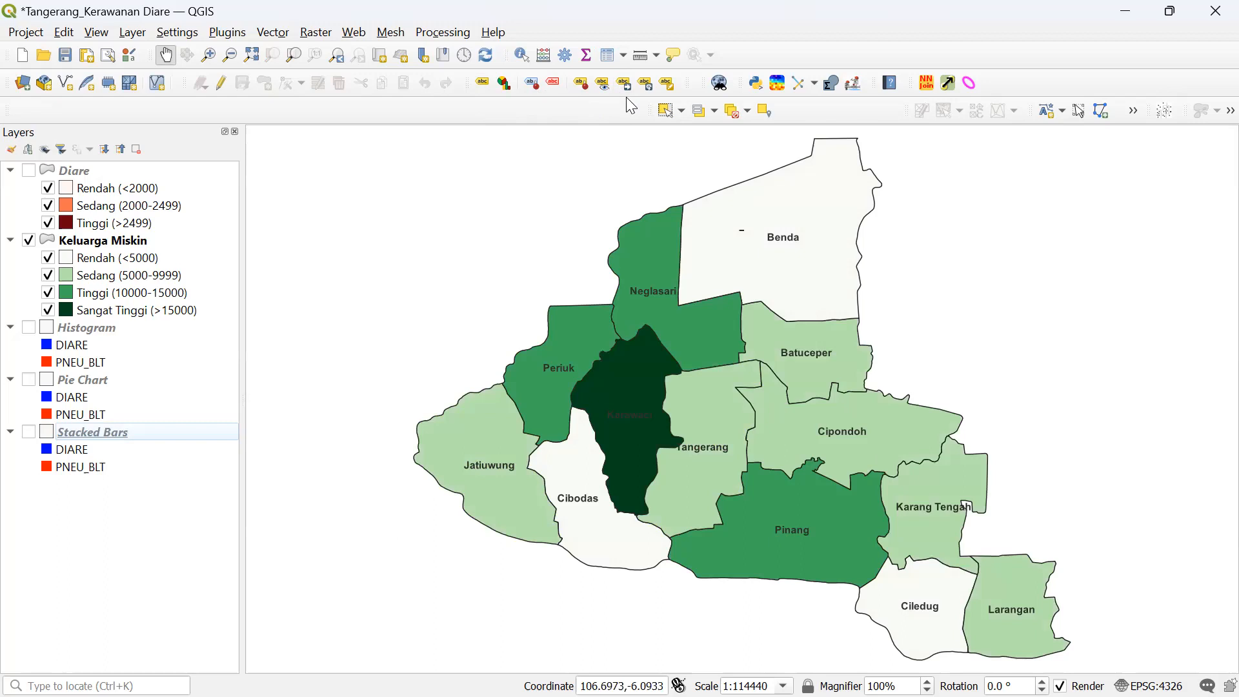
pyautogui.click(98, 244)
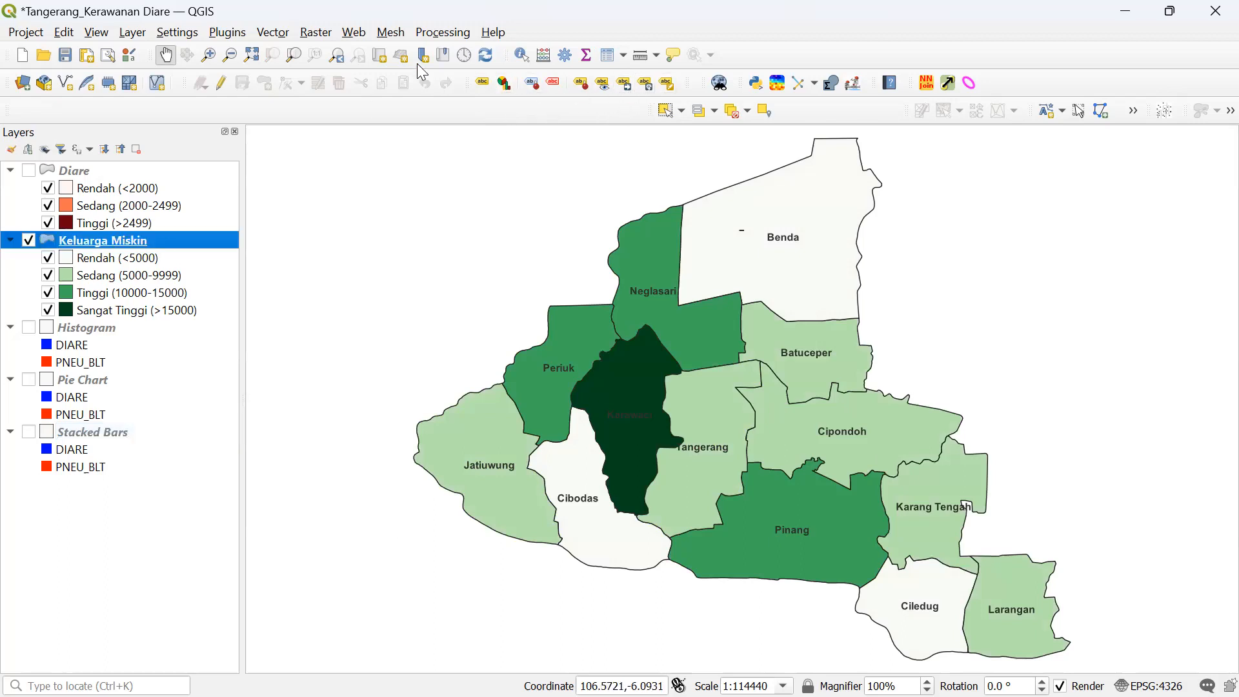
# - Pan the map lower and to the right, then close the label styling panel
pyautogui.click(133, 33)
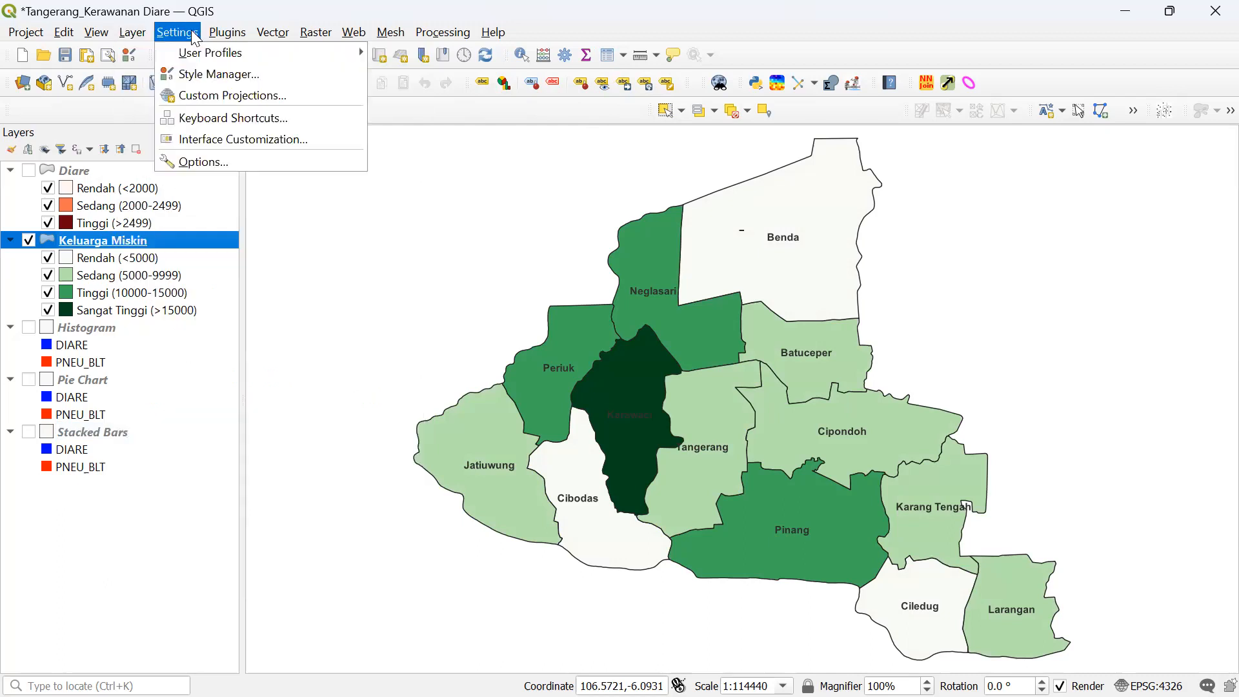
pyautogui.moveTo(84, 37)
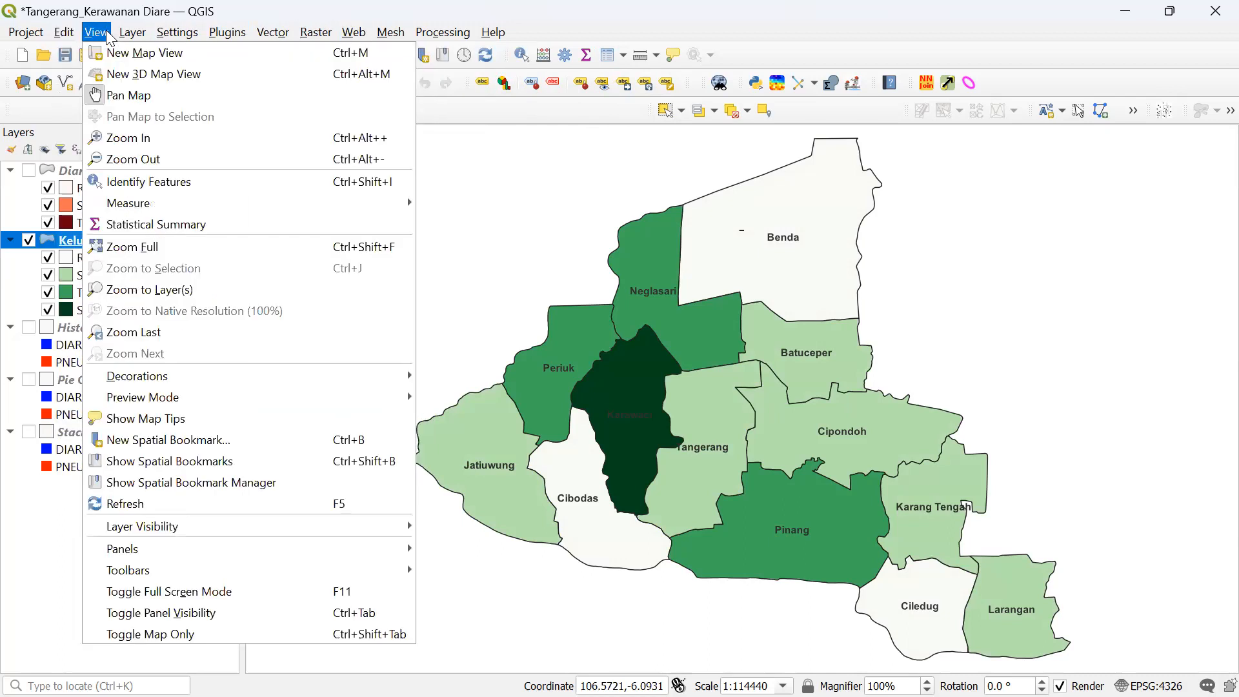
pyautogui.moveTo(153, 37)
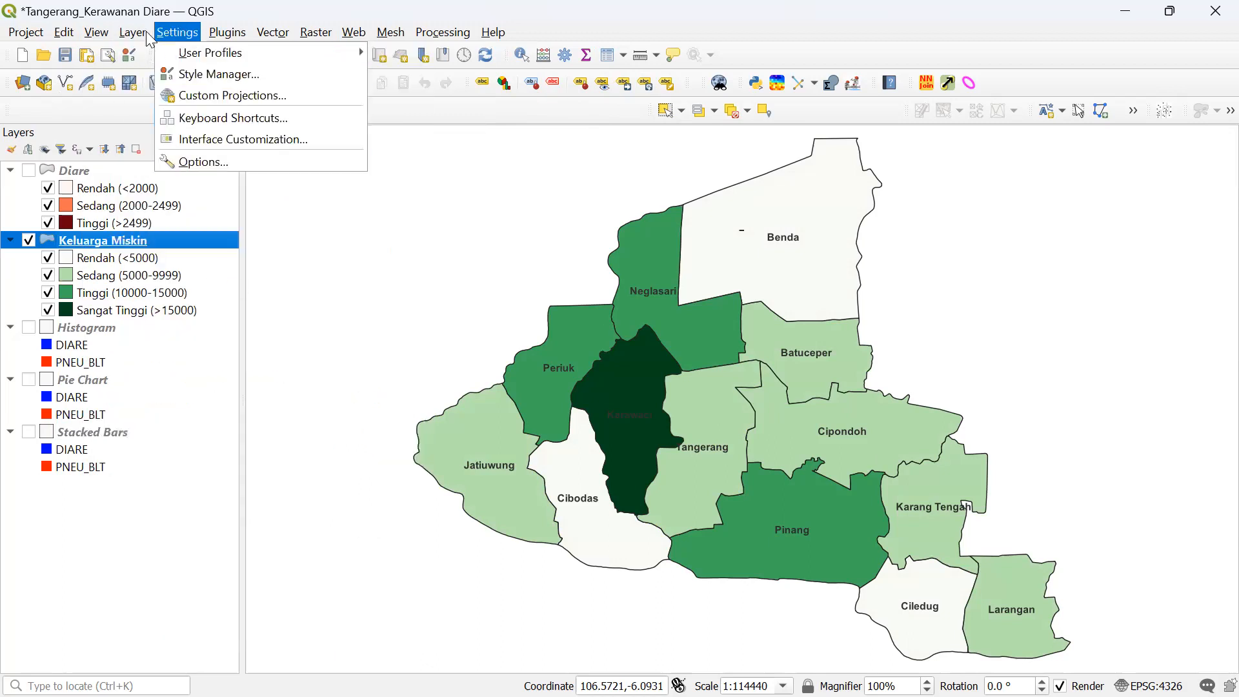
pyautogui.press('Escape')
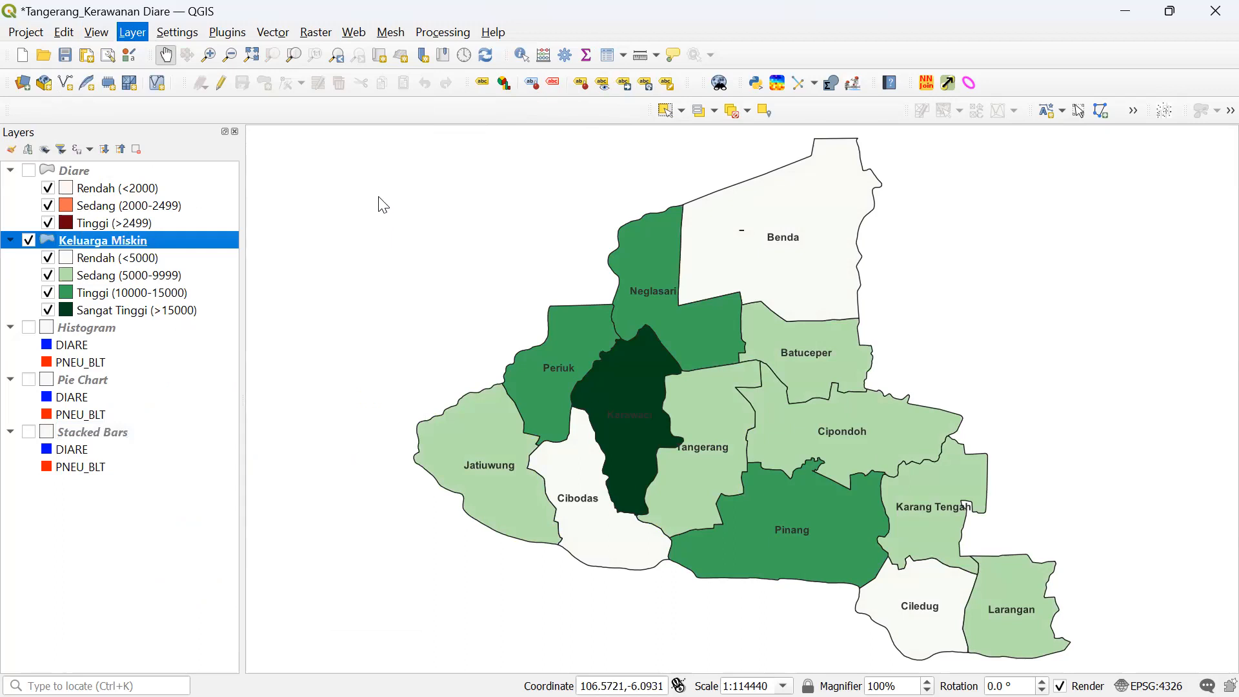
pyautogui.moveTo(382, 194); pyautogui.dragTo(487, 257)
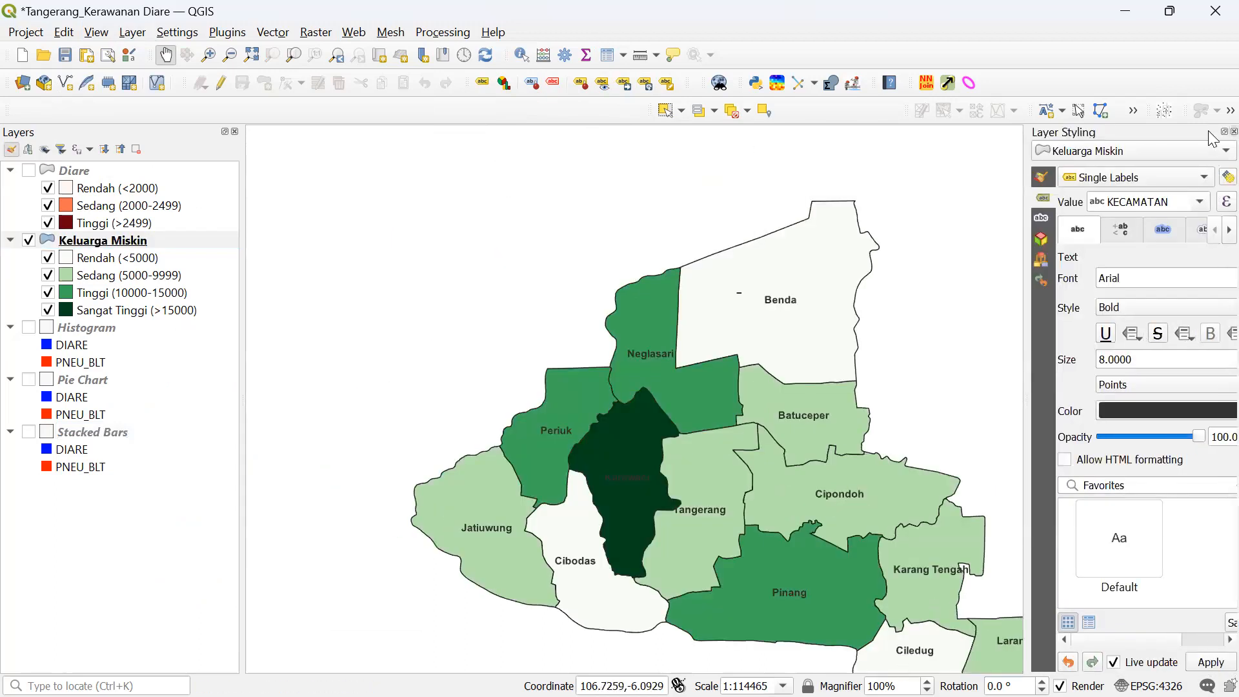
pyautogui.click(1233, 131)
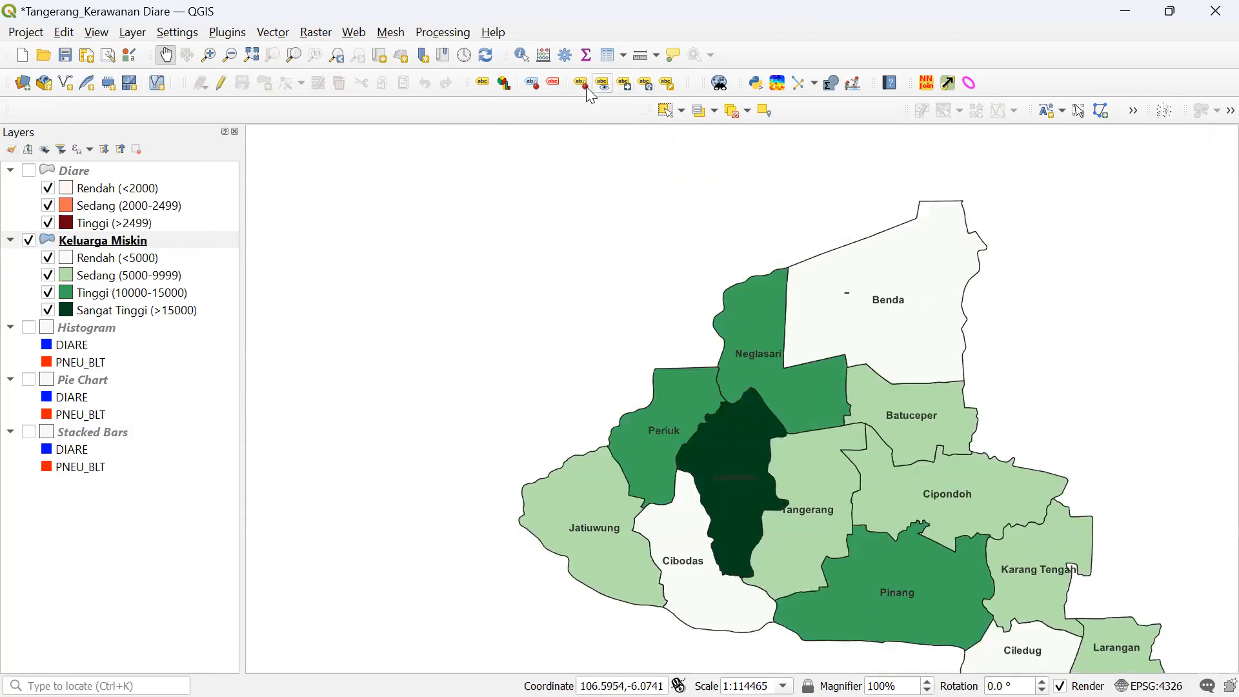
# - Highlight pinned labels and zoom to the full Keluarga Miskin layer extent
pyautogui.click(535, 85)
pyautogui.click(433, 239)
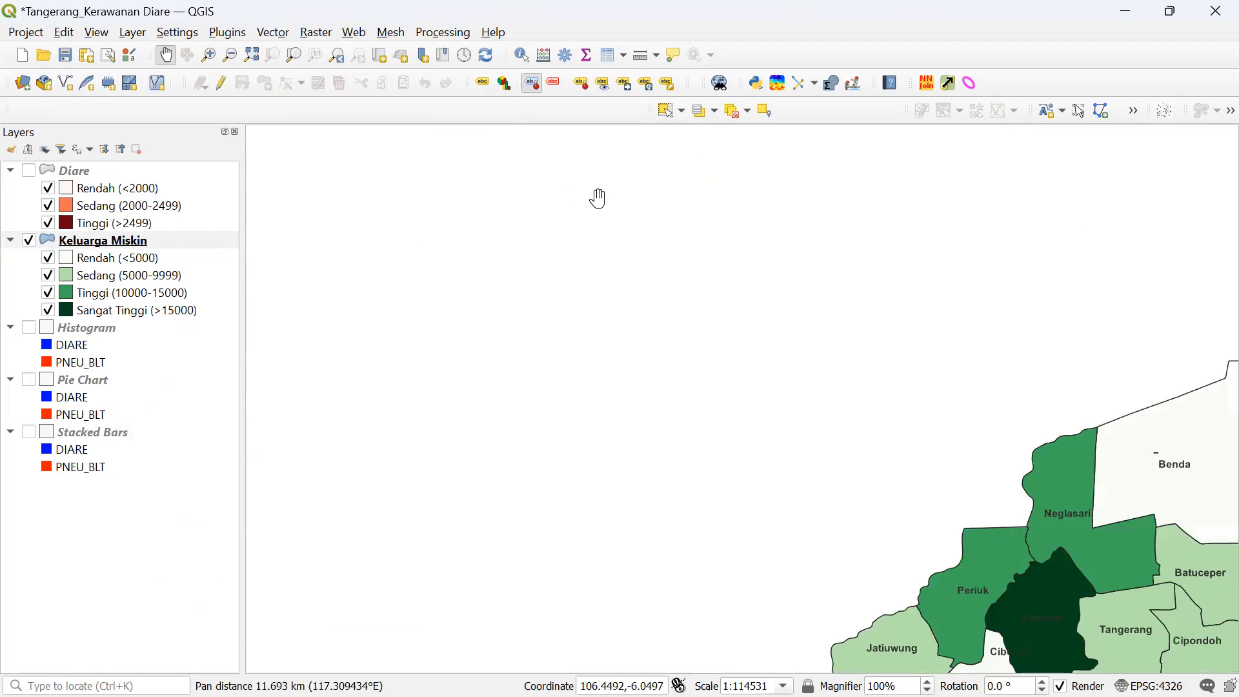
pyautogui.click(72, 243)
pyautogui.rightClick(72, 244)
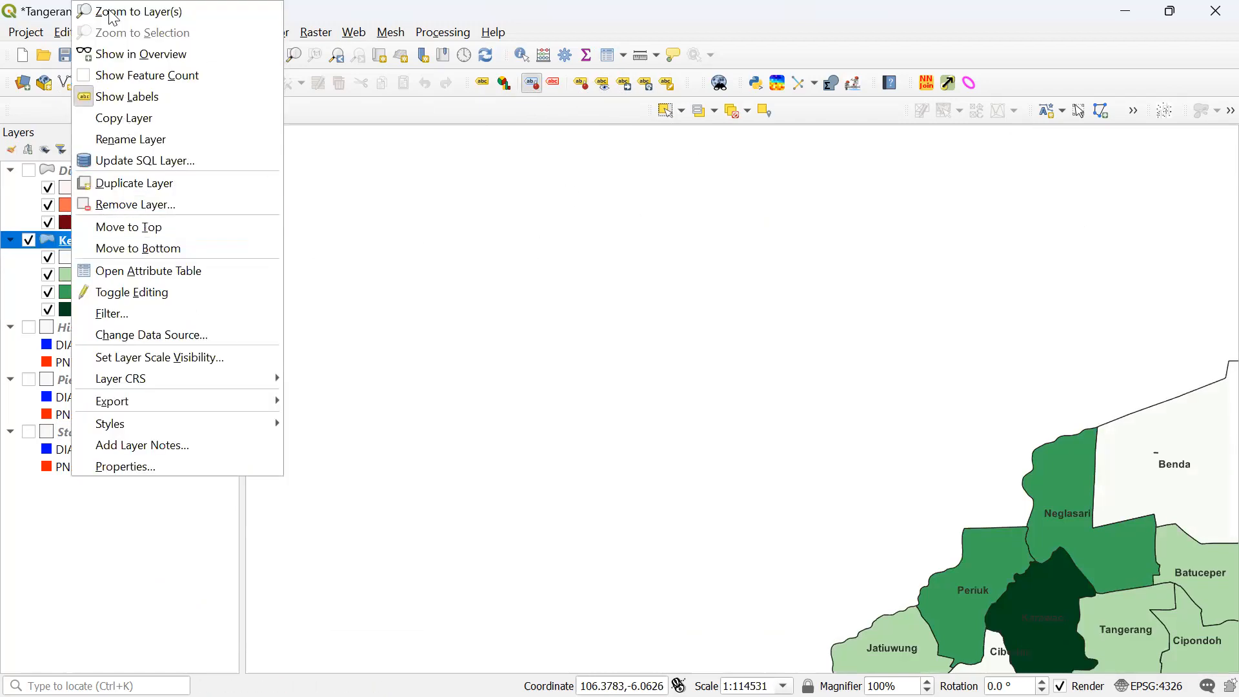
pyautogui.click(108, 11)
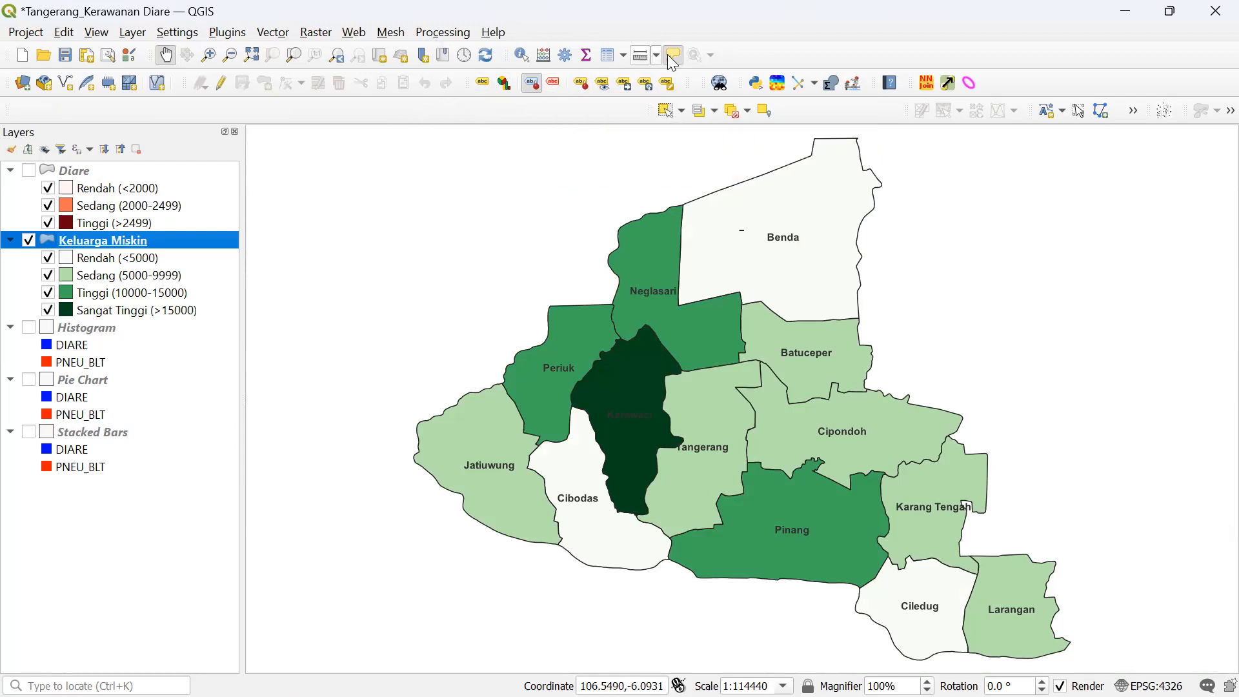
# - Add a text annotation anchored in the map's blank upper-left area via Edit > Add Annotation
pyautogui.click(289, 35)
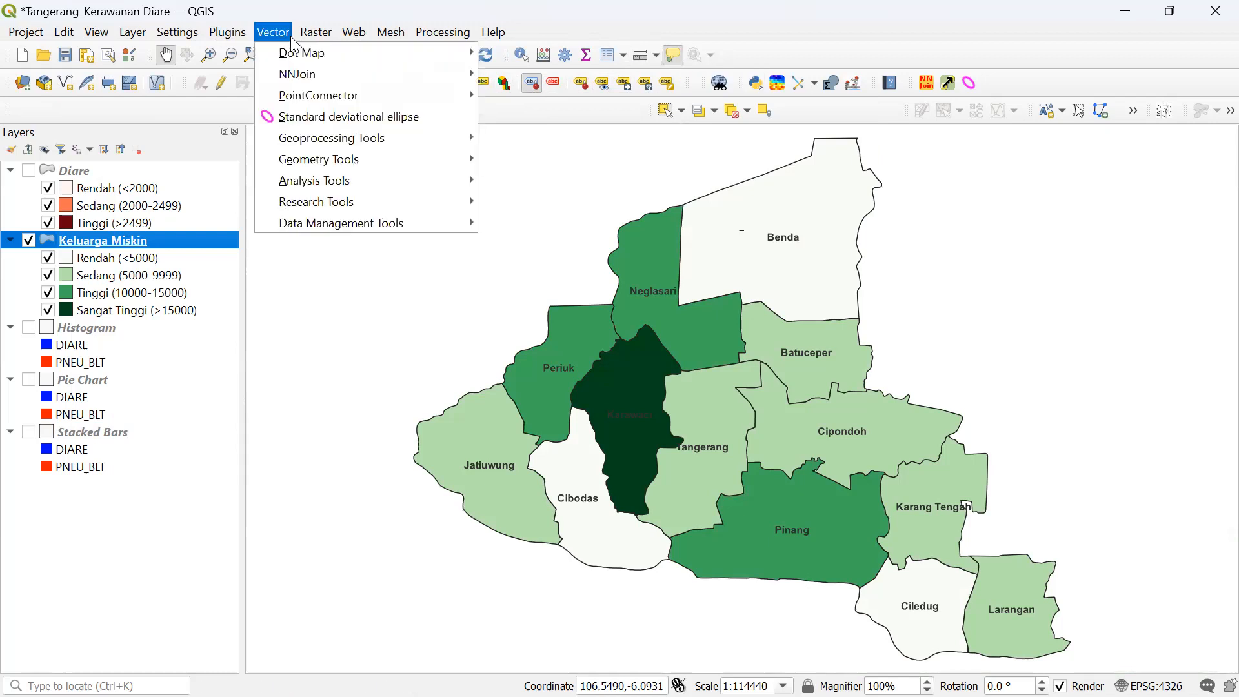
pyautogui.moveTo(159, 39)
pyautogui.moveTo(375, 39)
pyautogui.moveTo(445, 41)
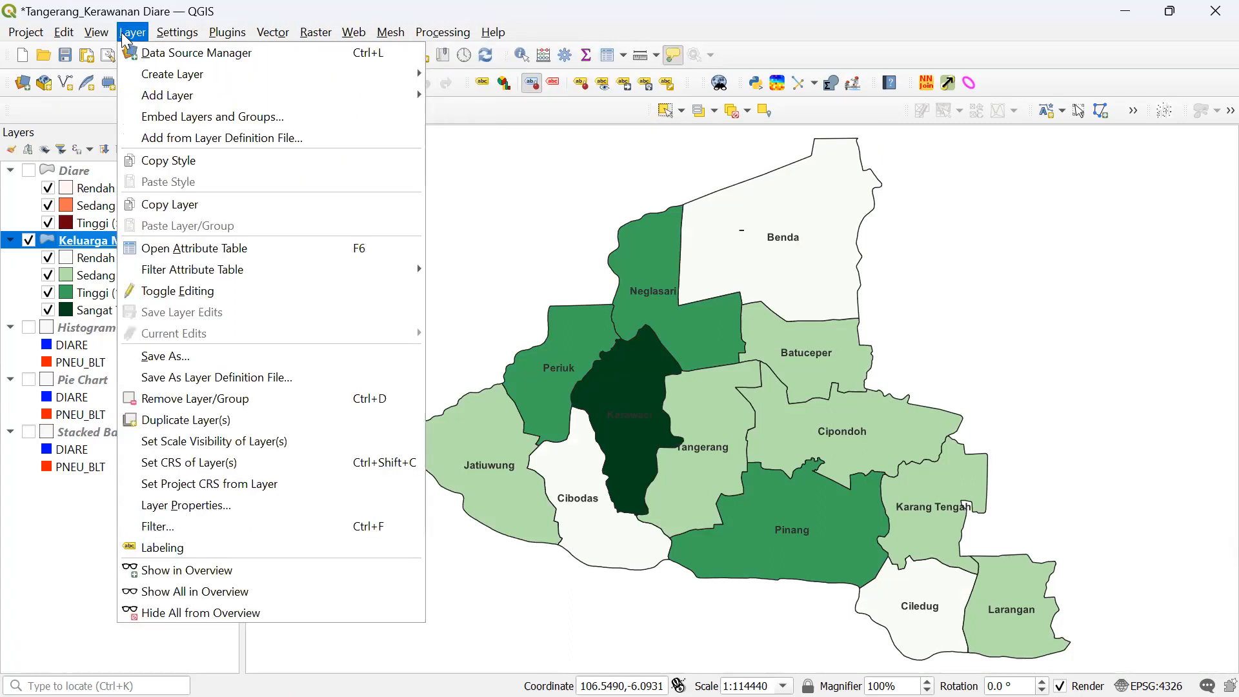
pyautogui.click(127, 39)
pyautogui.click(97, 33)
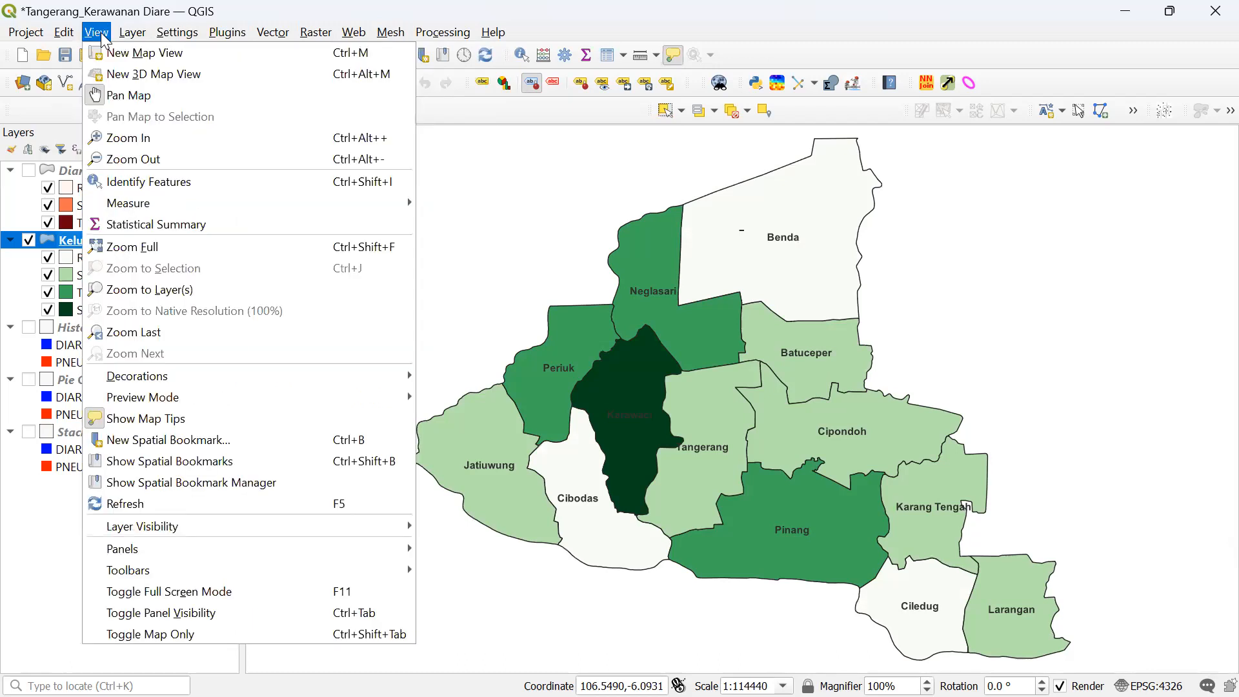
pyautogui.moveTo(65, 40)
pyautogui.moveTo(81, 382)
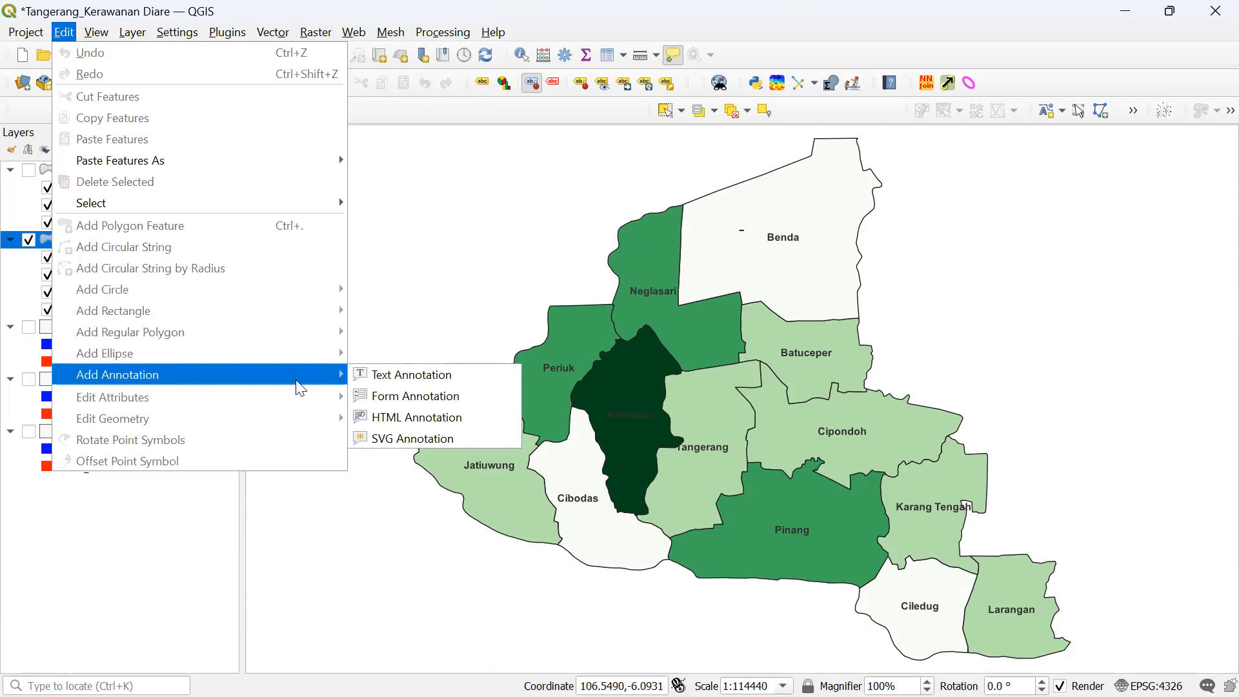
pyautogui.click(374, 376)
pyautogui.click(309, 240)
# - Raise the annotation box and enter the student's name and NPM number as its text
pyautogui.moveTo(439, 230); pyautogui.dragTo(433, 179)
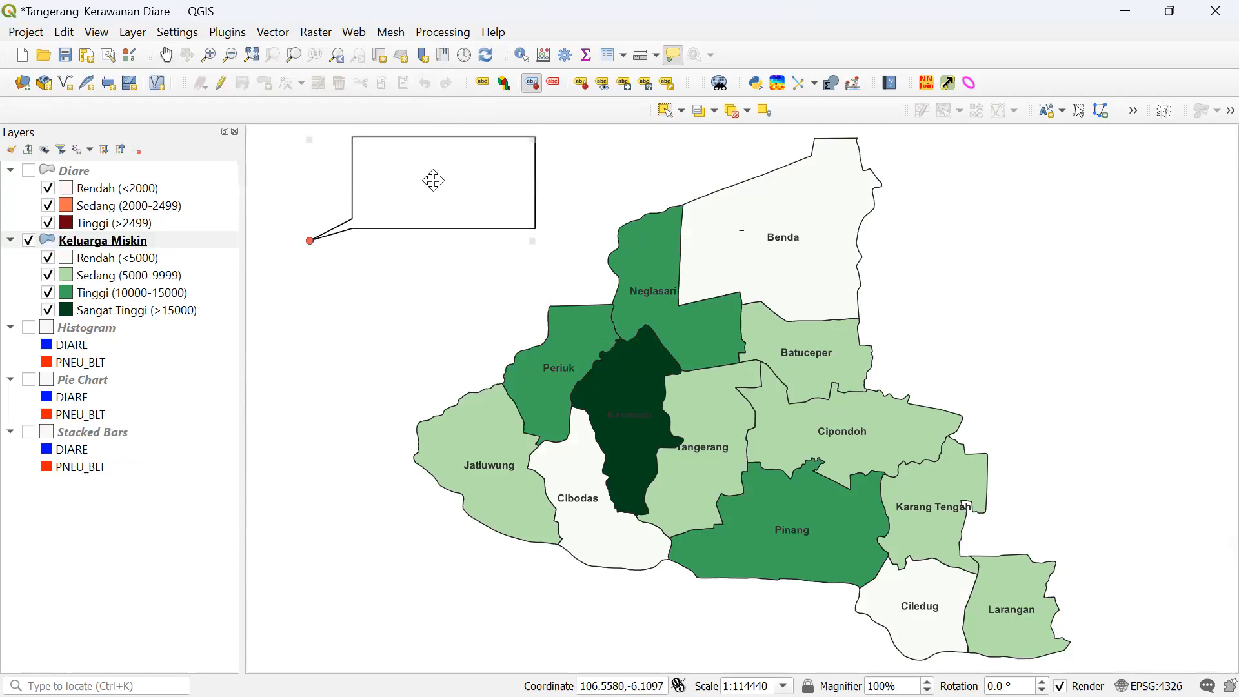
pyautogui.doubleClick(438, 187)
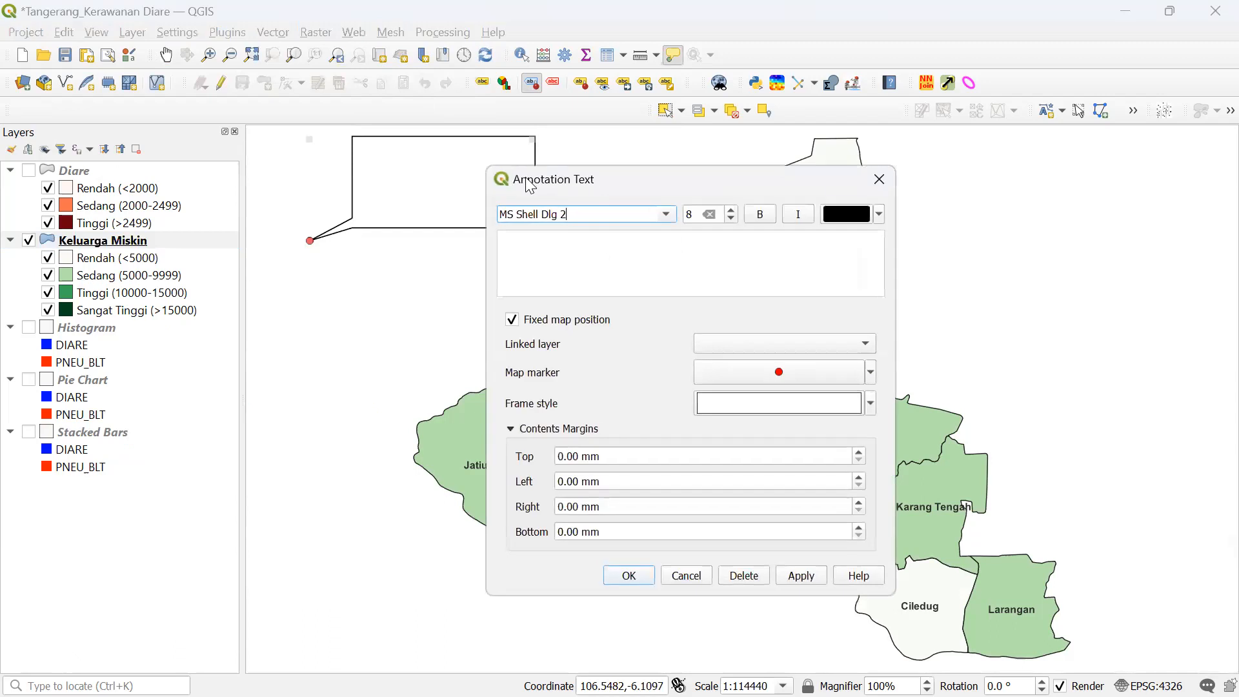
pyautogui.click(584, 247)
pyautogui.write('Nama')
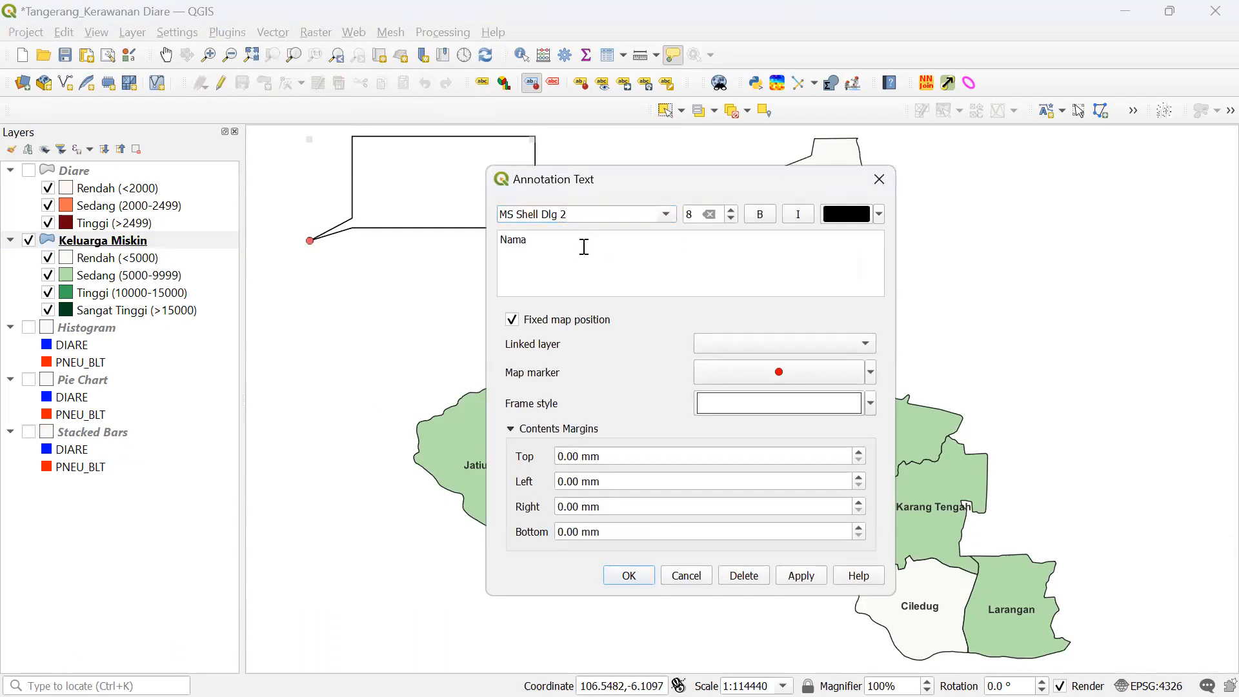
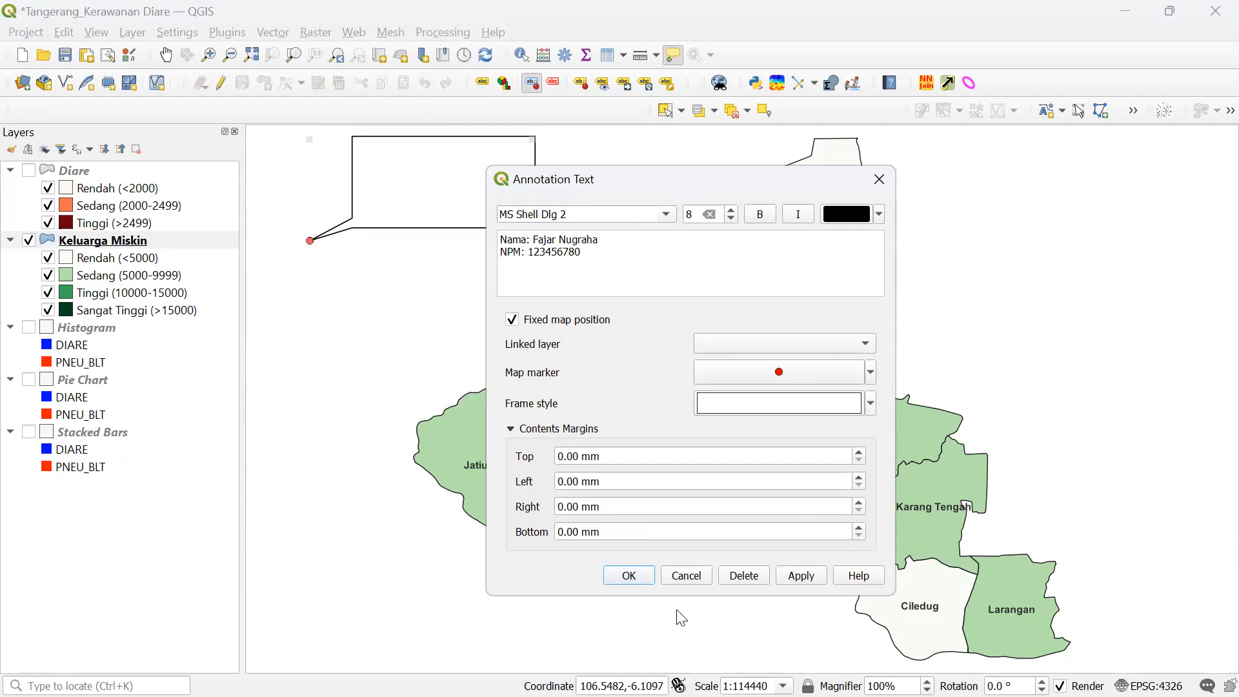
pyautogui.click(629, 575)
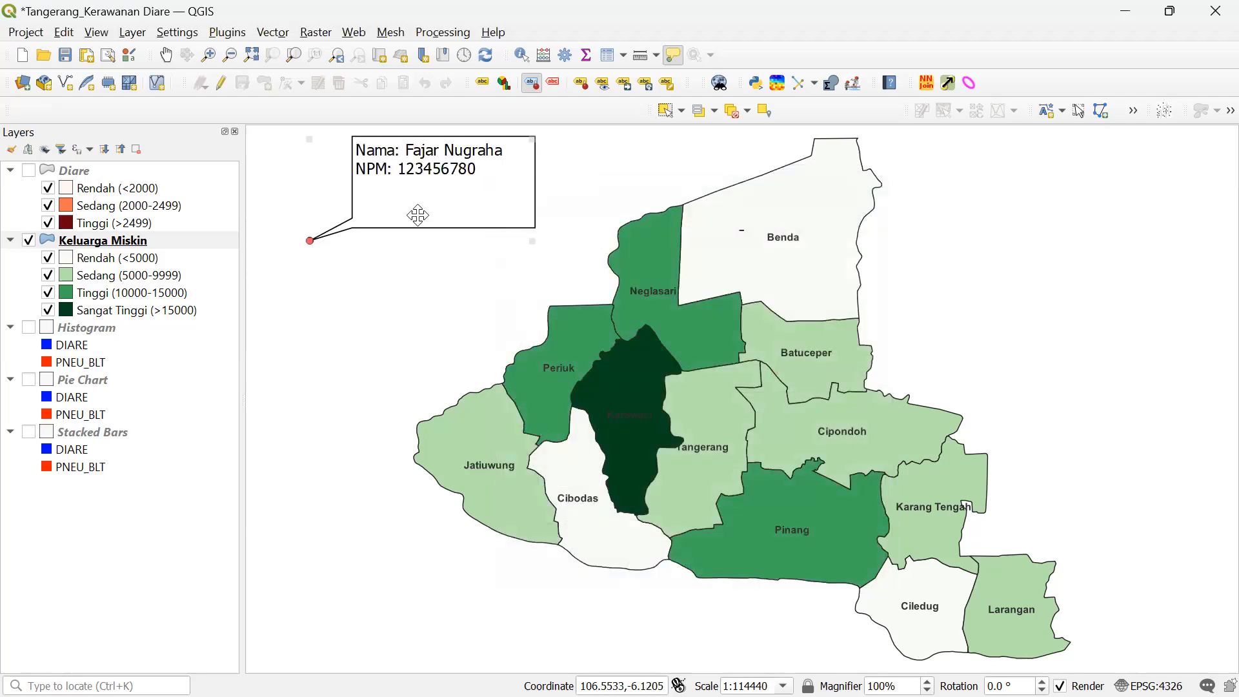
# - Move the name-and-ID callout lower and place a new empty text annotation on the map
pyautogui.moveTo(400, 169); pyautogui.dragTo(417, 249)
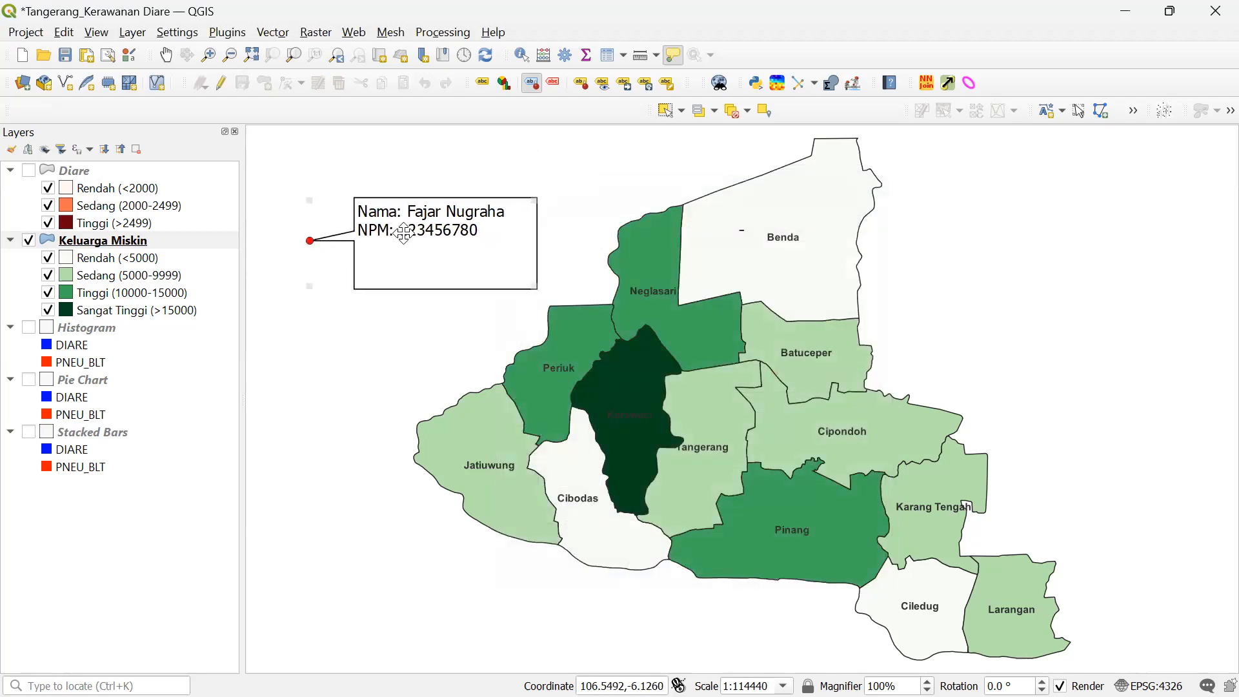
pyautogui.click(89, 36)
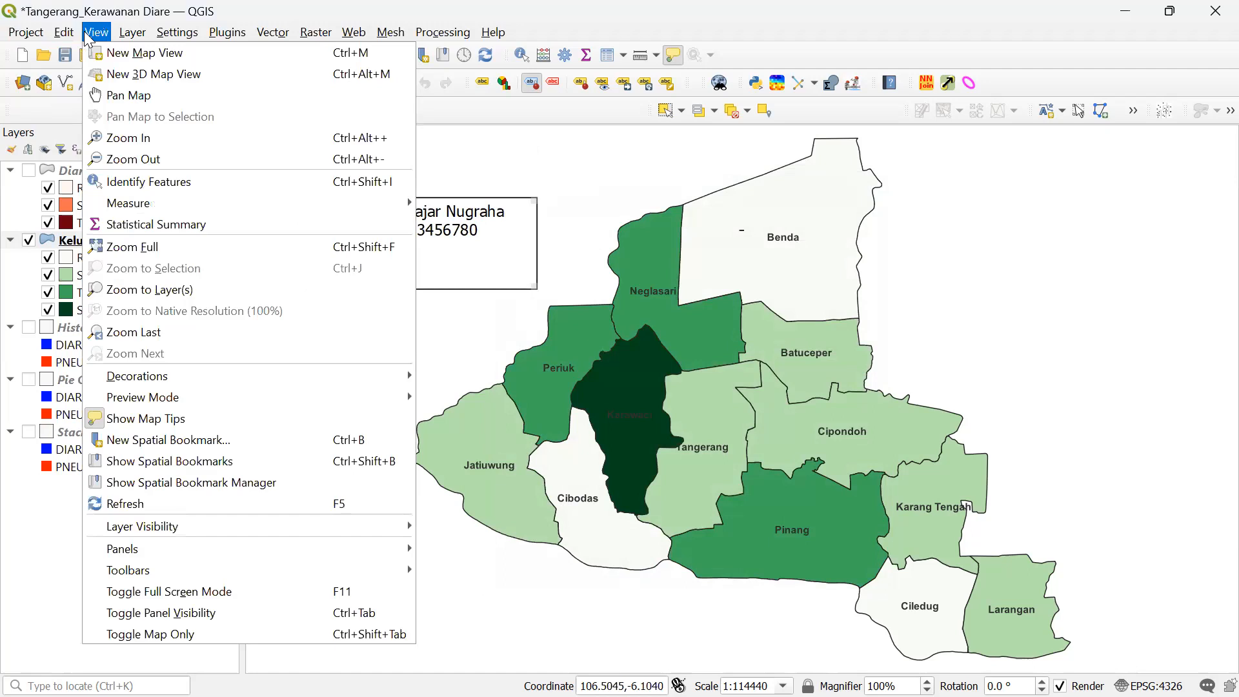
pyautogui.moveTo(122, 38)
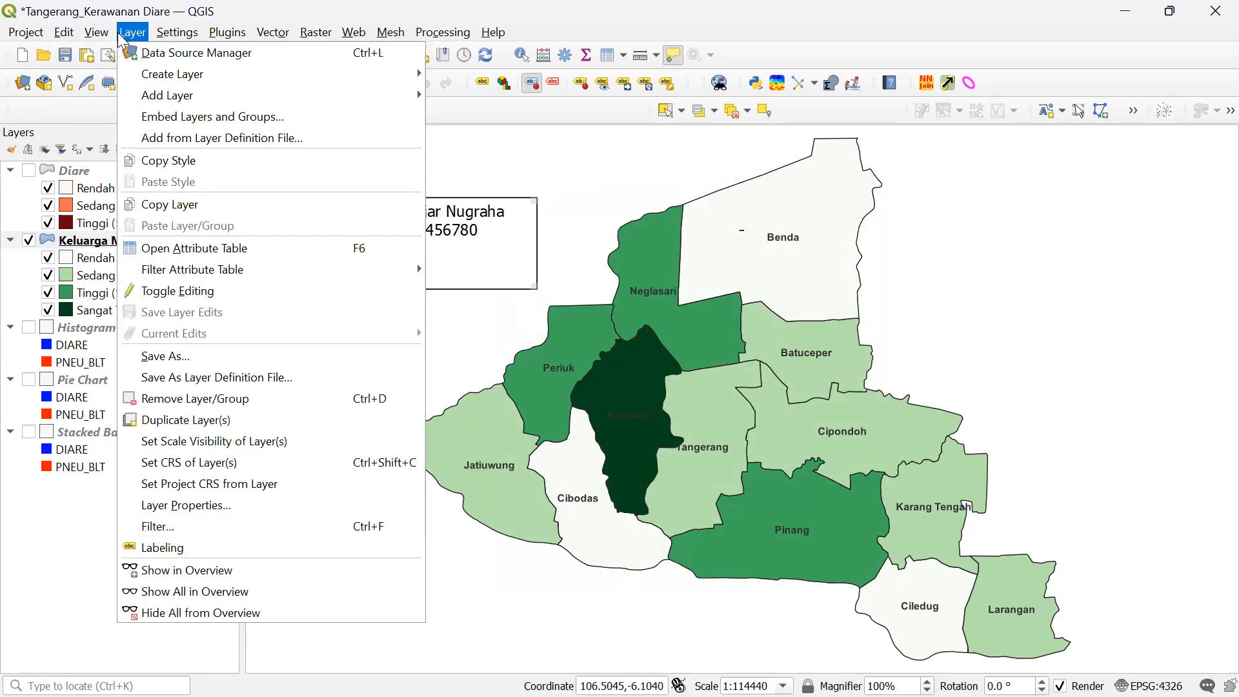
pyautogui.moveTo(73, 37)
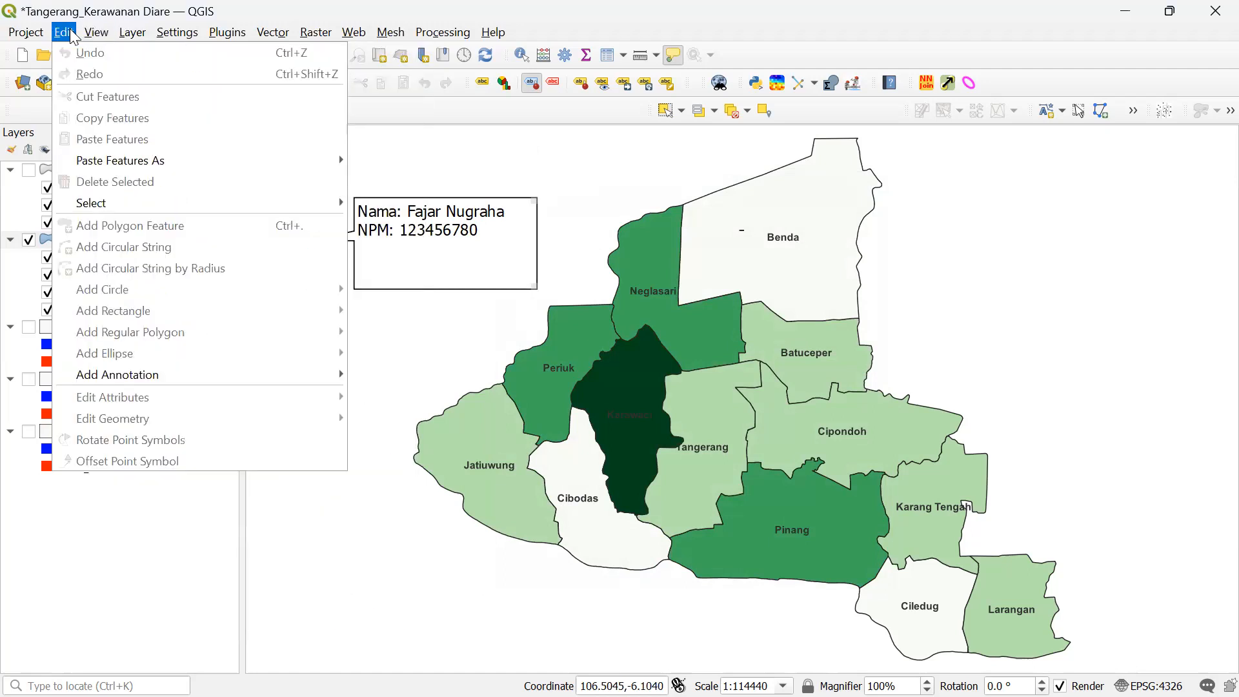
pyautogui.moveTo(117, 376)
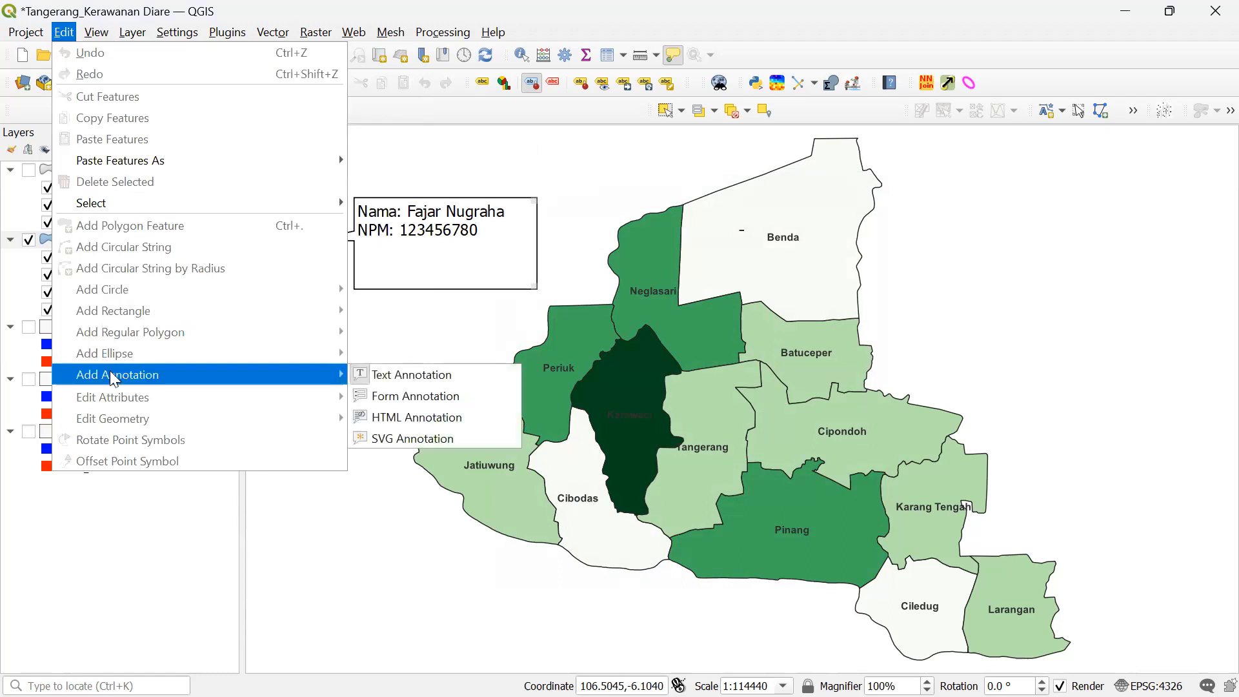
pyautogui.click(382, 377)
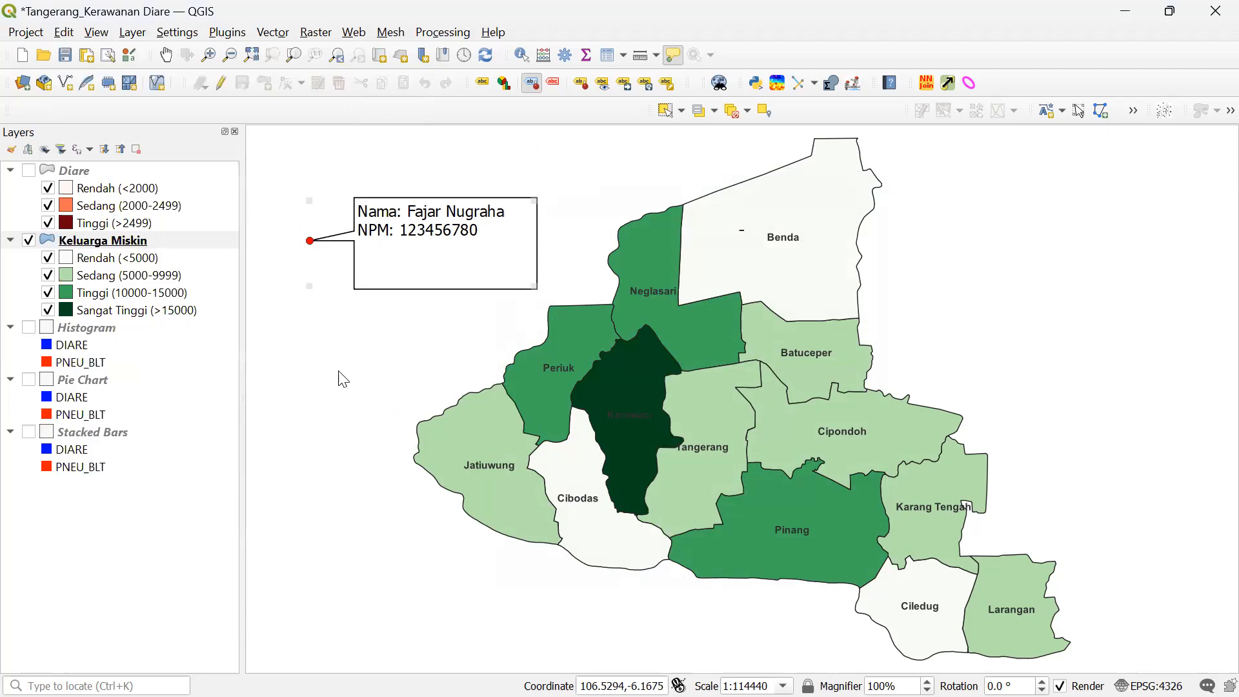
pyautogui.click(338, 370)
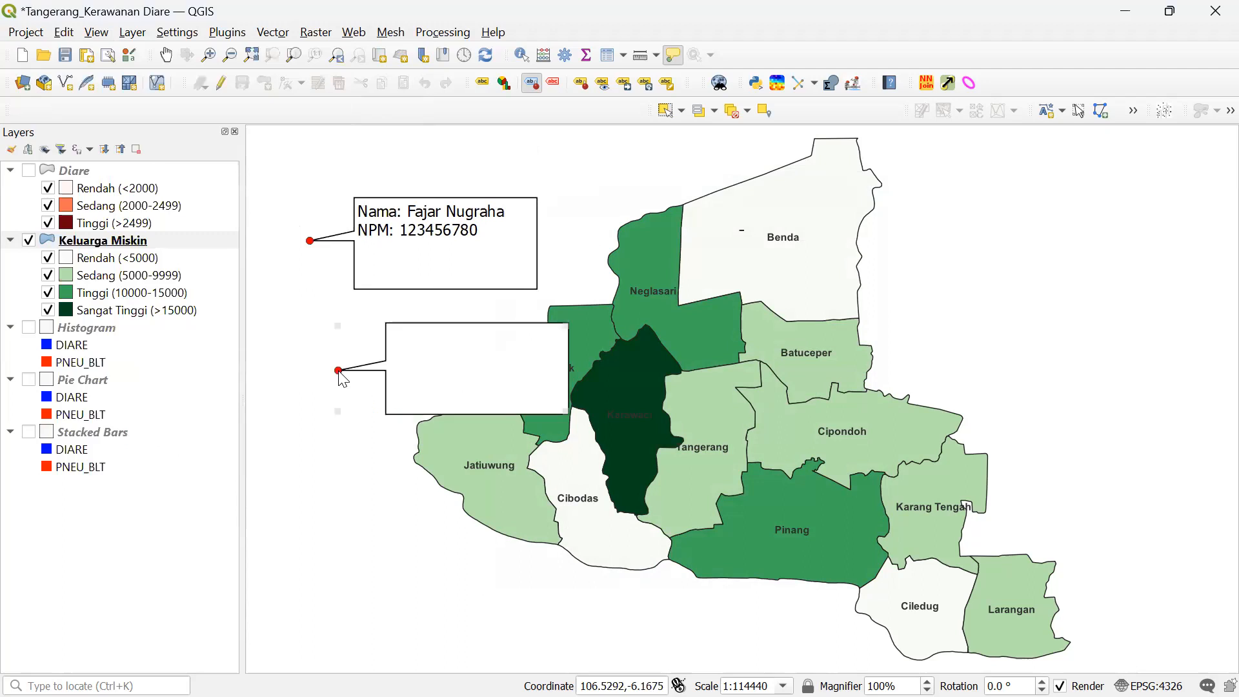
# - Delete the stray empty annotation, trim the callout to fit its text, and start a screen capture
pyautogui.doubleClick(453, 370)
pyautogui.click(879, 178)
pyautogui.press('Delete')
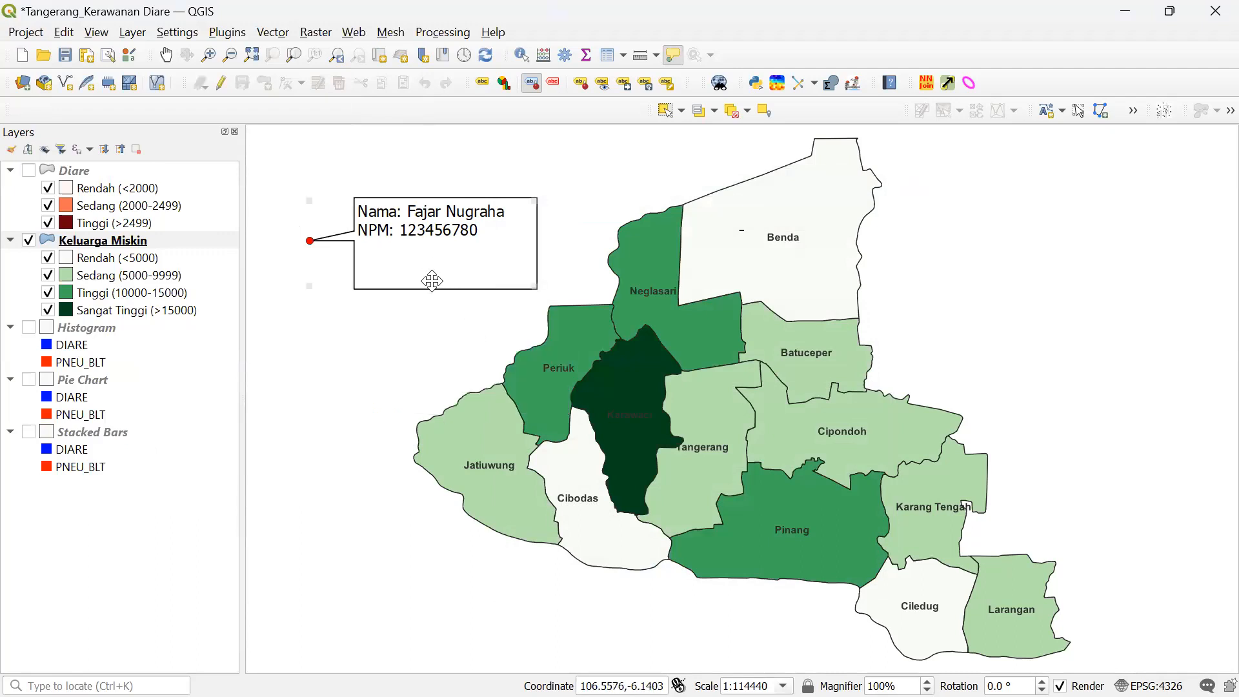
pyautogui.moveTo(429, 289); pyautogui.dragTo(428, 253)
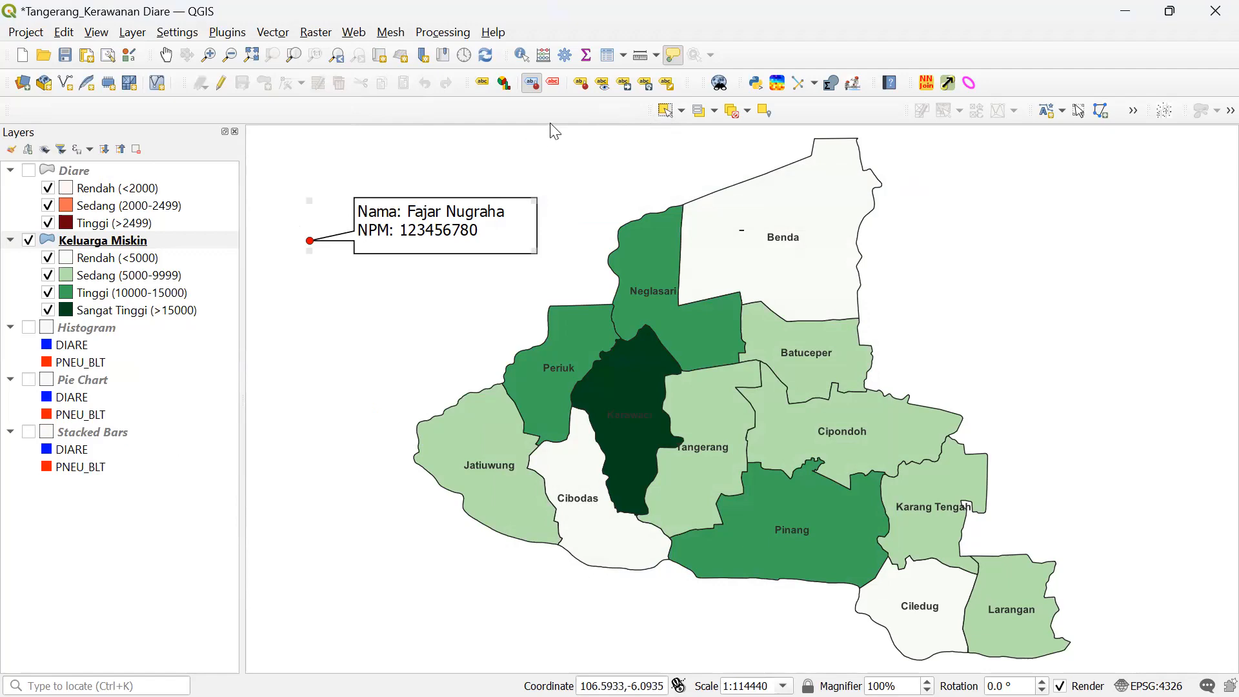
pyautogui.press('super+shift+s')
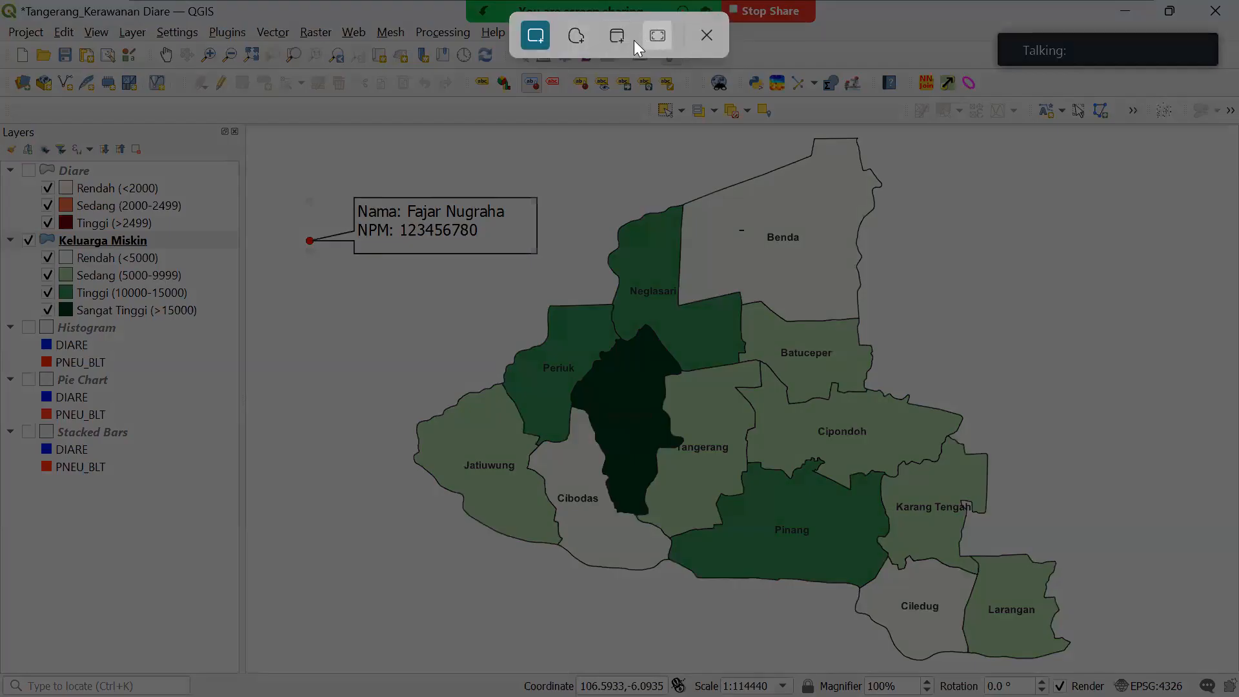
# - Snip the full QGIS screen, paste it into a new blank PowerPoint presentation, and return to QGIS
pyautogui.click(653, 38)
pyautogui.press('super')
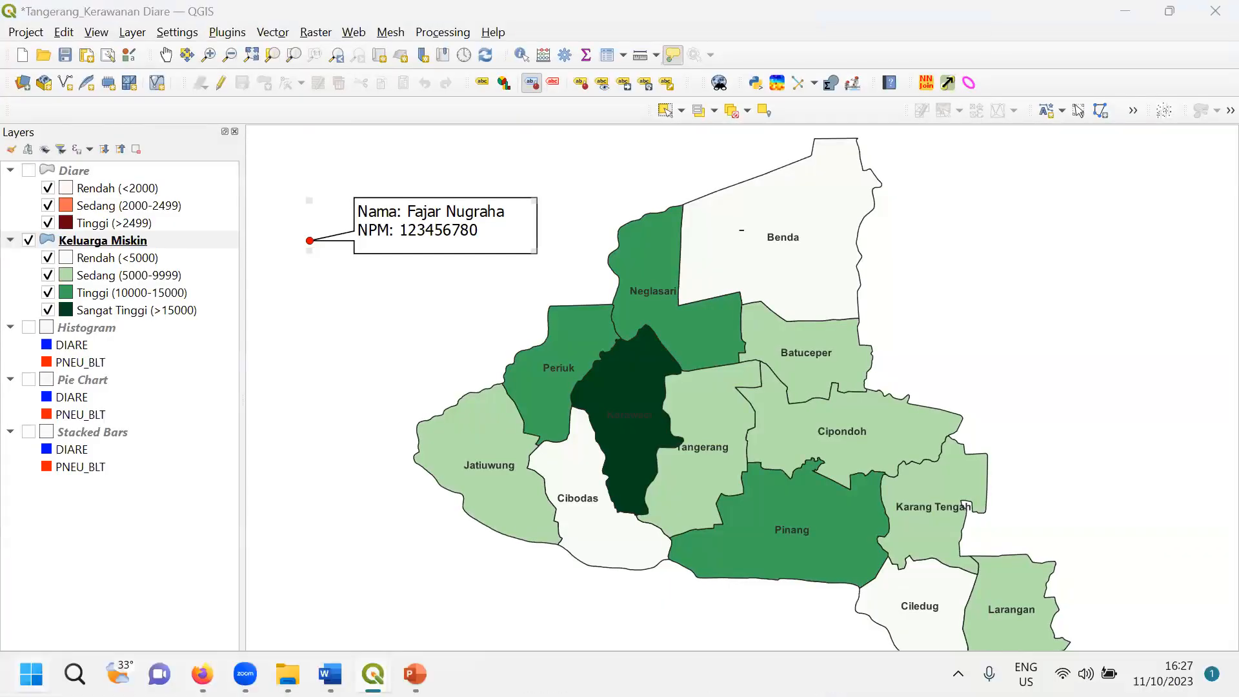
pyautogui.click(95, 373)
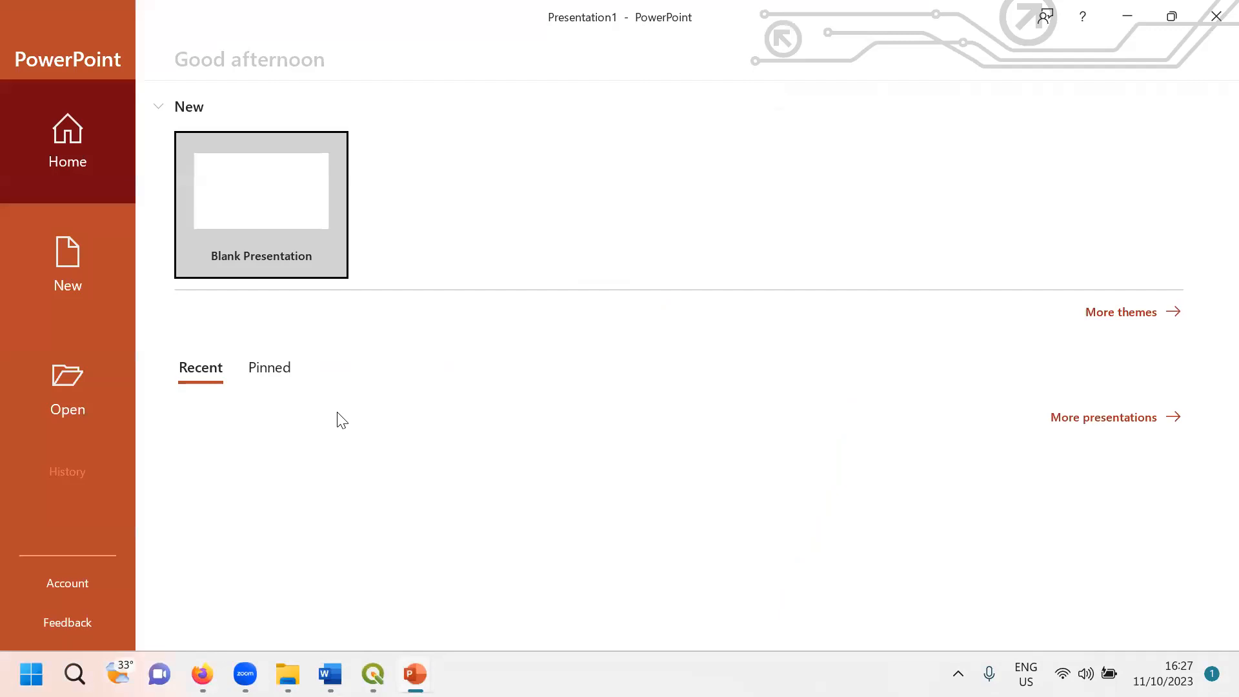
pyautogui.click(244, 208)
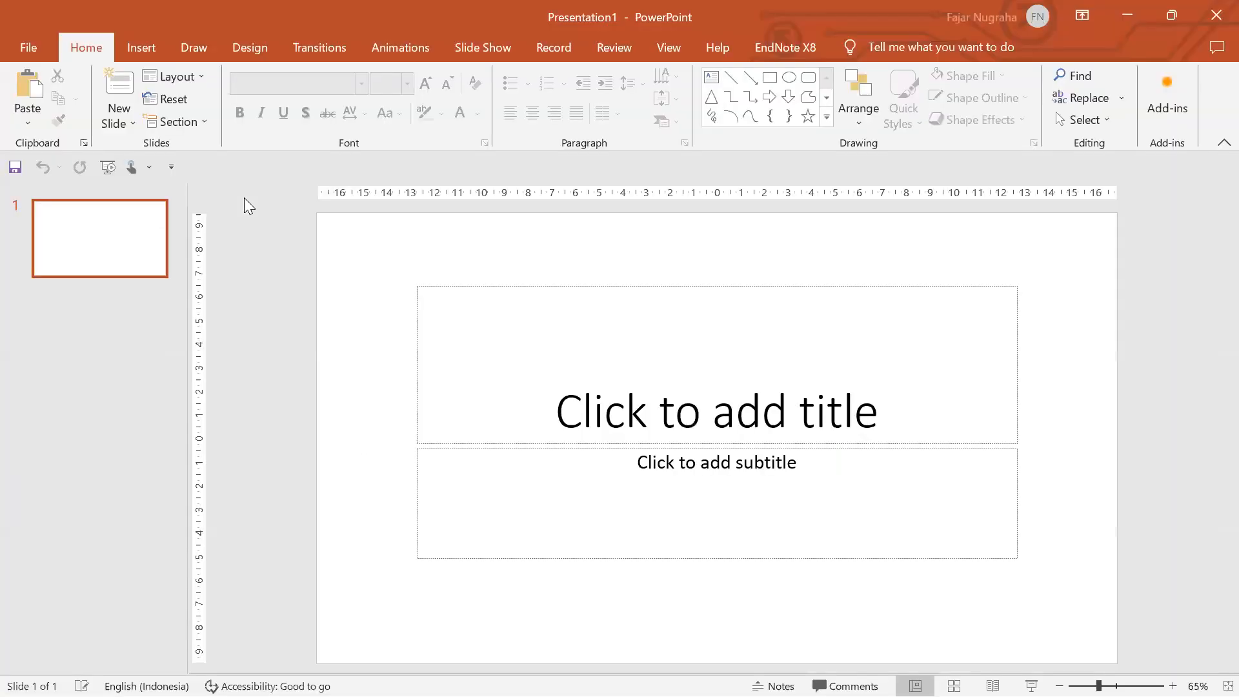
pyautogui.hotkey('ctrl', 'v')
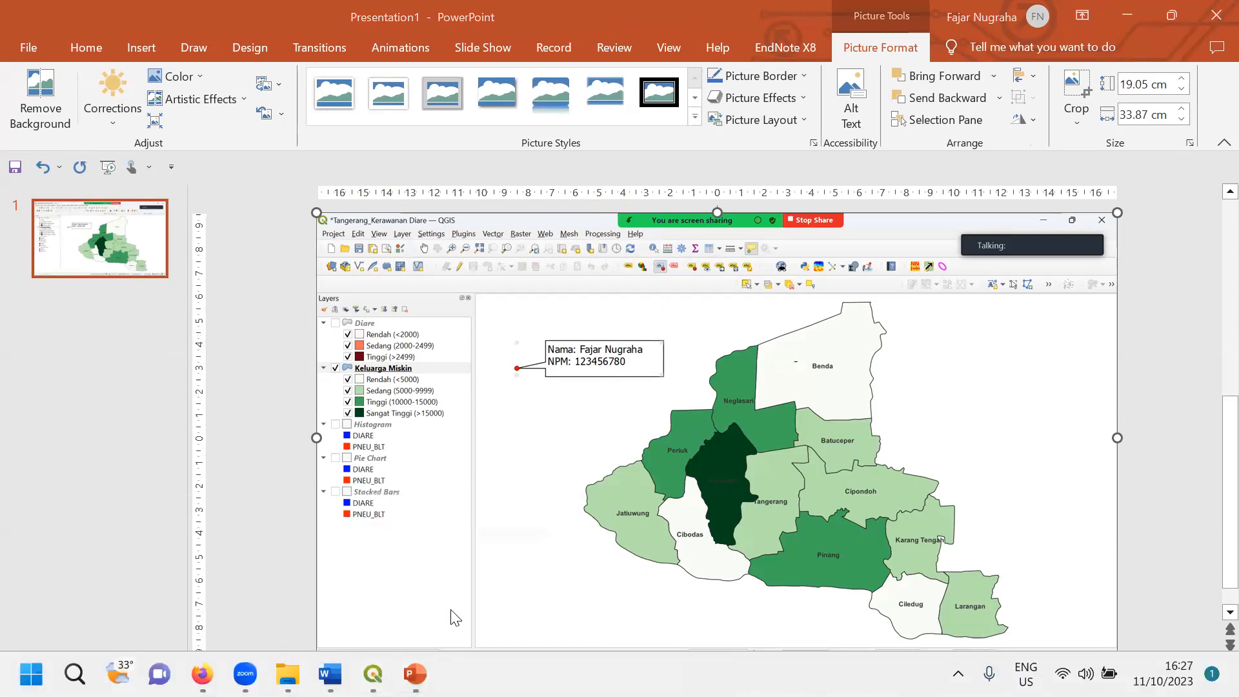
pyautogui.click(373, 674)
pyautogui.click(278, 587)
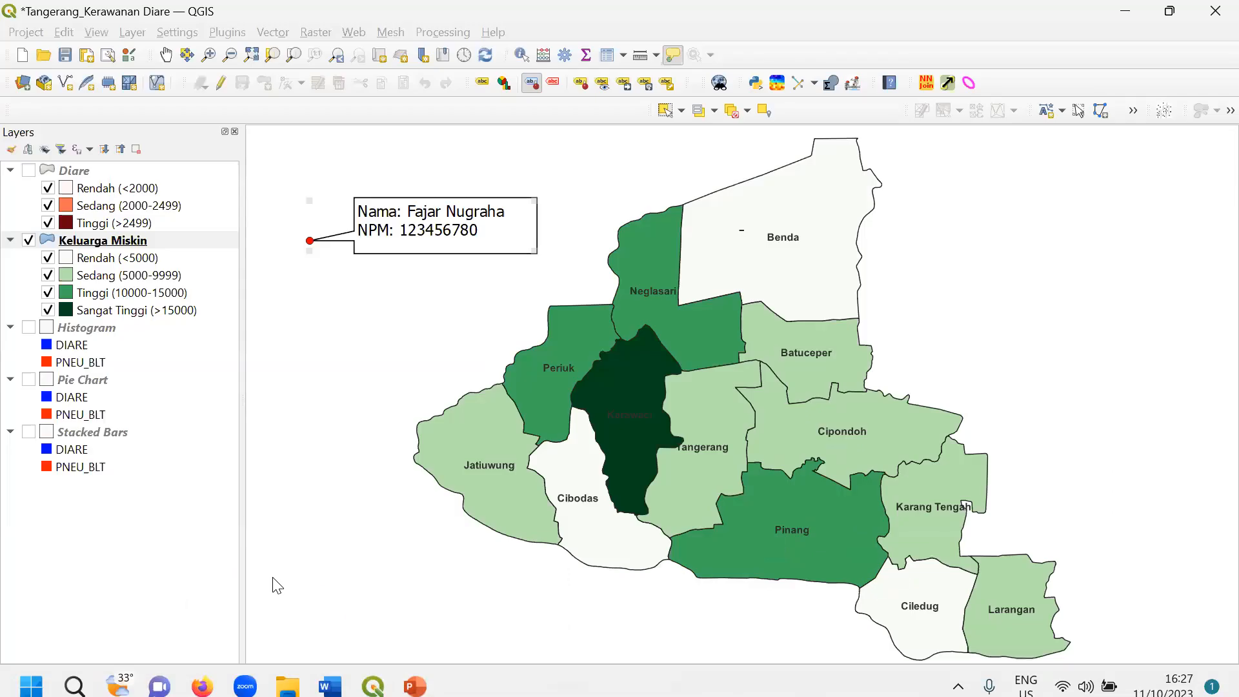
# - Swap the Keluarga Miskin layer for Diare and take a full-screen snip of the map
pyautogui.click(28, 240)
pyautogui.click(28, 171)
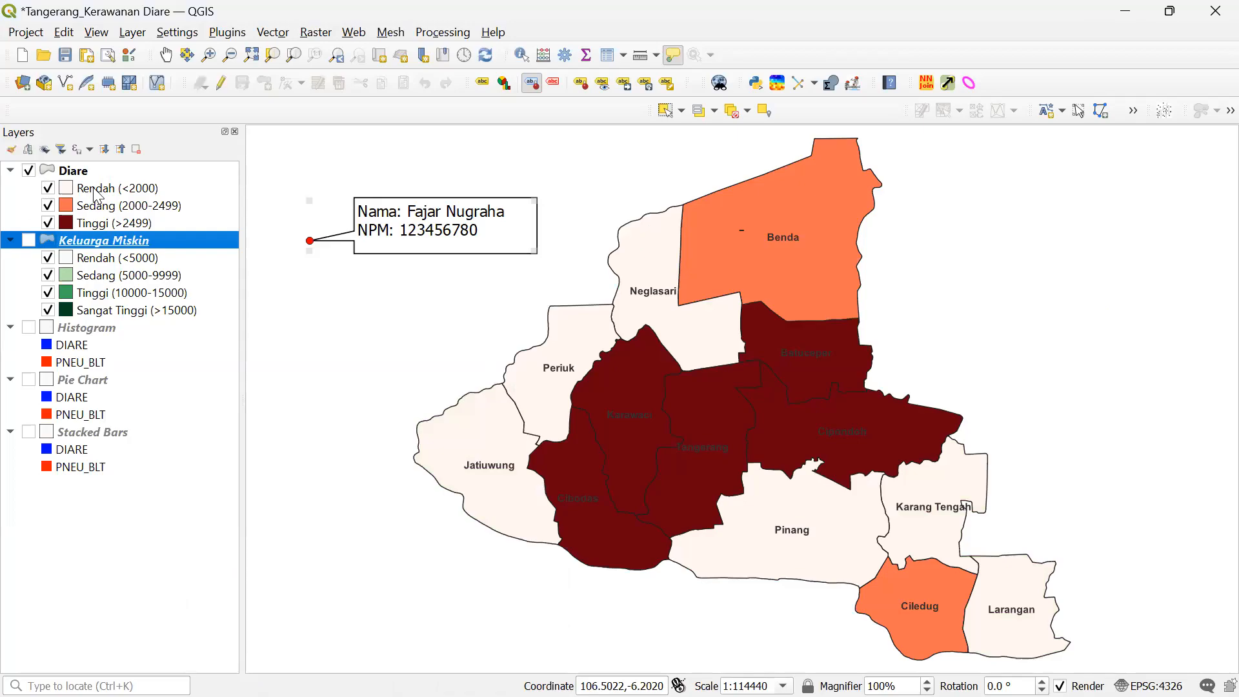
pyautogui.press('super+shift+s')
pyautogui.click(649, 39)
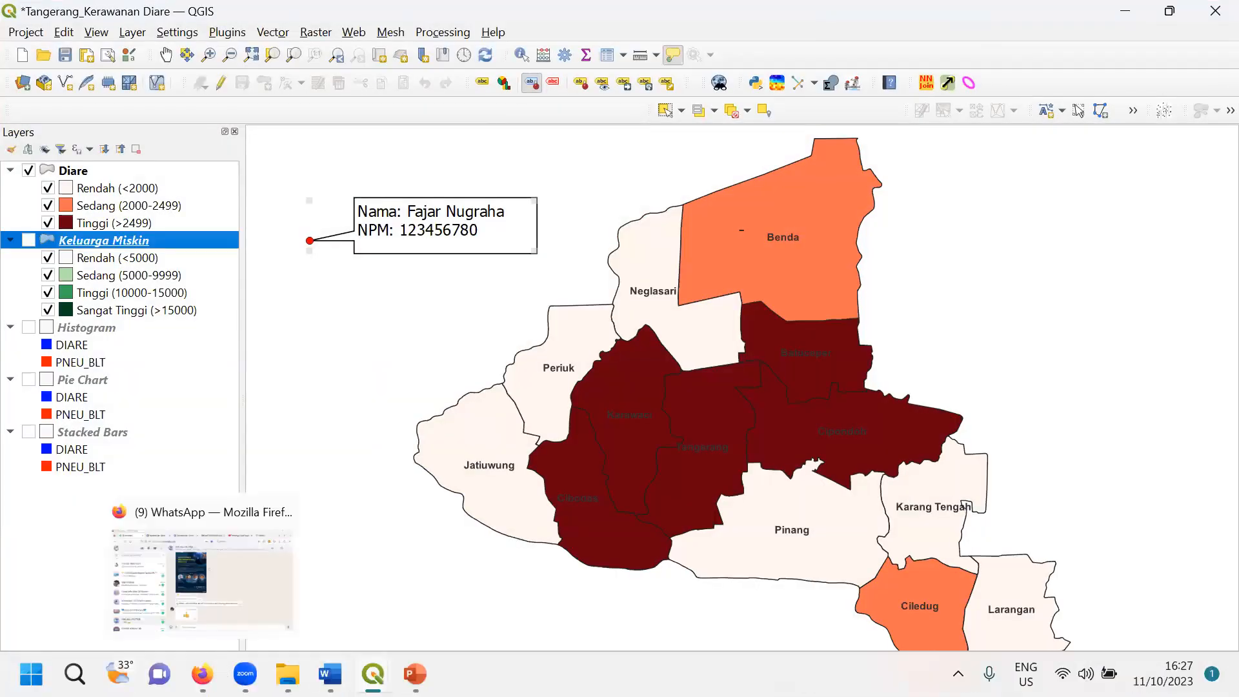
# - Add a blank second slide after slide 1 in Presentation1
pyautogui.moveTo(415, 674)
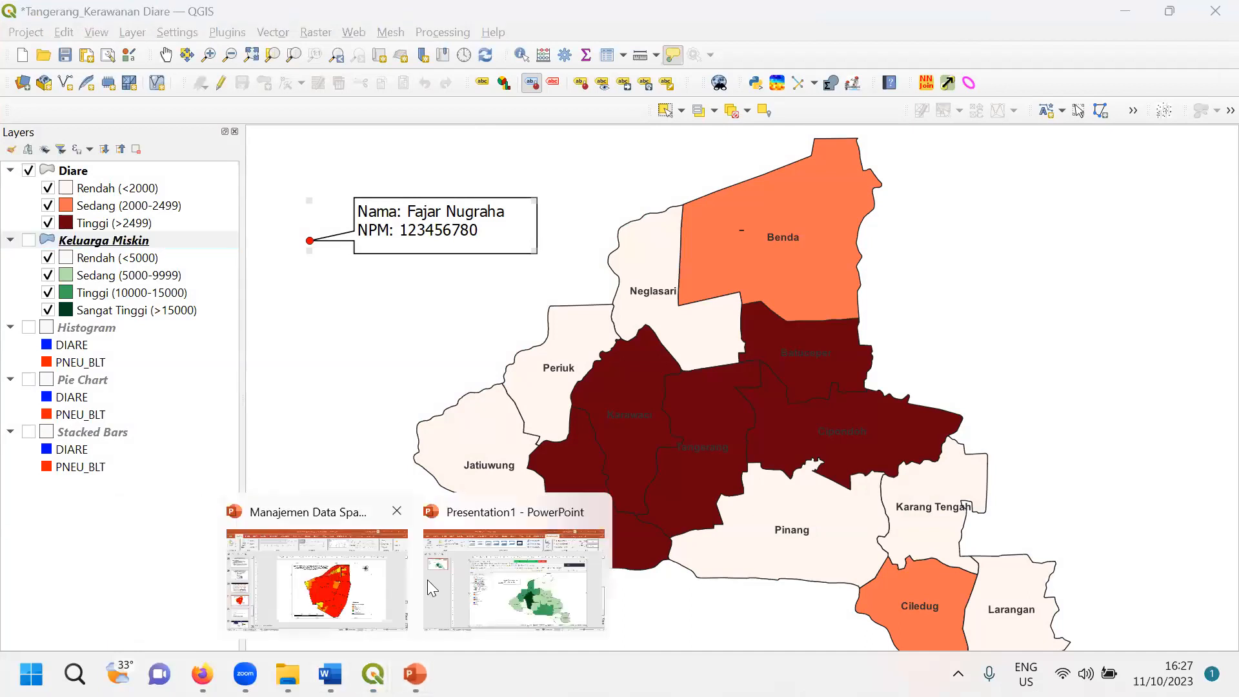
pyautogui.click(569, 582)
pyautogui.click(112, 247)
pyautogui.press('Return')
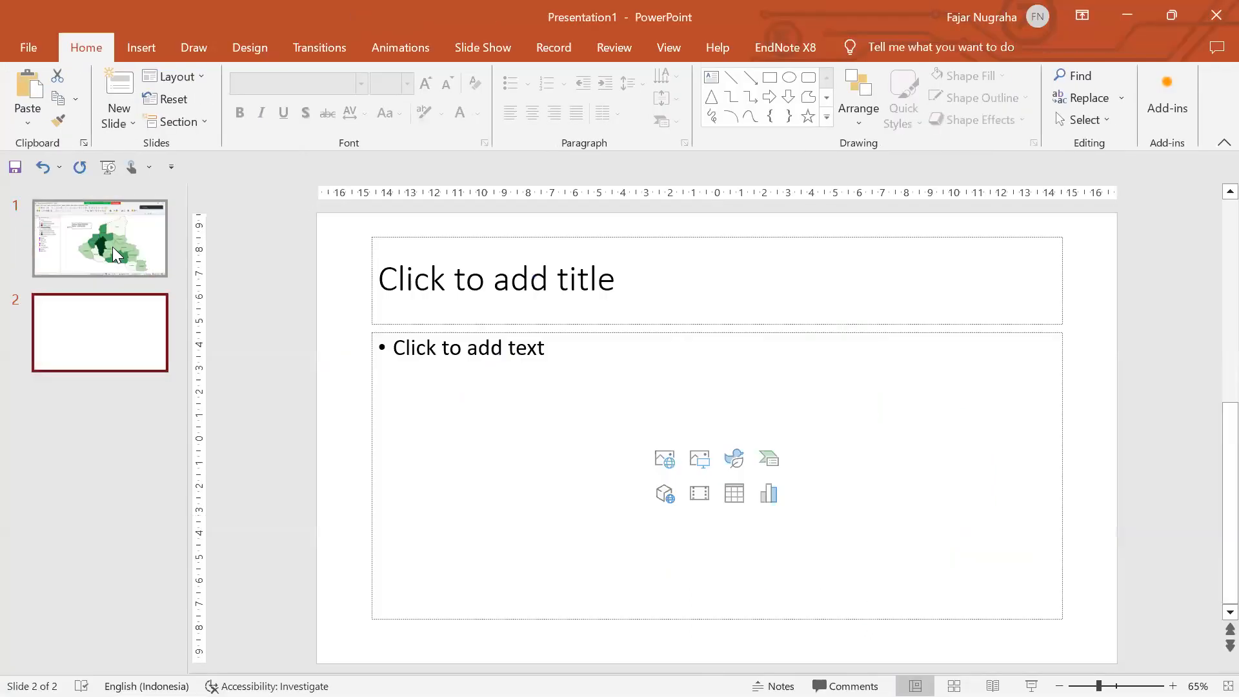
# - Move the blank slide to first place, paste the Diare map snip onto it, and return to QGIS
pyautogui.moveTo(86, 349); pyautogui.dragTo(89, 230)
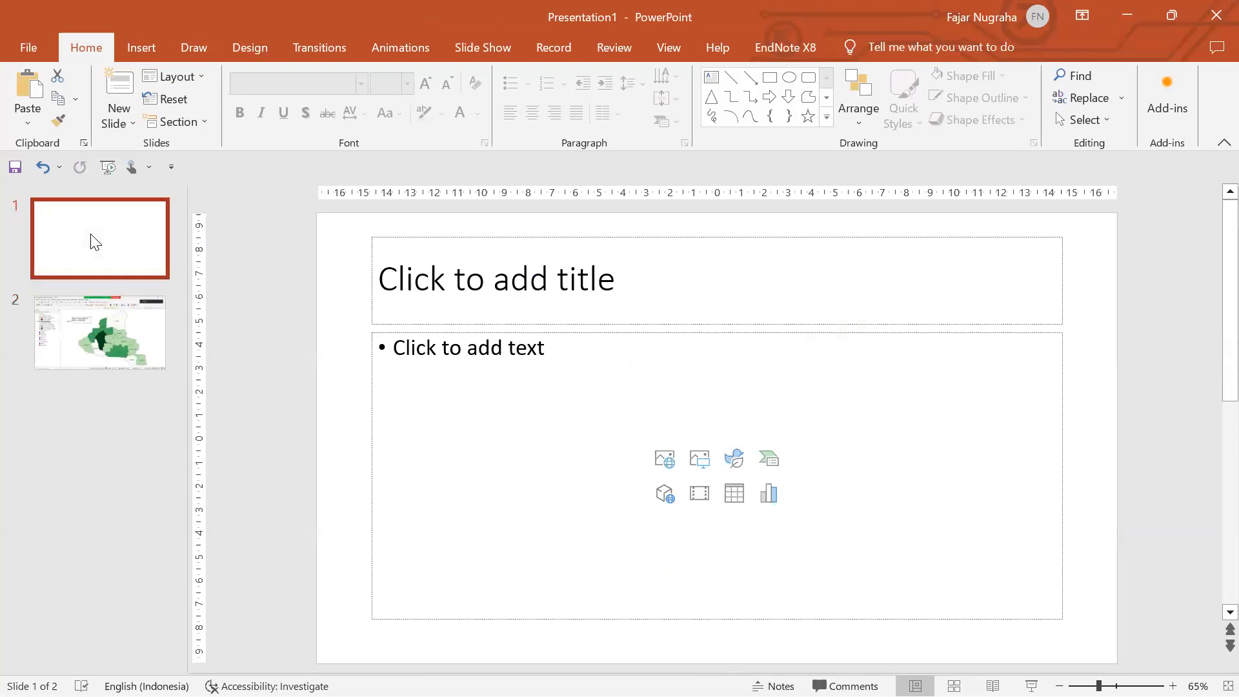
pyautogui.hotkey('ctrl', 'v')
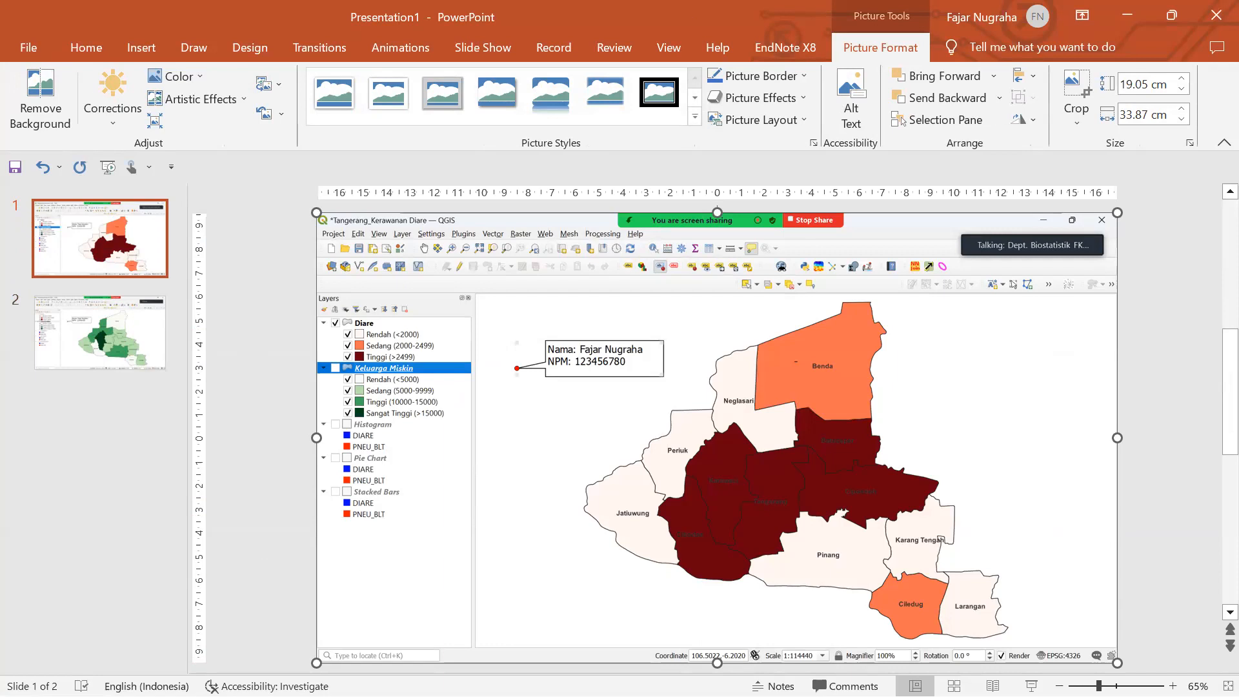
pyautogui.moveTo(251, 695)
pyautogui.moveTo(373, 674)
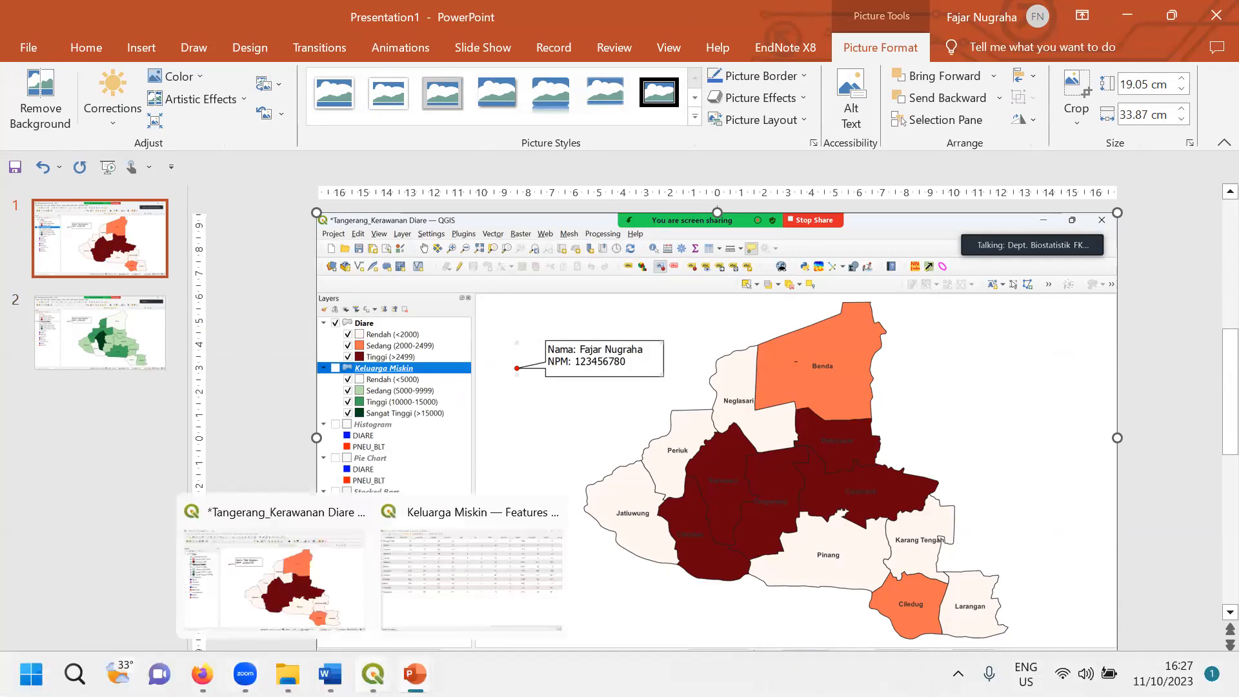
pyautogui.click(283, 597)
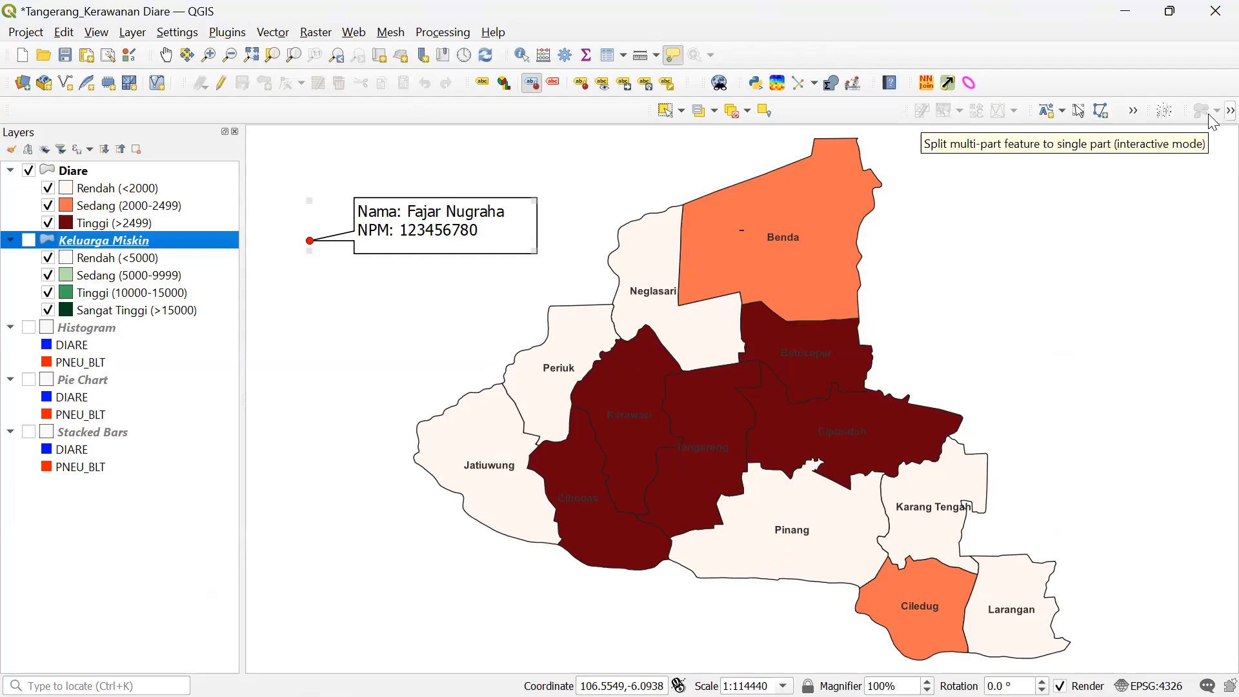
pyautogui.click(353, 34)
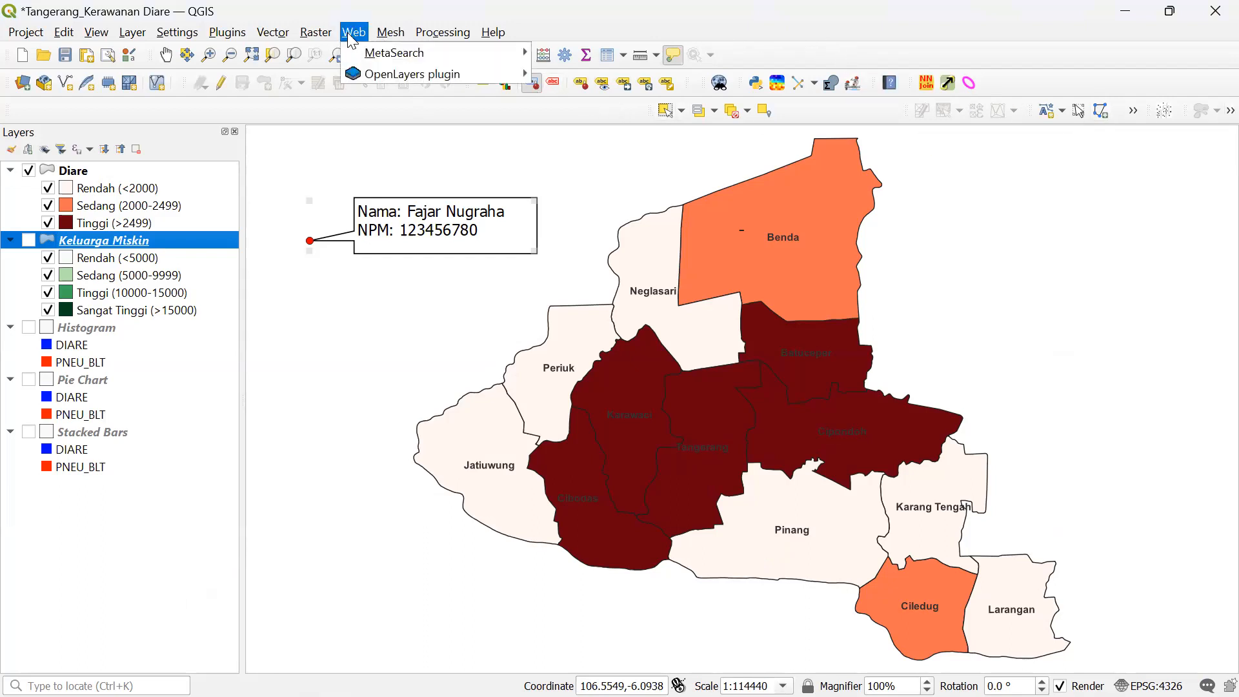
pyautogui.moveTo(335, 35)
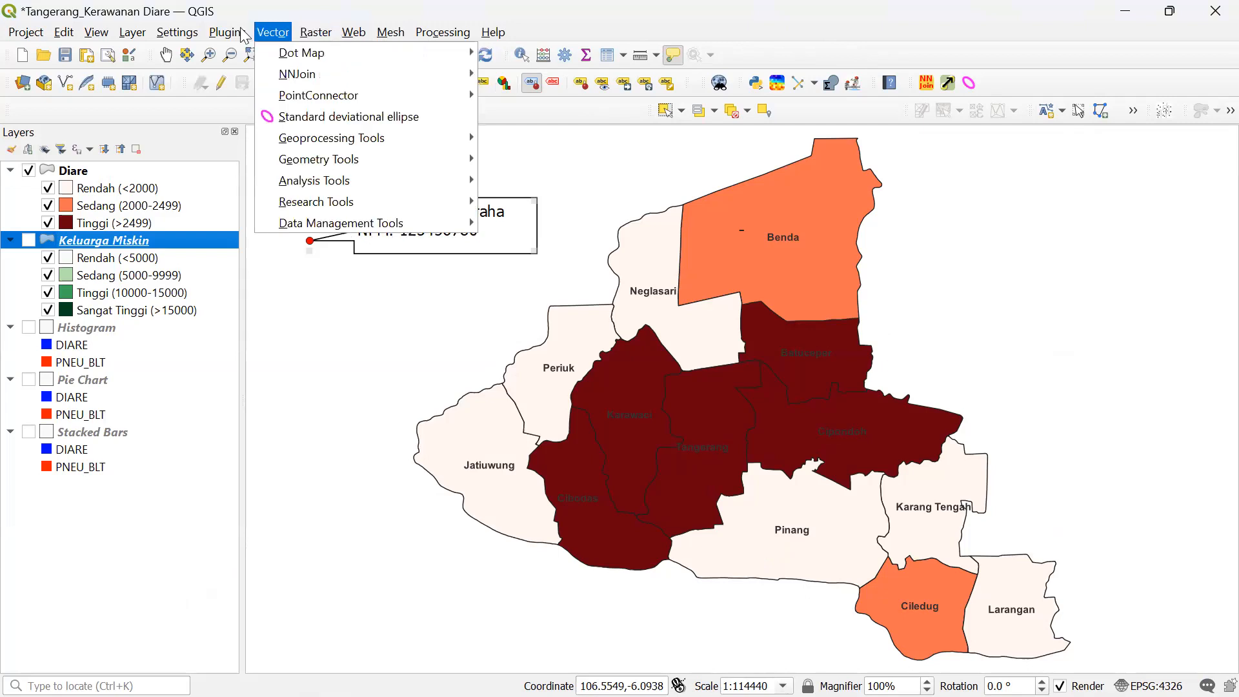
pyautogui.moveTo(171, 36)
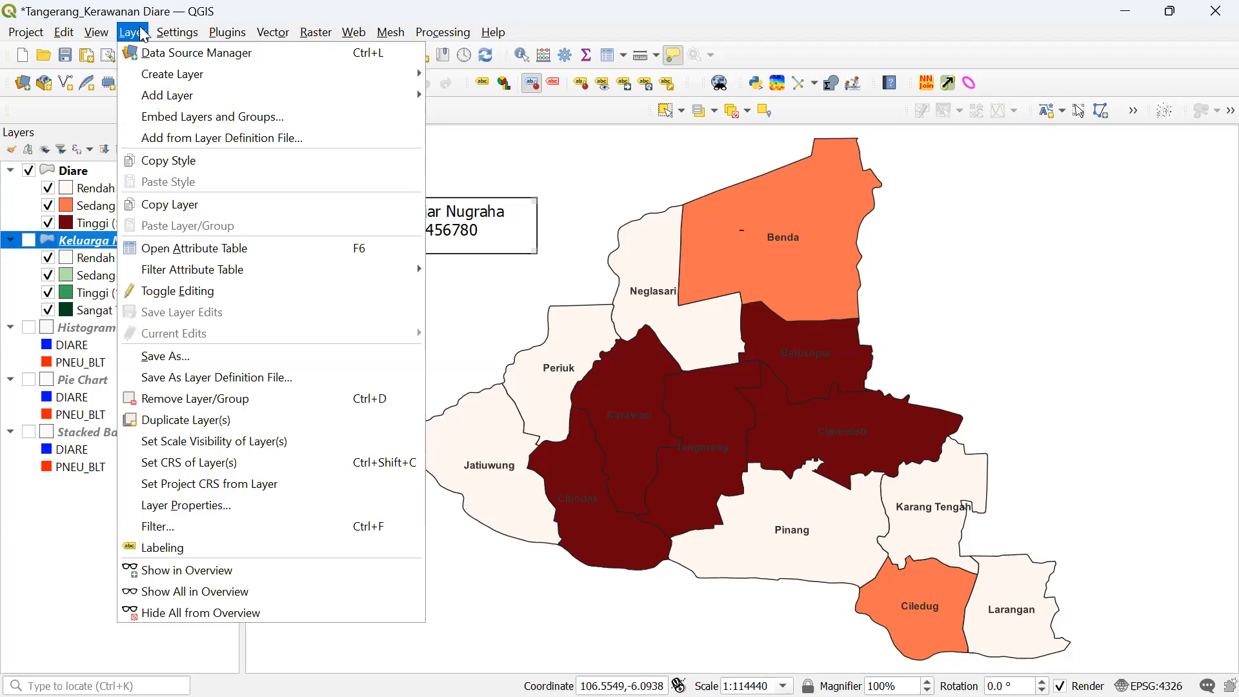
pyautogui.click(143, 34)
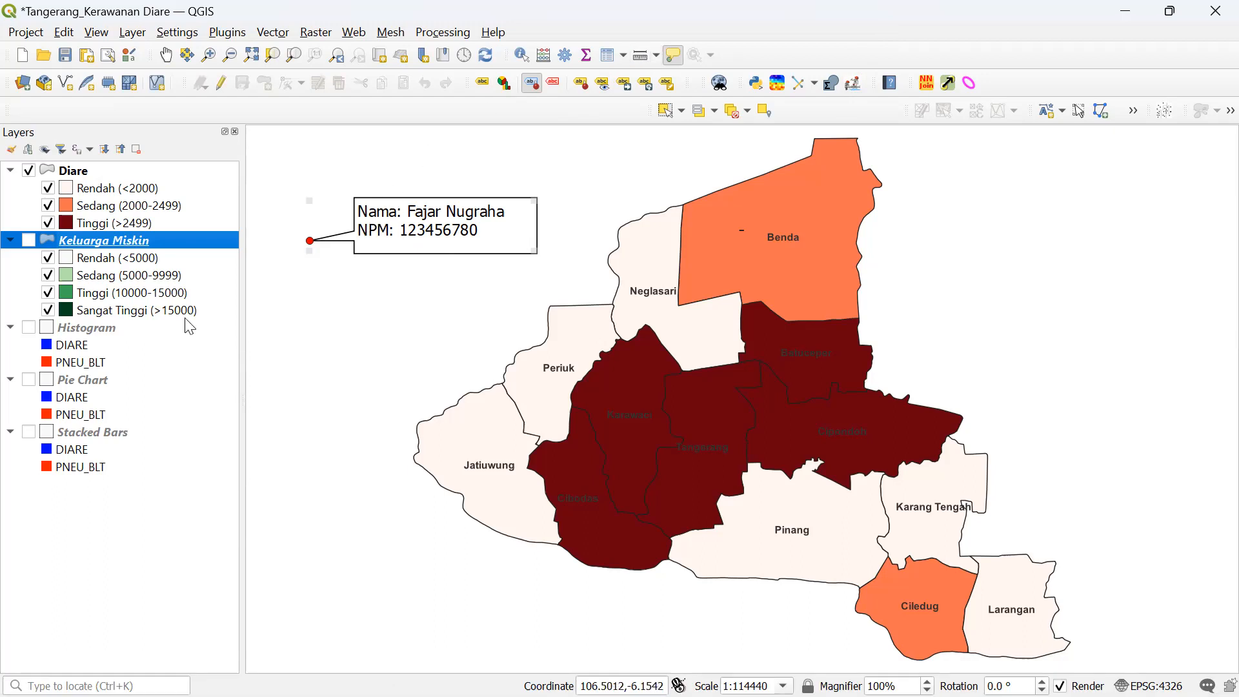
# - Drag the name-and-NPM callout box up and to the right of its anchor point
pyautogui.moveTo(431, 217); pyautogui.dragTo(439, 185)
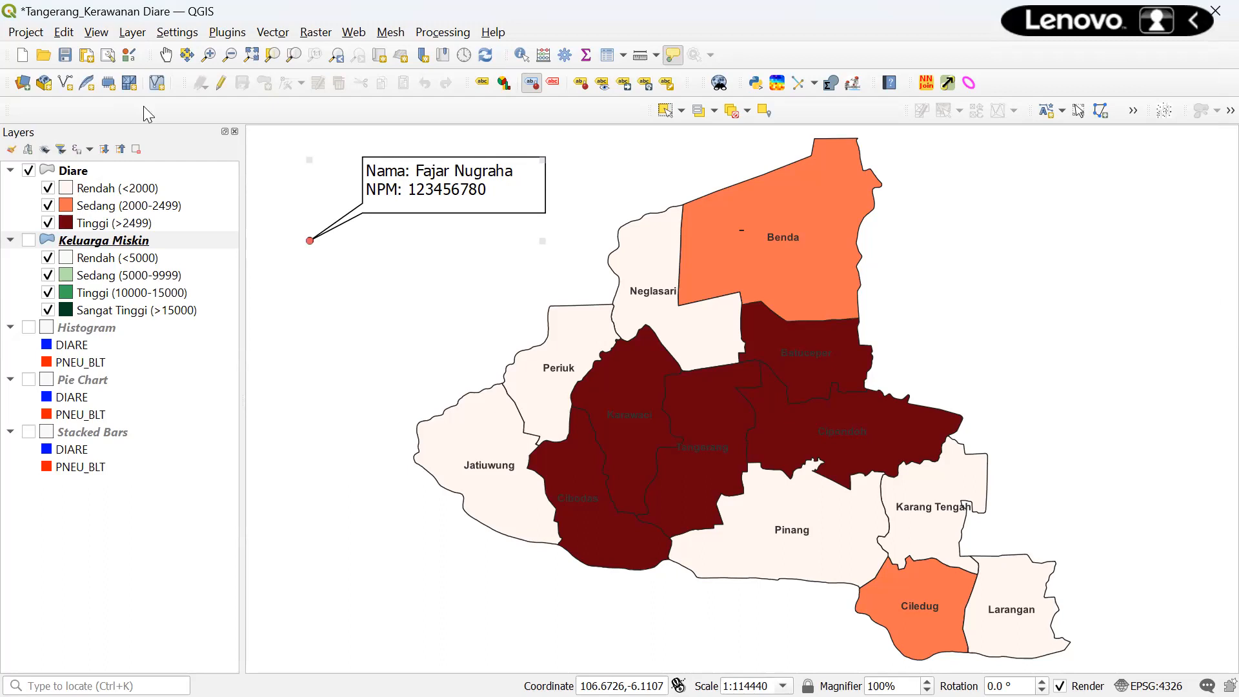
pyautogui.moveTo(288, 673)
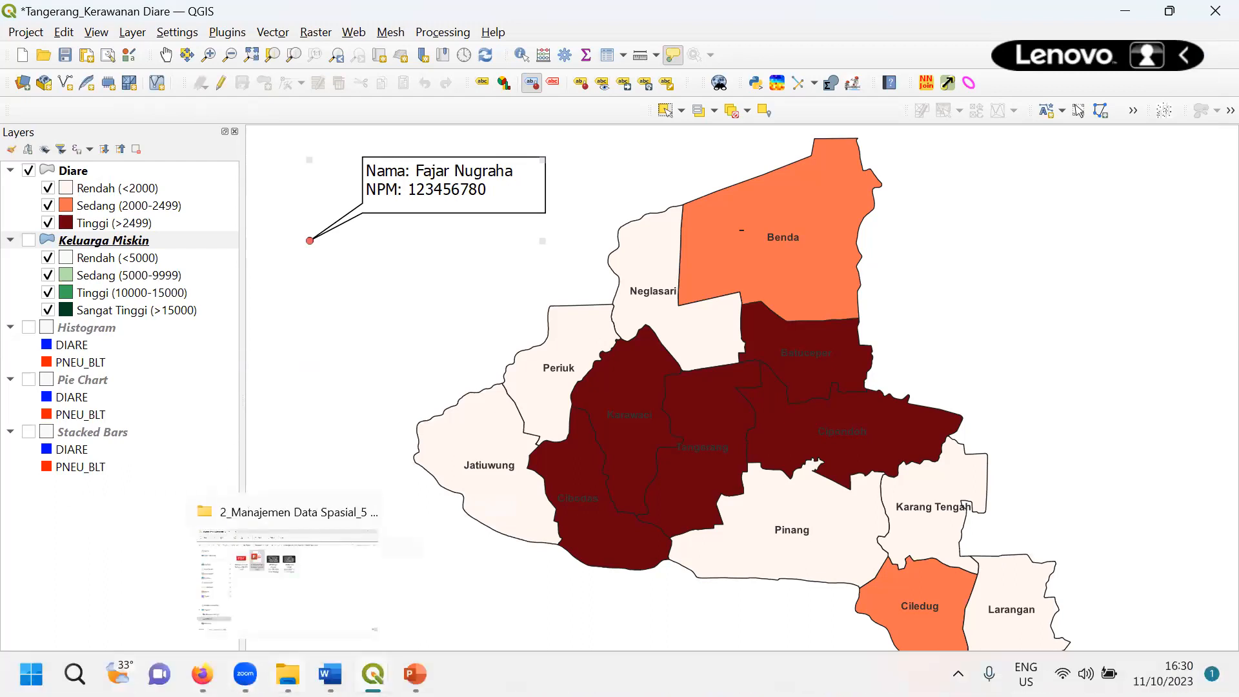
# - Bring File Explorer forward and go up to the 5a_2023-S1 parent folder
pyautogui.click(301, 608)
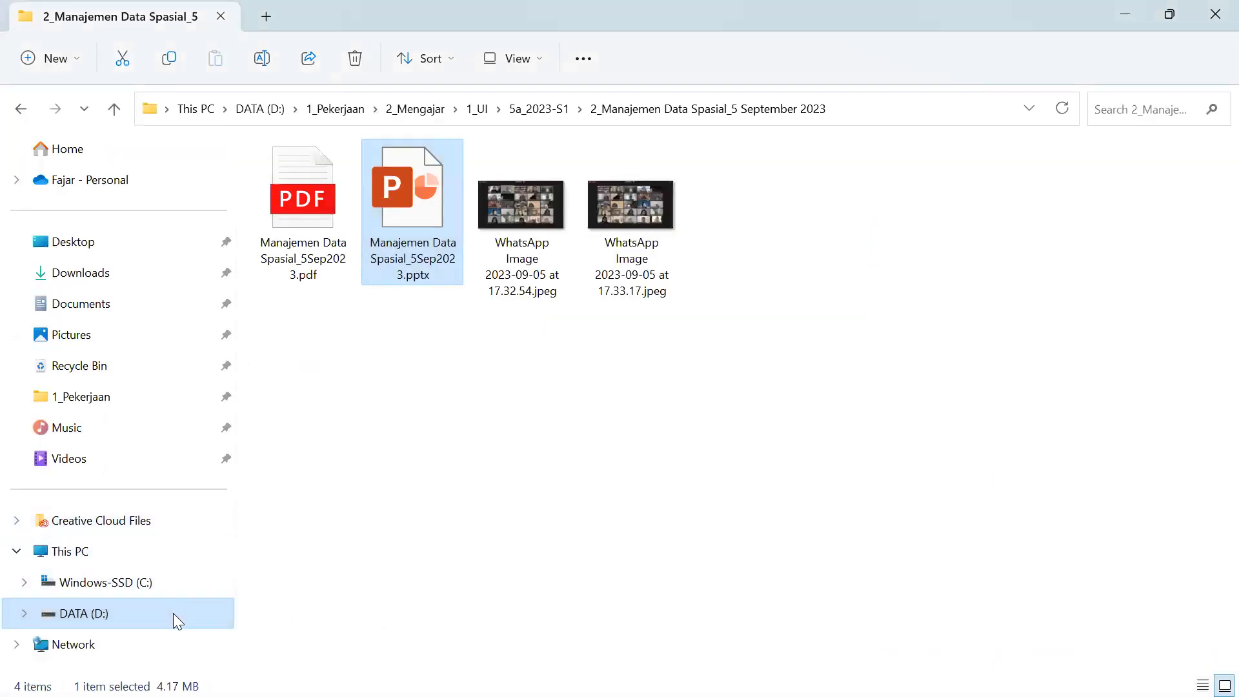
pyautogui.click(120, 115)
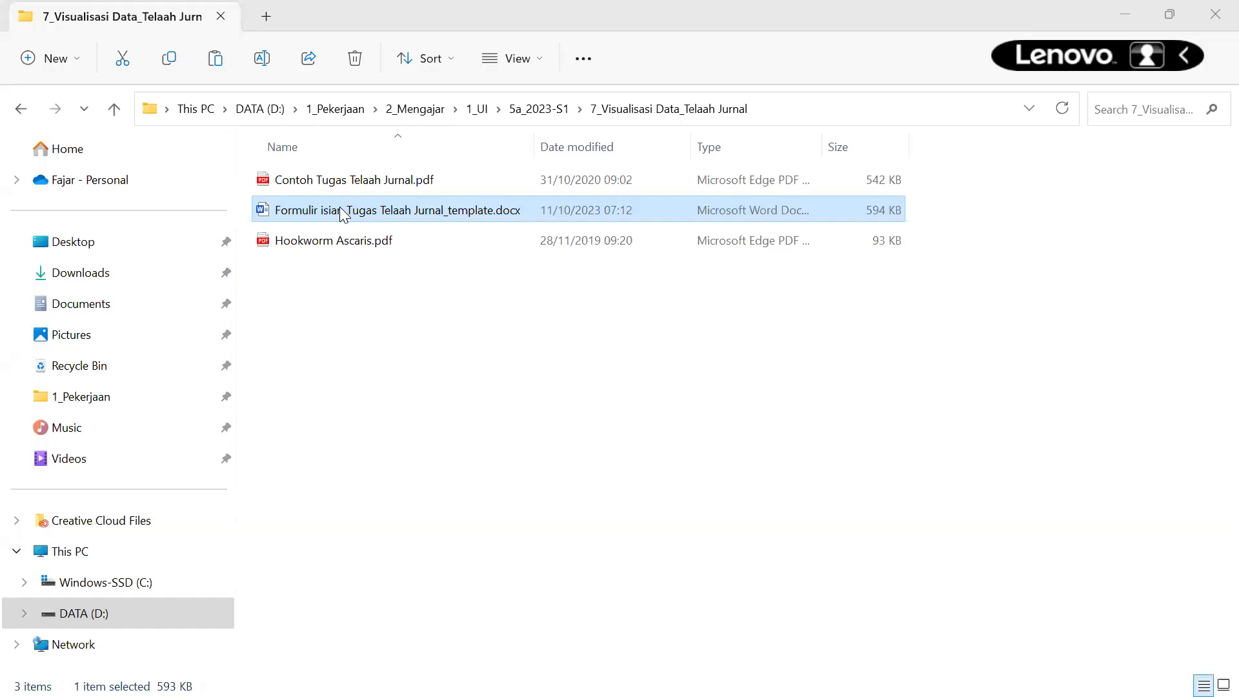
# - Open the Telaah Jurnal template in Word, scroll to BAB II, and select the Tabel 2.1 caption
pyautogui.doubleClick(343, 215)
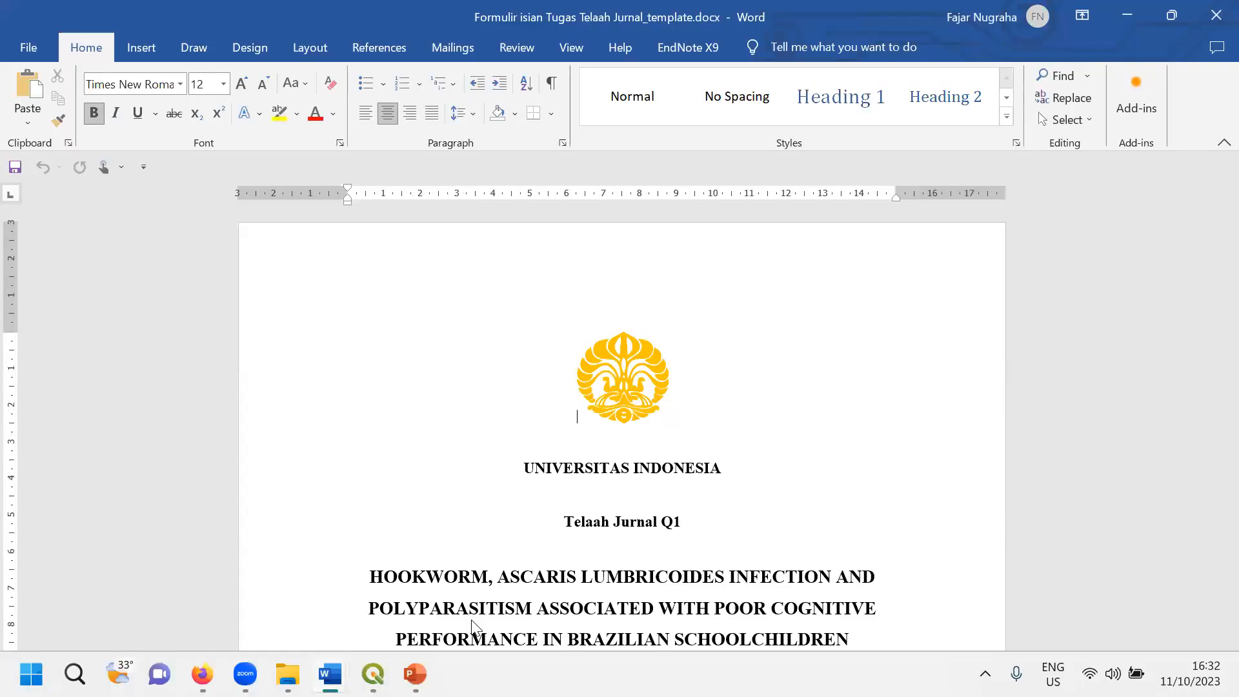
pyautogui.scroll(-10, 516, 405)
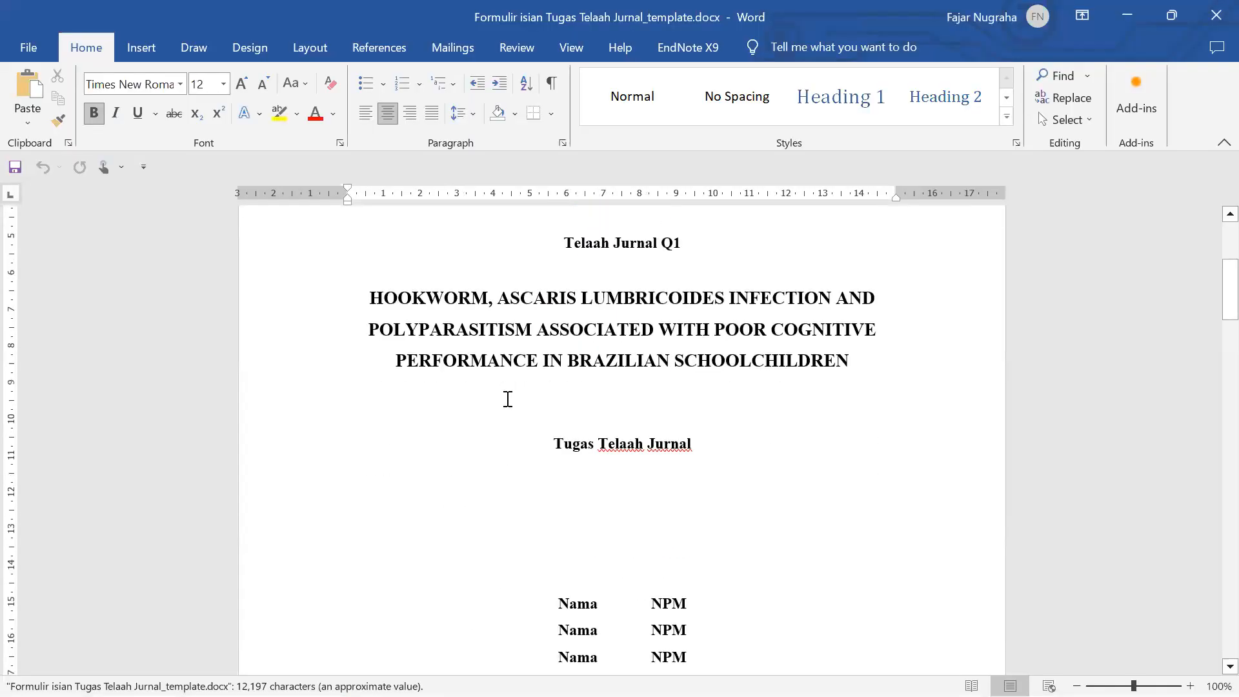
pyautogui.scroll(-3, 508, 399)
pyautogui.scroll(5, 507, 399)
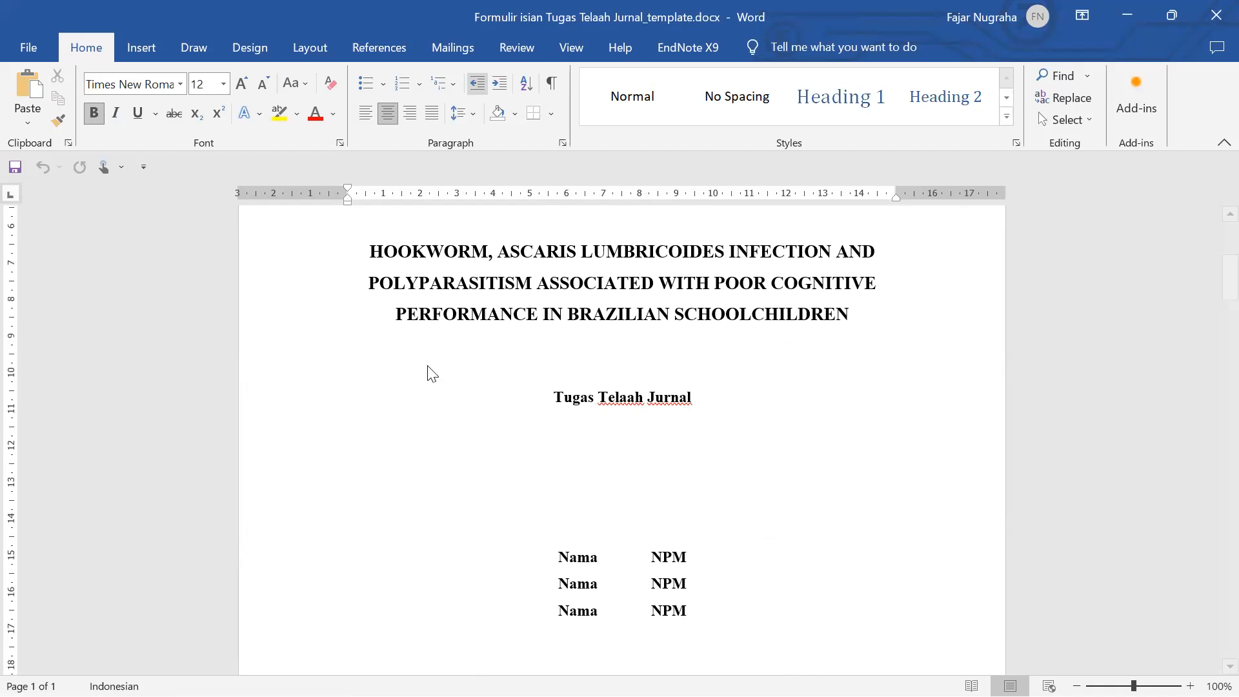
pyautogui.scroll(-10, 482, 407)
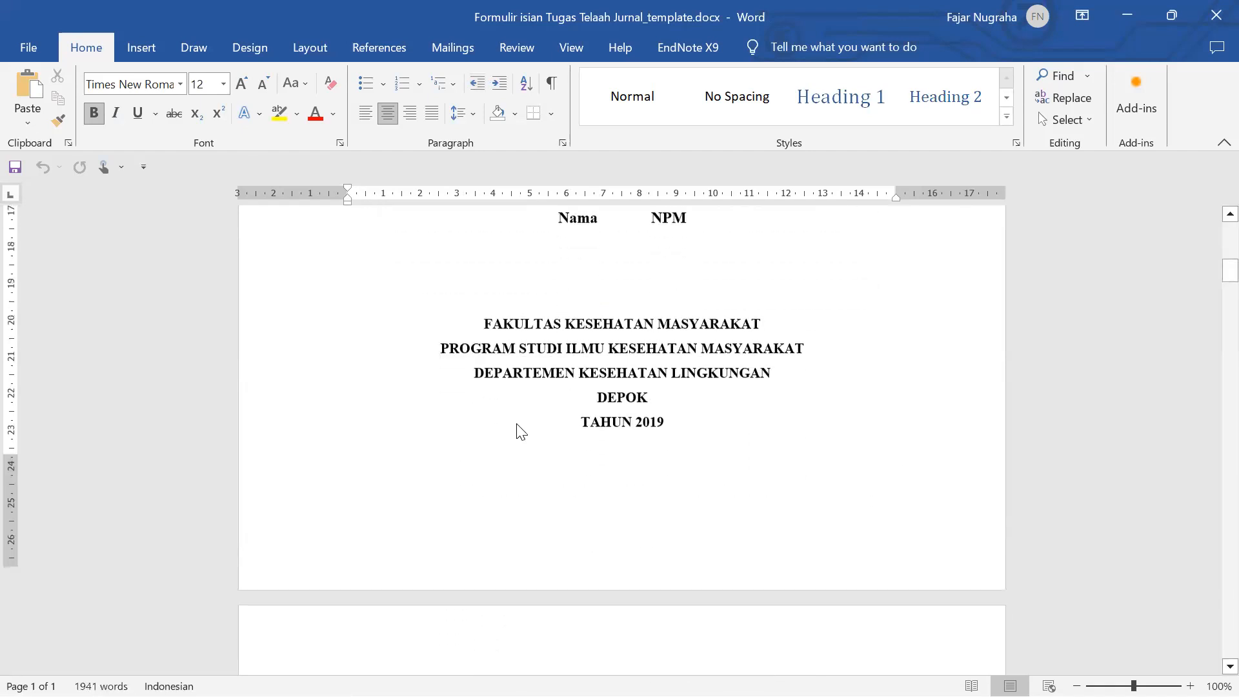
pyautogui.scroll(-9, 521, 432)
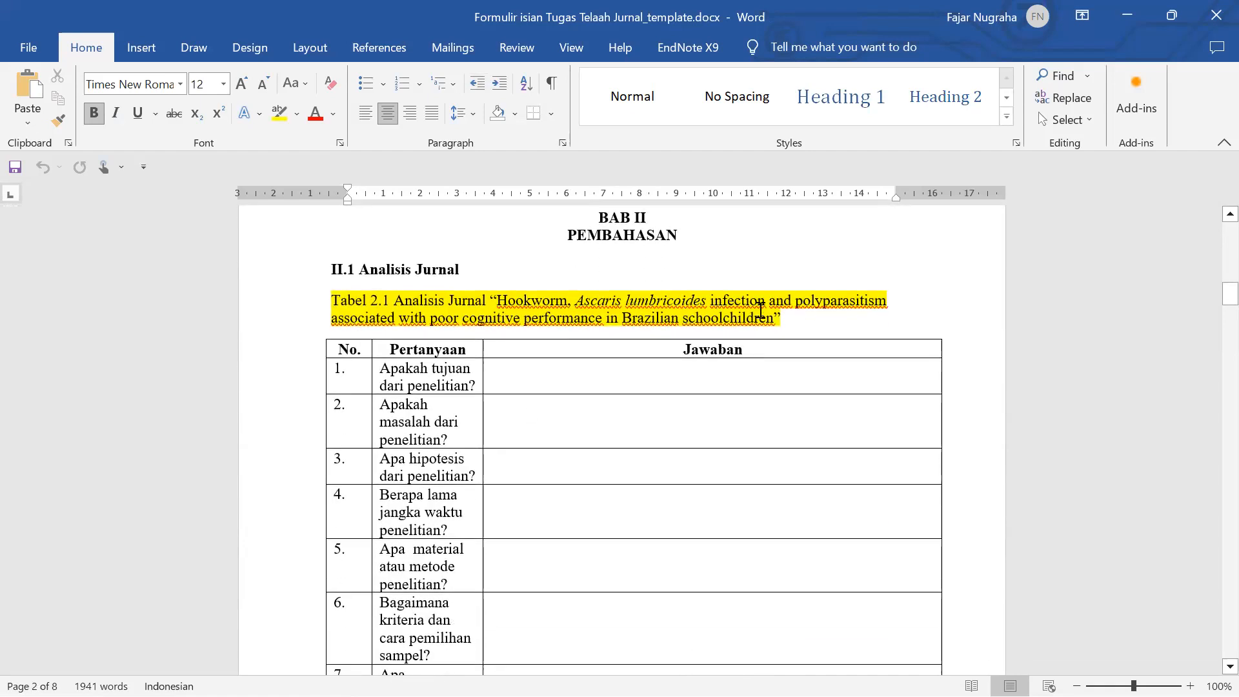
pyautogui.moveTo(806, 318); pyautogui.dragTo(415, 287)
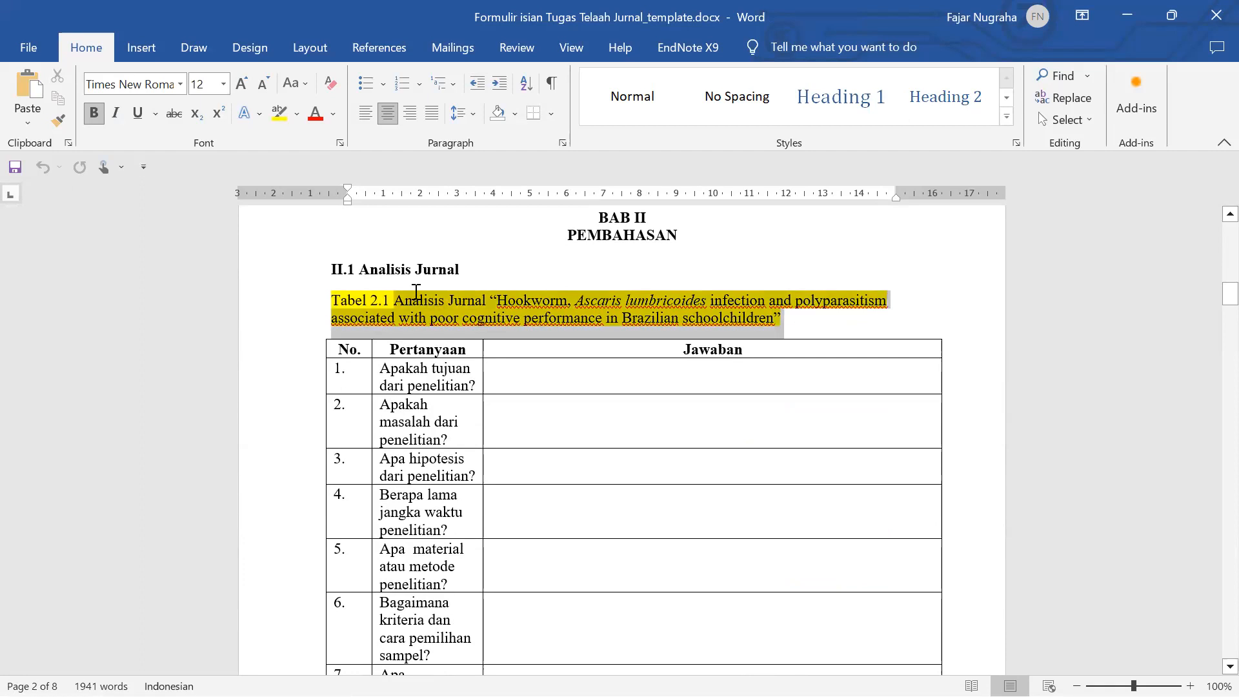
pyautogui.scroll(-1, 427, 306)
pyautogui.scroll(-1, 427, 305)
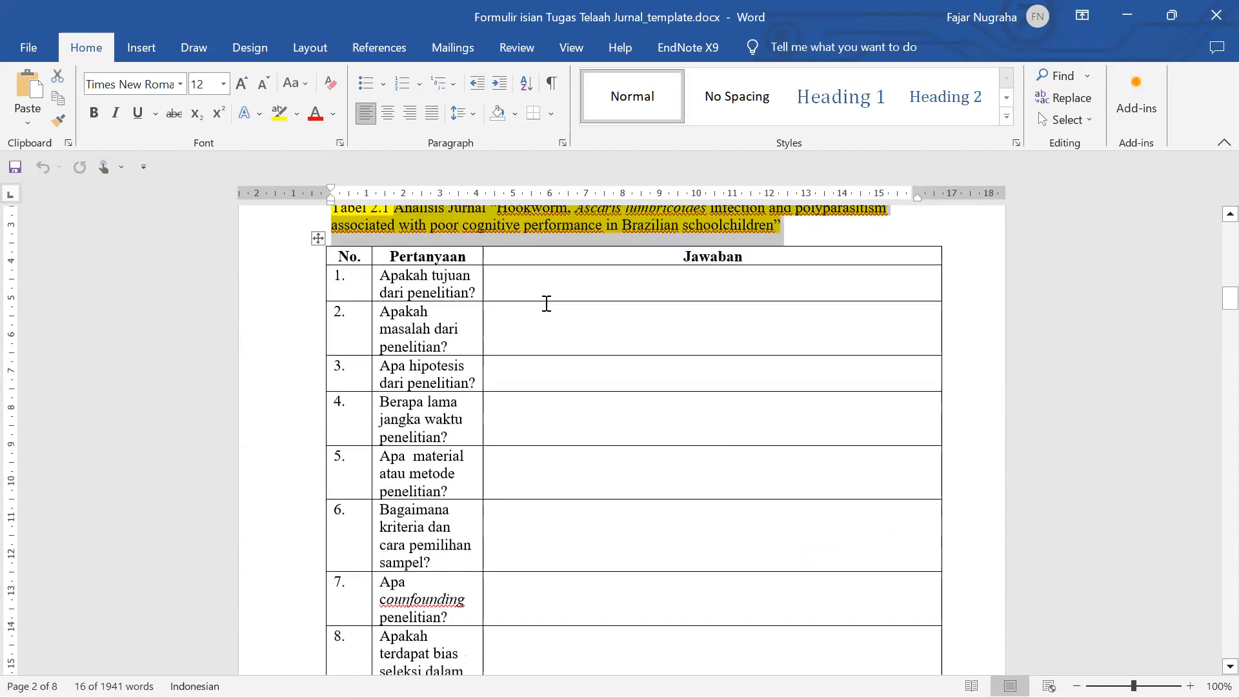
# - Select the first three question cells, through 'Apa hipotesis dari penelitian?', then scroll to questions 13–17
pyautogui.click(550, 287)
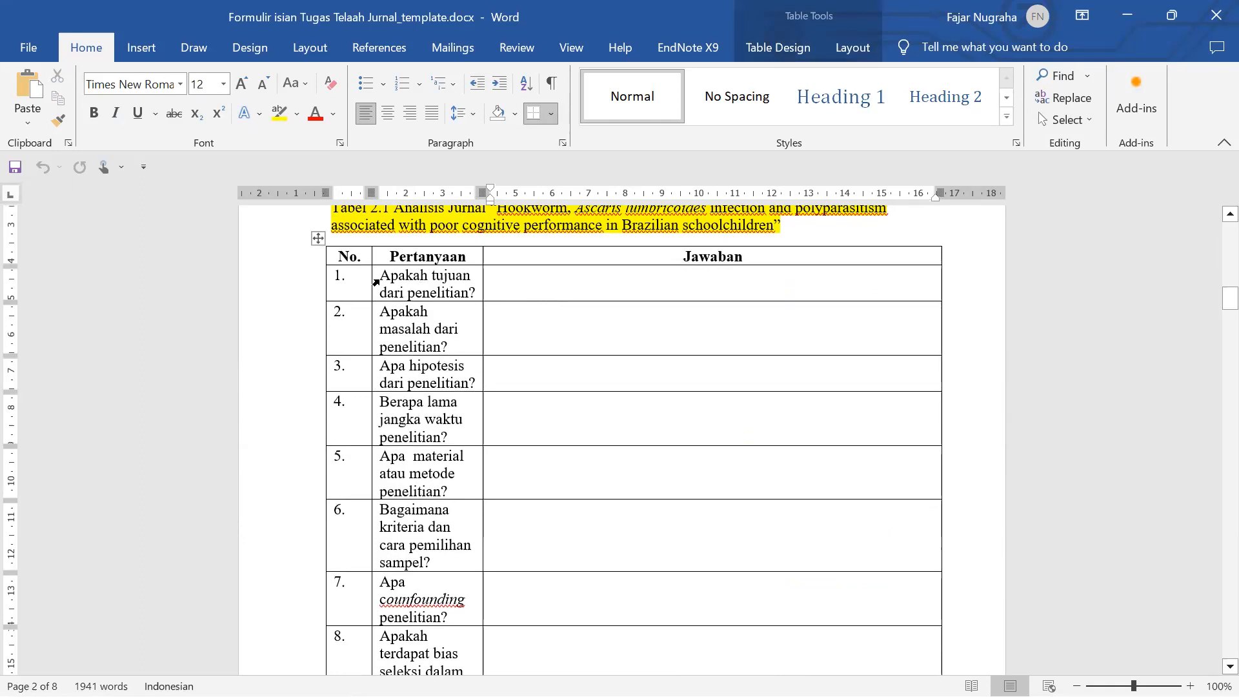
pyautogui.click(376, 280)
pyautogui.click(375, 330)
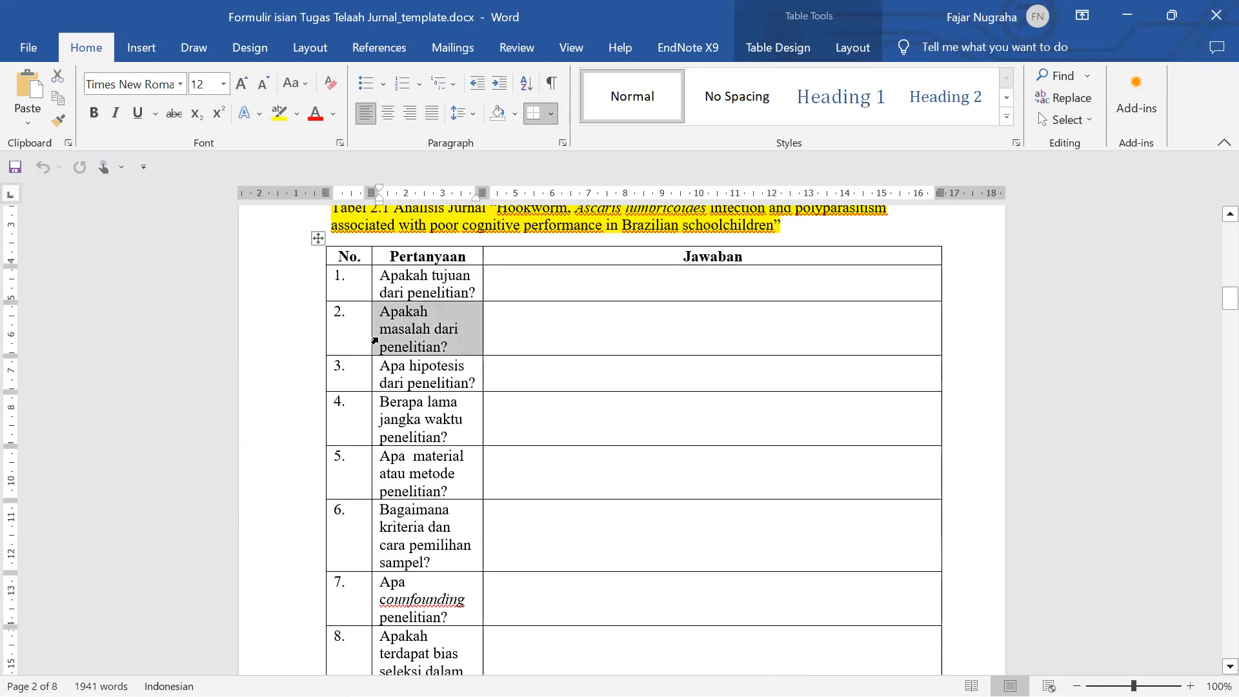
pyautogui.click(460, 349)
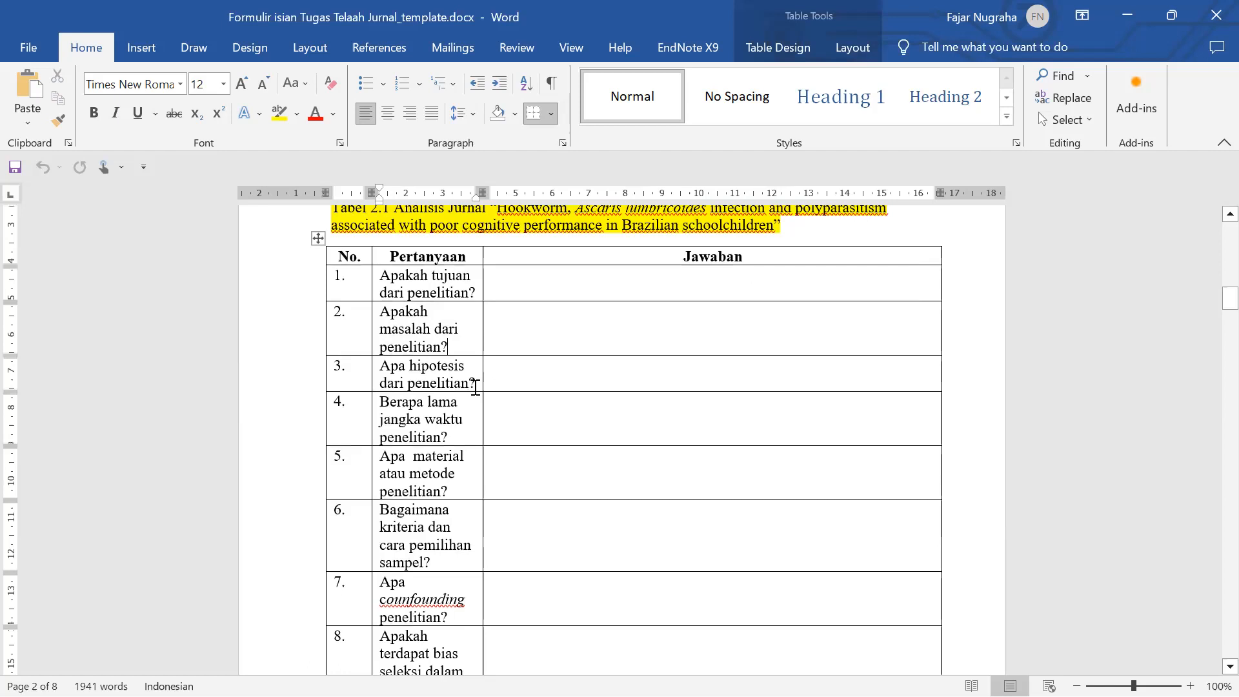
pyautogui.moveTo(476, 388); pyautogui.dragTo(390, 364)
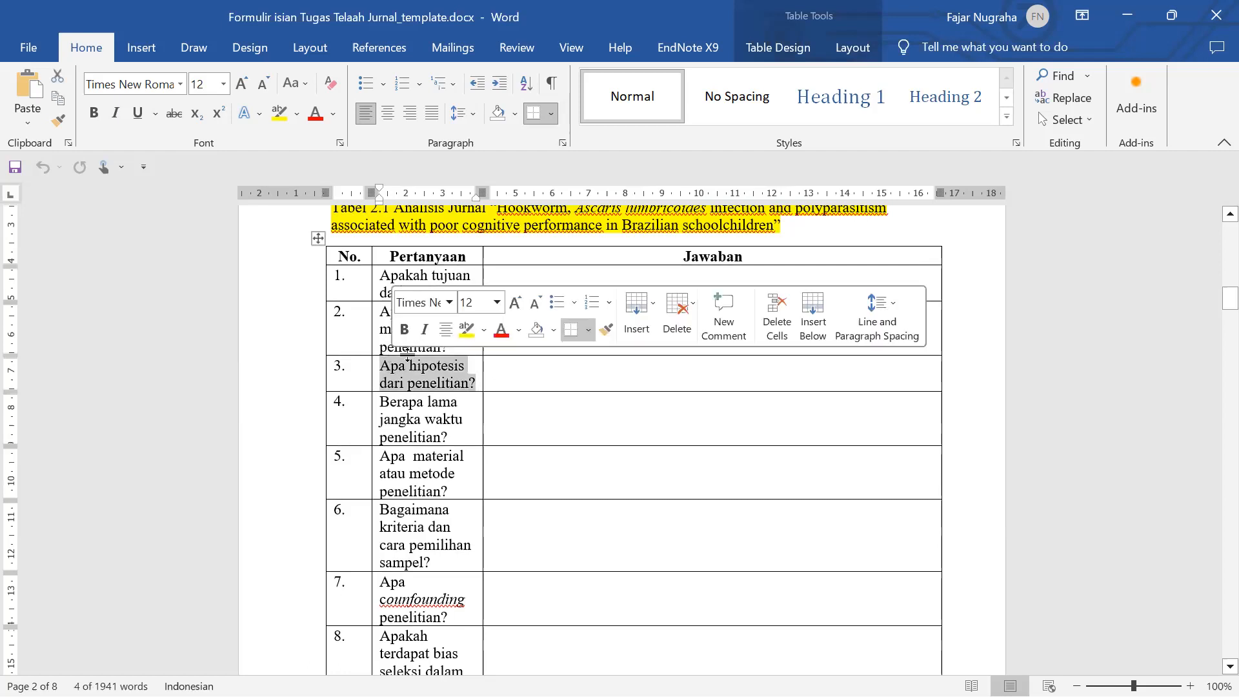
pyautogui.scroll(-3, 422, 388)
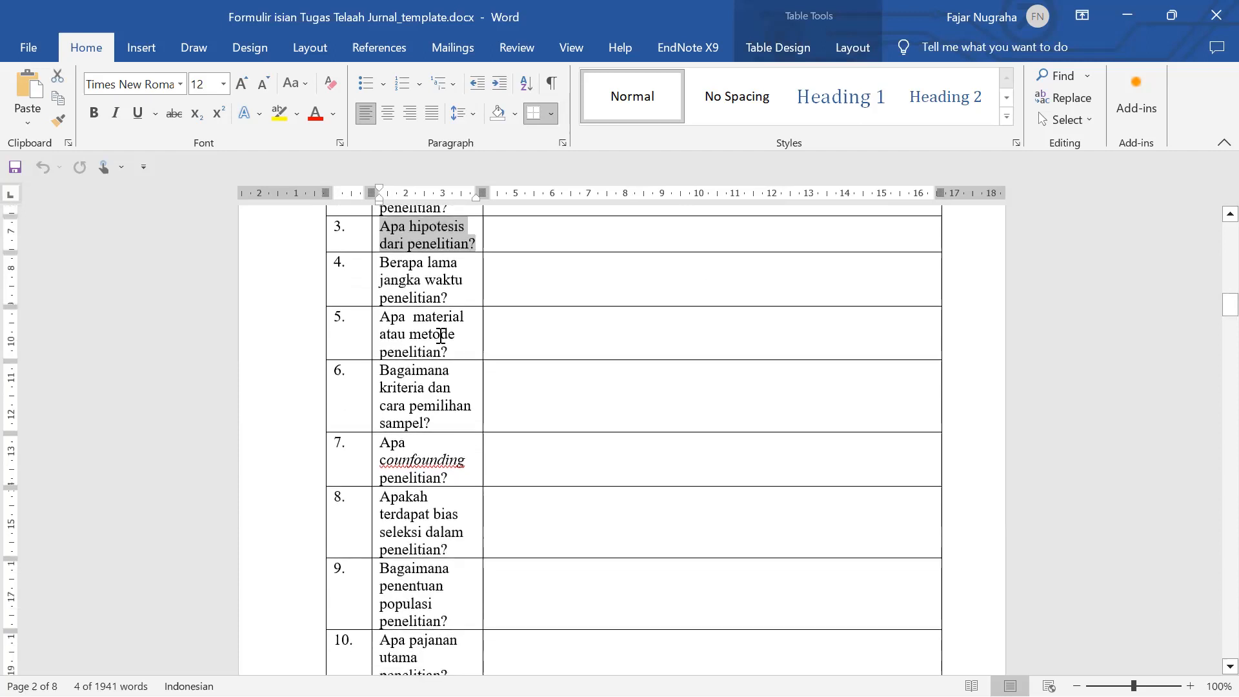
pyautogui.scroll(-4, 459, 310)
pyautogui.scroll(-12, 460, 310)
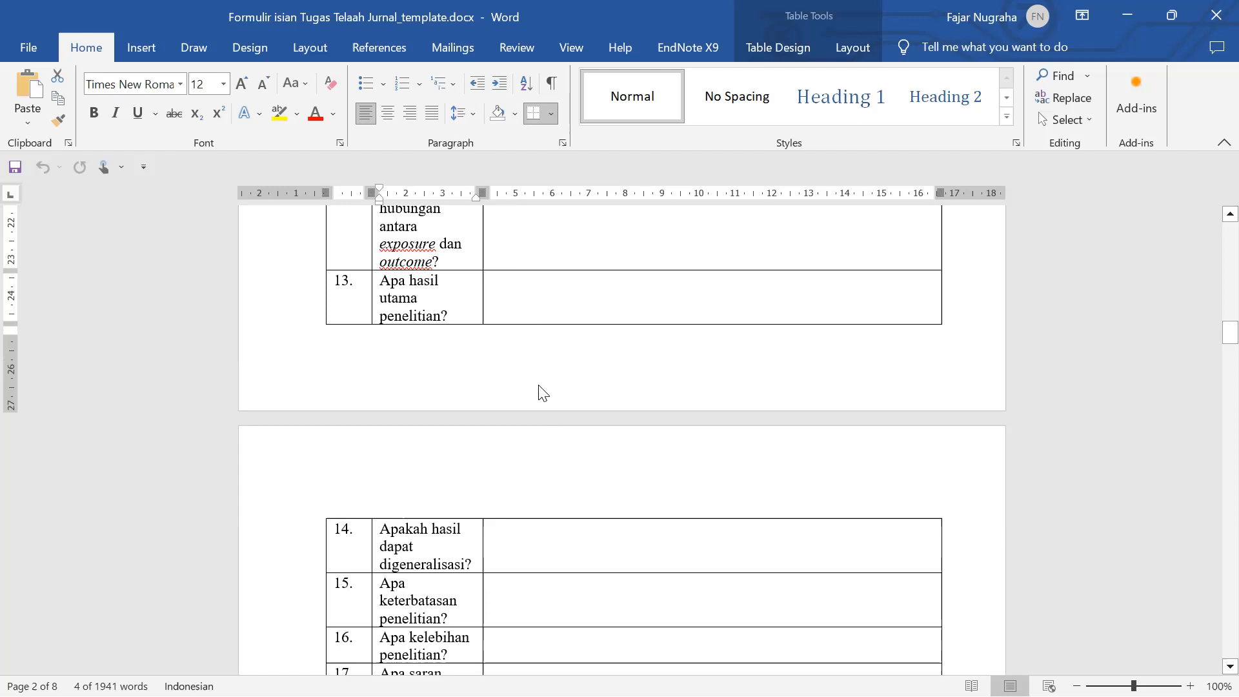
# - Scroll back and forth past the question table to the II.2 Telaah Kritis Jurnal section
pyautogui.scroll(-1, 543, 392)
pyautogui.scroll(1, 544, 393)
pyautogui.scroll(4, 544, 395)
pyautogui.scroll(-2, 545, 397)
pyautogui.scroll(-4, 546, 397)
pyautogui.scroll(-4, 543, 391)
pyautogui.scroll(-4, 539, 389)
pyautogui.scroll(-2, 537, 387)
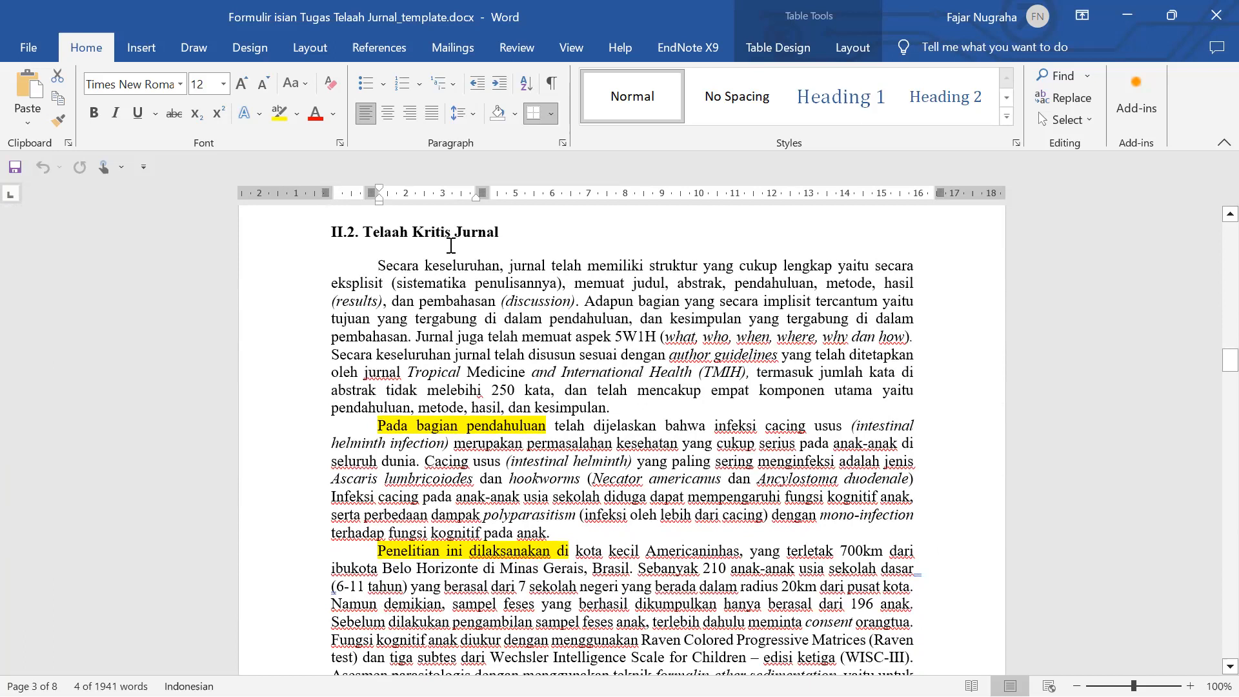
pyautogui.scroll(10, 452, 248)
pyautogui.scroll(12, 465, 257)
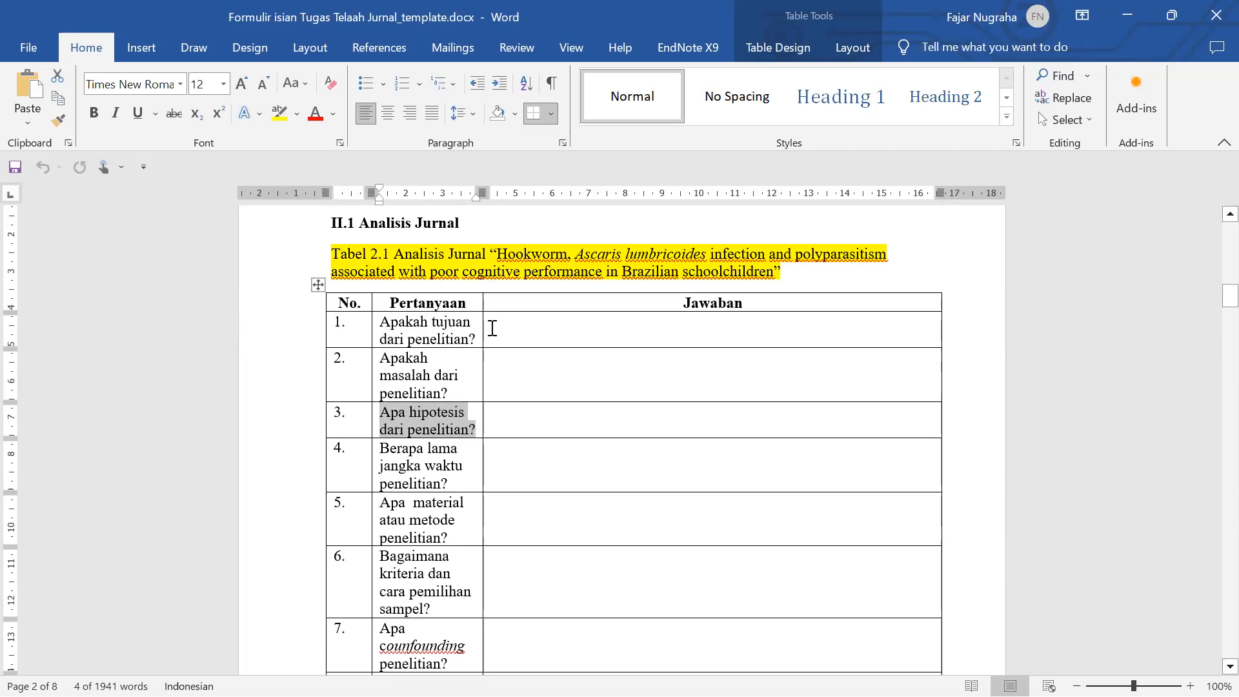
pyautogui.scroll(-15, 492, 329)
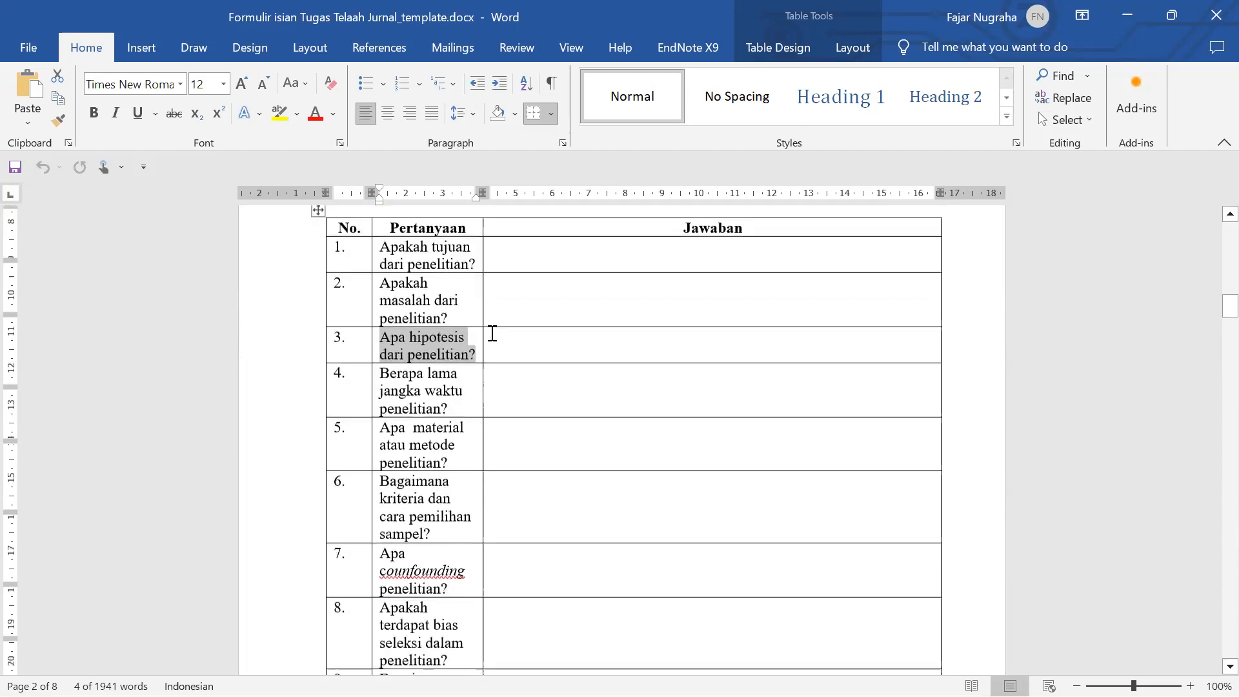
pyautogui.scroll(-1, 493, 336)
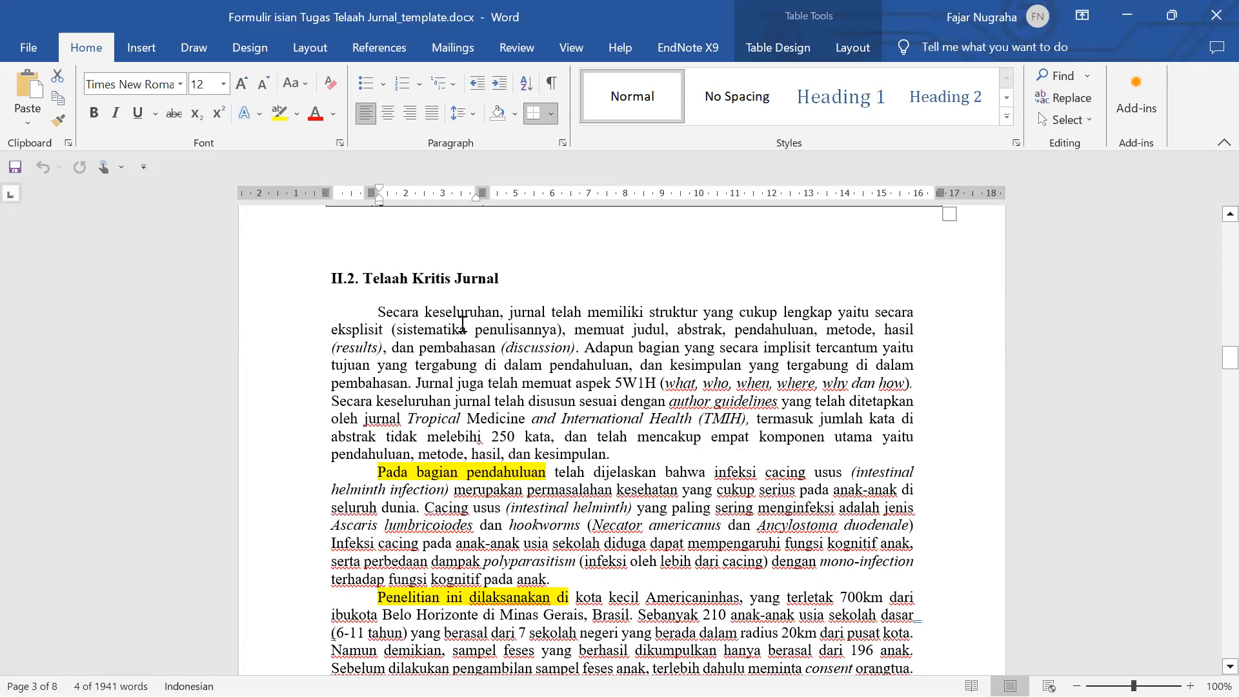
pyautogui.scroll(-2, 461, 324)
pyautogui.scroll(1, 452, 325)
# - Select each highlighted lead phrase, from 'Pada bagian pendahuluan' through the 'Dari 196 anak' paragraph
pyautogui.moveTo(378, 425); pyautogui.dragTo(510, 423)
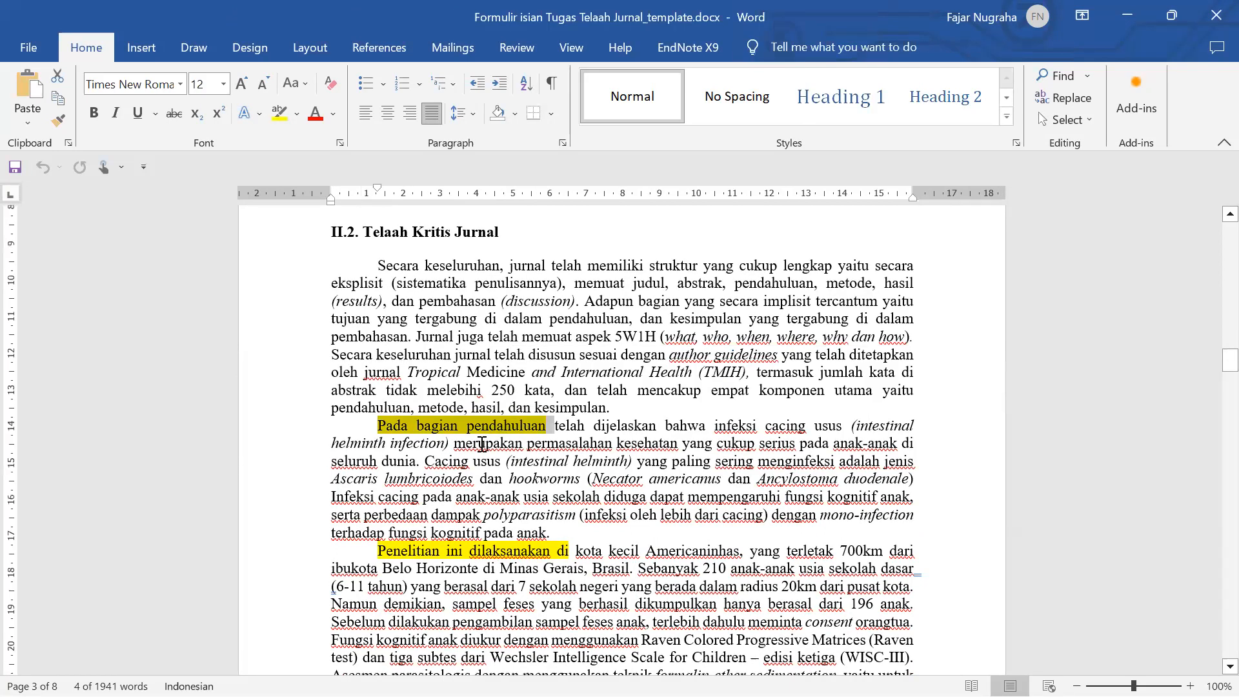
pyautogui.scroll(-1, 568, 404)
pyautogui.scroll(-2, 503, 486)
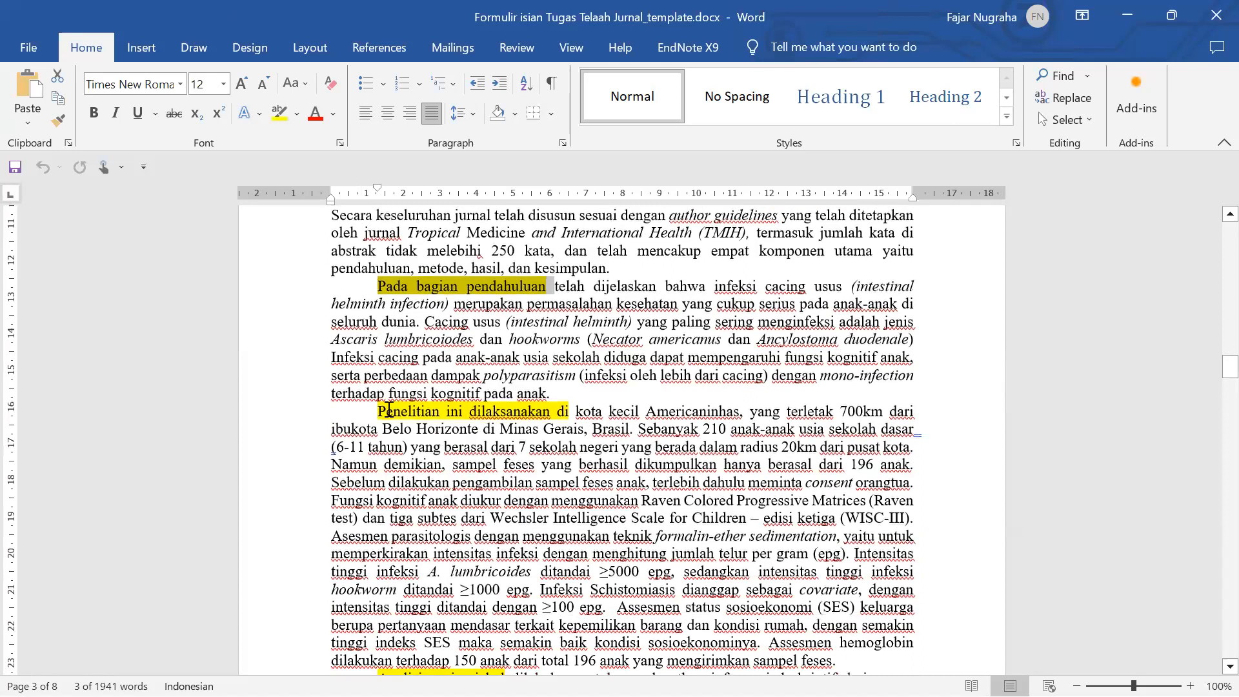
pyautogui.moveTo(378, 411); pyautogui.dragTo(510, 413)
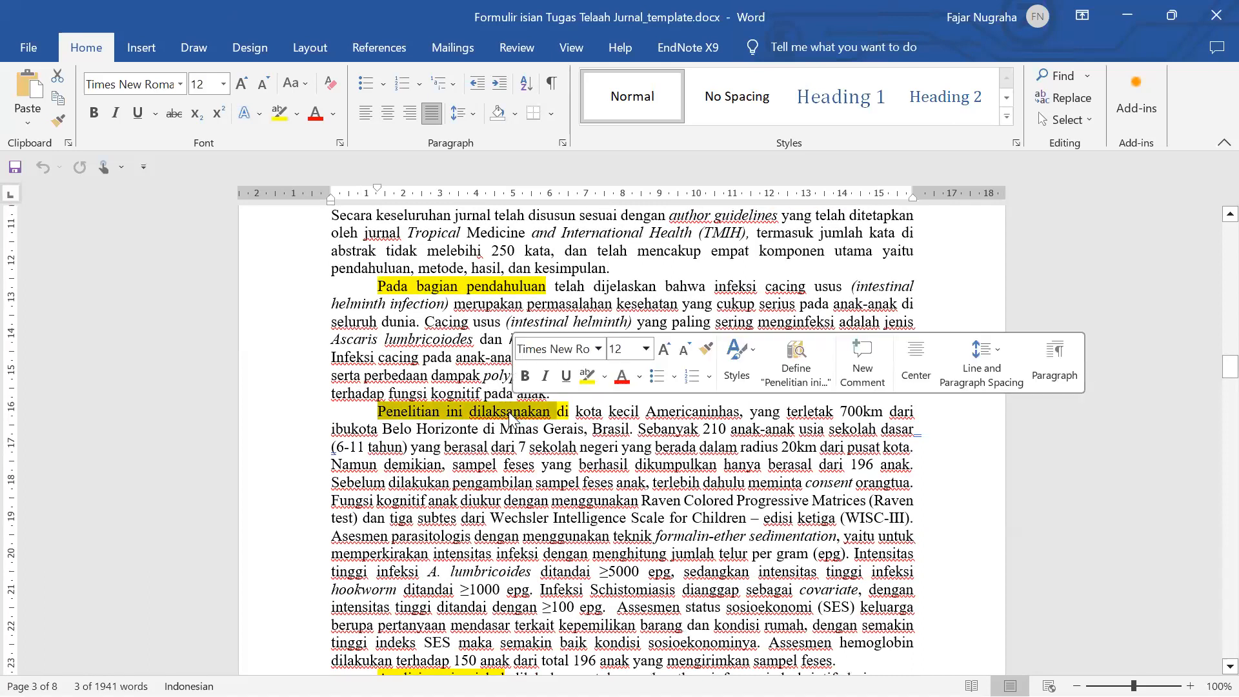
pyautogui.scroll(-3, 509, 413)
pyautogui.scroll(-5, 510, 414)
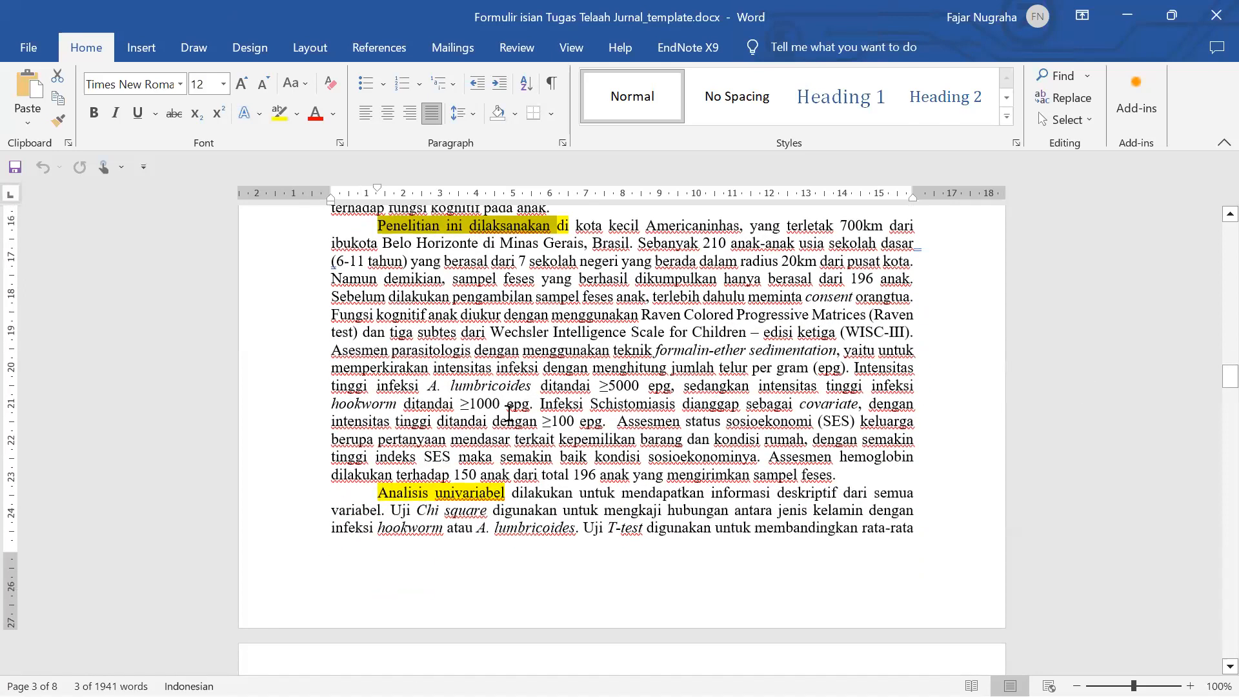
pyautogui.moveTo(376, 354); pyautogui.dragTo(510, 353)
pyautogui.scroll(-2, 456, 396)
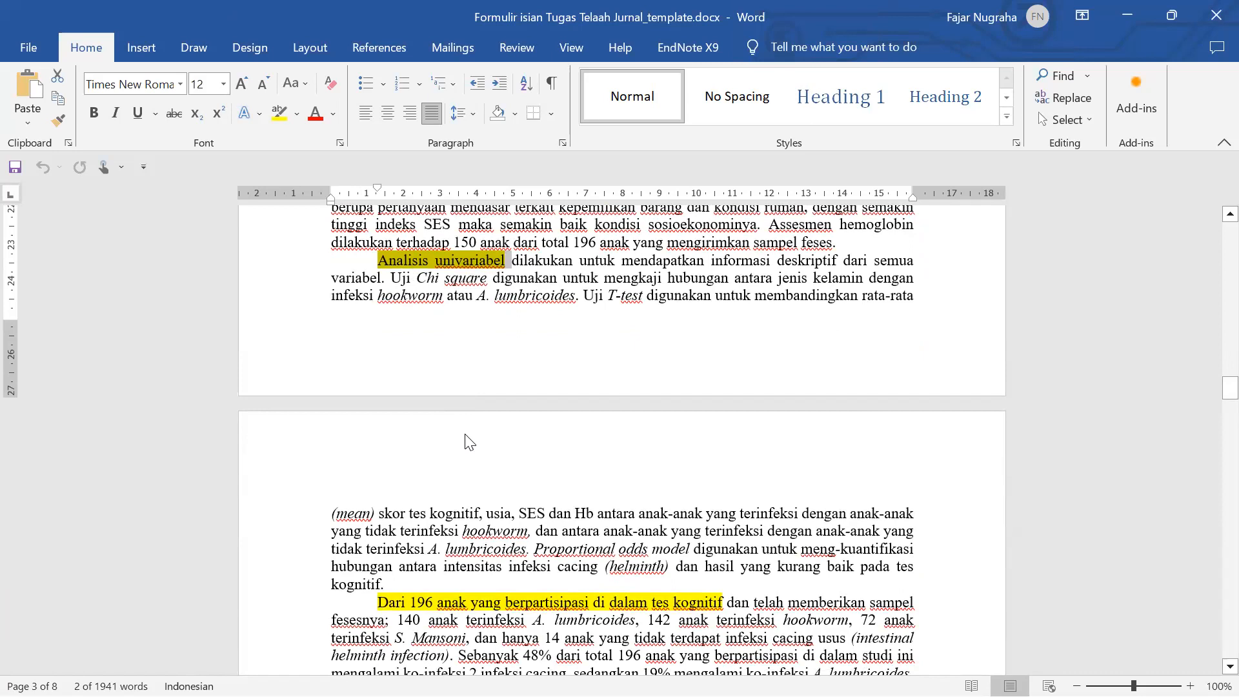
pyautogui.scroll(-5, 468, 436)
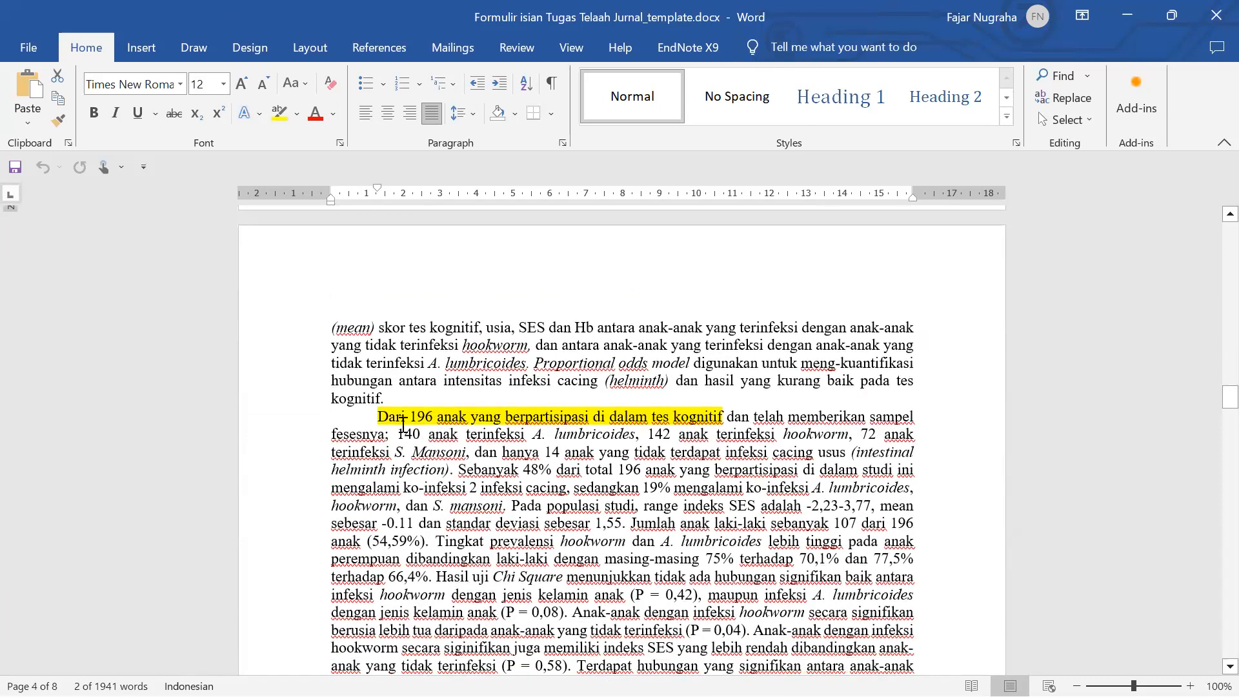
pyautogui.moveTo(379, 416); pyautogui.dragTo(724, 416)
# - Scroll down page 4 and select the highlighted opening of the Hasil lain paragraph
pyautogui.scroll(-3, 539, 418)
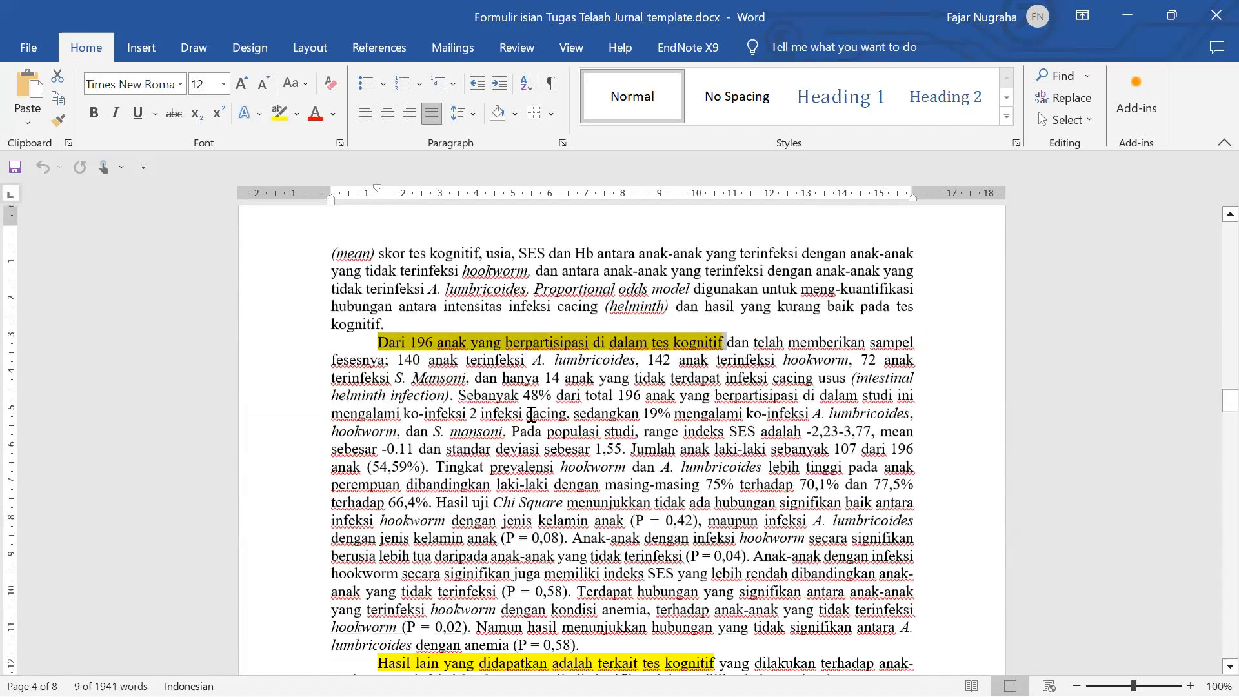
pyautogui.scroll(-7, 529, 413)
pyautogui.scroll(6, 483, 406)
pyautogui.scroll(-6, 409, 434)
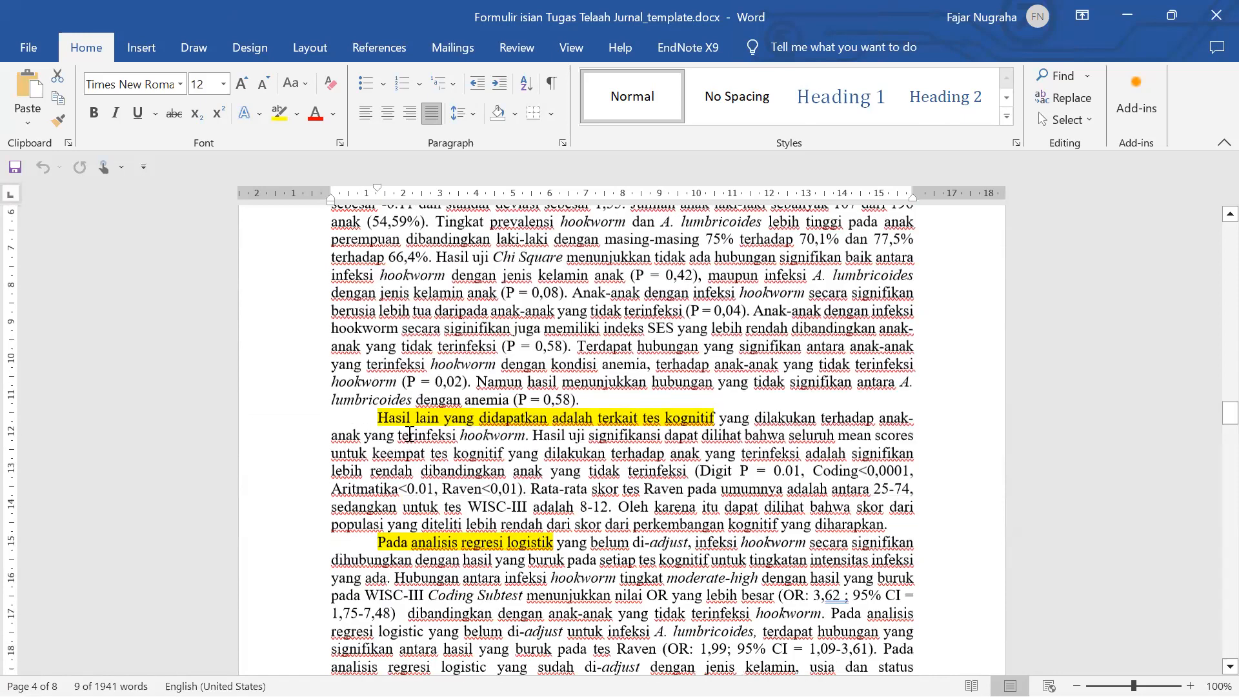
pyautogui.moveTo(379, 413); pyautogui.dragTo(665, 413)
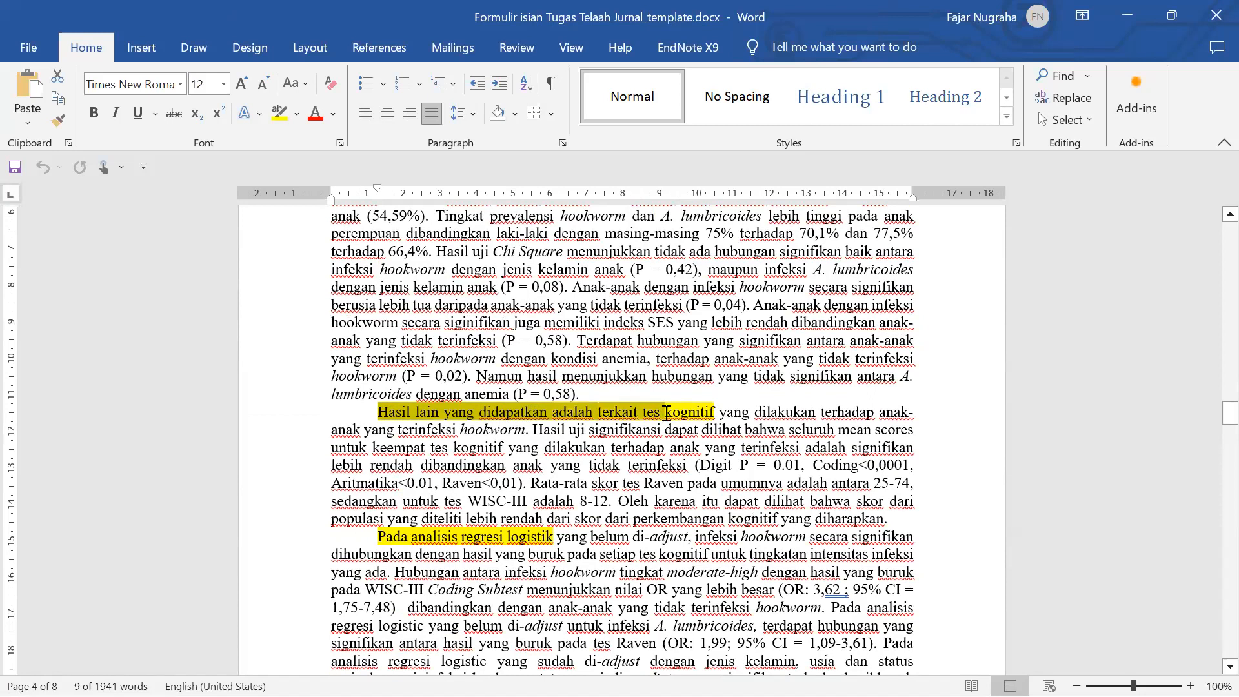
# - Select 'Pada analisis regresi logistik', then scroll down to the 1.3 Kerangka Konsep diagram and caption
pyautogui.scroll(-2, 482, 466)
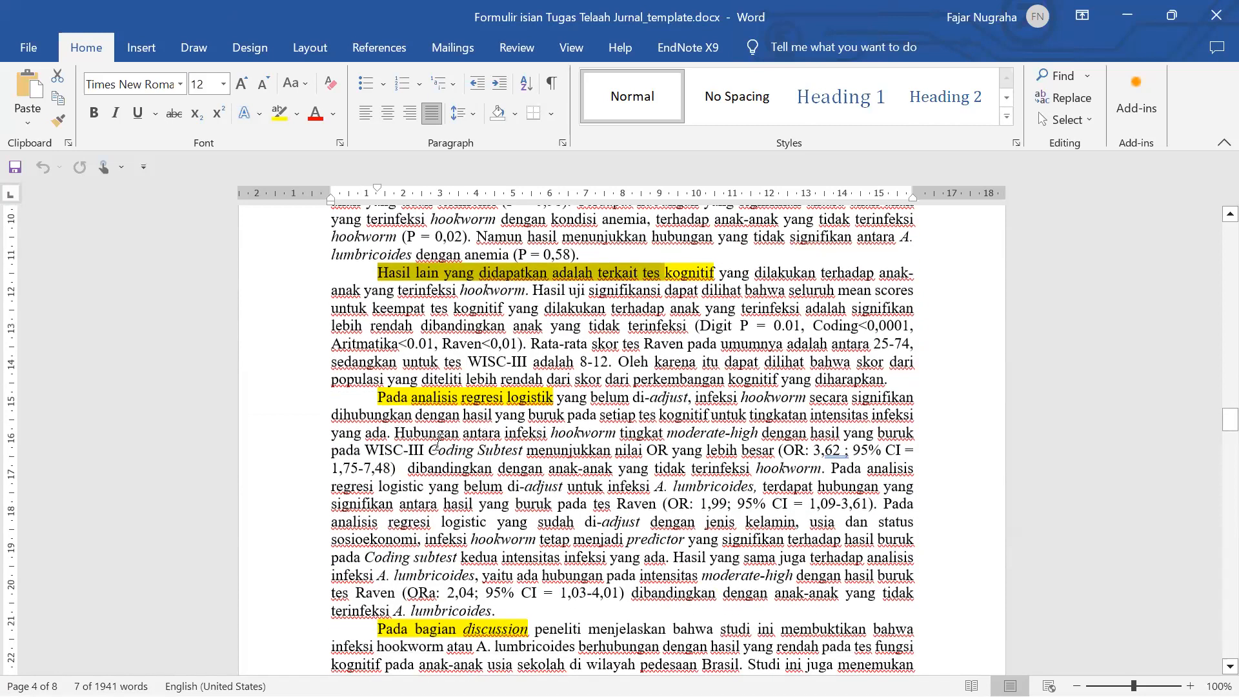
pyautogui.moveTo(384, 396); pyautogui.dragTo(528, 397)
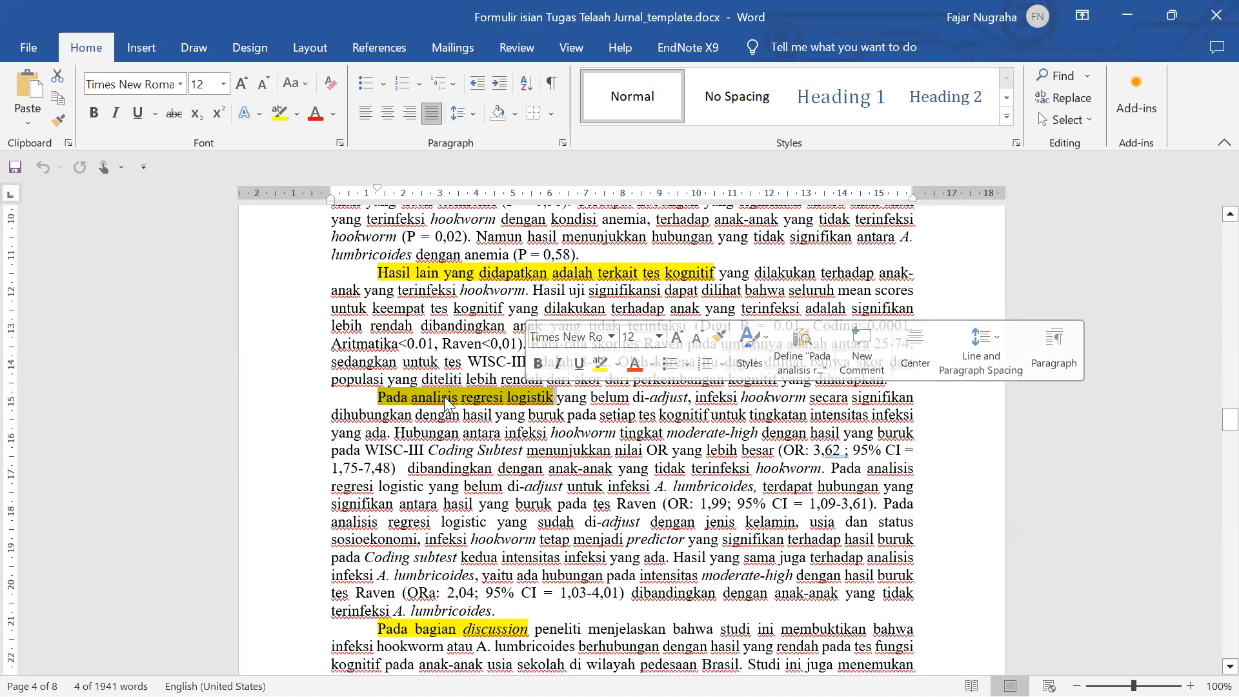
pyautogui.scroll(-4, 447, 401)
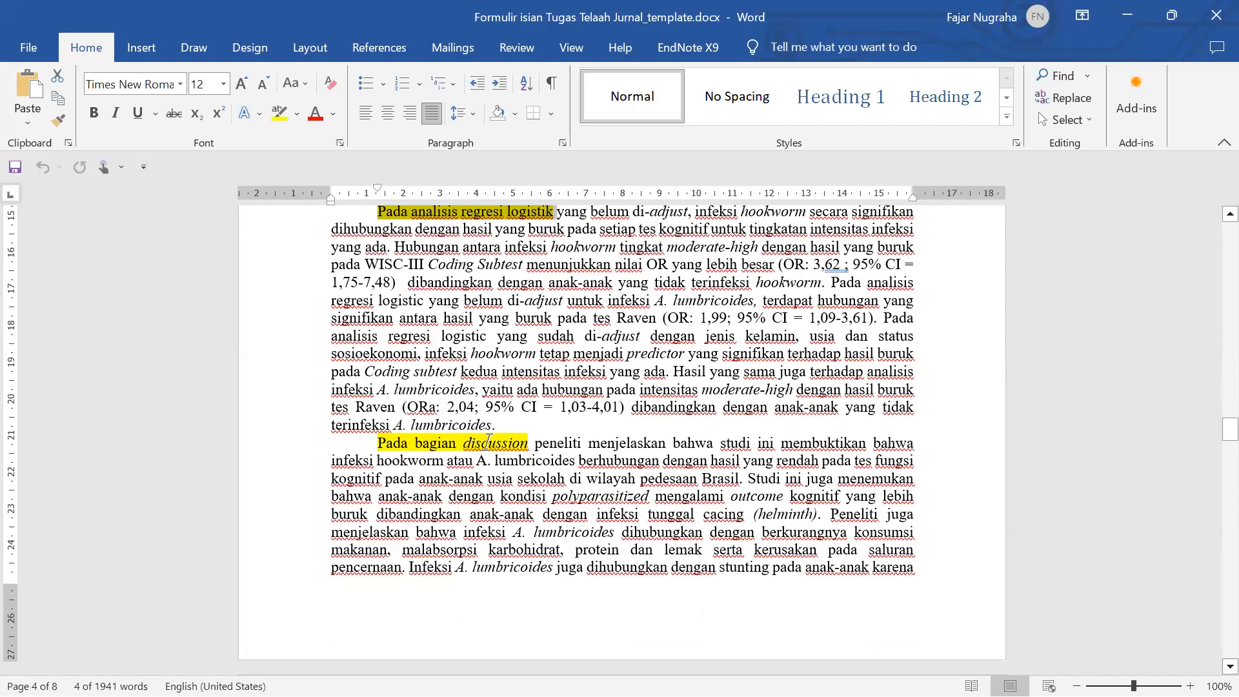
pyautogui.scroll(-3, 490, 442)
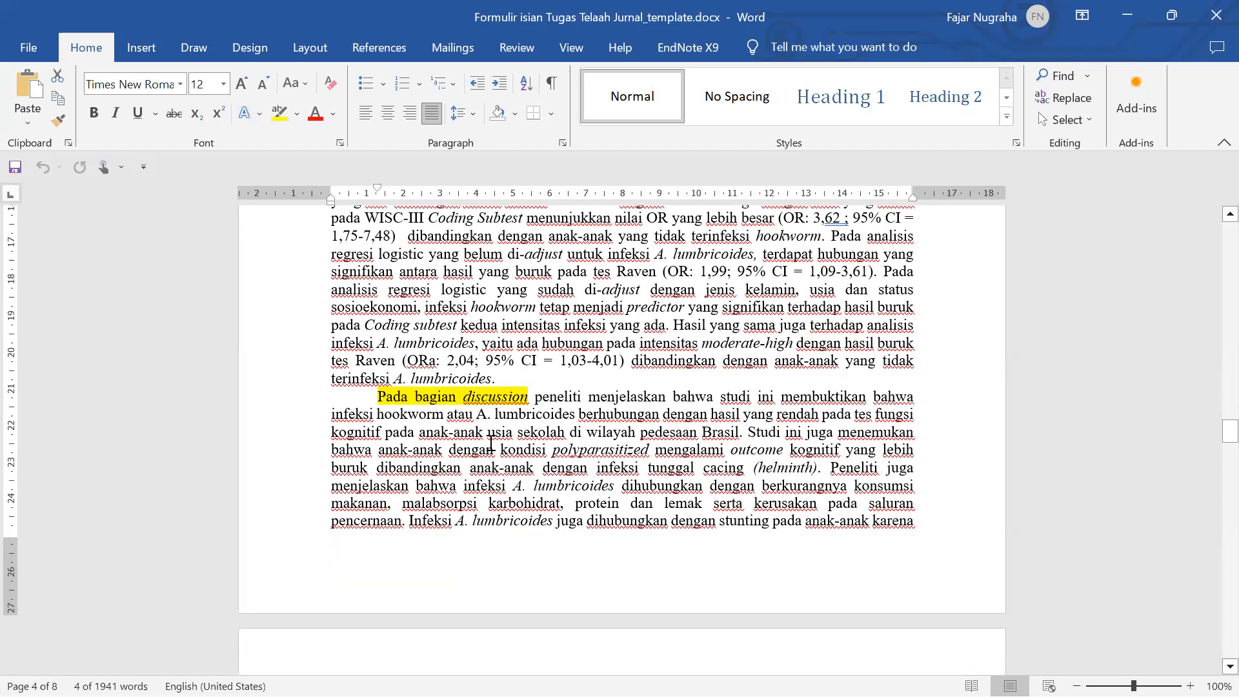
pyautogui.scroll(-6, 493, 448)
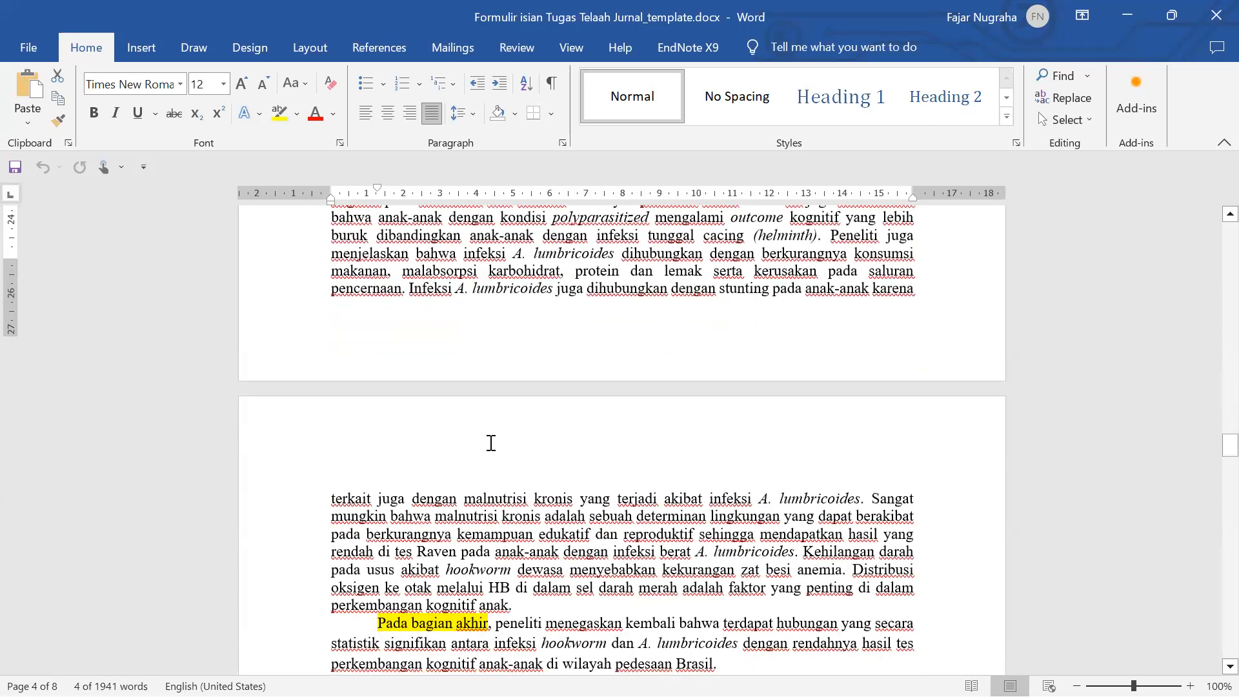
pyautogui.scroll(-2, 438, 442)
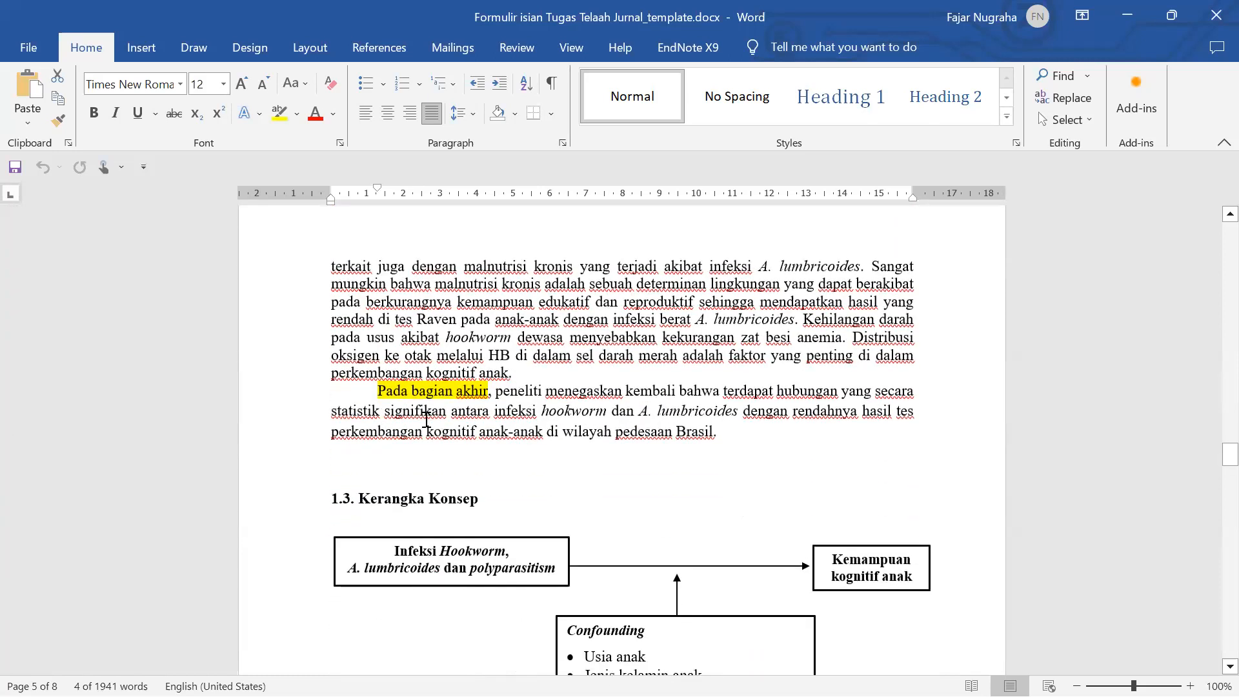
pyautogui.scroll(-2, 433, 416)
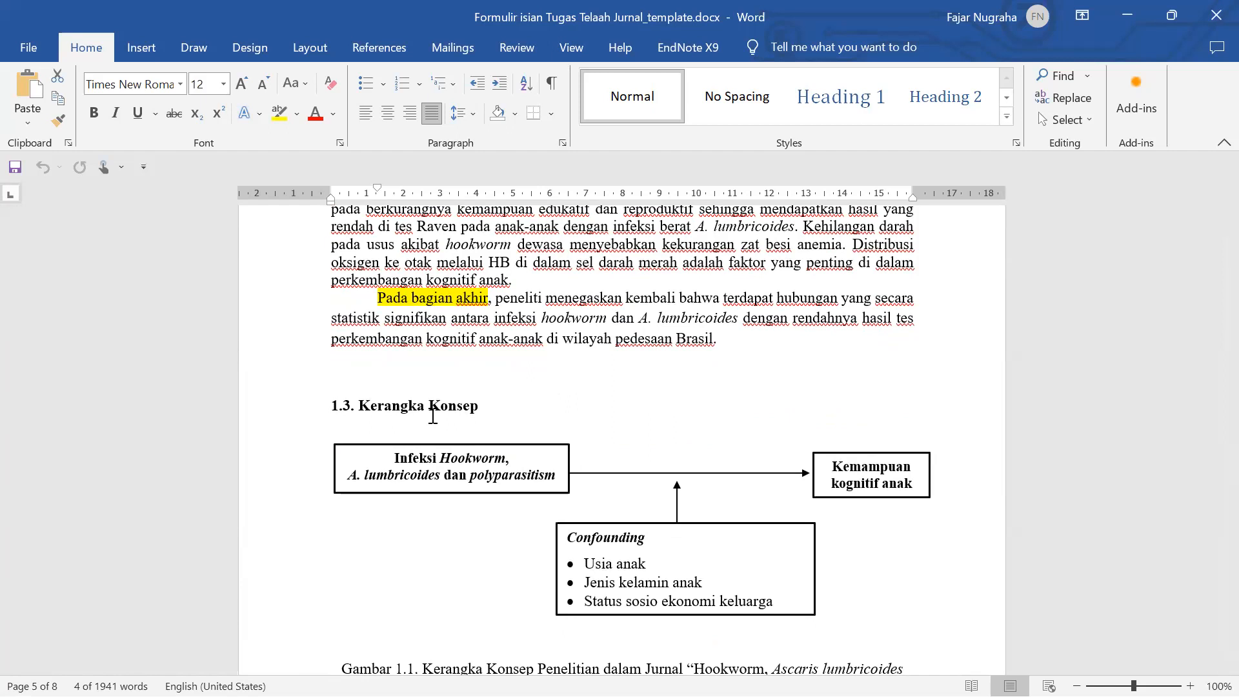
pyautogui.scroll(-1, 433, 416)
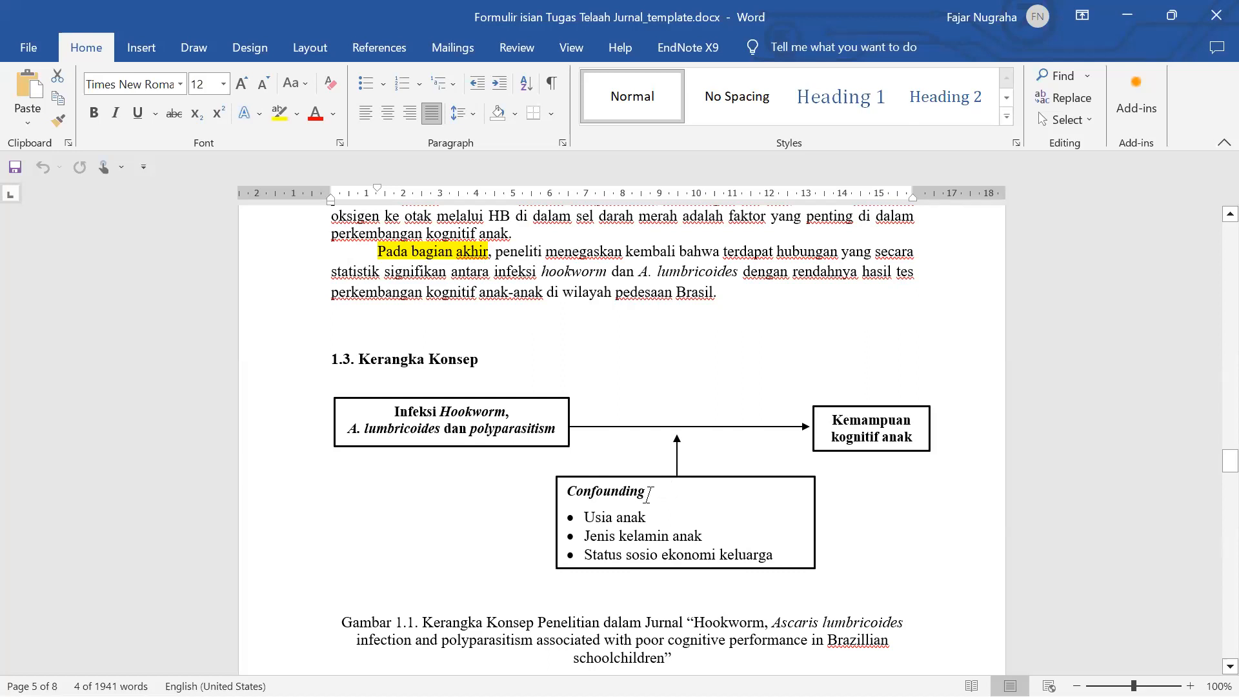
# - Select the diagram's Confounding label, then scroll down and select the 1.4.1 Soil-transmitted Helminths heading
pyautogui.moveTo(642, 495); pyautogui.dragTo(576, 495)
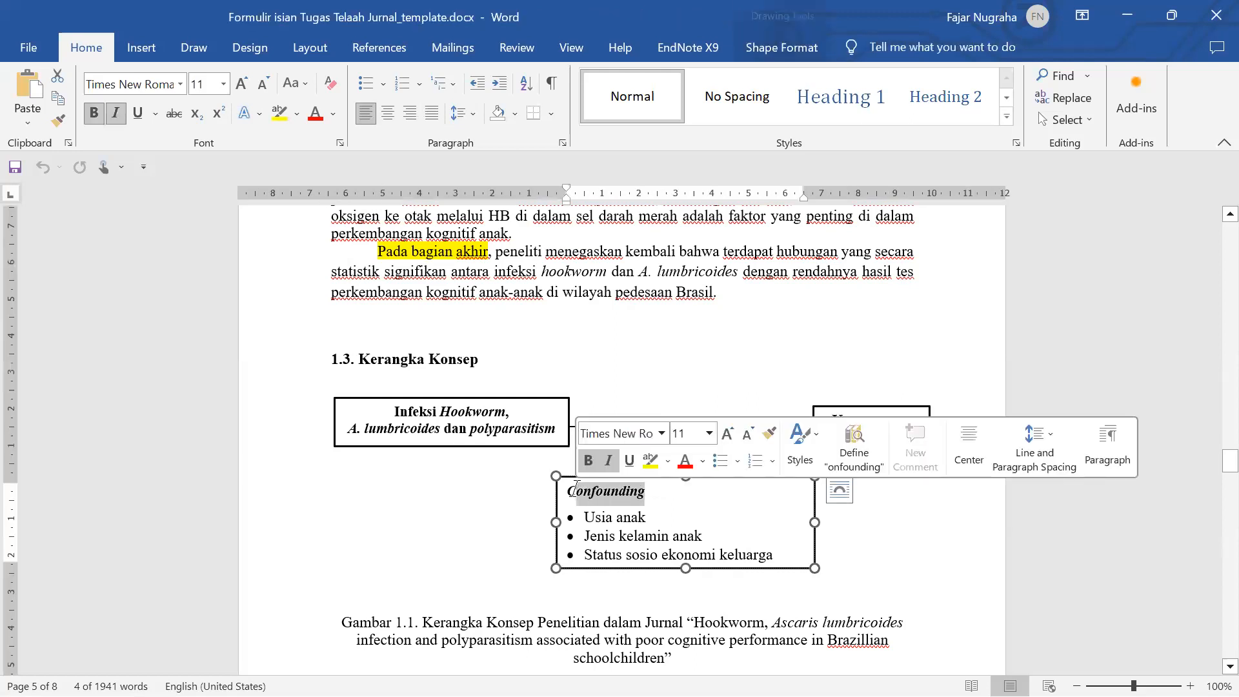
pyautogui.scroll(-5, 588, 520)
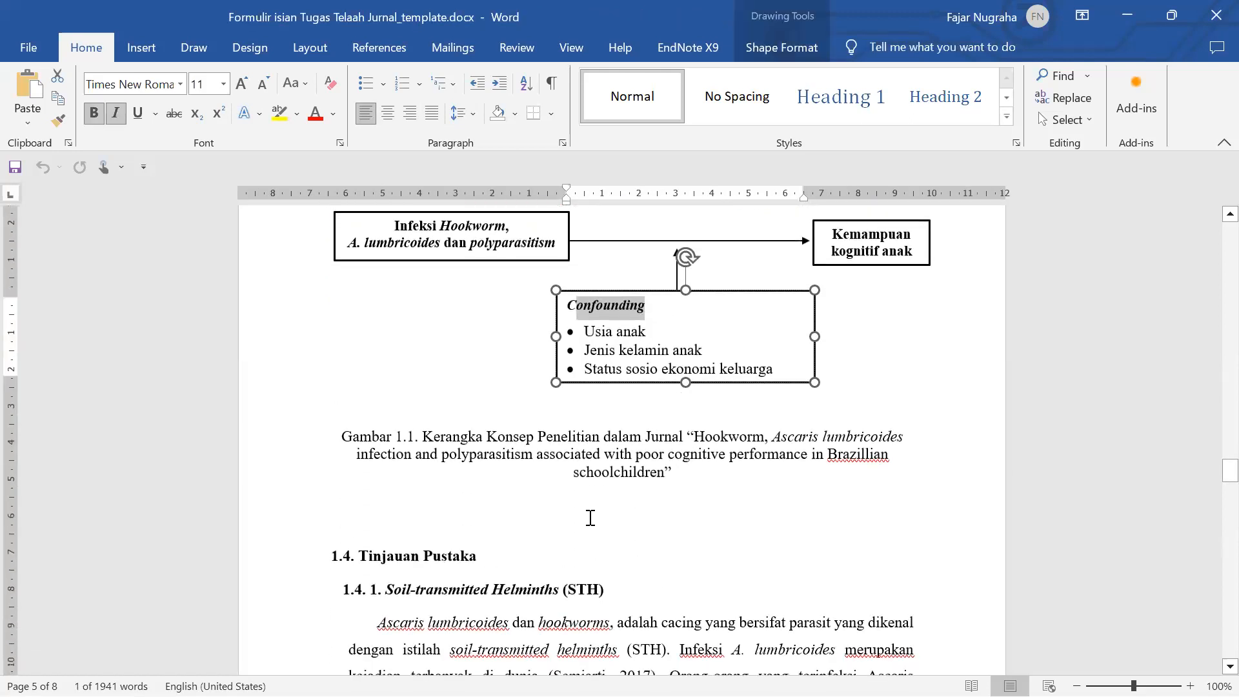
pyautogui.scroll(-6, 590, 514)
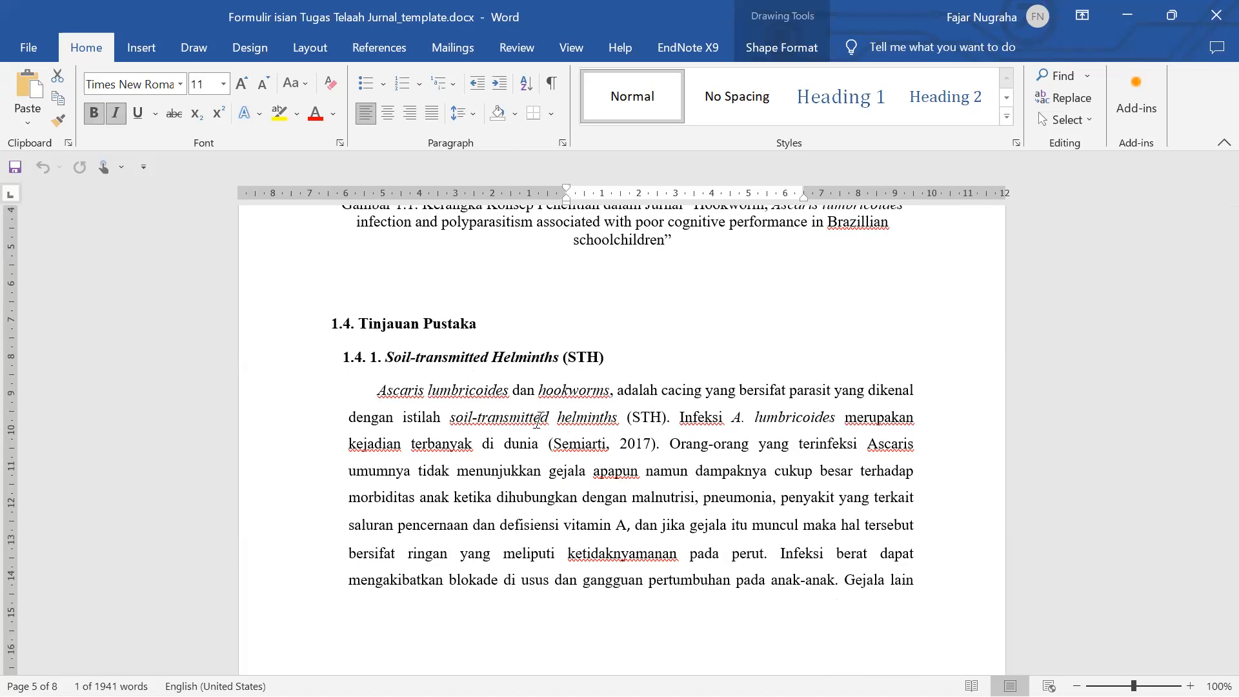
pyautogui.moveTo(342, 357); pyautogui.dragTo(562, 361)
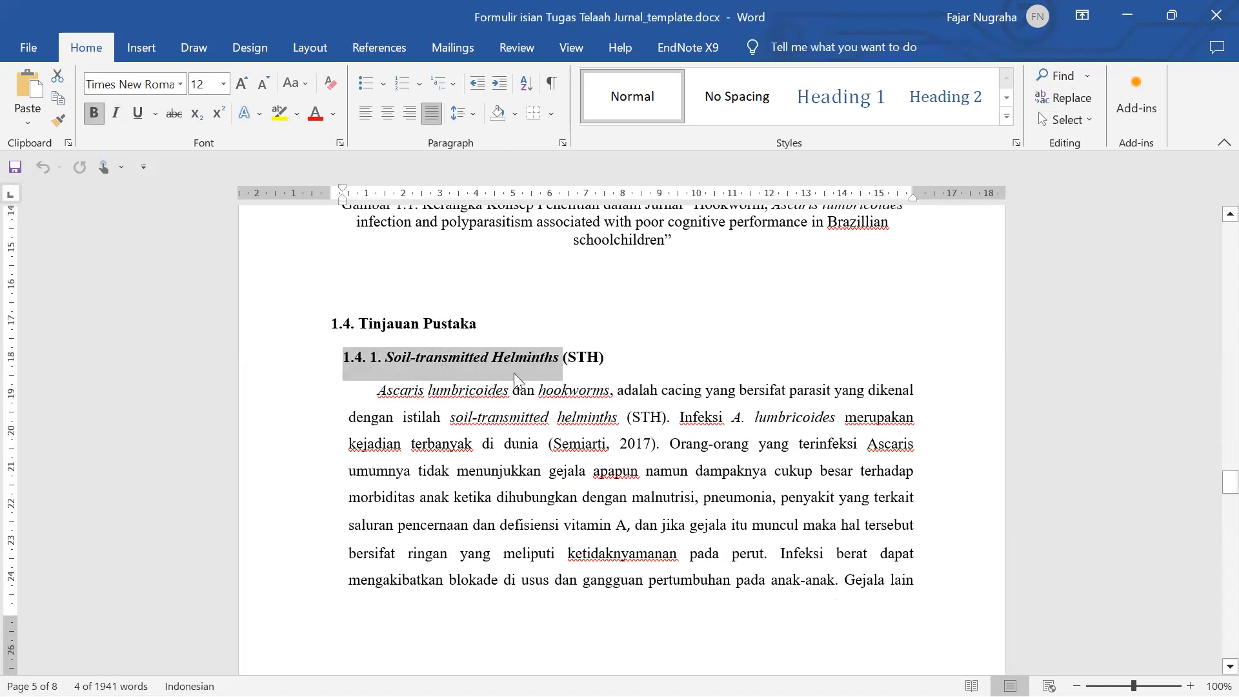
pyautogui.scroll(-2, 520, 377)
pyautogui.scroll(-9, 479, 366)
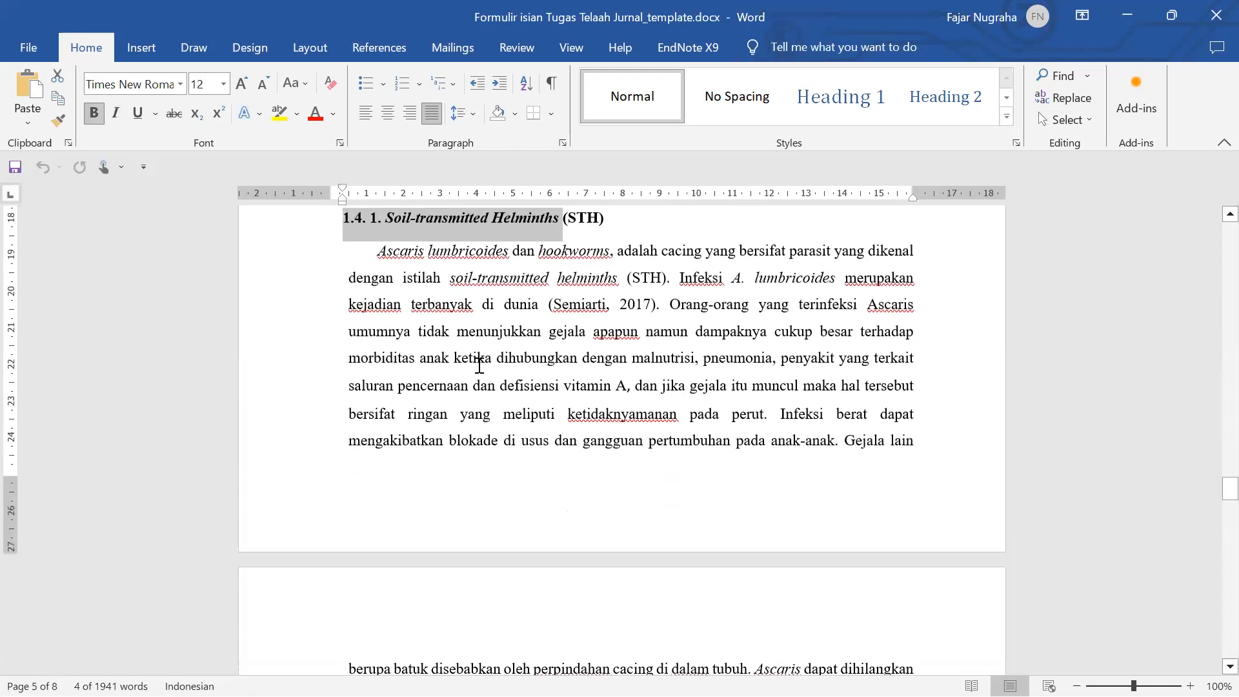
pyautogui.scroll(-4, 480, 366)
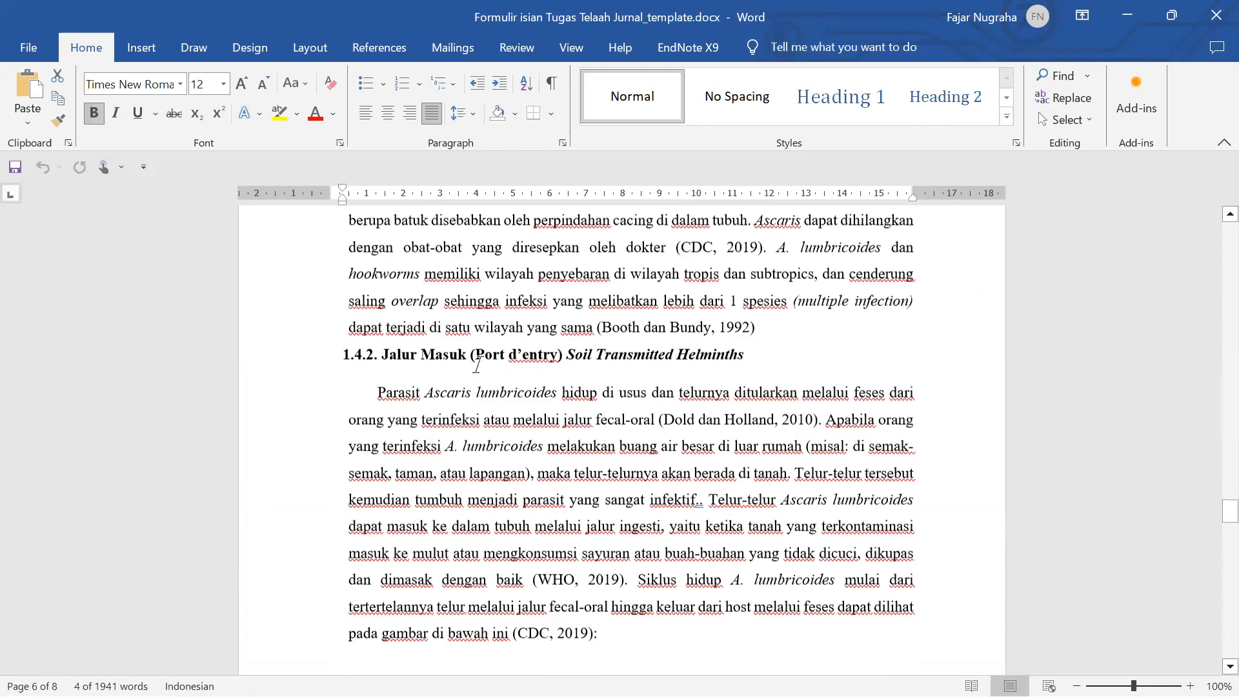
pyautogui.scroll(14, 479, 366)
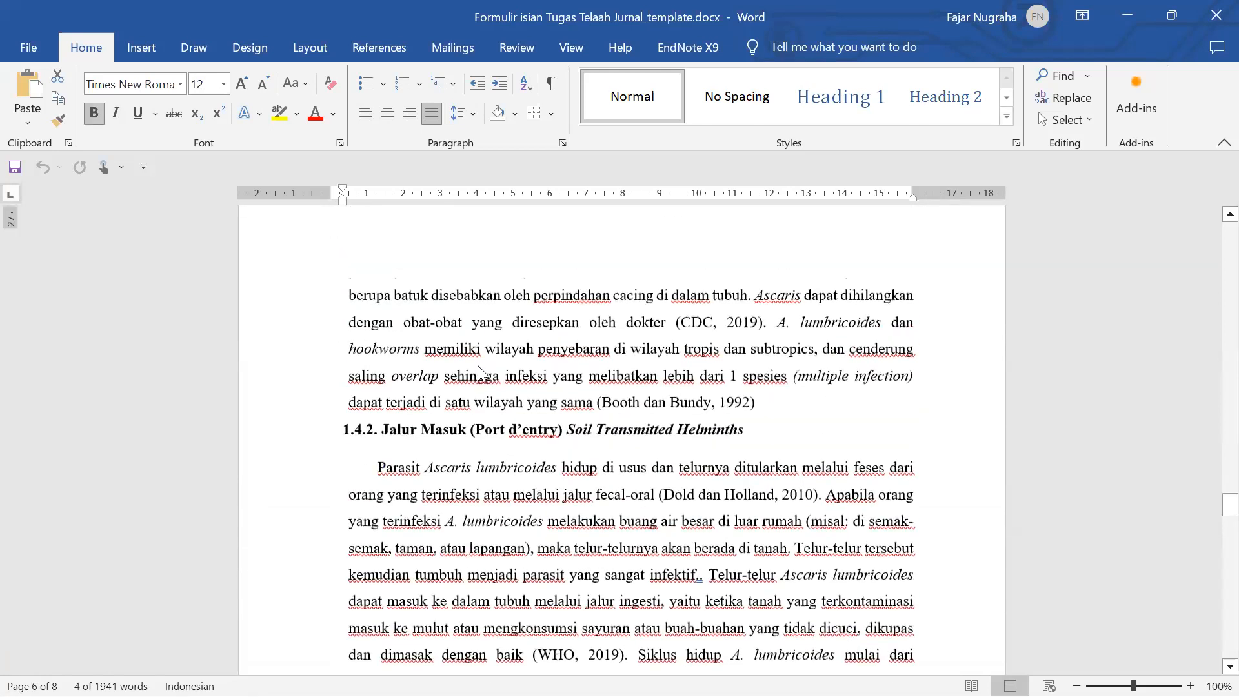
pyautogui.click(480, 366)
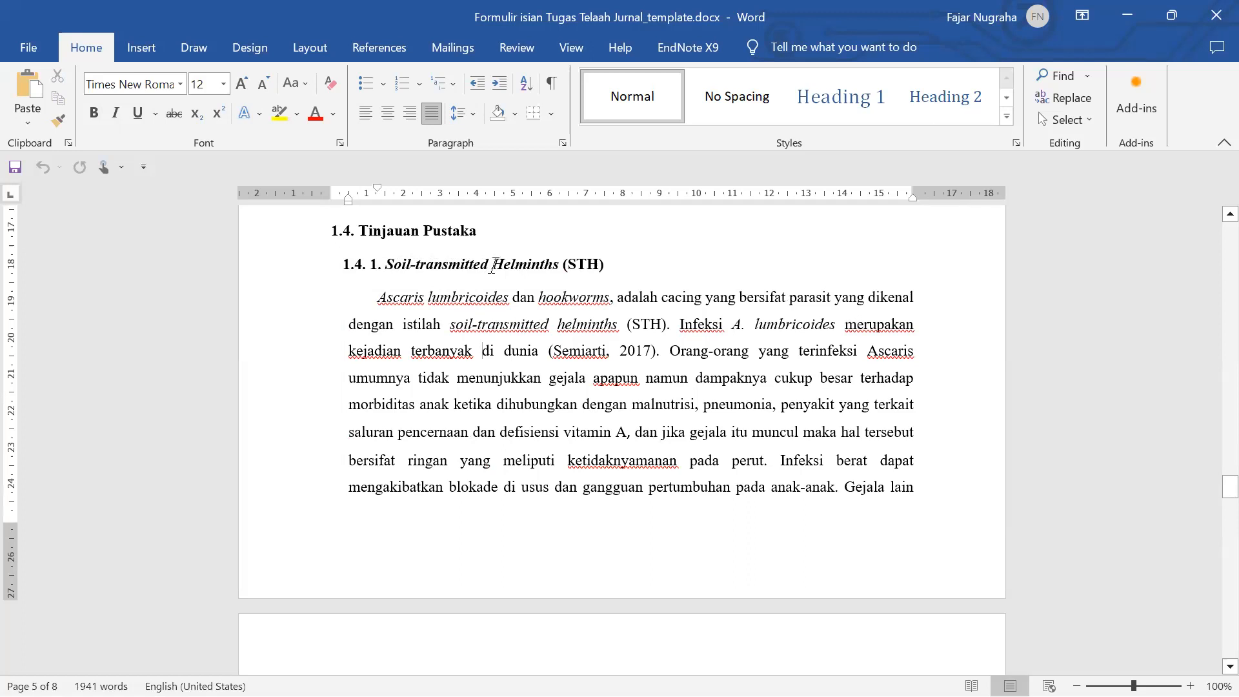
# - Scroll past the CDC hookworm figure to the Daftar Pustaka reference list on page 8
pyautogui.scroll(-8, 517, 303)
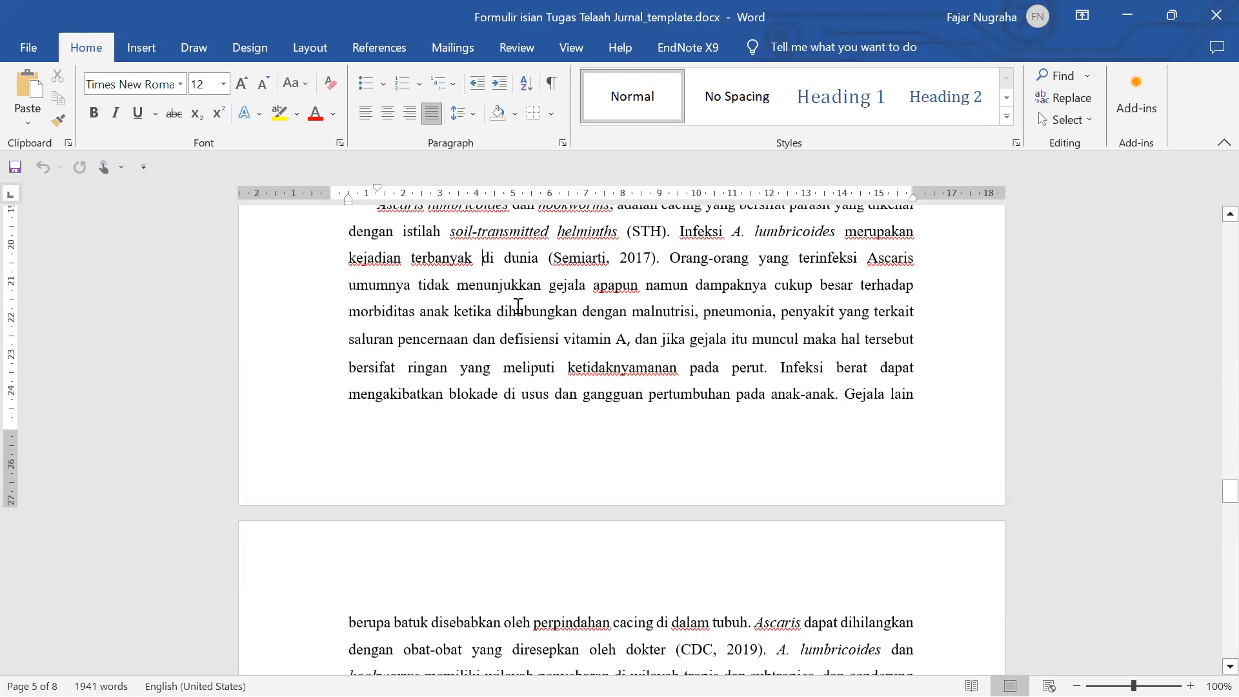
pyautogui.scroll(-1, 520, 308)
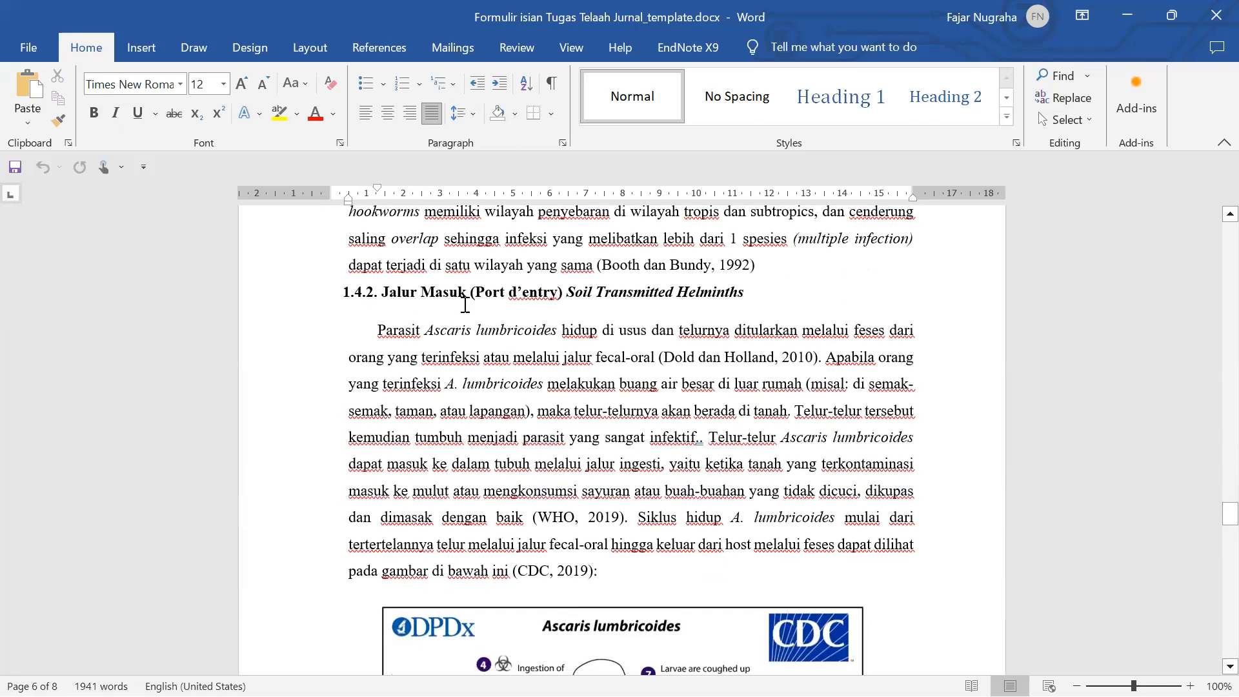
pyautogui.scroll(-3, 485, 316)
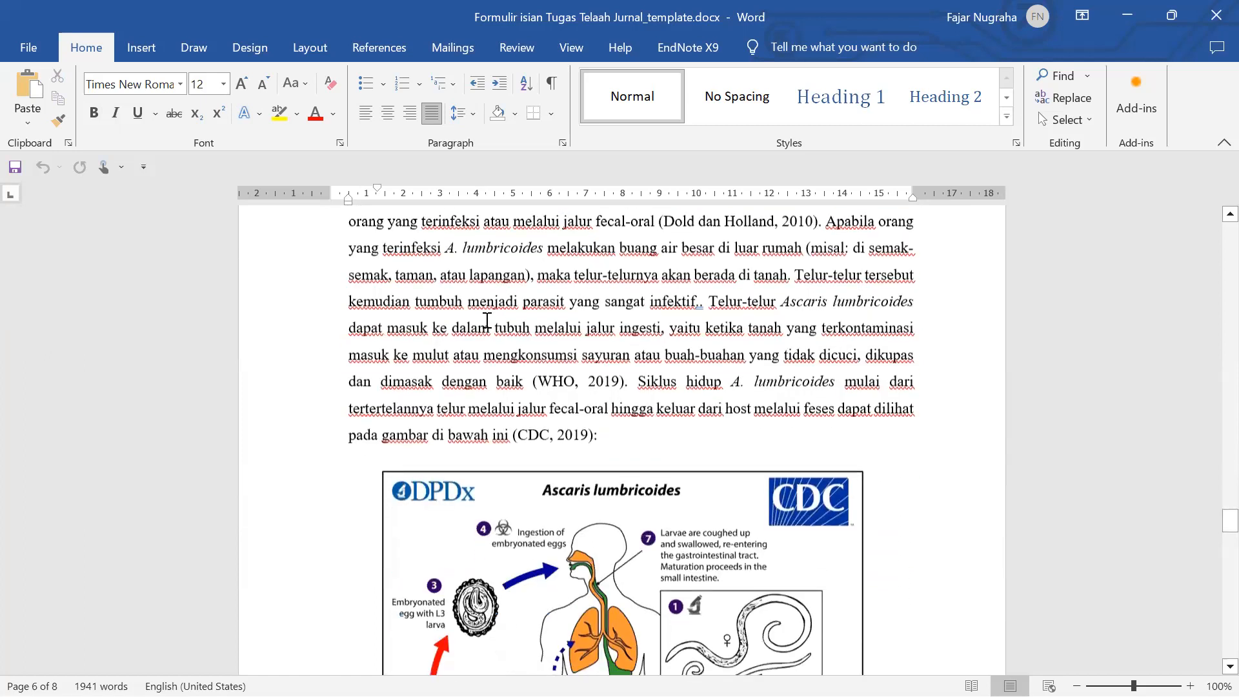
pyautogui.scroll(2, 488, 320)
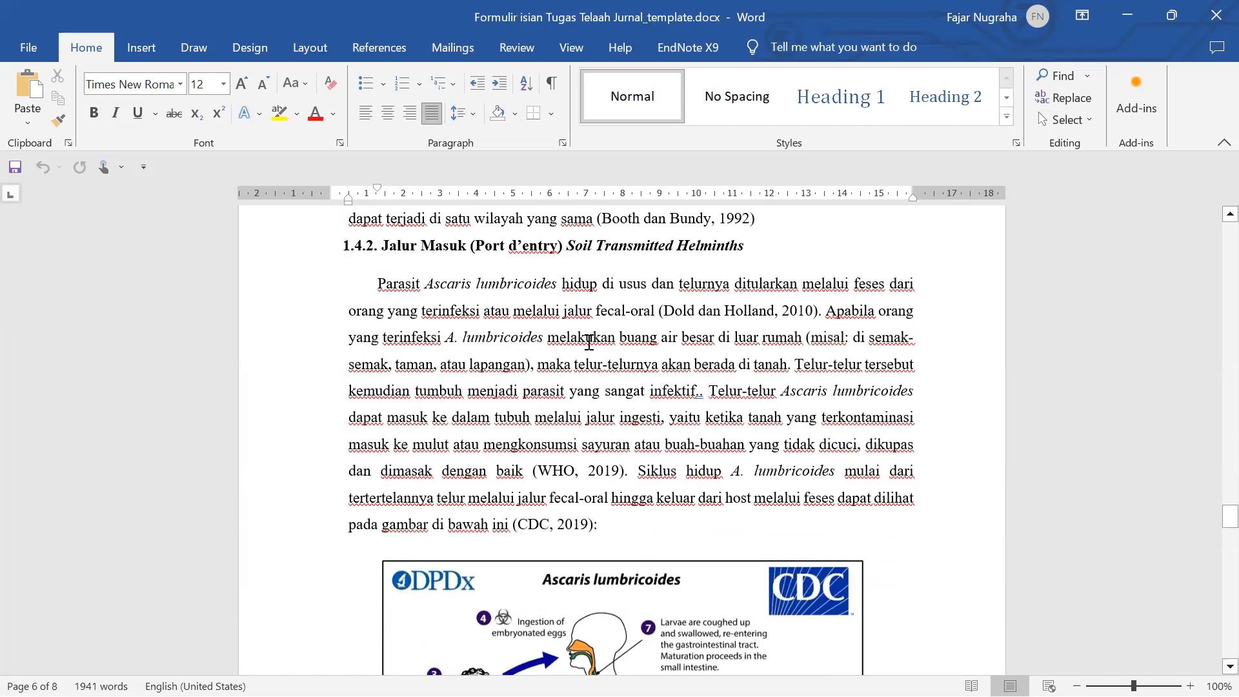
pyautogui.scroll(-6, 589, 342)
pyautogui.scroll(-5, 594, 431)
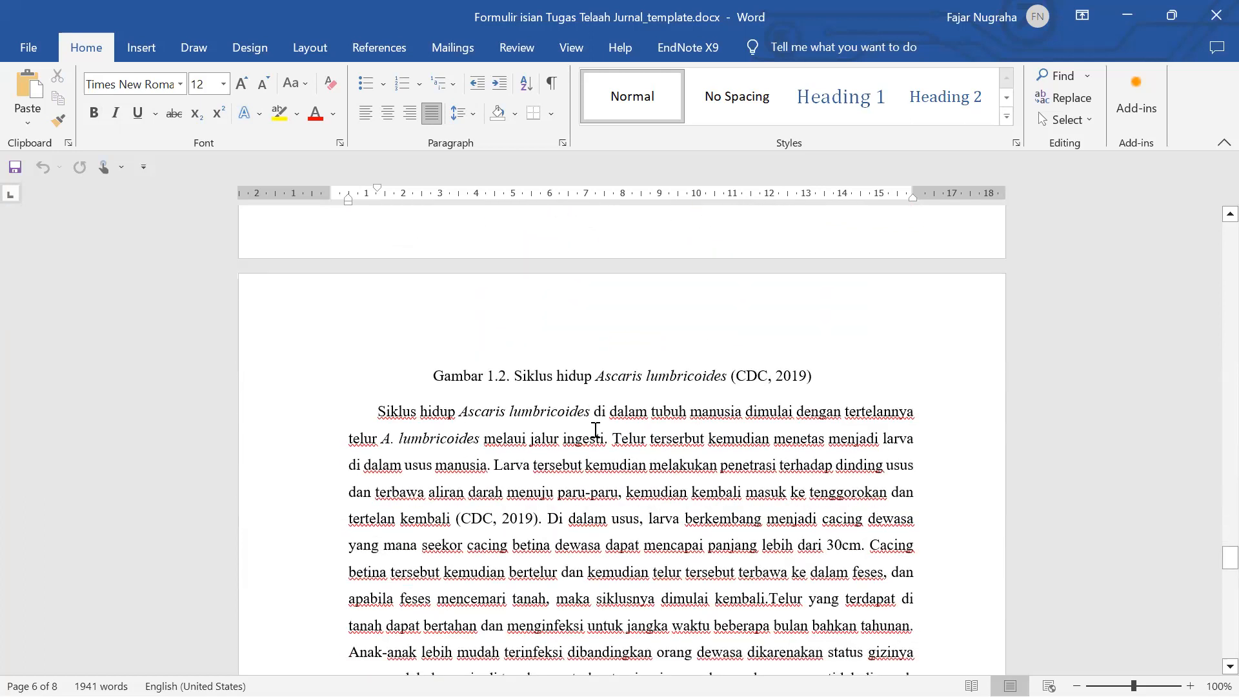
pyautogui.scroll(-4, 595, 430)
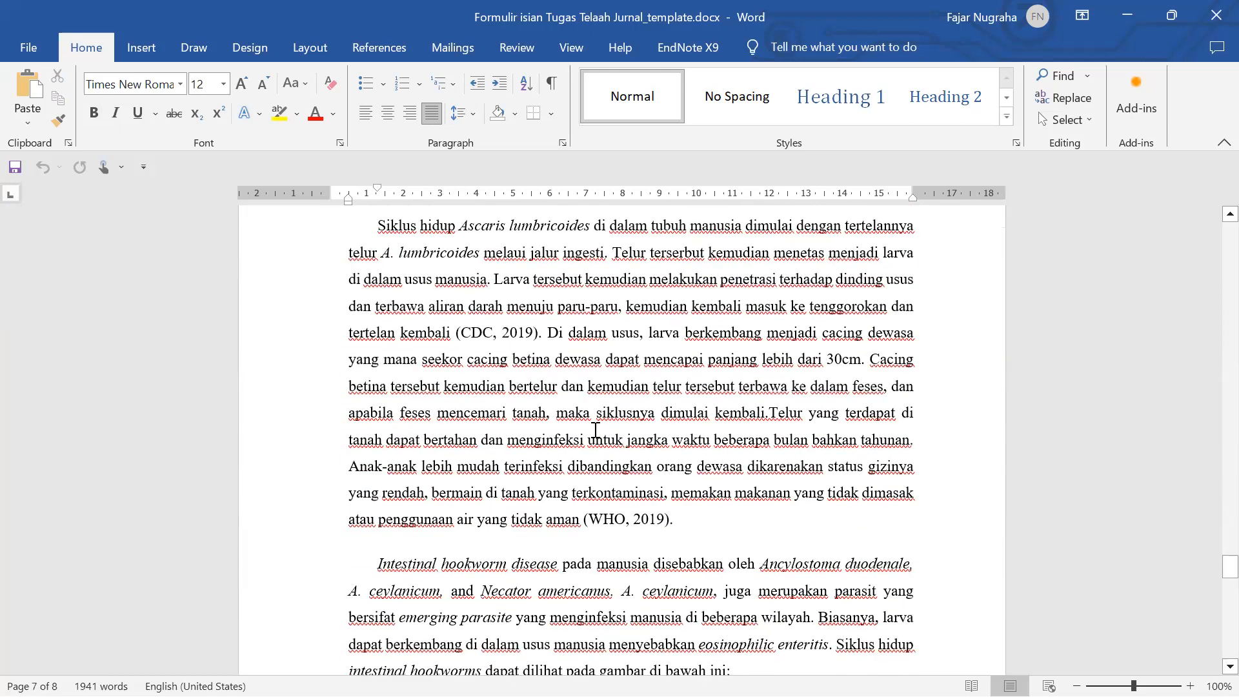
pyautogui.scroll(-10, 595, 430)
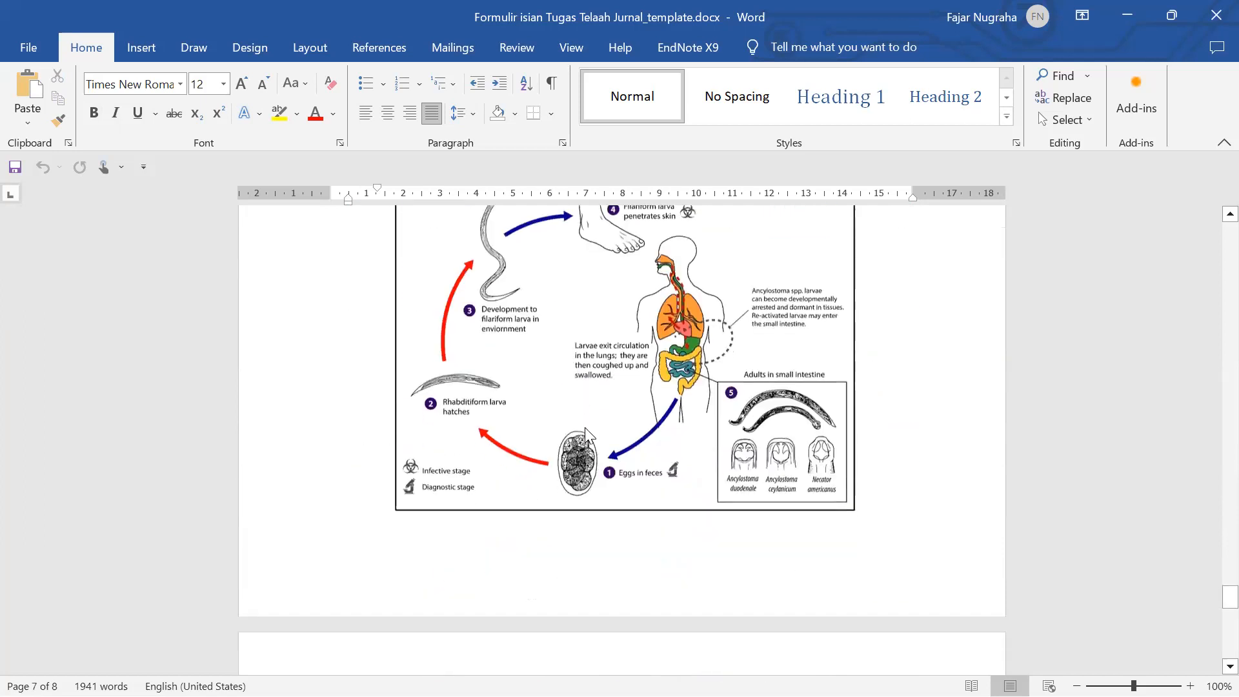
pyautogui.scroll(-4, 585, 426)
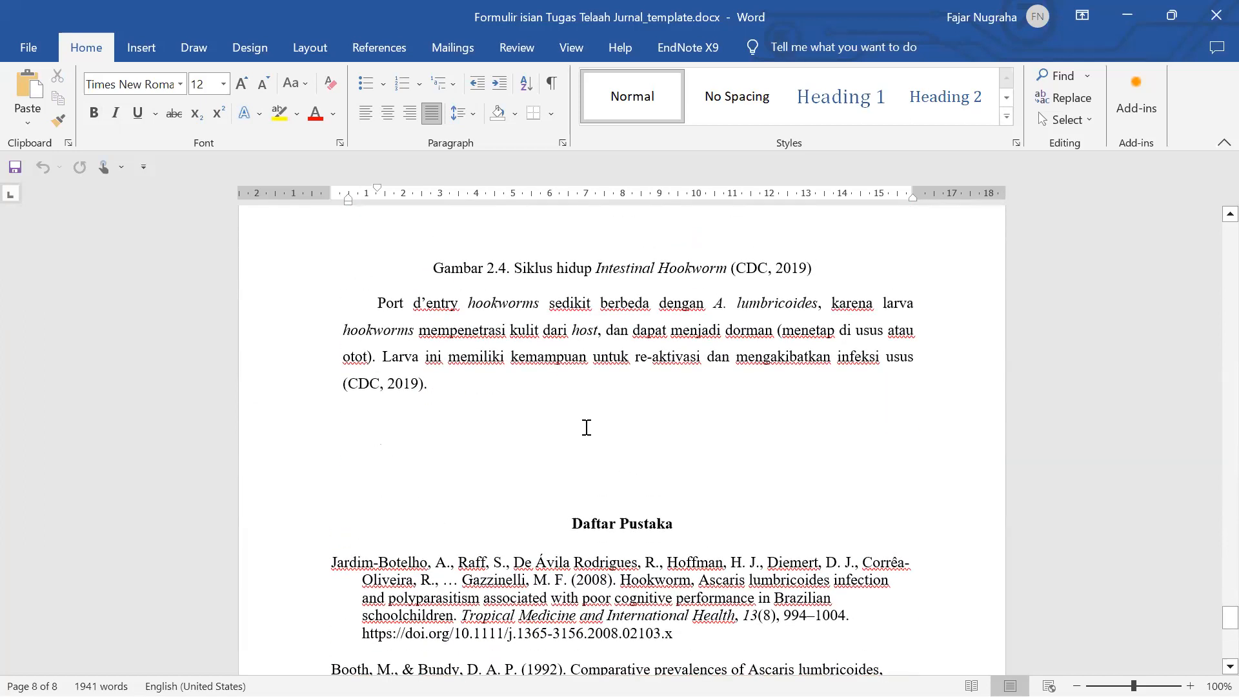
pyautogui.scroll(14, 587, 427)
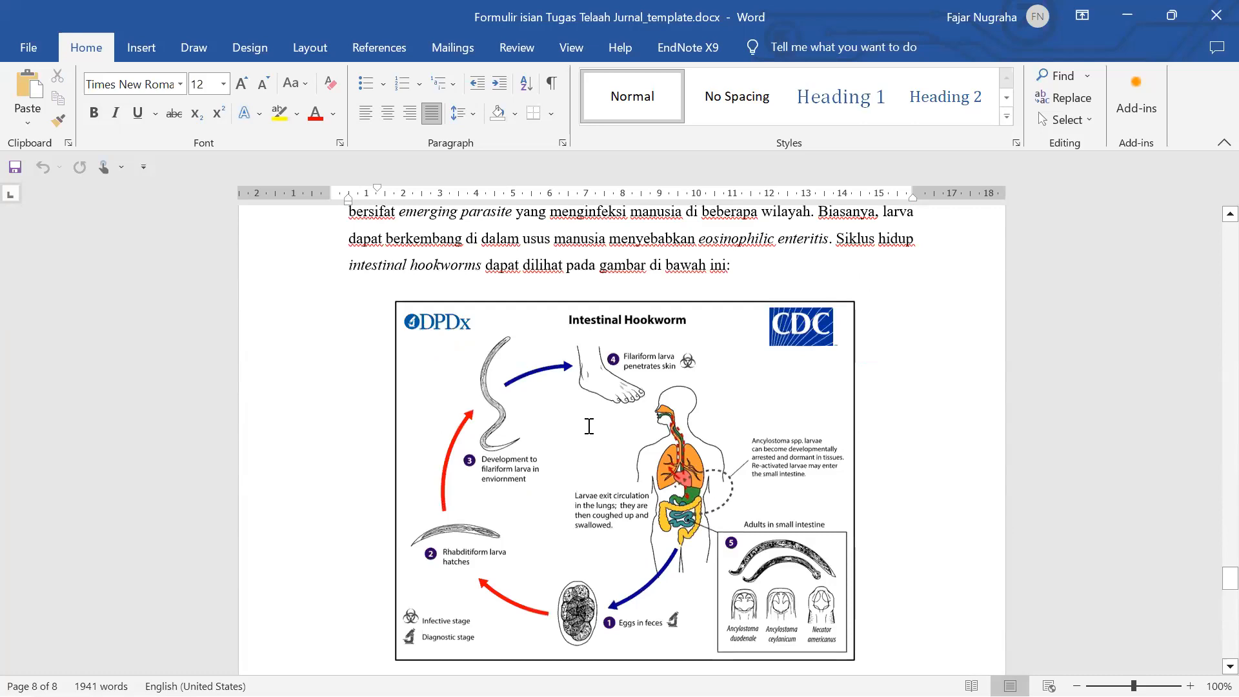
pyautogui.scroll(15, 588, 426)
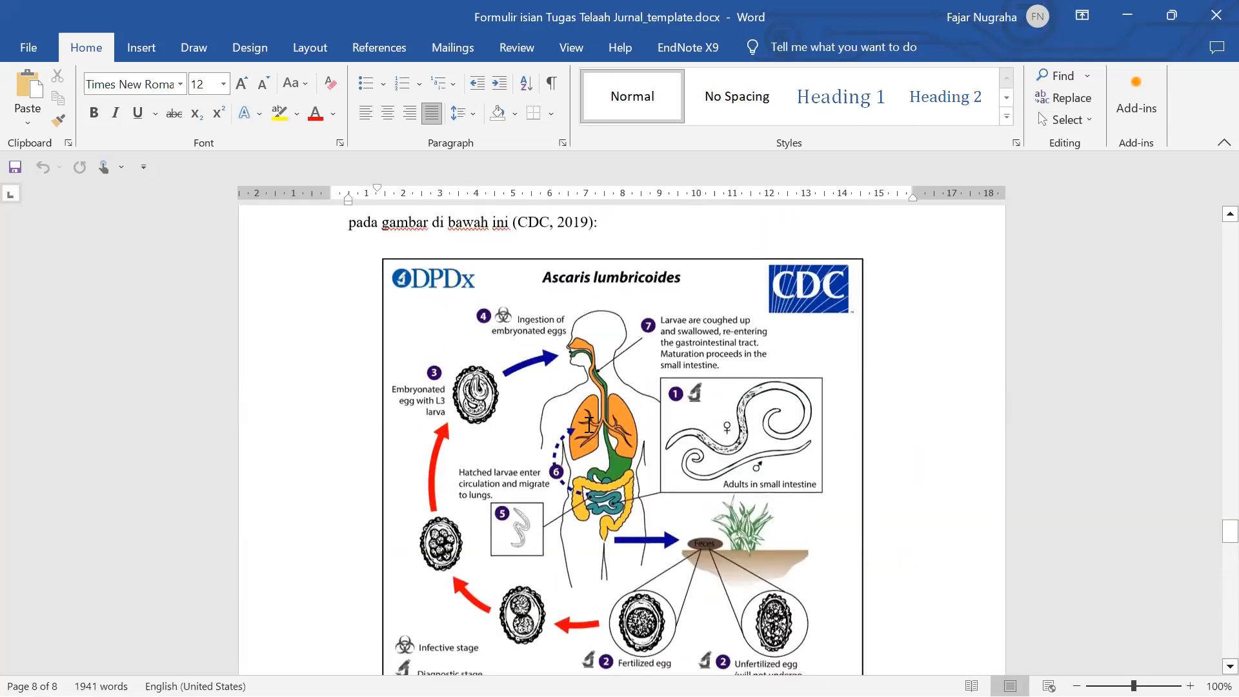
pyautogui.scroll(2, 588, 423)
pyautogui.scroll(2, 588, 423)
pyautogui.scroll(-12, 590, 426)
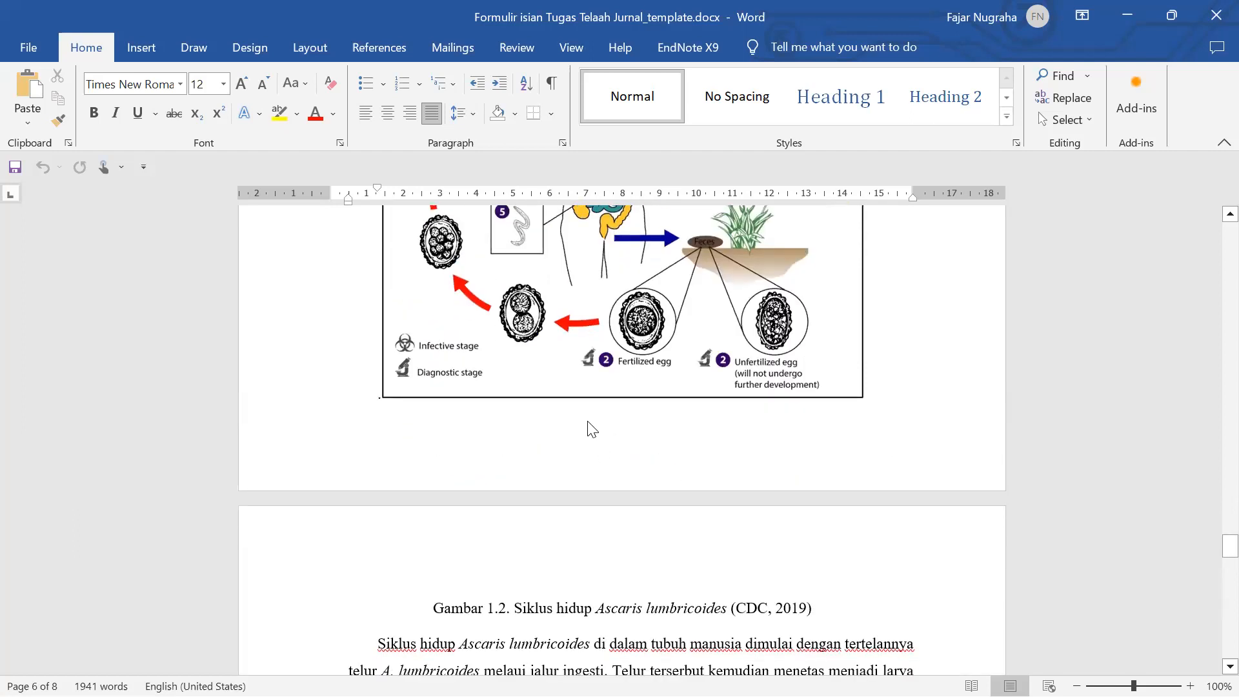
pyautogui.scroll(-3, 592, 428)
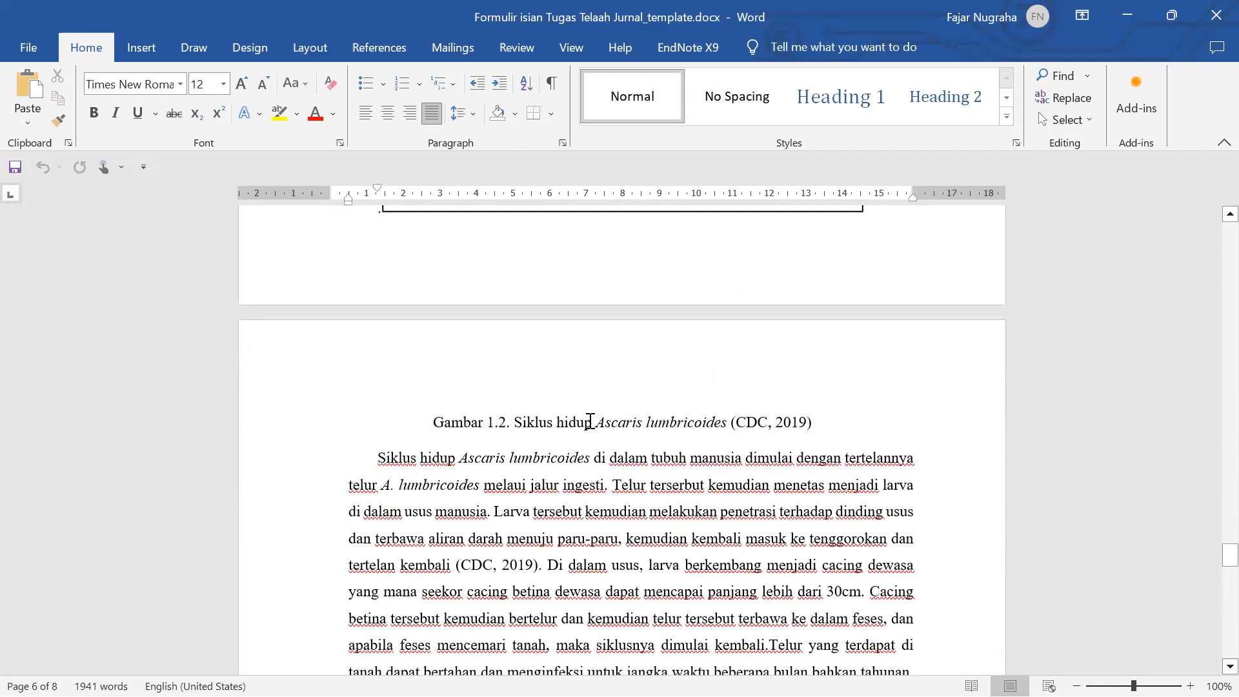
pyautogui.scroll(-7, 588, 420)
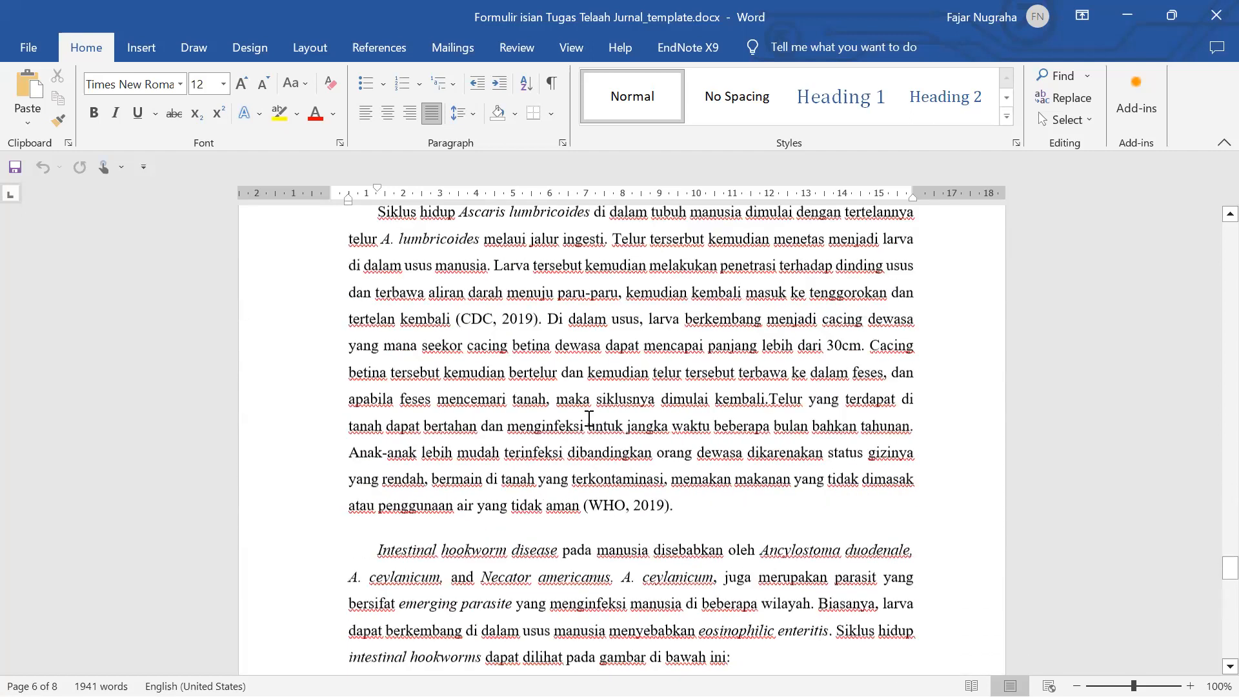
pyautogui.scroll(-10, 589, 419)
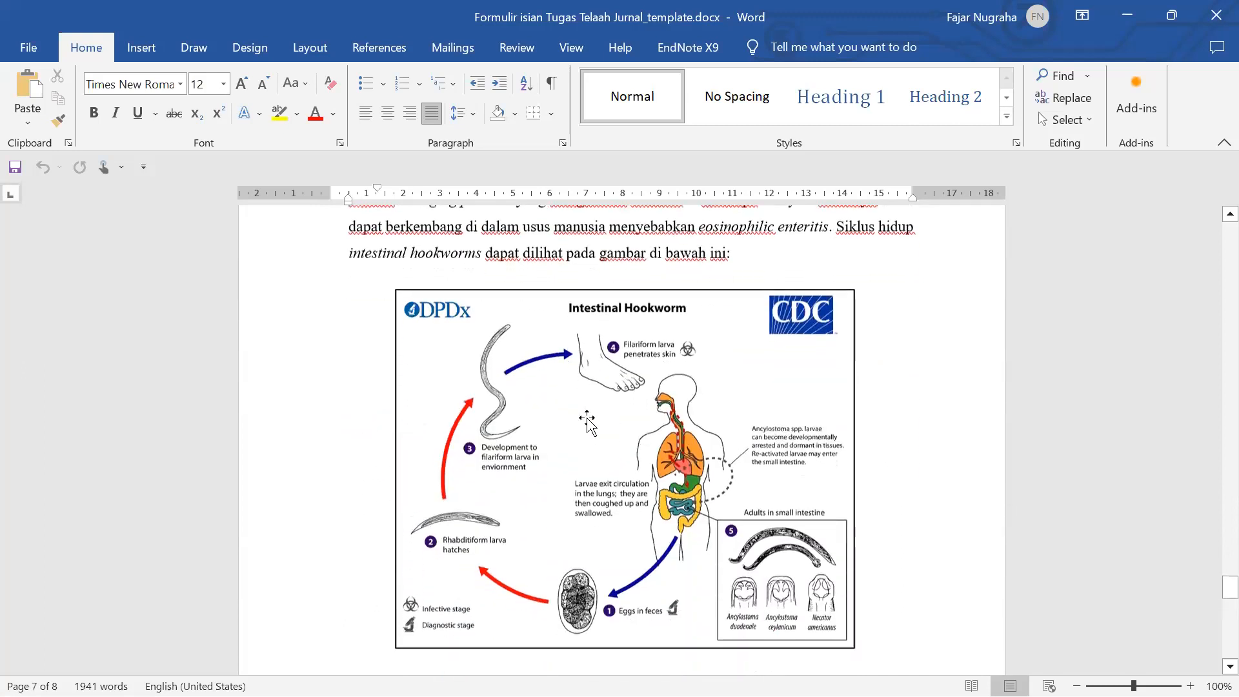
pyautogui.scroll(-11, 588, 418)
pyautogui.scroll(4, 588, 417)
pyautogui.scroll(1, 587, 416)
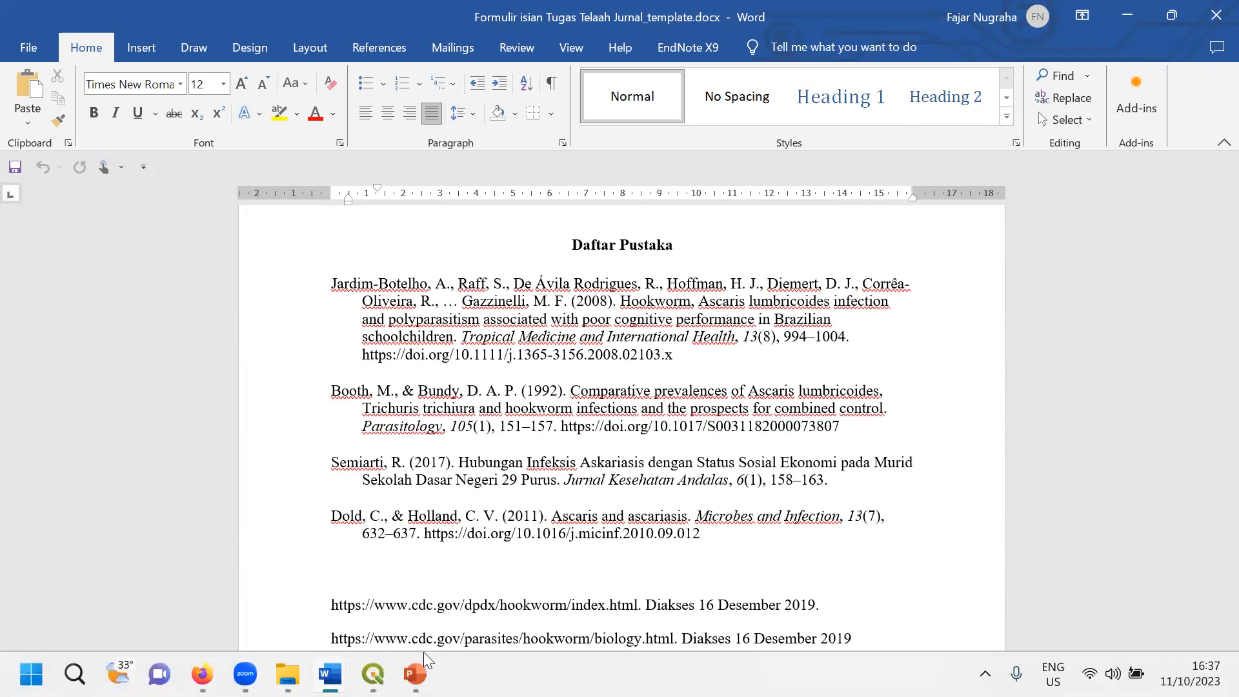
# - Open Hookworm Ascaris.pdf from the 7_Visualisasi Data_Telaah Jurnal folder in File Explorer
pyautogui.click(288, 673)
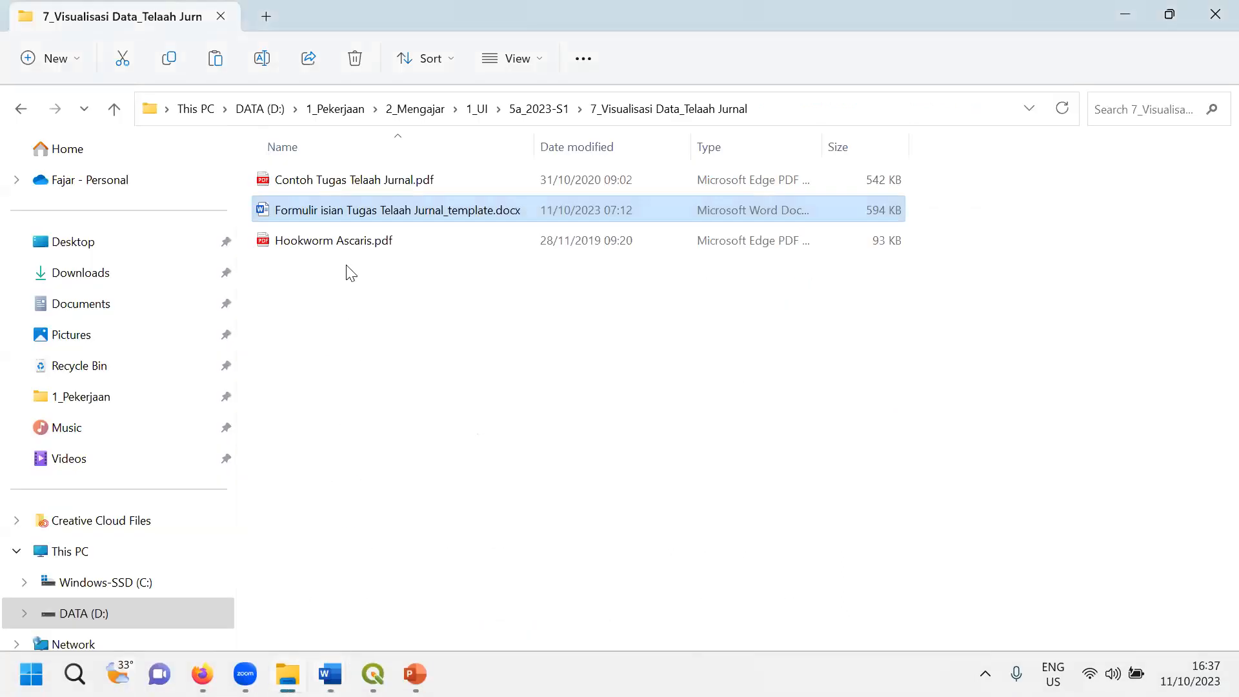
pyautogui.click(344, 243)
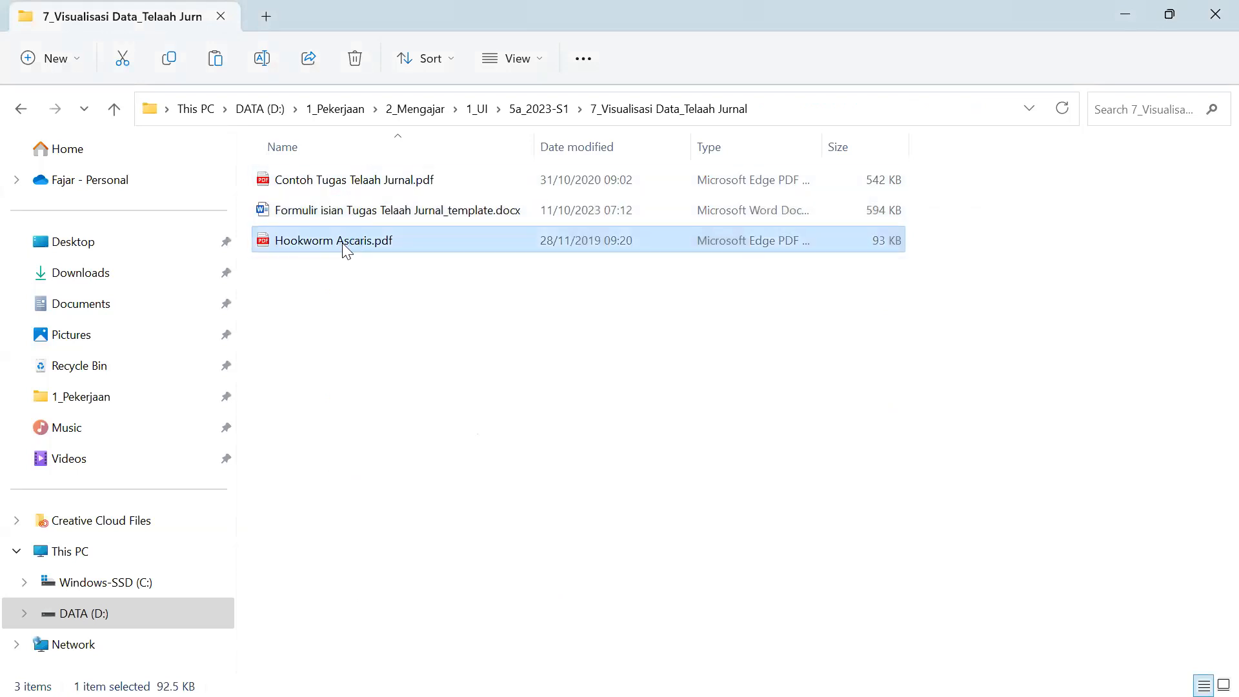
pyautogui.doubleClick(347, 246)
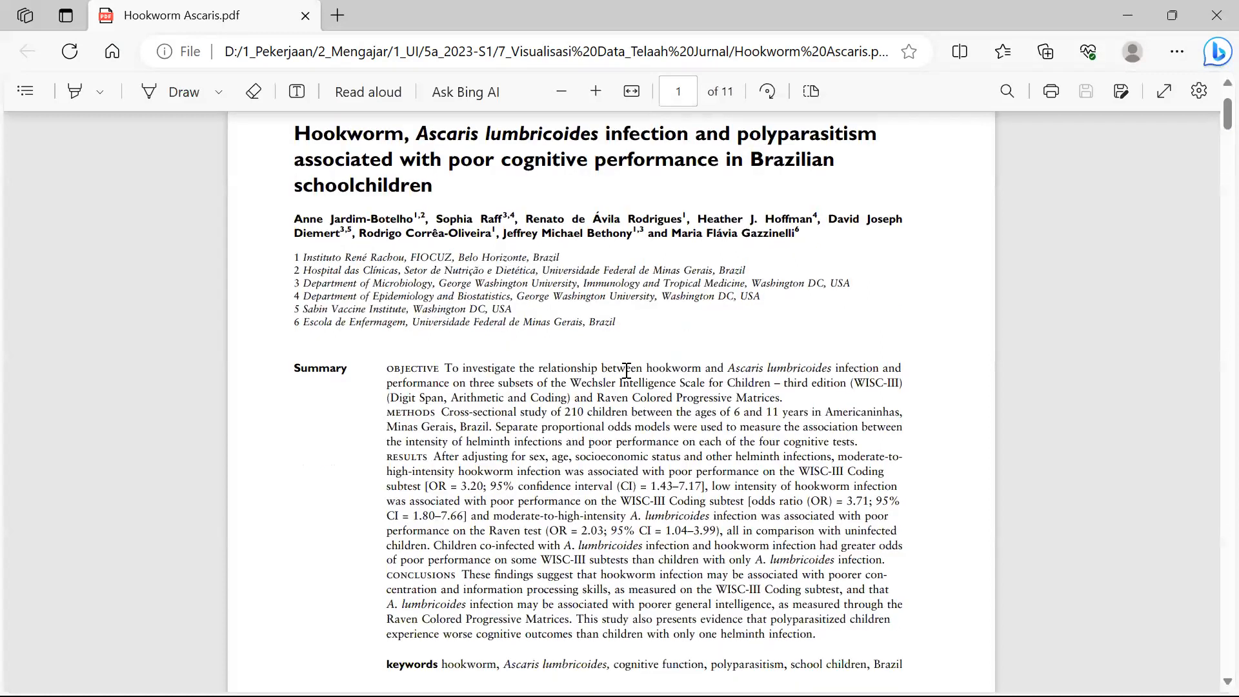
# - Scroll through the Hookworm Ascaris article's title, Summary, Introduction and Methods sections
pyautogui.scroll(-2, 627, 371)
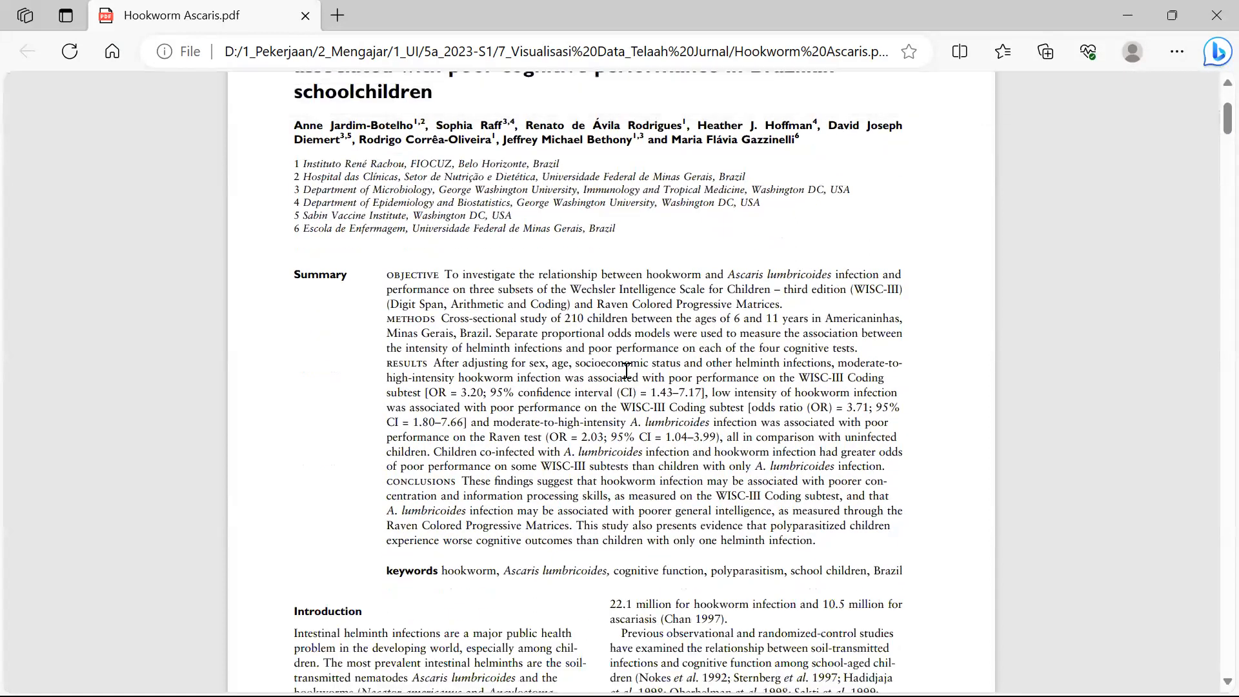
pyautogui.scroll(2, 627, 371)
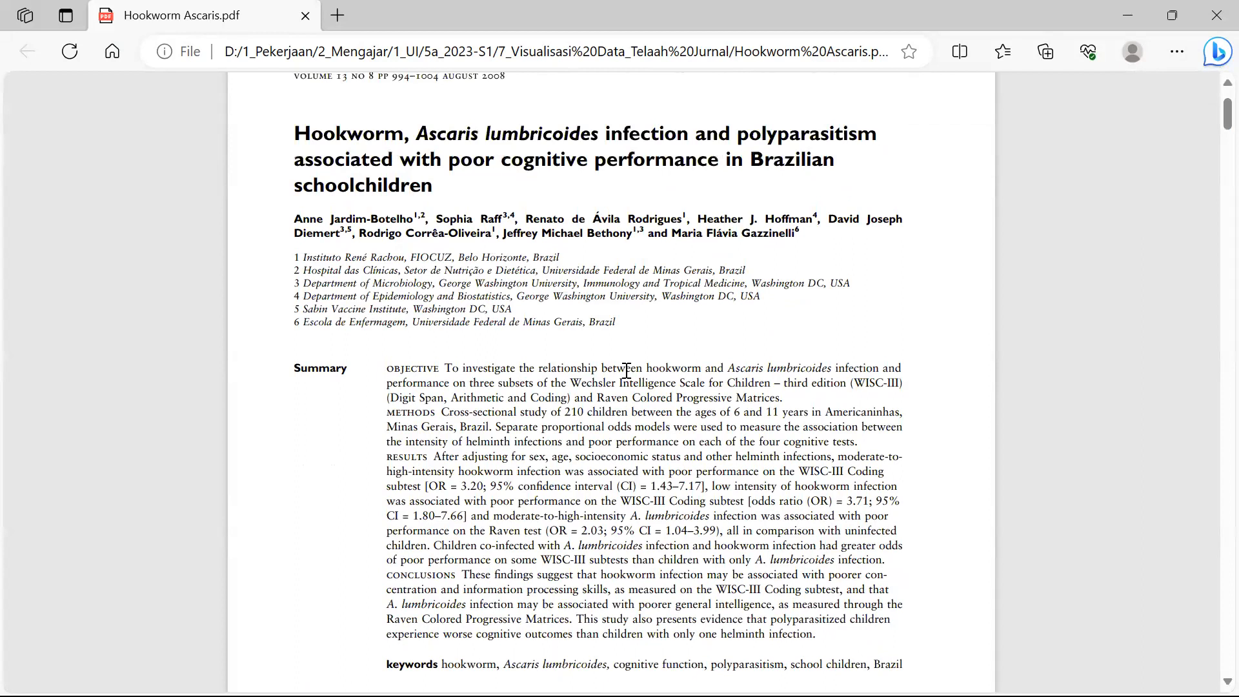
pyautogui.scroll(-6, 622, 375)
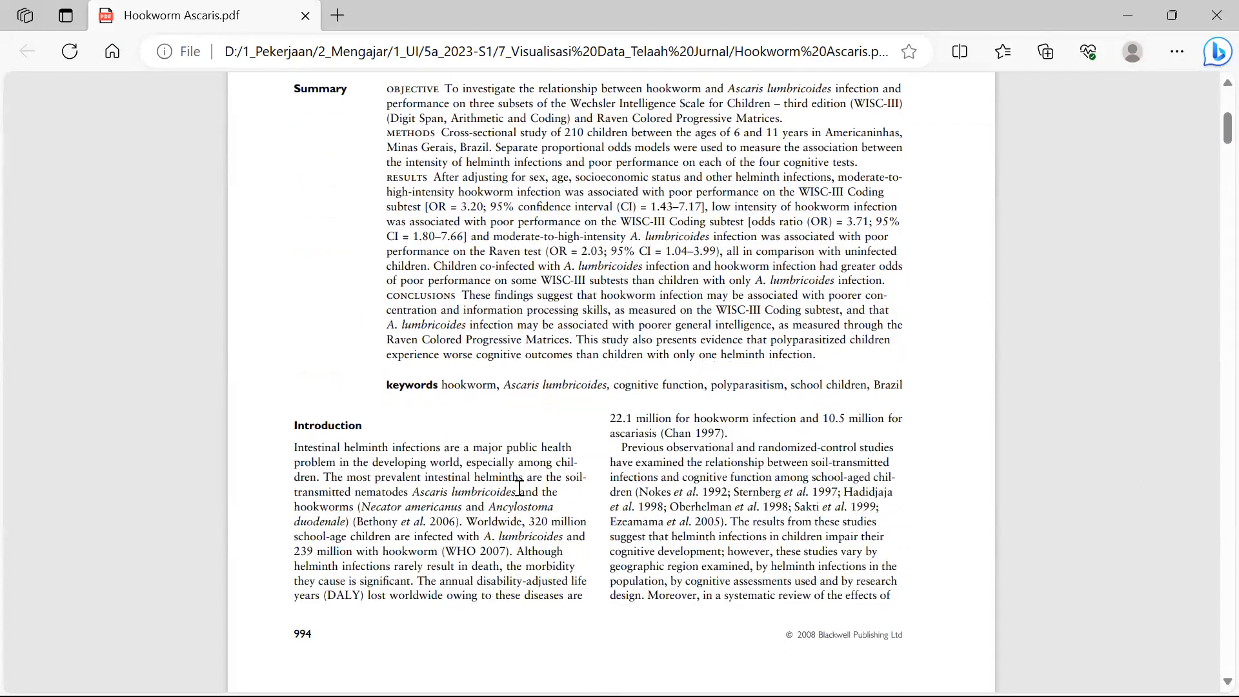
pyautogui.scroll(-2, 524, 506)
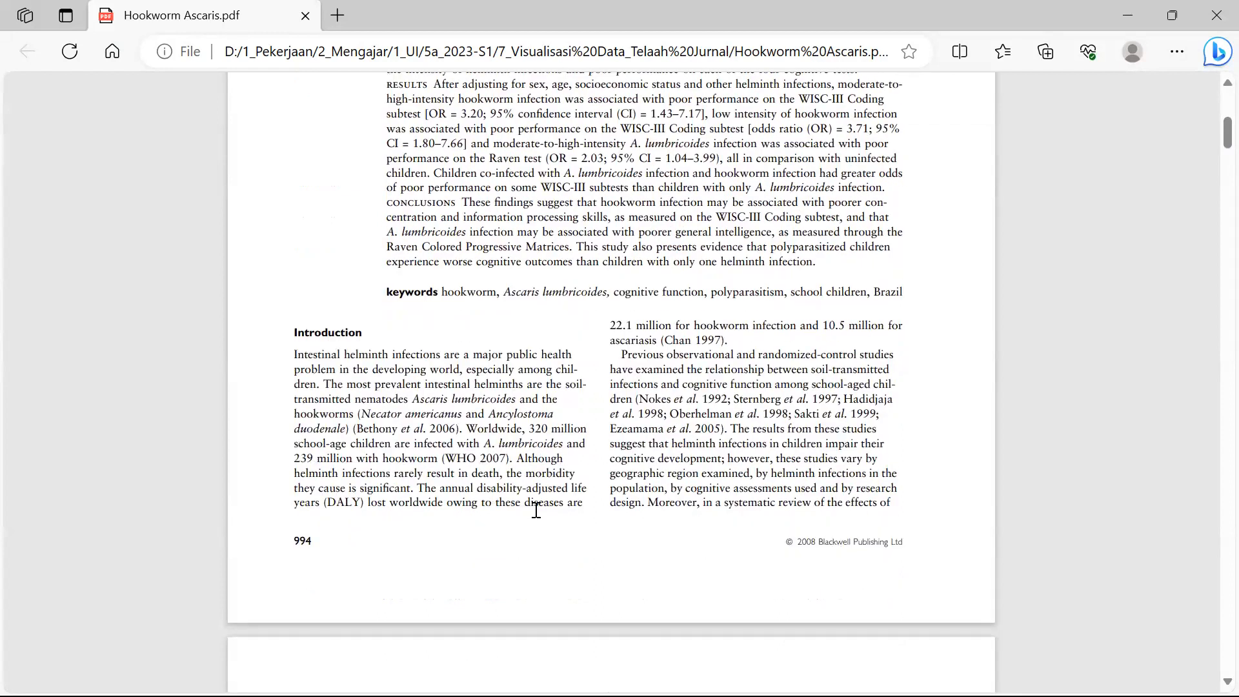
pyautogui.scroll(-4, 536, 510)
pyautogui.scroll(-4, 540, 515)
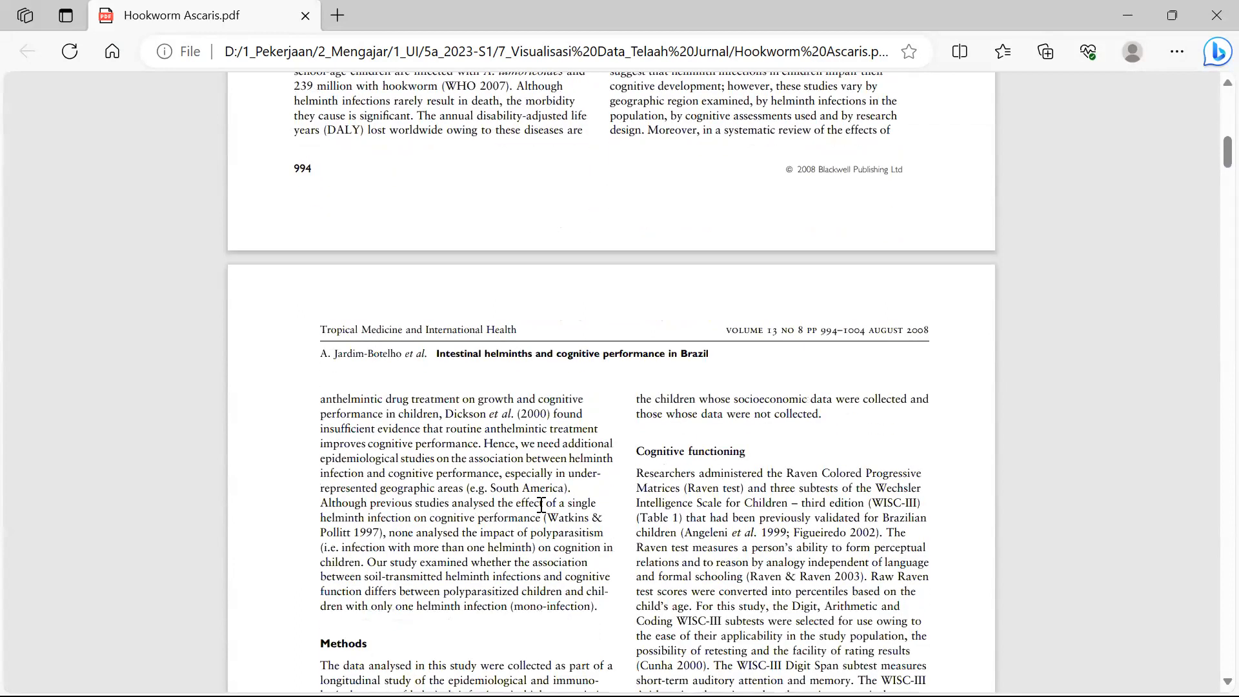
pyautogui.scroll(2, 543, 502)
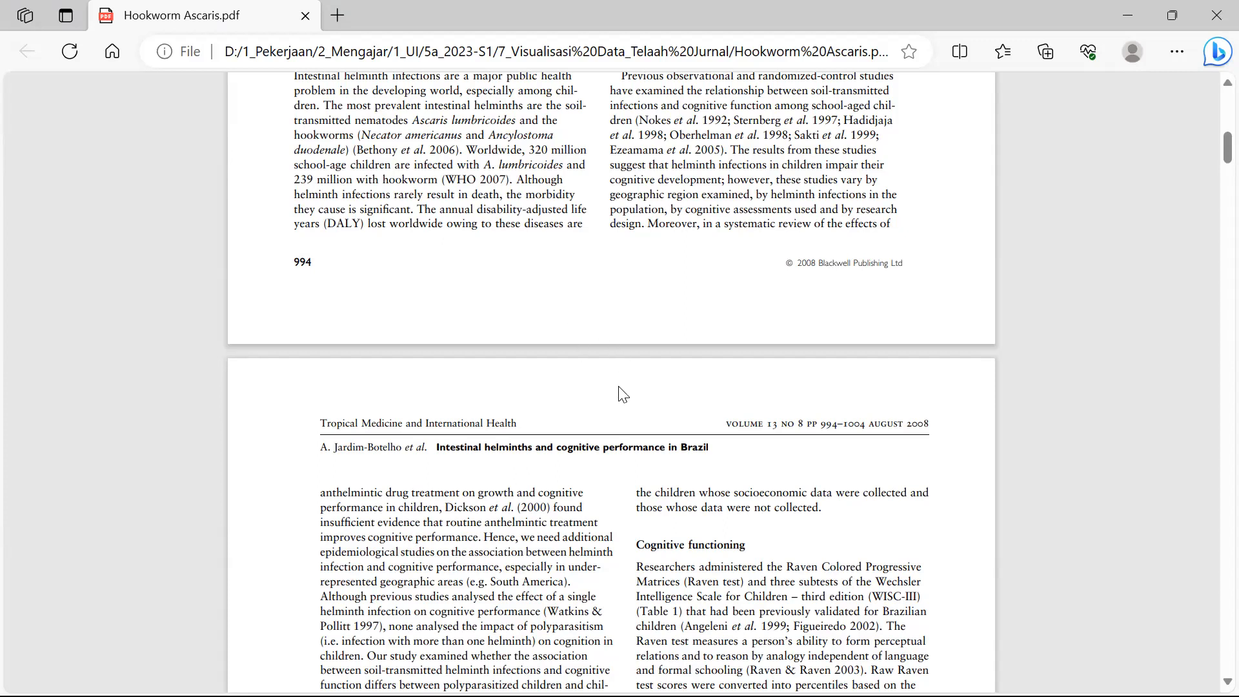
pyautogui.scroll(-2, 618, 381)
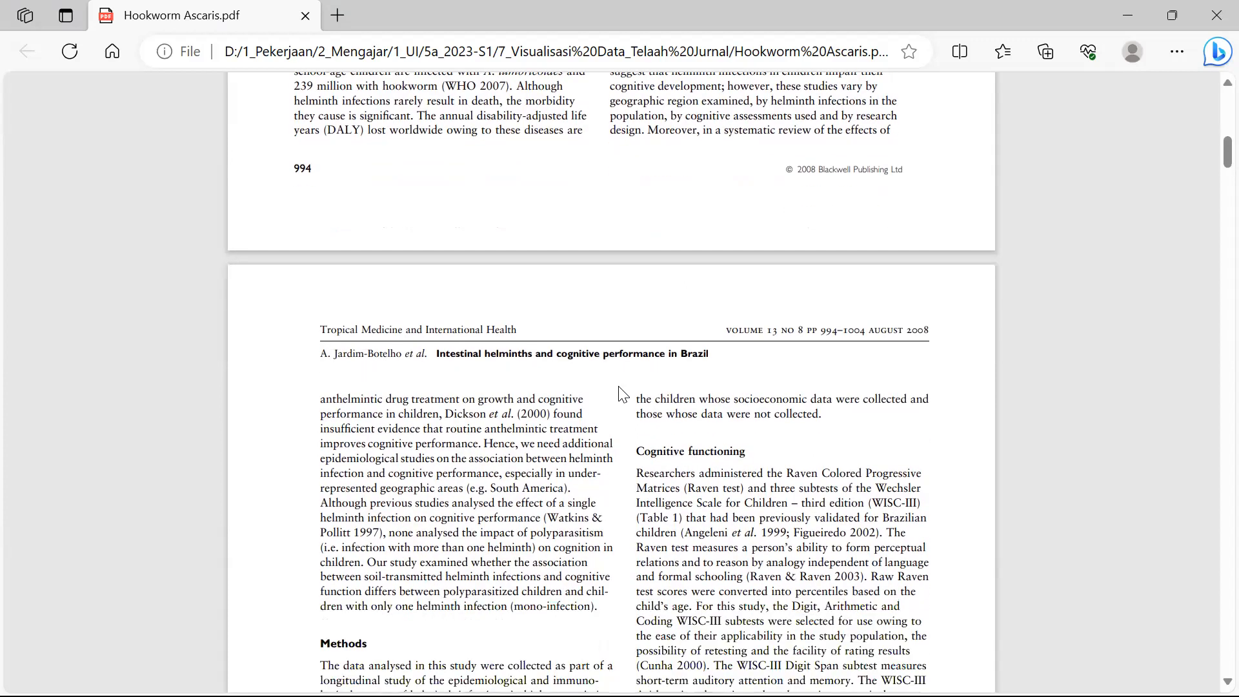
pyautogui.scroll(-5, 623, 394)
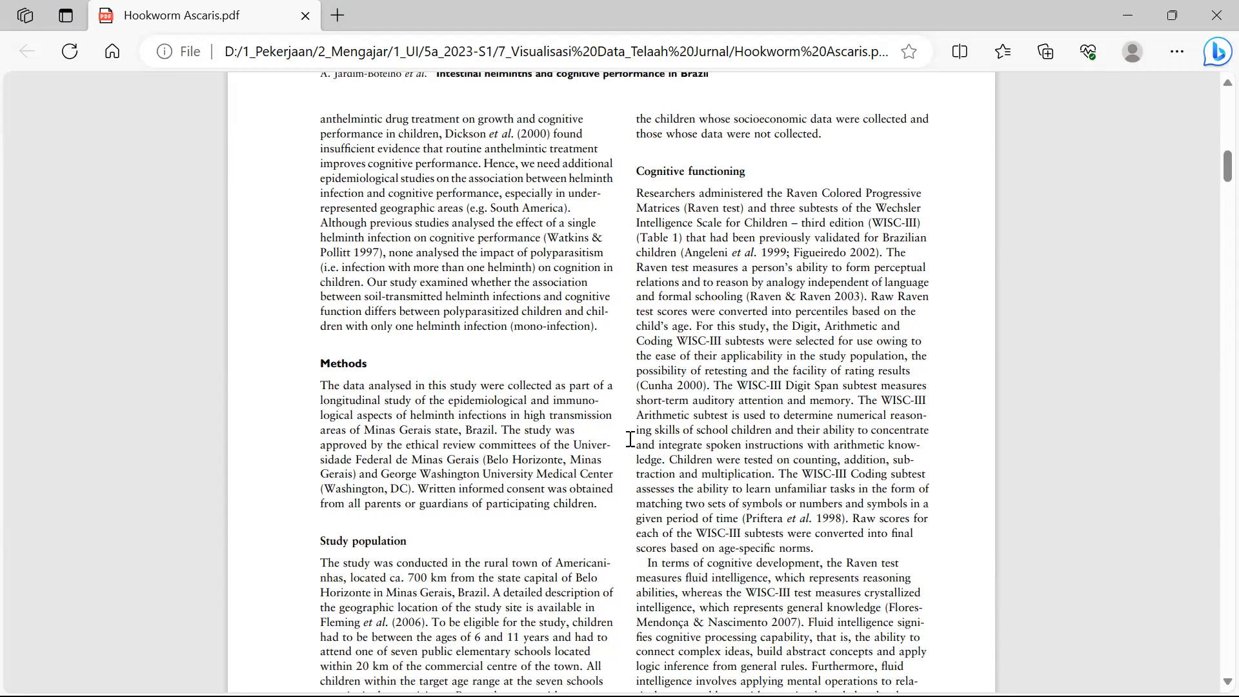
pyautogui.scroll(15, 635, 439)
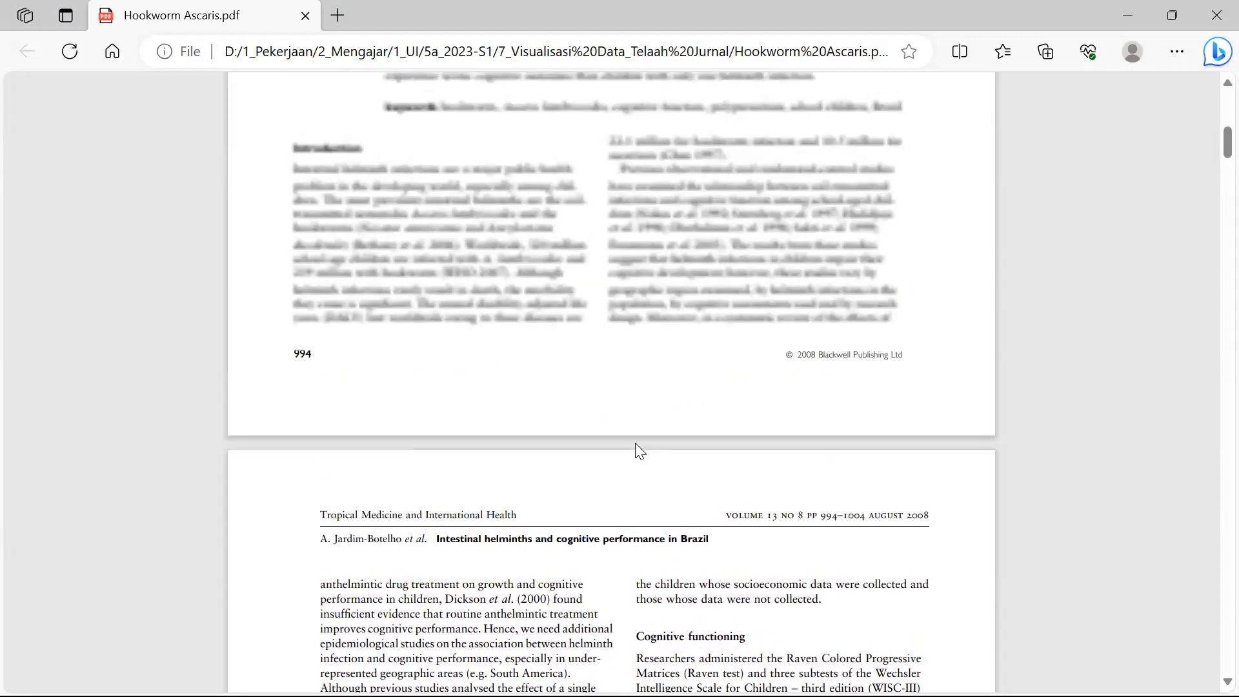
pyautogui.scroll(-5, 640, 448)
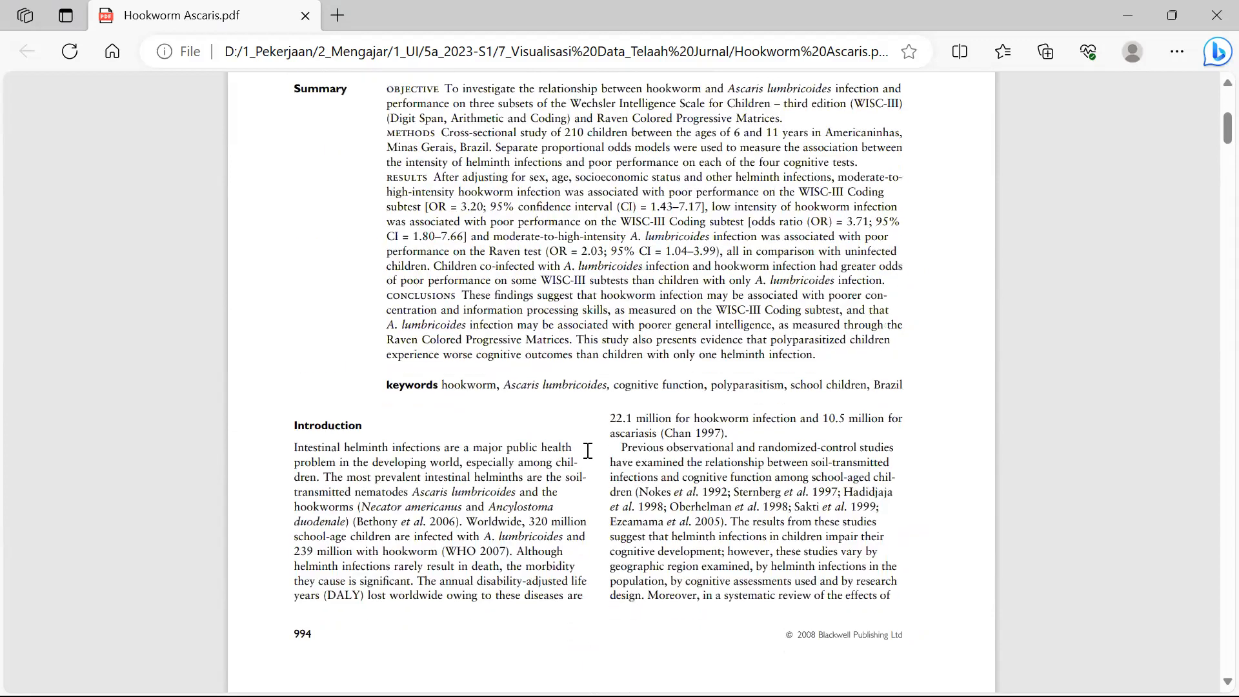
pyautogui.scroll(-2, 468, 542)
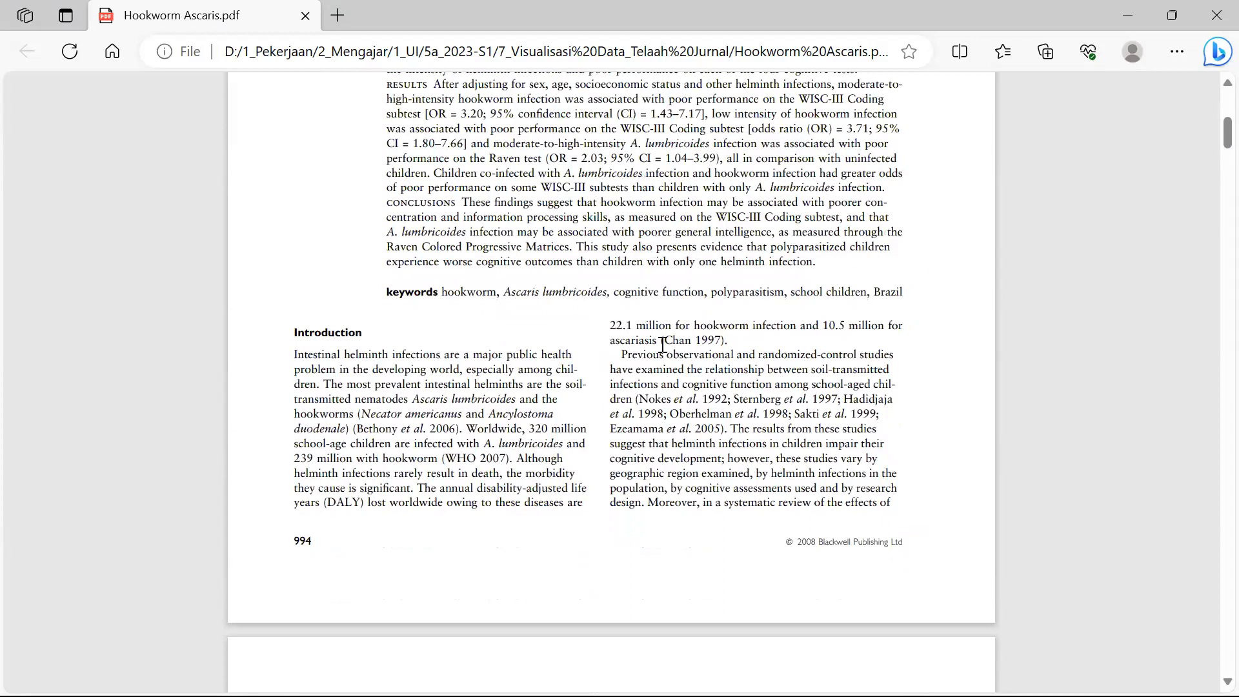
# - Switch back to the course files folder in File Explorer
pyautogui.moveTo(620, 137)
pyautogui.moveTo(469, 695)
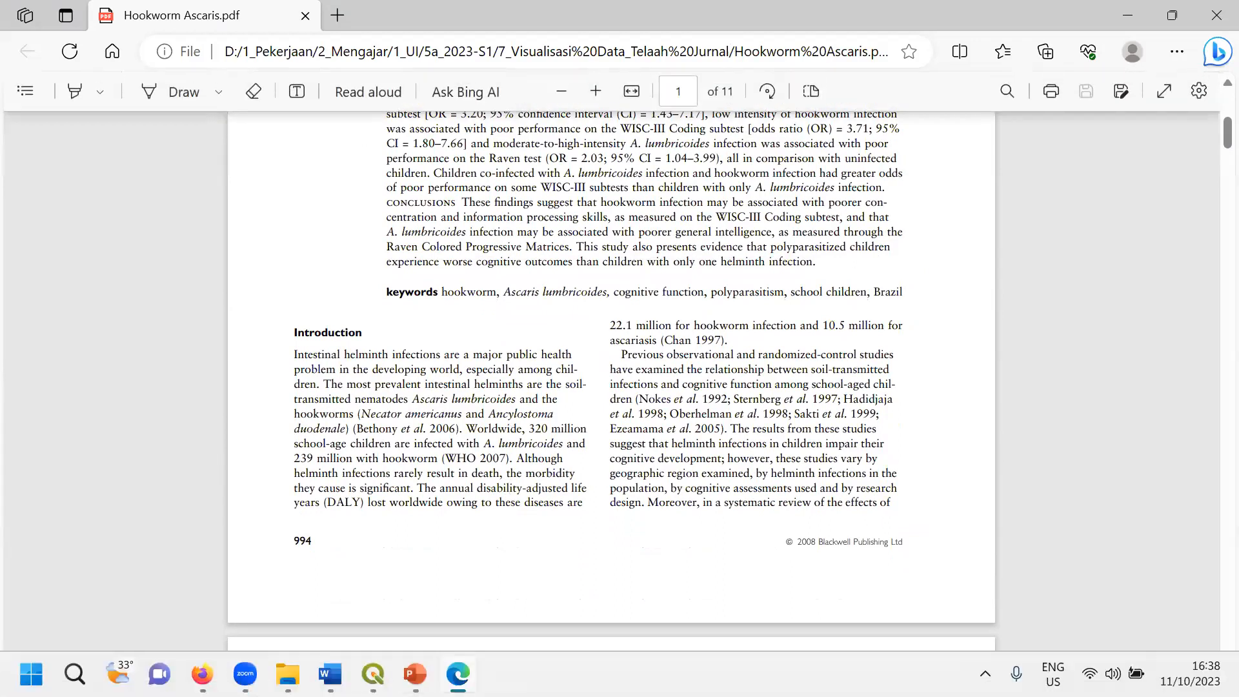
pyautogui.click(288, 673)
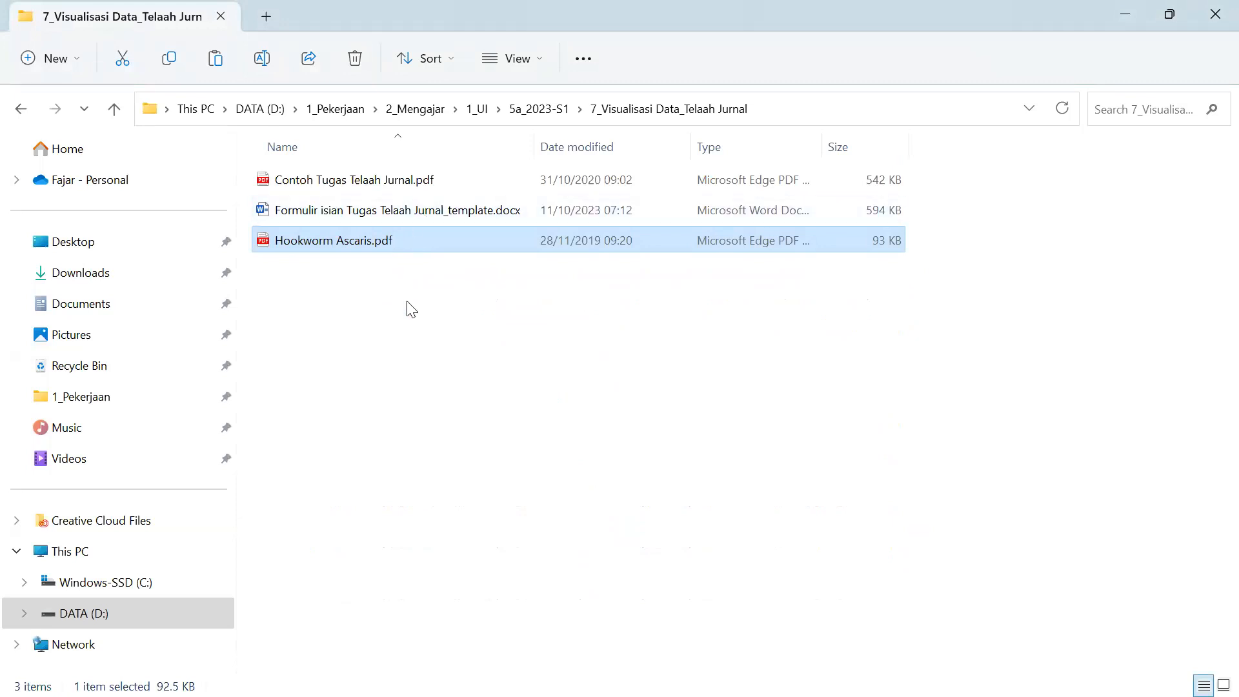
# - Clear the Hookworm Ascaris.pdf selection in the folder and show the open Word documents
pyautogui.click(409, 331)
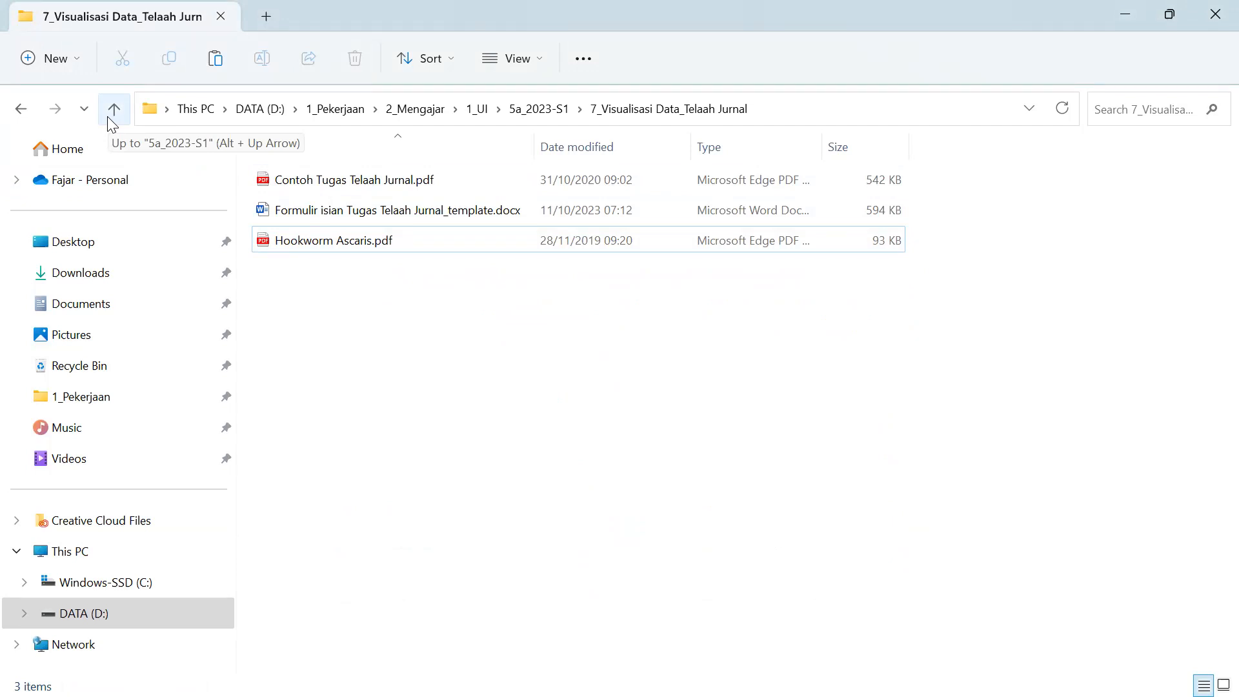
pyautogui.click(332, 670)
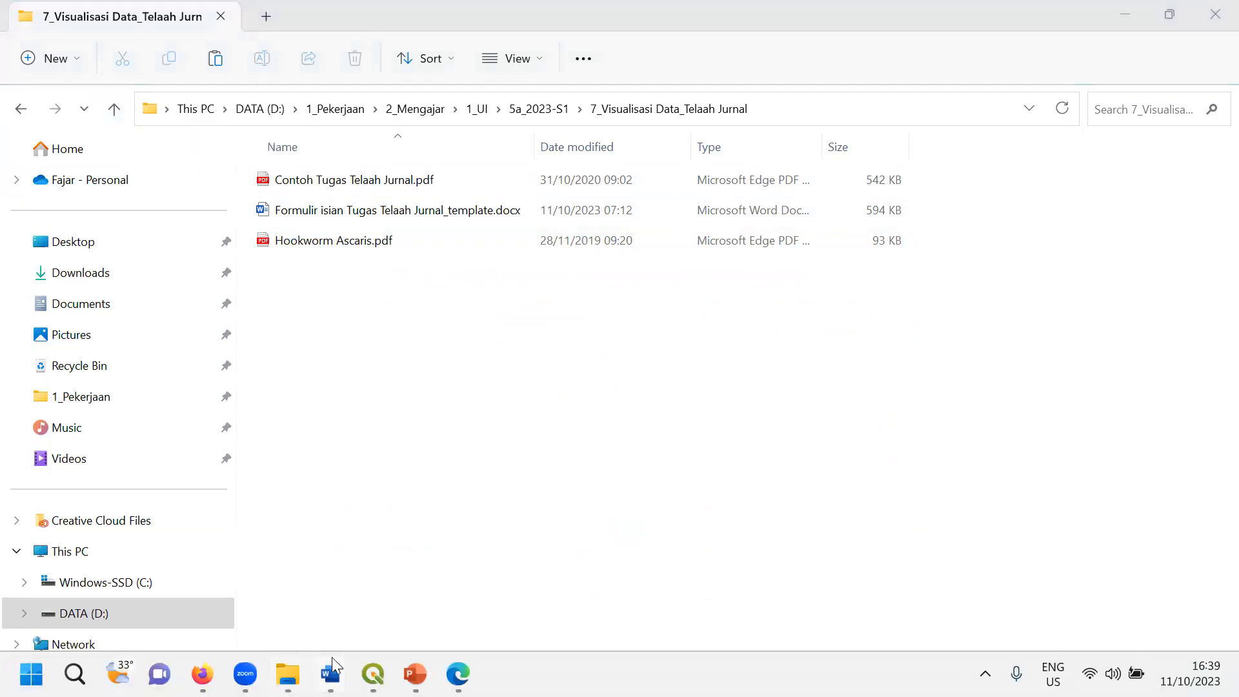
# - Switch to the Jadwal Perkuliahan document and scroll through its session rows
pyautogui.click(300, 590)
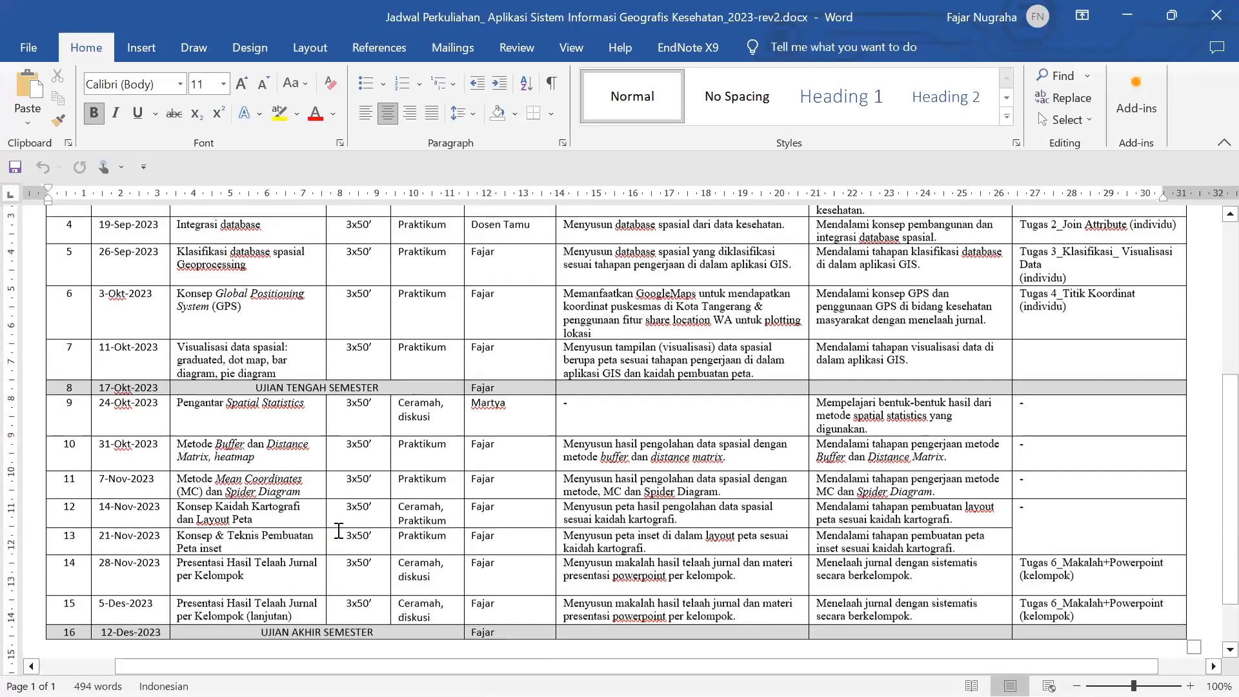
pyautogui.scroll(-1, 338, 531)
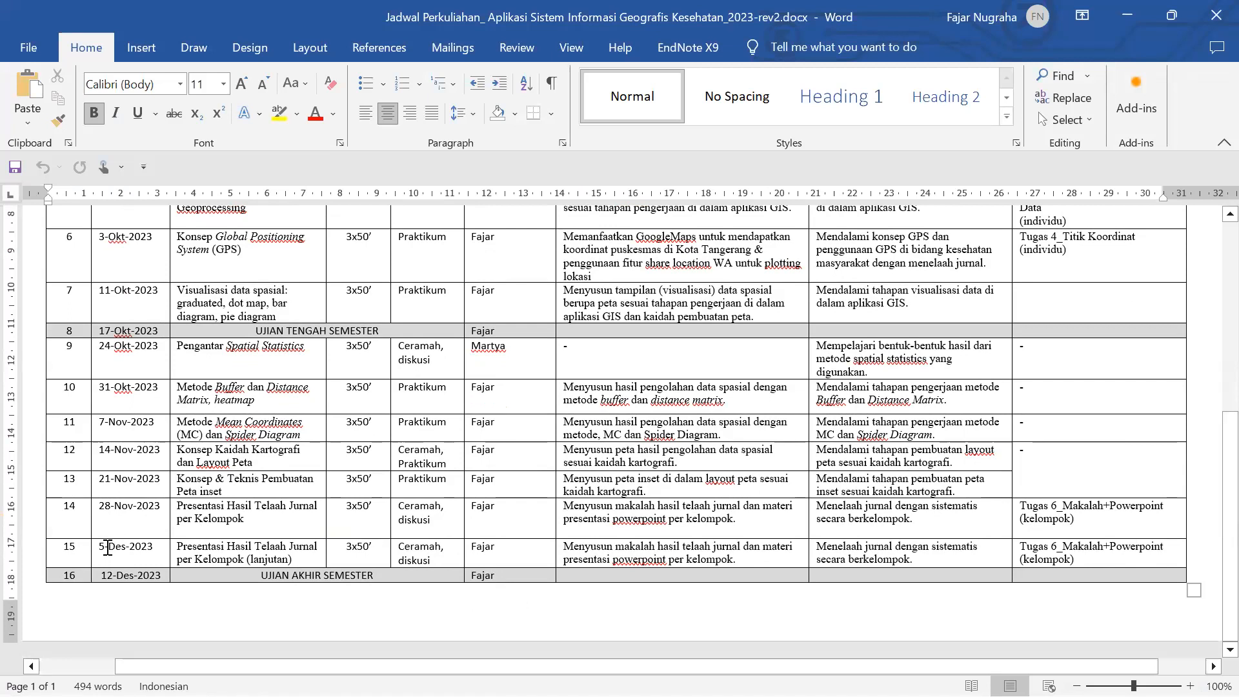
pyautogui.moveTo(288, 674)
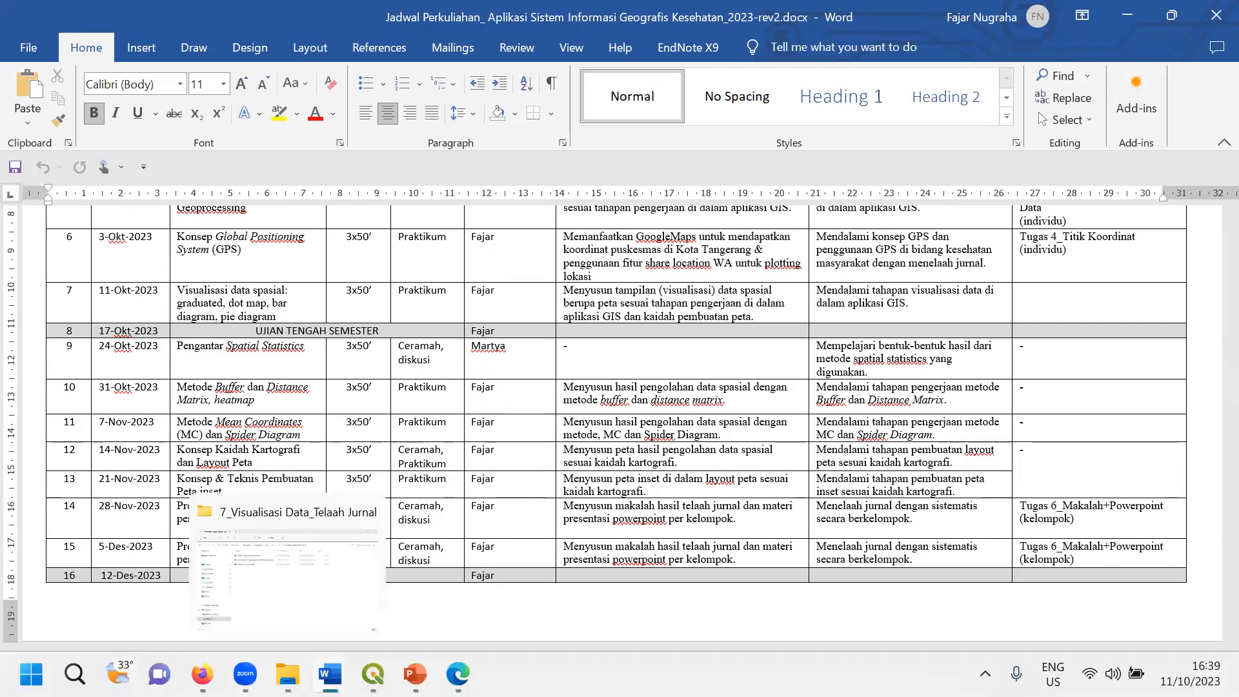
pyautogui.moveTo(330, 674)
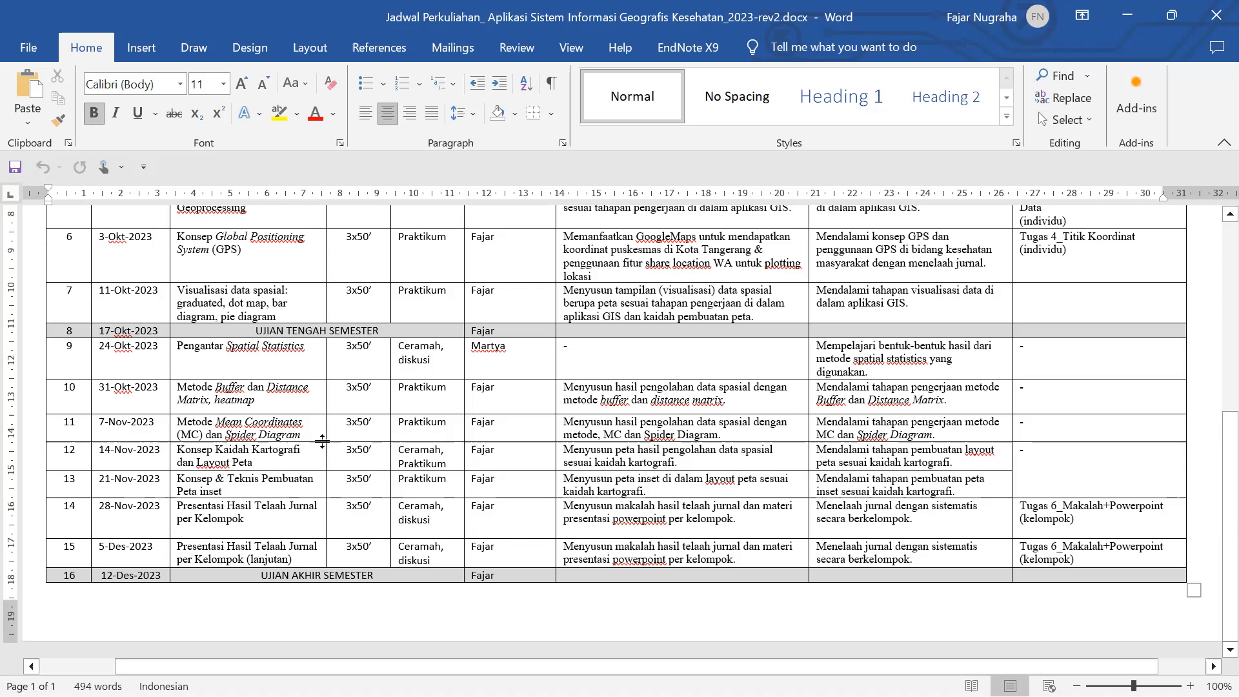
pyautogui.scroll(1, 243, 493)
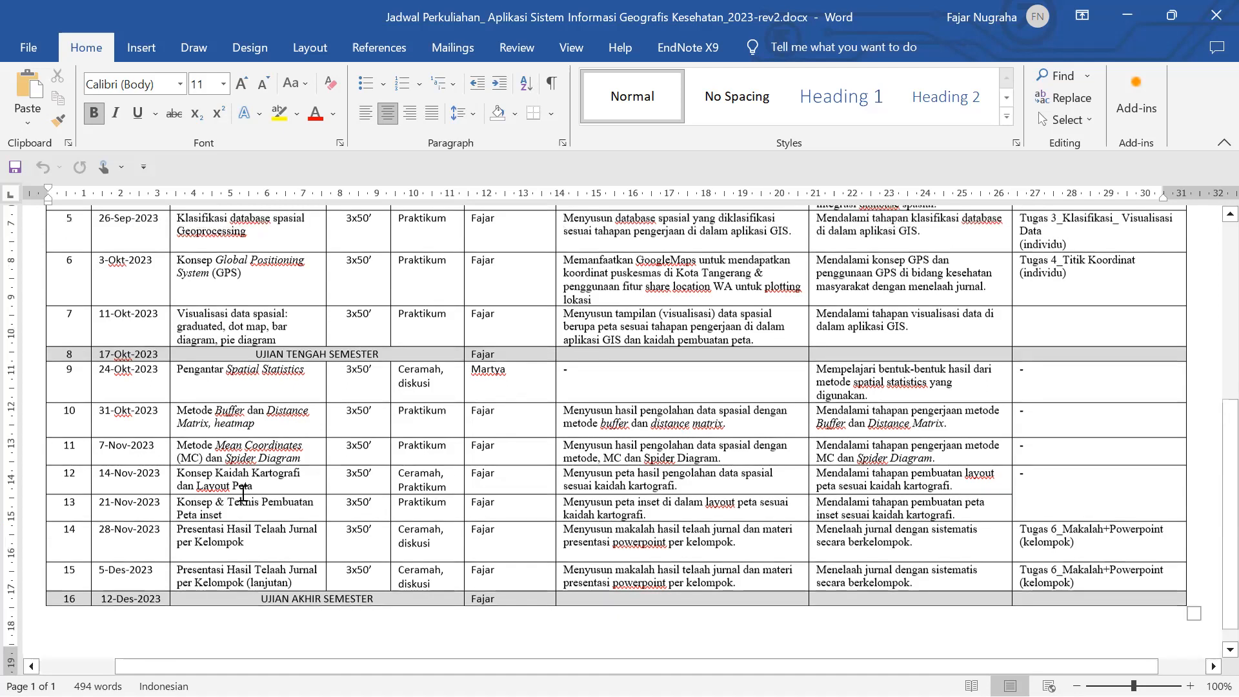
pyautogui.scroll(5, 242, 494)
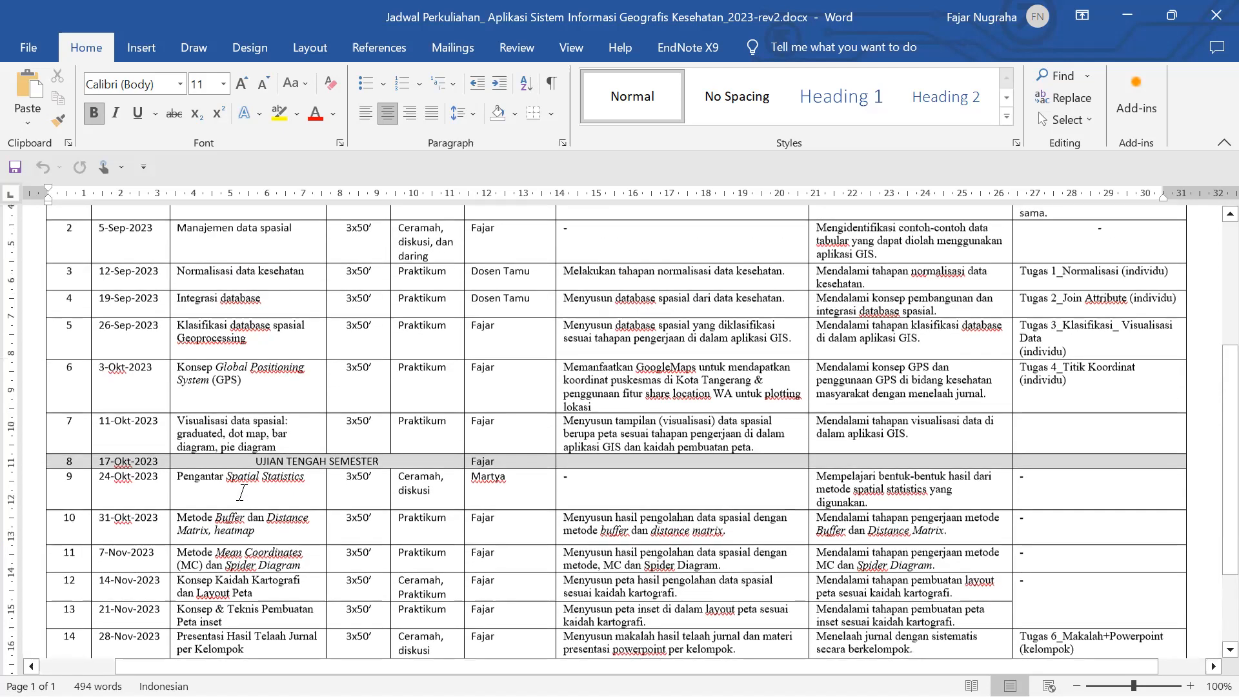
pyautogui.scroll(9, 242, 494)
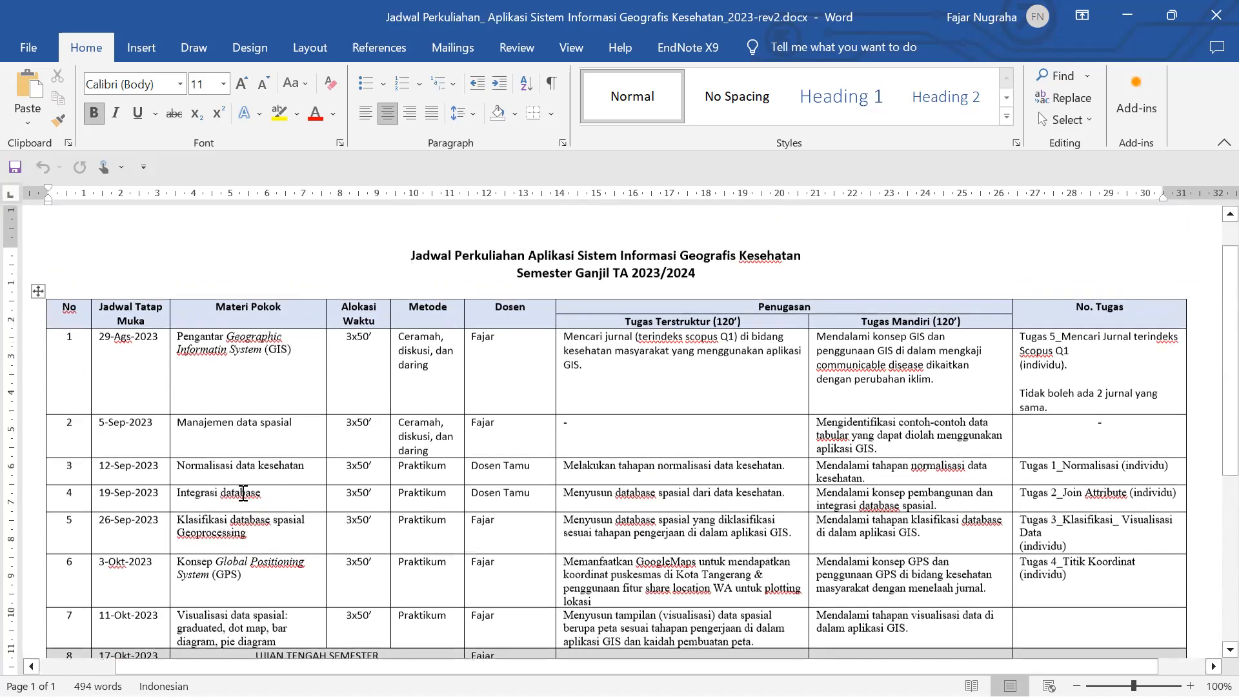
pyautogui.moveTo(458, 673)
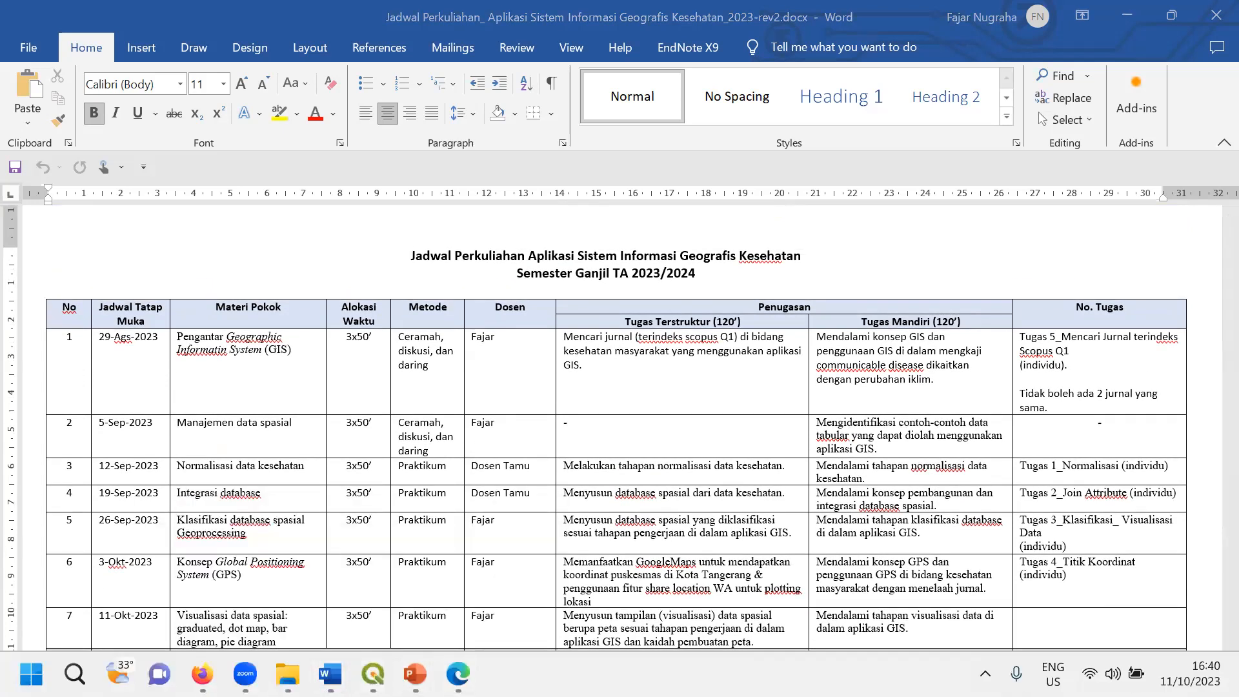
pyautogui.moveTo(373, 673)
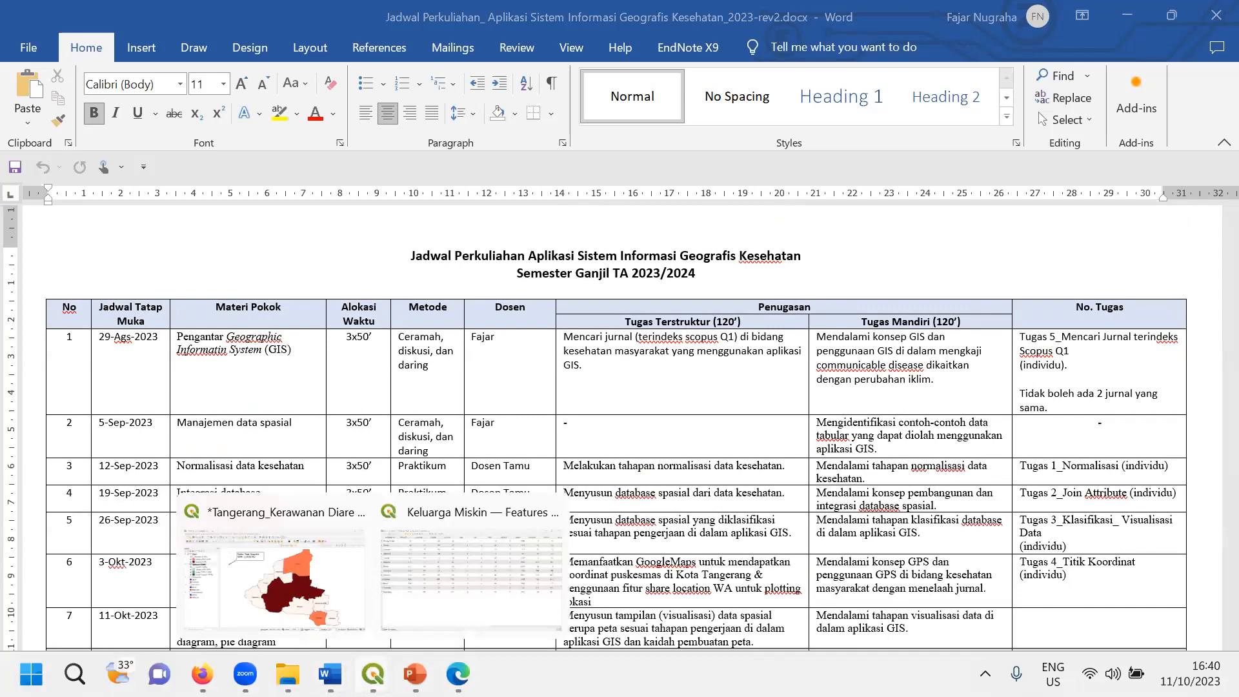
pyautogui.moveTo(245, 673)
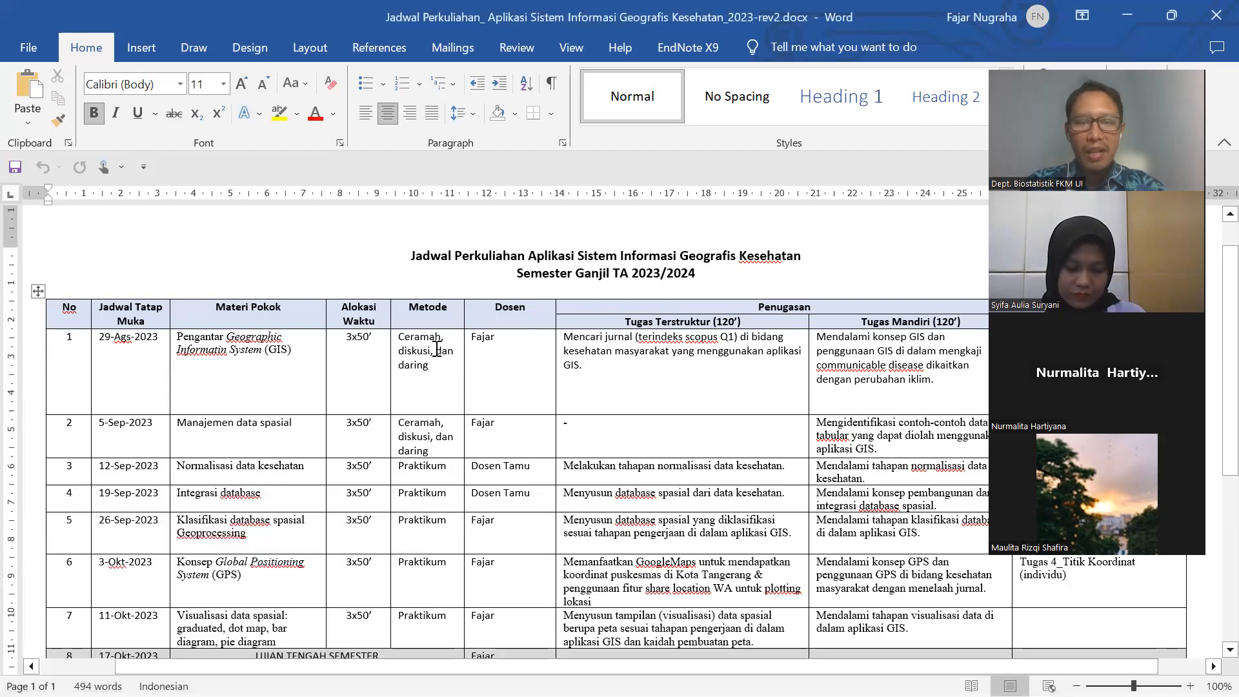
pyautogui.scroll(-3, 437, 349)
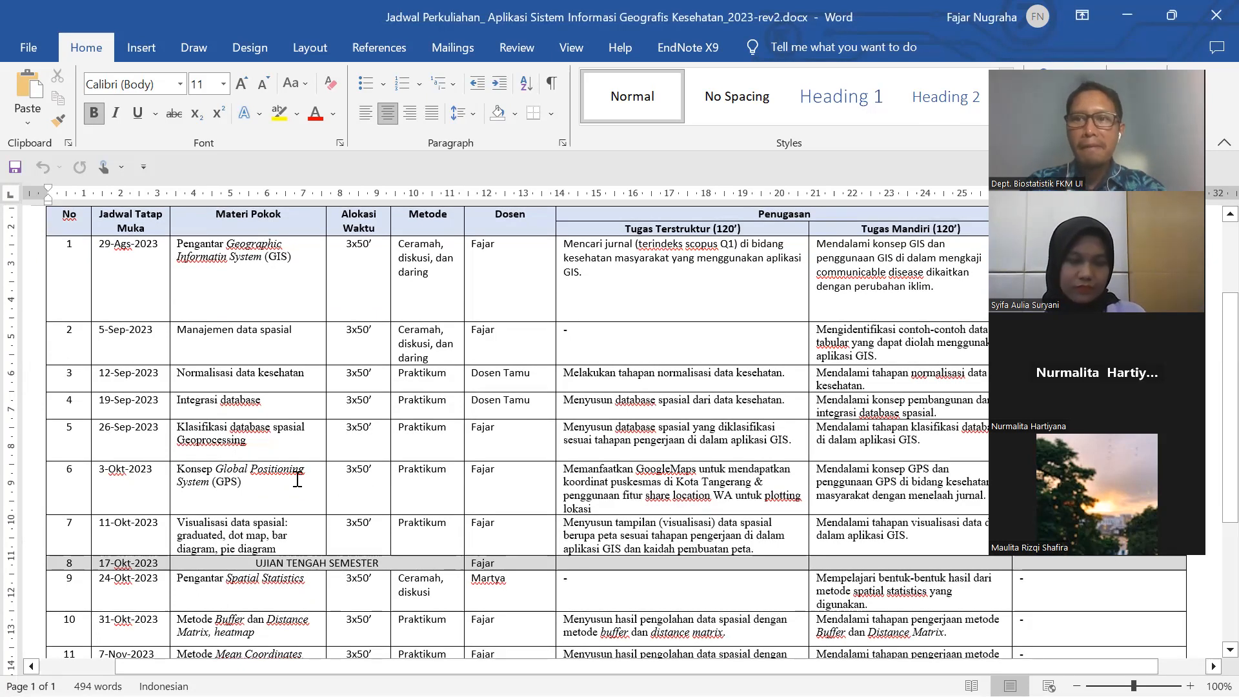
pyautogui.moveTo(340, 695)
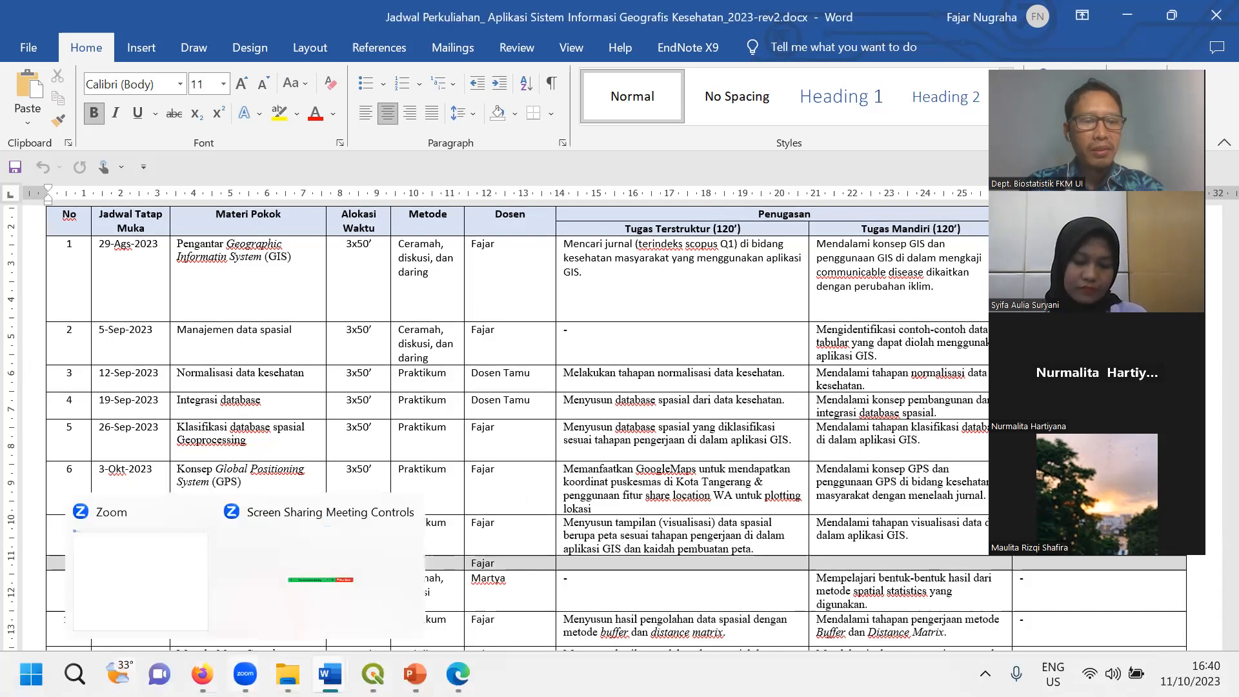
pyautogui.moveTo(202, 674)
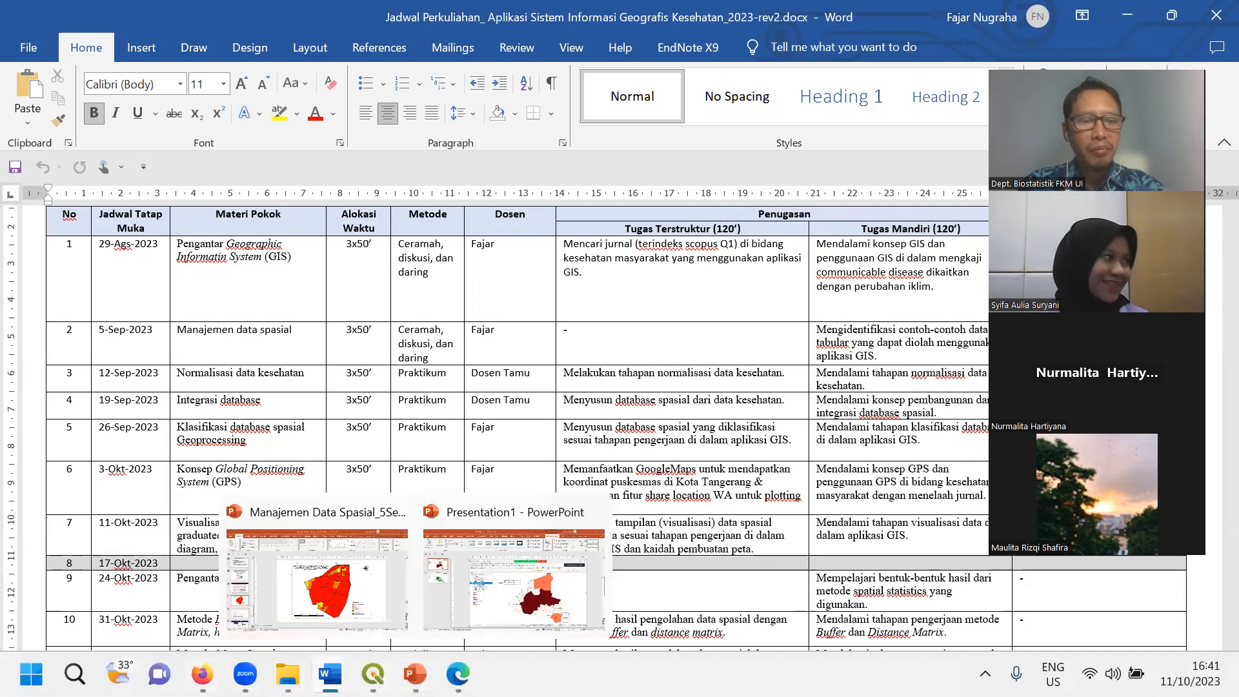
pyautogui.moveTo(288, 675)
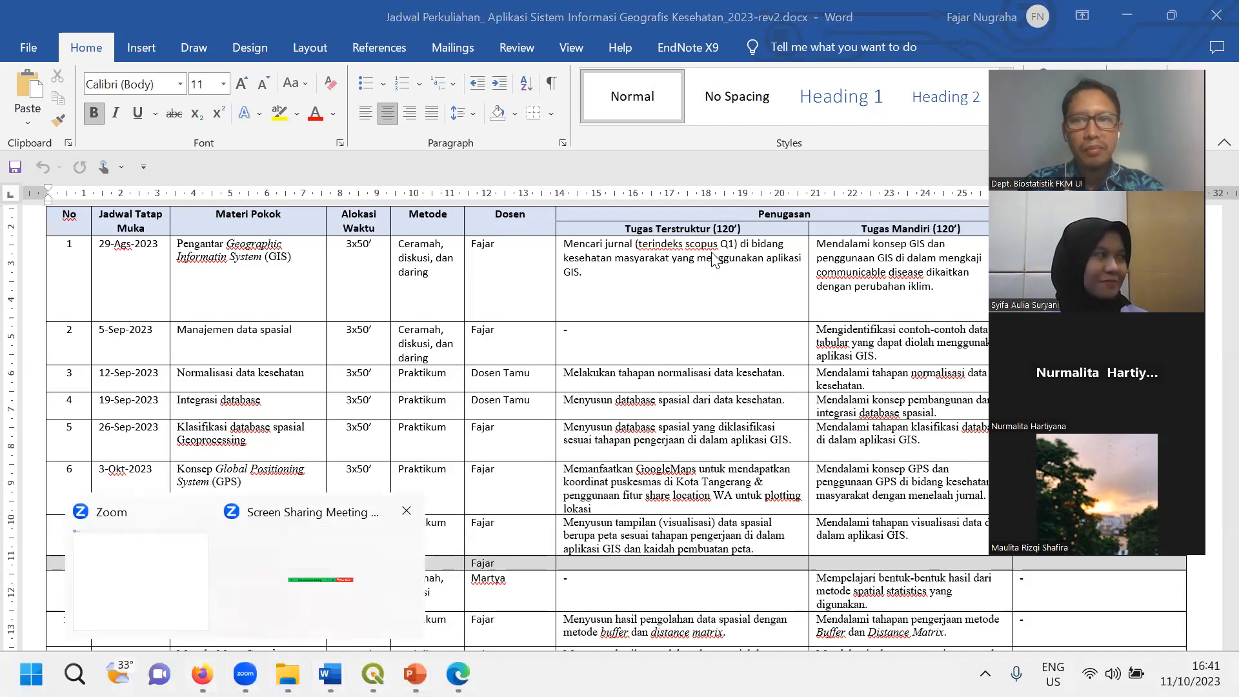
pyautogui.click(1000, 60)
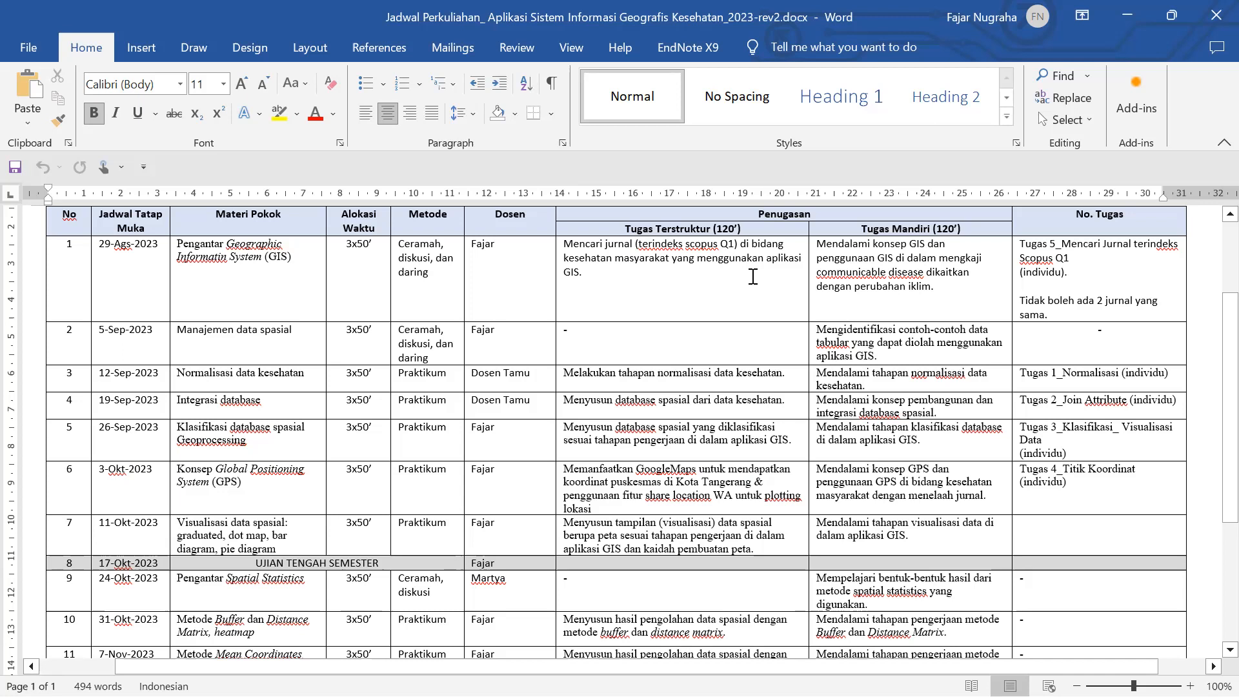
pyautogui.scroll(-3, 258, 521)
pyautogui.scroll(-3, 256, 522)
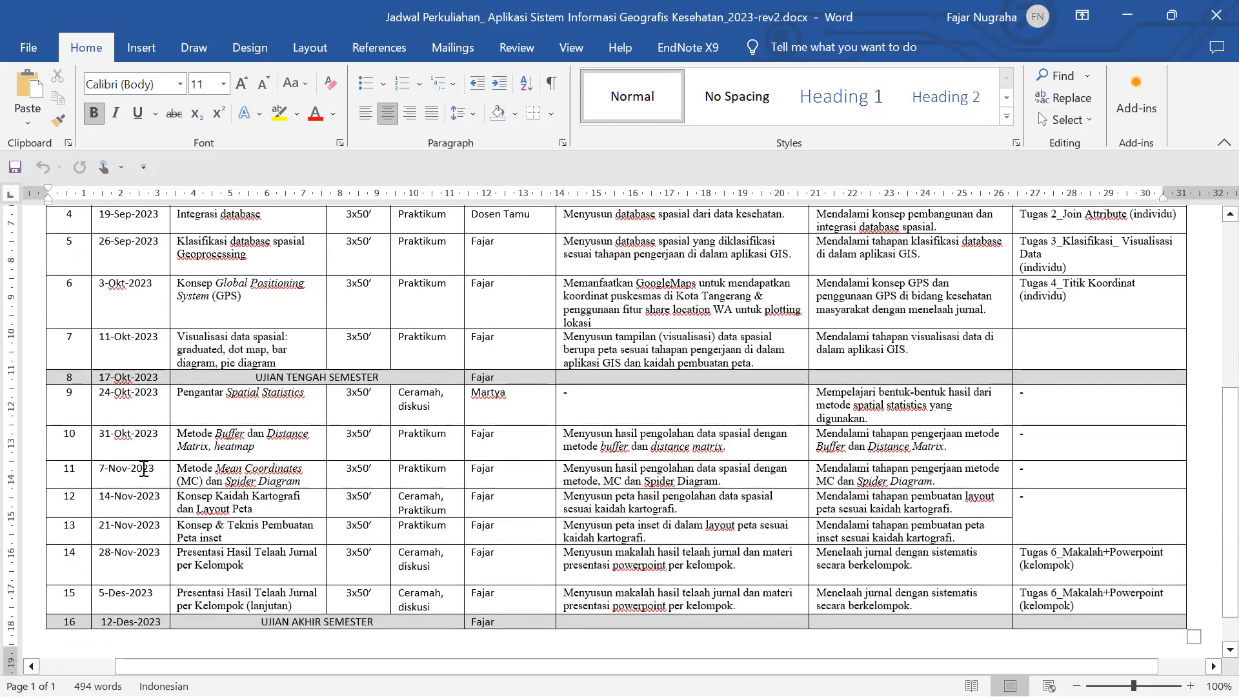
pyautogui.click(109, 469)
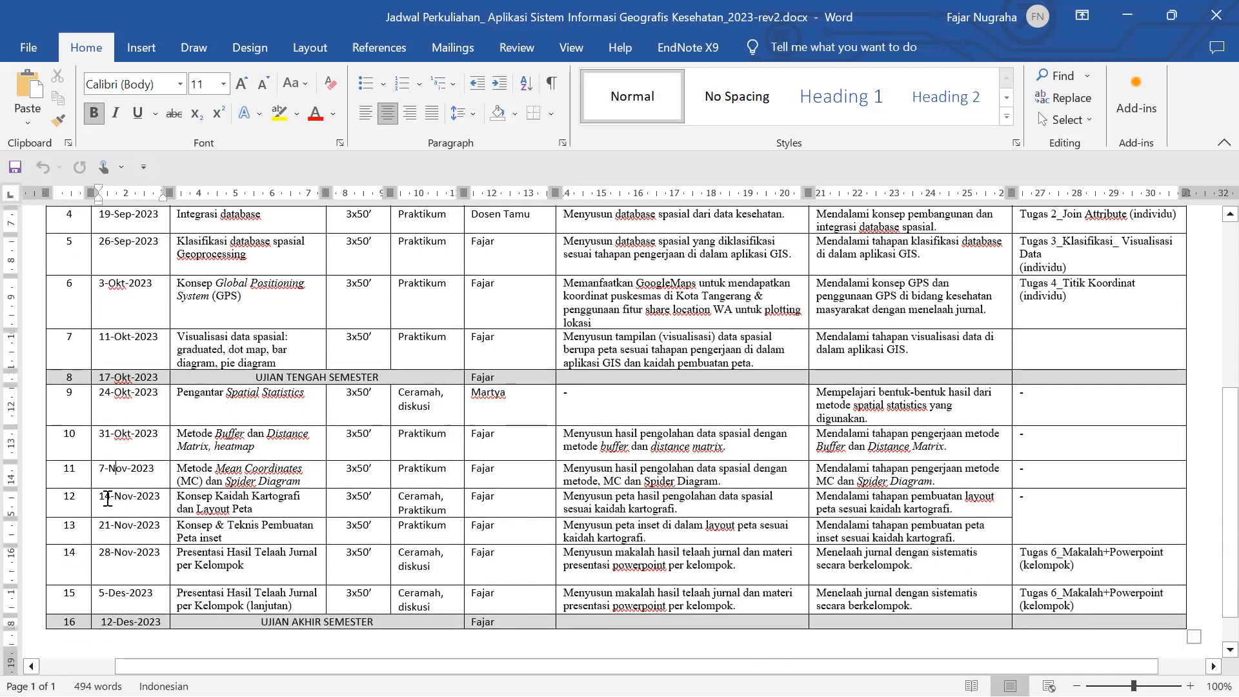
pyautogui.click(117, 593)
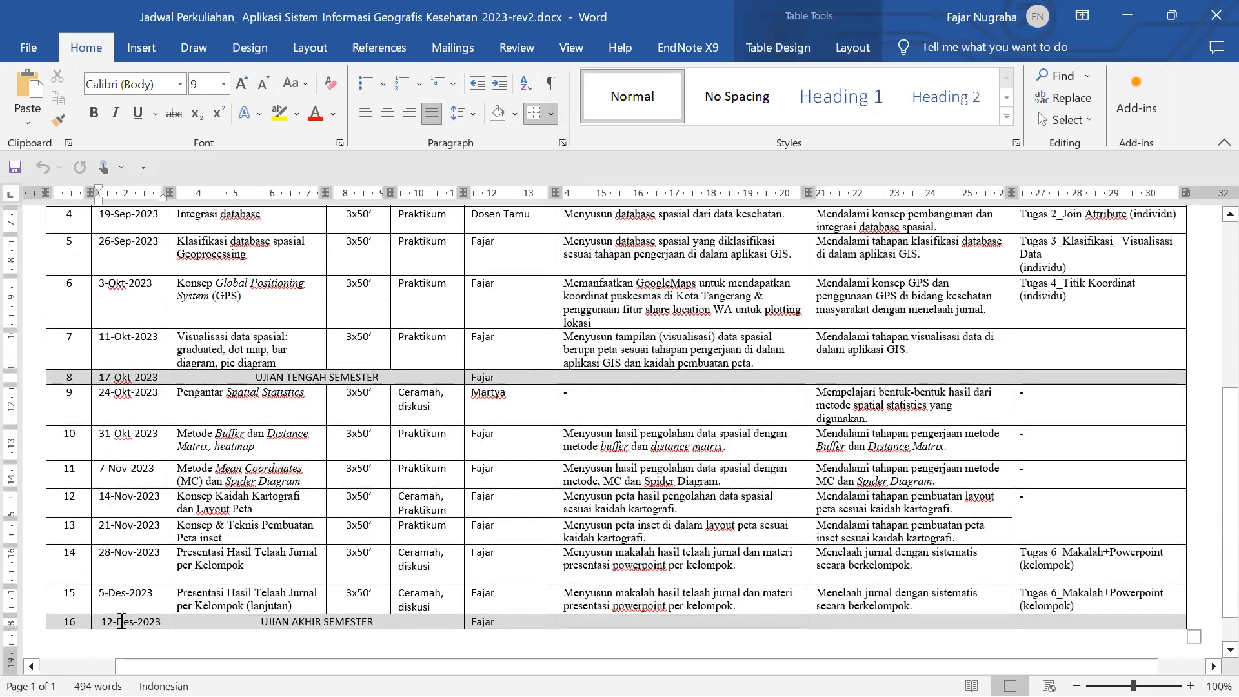
pyautogui.click(122, 621)
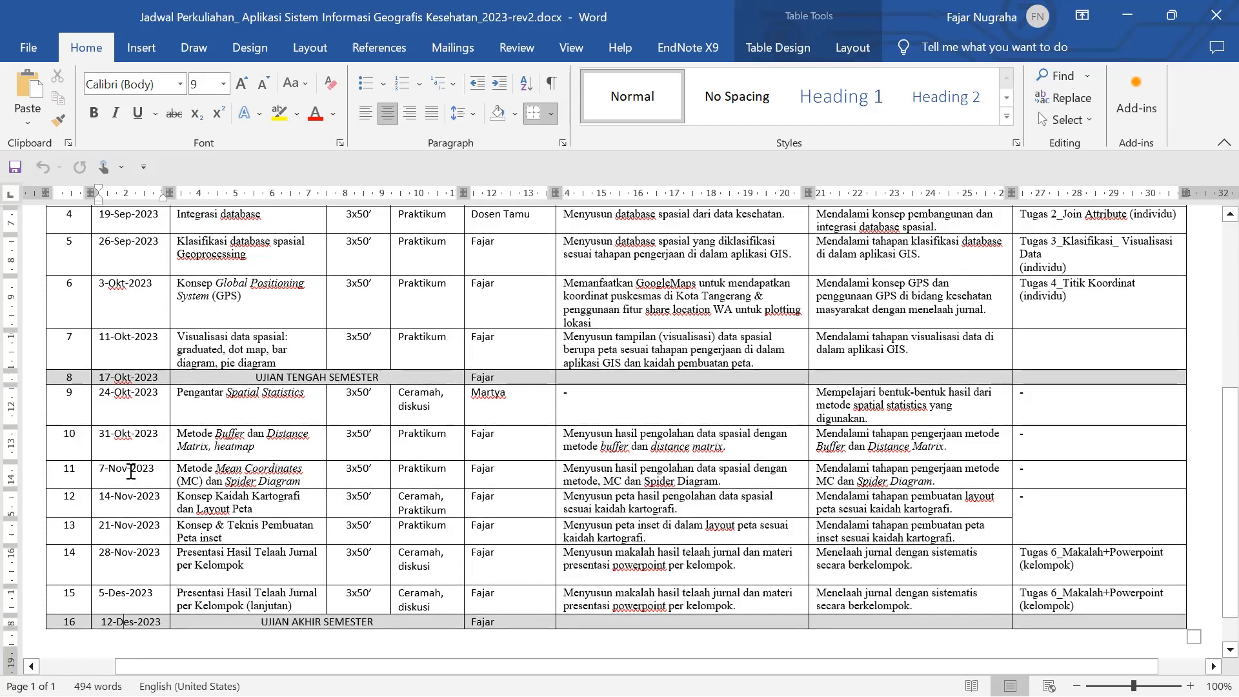
pyautogui.click(123, 471)
pyautogui.moveTo(68, 473); pyautogui.dragTo(146, 473)
pyautogui.moveTo(70, 497); pyautogui.dragTo(125, 497)
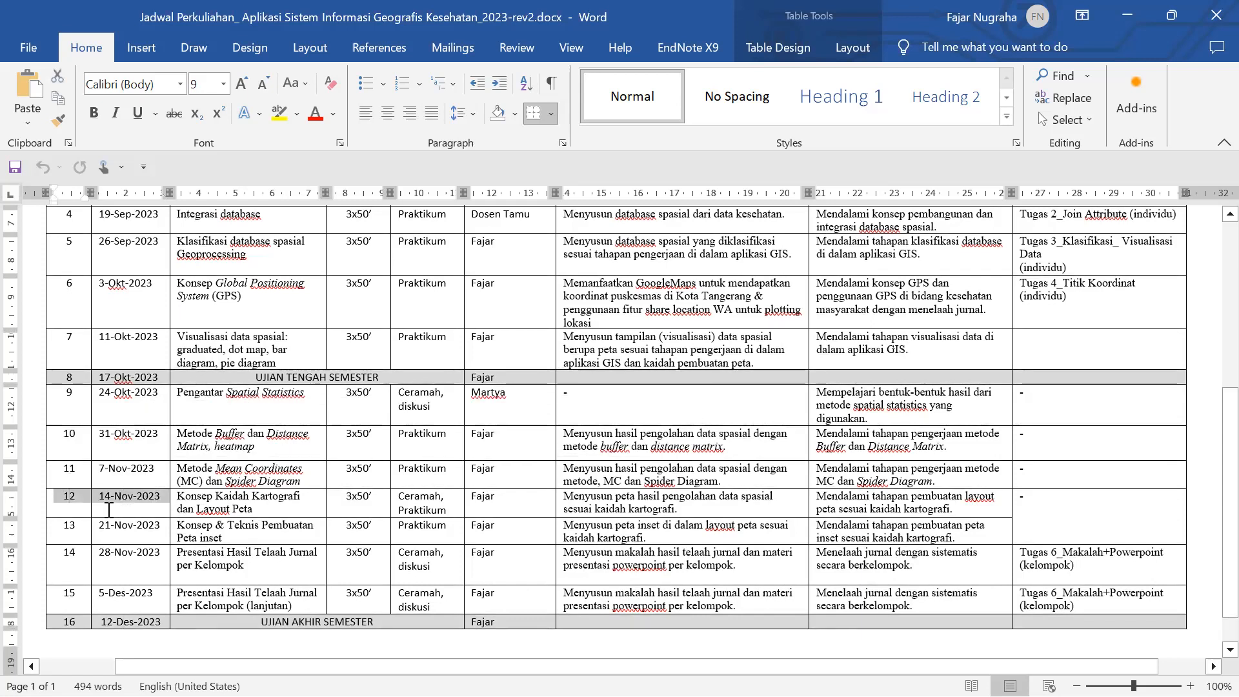
pyautogui.moveTo(70, 526); pyautogui.dragTo(122, 554)
pyautogui.moveTo(69, 597); pyautogui.dragTo(123, 622)
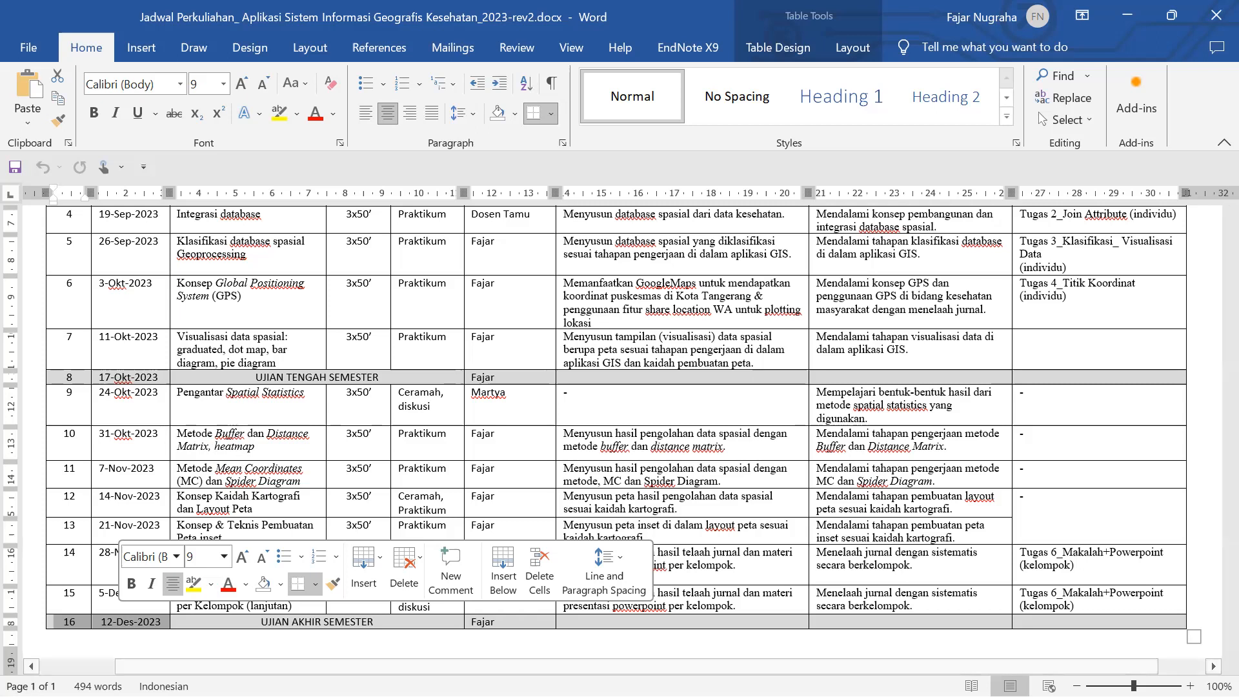
# - Go from session 7 to midterm row 8, then justify the row 8–10 date cells with Ctrl+J
pyautogui.click(82, 349)
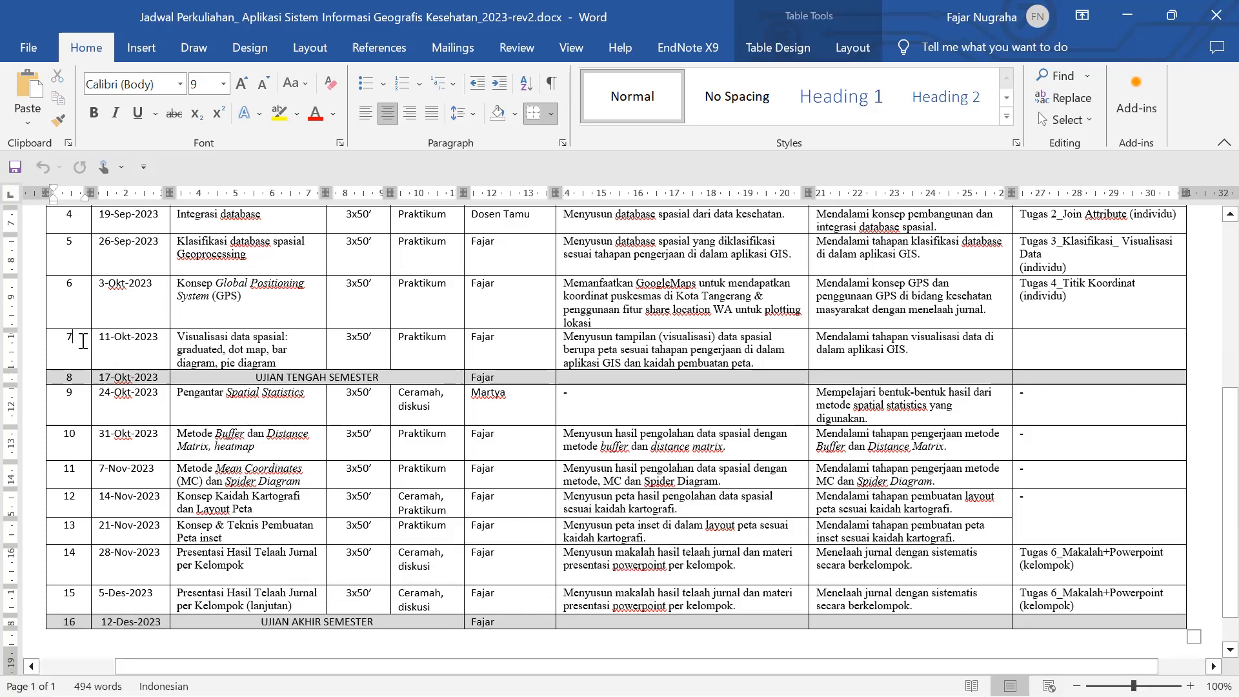
pyautogui.press('Down')
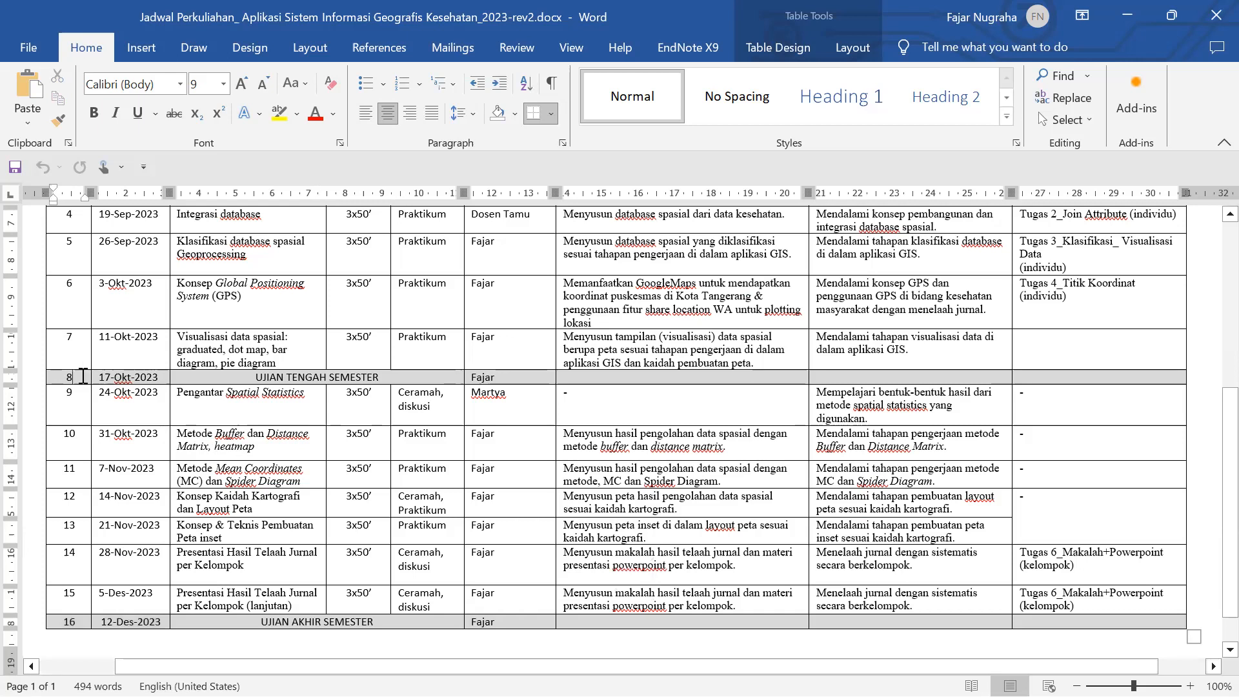
pyautogui.click(84, 375)
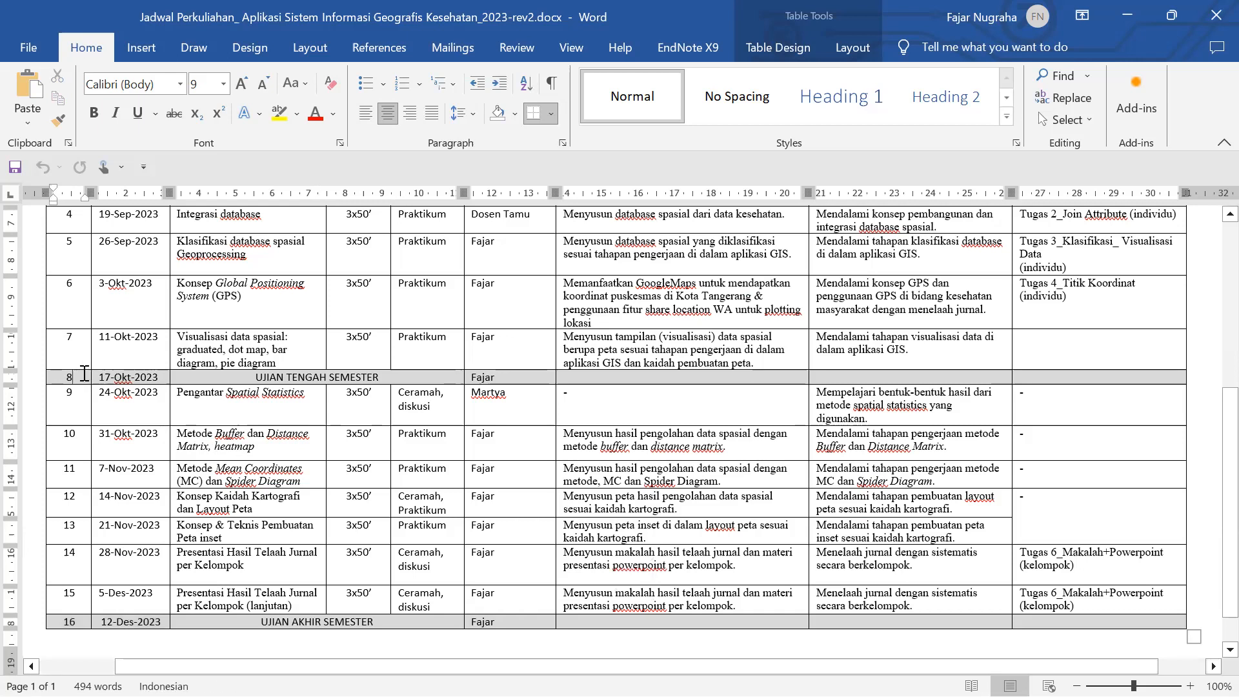
pyautogui.scroll(-1, 84, 375)
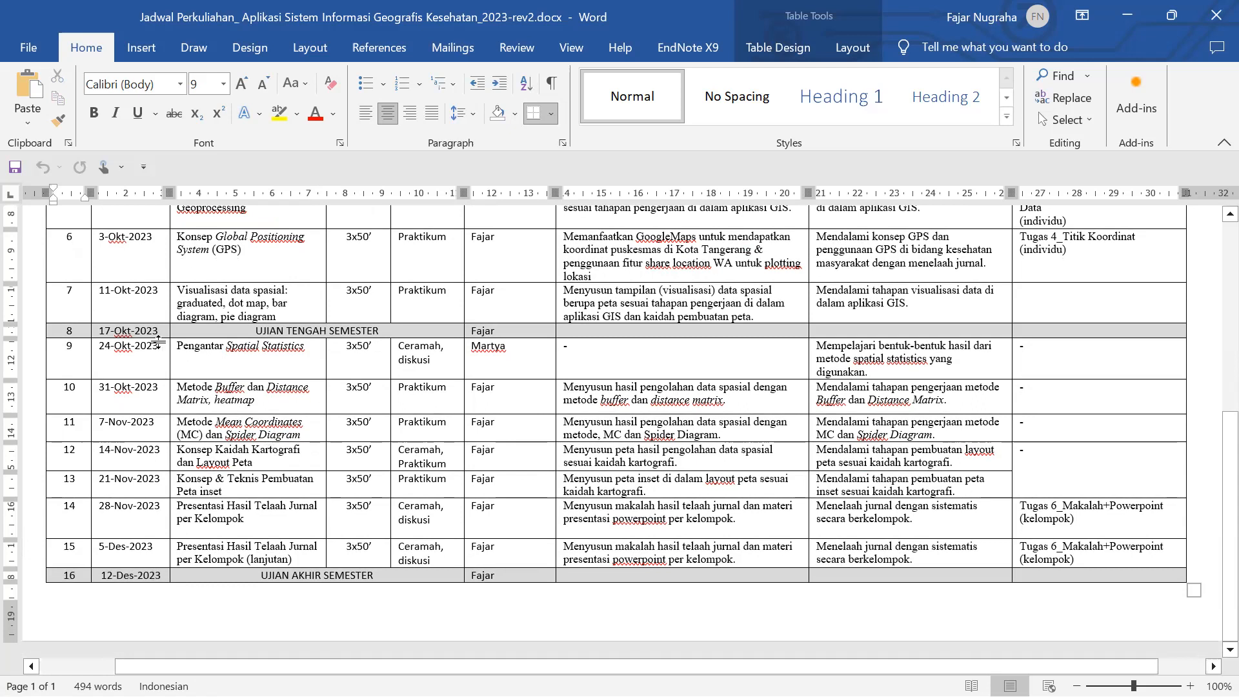
pyautogui.moveTo(143, 327); pyautogui.dragTo(143, 391)
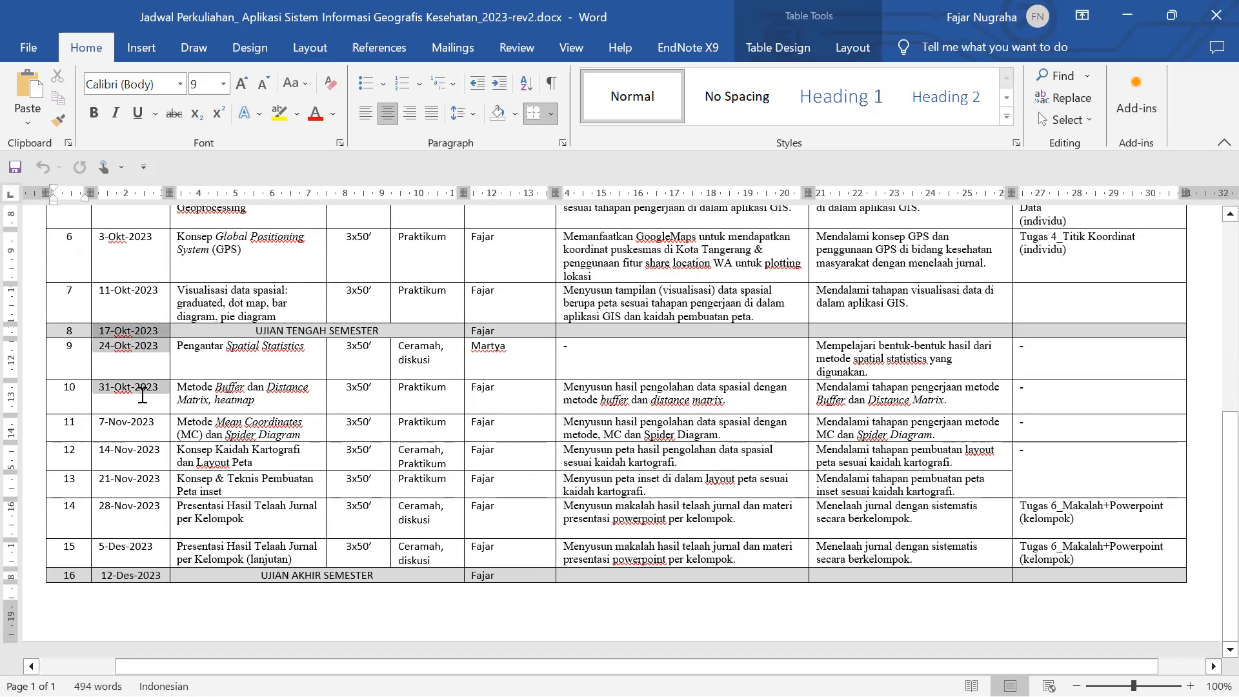
pyautogui.hotkey('ctrl', 'j')
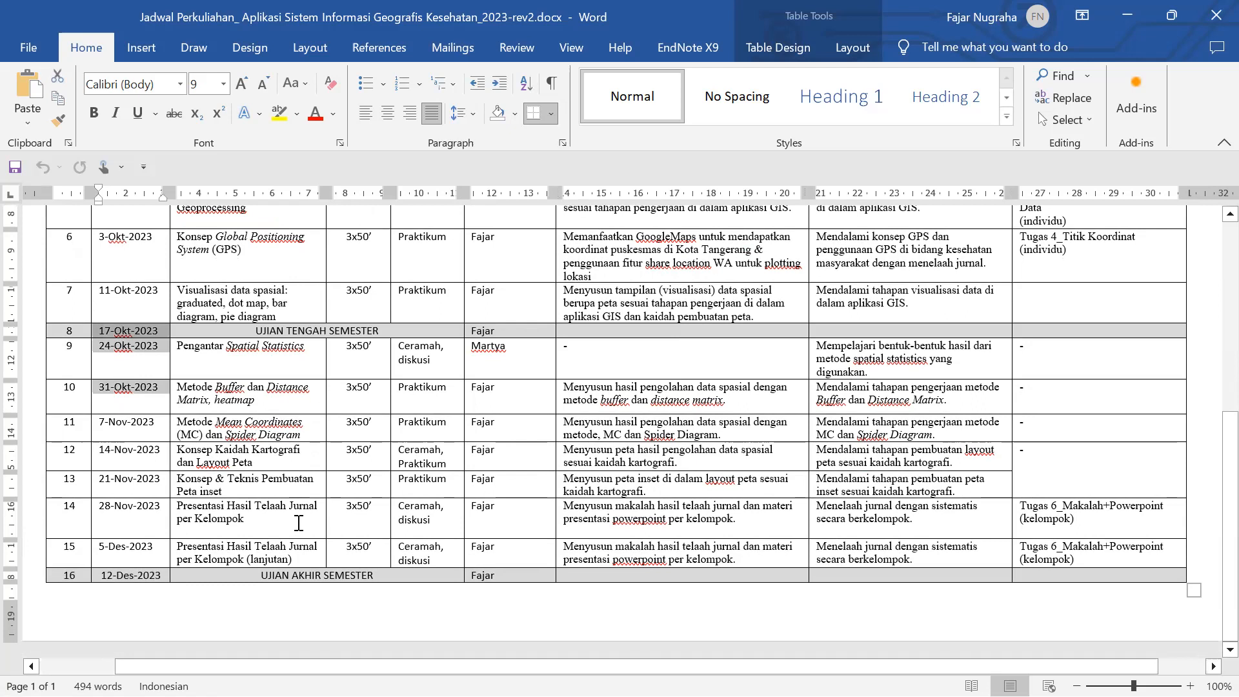
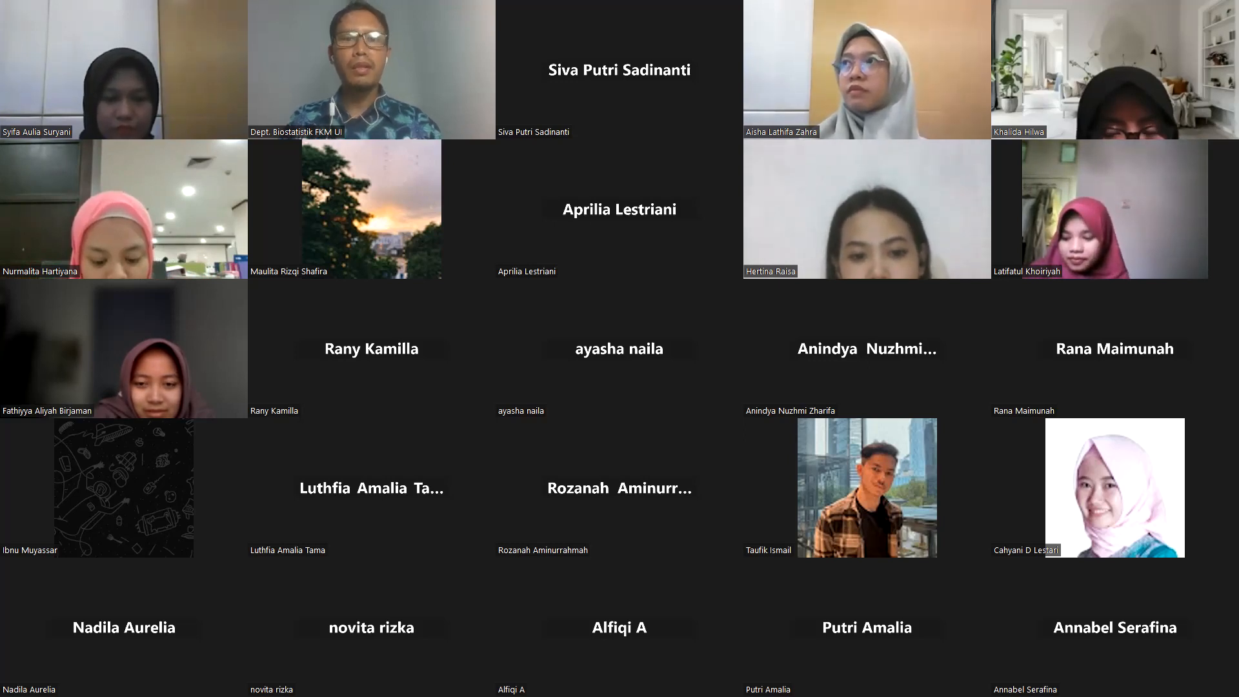
# - Zoom the learning-rules photo from 83% to 110% so S1–S3 are readable, then open Start
pyautogui.scroll(2, 667, 293)
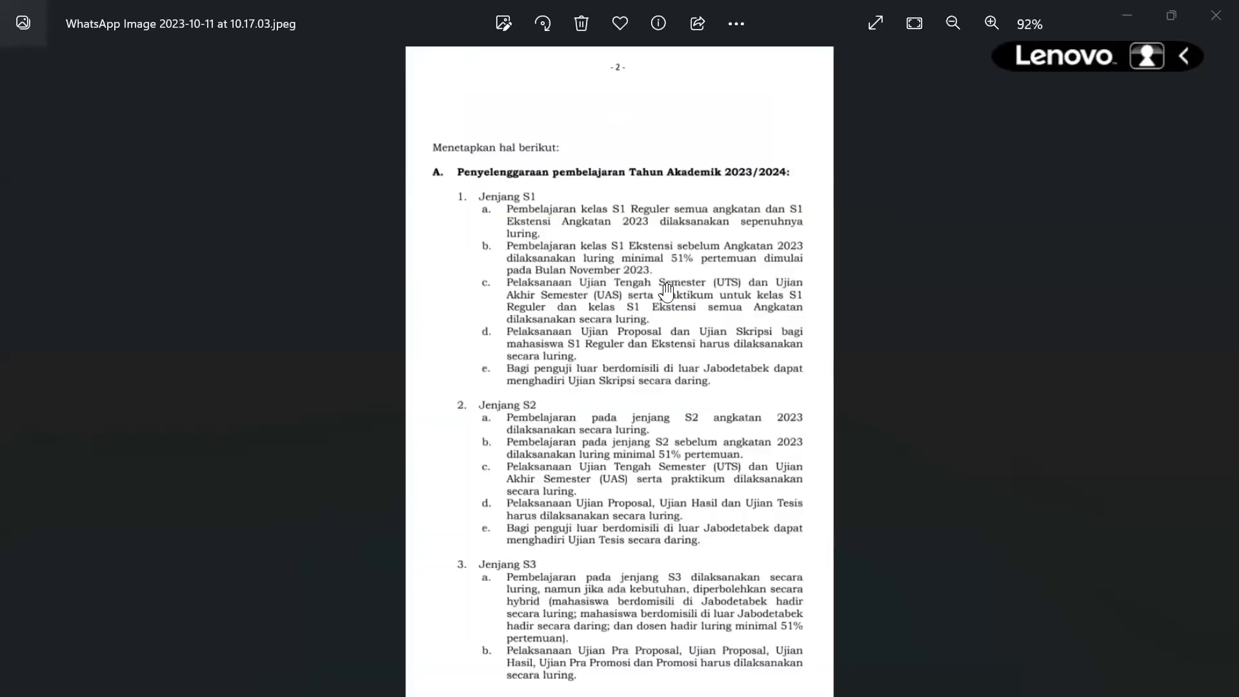
pyautogui.scroll(2, 667, 292)
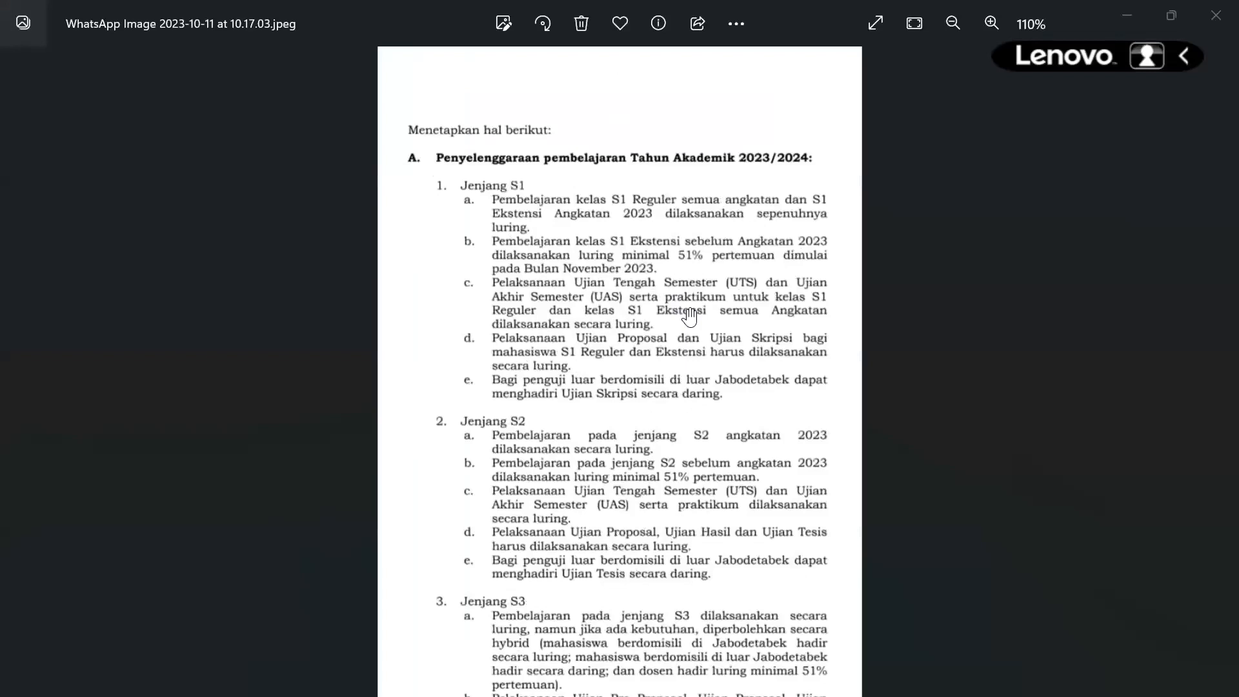
pyautogui.scroll(1, 410, 182)
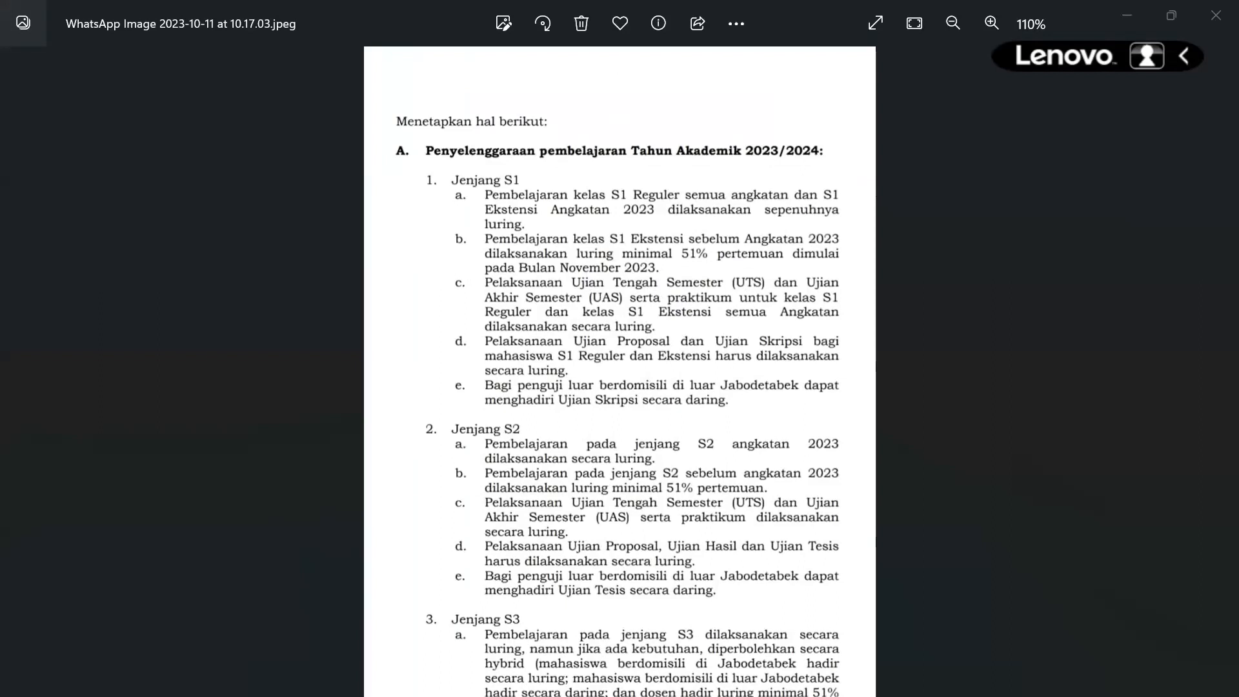
pyautogui.moveTo(501, 674)
pyautogui.press('super')
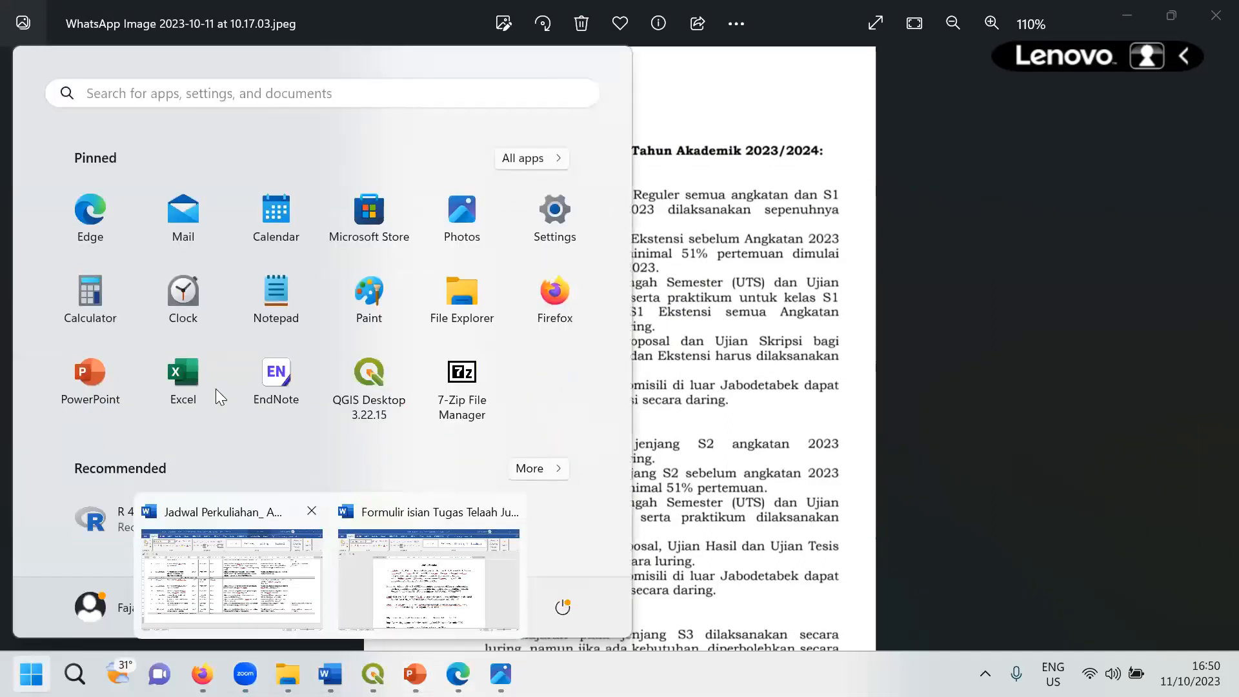
# - Bring up the Jadwal Perkuliahan schedule and select the session dates through 29-Ags
pyautogui.click(231, 574)
pyautogui.scroll(3, 157, 326)
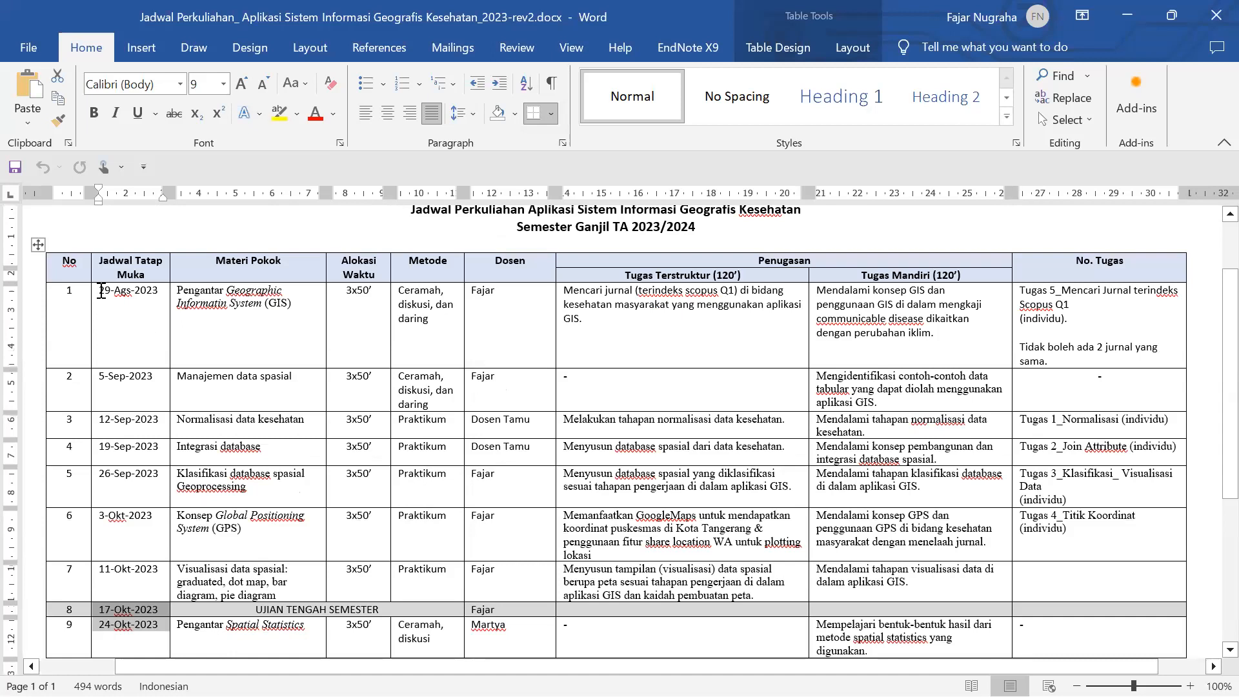
pyautogui.moveTo(99, 291); pyautogui.dragTo(132, 291)
pyautogui.moveTo(173, 351); pyautogui.dragTo(168, 349)
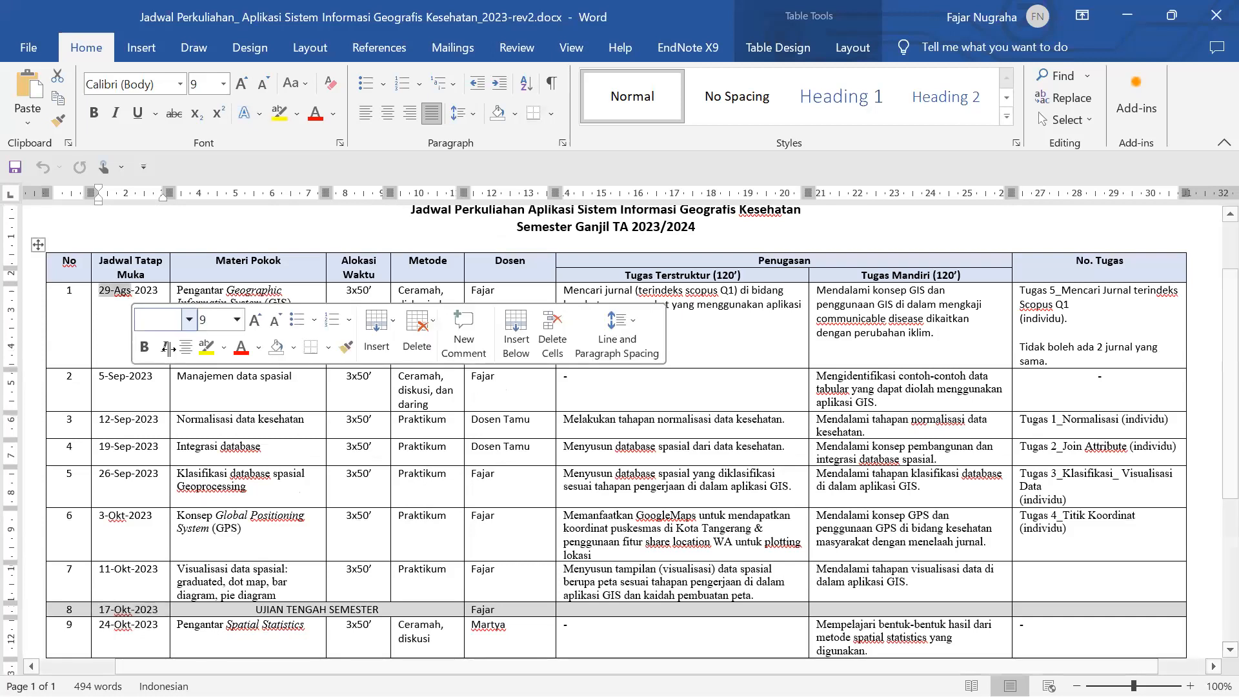
# - Clear the date selection and scroll the sessions table down to 5-Des-2023
pyautogui.scroll(-1, 140, 341)
pyautogui.scroll(-1, 127, 402)
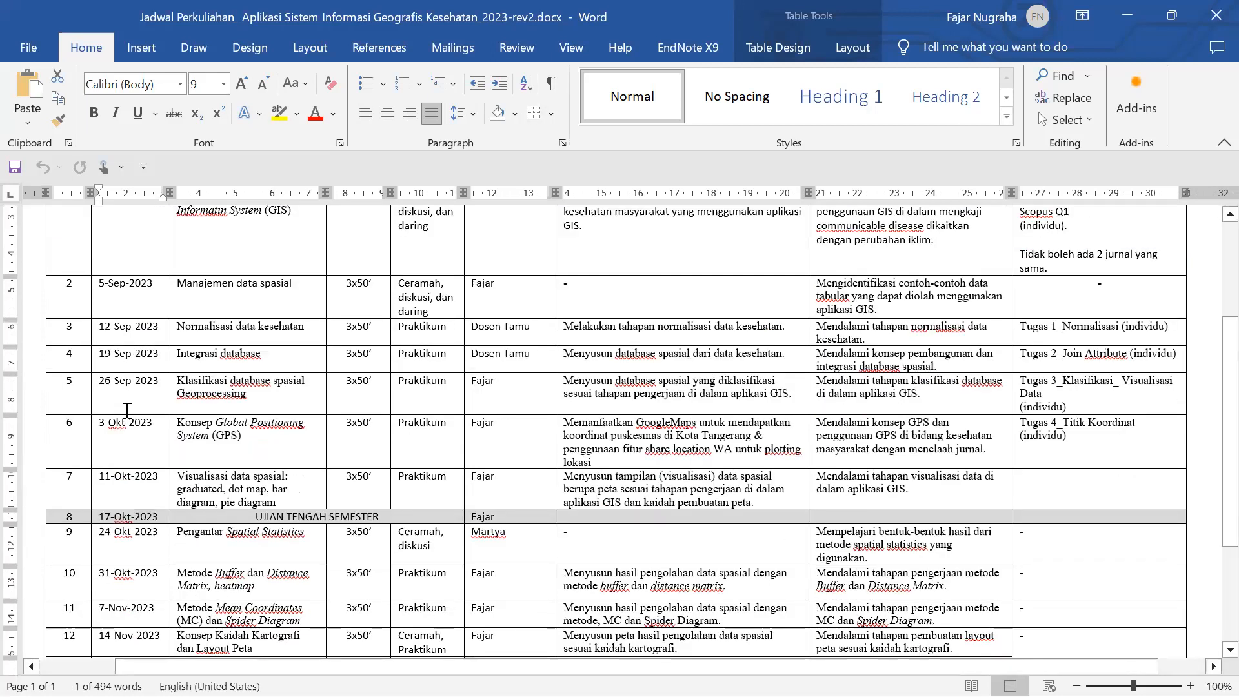
pyautogui.scroll(-1, 126, 420)
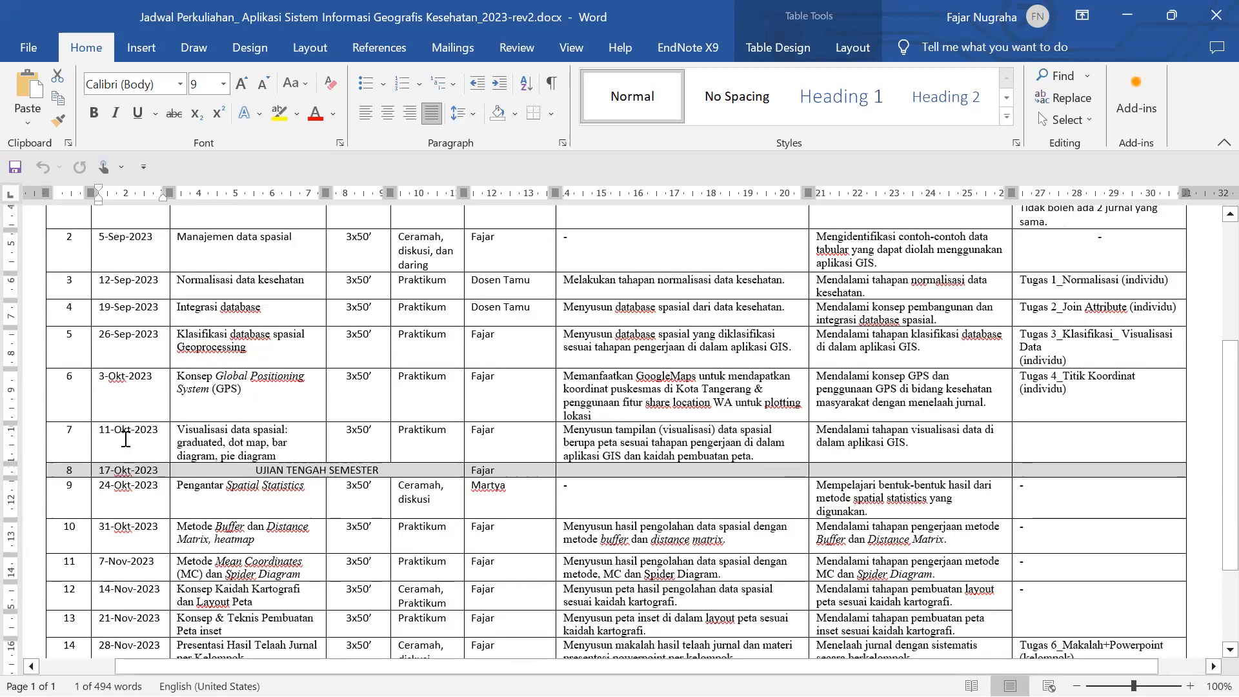
pyautogui.click(124, 438)
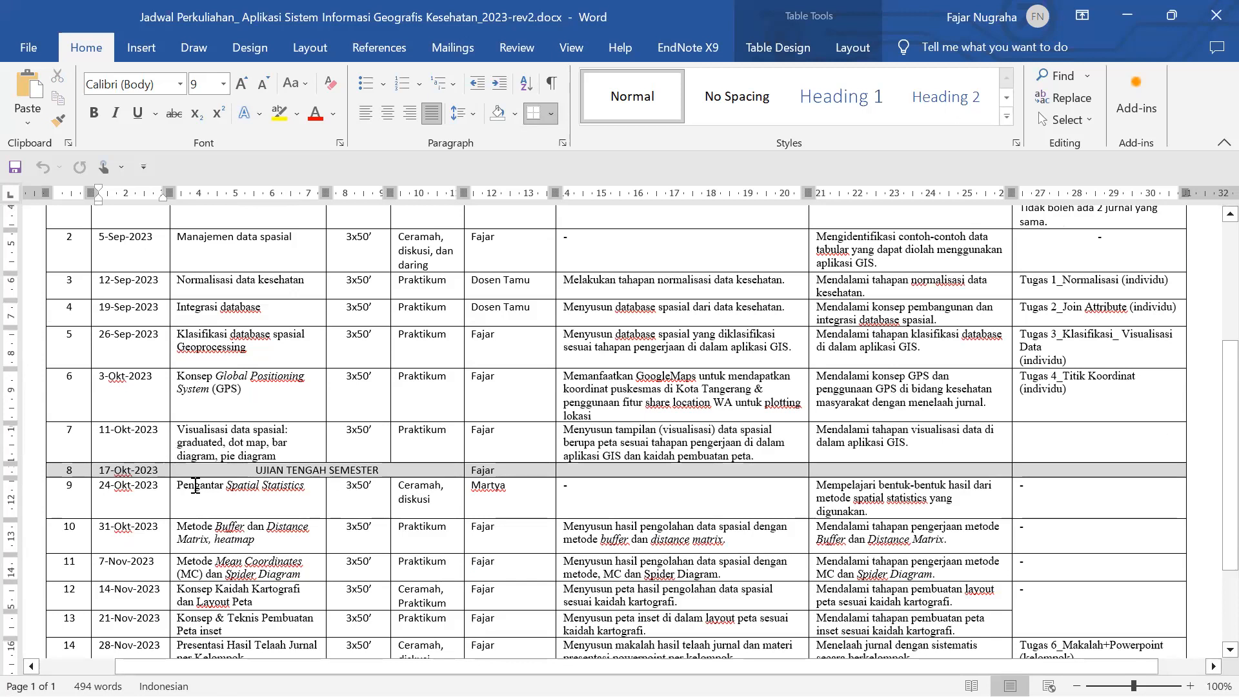
pyautogui.scroll(-1, 159, 488)
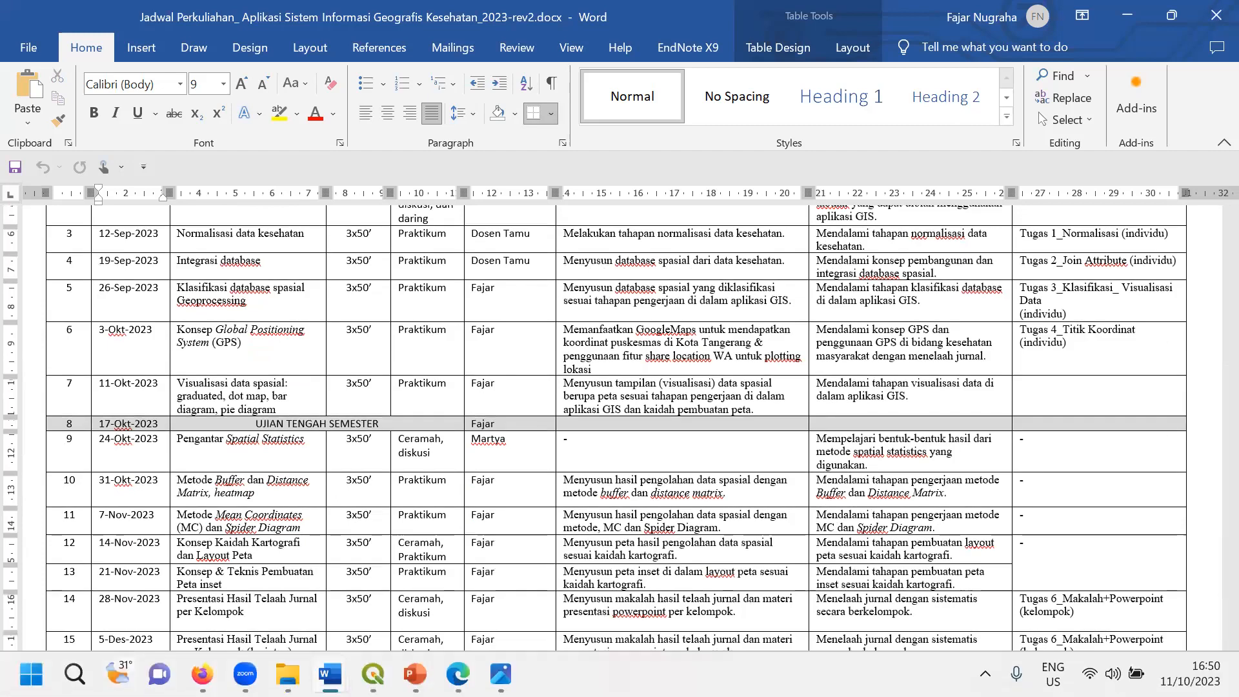
# - Return to the photographed 2023/2024 academic regulations page in Photos
pyautogui.click(500, 674)
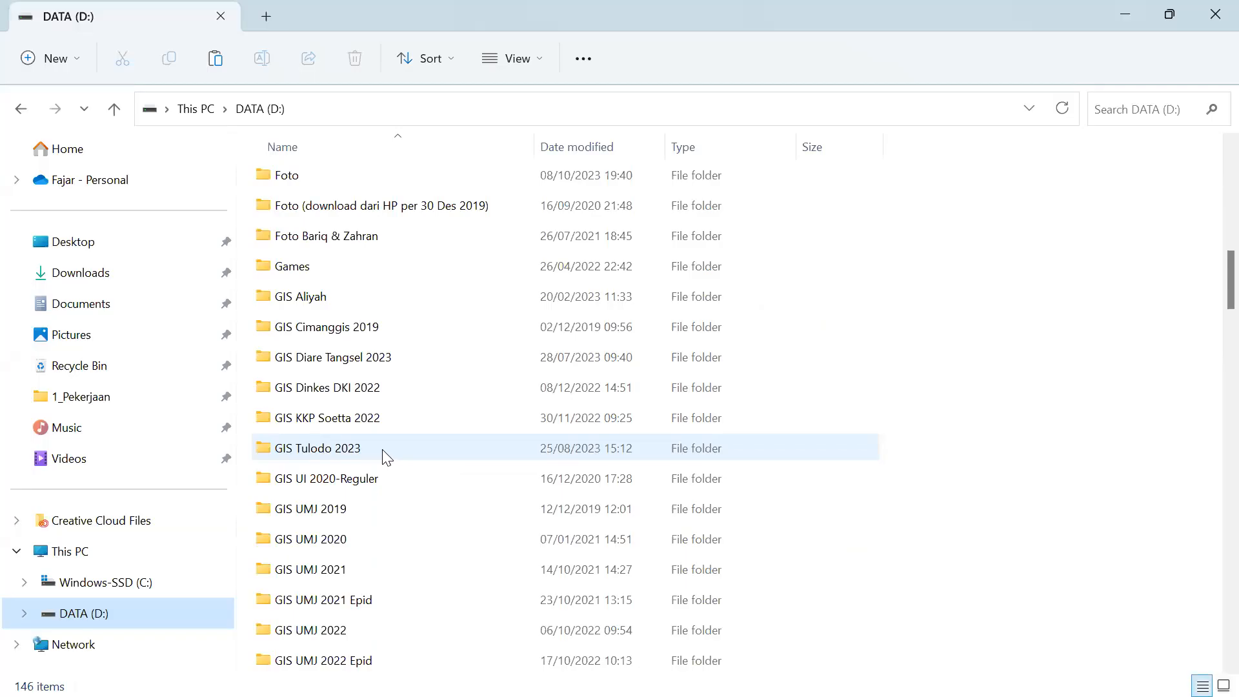
pyautogui.scroll(-3, 384, 456)
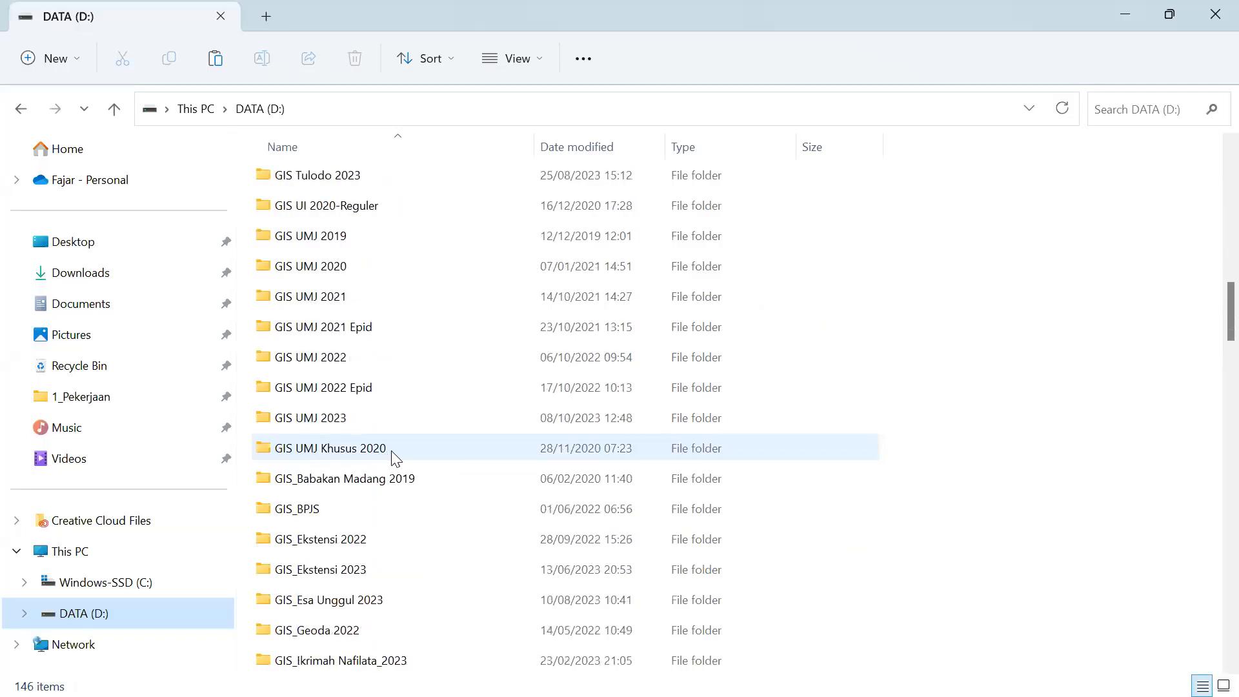
pyautogui.scroll(-2, 401, 473)
pyautogui.scroll(-1, 393, 542)
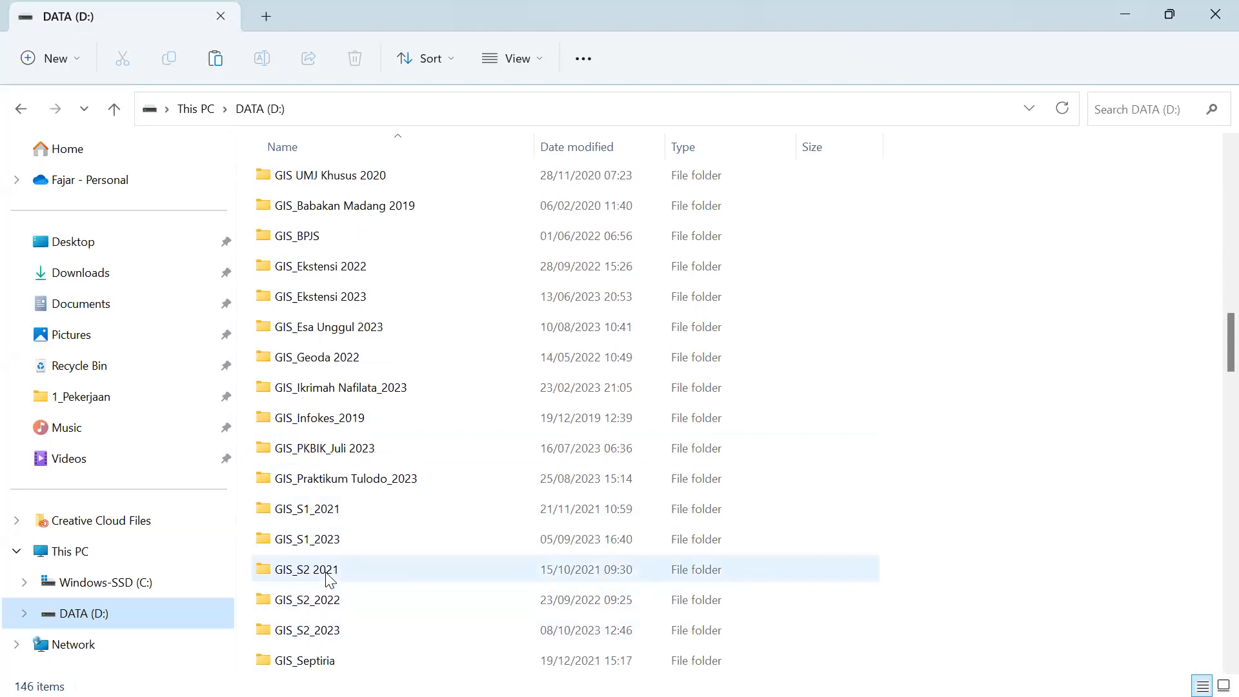
pyautogui.doubleClick(329, 543)
pyautogui.click(304, 242)
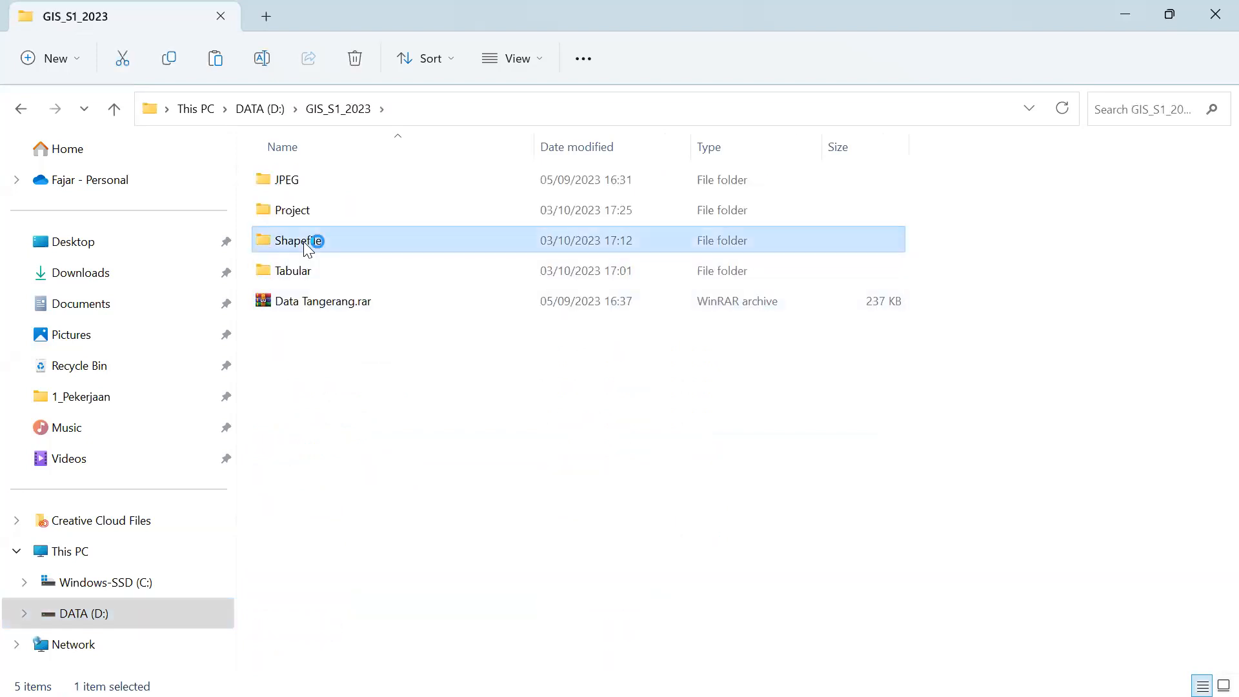
pyautogui.doubleClick(304, 242)
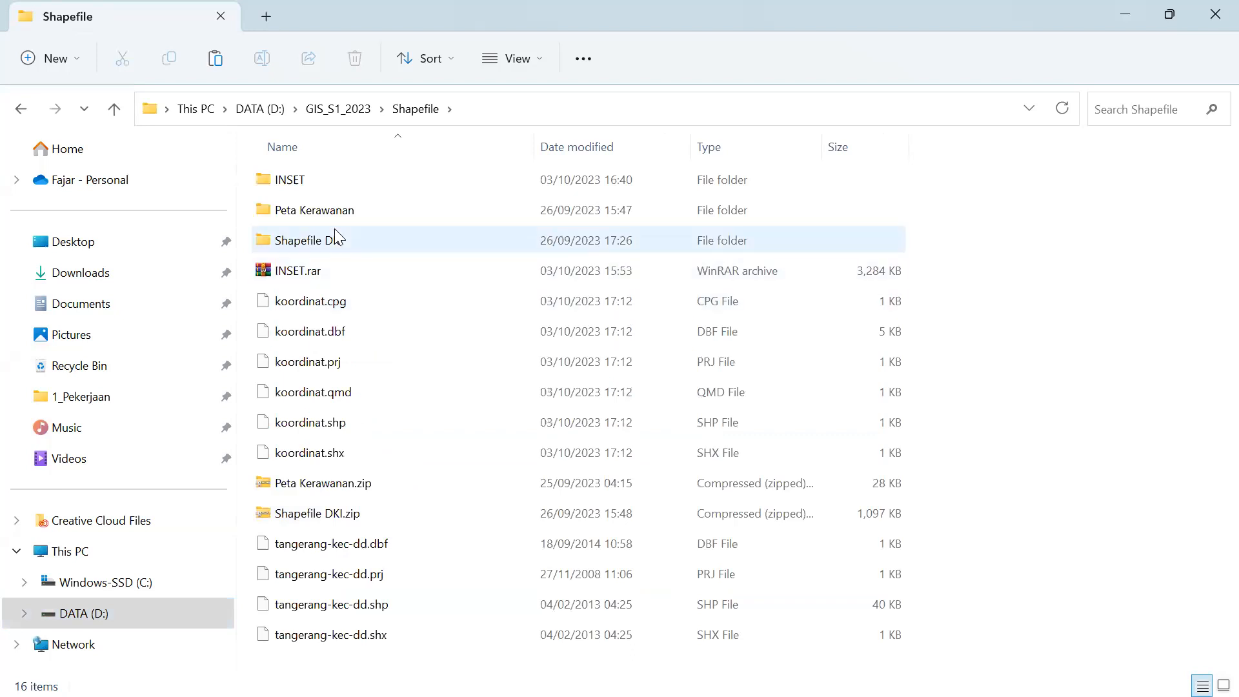
pyautogui.click(335, 211)
pyautogui.doubleClick(334, 211)
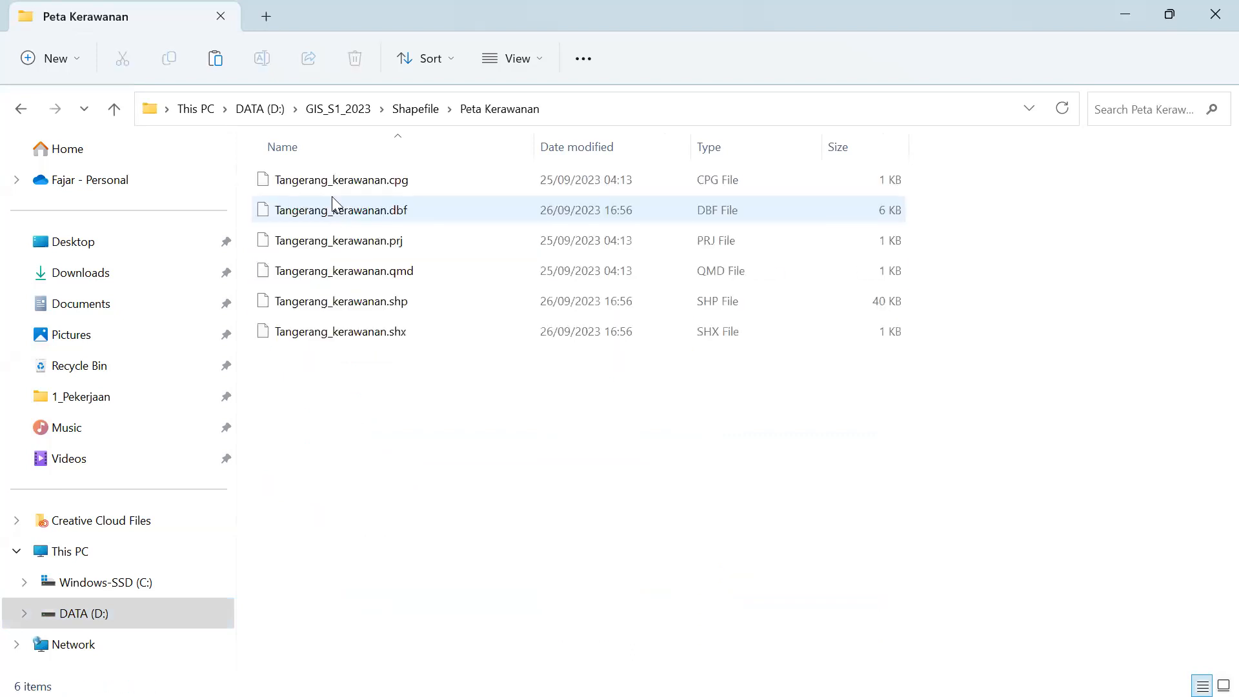
pyautogui.click(332, 186)
pyautogui.keyDown('shift'); pyautogui.click(331, 341); pyautogui.keyUp('shift')
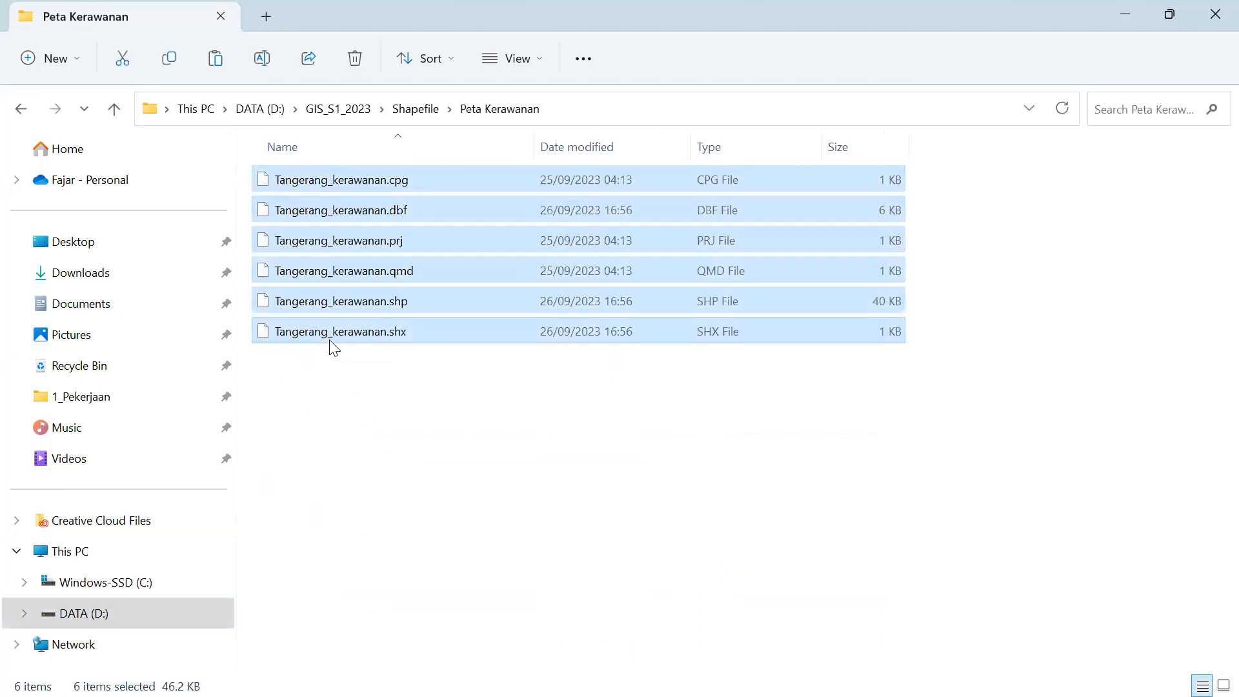
pyautogui.moveTo(458, 439); pyautogui.dragTo(318, 164)
pyautogui.click(114, 109)
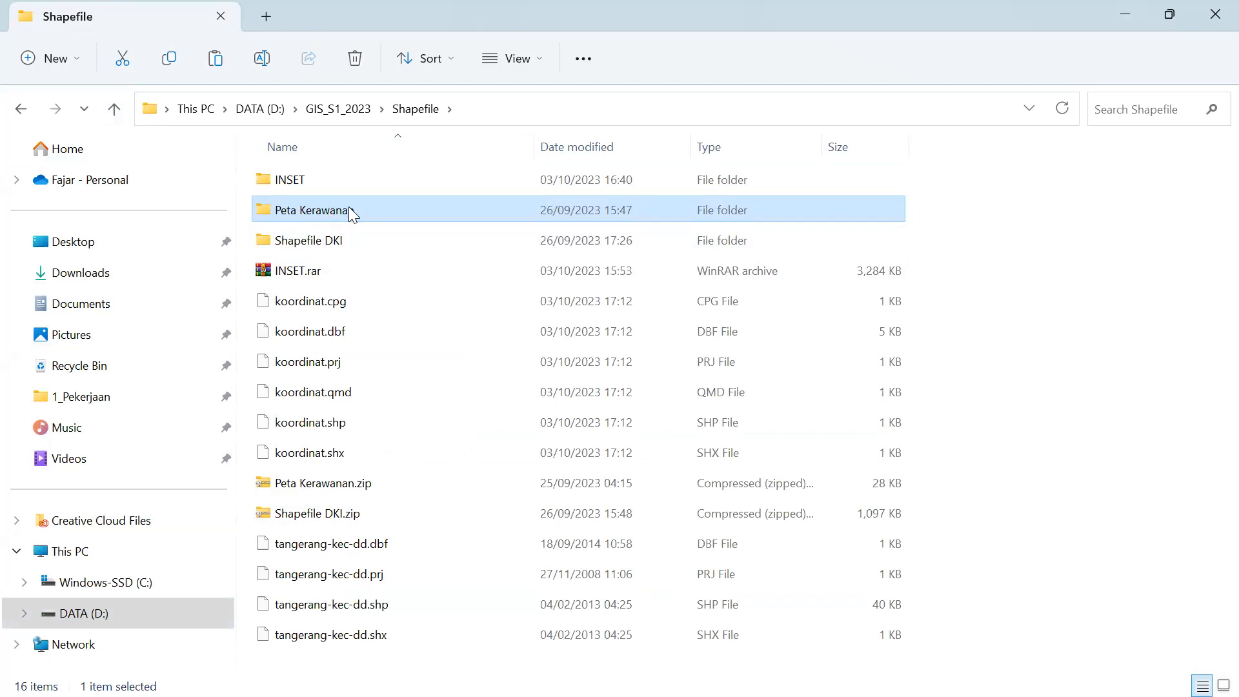
pyautogui.rightClick(351, 213)
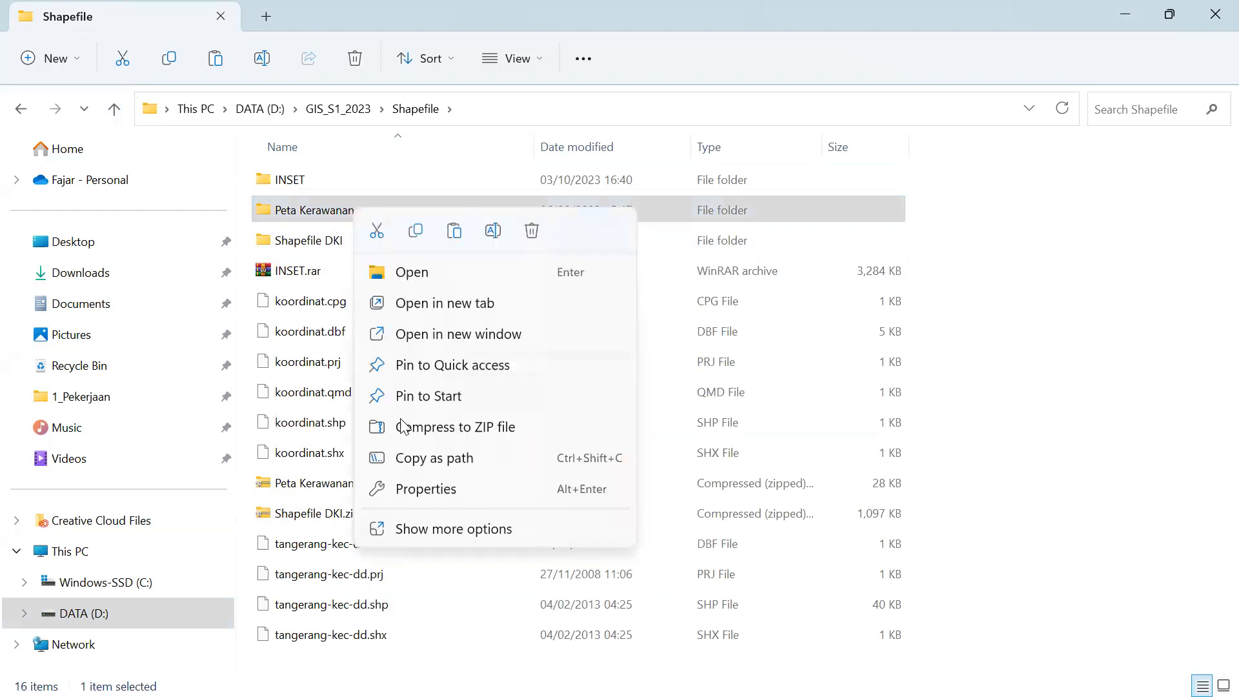
pyautogui.click(337, 509)
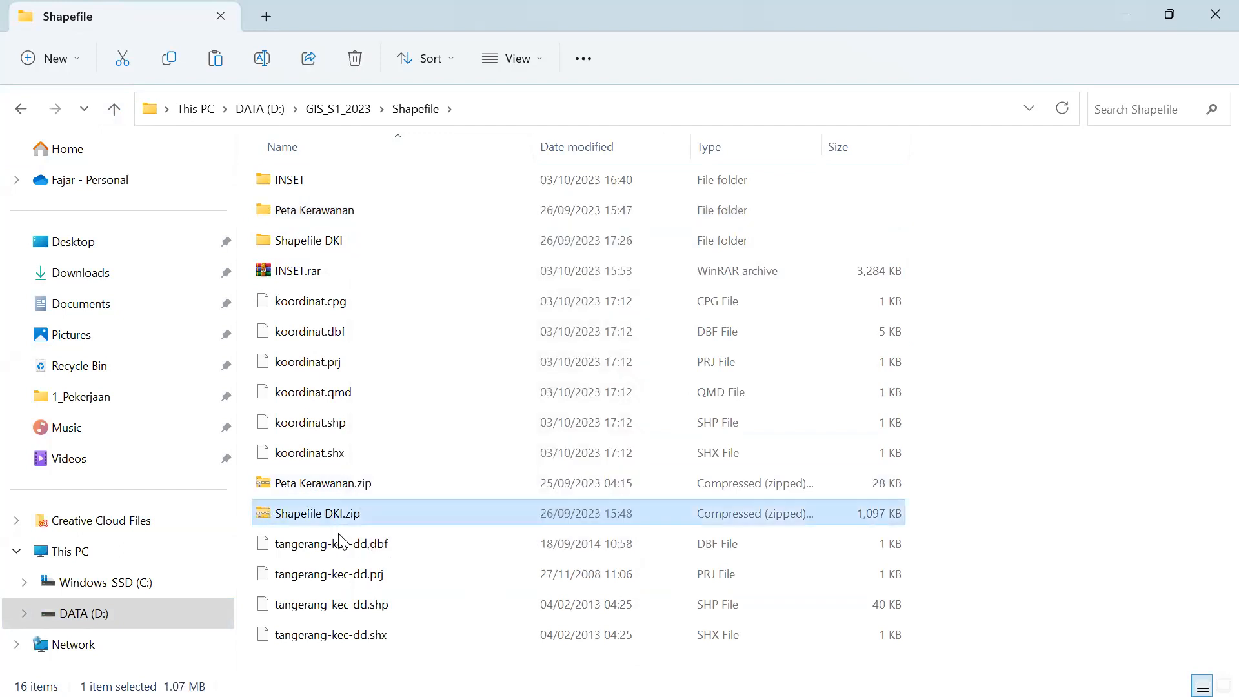
pyautogui.click(340, 485)
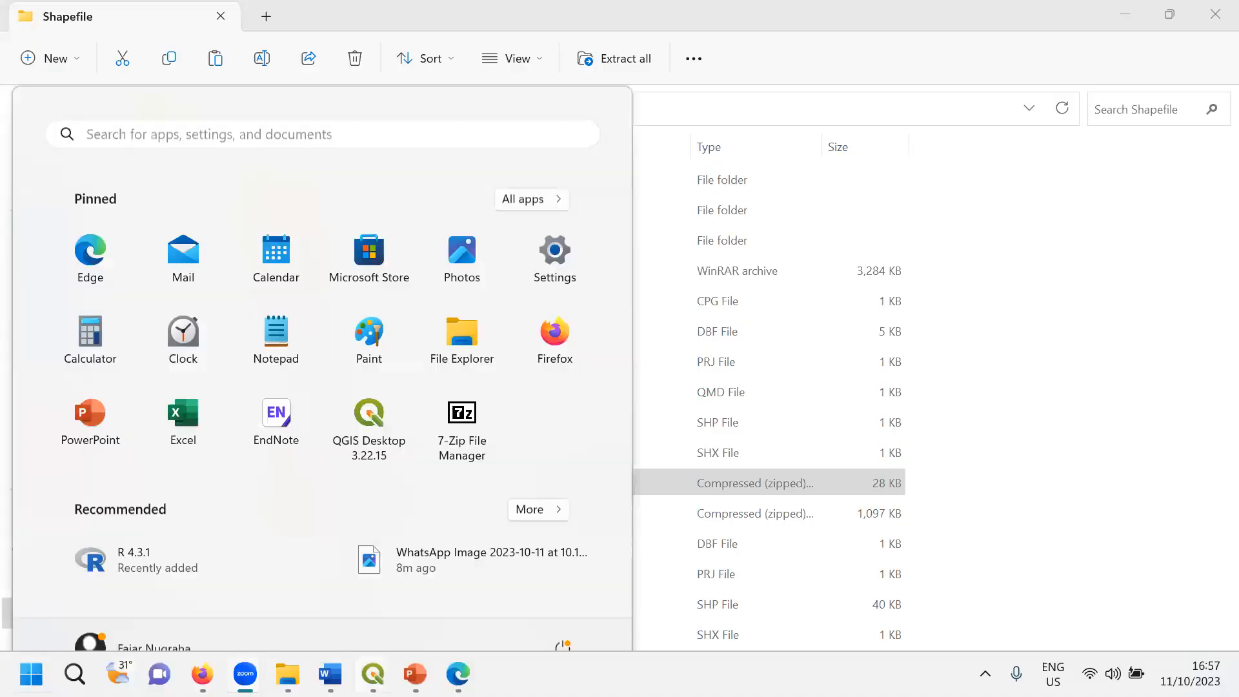
# - In the QGIS Tangerang diarrhea map, delete the extra empty annotation balloon
pyautogui.moveTo(373, 673)
pyautogui.click(349, 513)
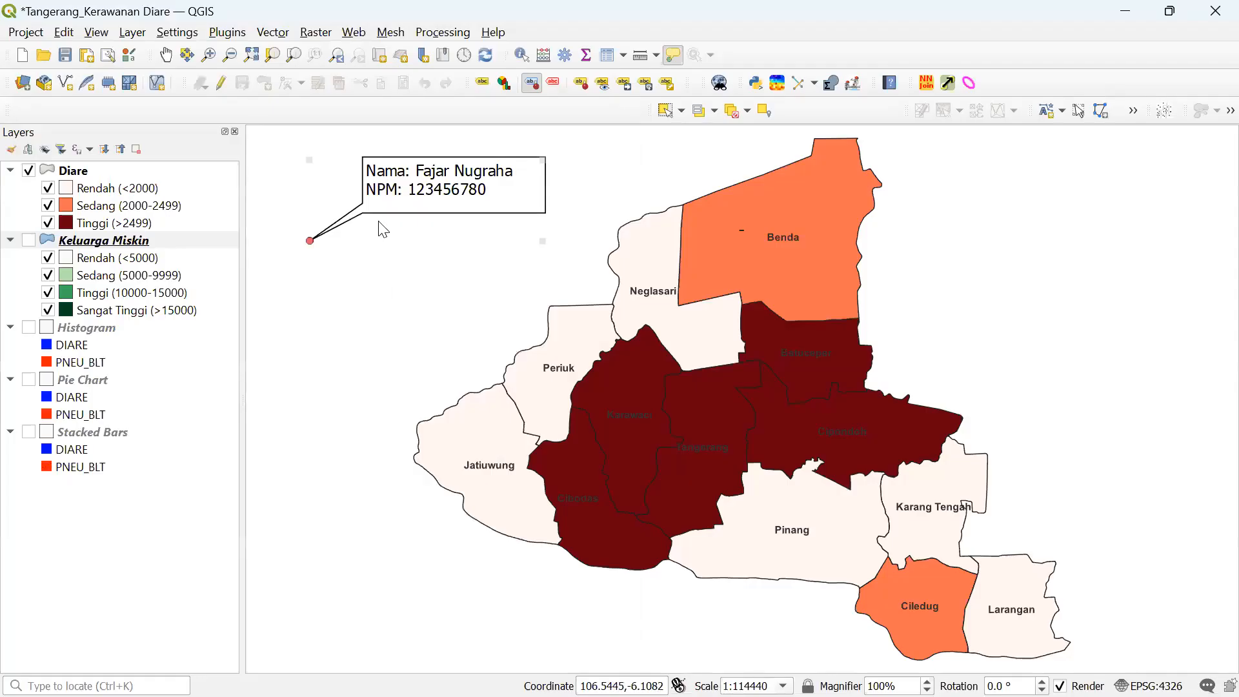
pyautogui.click(332, 173)
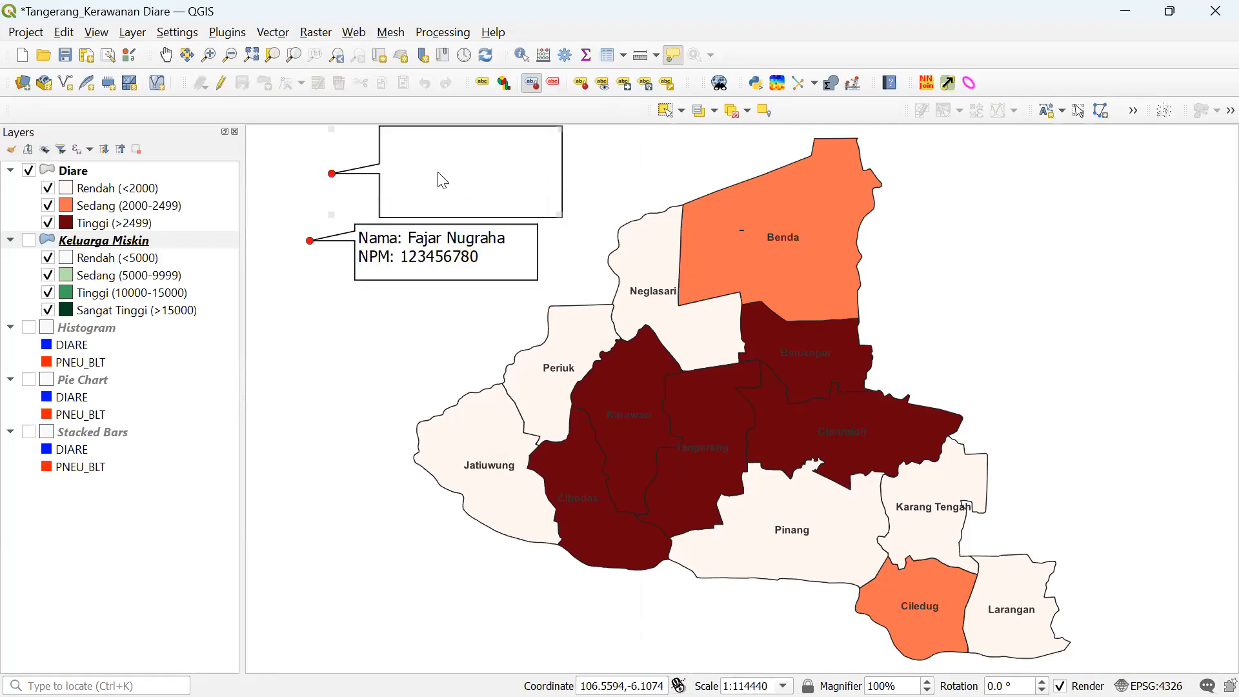
pyautogui.press('Delete')
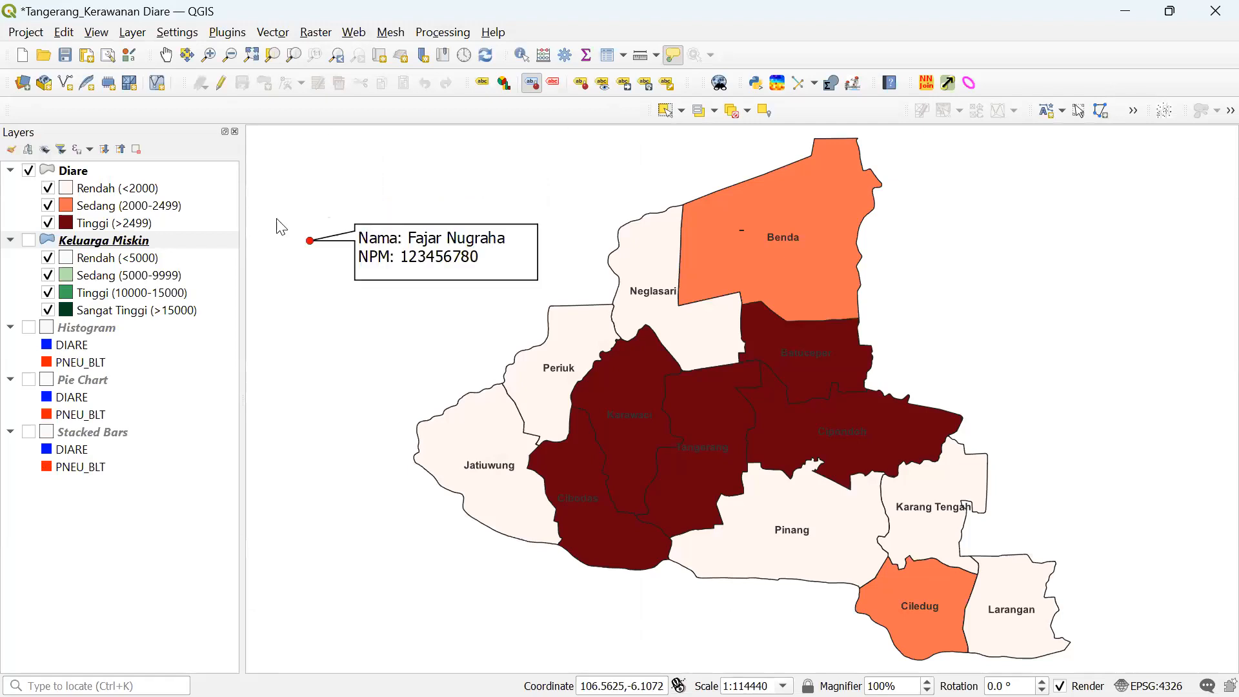
# - Activate the Text Annotation tool from the Edit menu, then switch to Select Features
pyautogui.click(64, 32)
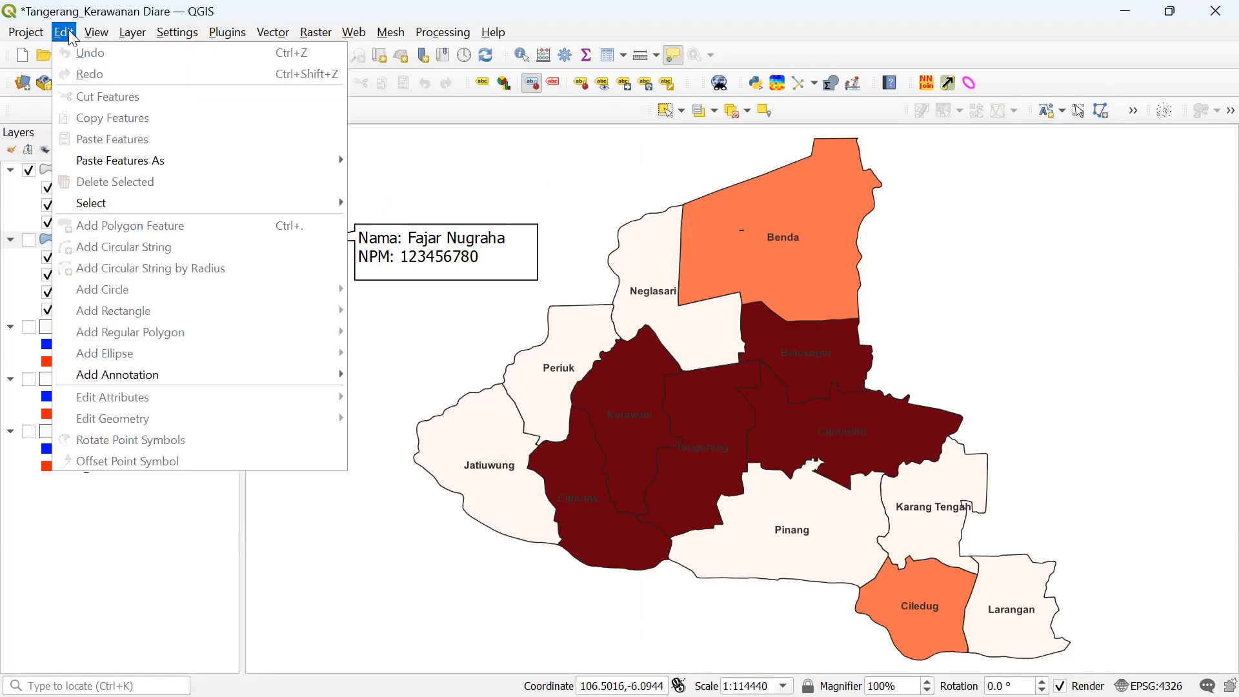
pyautogui.moveTo(142, 375)
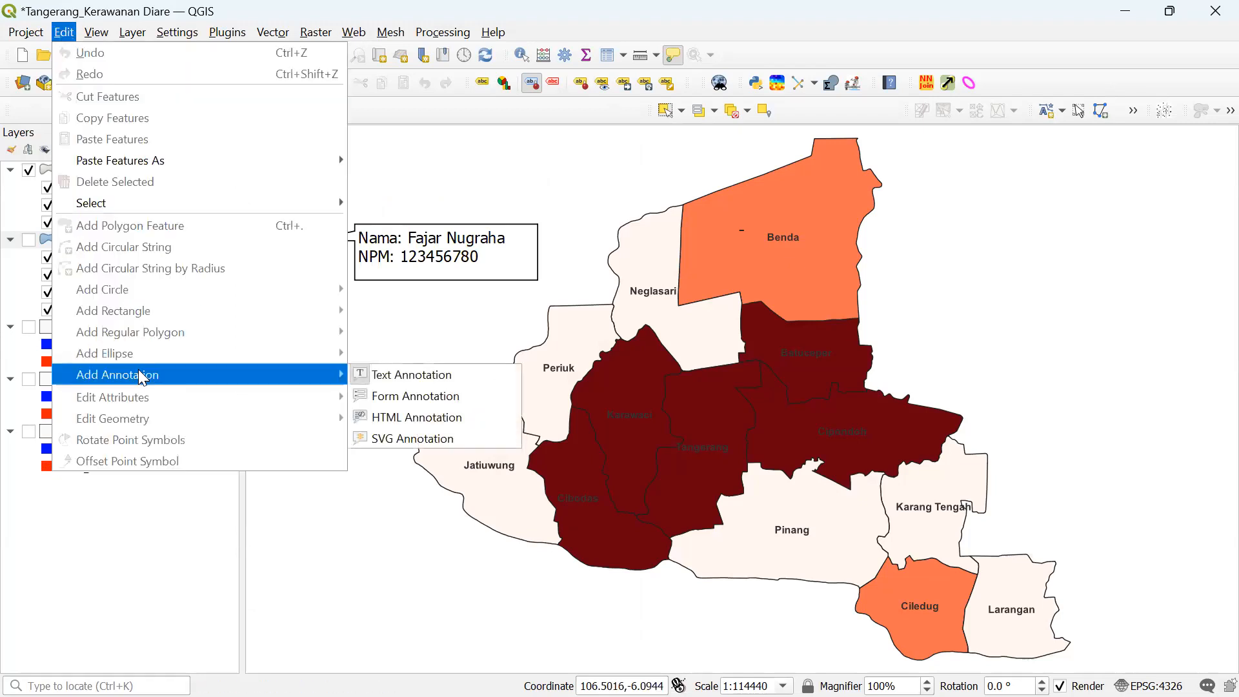
pyautogui.click(391, 375)
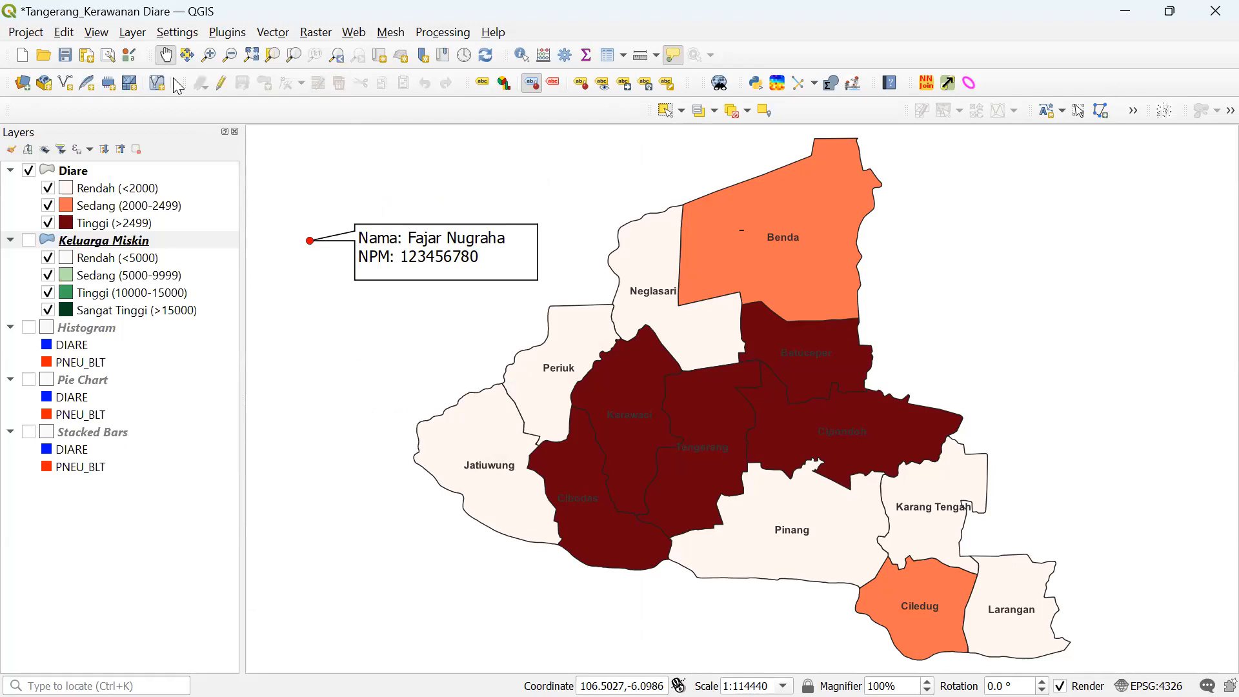
pyautogui.click(665, 113)
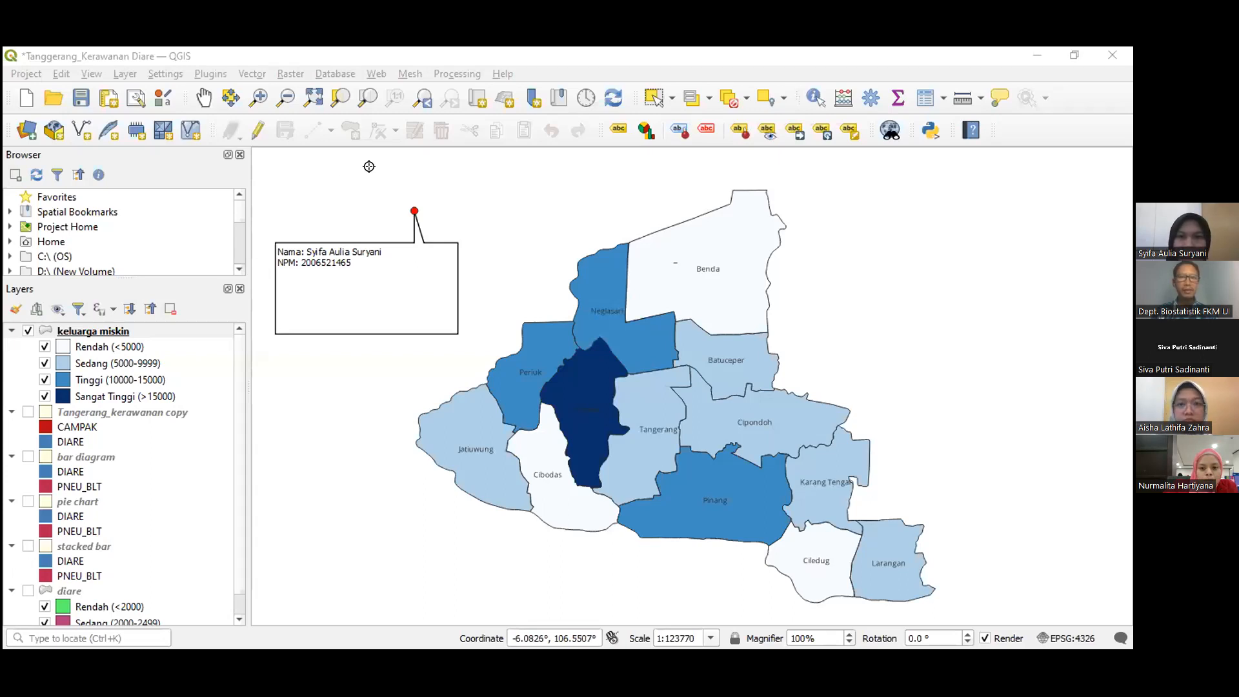
pyautogui.click(653, 98)
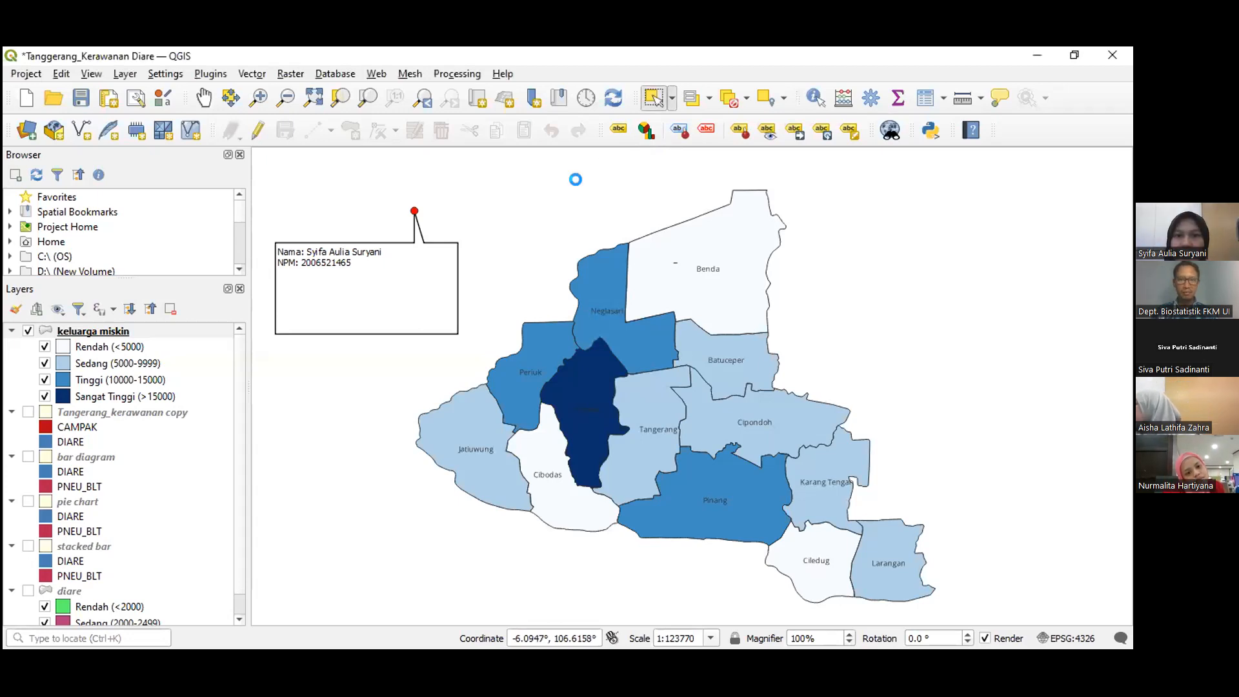
pyautogui.moveTo(598, 197); pyautogui.dragTo(695, 220)
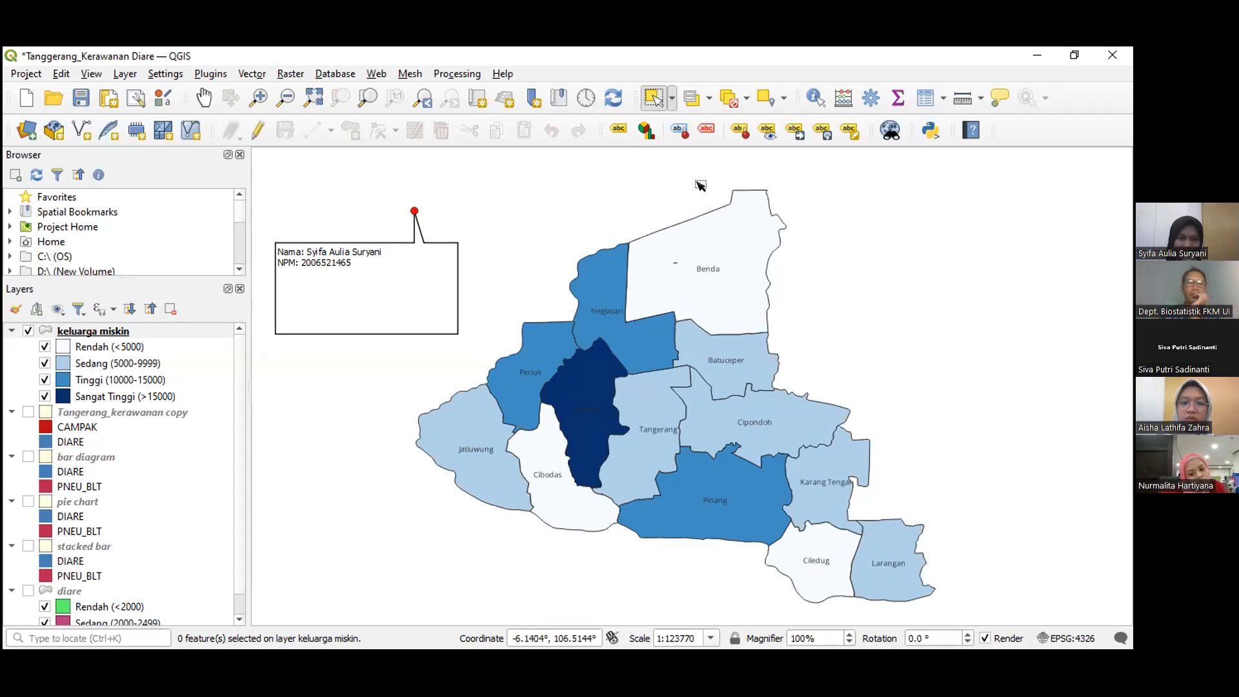
pyautogui.click(607, 189)
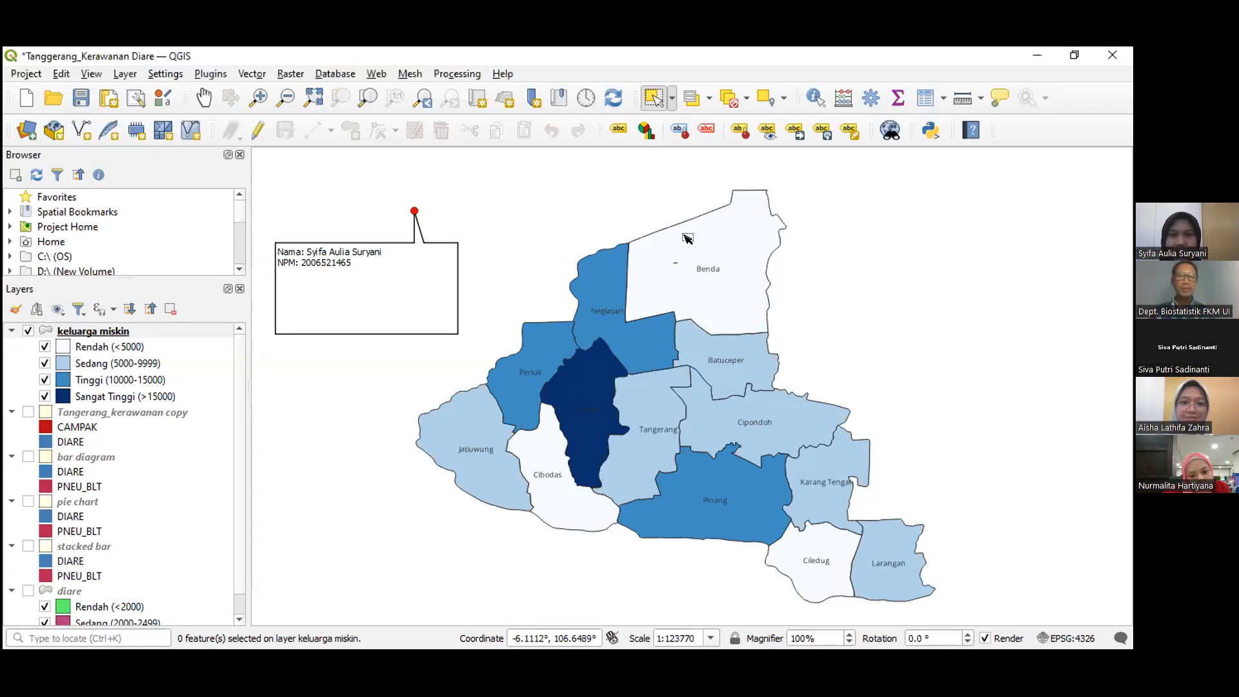